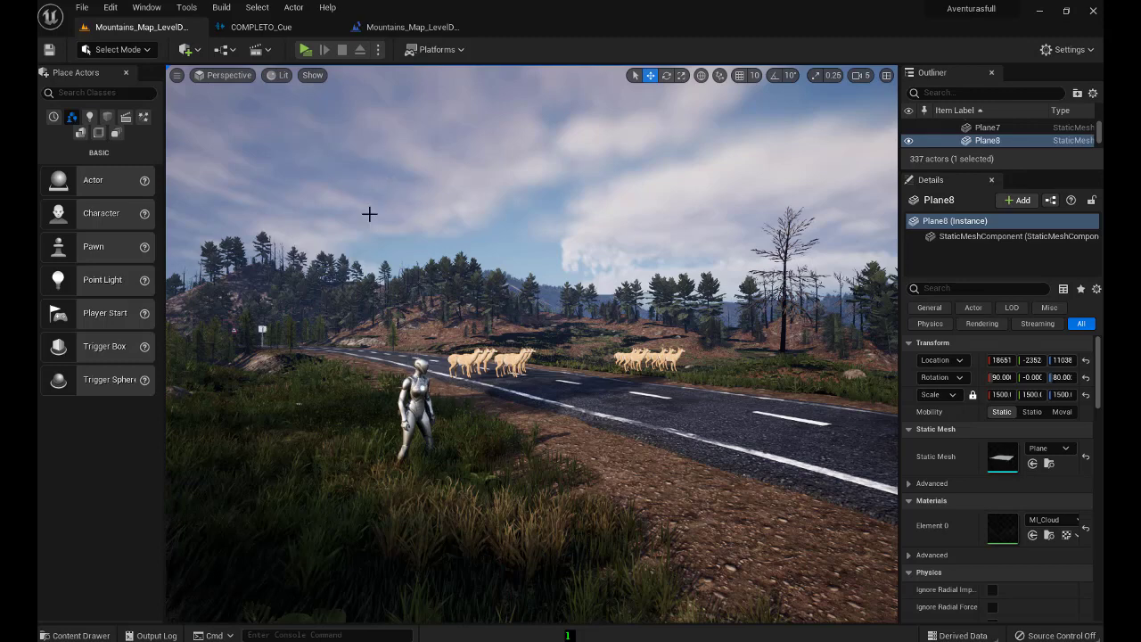
Close every tab except the level map and open BP_ThirdPersonCharacter for editing
{"action": "right_click", "coordinate": [192, 30]}
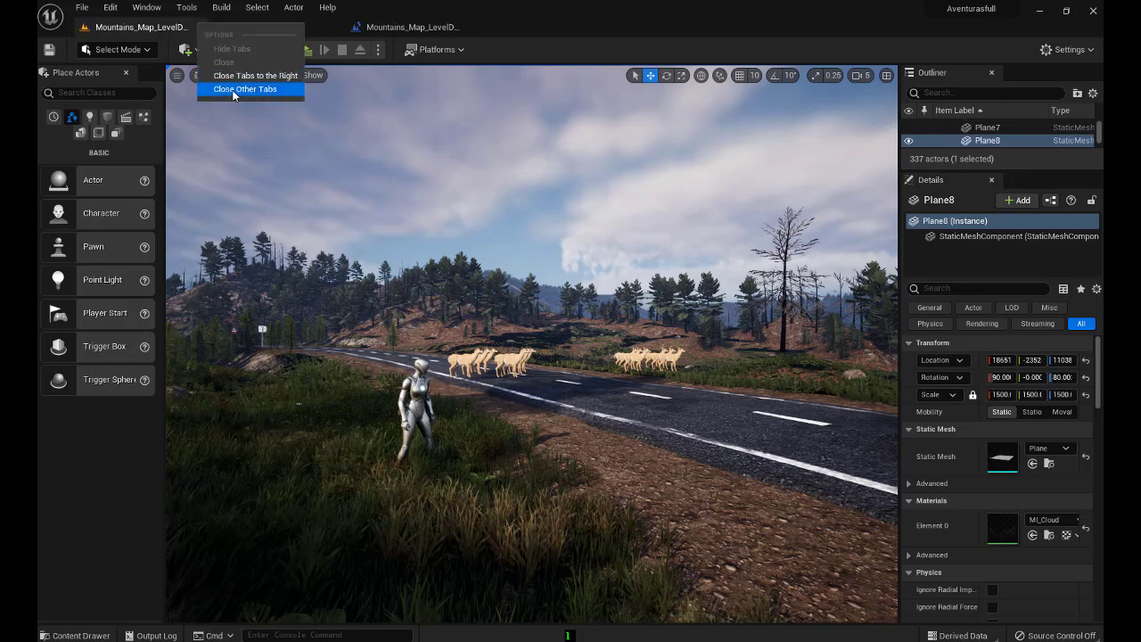
{"action": "left_click", "coordinate": [232, 95]}
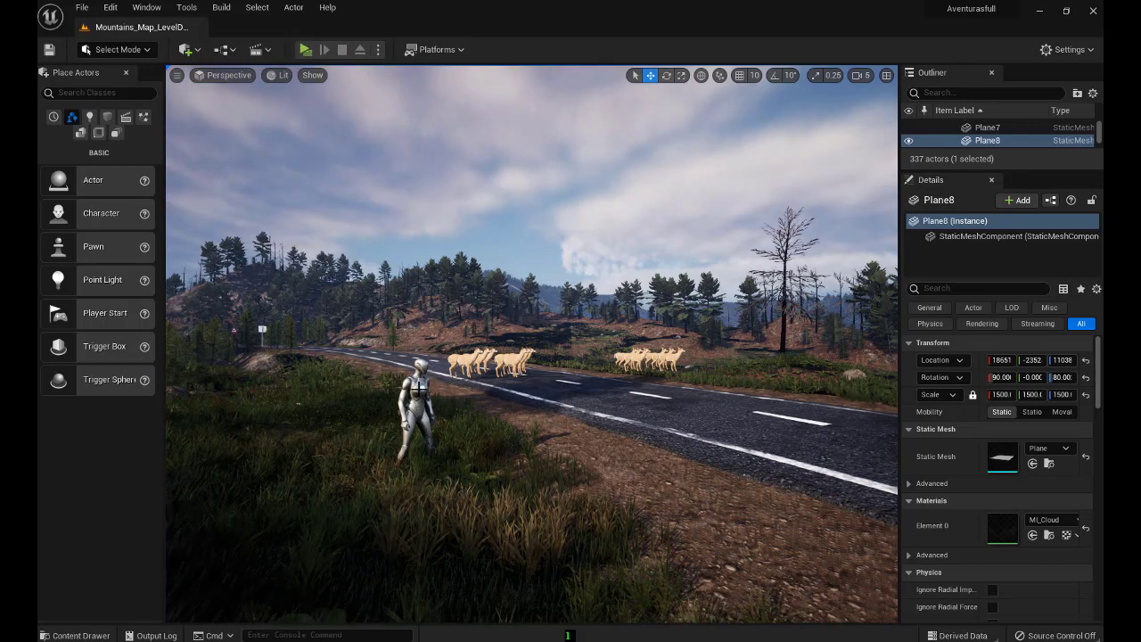
{"action": "right_click", "coordinate": [417, 392]}
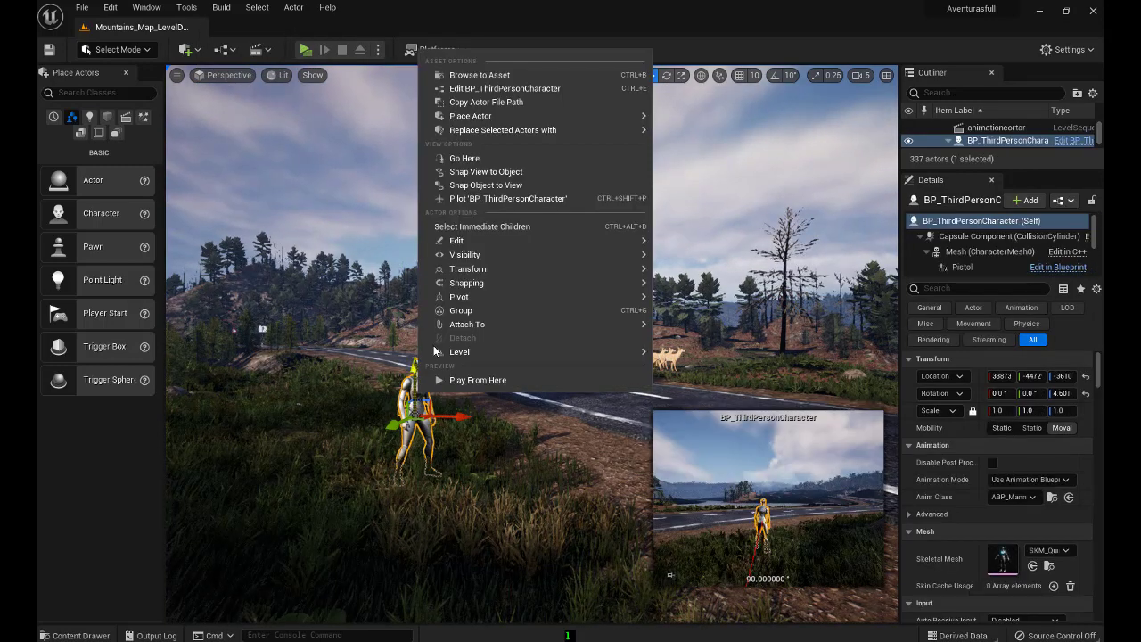
{"action": "left_click", "coordinate": [474, 92]}
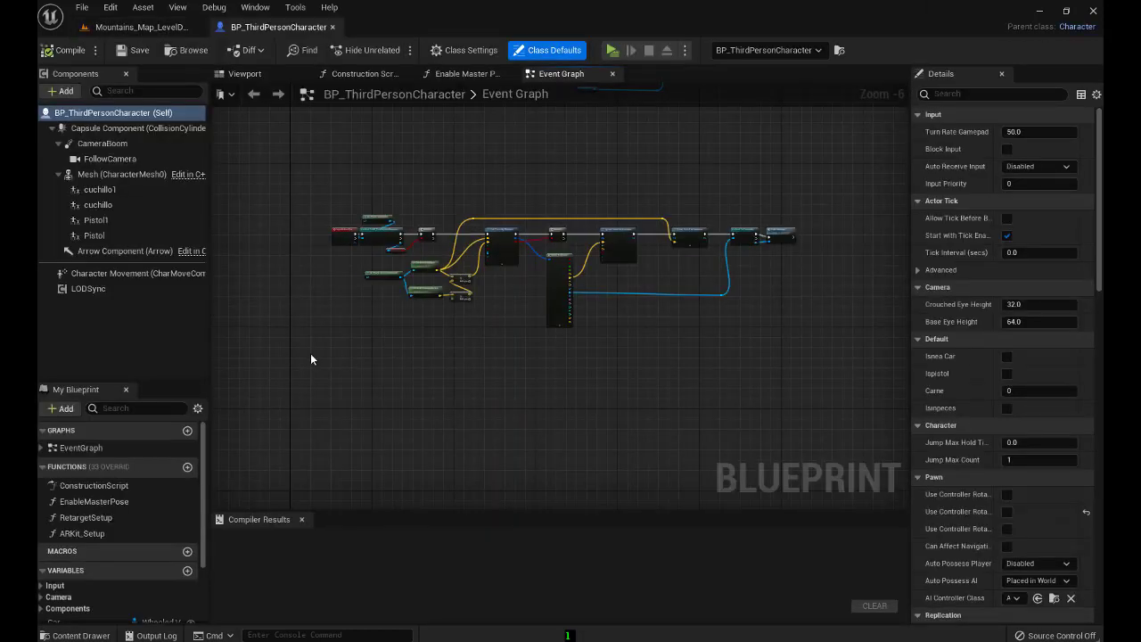
Widen the Components and My Blueprint panels and enlarge the list to show the variables
{"action": "left_click_drag", "start_coordinate": [210, 307], "coordinate": [284, 304]}
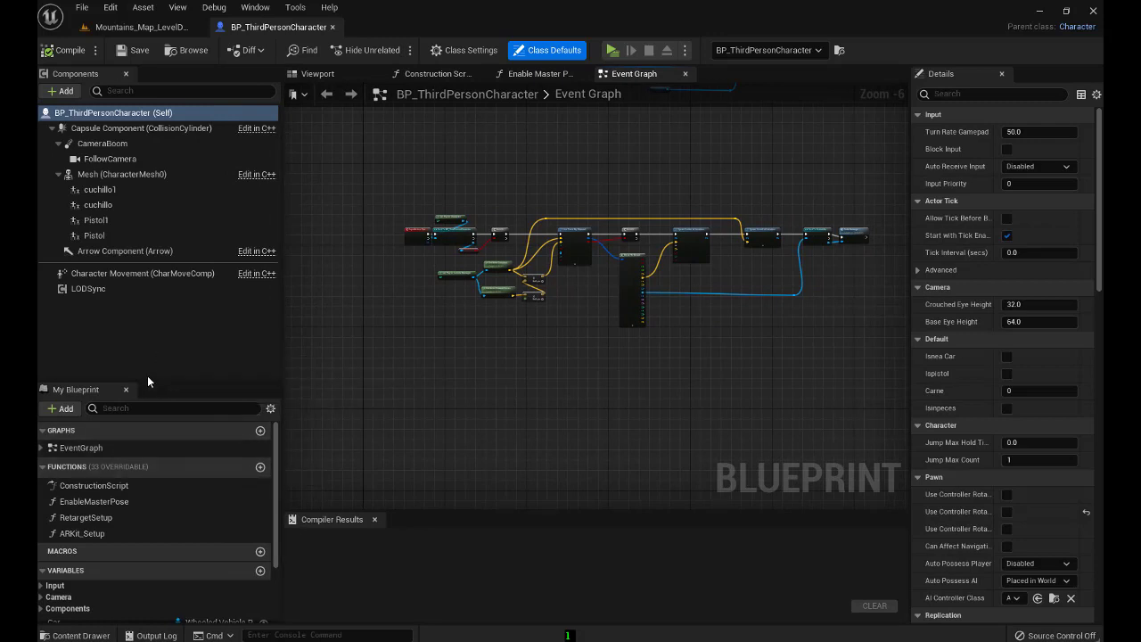
{"action": "left_click_drag", "start_coordinate": [147, 384], "coordinate": [158, 310]}
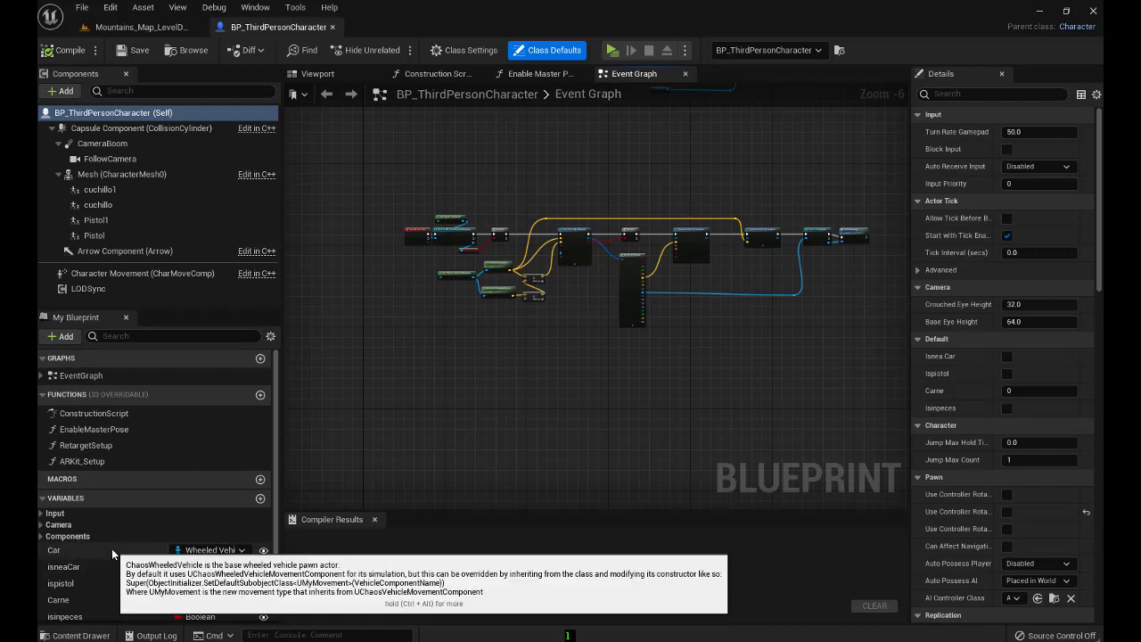
{"action": "scroll", "coordinate": [112, 549], "scroll_direction": "down", "scroll_amount": 1}
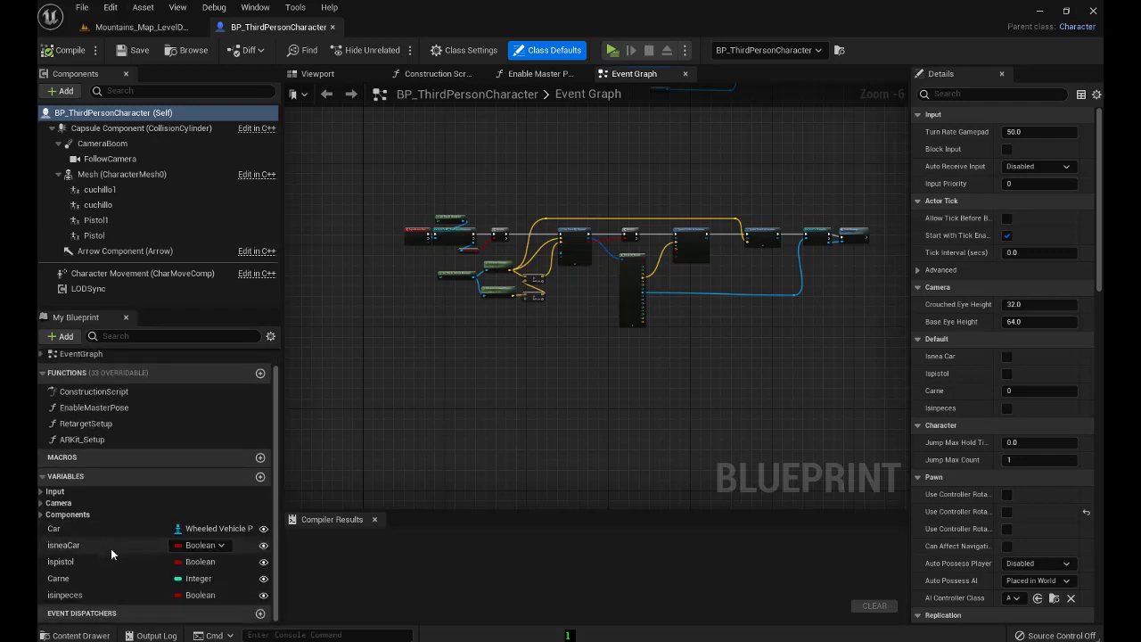
Add an instance-editable Float variable named Salud
{"action": "left_click", "coordinate": [261, 479]}
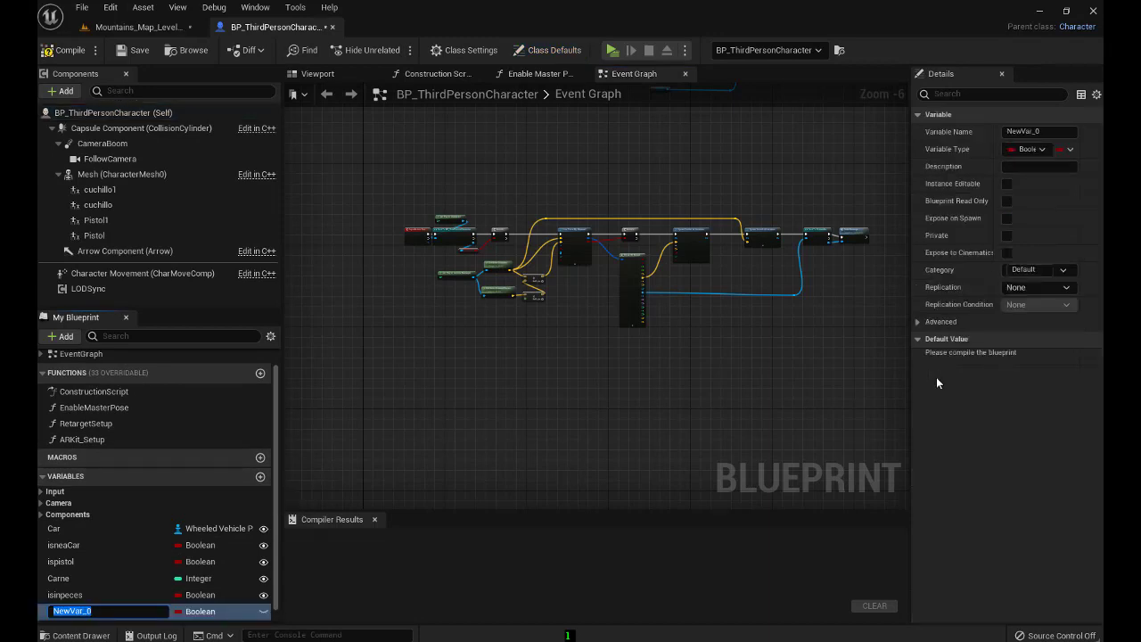
{"action": "type", "text": "Sal"}
{"action": "type", "text": "ud"}
{"action": "key", "text": "Return"}
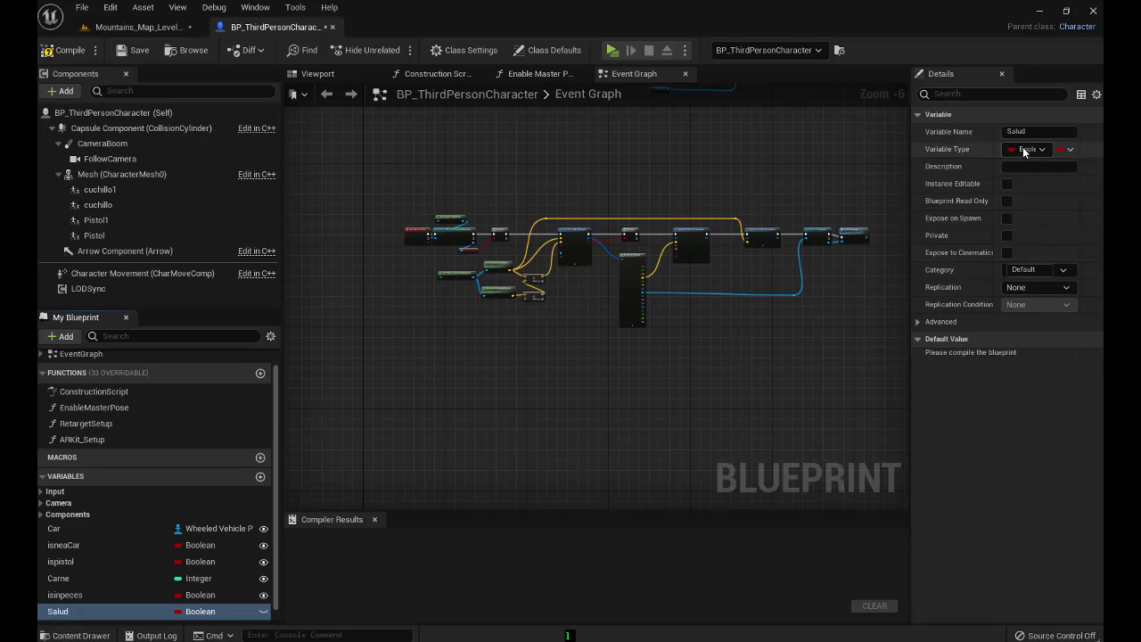
{"action": "left_click", "coordinate": [1027, 150]}
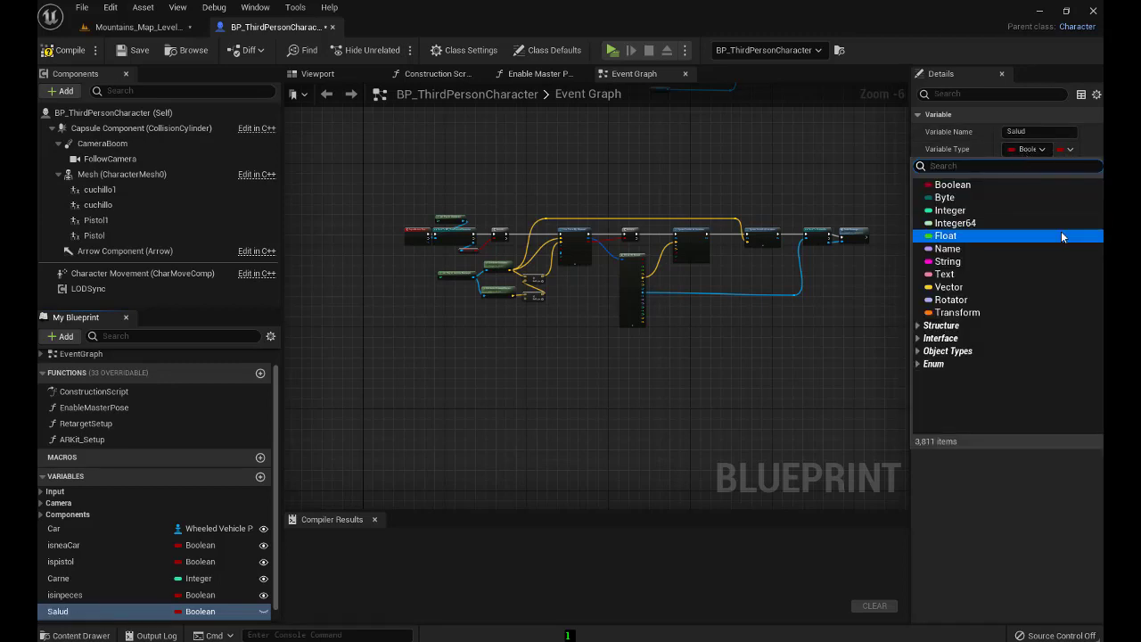
{"action": "left_click", "coordinate": [946, 236]}
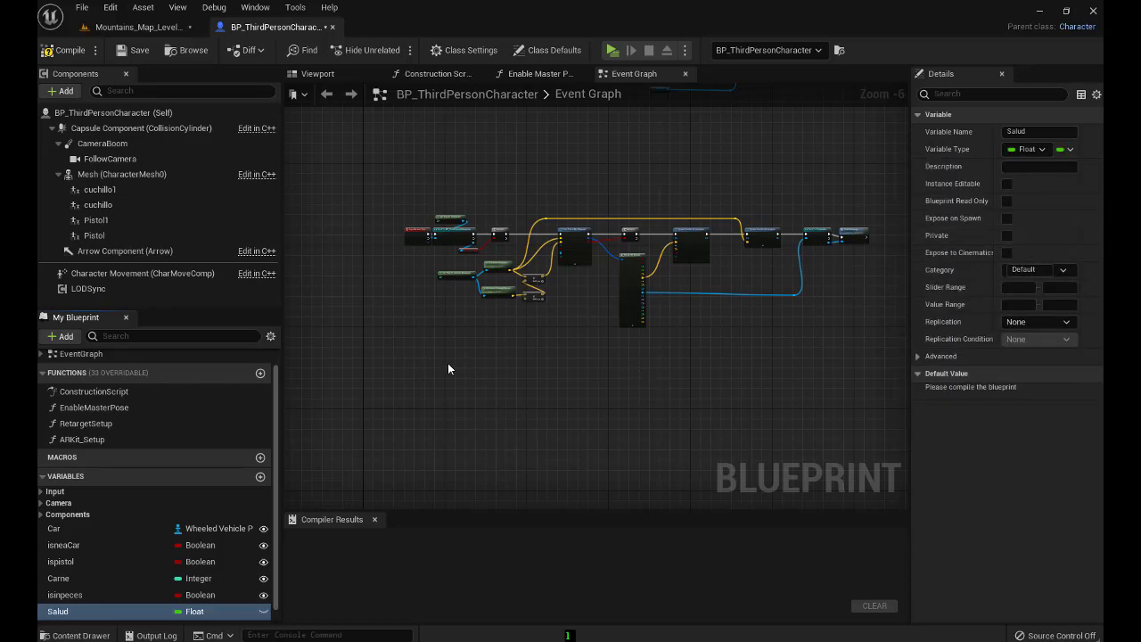
{"action": "left_click", "coordinate": [263, 611]}
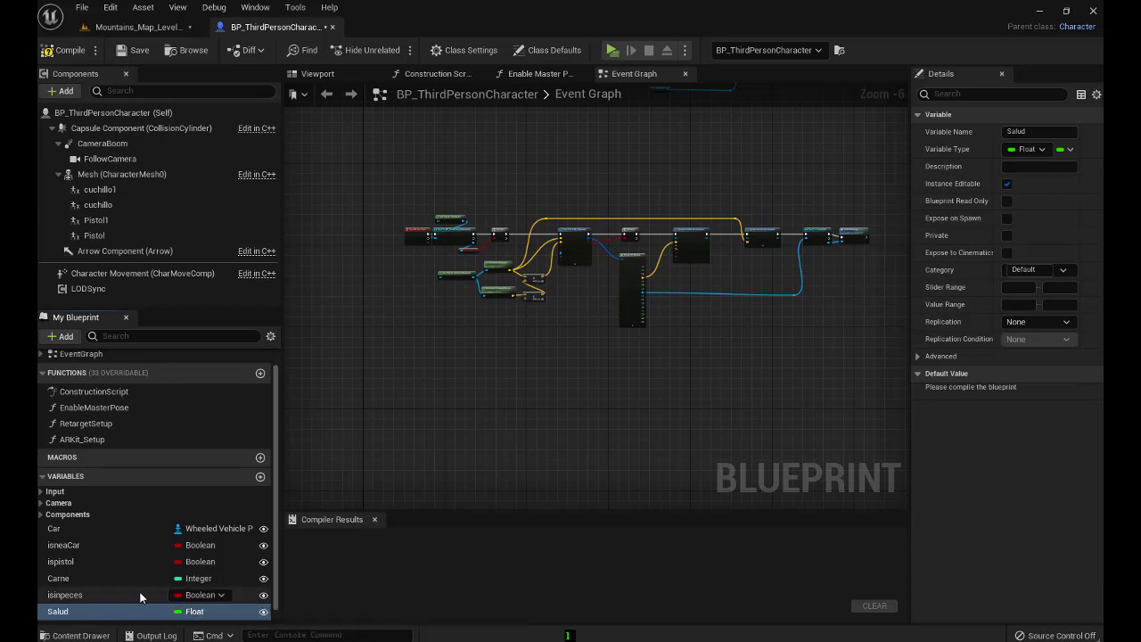
Duplicate Salud as a second Float variable named Hambre
{"action": "right_click", "coordinate": [125, 615]}
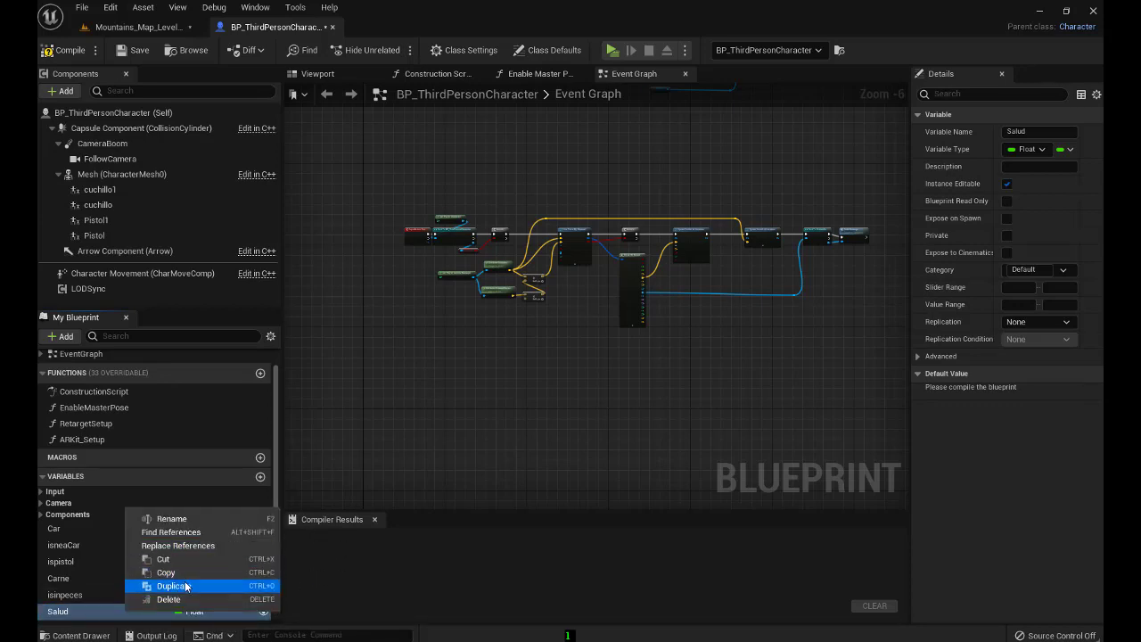
{"action": "left_click", "coordinate": [177, 587]}
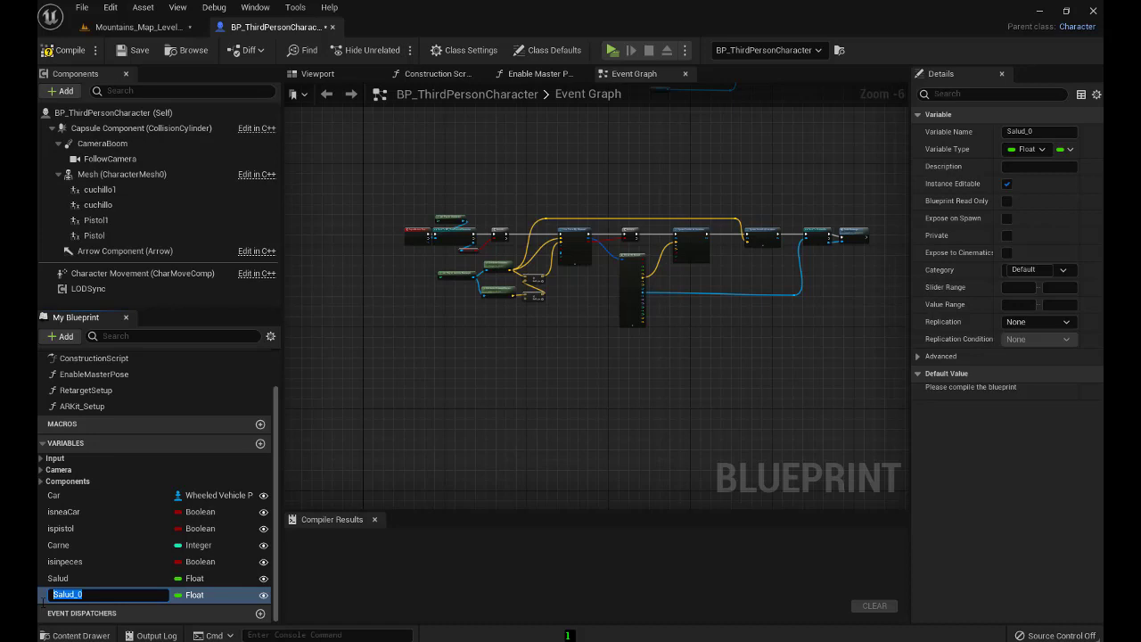
{"action": "type", "text": "Ham"}
{"action": "type", "text": "bre"}
{"action": "key", "text": "Return"}
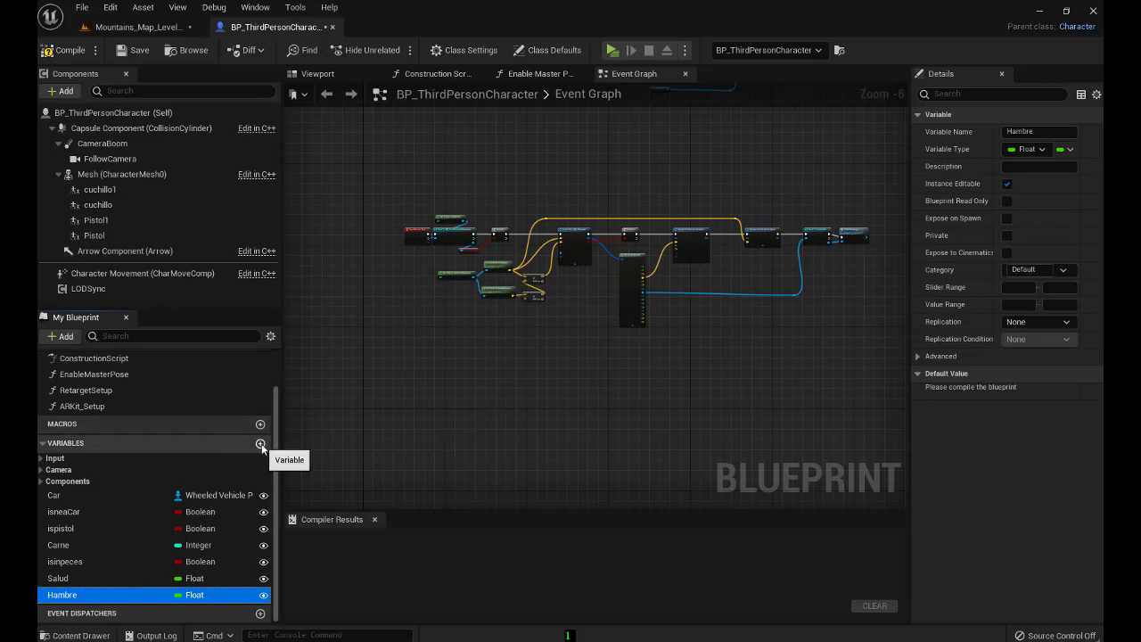
Duplicate Hambre as a Float variable named Sed, then compile and save BP_ThirdPersonCharacter
{"action": "right_click", "coordinate": [98, 594]}
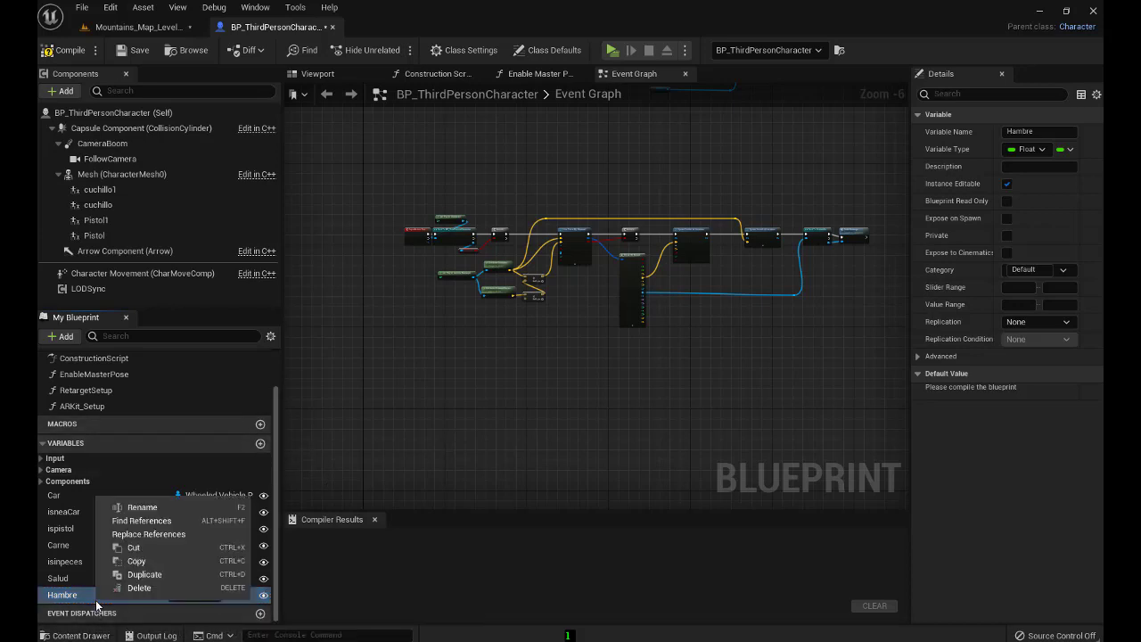
{"action": "left_click", "coordinate": [147, 582]}
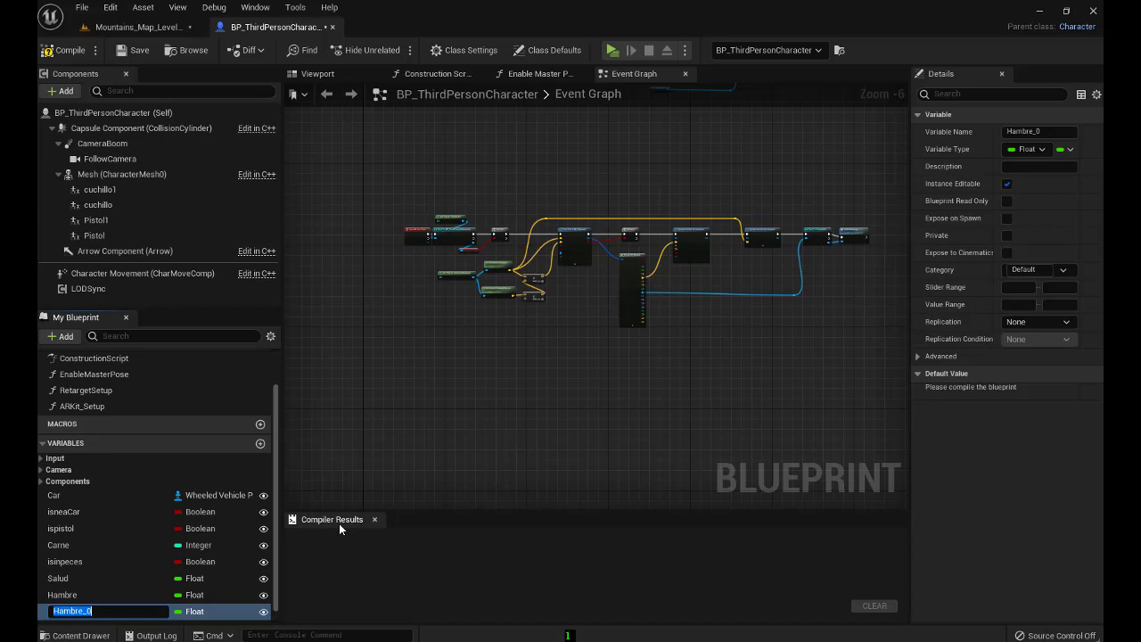
{"action": "type", "text": "Se"}
{"action": "type", "text": "d"}
{"action": "key", "text": "Return"}
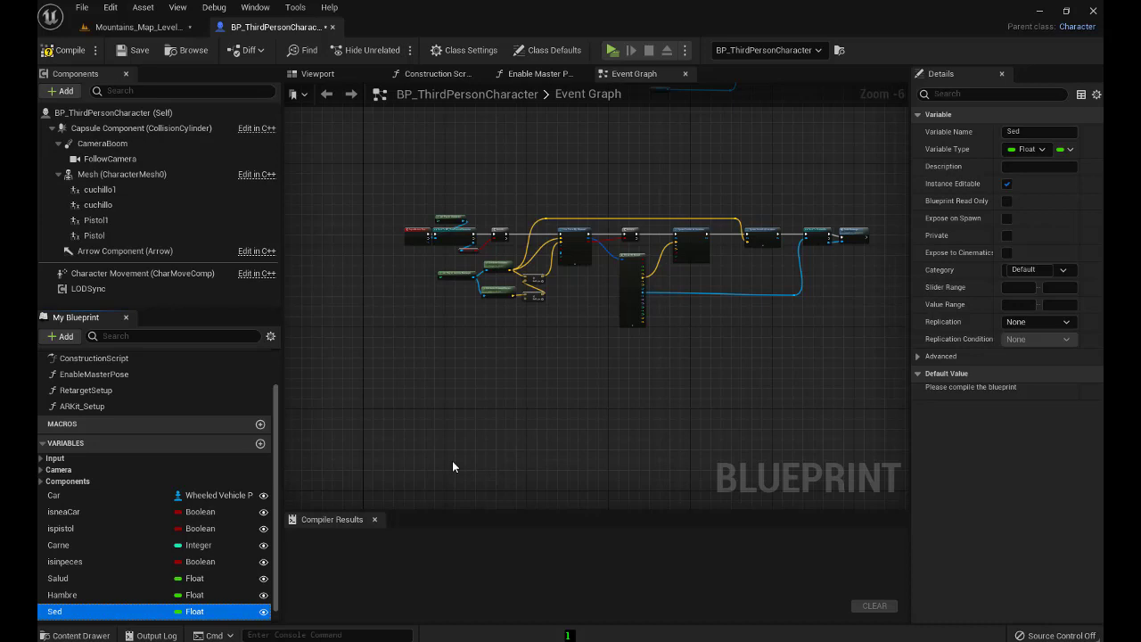
{"action": "left_click", "coordinate": [73, 51]}
{"action": "left_click", "coordinate": [131, 50]}
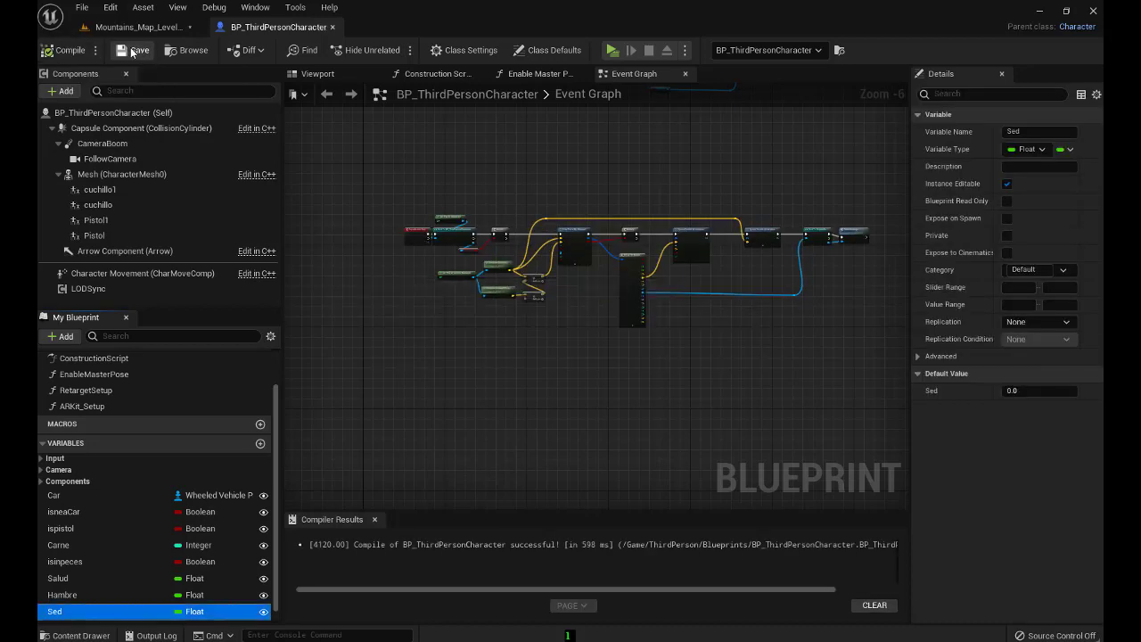
Close BP_ThirdPersonCharacter, view the IMAGENES folder in the Content Drawer, and bring the PNGWing window over
{"action": "left_click", "coordinate": [331, 27]}
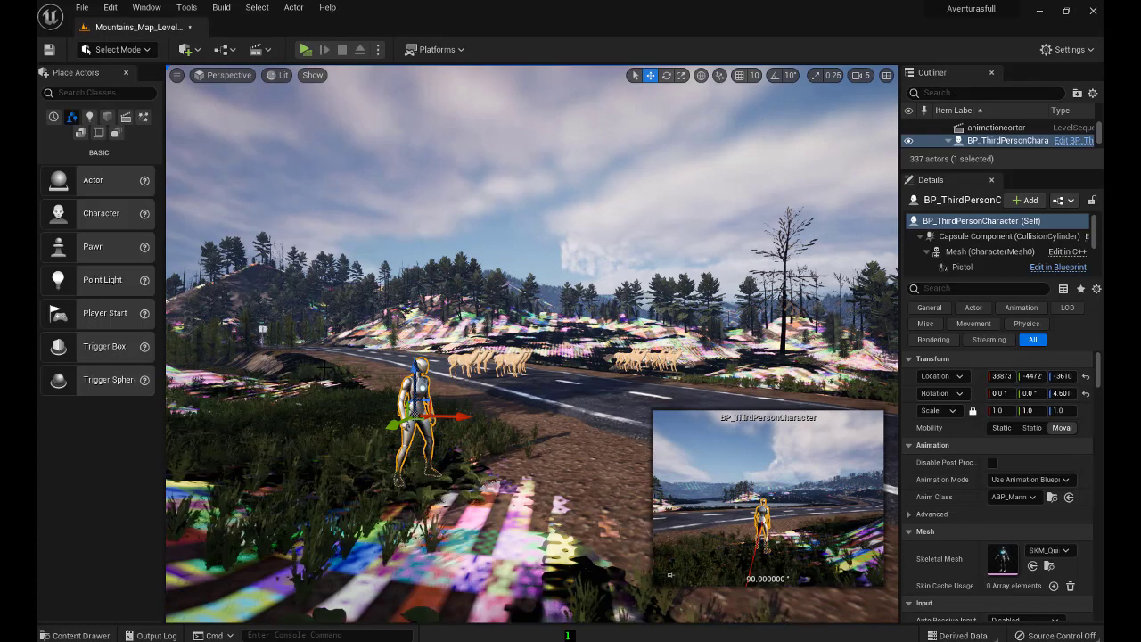
{"action": "key", "text": "ctrl+space"}
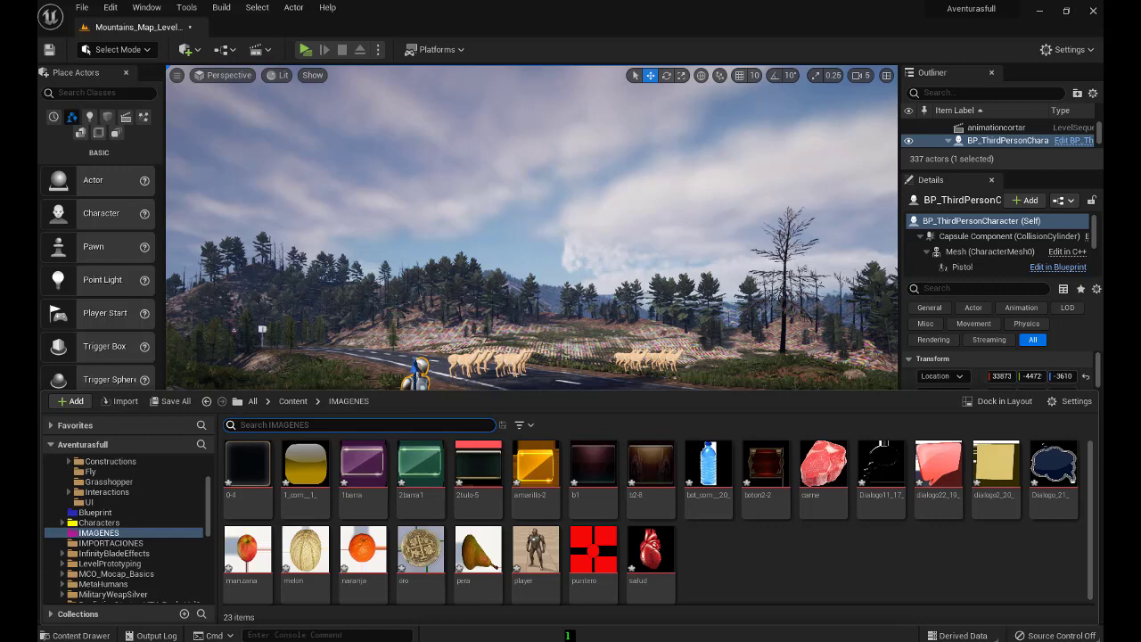
{"action": "left_click_drag", "start_coordinate": [50, 219], "coordinate": [523, 68]}
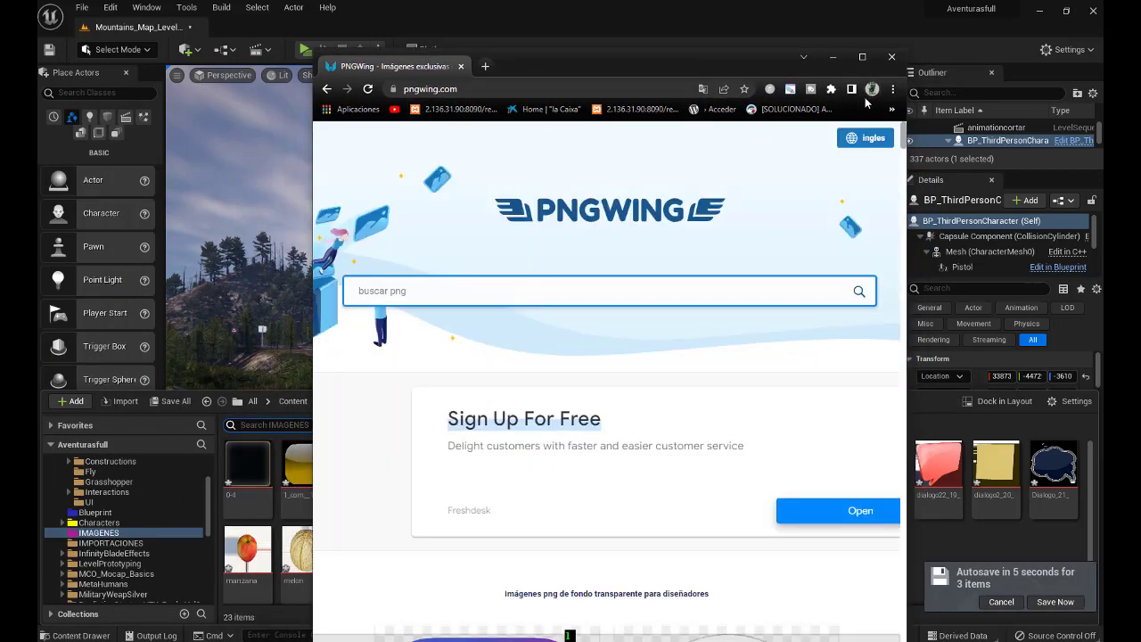
Maximize the browser and enter 'dialogos' in the PNGWing search box
{"action": "left_click", "coordinate": [862, 56]}
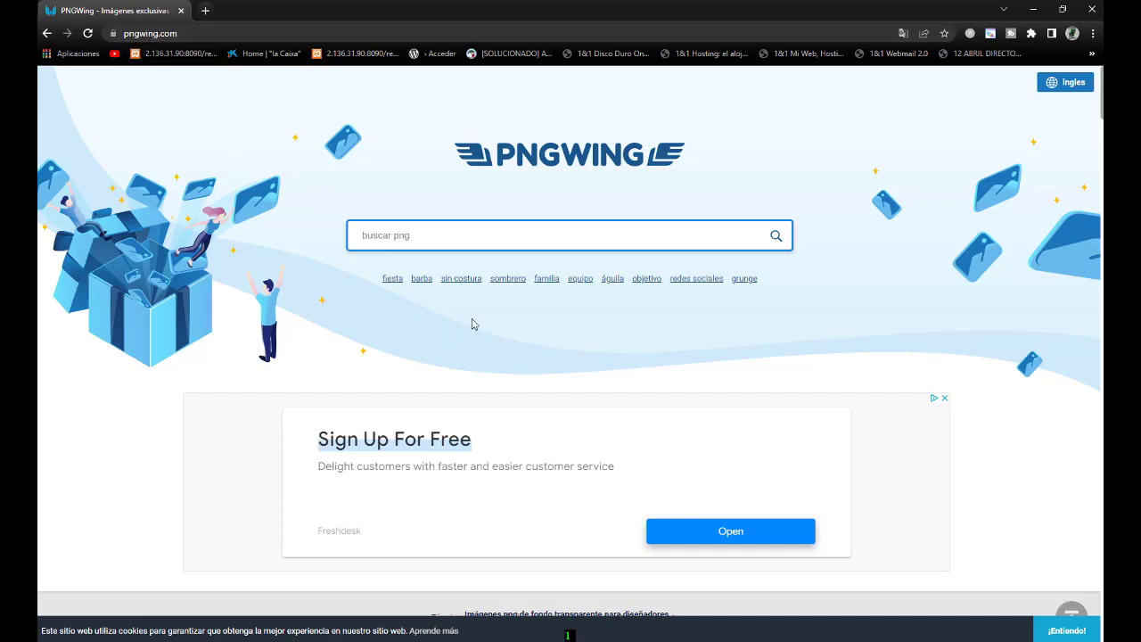
{"action": "left_click", "coordinate": [420, 233]}
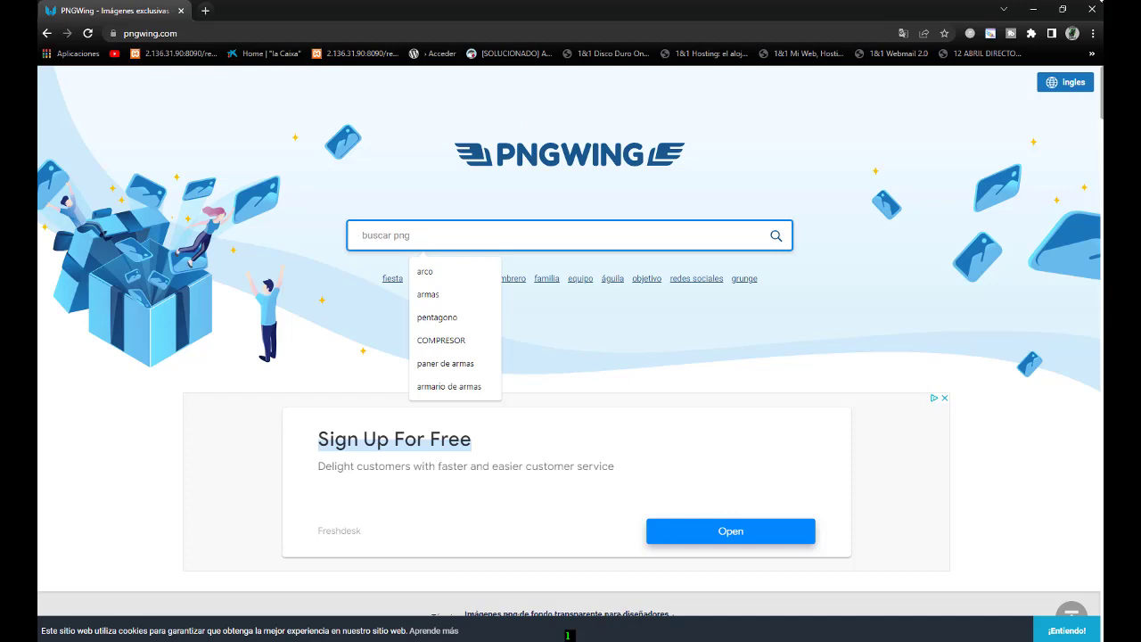
{"action": "type", "text": "dialogos"}
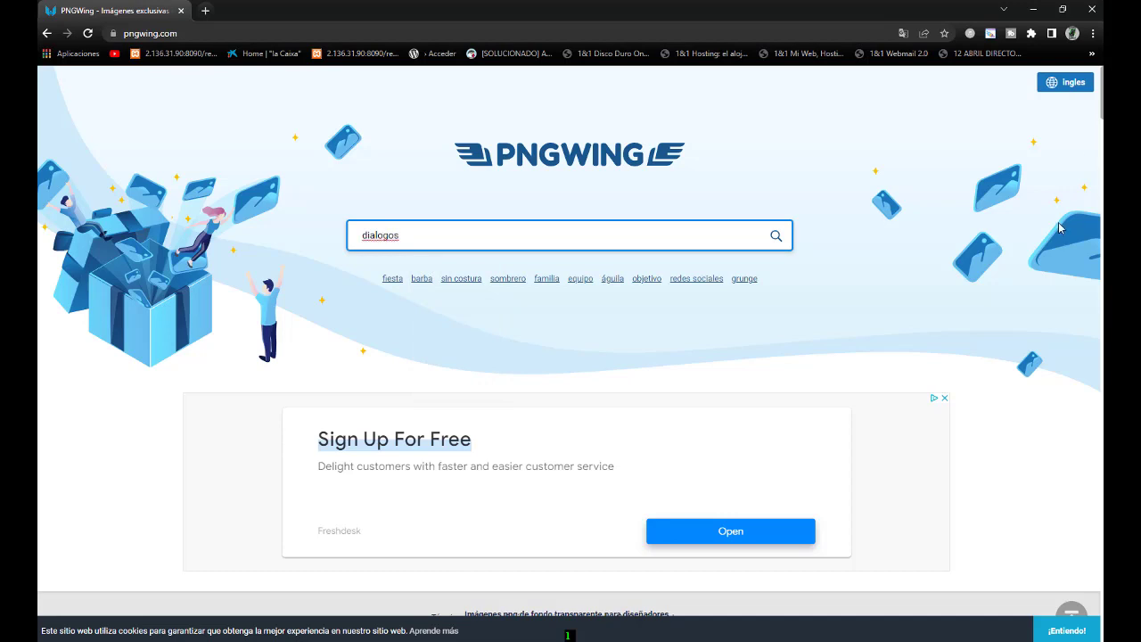
Run the 'dialogos' search and scroll down through the dialog-bubble results
{"action": "key", "text": "Return"}
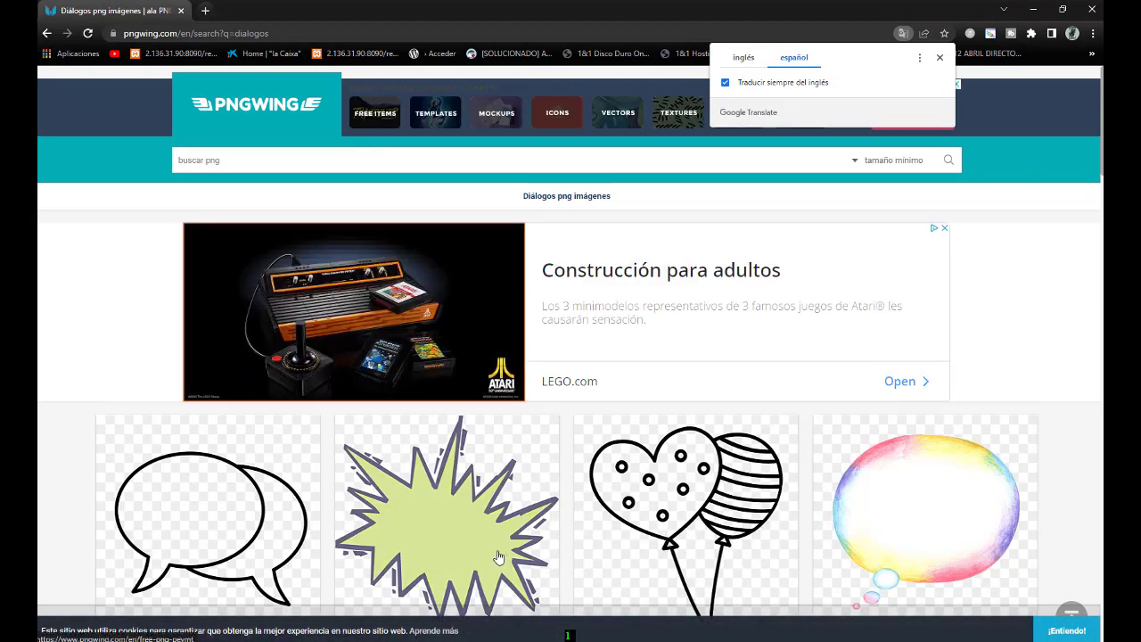
{"action": "scroll", "coordinate": [507, 488], "scroll_direction": "down", "scroll_amount": 2}
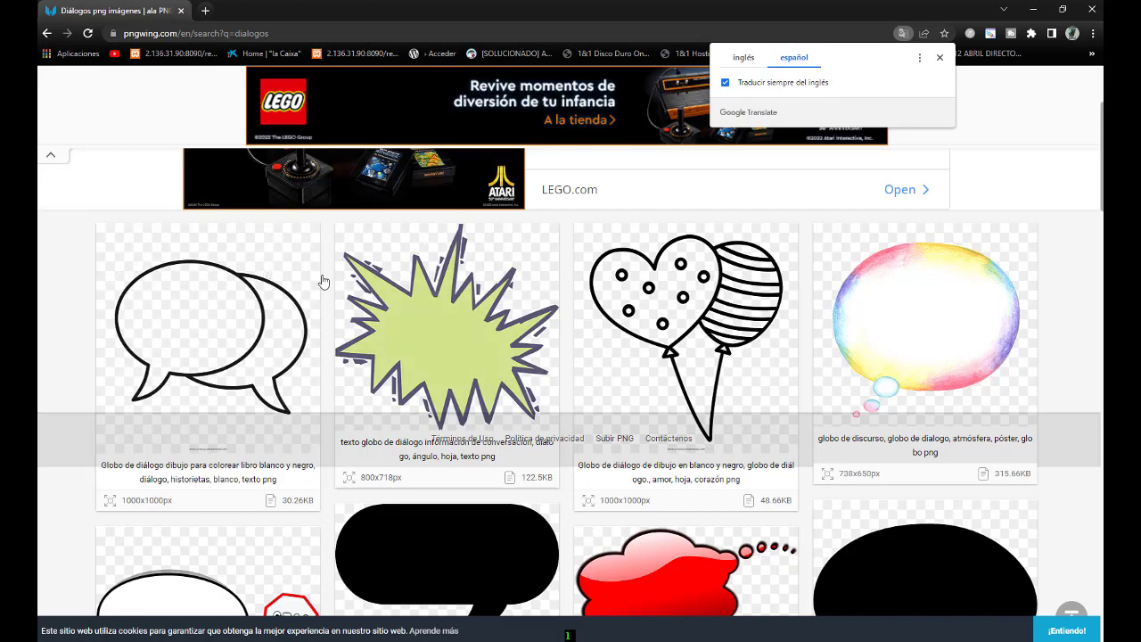
{"action": "scroll", "coordinate": [323, 281], "scroll_direction": "down", "scroll_amount": 2}
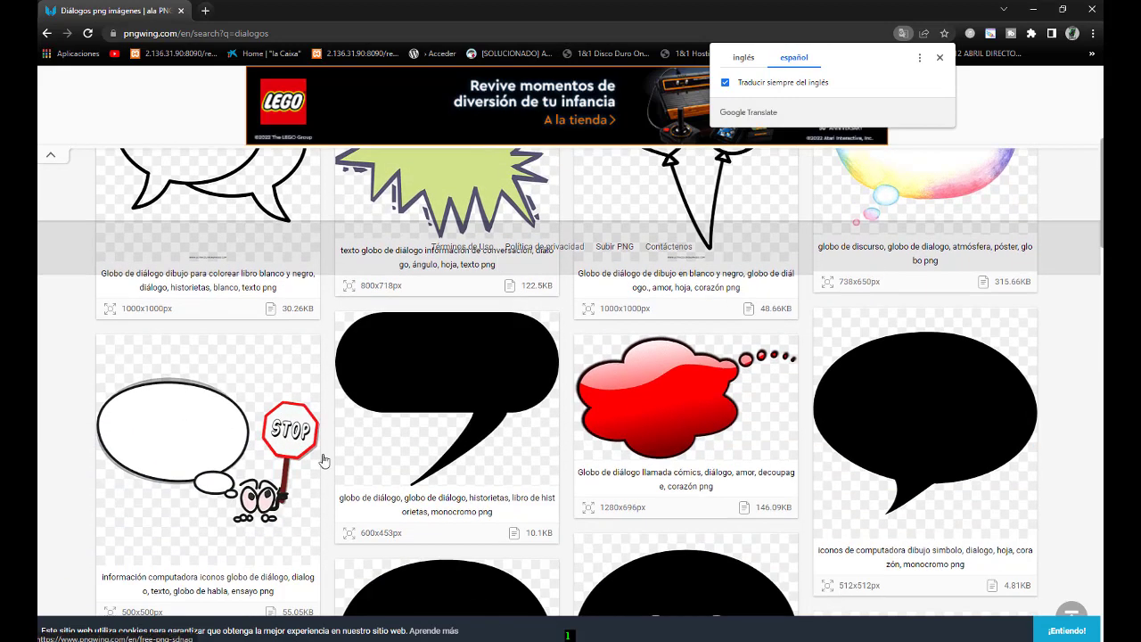
{"action": "scroll", "coordinate": [552, 434], "scroll_direction": "down", "scroll_amount": 2}
{"action": "scroll", "coordinate": [552, 434], "scroll_direction": "down", "scroll_amount": 2}
{"action": "scroll", "coordinate": [552, 434], "scroll_direction": "down", "scroll_amount": 2}
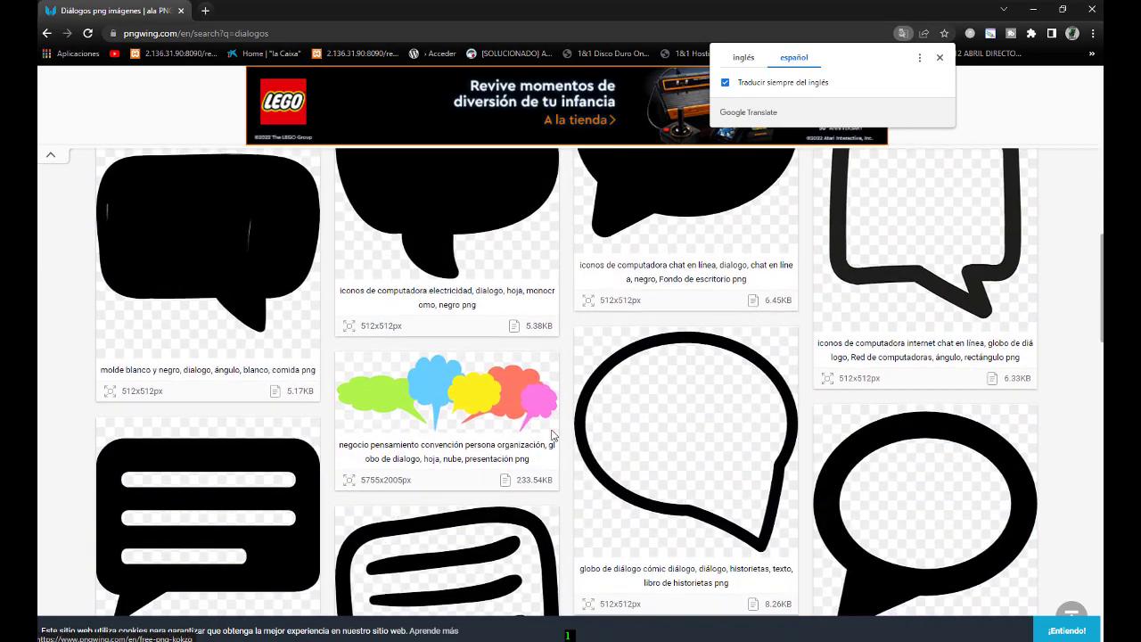
{"action": "scroll", "coordinate": [552, 434], "scroll_direction": "down", "scroll_amount": 2}
{"action": "scroll", "coordinate": [552, 434], "scroll_direction": "down", "scroll_amount": 1}
{"action": "scroll", "coordinate": [552, 434], "scroll_direction": "down", "scroll_amount": 2}
{"action": "scroll", "coordinate": [552, 434], "scroll_direction": "down", "scroll_amount": 1}
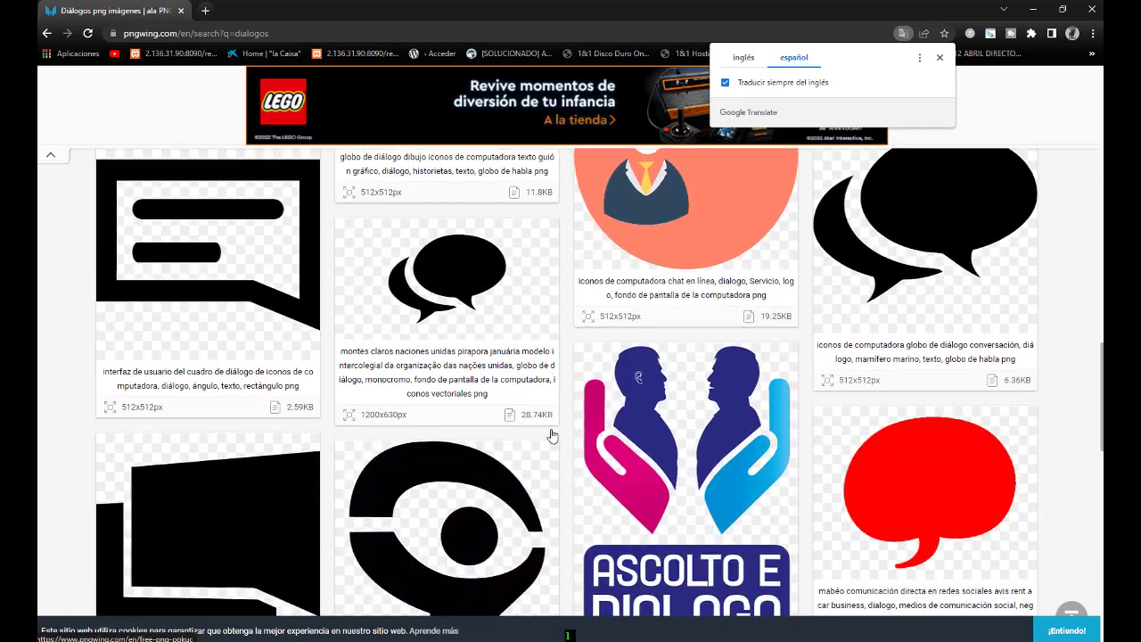
{"action": "scroll", "coordinate": [552, 434], "scroll_direction": "down", "scroll_amount": 3}
{"action": "scroll", "coordinate": [552, 435], "scroll_direction": "down", "scroll_amount": 2}
{"action": "scroll", "coordinate": [552, 435], "scroll_direction": "down", "scroll_amount": 2}
{"action": "scroll", "coordinate": [552, 434], "scroll_direction": "down", "scroll_amount": 2}
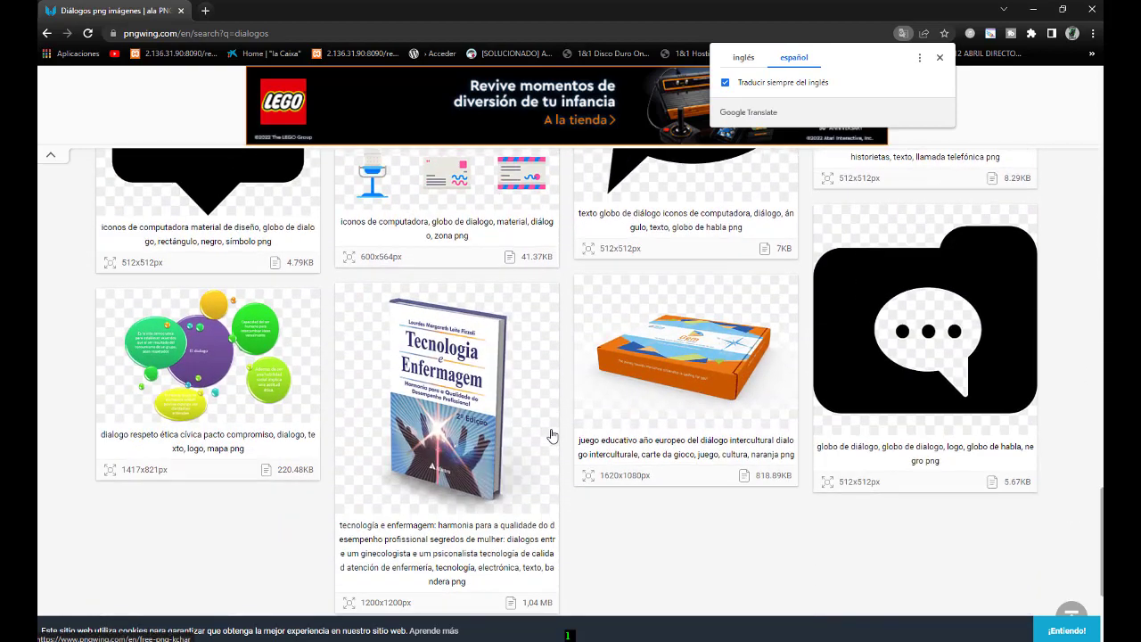
{"action": "scroll", "coordinate": [551, 434], "scroll_direction": "down", "scroll_amount": 2}
{"action": "scroll", "coordinate": [552, 434], "scroll_direction": "down", "scroll_amount": 1}
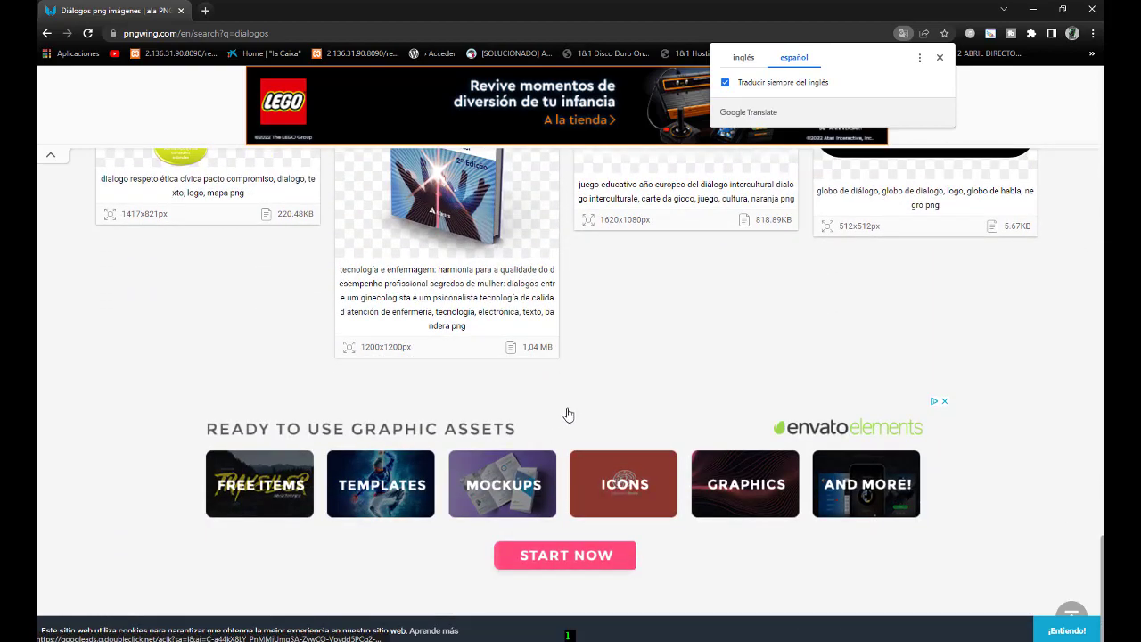
Return to the top of the results and select the search box for a 'juegos' query
{"action": "scroll", "coordinate": [568, 414], "scroll_direction": "up", "scroll_amount": 4}
{"action": "scroll", "coordinate": [567, 414], "scroll_direction": "up", "scroll_amount": 1}
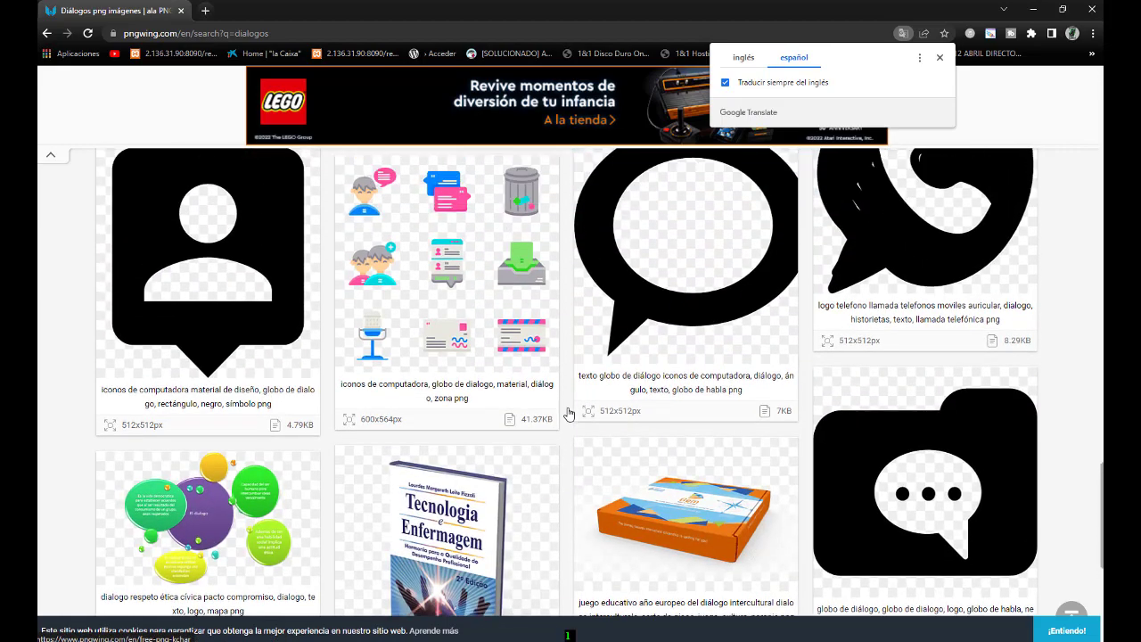
{"action": "scroll", "coordinate": [567, 414], "scroll_direction": "up", "scroll_amount": 5}
{"action": "scroll", "coordinate": [568, 414], "scroll_direction": "up", "scroll_amount": 4}
{"action": "scroll", "coordinate": [568, 414], "scroll_direction": "up", "scroll_amount": 3}
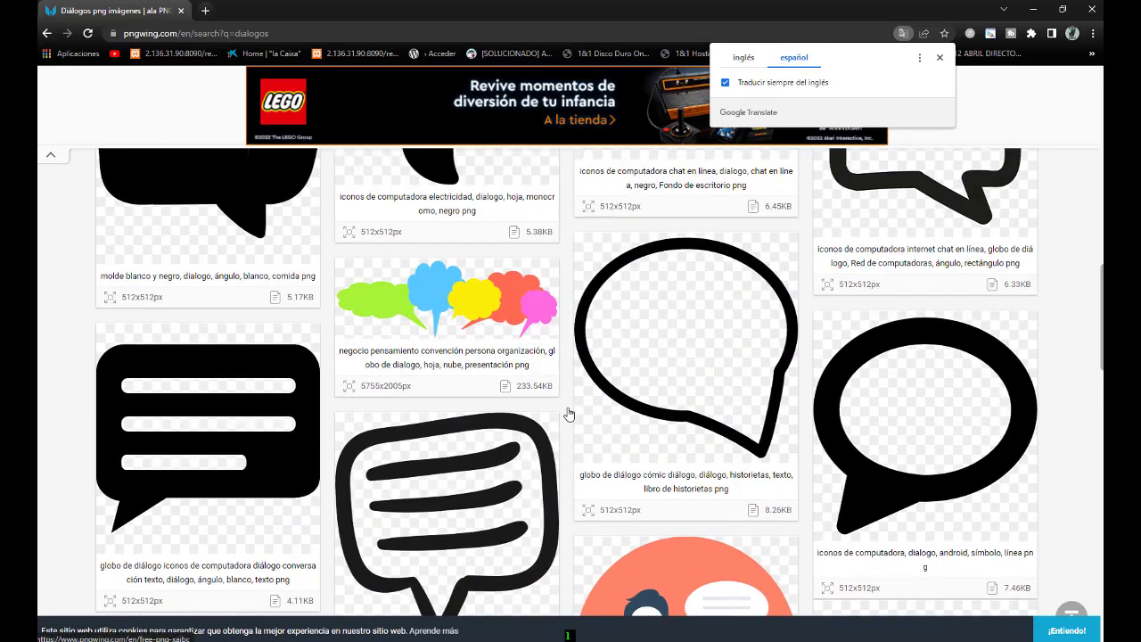
{"action": "scroll", "coordinate": [568, 415], "scroll_direction": "up", "scroll_amount": 3}
{"action": "scroll", "coordinate": [568, 414], "scroll_direction": "up", "scroll_amount": 3}
{"action": "scroll", "coordinate": [568, 414], "scroll_direction": "up", "scroll_amount": 2}
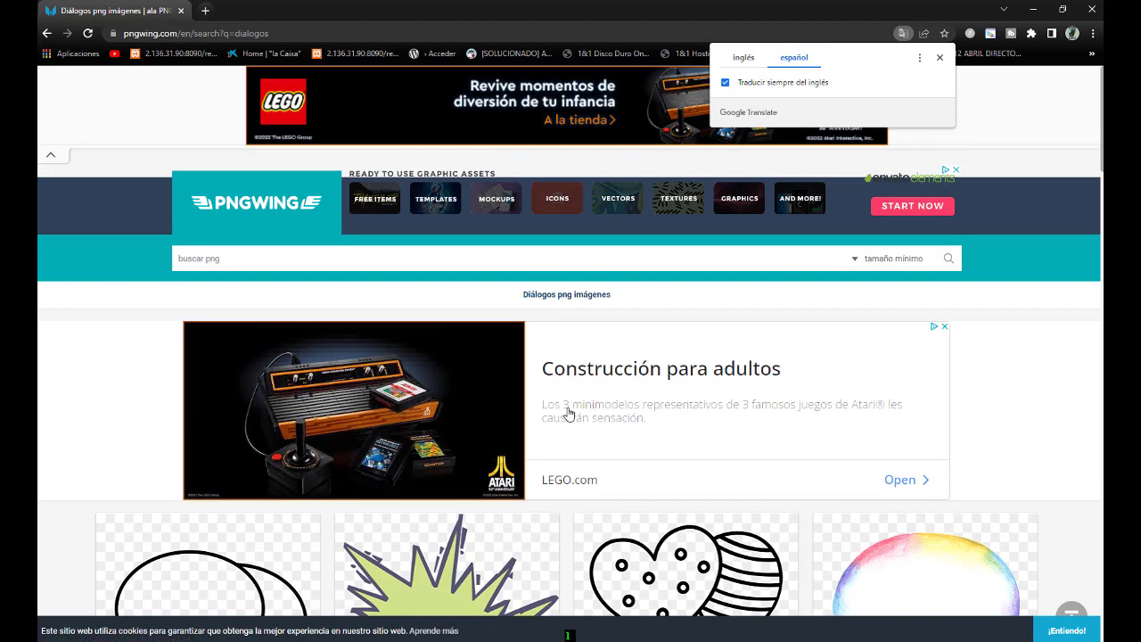
{"action": "left_click", "coordinate": [230, 259]}
{"action": "type", "text": "juegos"}
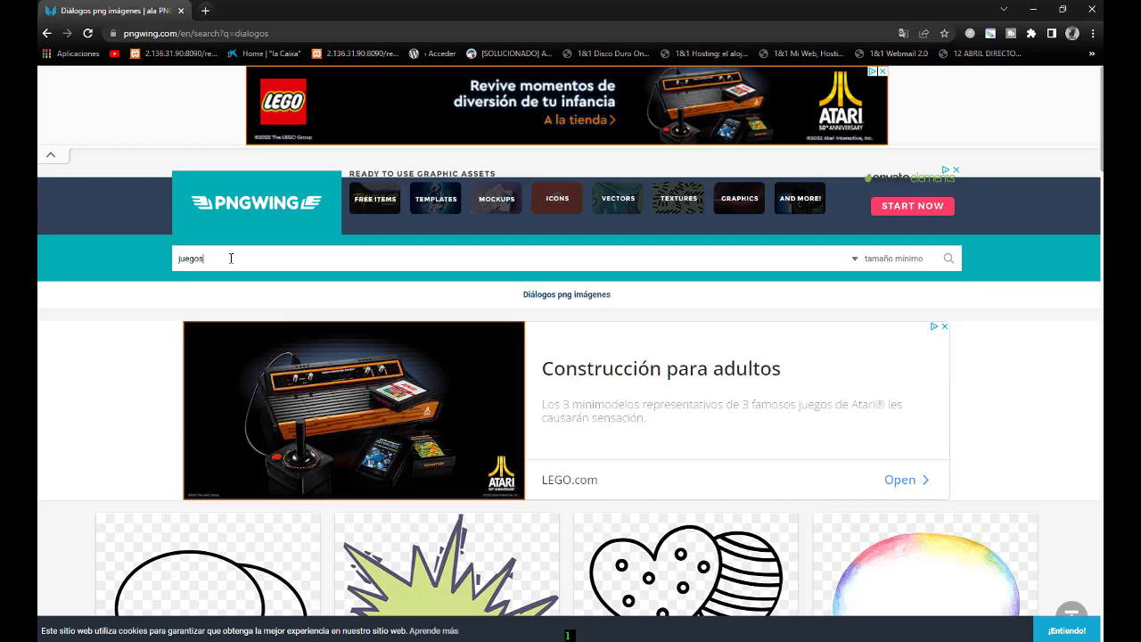
Search PNGWing for 'juegos', scroll to the end of page 1, and request page 2
{"action": "key", "text": "Return"}
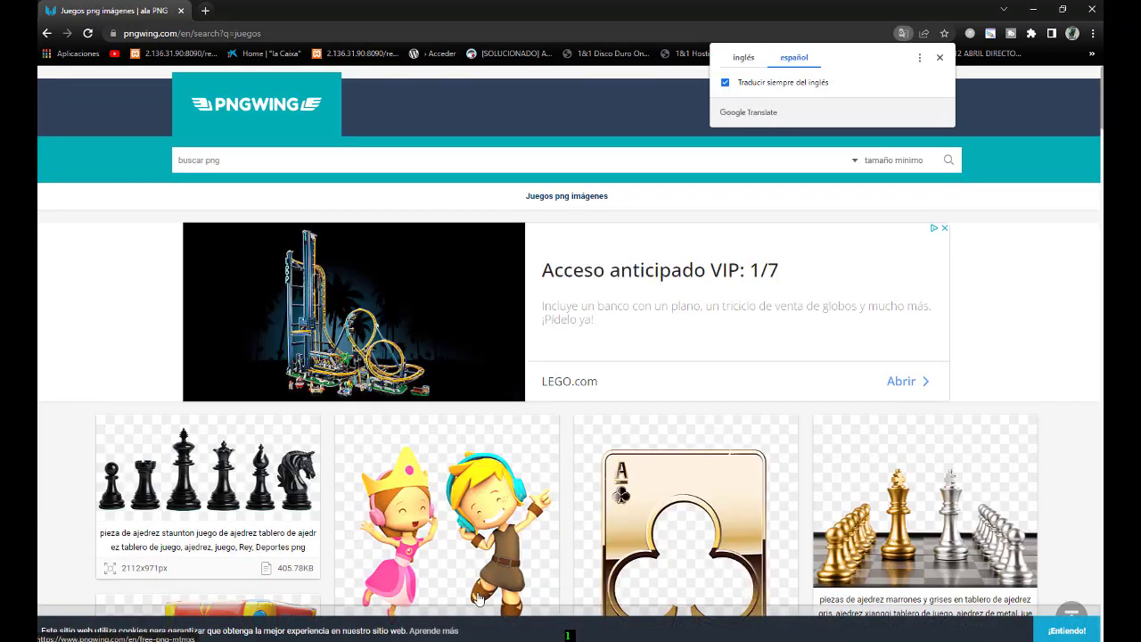
{"action": "scroll", "coordinate": [479, 597], "scroll_direction": "down", "scroll_amount": 1}
{"action": "scroll", "coordinate": [478, 588], "scroll_direction": "down", "scroll_amount": 2}
{"action": "scroll", "coordinate": [481, 562], "scroll_direction": "down", "scroll_amount": 2}
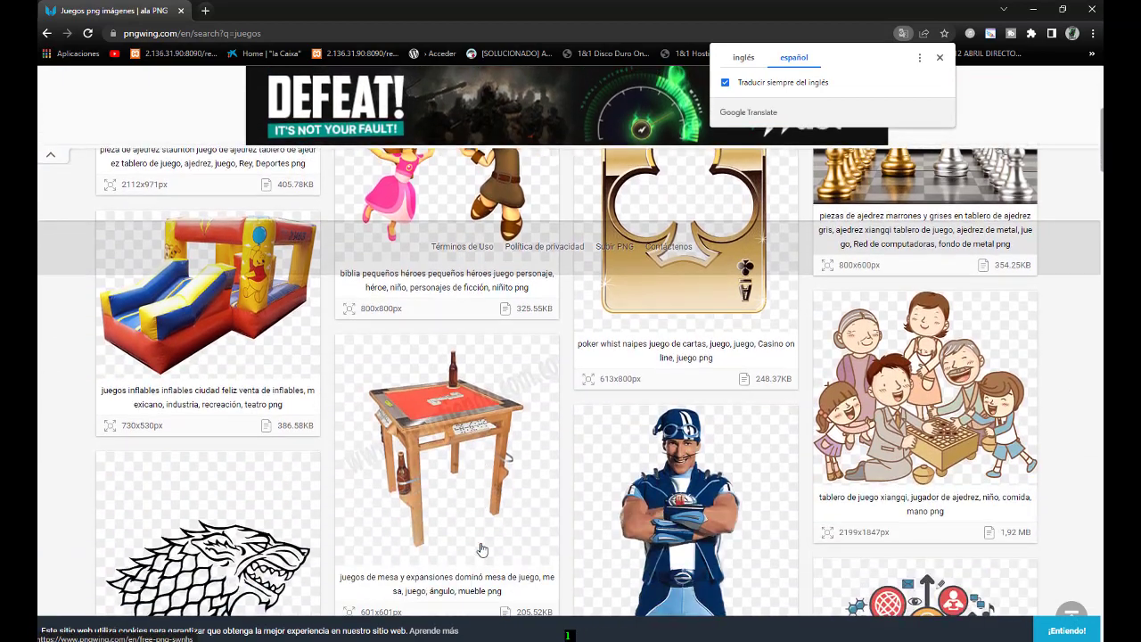
{"action": "scroll", "coordinate": [474, 521], "scroll_direction": "down", "scroll_amount": 2}
{"action": "scroll", "coordinate": [475, 508], "scroll_direction": "down", "scroll_amount": 2}
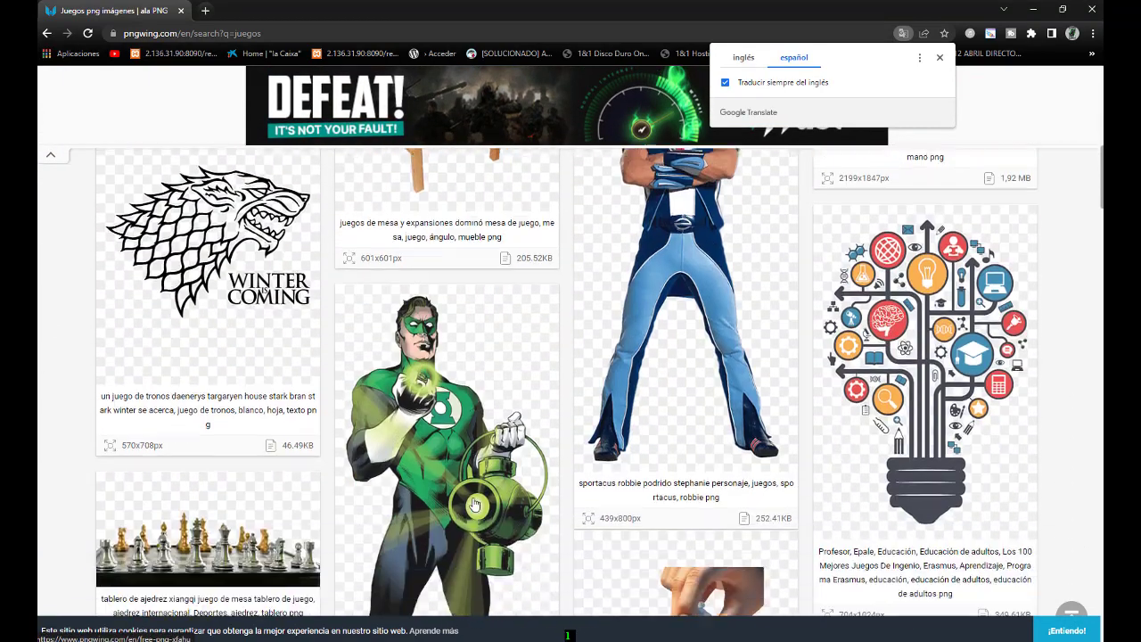
{"action": "scroll", "coordinate": [475, 505], "scroll_direction": "down", "scroll_amount": 3}
{"action": "scroll", "coordinate": [474, 505], "scroll_direction": "down", "scroll_amount": 2}
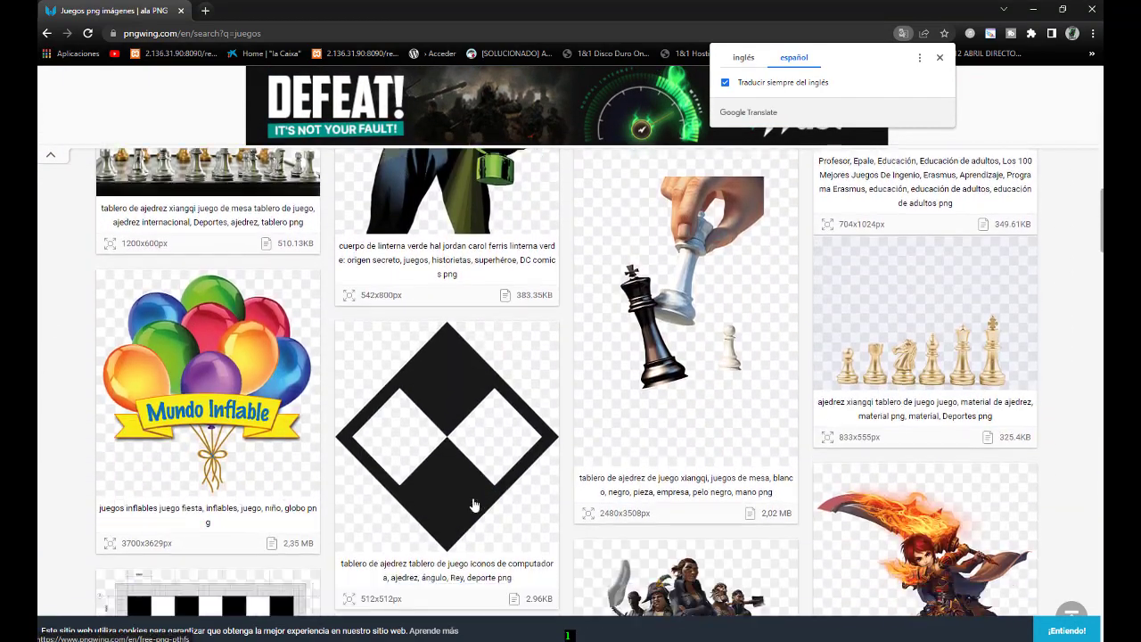
{"action": "scroll", "coordinate": [474, 506], "scroll_direction": "down", "scroll_amount": 1}
{"action": "scroll", "coordinate": [474, 505], "scroll_direction": "down", "scroll_amount": 1}
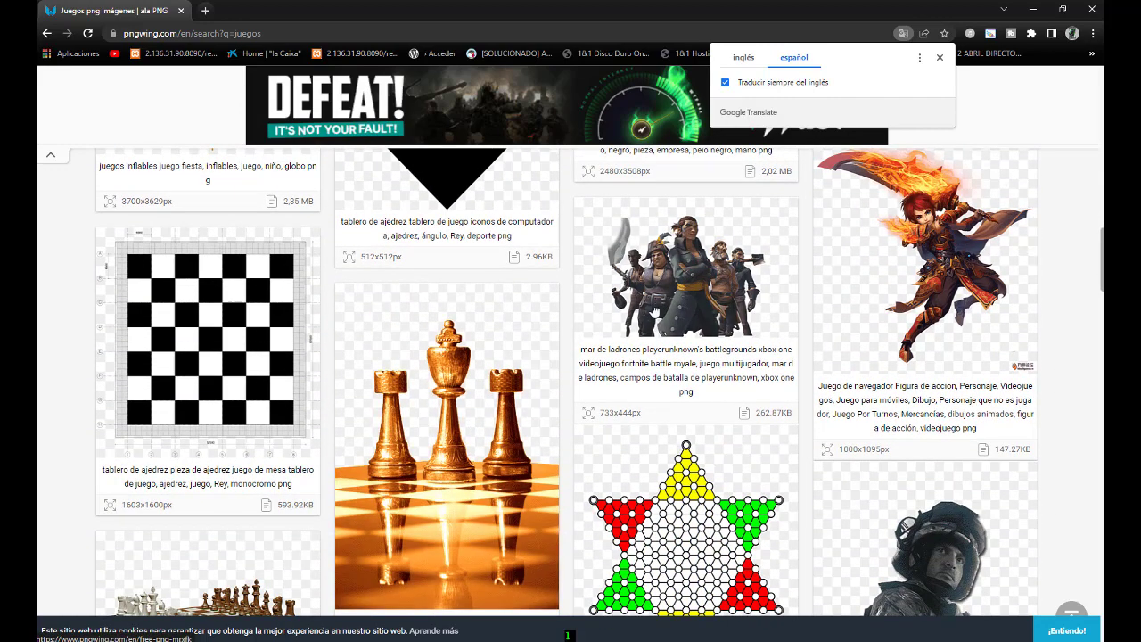
{"action": "scroll", "coordinate": [537, 318], "scroll_direction": "down", "scroll_amount": 2}
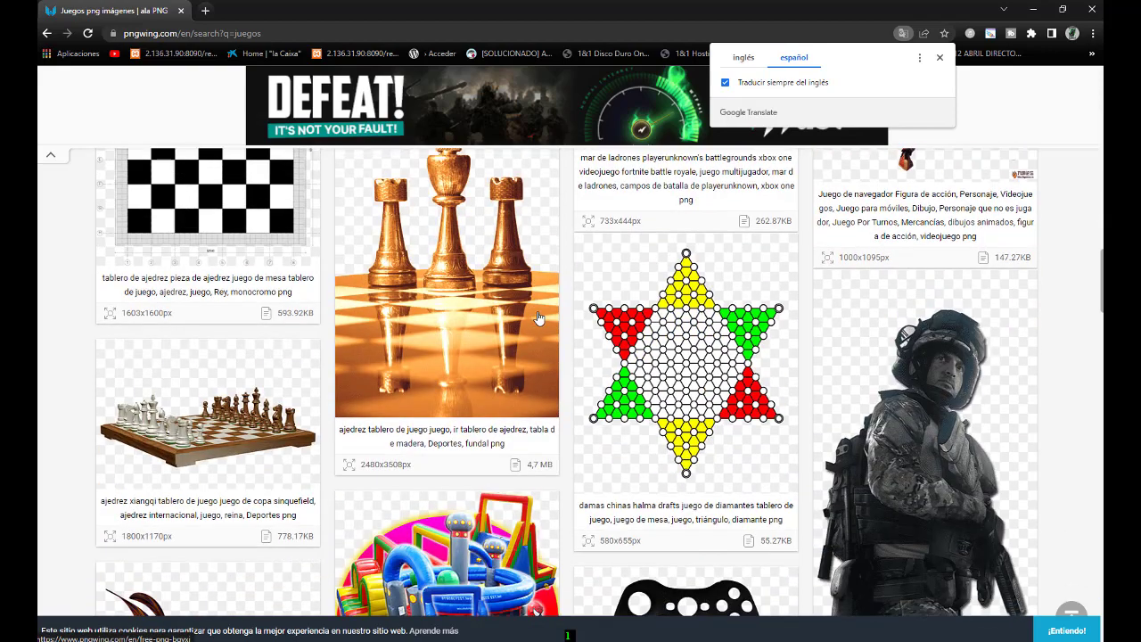
{"action": "scroll", "coordinate": [636, 353], "scroll_direction": "down", "scroll_amount": 1}
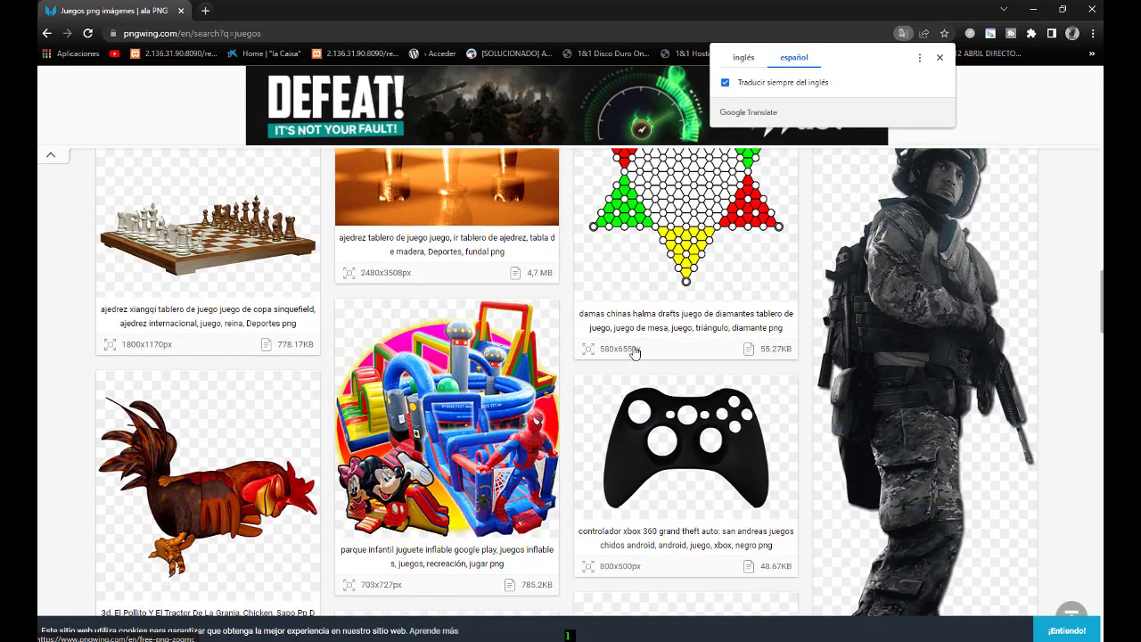
{"action": "scroll", "coordinate": [925, 323], "scroll_direction": "down", "scroll_amount": 2}
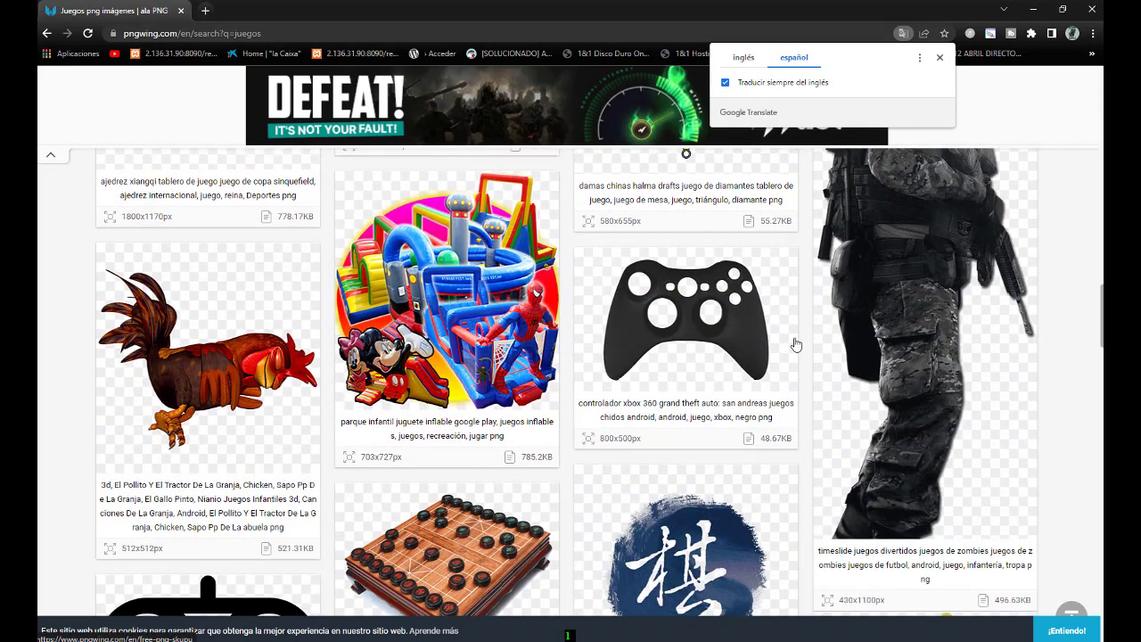
{"action": "scroll", "coordinate": [935, 273], "scroll_direction": "up", "scroll_amount": 2}
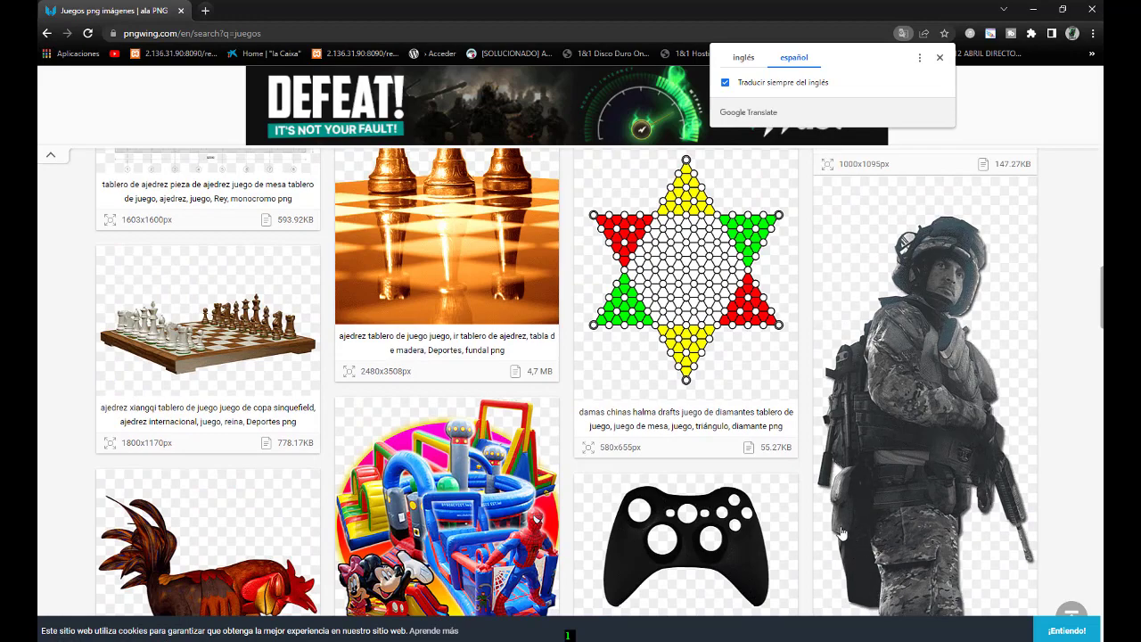
{"action": "scroll", "coordinate": [841, 532], "scroll_direction": "down", "scroll_amount": 1}
{"action": "scroll", "coordinate": [575, 445], "scroll_direction": "down", "scroll_amount": 1}
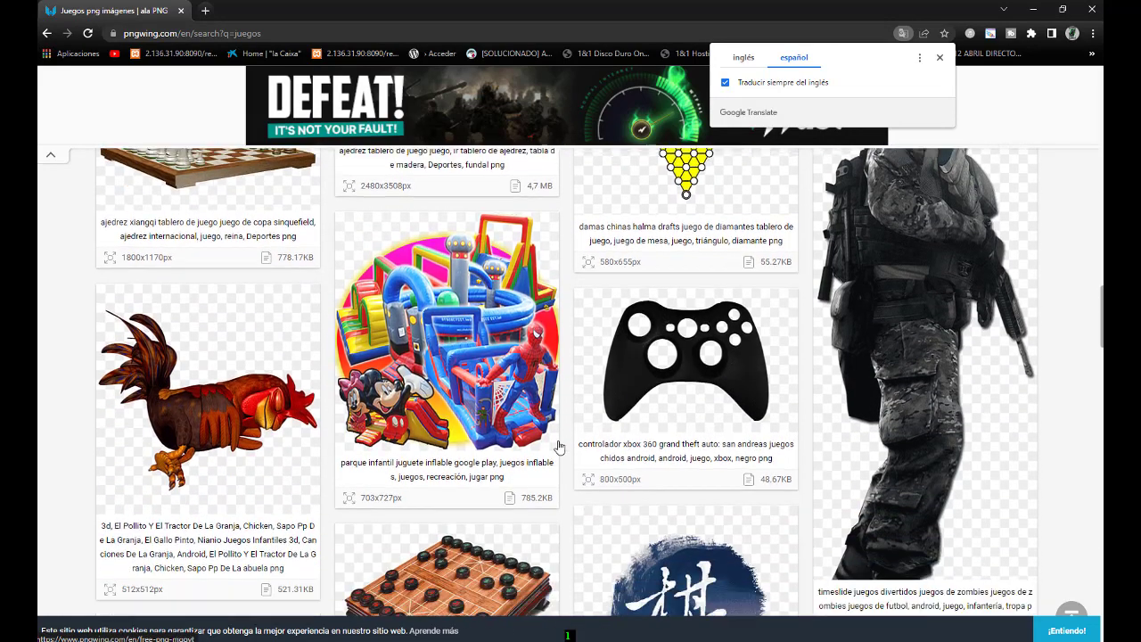
{"action": "scroll", "coordinate": [559, 446], "scroll_direction": "down", "scroll_amount": 1}
{"action": "scroll", "coordinate": [559, 446], "scroll_direction": "down", "scroll_amount": 2}
{"action": "scroll", "coordinate": [559, 445], "scroll_direction": "down", "scroll_amount": 2}
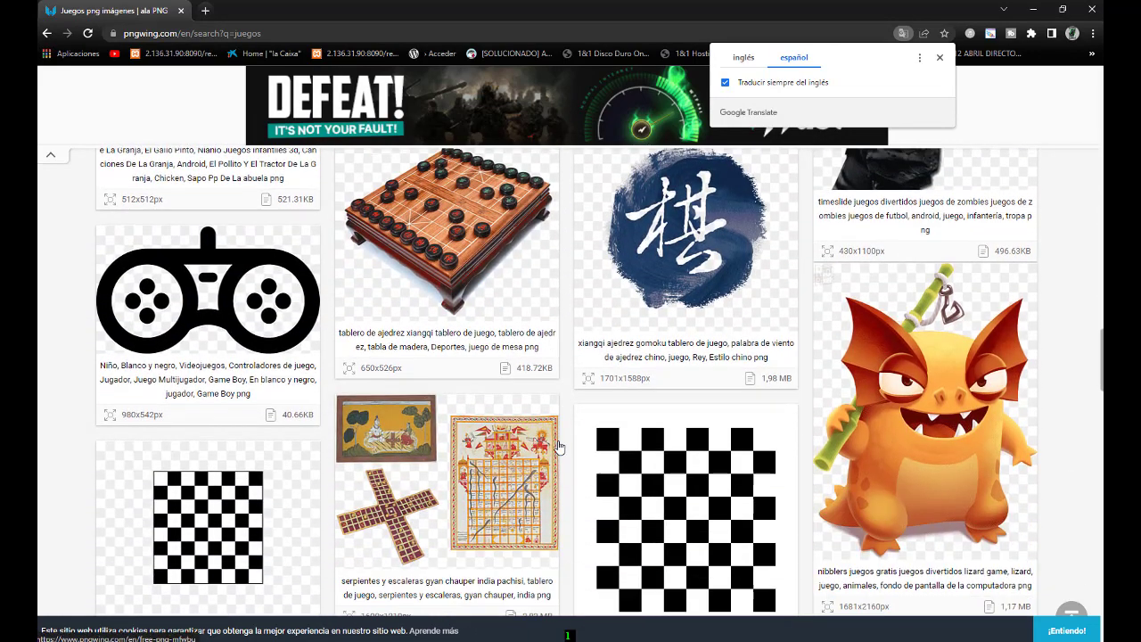
{"action": "scroll", "coordinate": [559, 445], "scroll_direction": "down", "scroll_amount": 1}
{"action": "scroll", "coordinate": [559, 446], "scroll_direction": "down", "scroll_amount": 2}
{"action": "scroll", "coordinate": [559, 446], "scroll_direction": "down", "scroll_amount": 2}
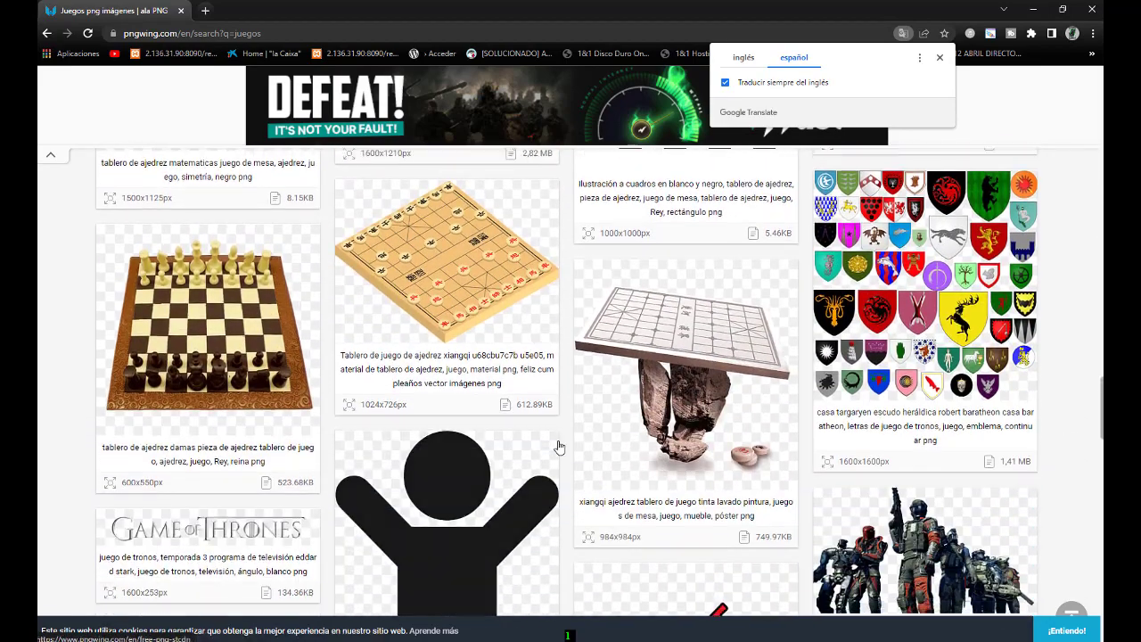
{"action": "scroll", "coordinate": [559, 445], "scroll_direction": "down", "scroll_amount": 2}
{"action": "scroll", "coordinate": [559, 446], "scroll_direction": "down", "scroll_amount": 2}
{"action": "scroll", "coordinate": [559, 446], "scroll_direction": "down", "scroll_amount": 2}
{"action": "scroll", "coordinate": [559, 446], "scroll_direction": "down", "scroll_amount": 2}
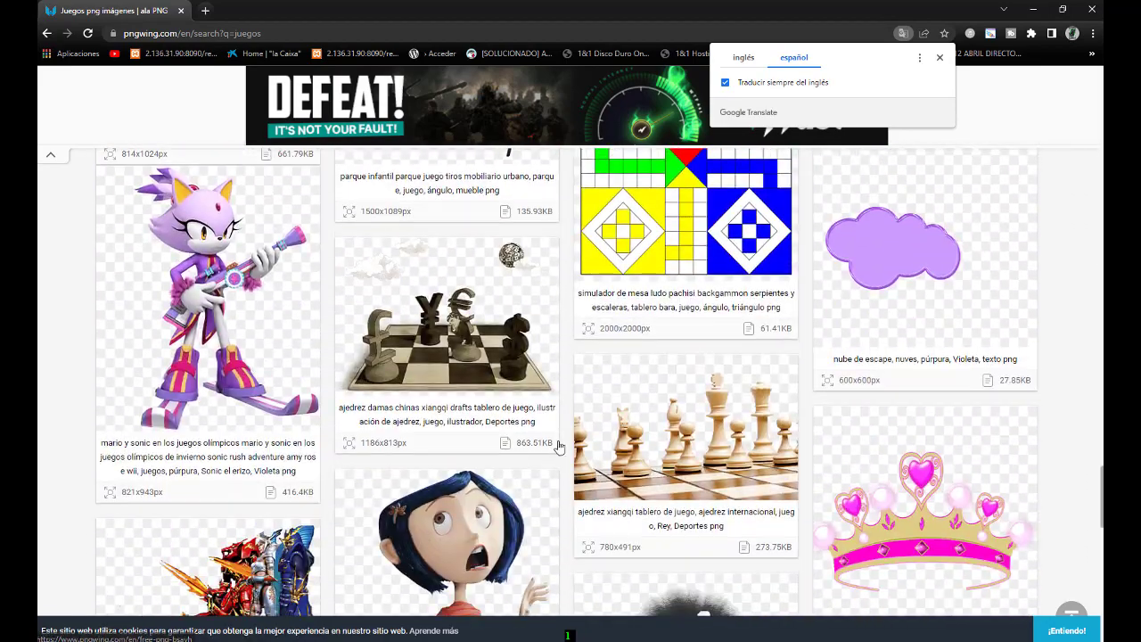
{"action": "scroll", "coordinate": [558, 446], "scroll_direction": "down", "scroll_amount": 1}
{"action": "scroll", "coordinate": [559, 446], "scroll_direction": "down", "scroll_amount": 1}
{"action": "scroll", "coordinate": [559, 446], "scroll_direction": "down", "scroll_amount": 1}
{"action": "scroll", "coordinate": [559, 446], "scroll_direction": "down", "scroll_amount": 3}
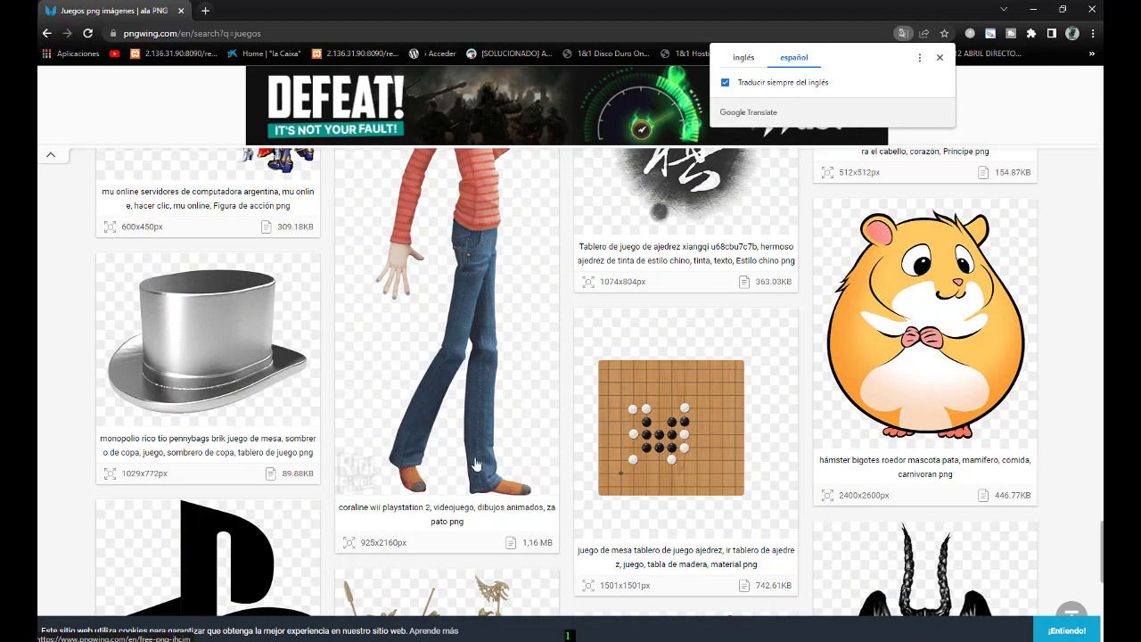
{"action": "scroll", "coordinate": [479, 439], "scroll_direction": "down", "scroll_amount": 3}
{"action": "scroll", "coordinate": [478, 439], "scroll_direction": "down", "scroll_amount": 2}
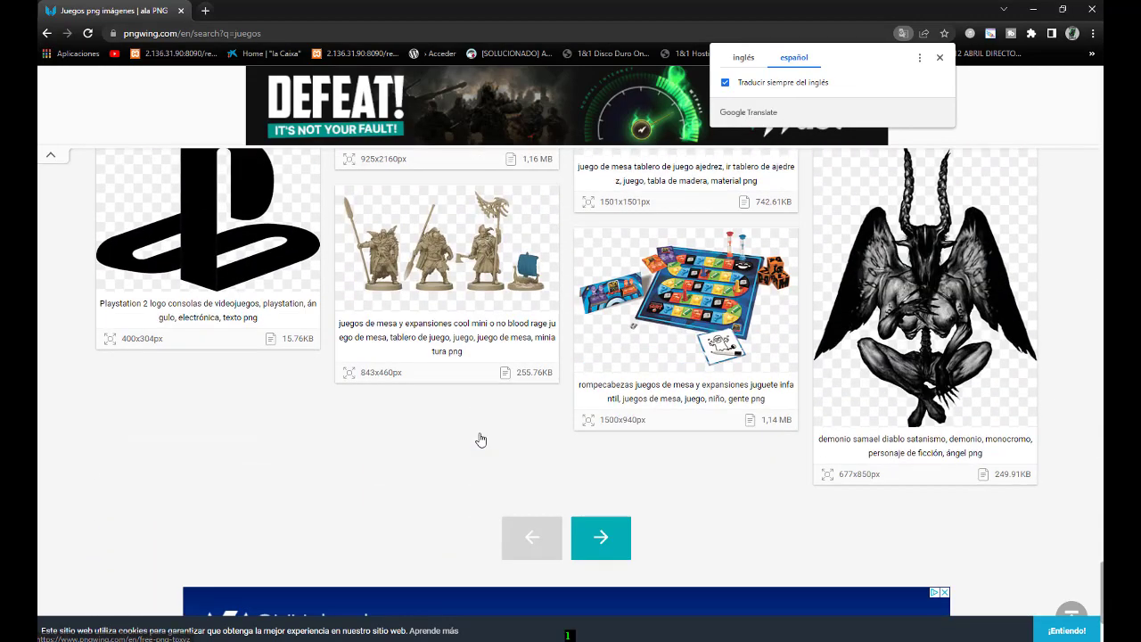
{"action": "left_click", "coordinate": [610, 547]}
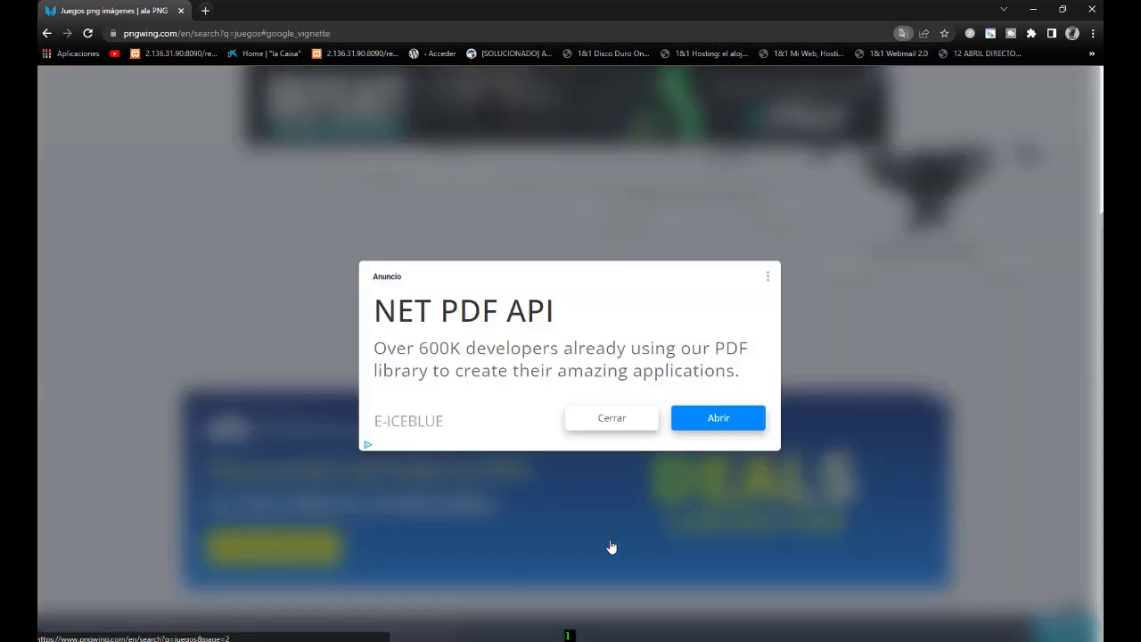
Dismiss the full-page ad and scroll page 2 of the juegos results down to the pagination arrows
{"action": "left_click", "coordinate": [811, 299]}
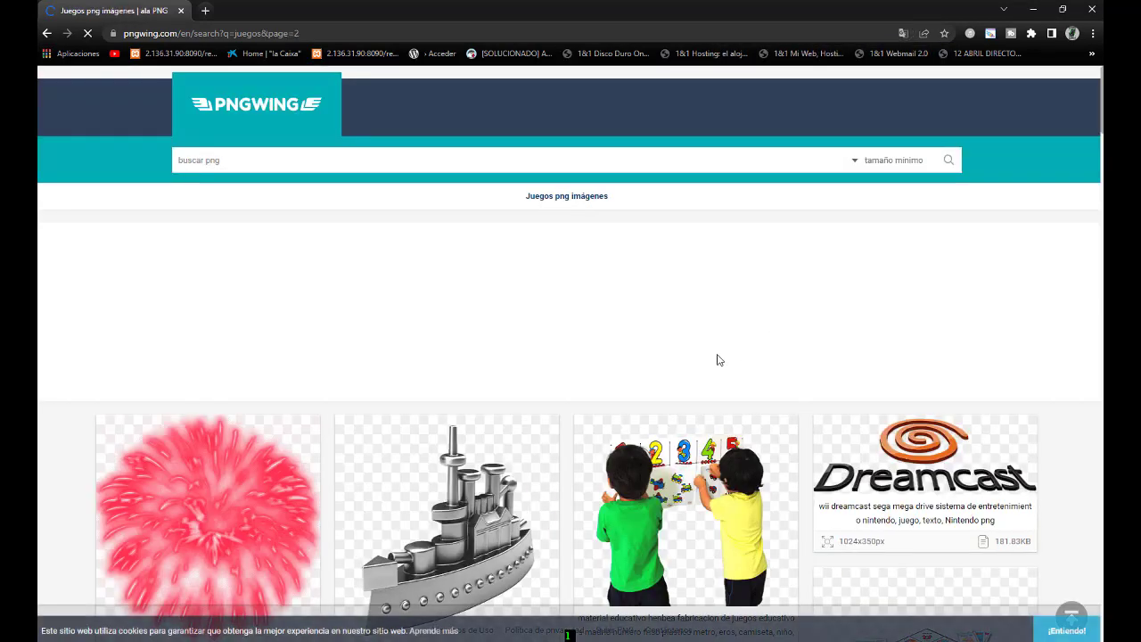
{"action": "scroll", "coordinate": [586, 349], "scroll_direction": "down", "scroll_amount": 4}
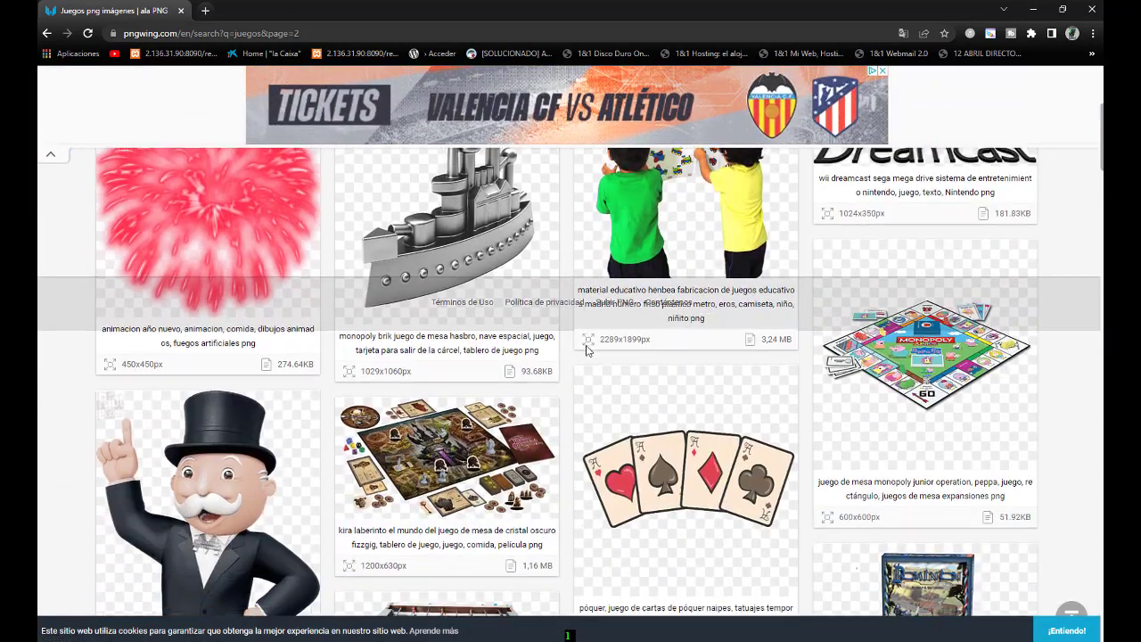
{"action": "scroll", "coordinate": [586, 350], "scroll_direction": "down", "scroll_amount": 2}
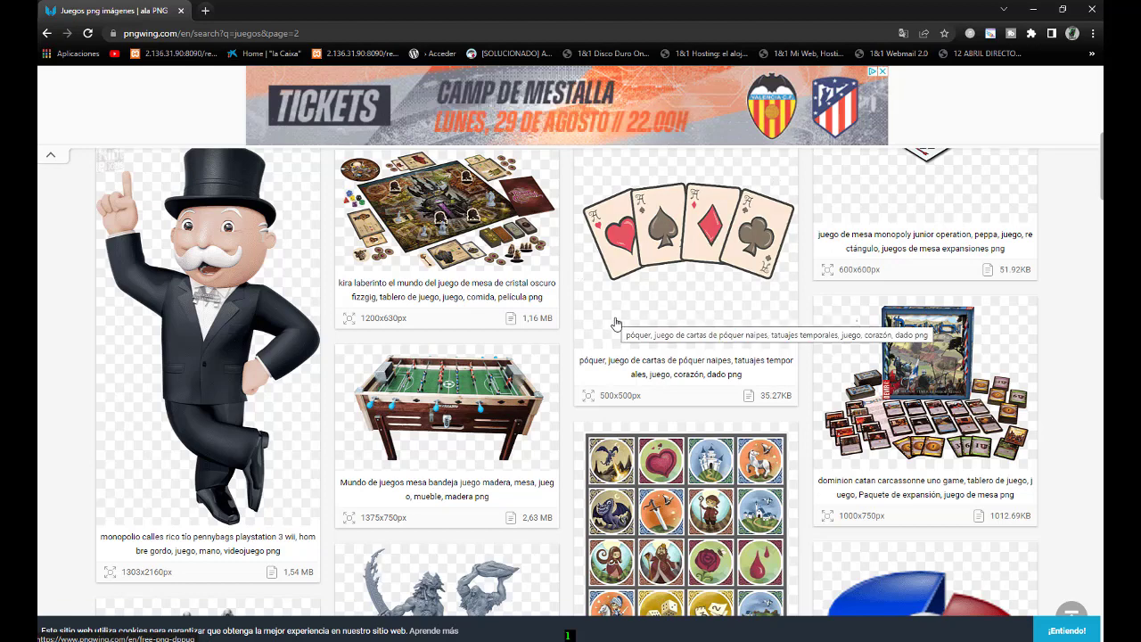
{"action": "scroll", "coordinate": [616, 324], "scroll_direction": "down", "scroll_amount": 3}
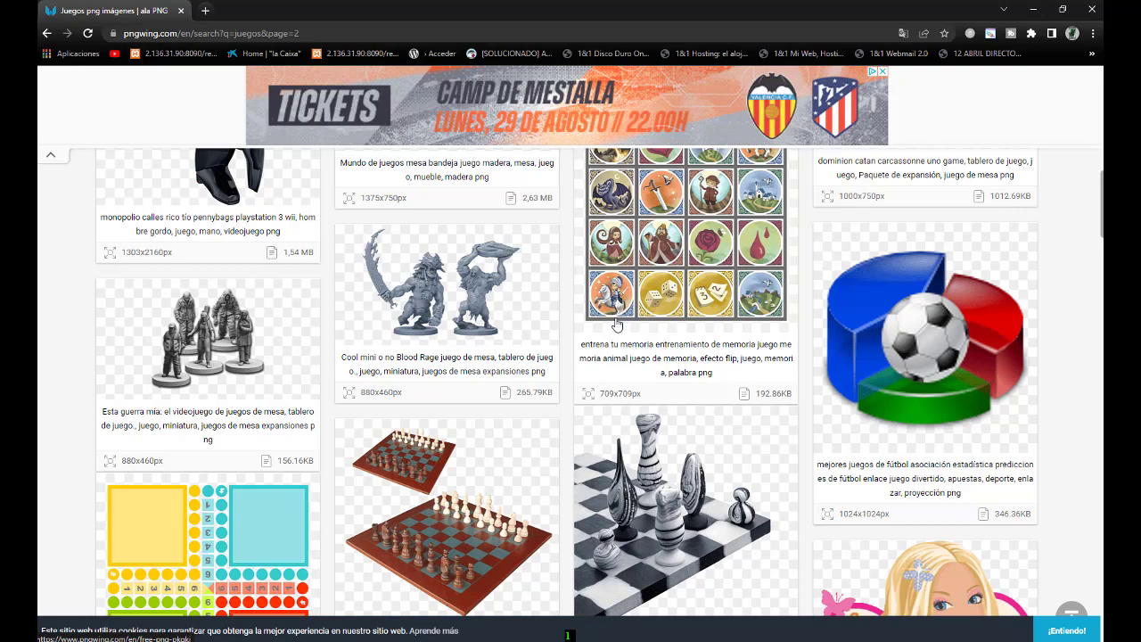
{"action": "scroll", "coordinate": [616, 324], "scroll_direction": "down", "scroll_amount": 2}
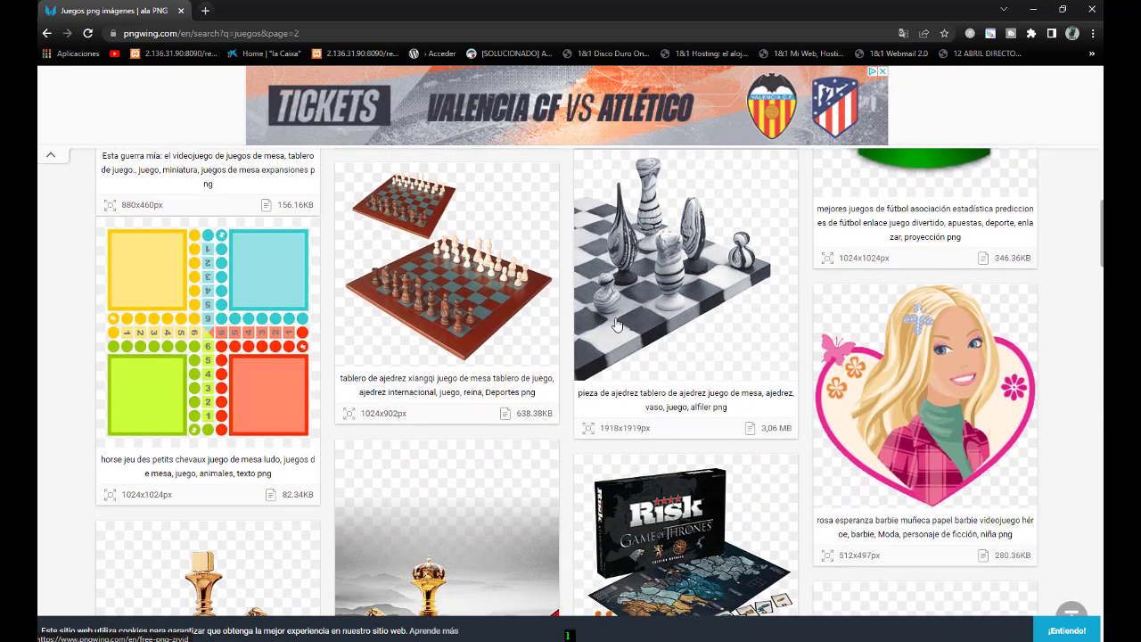
{"action": "scroll", "coordinate": [616, 323], "scroll_direction": "down", "scroll_amount": 2}
{"action": "scroll", "coordinate": [615, 323], "scroll_direction": "down", "scroll_amount": 2}
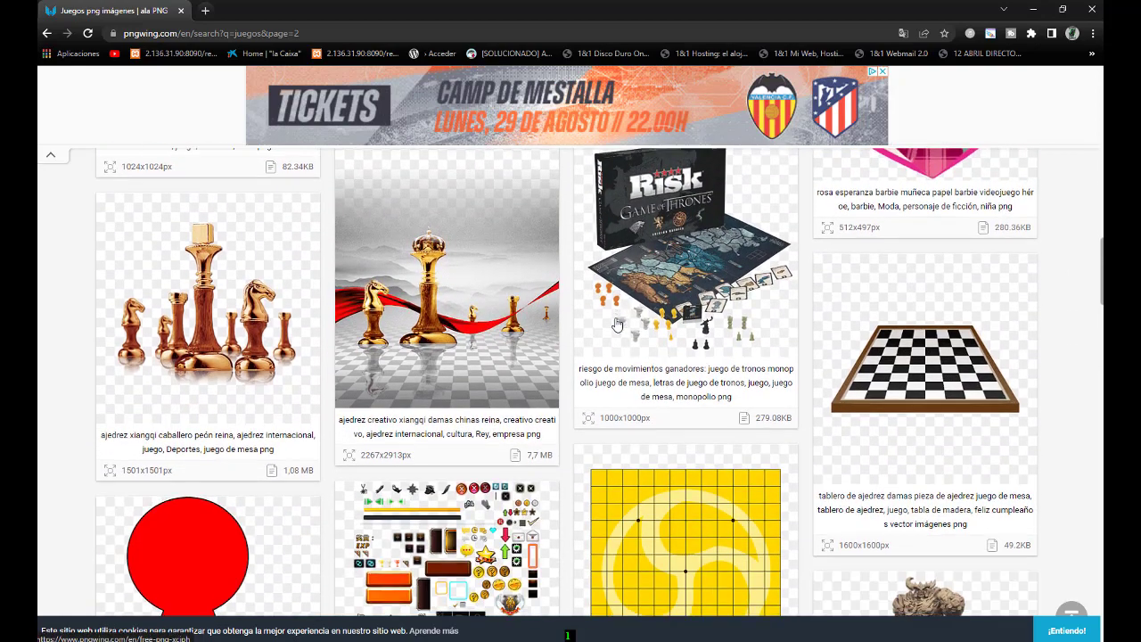
{"action": "scroll", "coordinate": [616, 325], "scroll_direction": "down", "scroll_amount": 2}
{"action": "scroll", "coordinate": [616, 325], "scroll_direction": "down", "scroll_amount": 2}
{"action": "scroll", "coordinate": [616, 325], "scroll_direction": "down", "scroll_amount": 2}
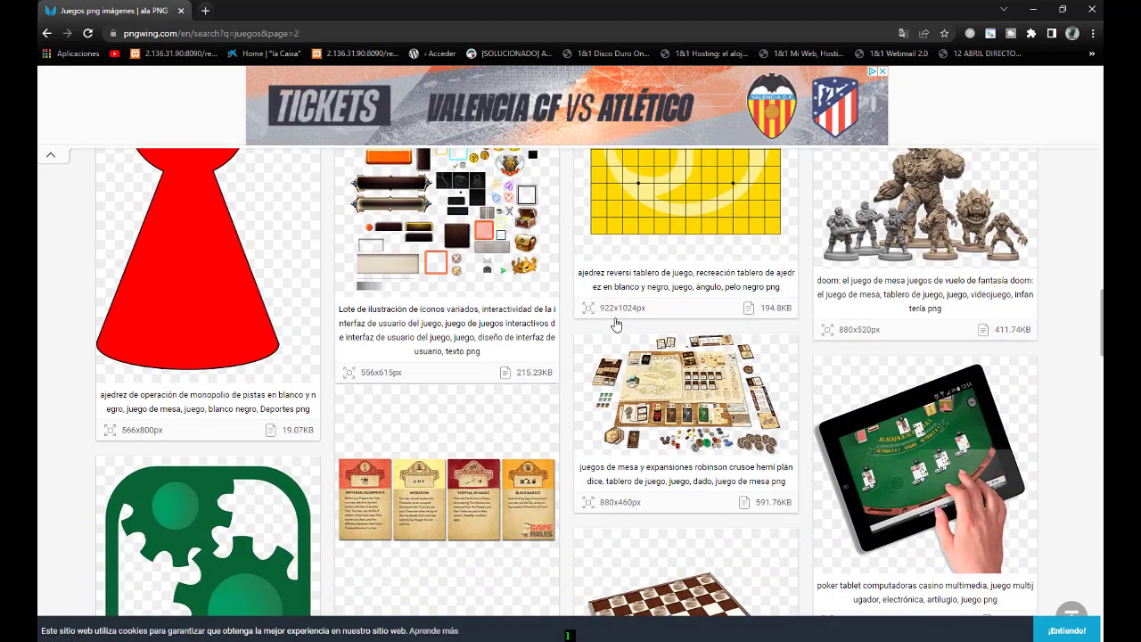
{"action": "scroll", "coordinate": [616, 324], "scroll_direction": "up", "scroll_amount": 5}
{"action": "scroll", "coordinate": [628, 316], "scroll_direction": "down", "scroll_amount": 2}
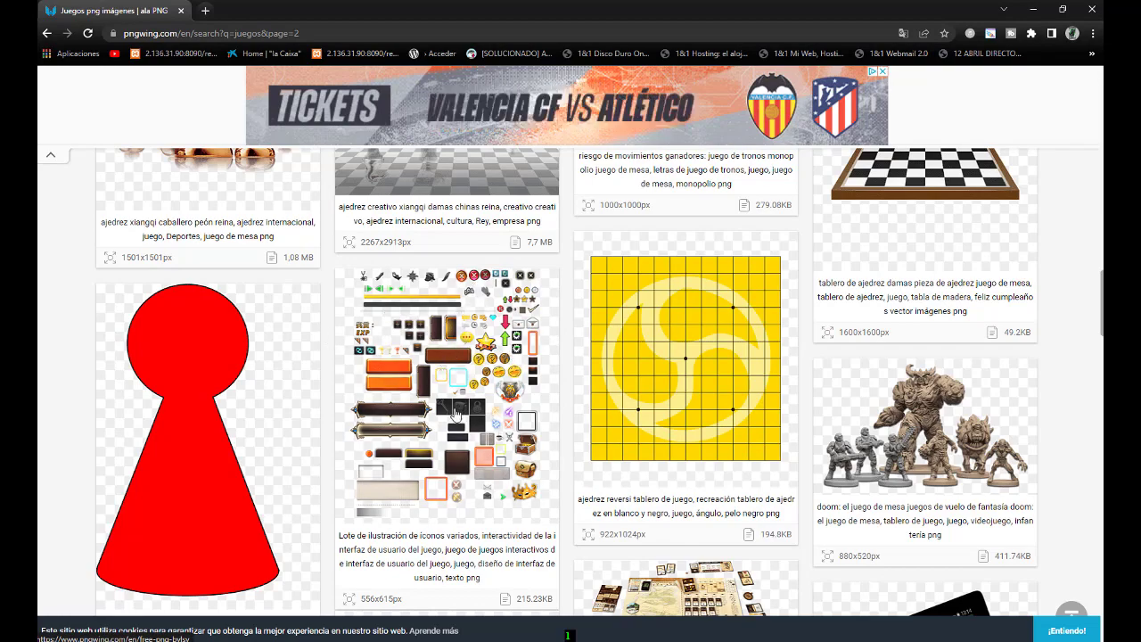
{"action": "scroll", "coordinate": [455, 412], "scroll_direction": "down", "scroll_amount": 4}
{"action": "scroll", "coordinate": [454, 412], "scroll_direction": "down", "scroll_amount": 1}
{"action": "scroll", "coordinate": [455, 412], "scroll_direction": "down", "scroll_amount": 2}
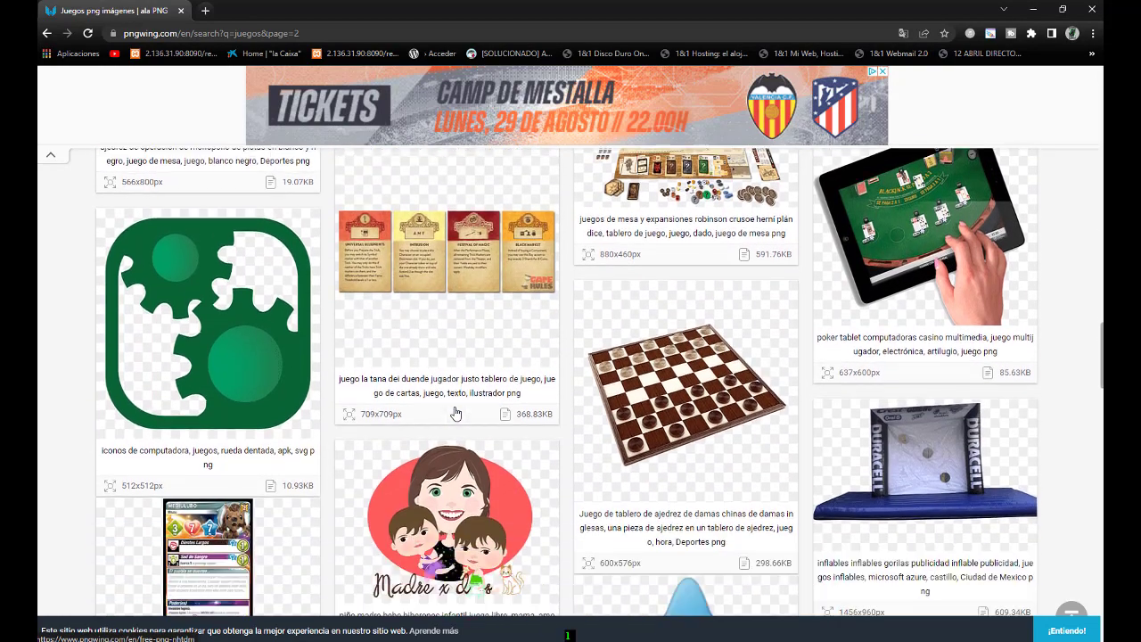
{"action": "scroll", "coordinate": [454, 412], "scroll_direction": "down", "scroll_amount": 1}
{"action": "scroll", "coordinate": [455, 412], "scroll_direction": "down", "scroll_amount": 1}
{"action": "scroll", "coordinate": [455, 412], "scroll_direction": "down", "scroll_amount": 1}
{"action": "scroll", "coordinate": [454, 412], "scroll_direction": "down", "scroll_amount": 1}
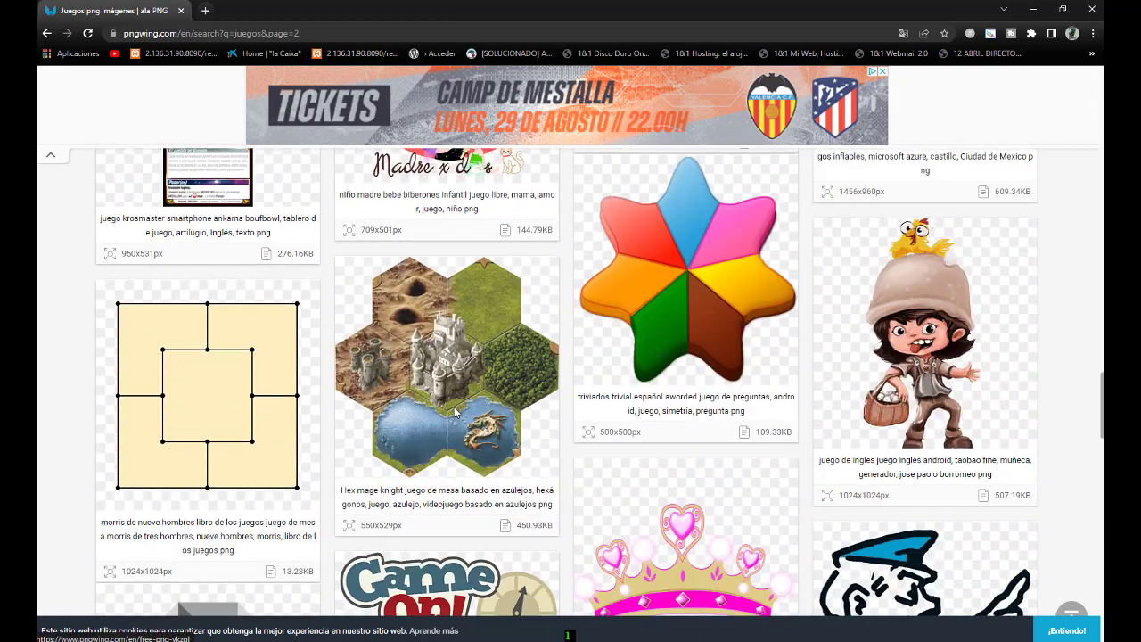
{"action": "scroll", "coordinate": [535, 368], "scroll_direction": "down", "scroll_amount": 2}
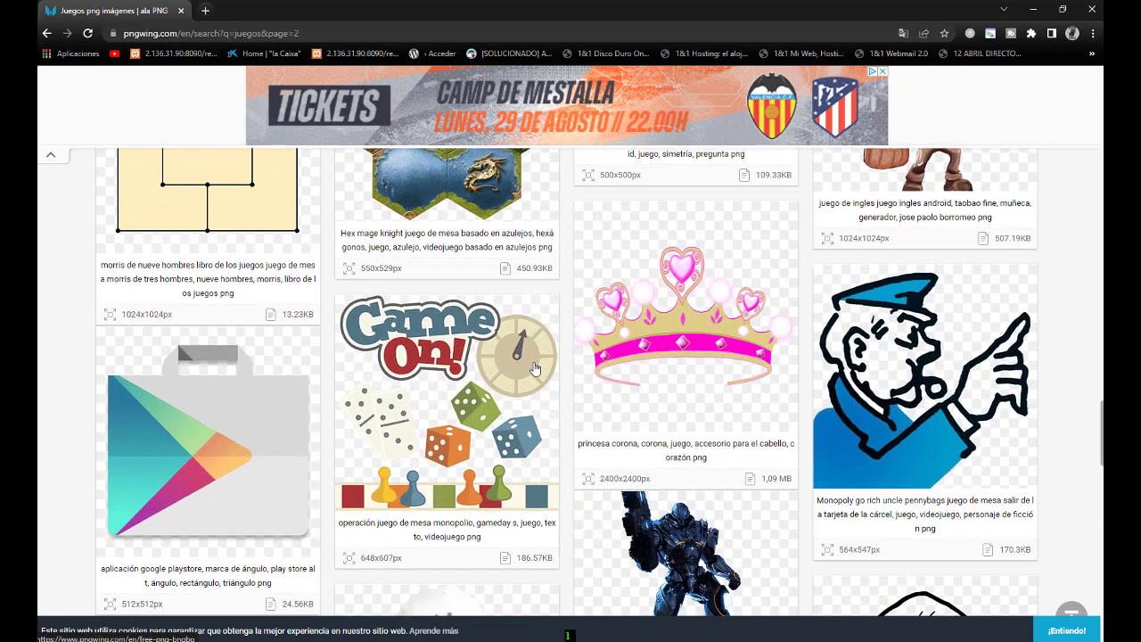
{"action": "scroll", "coordinate": [535, 368], "scroll_direction": "down", "scroll_amount": 2}
{"action": "scroll", "coordinate": [534, 368], "scroll_direction": "down", "scroll_amount": 1}
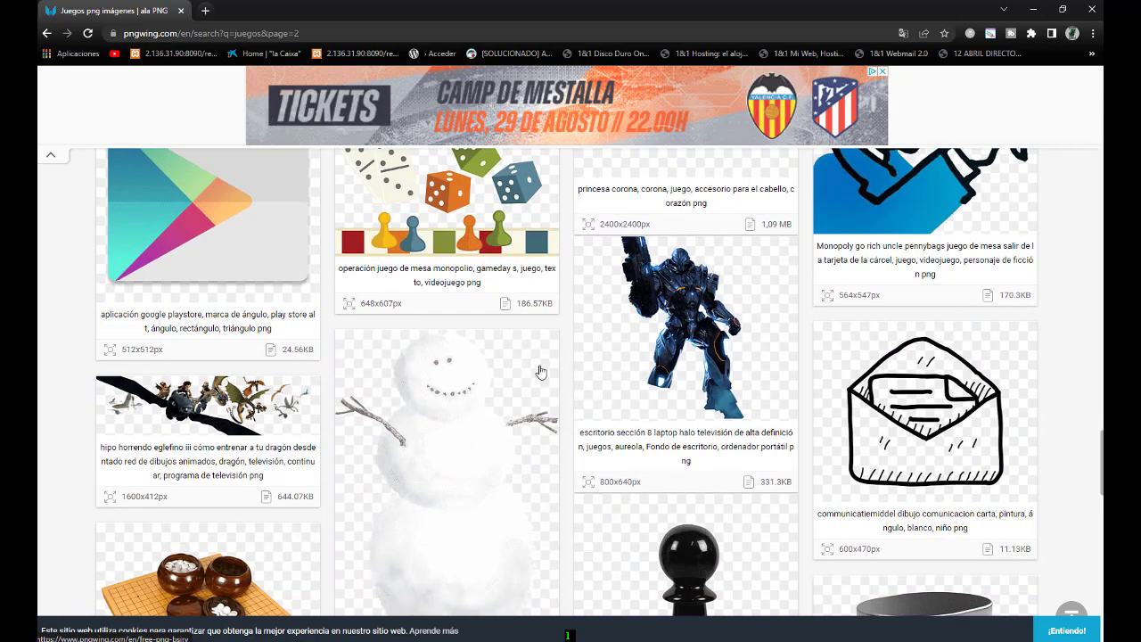
{"action": "scroll", "coordinate": [540, 368], "scroll_direction": "down", "scroll_amount": 1}
{"action": "scroll", "coordinate": [542, 369], "scroll_direction": "down", "scroll_amount": 1}
{"action": "scroll", "coordinate": [544, 369], "scroll_direction": "down", "scroll_amount": 2}
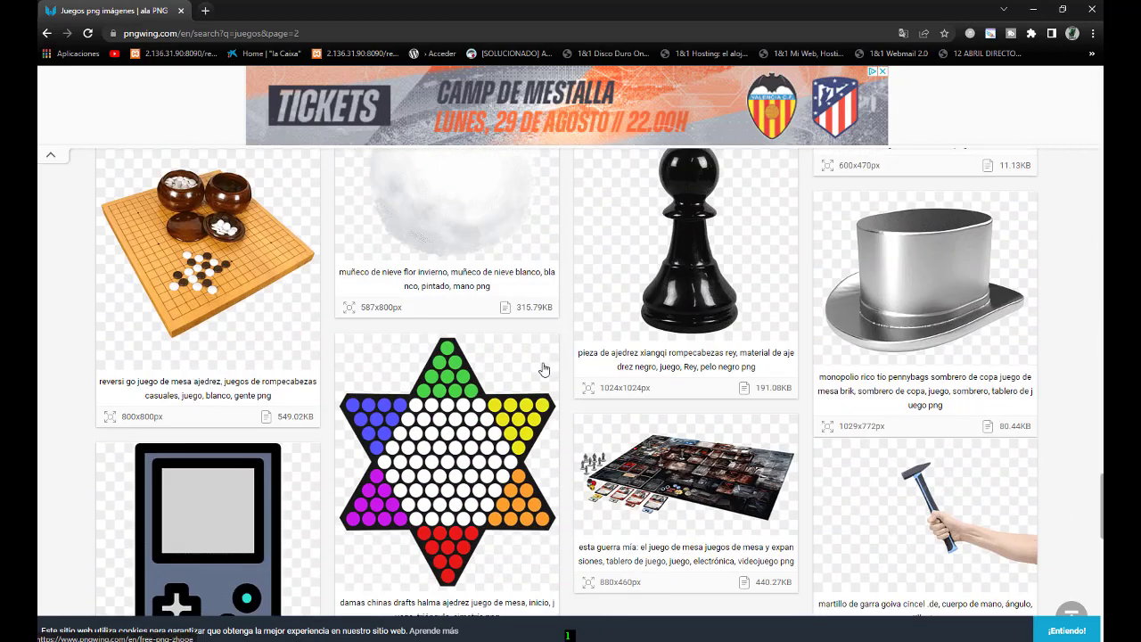
{"action": "scroll", "coordinate": [544, 369], "scroll_direction": "down", "scroll_amount": 2}
{"action": "scroll", "coordinate": [544, 369], "scroll_direction": "down", "scroll_amount": 1}
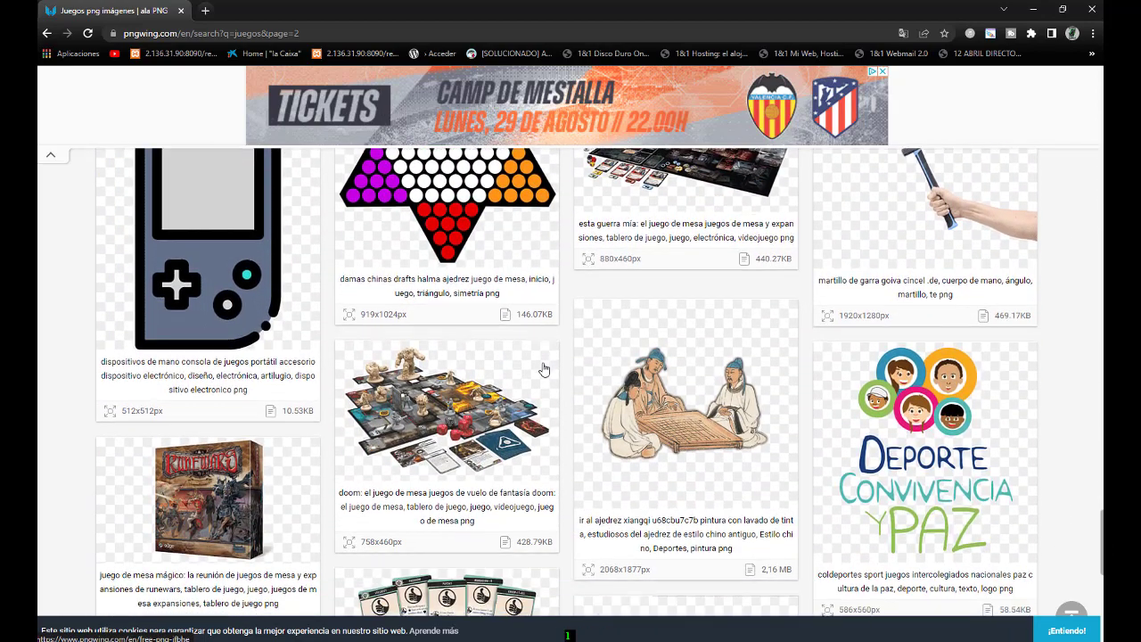
{"action": "scroll", "coordinate": [544, 369], "scroll_direction": "down", "scroll_amount": 2}
{"action": "scroll", "coordinate": [543, 369], "scroll_direction": "down", "scroll_amount": 1}
{"action": "scroll", "coordinate": [544, 369], "scroll_direction": "down", "scroll_amount": 2}
{"action": "scroll", "coordinate": [543, 369], "scroll_direction": "down", "scroll_amount": 2}
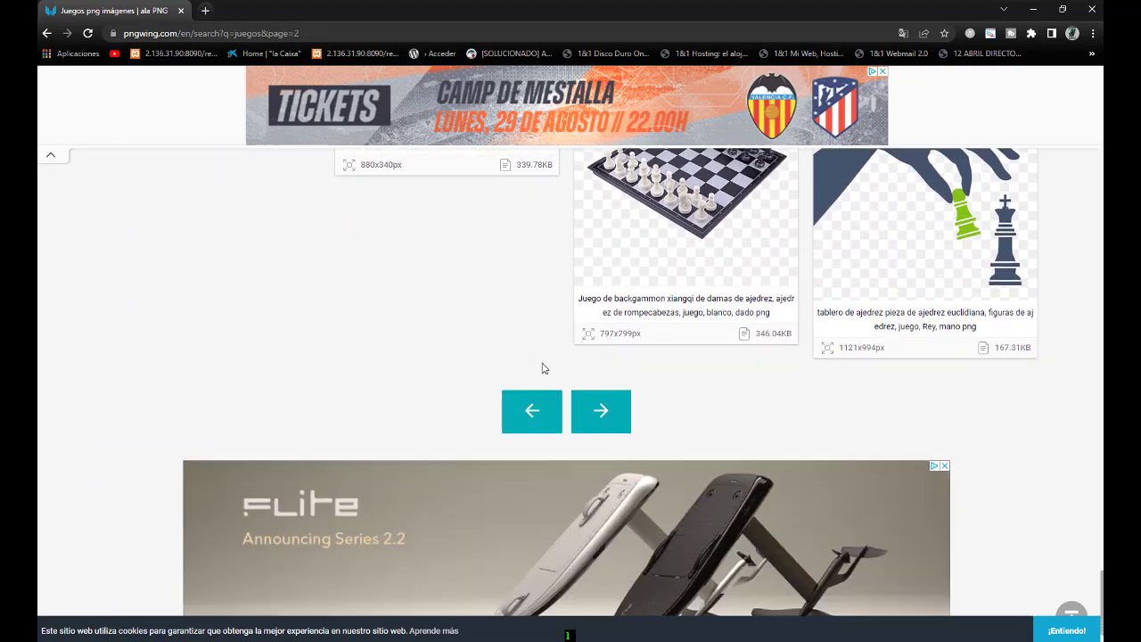
Load page 3 of the juegos results and scroll through its board-game, chess and toy PNGs
{"action": "left_click", "coordinate": [601, 377]}
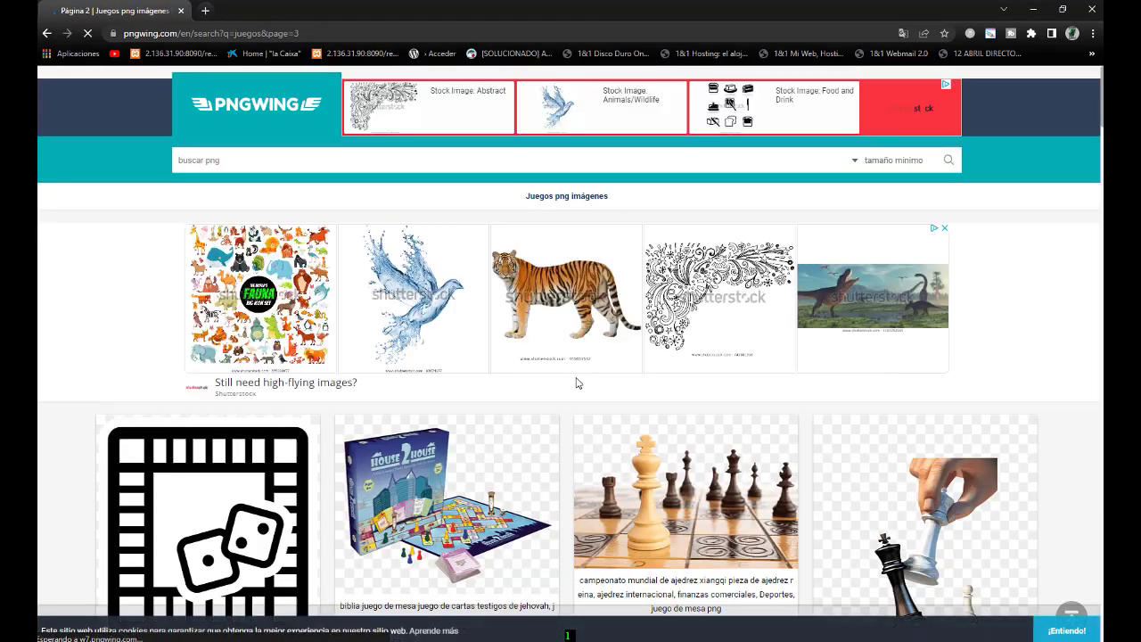
{"action": "scroll", "coordinate": [576, 383], "scroll_direction": "down", "scroll_amount": 3}
{"action": "scroll", "coordinate": [576, 383], "scroll_direction": "down", "scroll_amount": 1}
{"action": "scroll", "coordinate": [577, 385], "scroll_direction": "down", "scroll_amount": 1}
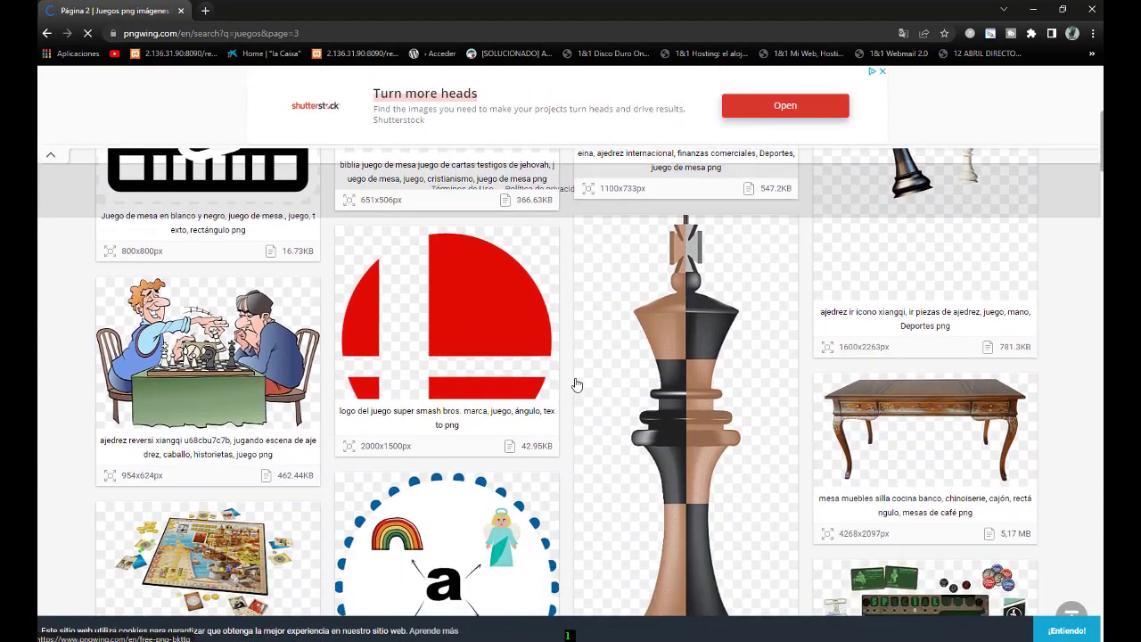
{"action": "scroll", "coordinate": [576, 384], "scroll_direction": "down", "scroll_amount": 1}
{"action": "scroll", "coordinate": [576, 385], "scroll_direction": "down", "scroll_amount": 2}
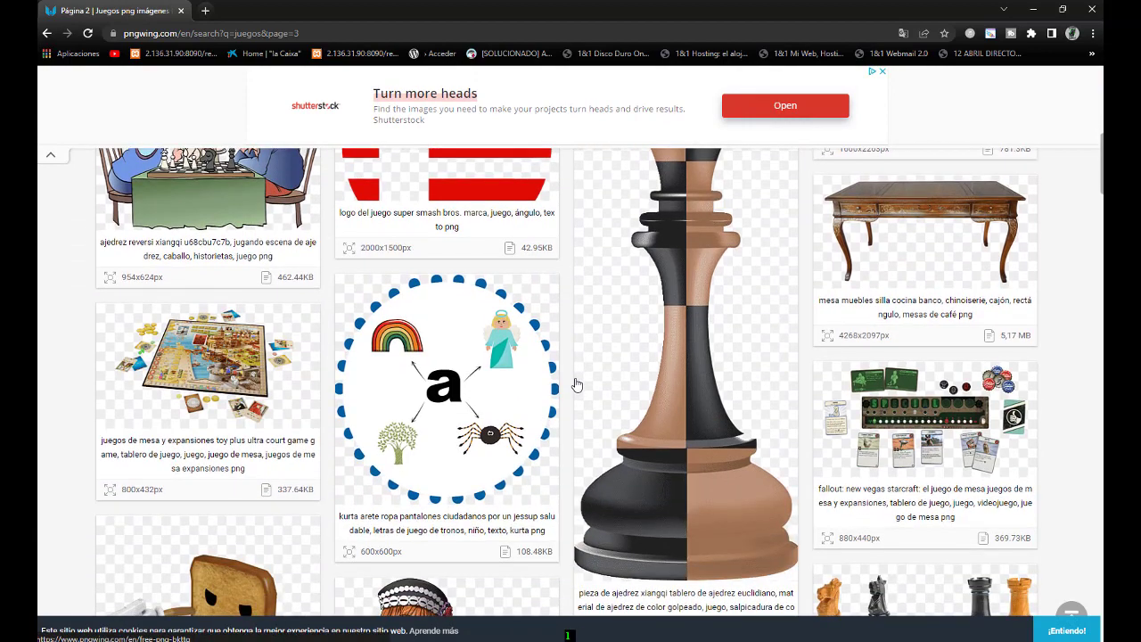
{"action": "scroll", "coordinate": [575, 384], "scroll_direction": "down", "scroll_amount": 2}
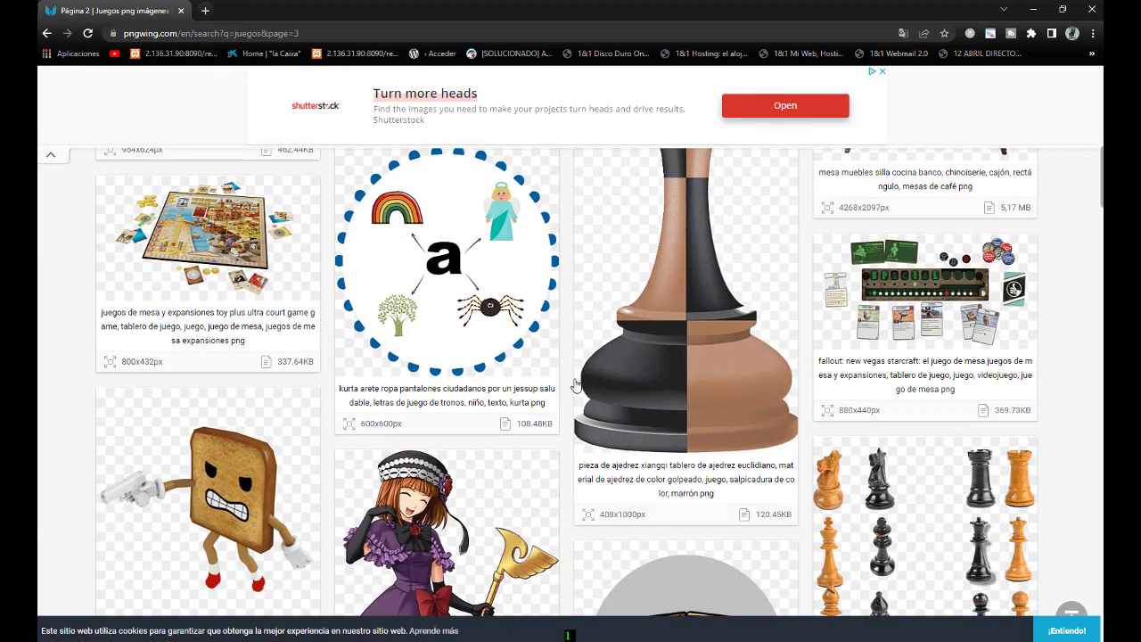
{"action": "scroll", "coordinate": [575, 384], "scroll_direction": "down", "scroll_amount": 2}
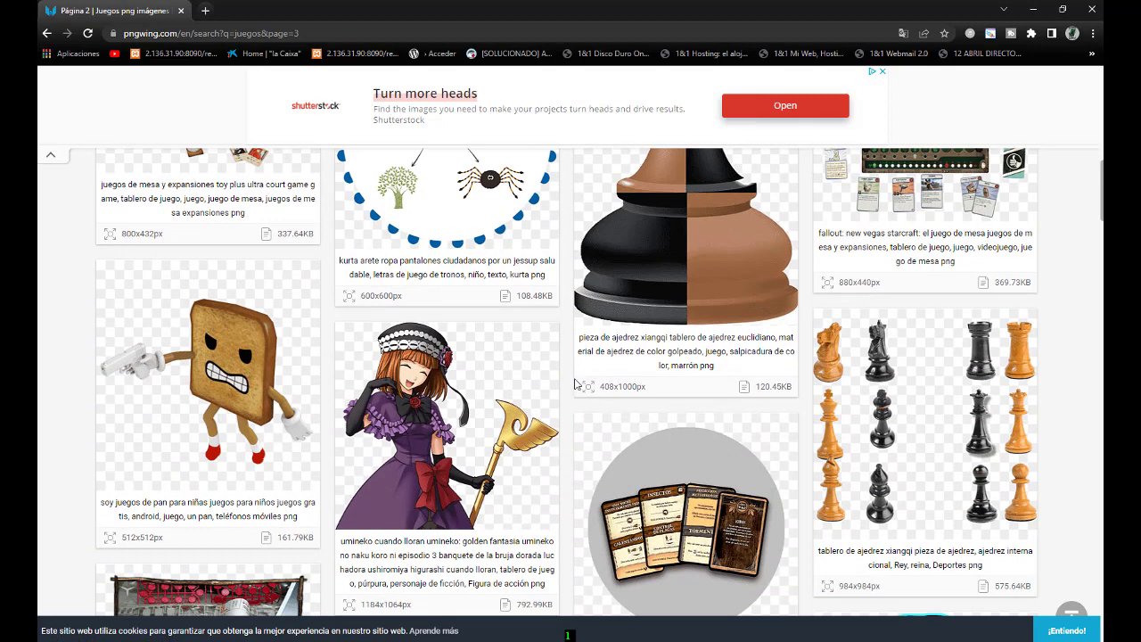
{"action": "scroll", "coordinate": [576, 384], "scroll_direction": "down", "scroll_amount": 1}
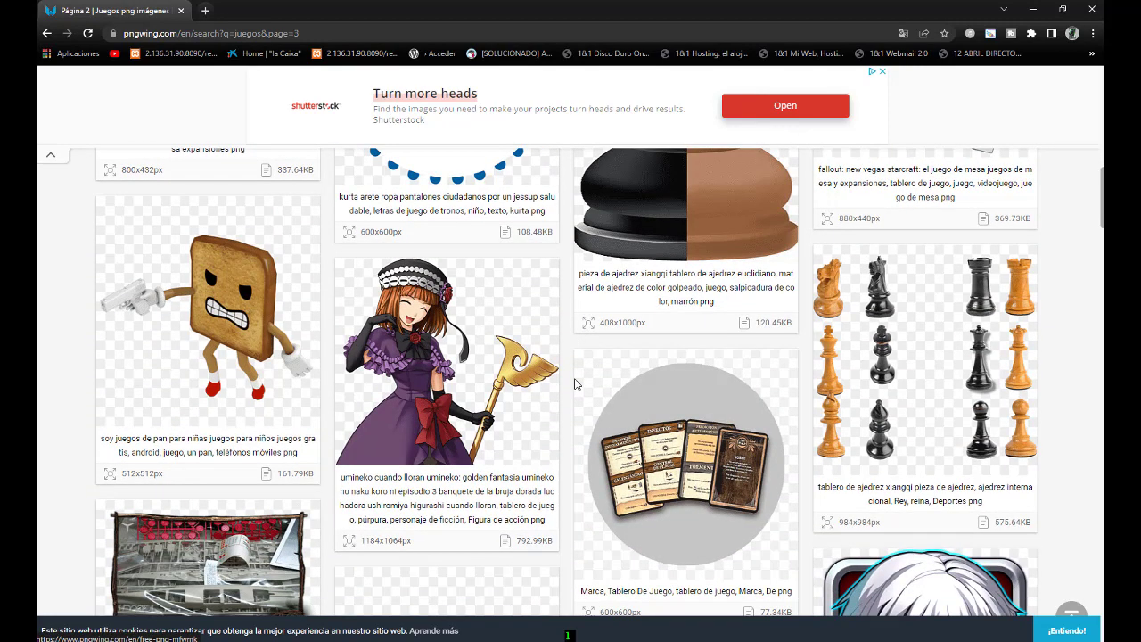
{"action": "scroll", "coordinate": [576, 385], "scroll_direction": "up", "scroll_amount": 2}
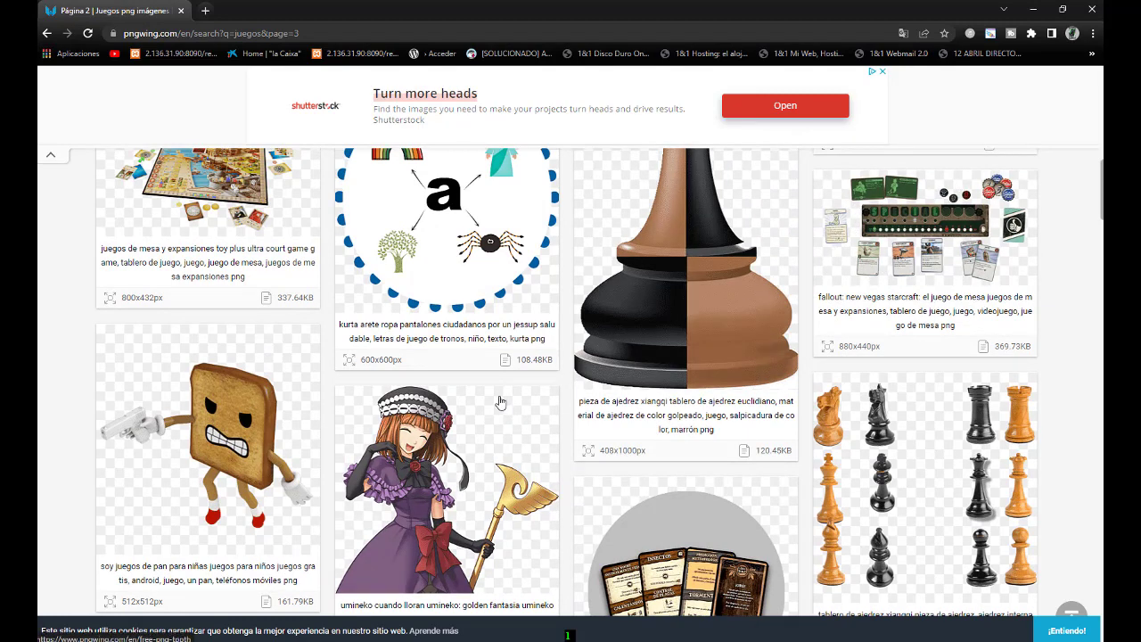
{"action": "scroll", "coordinate": [497, 403], "scroll_direction": "down", "scroll_amount": 3}
{"action": "scroll", "coordinate": [497, 403], "scroll_direction": "down", "scroll_amount": 2}
{"action": "scroll", "coordinate": [496, 402], "scroll_direction": "down", "scroll_amount": 2}
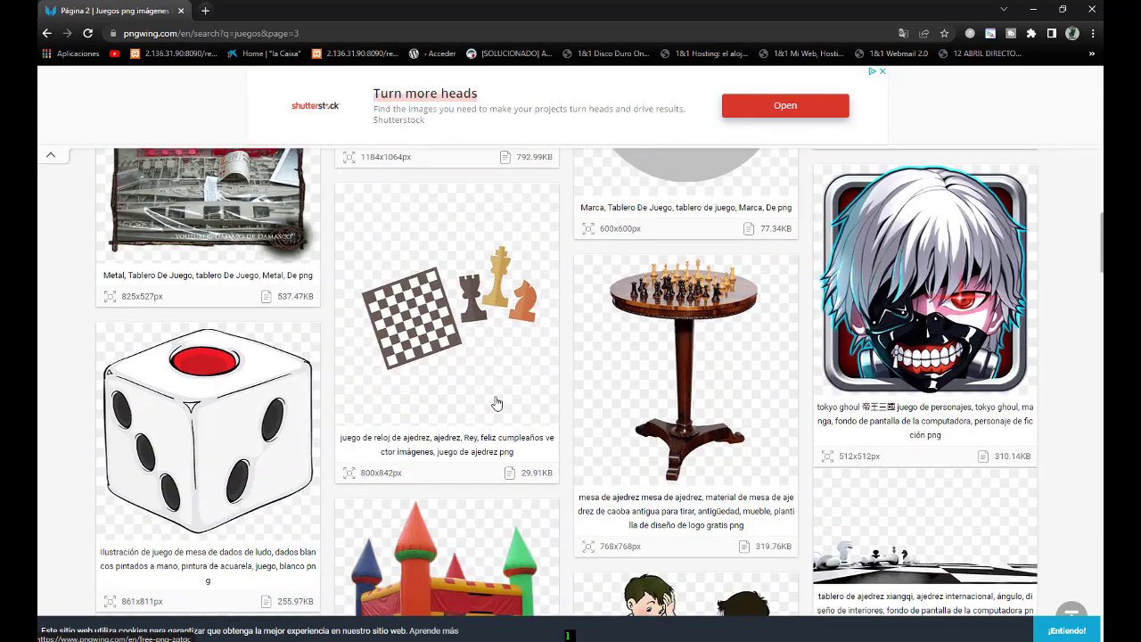
{"action": "scroll", "coordinate": [493, 382], "scroll_direction": "down", "scroll_amount": 2}
{"action": "scroll", "coordinate": [493, 381], "scroll_direction": "down", "scroll_amount": 2}
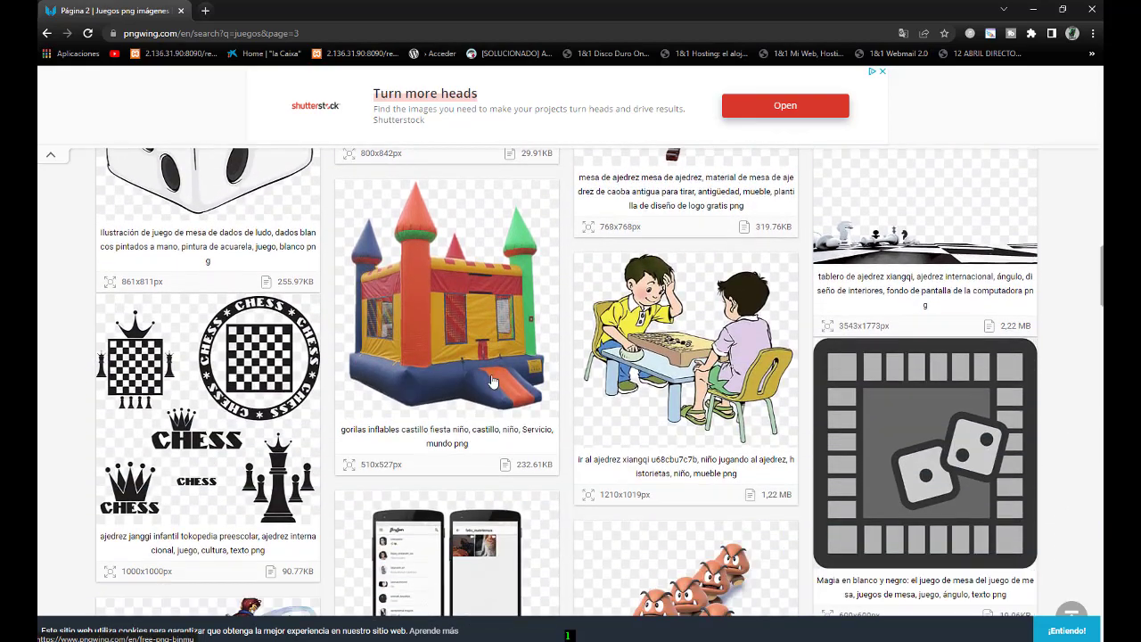
{"action": "scroll", "coordinate": [492, 381], "scroll_direction": "down", "scroll_amount": 1}
{"action": "scroll", "coordinate": [493, 382], "scroll_direction": "down", "scroll_amount": 2}
{"action": "scroll", "coordinate": [493, 381], "scroll_direction": "down", "scroll_amount": 2}
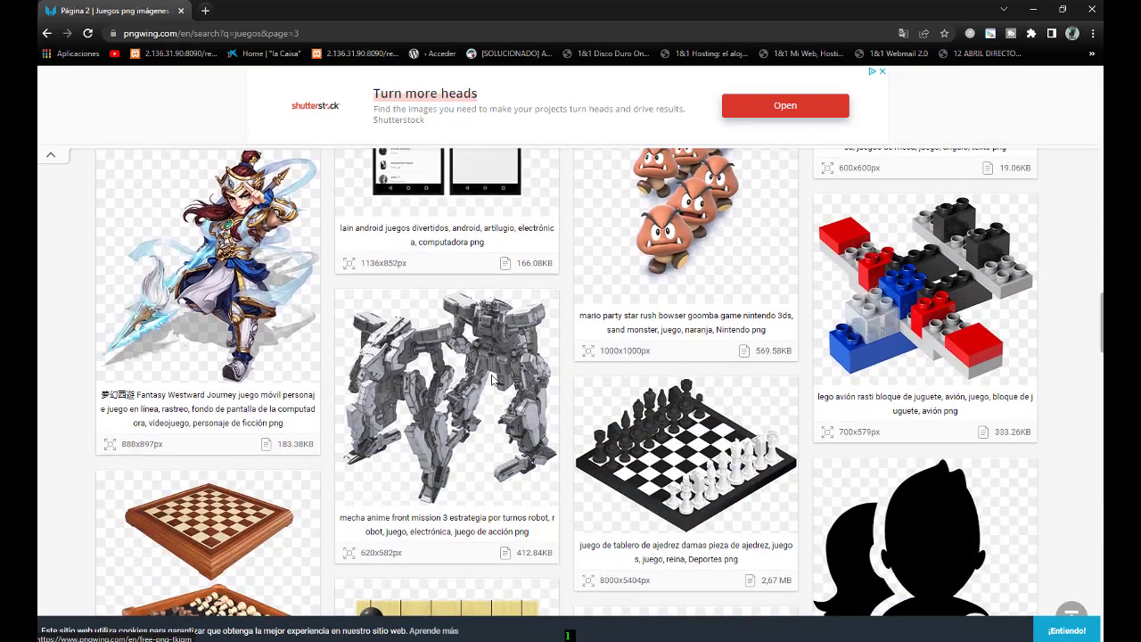
{"action": "scroll", "coordinate": [493, 382], "scroll_direction": "down", "scroll_amount": 2}
{"action": "scroll", "coordinate": [491, 381], "scroll_direction": "down", "scroll_amount": 2}
{"action": "scroll", "coordinate": [492, 381], "scroll_direction": "down", "scroll_amount": 2}
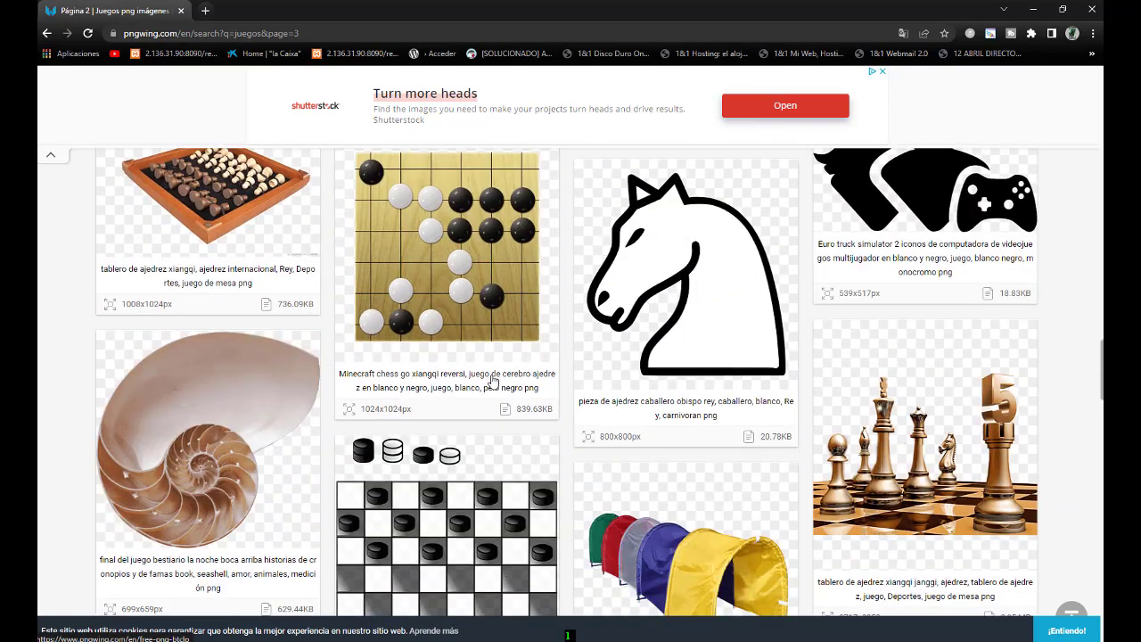
{"action": "scroll", "coordinate": [491, 381], "scroll_direction": "down", "scroll_amount": 2}
{"action": "scroll", "coordinate": [491, 381], "scroll_direction": "down", "scroll_amount": 1}
{"action": "scroll", "coordinate": [491, 381], "scroll_direction": "down", "scroll_amount": 3}
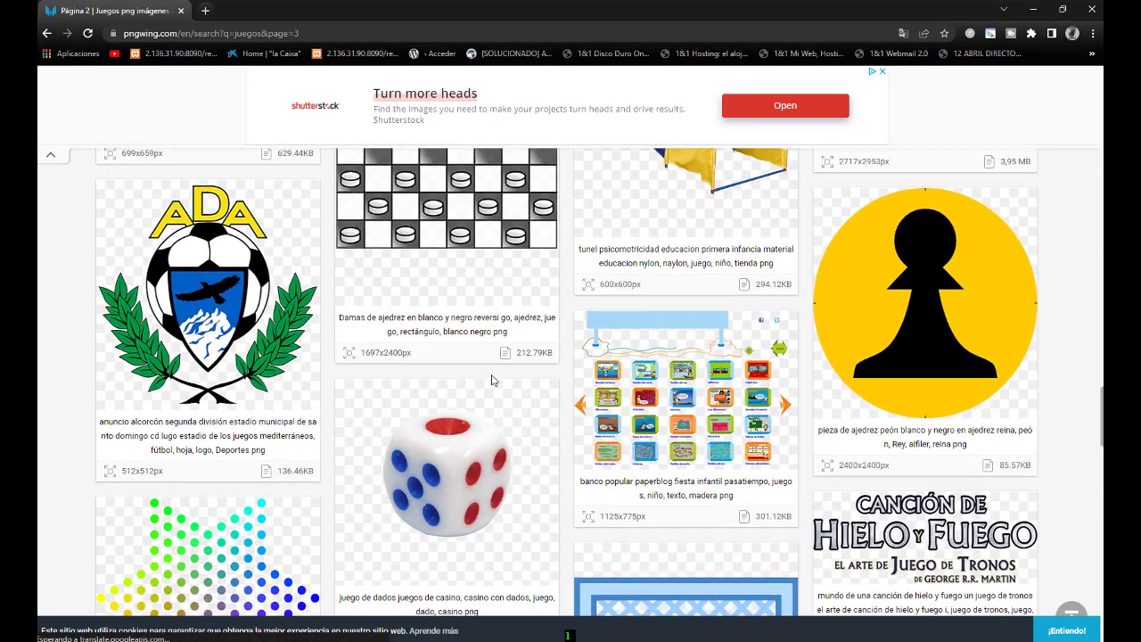
{"action": "scroll", "coordinate": [493, 382], "scroll_direction": "down", "scroll_amount": 2}
{"action": "scroll", "coordinate": [493, 381], "scroll_direction": "down", "scroll_amount": 3}
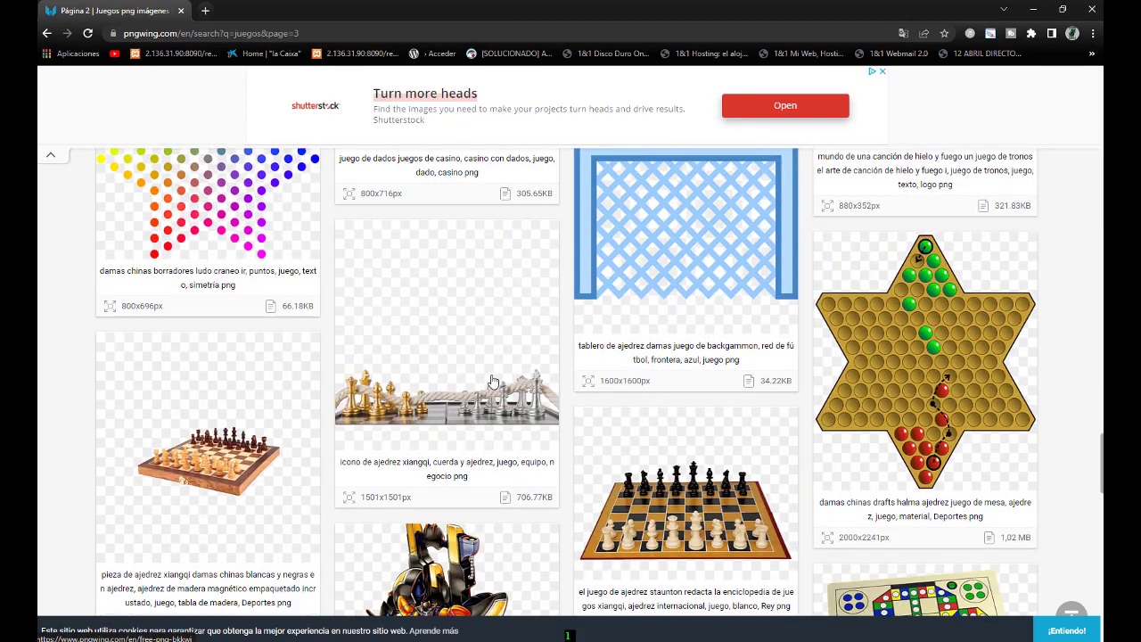
{"action": "scroll", "coordinate": [491, 381], "scroll_direction": "down", "scroll_amount": 2}
{"action": "scroll", "coordinate": [491, 381], "scroll_direction": "down", "scroll_amount": 1}
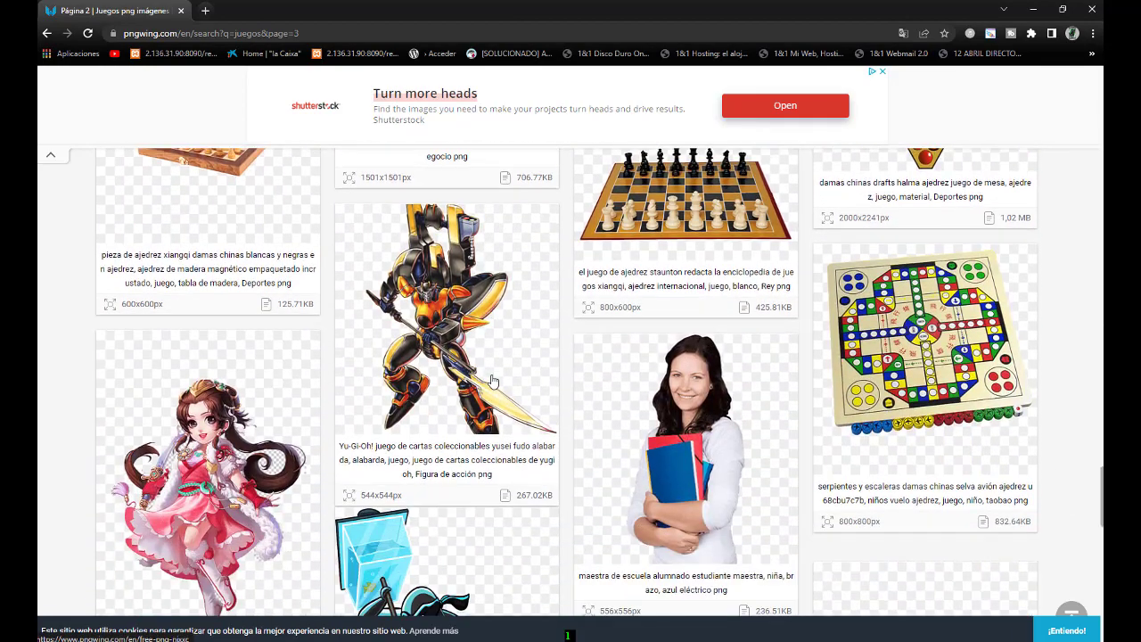
{"action": "scroll", "coordinate": [491, 381], "scroll_direction": "down", "scroll_amount": 2}
{"action": "scroll", "coordinate": [492, 380], "scroll_direction": "down", "scroll_amount": 1}
{"action": "scroll", "coordinate": [491, 381], "scroll_direction": "down", "scroll_amount": 1}
{"action": "scroll", "coordinate": [491, 380], "scroll_direction": "down", "scroll_amount": 1}
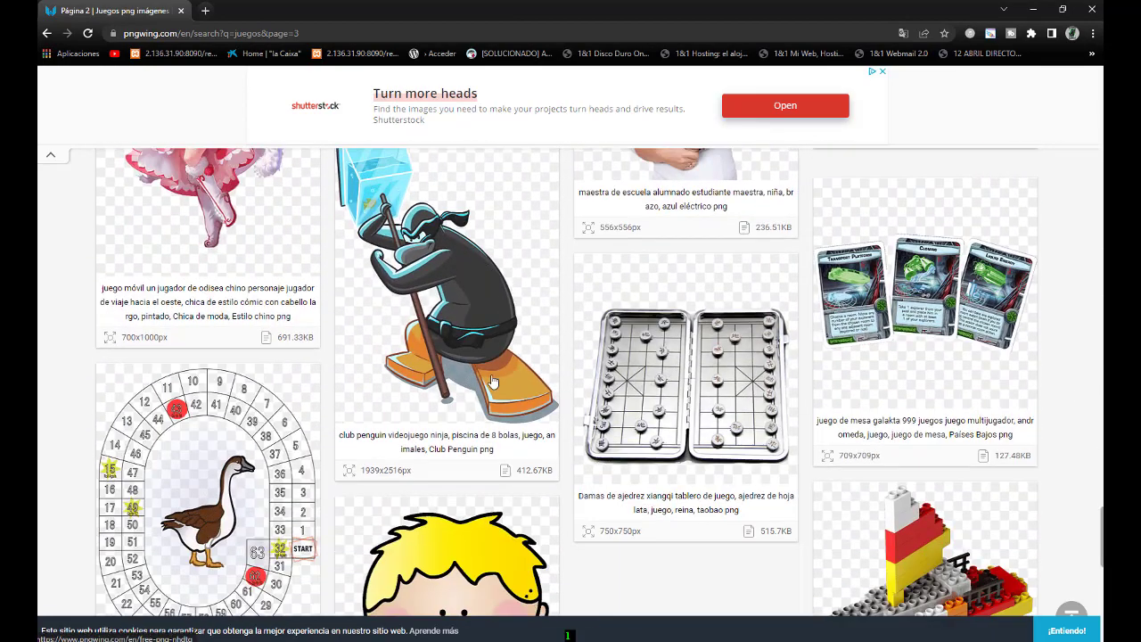
{"action": "scroll", "coordinate": [493, 381], "scroll_direction": "down", "scroll_amount": 1}
{"action": "scroll", "coordinate": [493, 382], "scroll_direction": "down", "scroll_amount": 1}
{"action": "scroll", "coordinate": [493, 382], "scroll_direction": "down", "scroll_amount": 1}
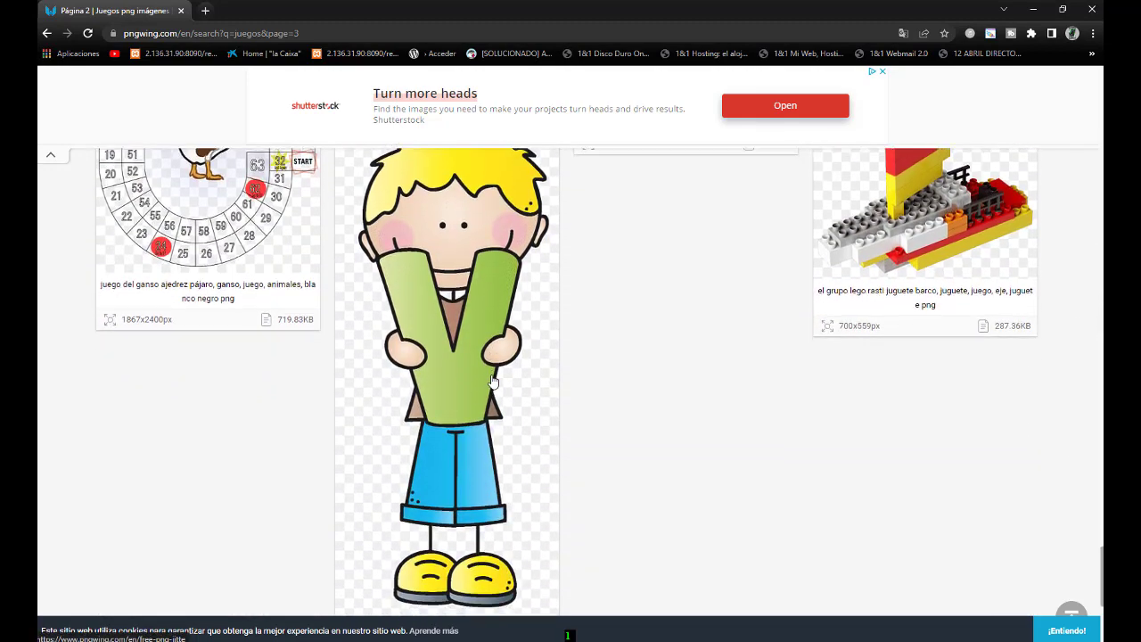
Go on to page 4 of the juegos image results
{"action": "left_click", "coordinate": [597, 409]}
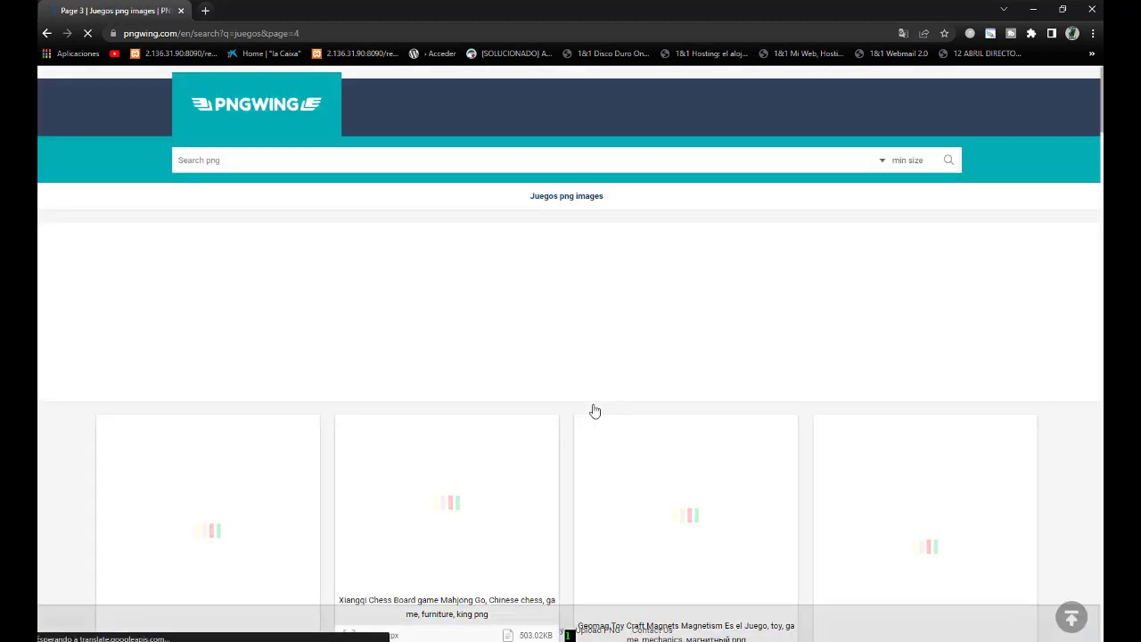
{"action": "scroll", "coordinate": [492, 380], "scroll_direction": "down", "scroll_amount": 3}
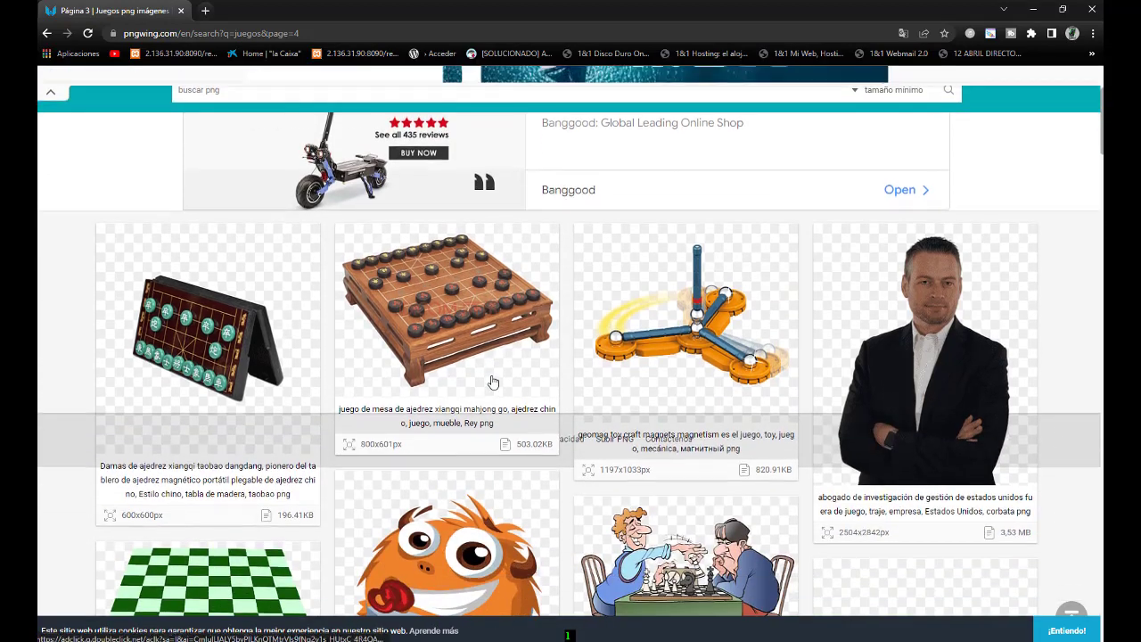
{"action": "scroll", "coordinate": [491, 380], "scroll_direction": "down", "scroll_amount": 3}
Enter 'frutas' as a new term in the 'buscar png' search box
{"action": "scroll", "coordinate": [493, 381], "scroll_direction": "up", "scroll_amount": 6}
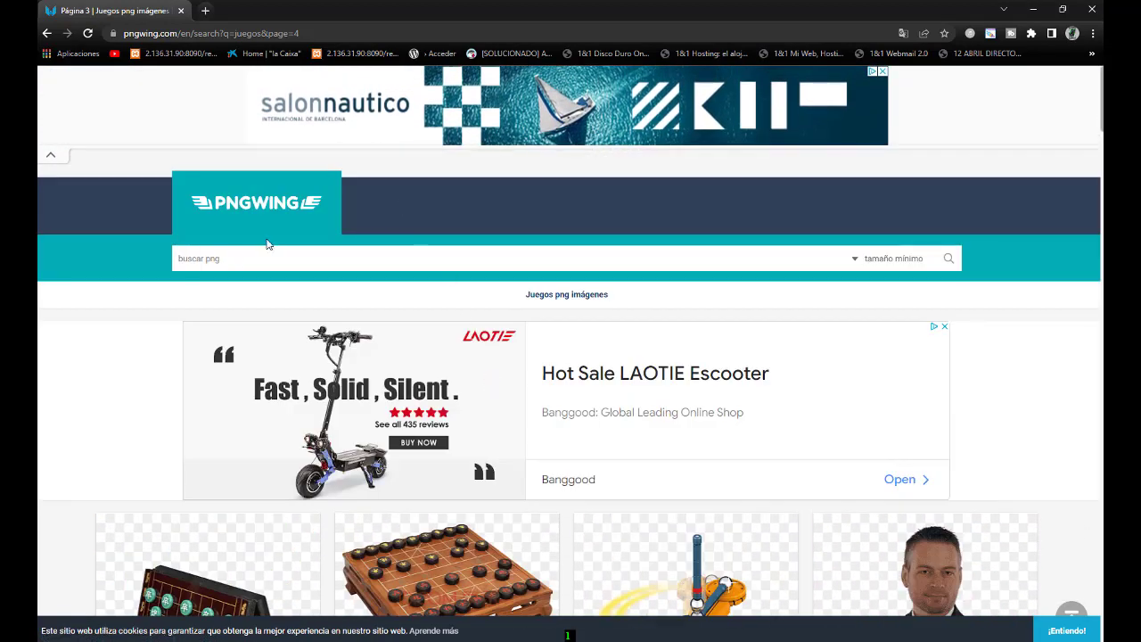
{"action": "left_click", "coordinate": [230, 259]}
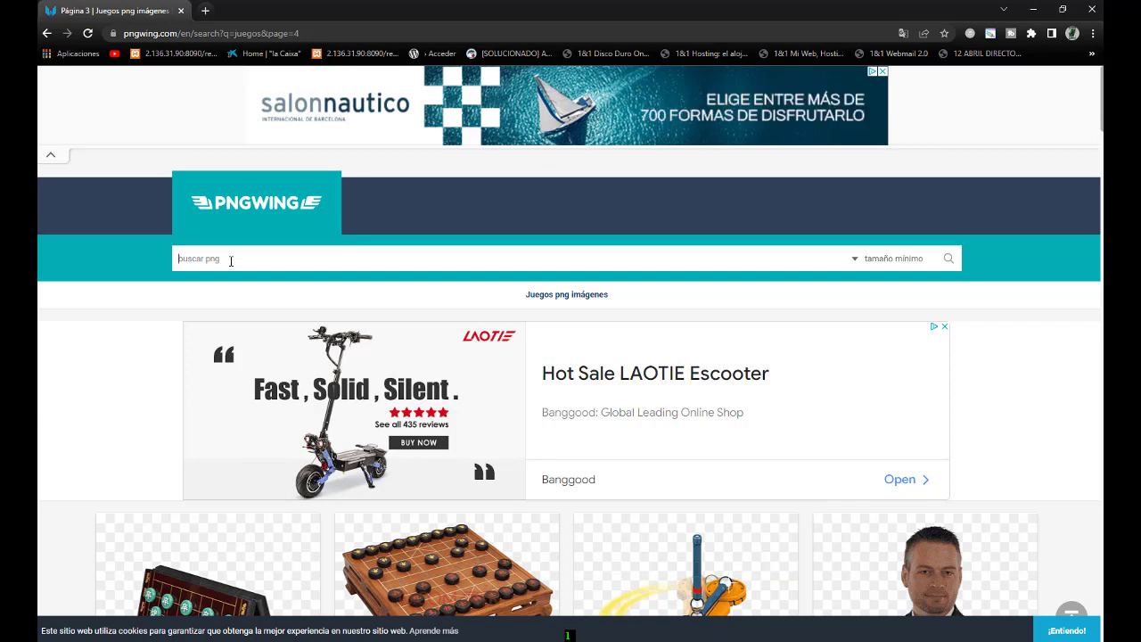
{"action": "type", "text": "ff"}
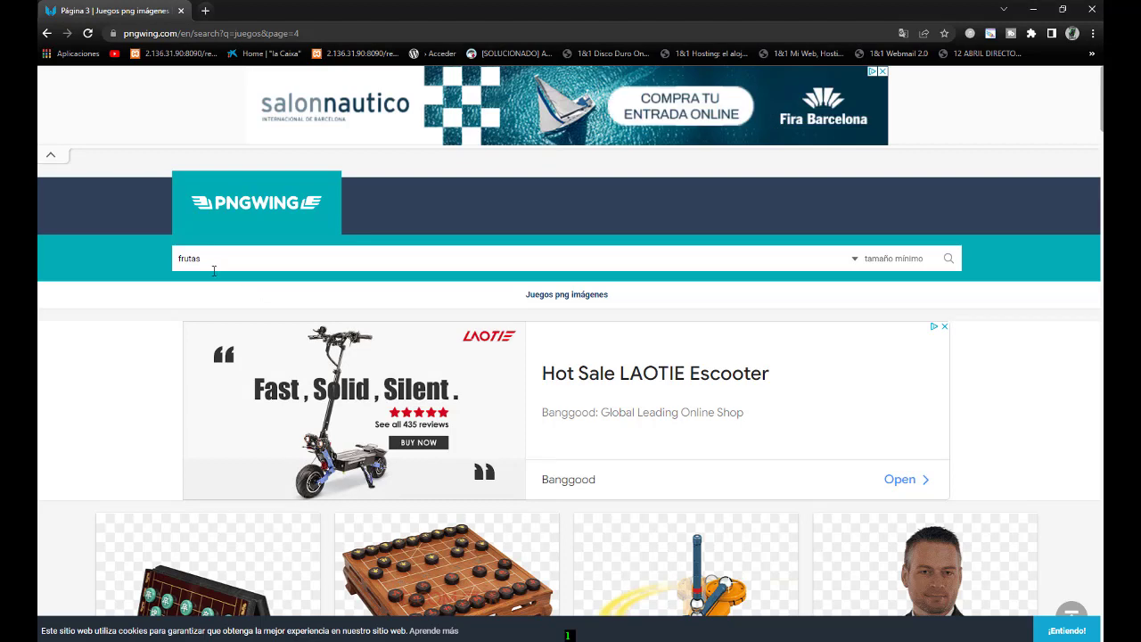
Run the frutas search and scroll through the fruit PNG results
{"action": "key", "text": "Return"}
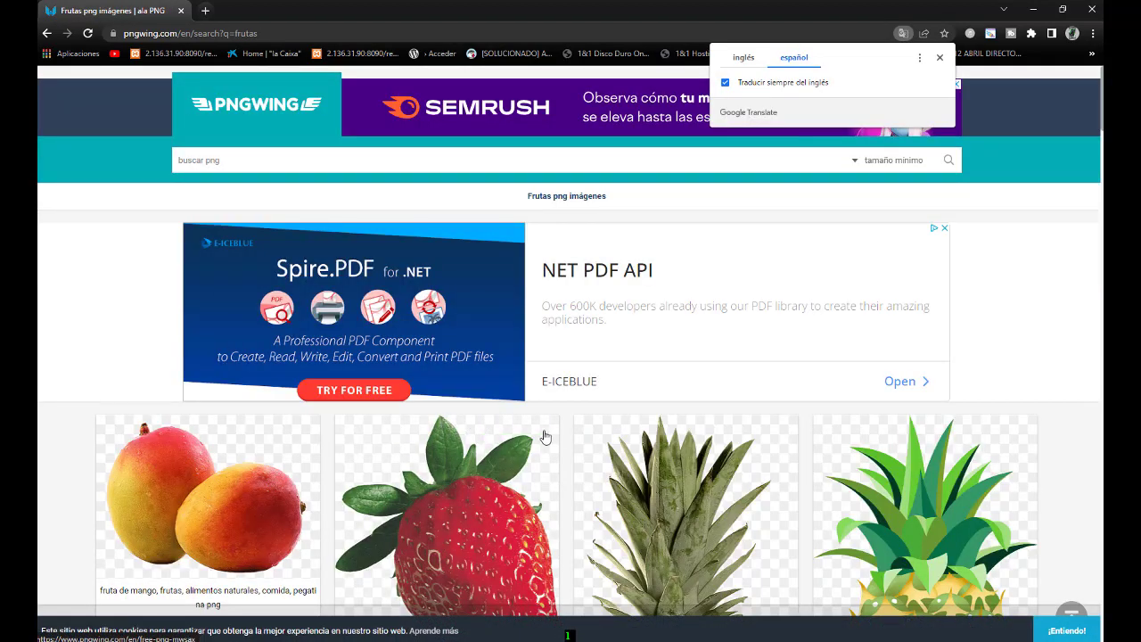
{"action": "scroll", "coordinate": [546, 437], "scroll_direction": "down", "scroll_amount": 1}
{"action": "scroll", "coordinate": [546, 437], "scroll_direction": "down", "scroll_amount": 2}
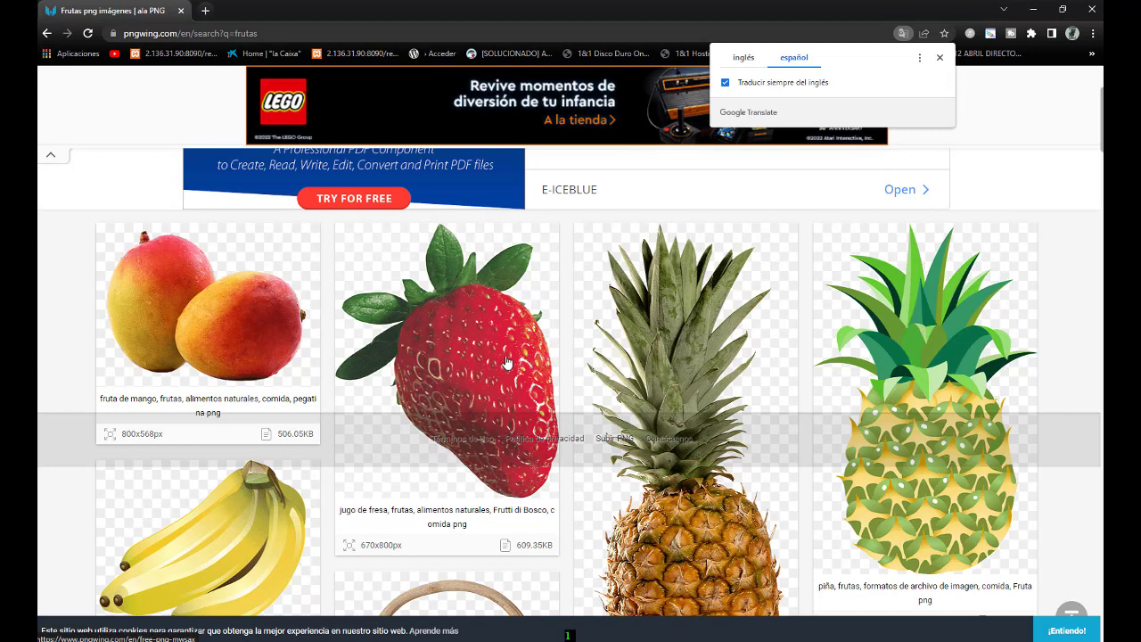
{"action": "scroll", "coordinate": [489, 361], "scroll_direction": "down", "scroll_amount": 1}
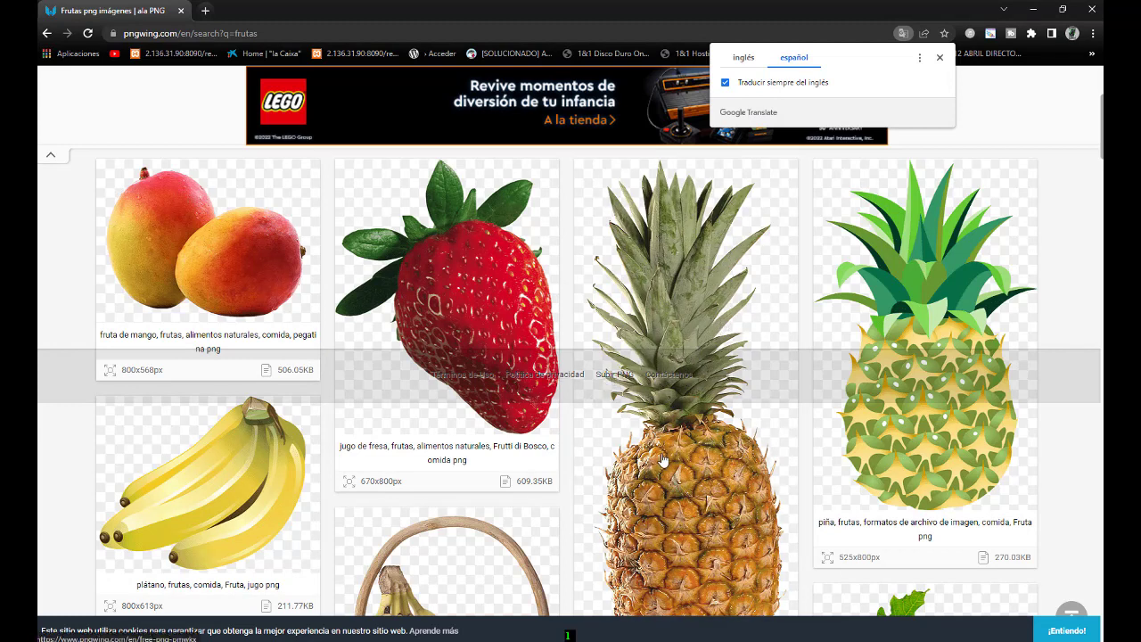
{"action": "scroll", "coordinate": [613, 401], "scroll_direction": "down", "scroll_amount": 2}
{"action": "scroll", "coordinate": [562, 382], "scroll_direction": "down", "scroll_amount": 1}
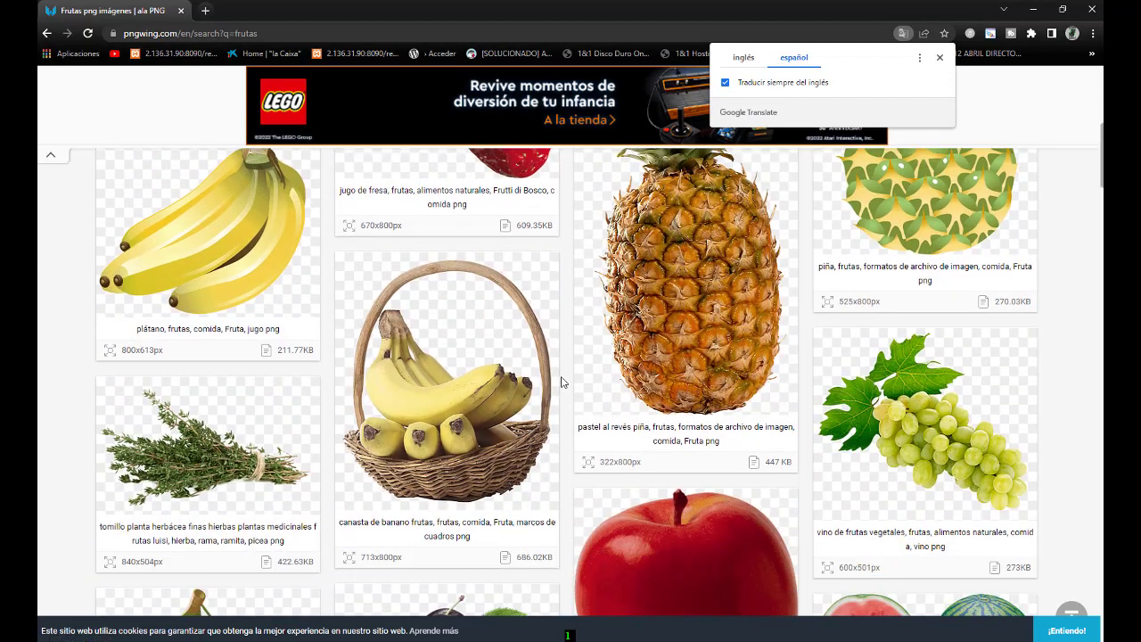
{"action": "scroll", "coordinate": [562, 381], "scroll_direction": "down", "scroll_amount": 2}
{"action": "scroll", "coordinate": [561, 382], "scroll_direction": "down", "scroll_amount": 2}
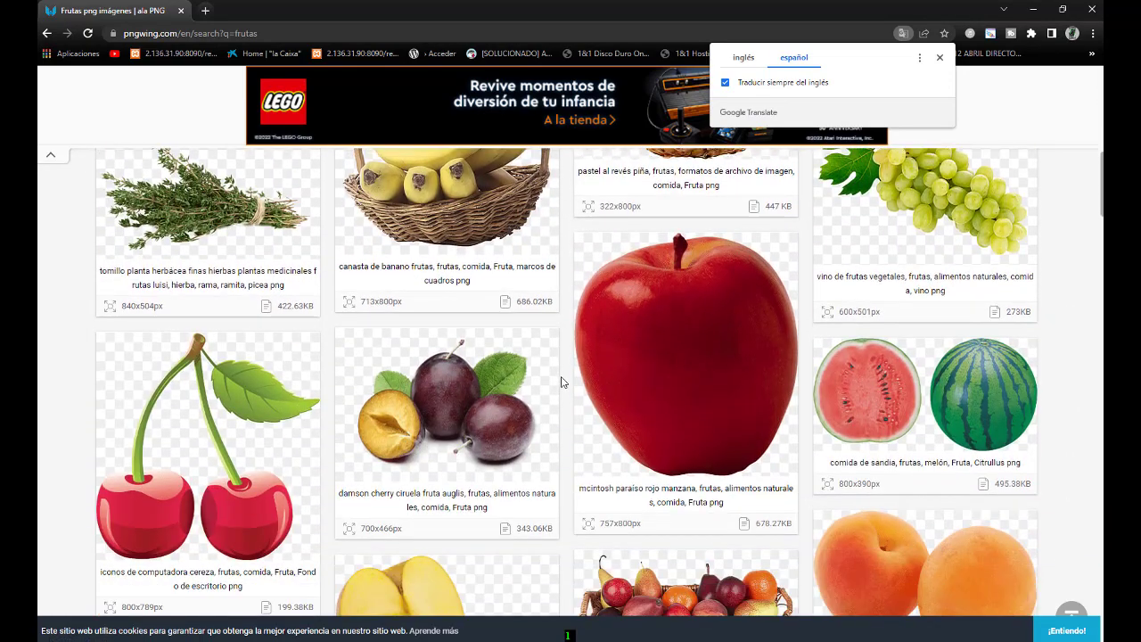
{"action": "scroll", "coordinate": [562, 382], "scroll_direction": "down", "scroll_amount": 2}
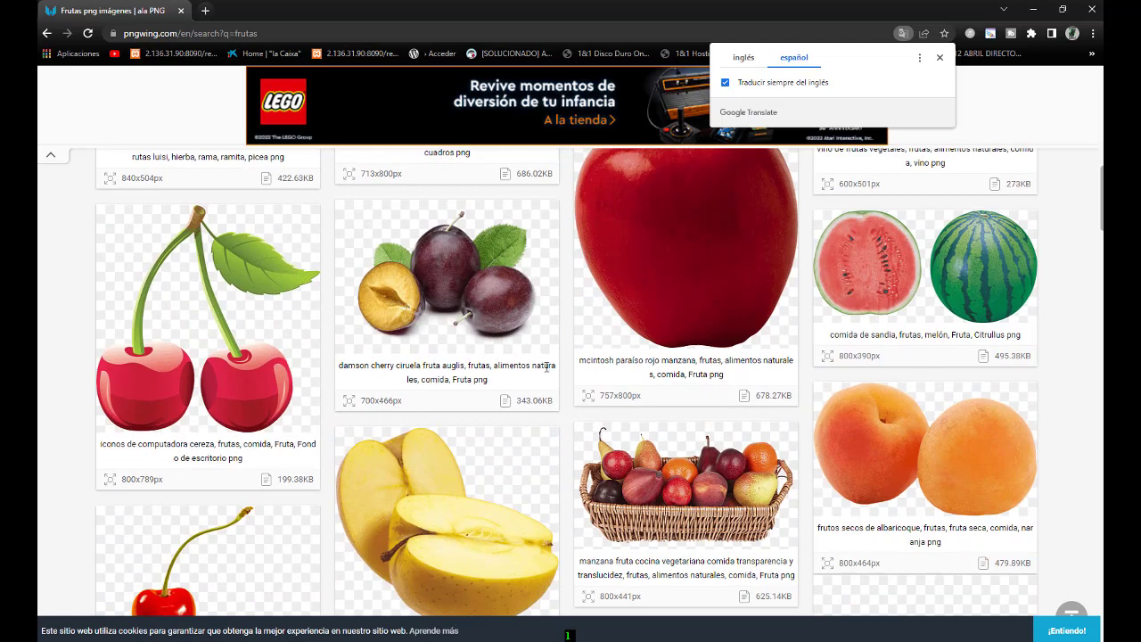
{"action": "scroll", "coordinate": [547, 367], "scroll_direction": "down", "scroll_amount": 3}
{"action": "scroll", "coordinate": [546, 368], "scroll_direction": "down", "scroll_amount": 2}
{"action": "scroll", "coordinate": [547, 370], "scroll_direction": "down", "scroll_amount": 2}
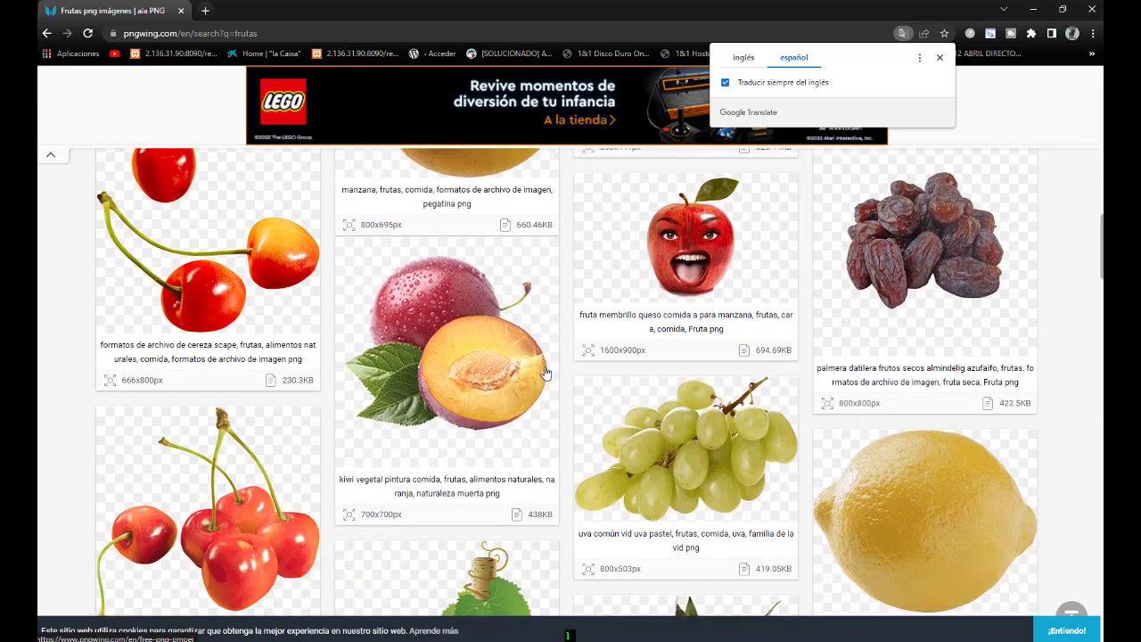
{"action": "scroll", "coordinate": [546, 373], "scroll_direction": "down", "scroll_amount": 1}
{"action": "scroll", "coordinate": [548, 372], "scroll_direction": "down", "scroll_amount": 1}
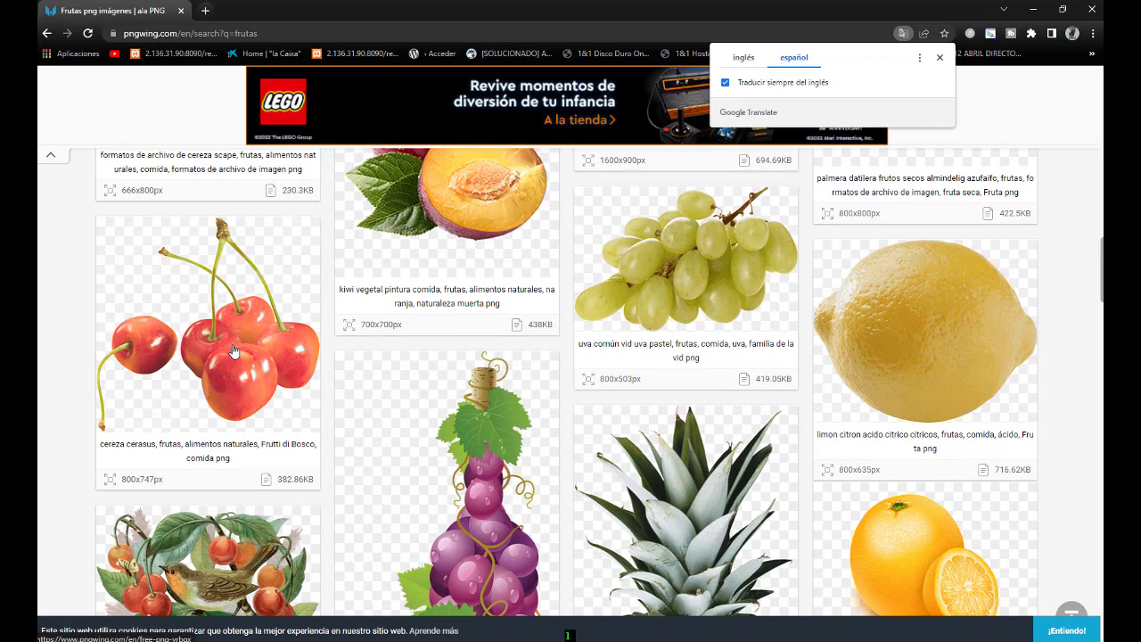
Open the red cherries image's page in a new browser tab
{"action": "scroll", "coordinate": [236, 349], "scroll_direction": "down", "scroll_amount": 2}
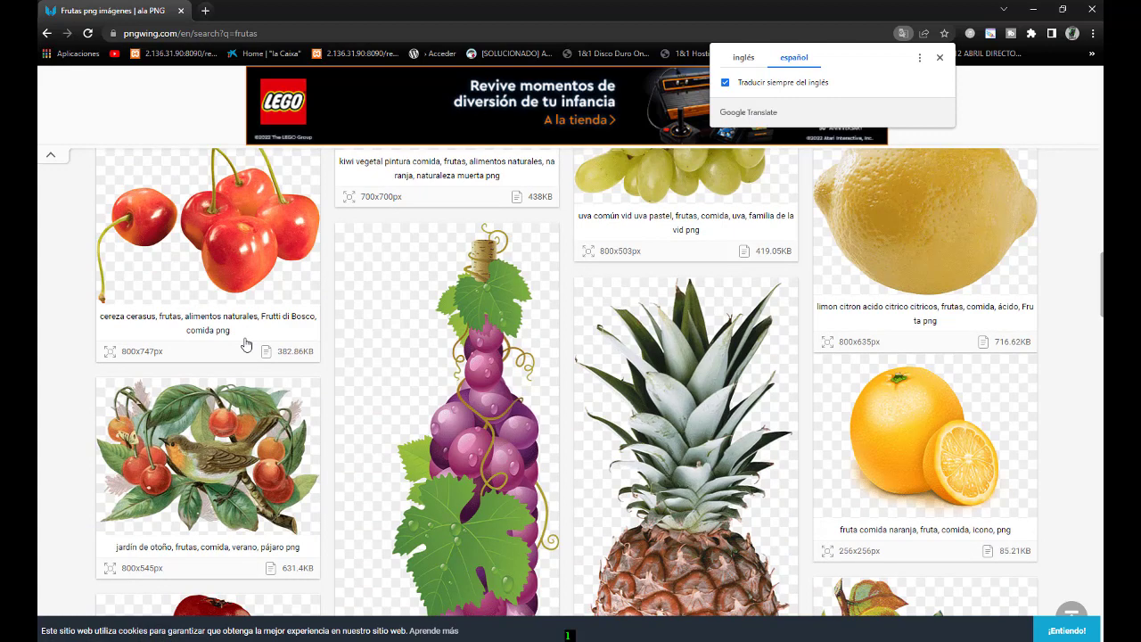
{"action": "scroll", "coordinate": [247, 345], "scroll_direction": "down", "scroll_amount": 2}
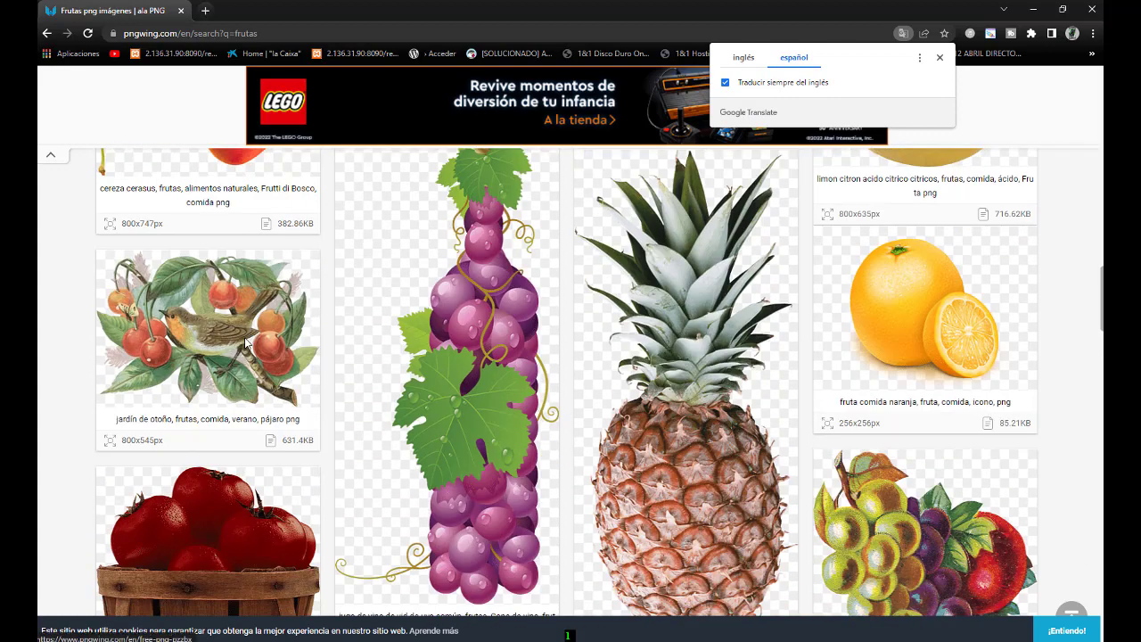
{"action": "scroll", "coordinate": [247, 345], "scroll_direction": "up", "scroll_amount": 3}
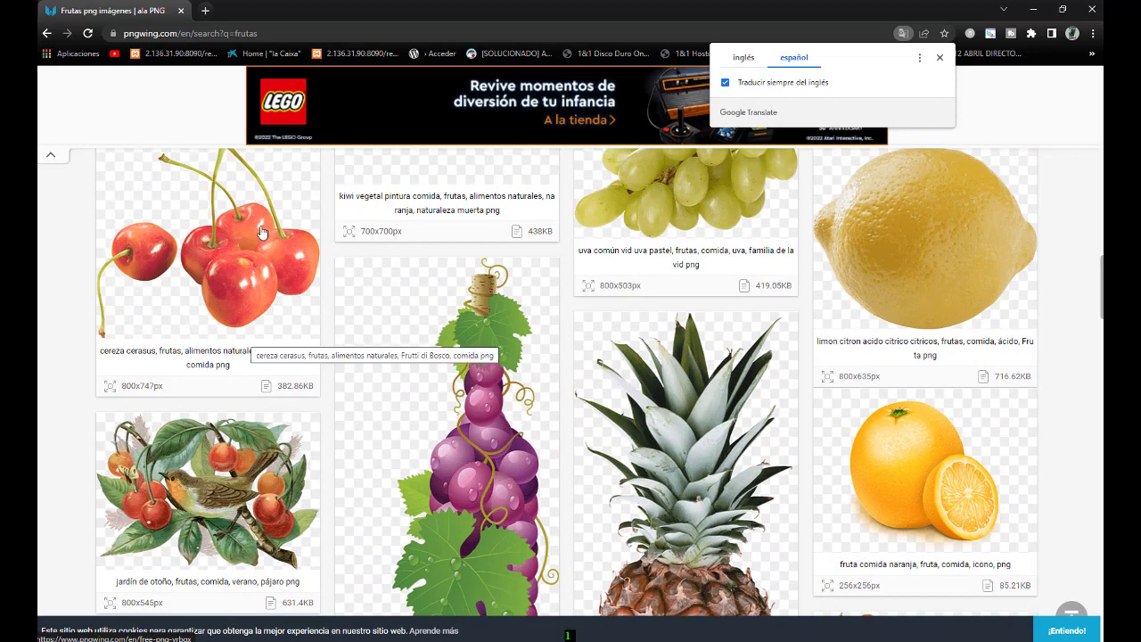
{"action": "right_click", "coordinate": [404, 338]}
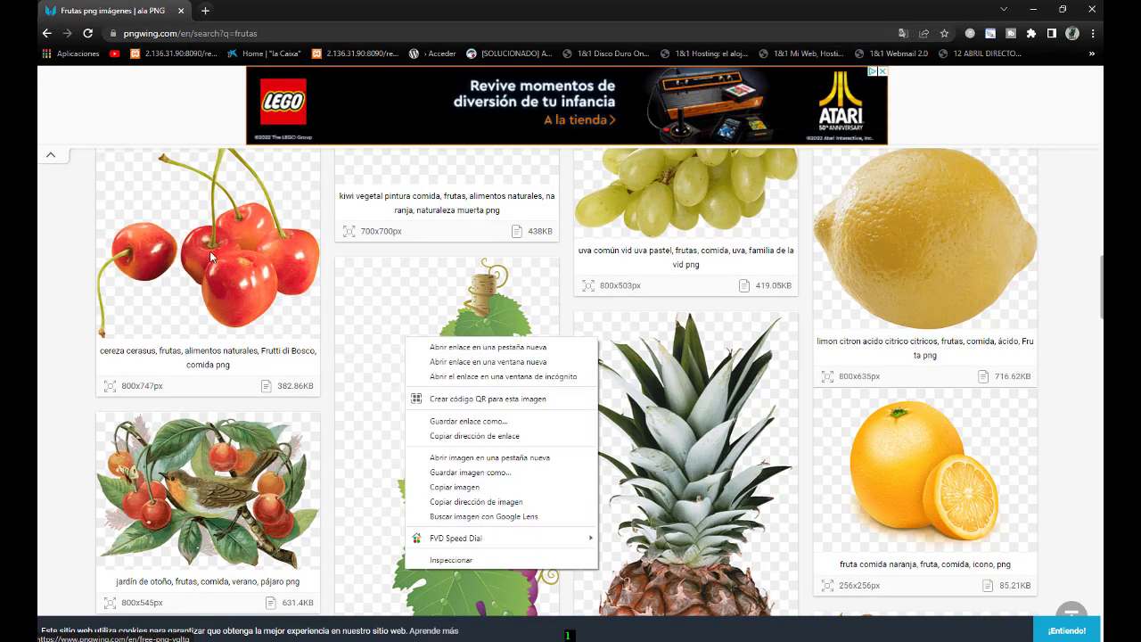
{"action": "left_click", "coordinate": [211, 257]}
In the cherries tab, dismiss the Translate offer and open the 'Descarga este PNG' page
{"action": "left_click", "coordinate": [211, 256]}
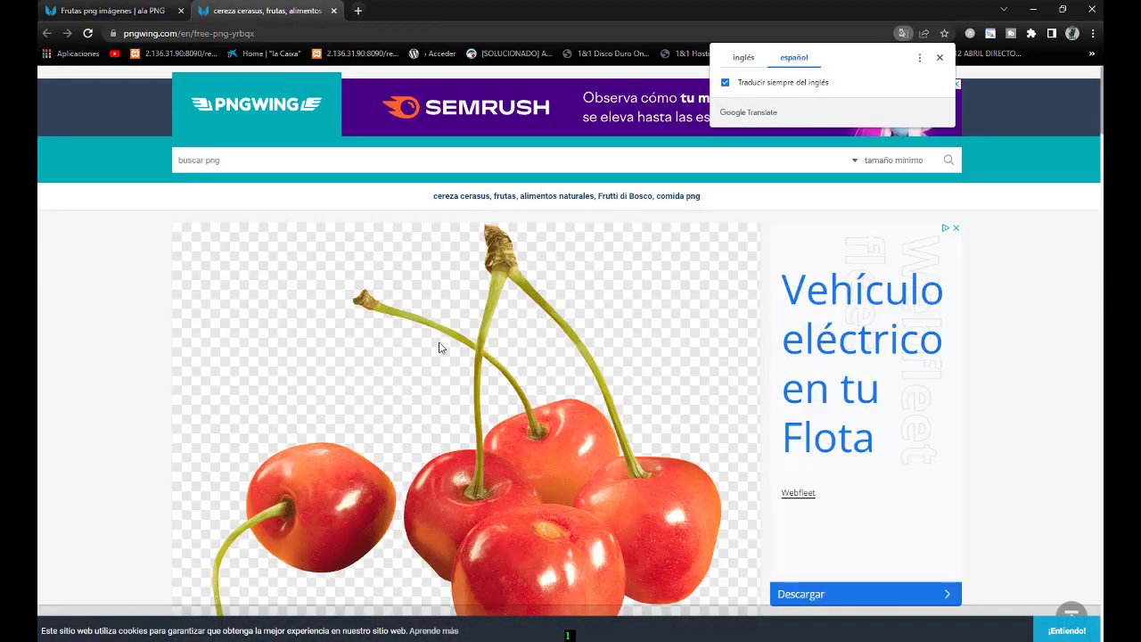
{"action": "scroll", "coordinate": [436, 346], "scroll_direction": "down", "scroll_amount": 1}
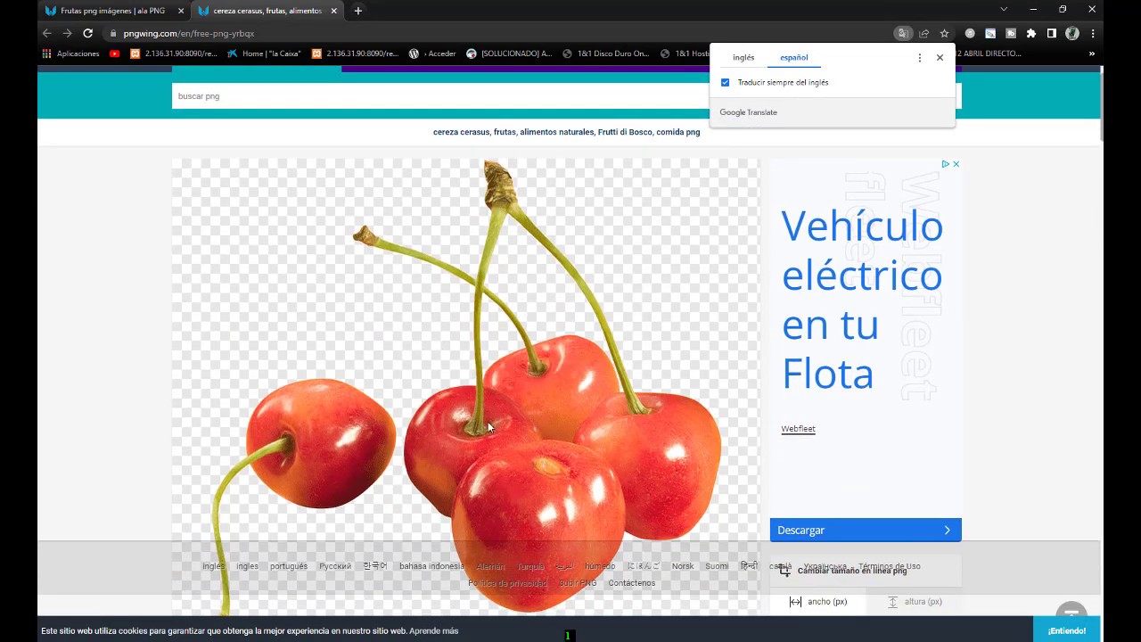
{"action": "left_click", "coordinate": [407, 374]}
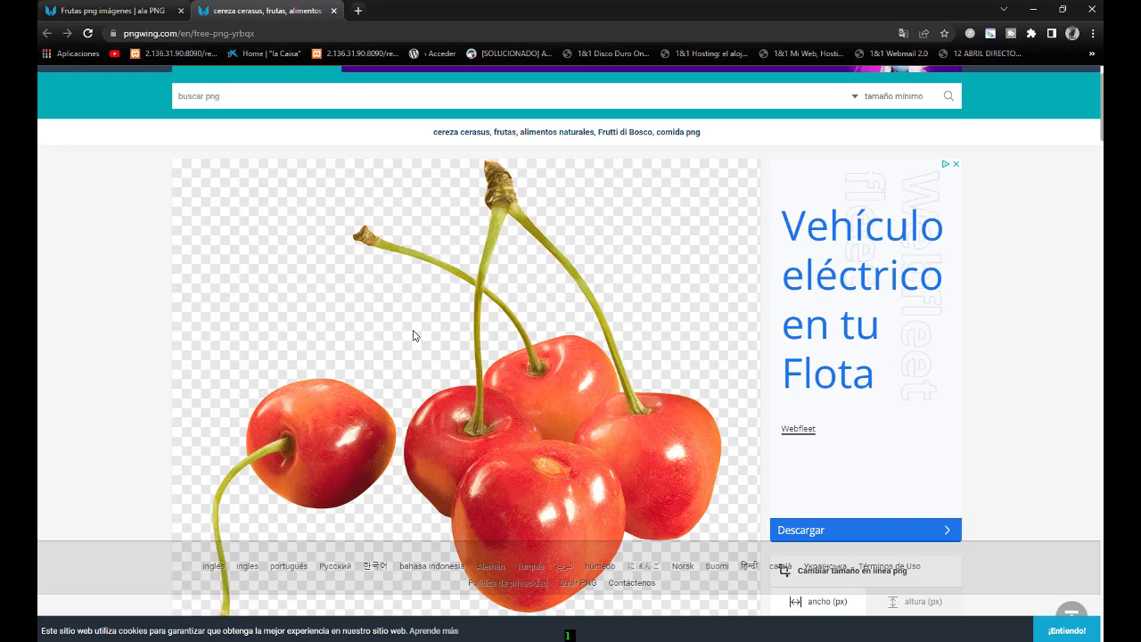
{"action": "scroll", "coordinate": [413, 335], "scroll_direction": "down", "scroll_amount": 8}
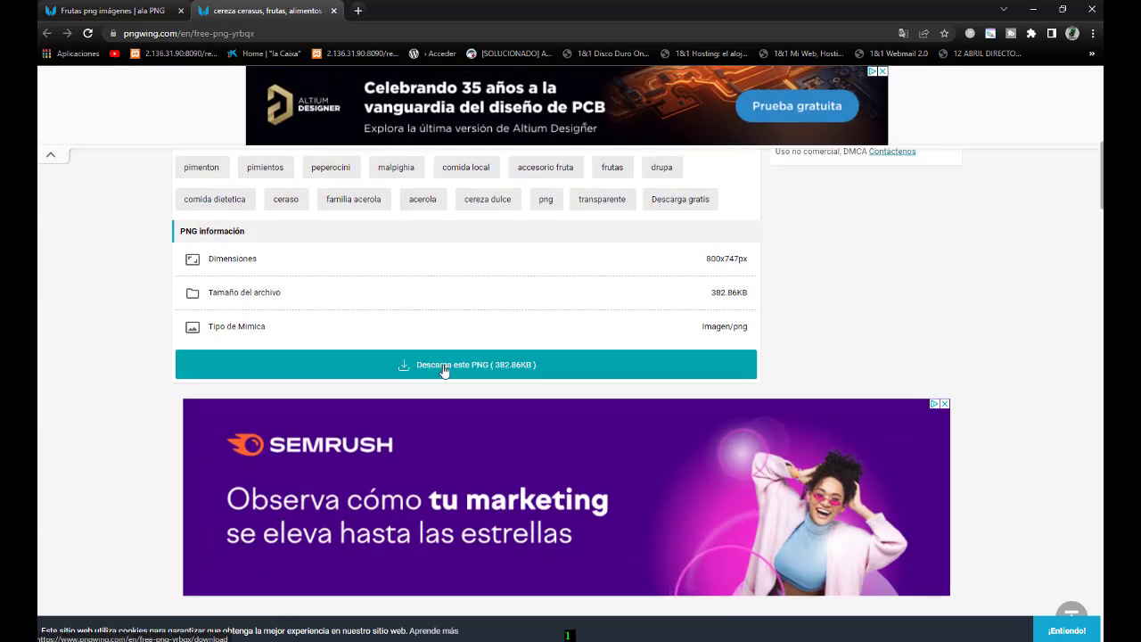
{"action": "left_click", "coordinate": [439, 366]}
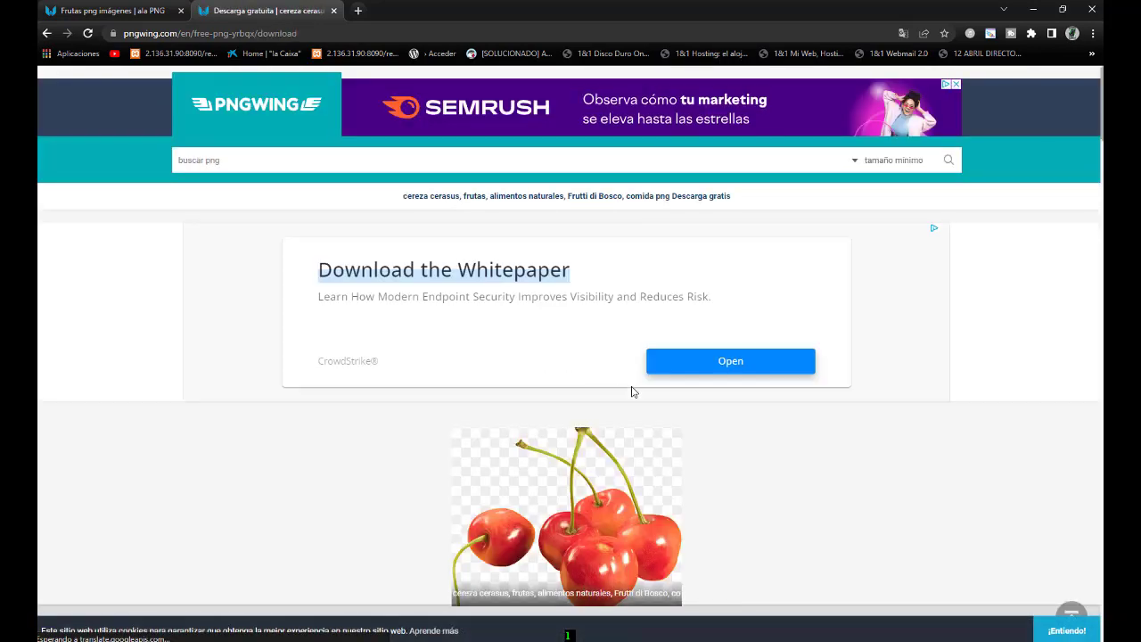
{"action": "scroll", "coordinate": [631, 388], "scroll_direction": "down", "scroll_amount": 2}
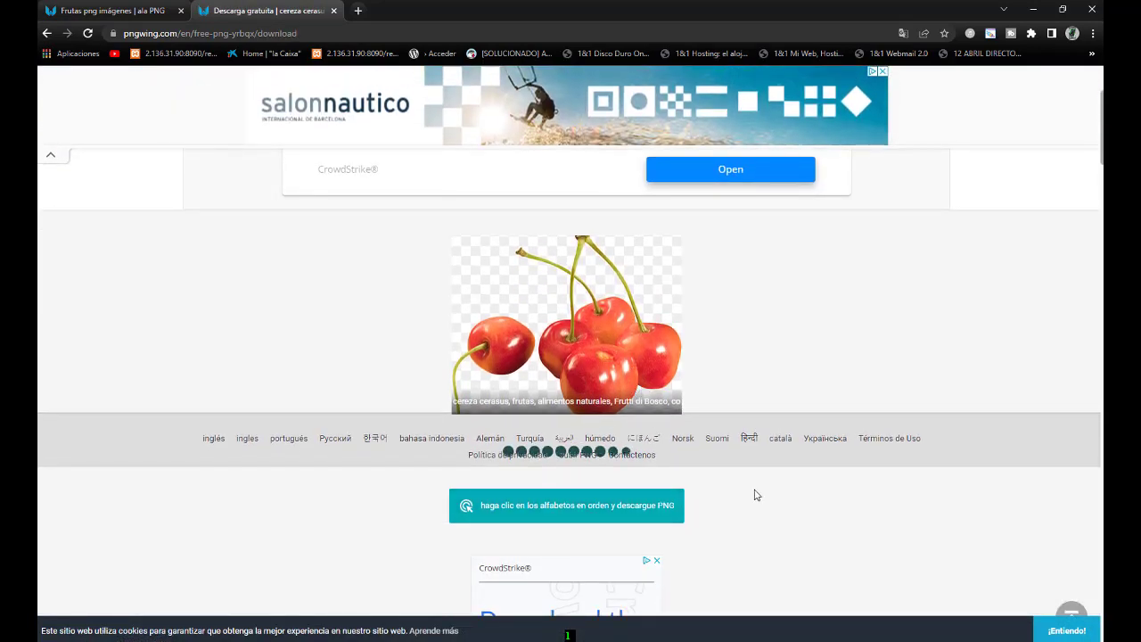
{"action": "scroll", "coordinate": [657, 489], "scroll_direction": "down", "scroll_amount": 1}
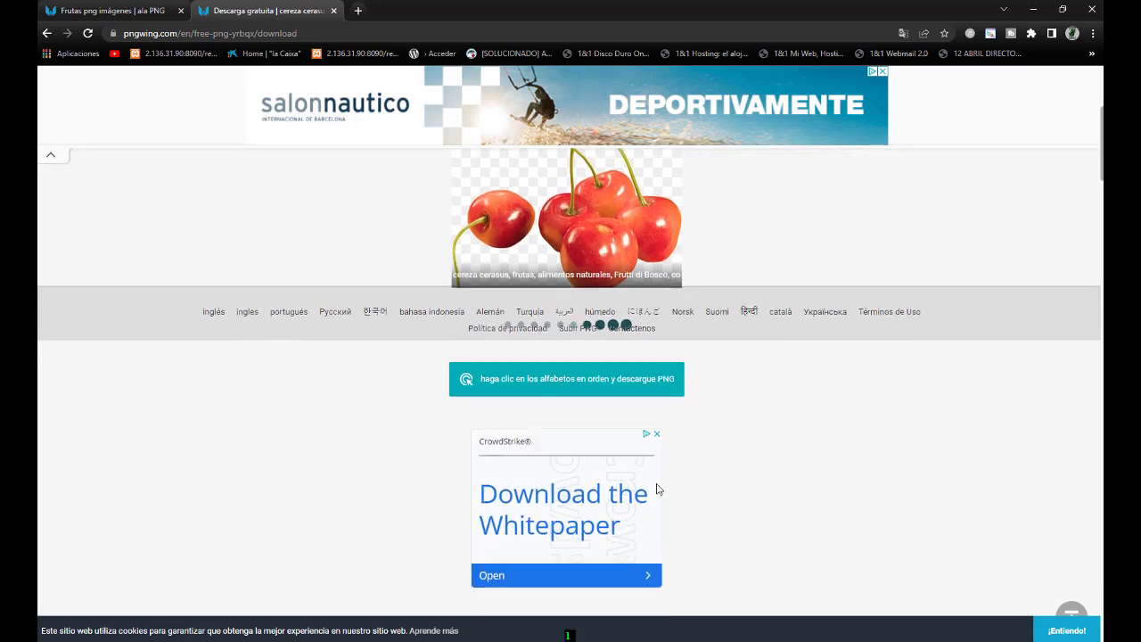
Start the verified download and attempt the first letter-order captcha
{"action": "left_click", "coordinate": [547, 379]}
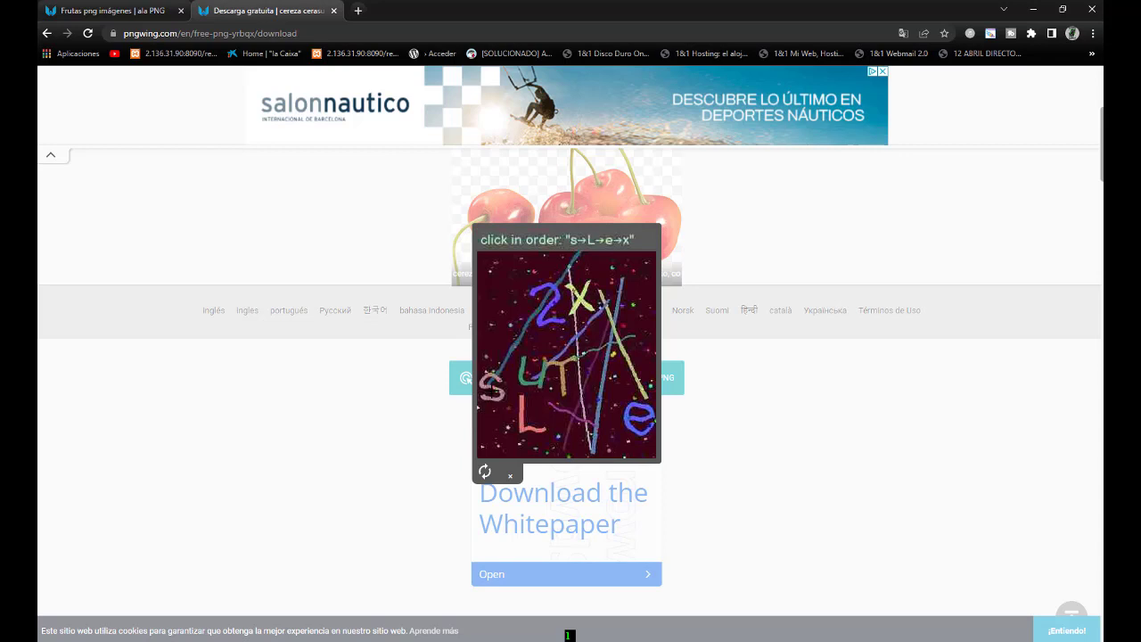
{"action": "left_click", "coordinate": [493, 391]}
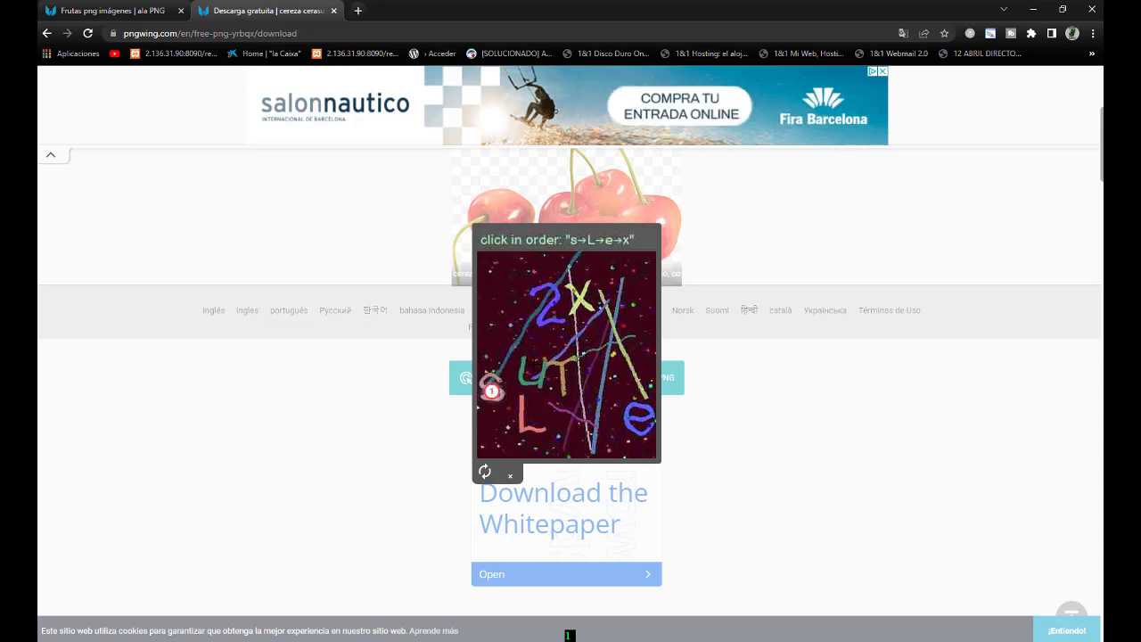
{"action": "left_click", "coordinate": [585, 302]}
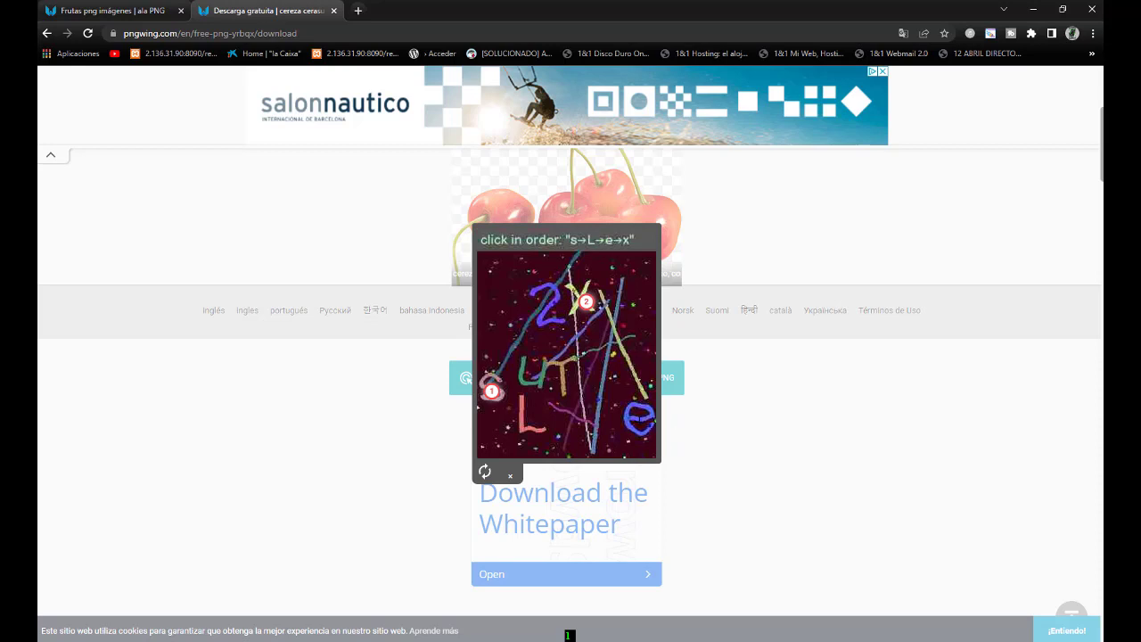
{"action": "left_click", "coordinate": [640, 423]}
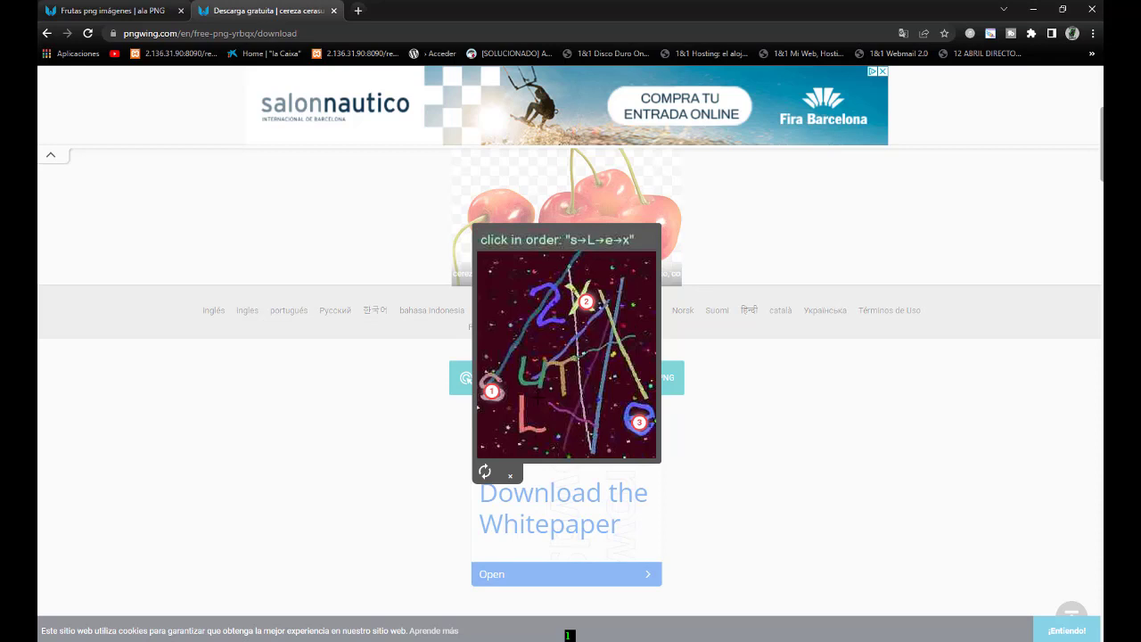
{"action": "left_click", "coordinate": [526, 417]}
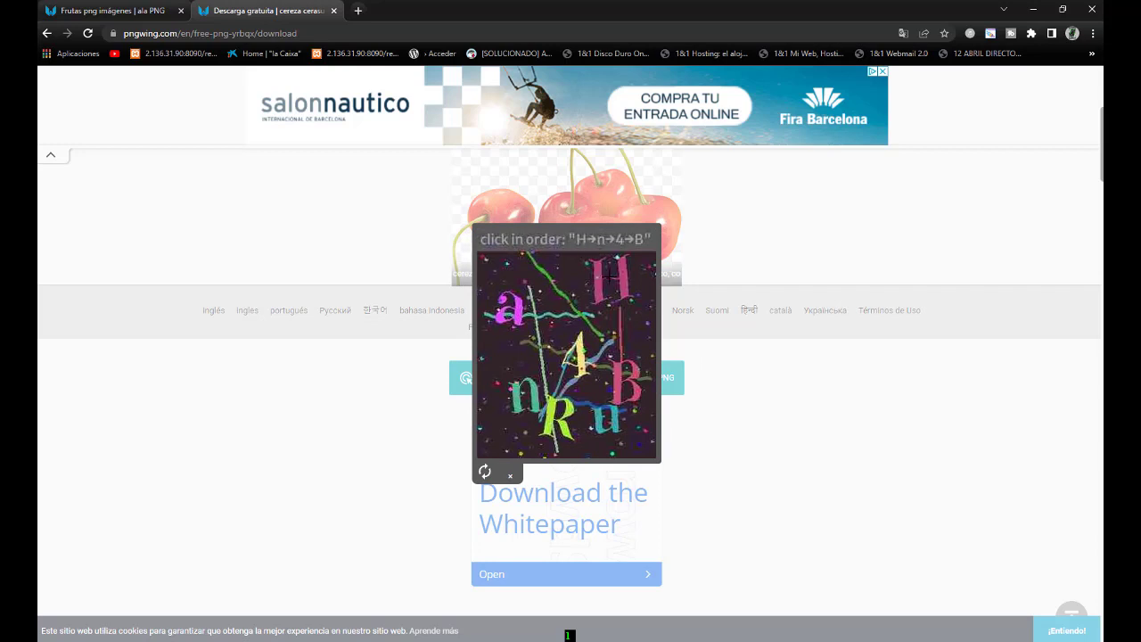
Solve the new captcha in order H, n, 4, B so pngwing.com (2).png downloads
{"action": "left_click", "coordinate": [613, 276]}
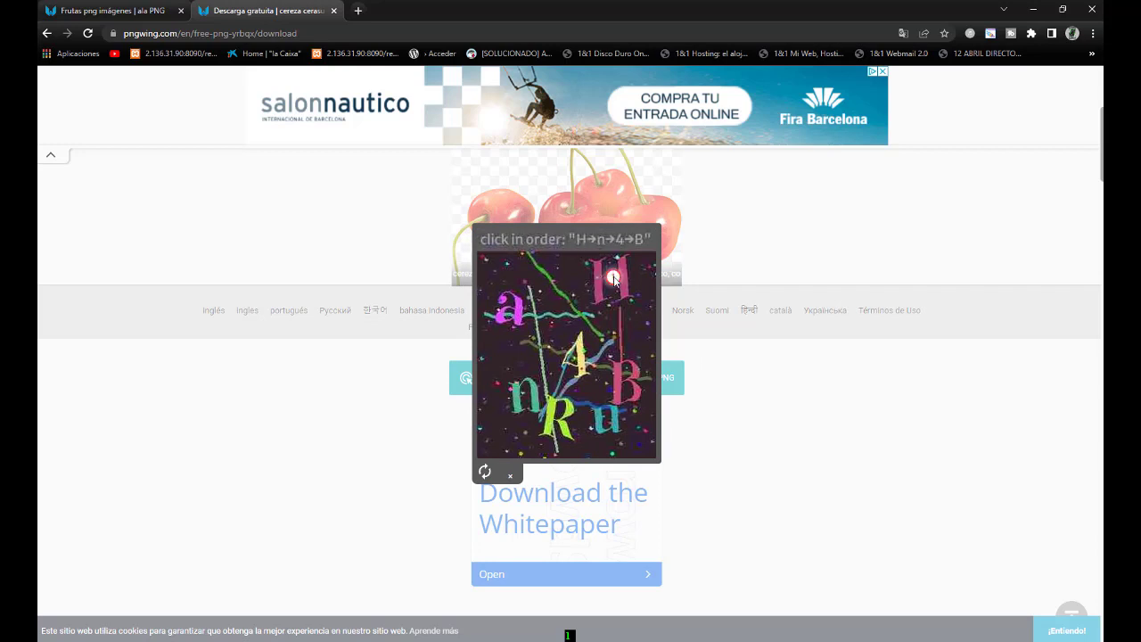
{"action": "left_click", "coordinate": [522, 395]}
{"action": "left_click", "coordinate": [575, 358]}
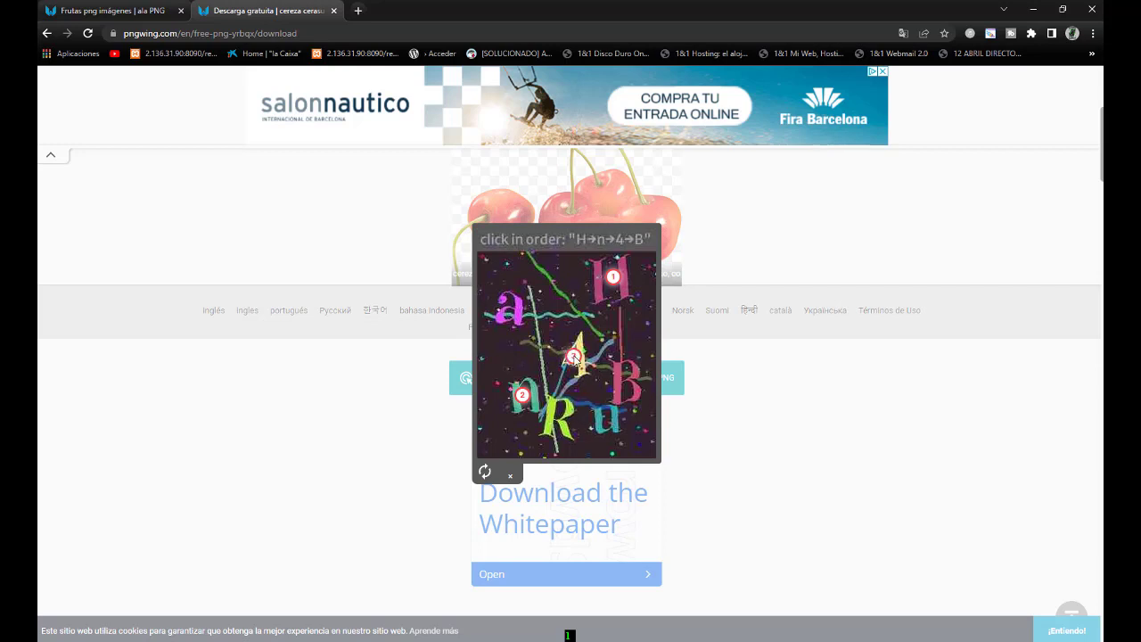
{"action": "left_click", "coordinate": [623, 385]}
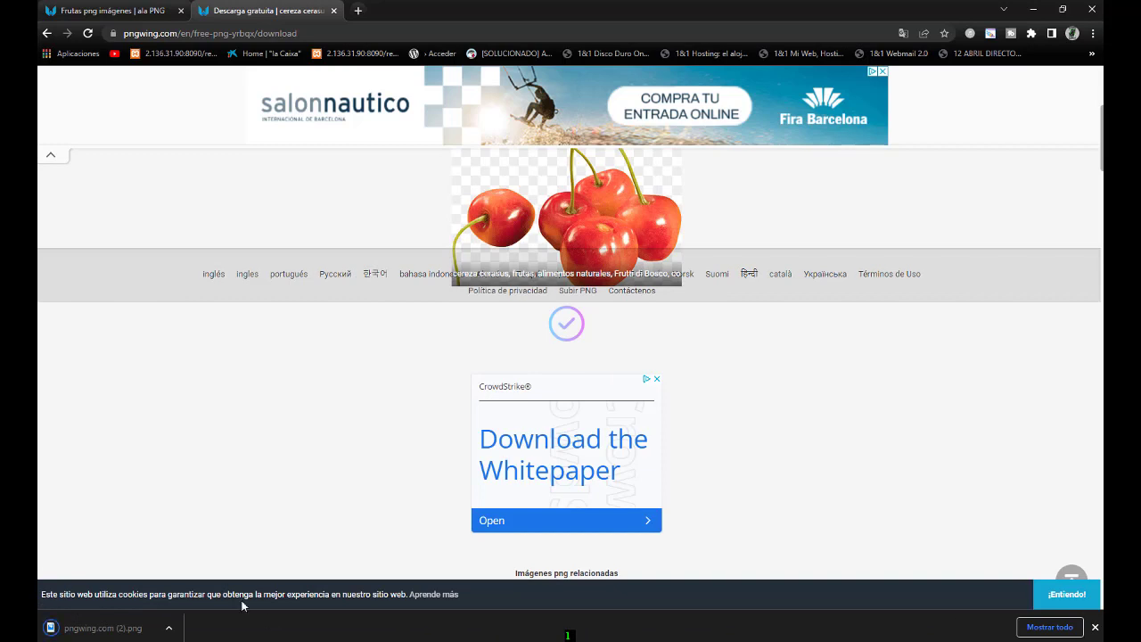
{"action": "left_click", "coordinate": [89, 629]}
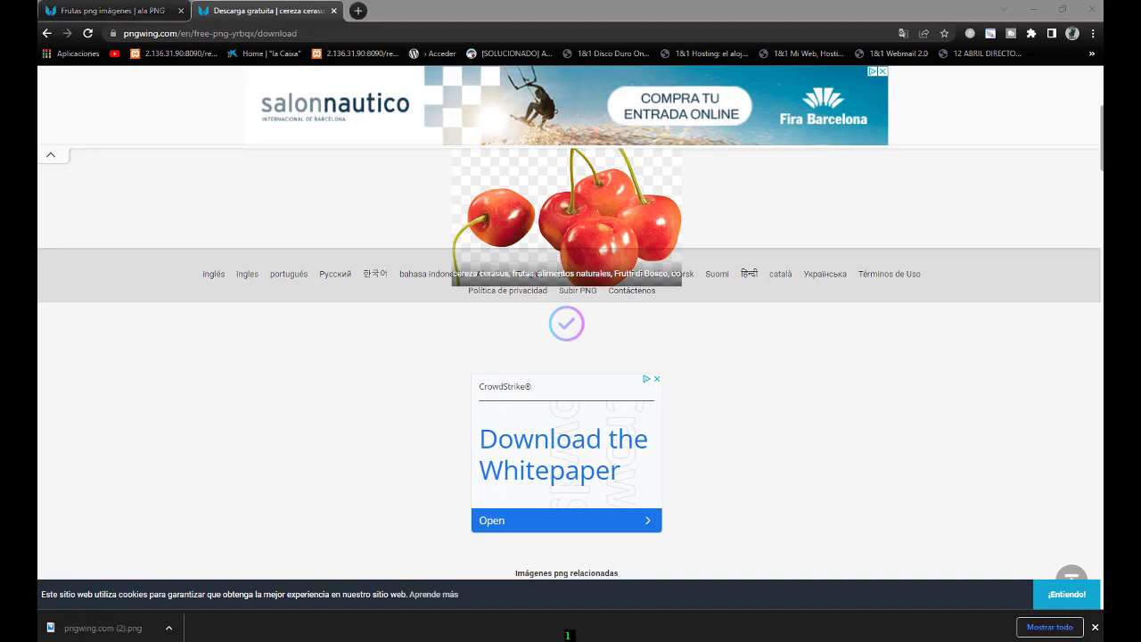
Open the especiales 3 folder under IMAGENES on drive K in a restored-down File Explorer
{"action": "key", "text": "super+e"}
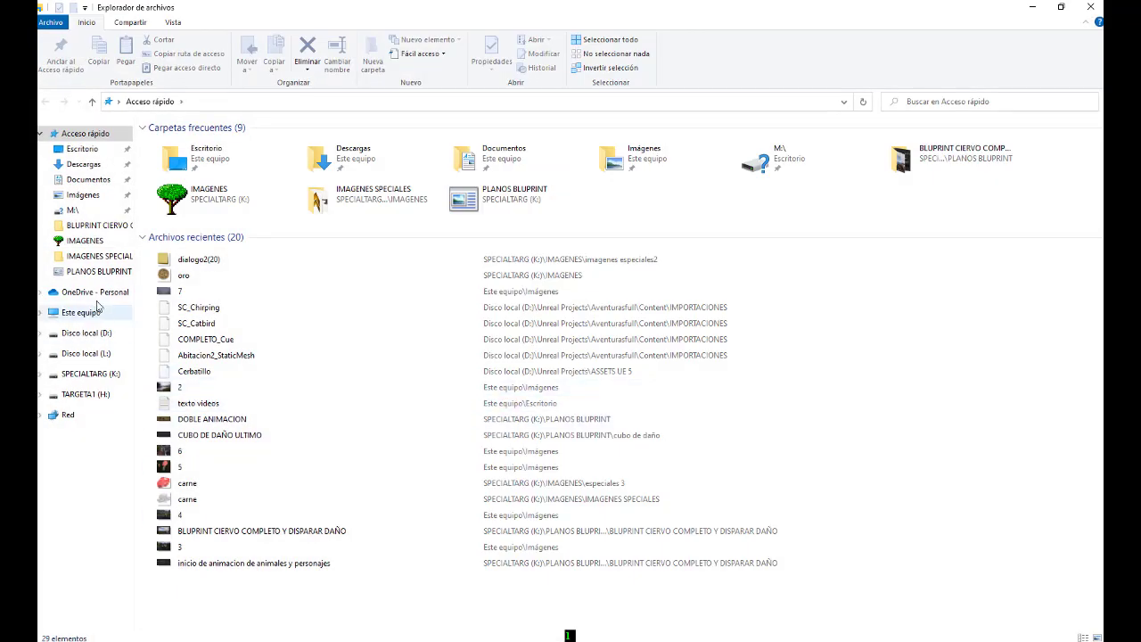
{"action": "left_click", "coordinate": [82, 241]}
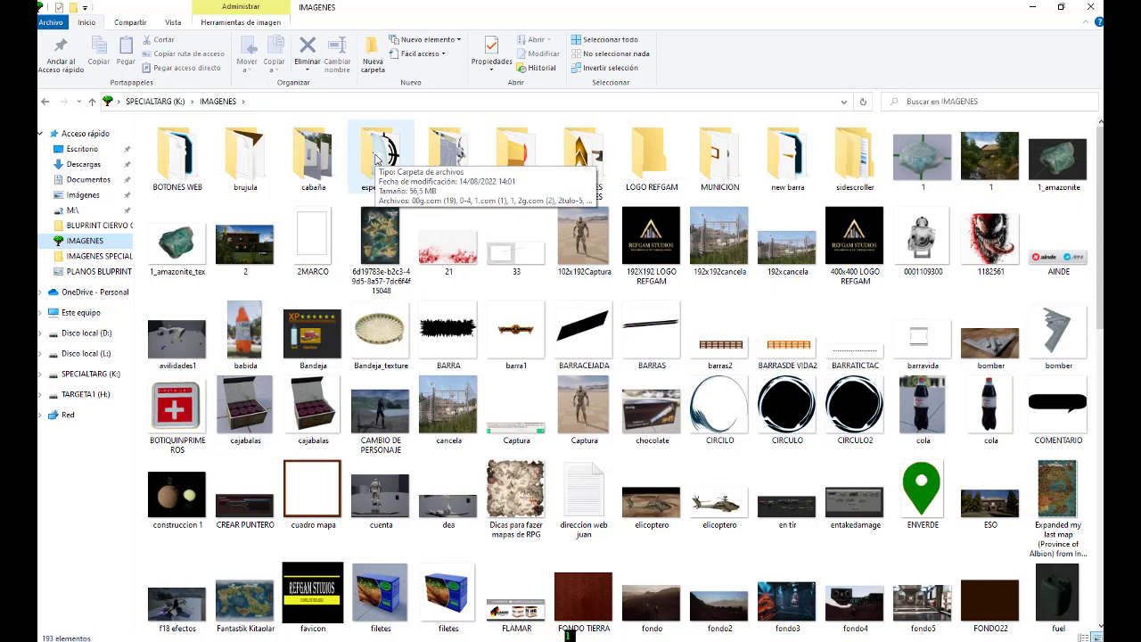
{"action": "double_click", "coordinate": [375, 159]}
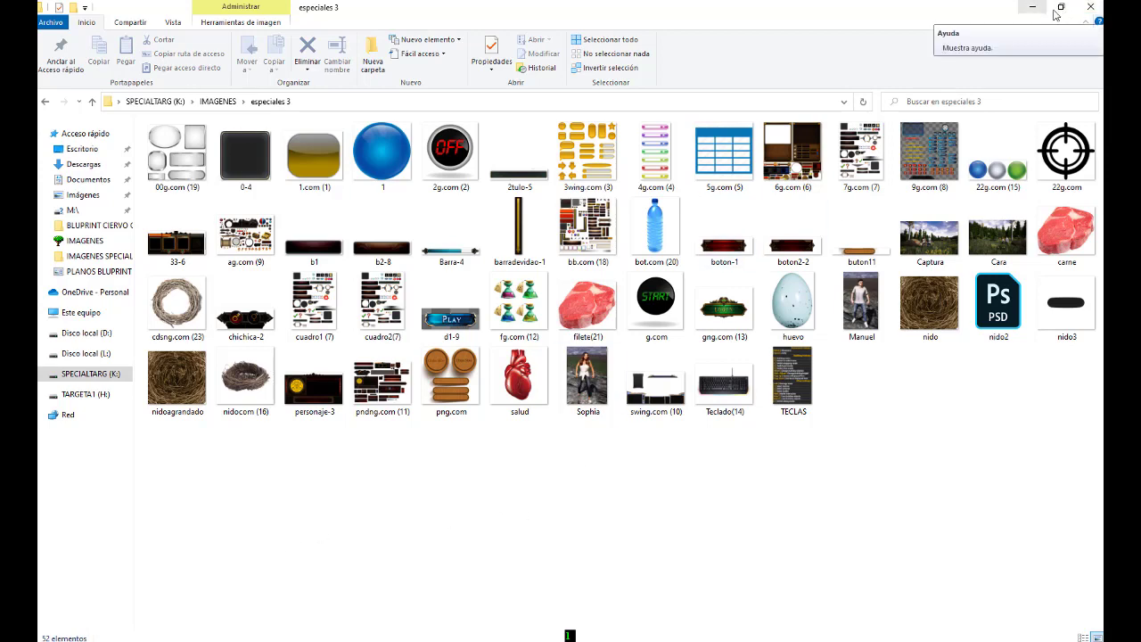
{"action": "left_click", "coordinate": [1062, 9]}
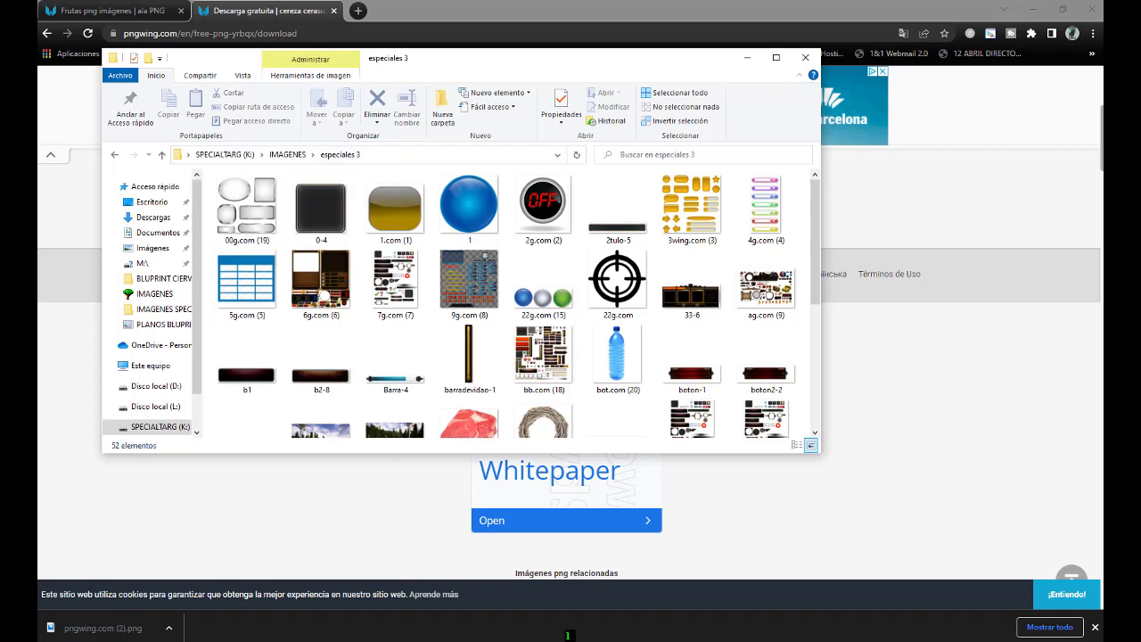
Copy the downloaded pngwing.com (2).png from Chrome's download bar into especiales 3
{"action": "mouse_move", "coordinate": [59, 630]}
{"action": "left_mouse_down"}
{"action": "mouse_move", "coordinate": [441, 441]}
{"action": "mouse_move", "coordinate": [393, 399]}
{"action": "mouse_move", "coordinate": [446, 619]}
{"action": "left_mouse_up"}
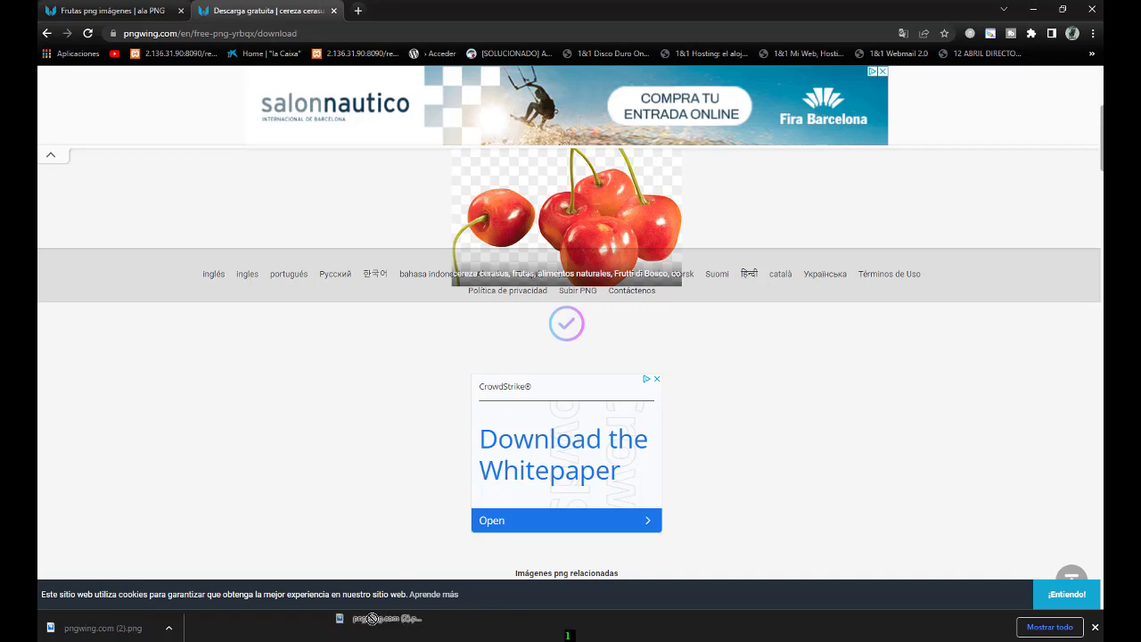
{"action": "left_click_drag", "start_coordinate": [387, 639], "coordinate": [327, 635]}
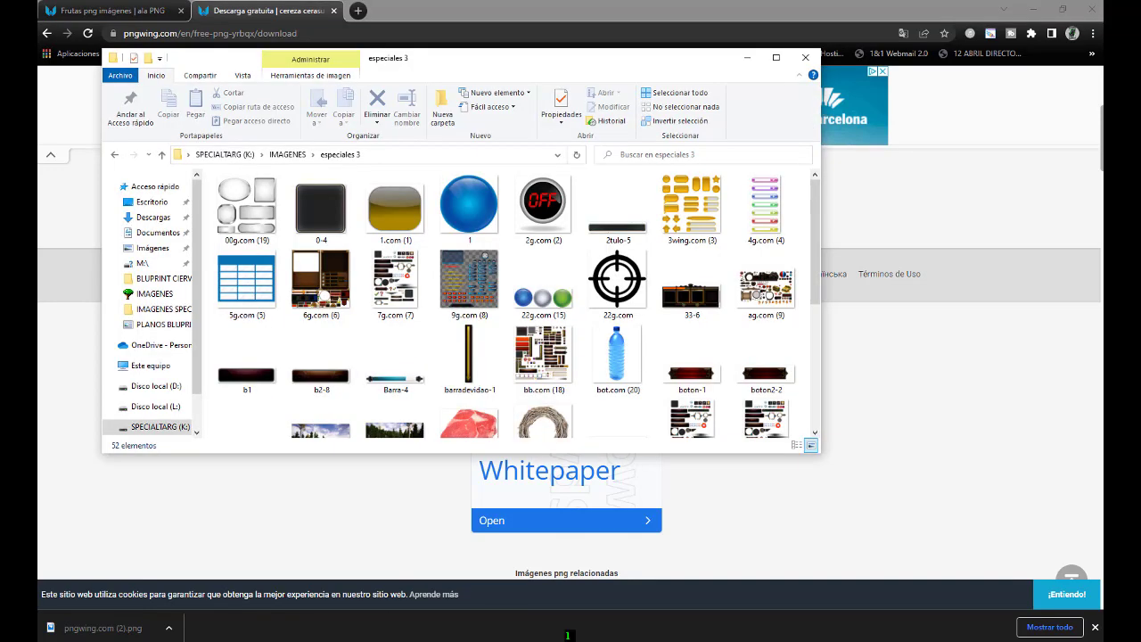
{"action": "left_click_drag", "start_coordinate": [427, 611], "coordinate": [657, 371]}
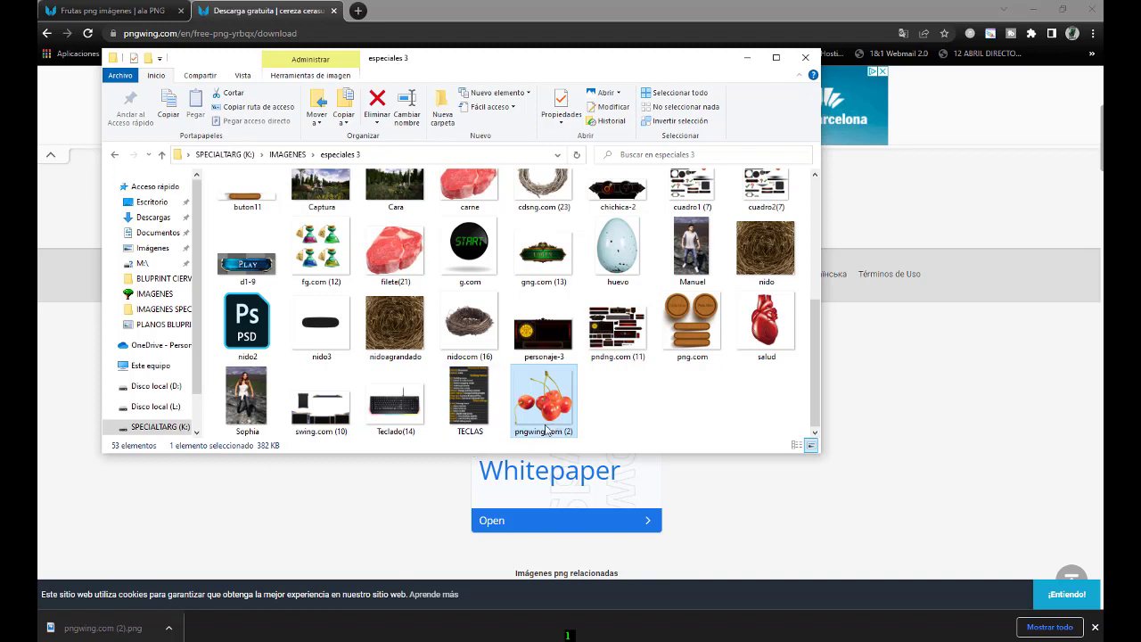
Rename the copied cherries file to Cerezas
{"action": "left_click", "coordinate": [533, 437]}
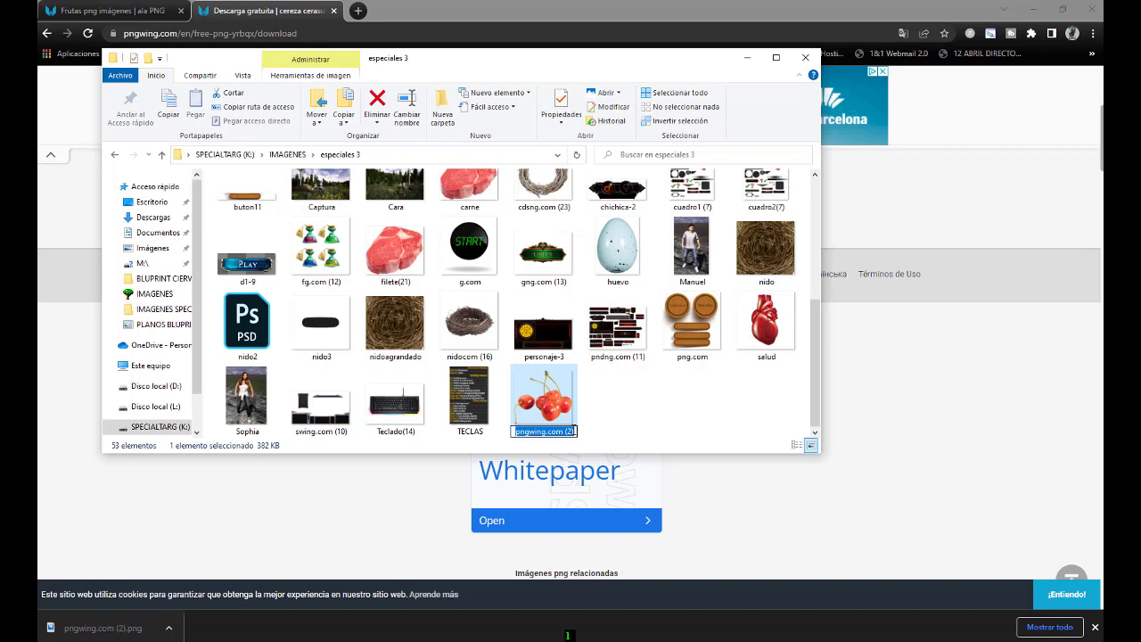
{"action": "type", "text": "C"}
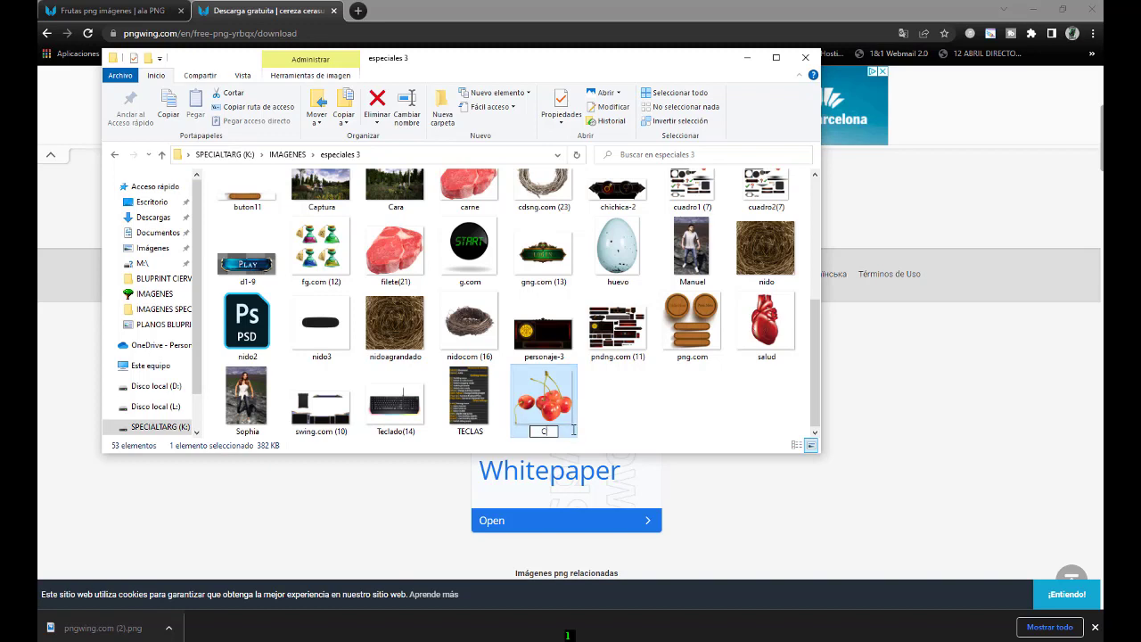
{"action": "type", "text": "ere"}
{"action": "type", "text": "za"}
{"action": "type", "text": "s"}
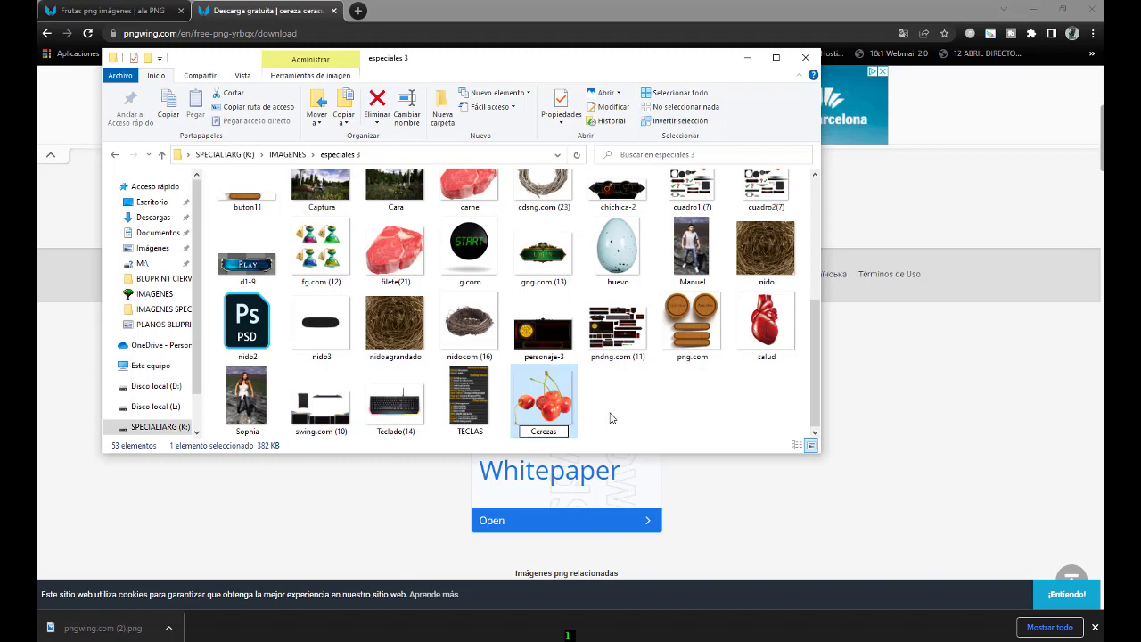
{"action": "left_click", "coordinate": [612, 417]}
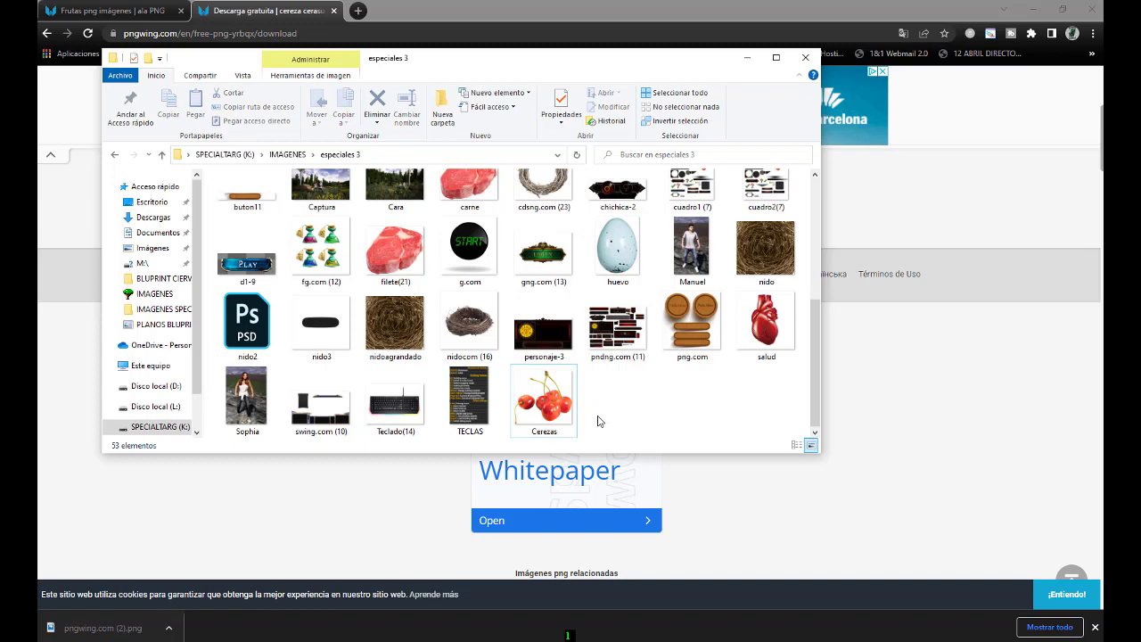
{"action": "scroll", "coordinate": [613, 410], "scroll_direction": "up", "scroll_amount": 3}
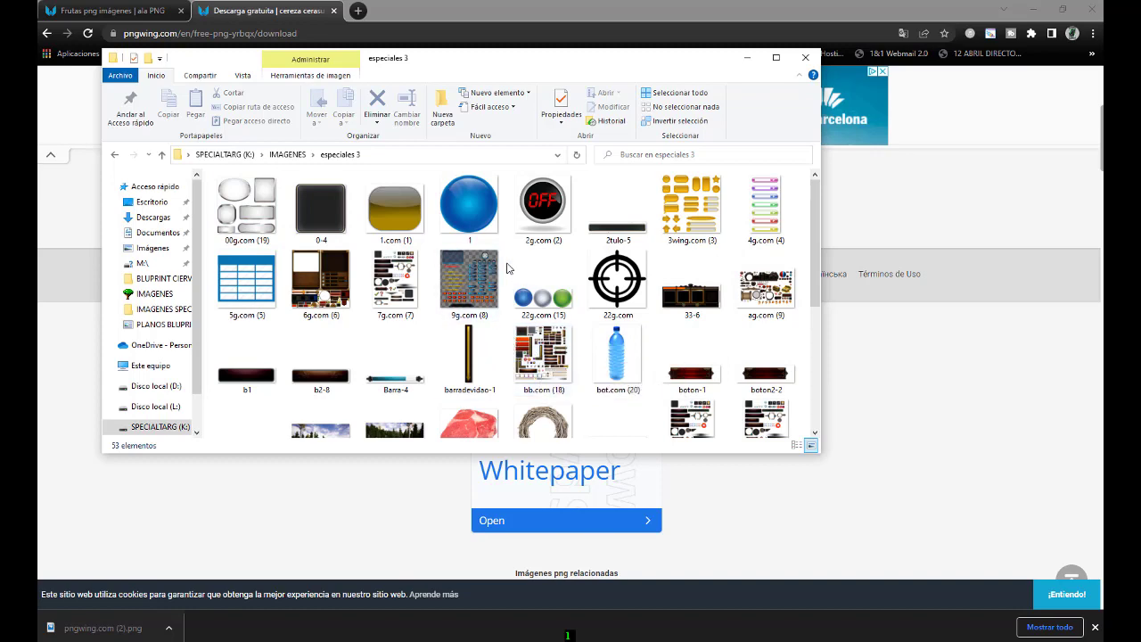
{"action": "scroll", "coordinate": [502, 355], "scroll_direction": "down", "scroll_amount": 3}
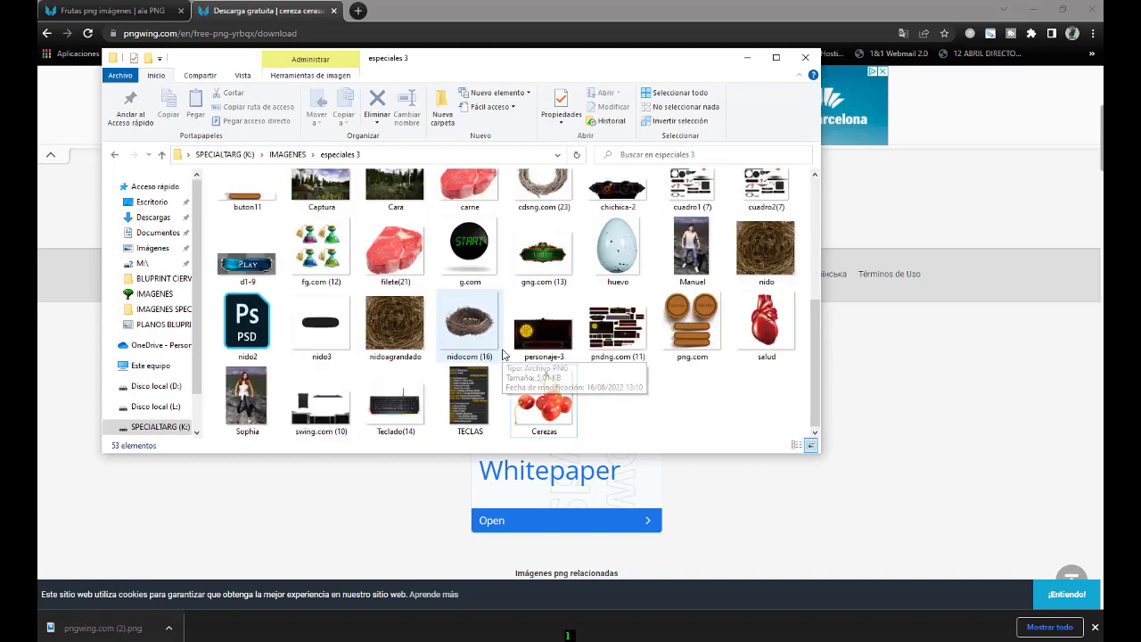
{"action": "scroll", "coordinate": [507, 334], "scroll_direction": "up", "scroll_amount": 3}
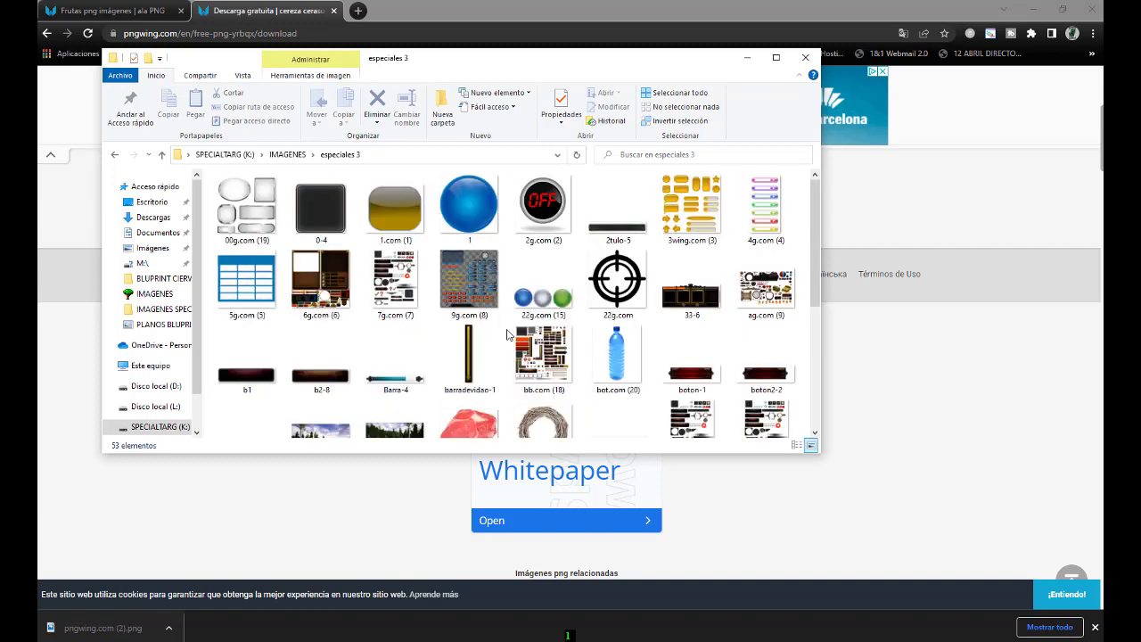
{"action": "scroll", "coordinate": [506, 335], "scroll_direction": "down", "scroll_amount": 2}
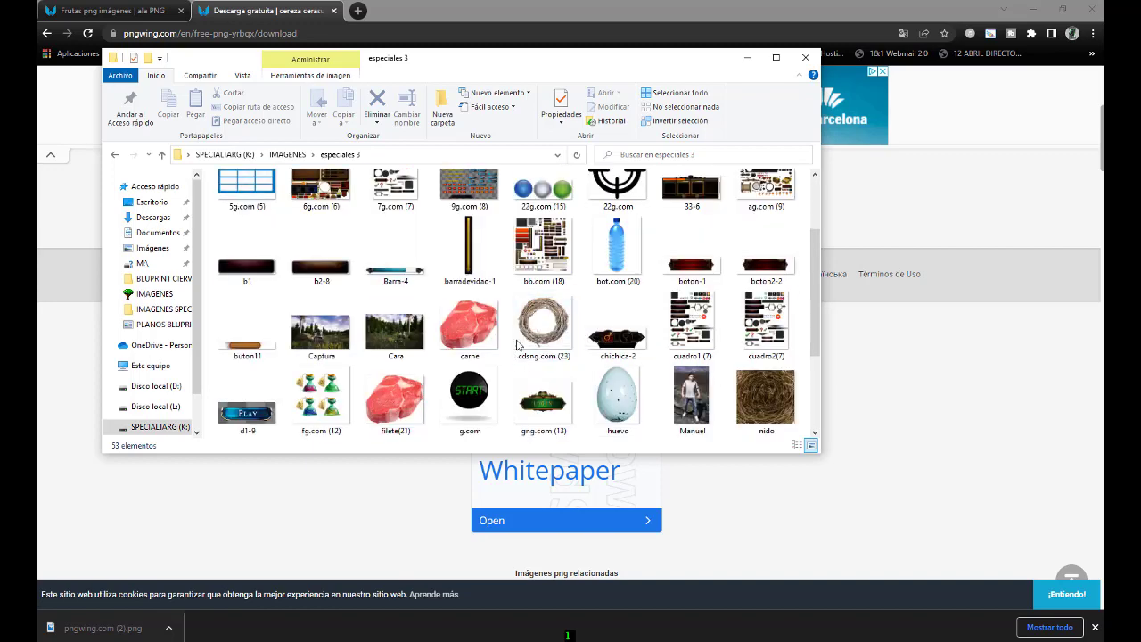
{"action": "scroll", "coordinate": [522, 339], "scroll_direction": "down", "scroll_amount": 2}
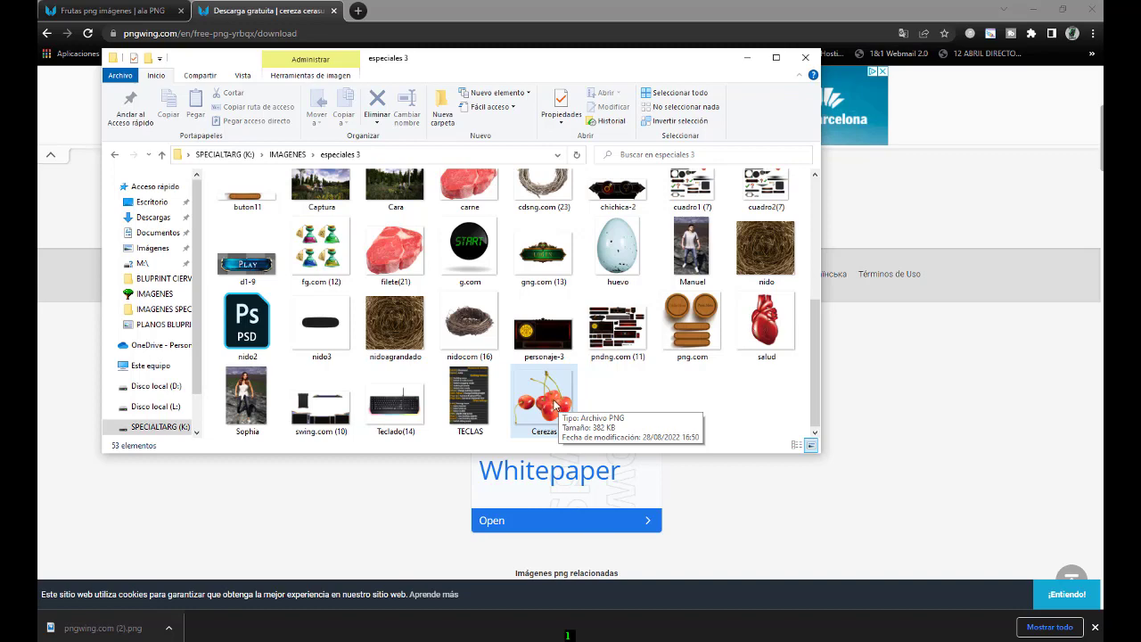
Open Cerezas with Adobe Photoshop 2020 via the Abrir con menu
{"action": "right_click", "coordinate": [543, 382]}
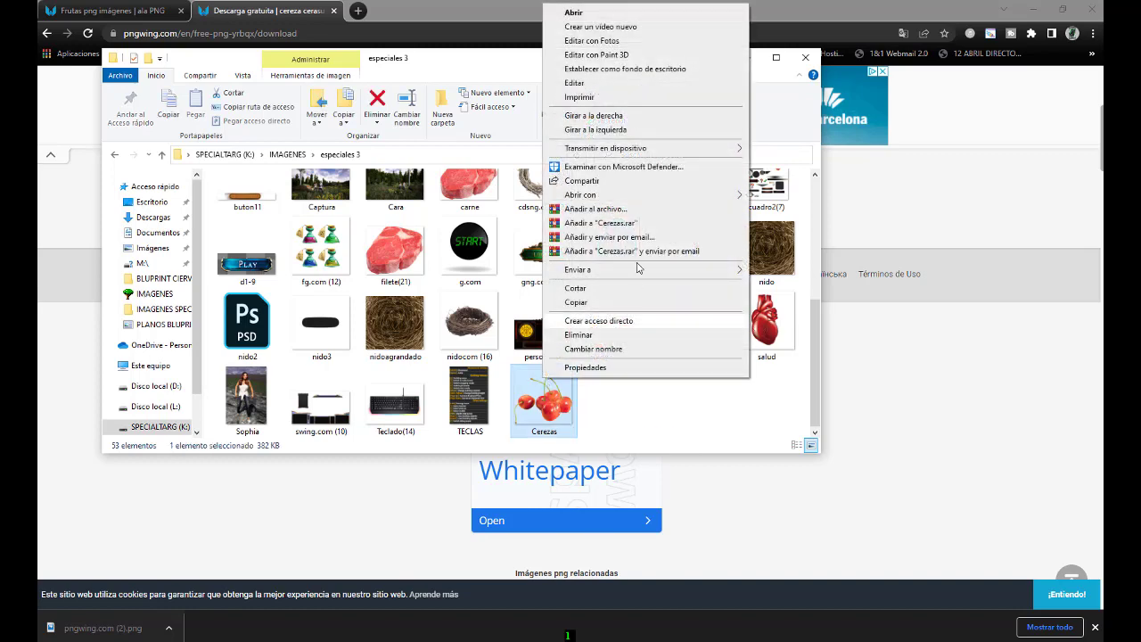
{"action": "mouse_move", "coordinate": [599, 196]}
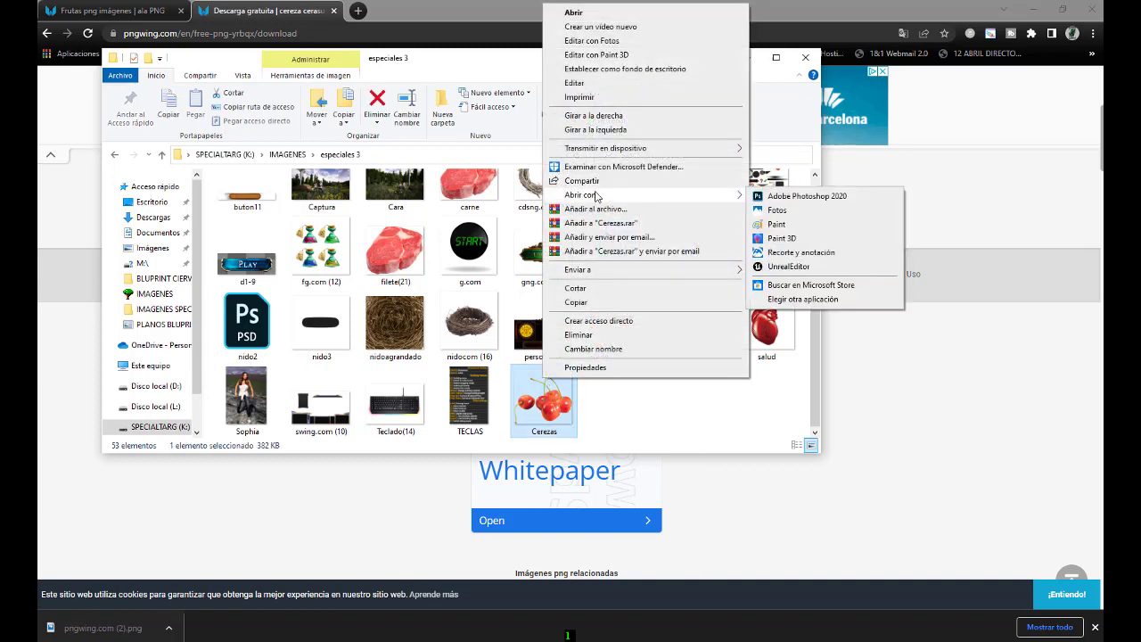
{"action": "left_click", "coordinate": [784, 196]}
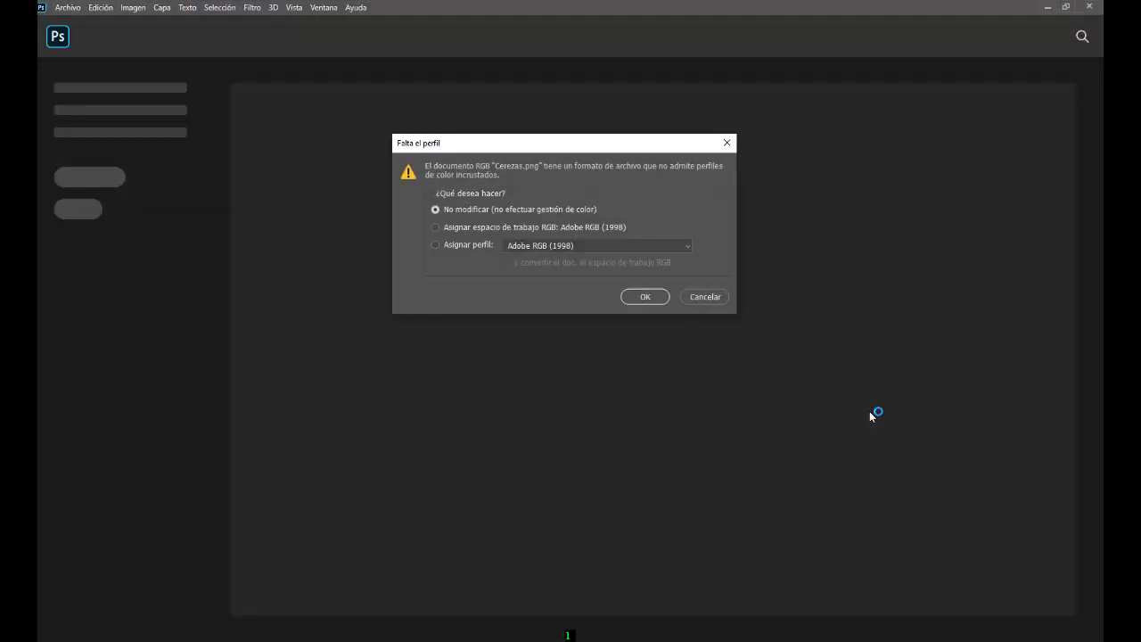
Accept the missing-profile prompt and close the recovered pngwing document without saving
{"action": "left_click", "coordinate": [649, 295]}
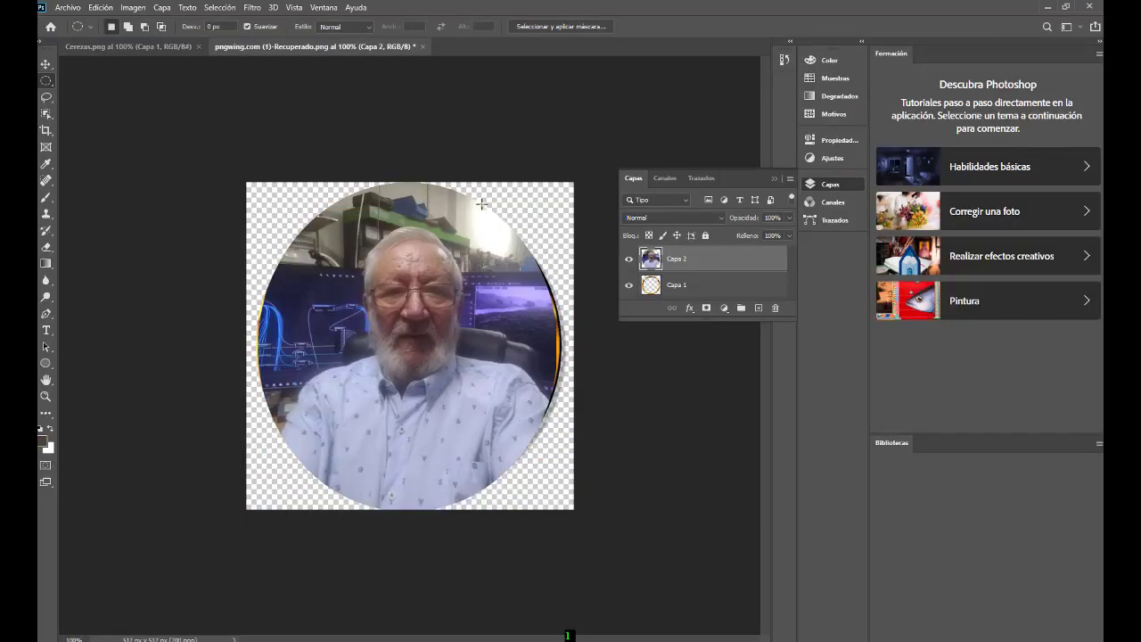
{"action": "left_click", "coordinate": [155, 46]}
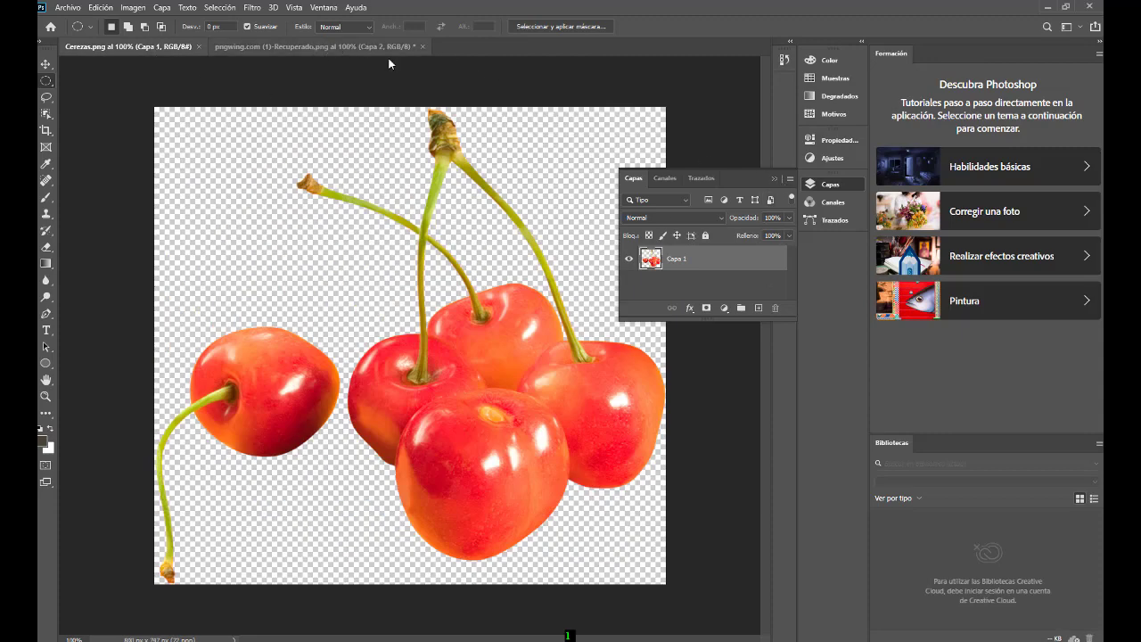
{"action": "left_click", "coordinate": [424, 45]}
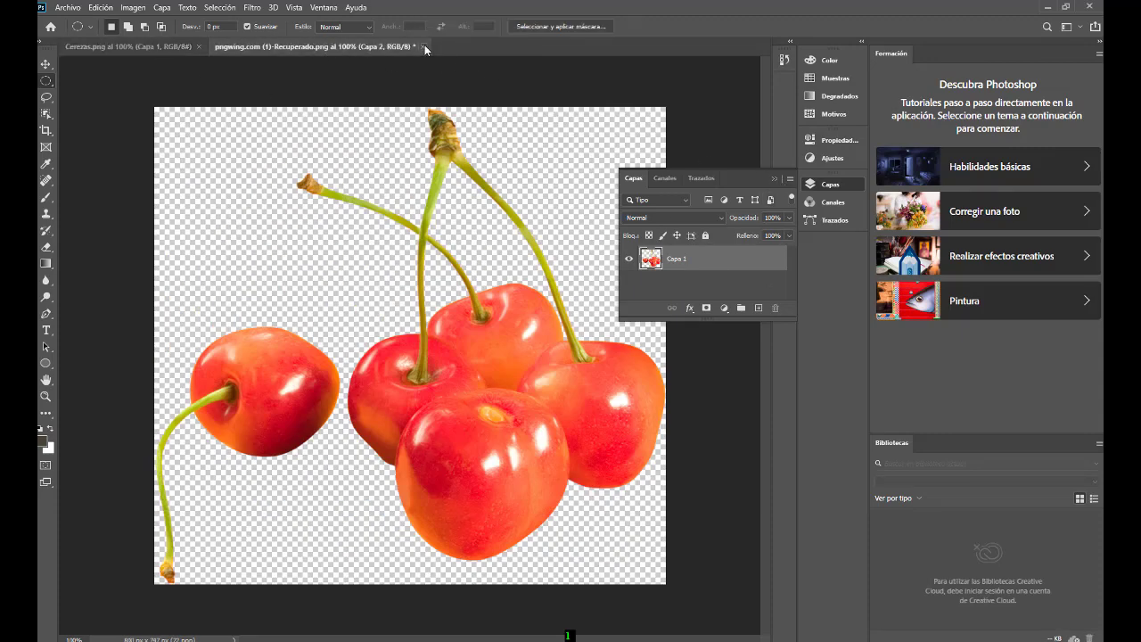
{"action": "left_click", "coordinate": [516, 246]}
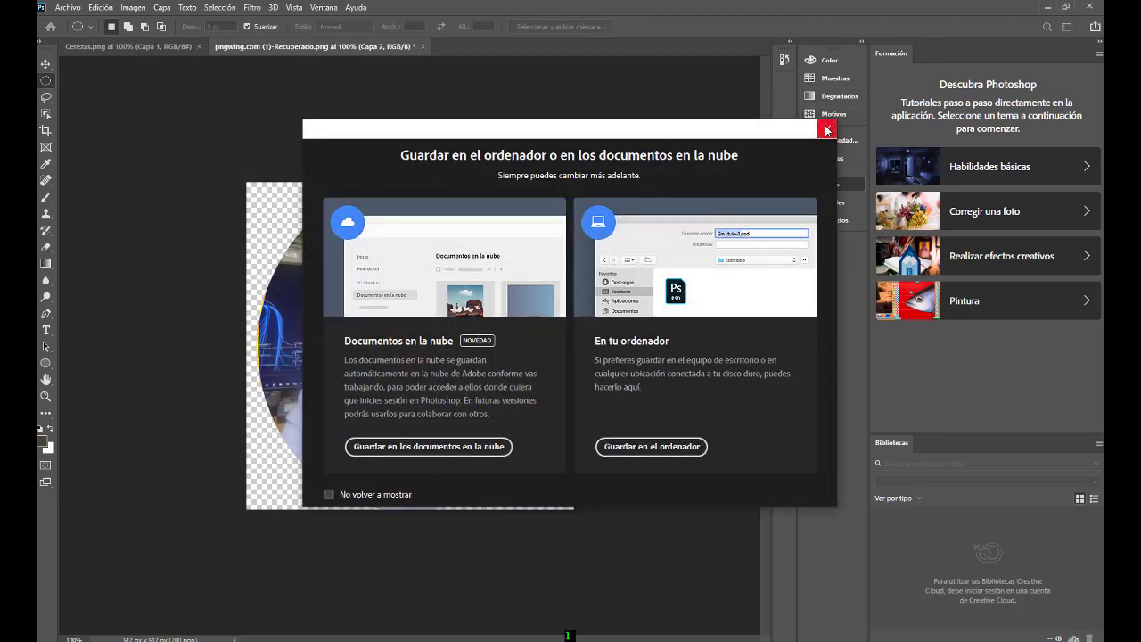
{"action": "left_click", "coordinate": [826, 129]}
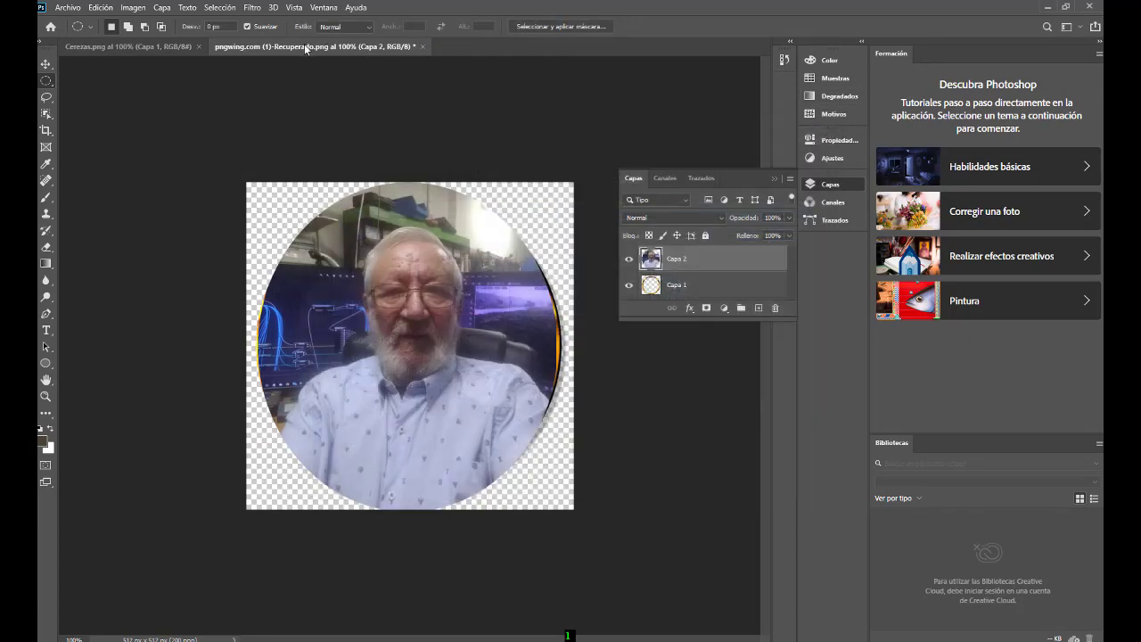
{"action": "left_click", "coordinate": [423, 46]}
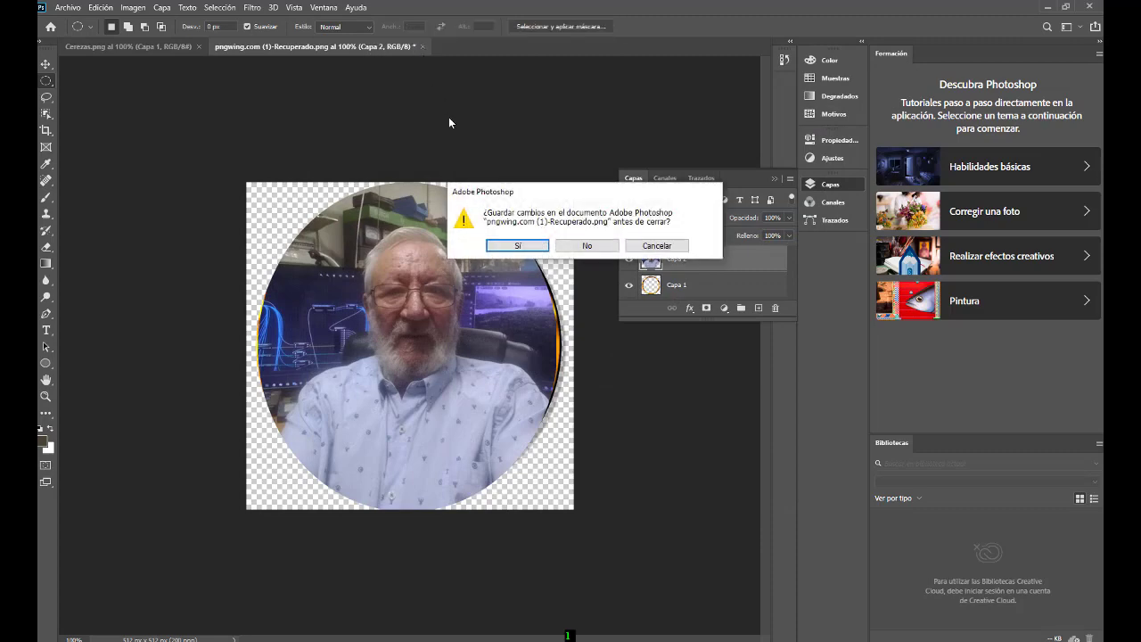
{"action": "left_click", "coordinate": [588, 249]}
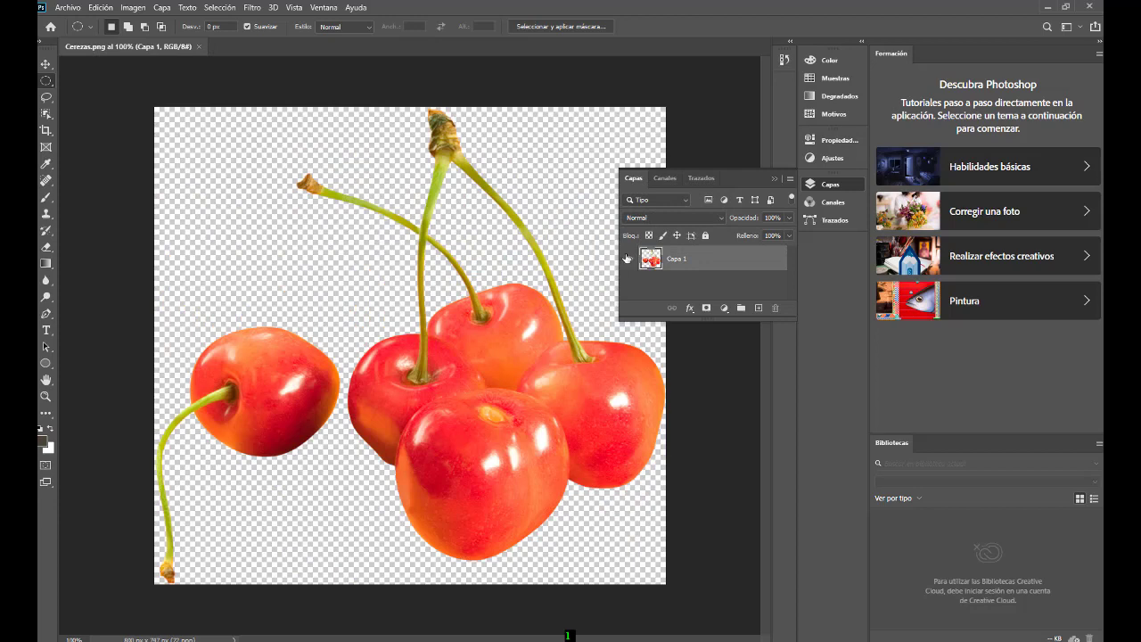
Hide the Layers panel and bring up the Archivo > Abrir file browser
{"action": "left_click", "coordinate": [773, 178]}
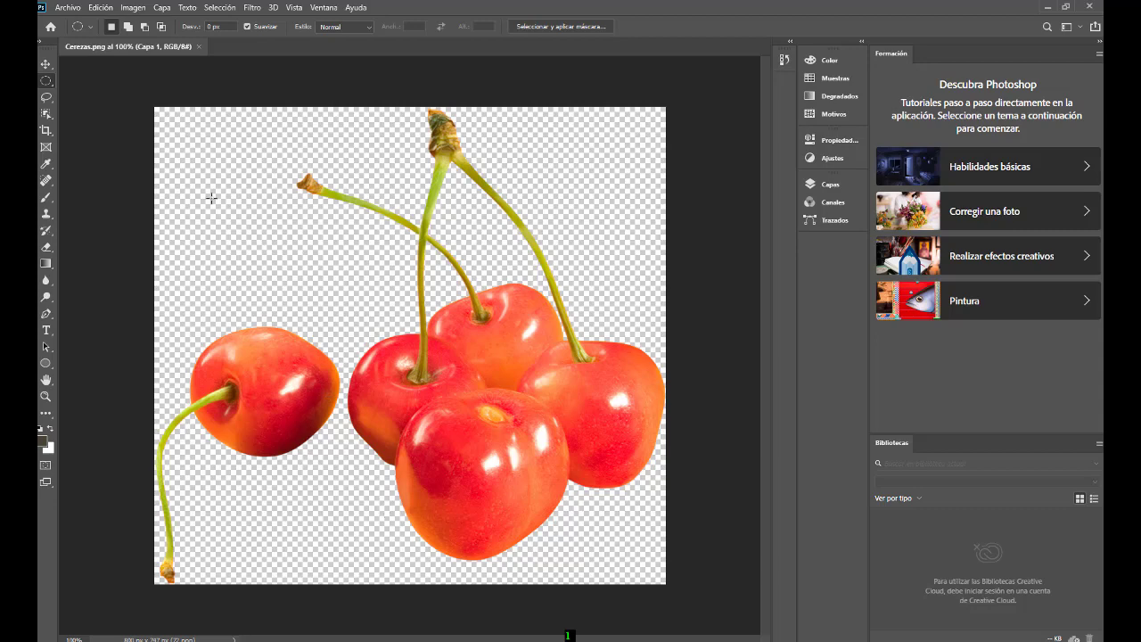
{"action": "left_click", "coordinate": [66, 11]}
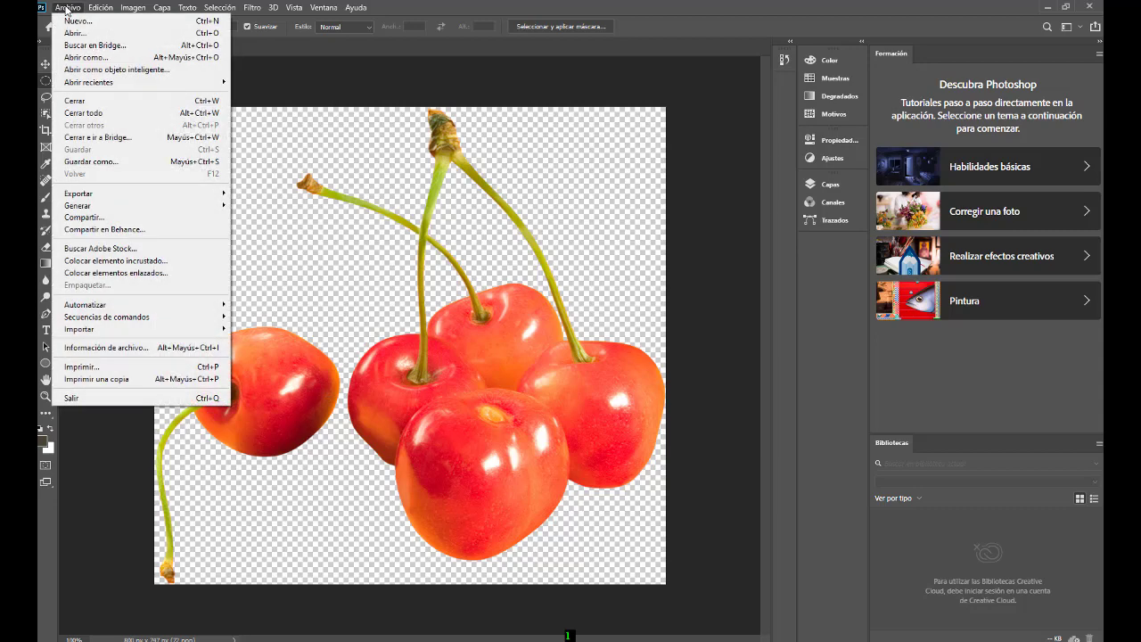
{"action": "left_click", "coordinate": [76, 32]}
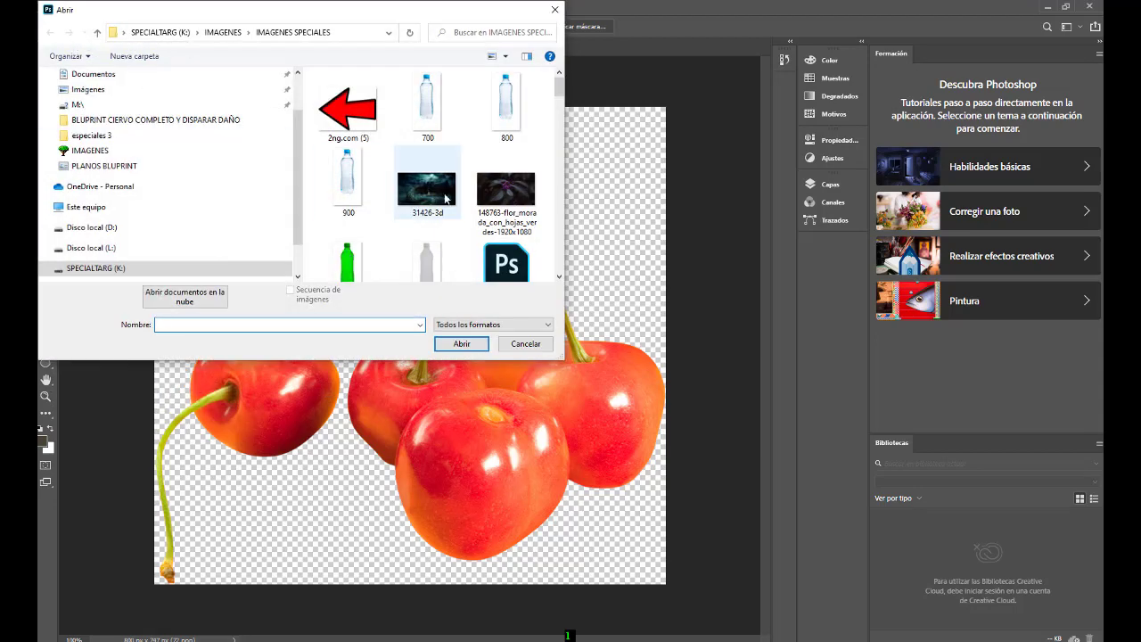
Scroll through the Abrir dialog's files and enlarge it to show more thumbnails
{"action": "scroll", "coordinate": [446, 226], "scroll_direction": "down", "scroll_amount": 1}
{"action": "scroll", "coordinate": [446, 226], "scroll_direction": "down", "scroll_amount": 5}
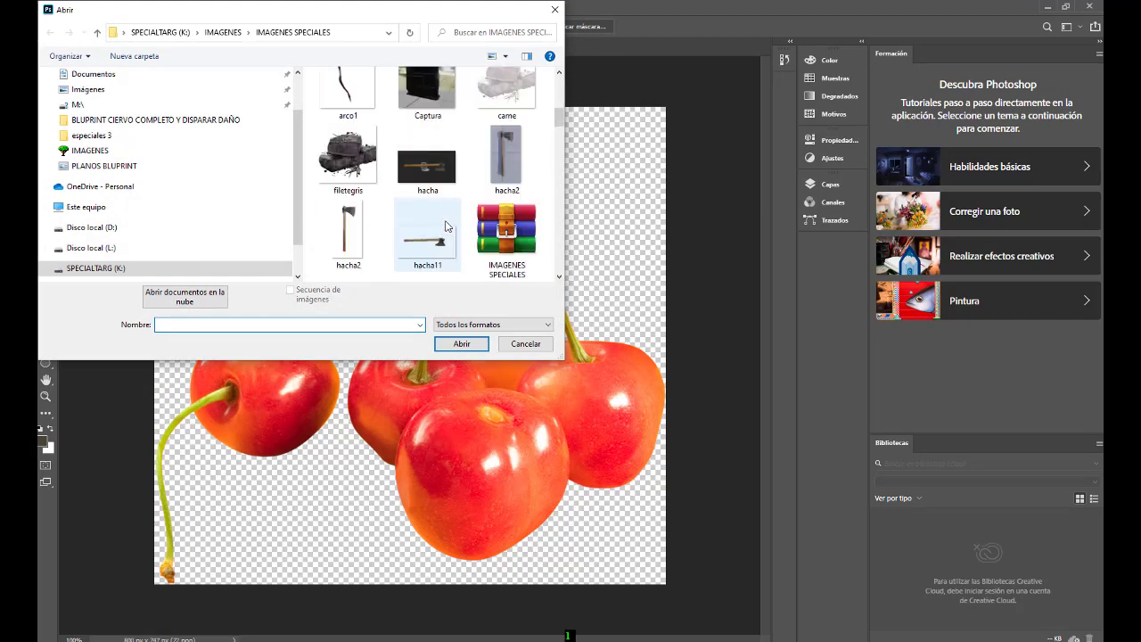
{"action": "scroll", "coordinate": [445, 226], "scroll_direction": "up", "scroll_amount": 1}
{"action": "scroll", "coordinate": [445, 227], "scroll_direction": "down", "scroll_amount": 3}
{"action": "scroll", "coordinate": [446, 227], "scroll_direction": "down", "scroll_amount": 2}
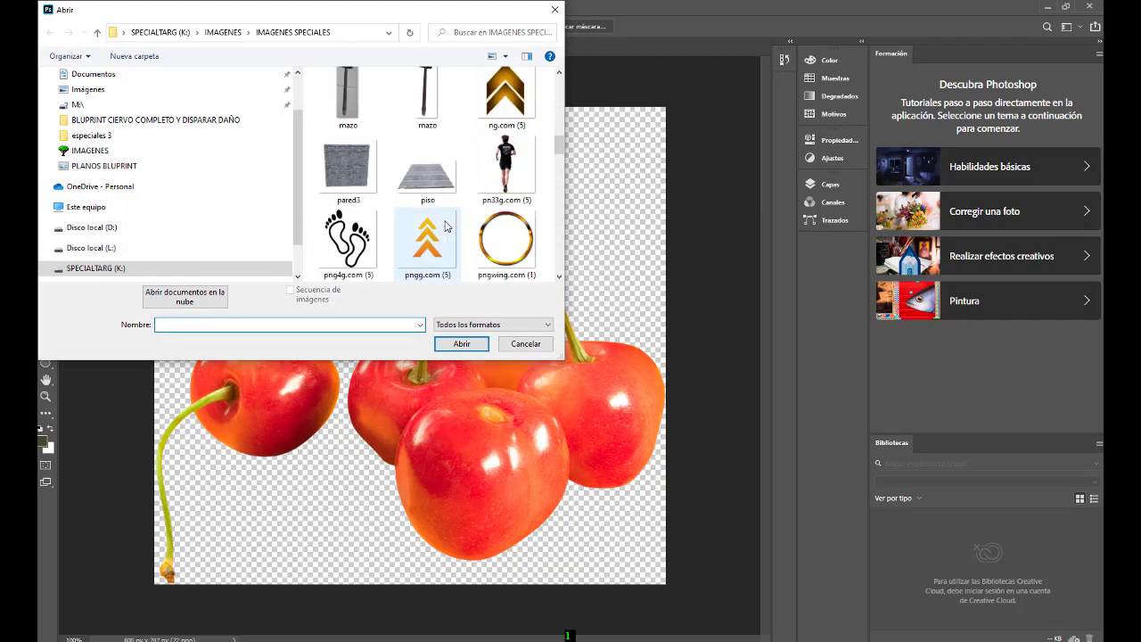
{"action": "scroll", "coordinate": [445, 226], "scroll_direction": "down", "scroll_amount": 3}
{"action": "scroll", "coordinate": [445, 226], "scroll_direction": "down", "scroll_amount": 2}
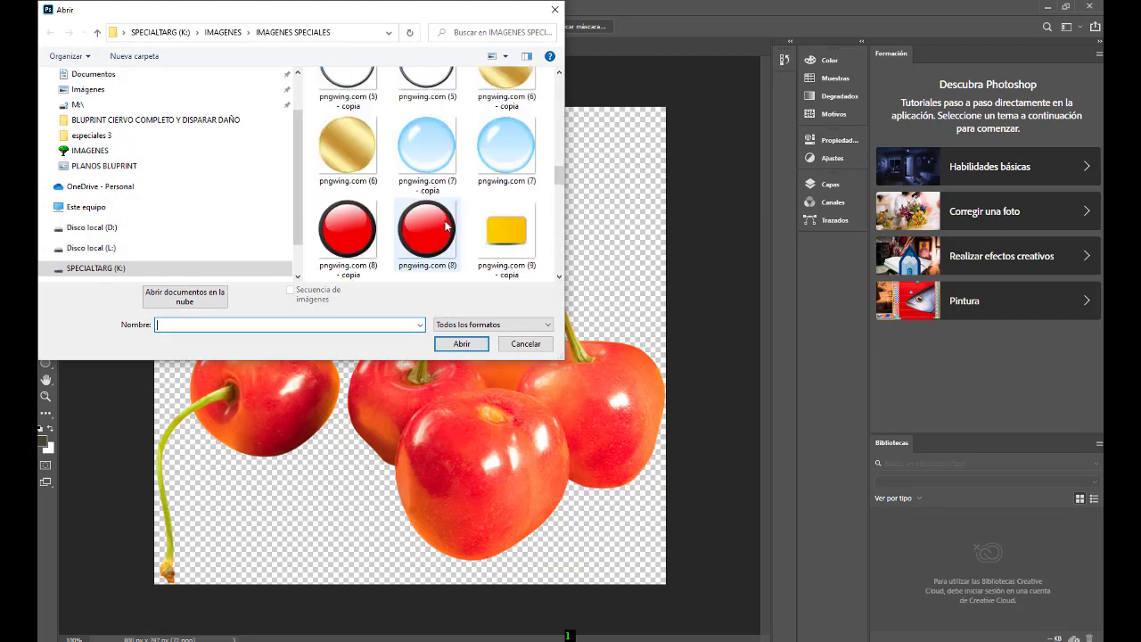
{"action": "scroll", "coordinate": [446, 226], "scroll_direction": "down", "scroll_amount": 2}
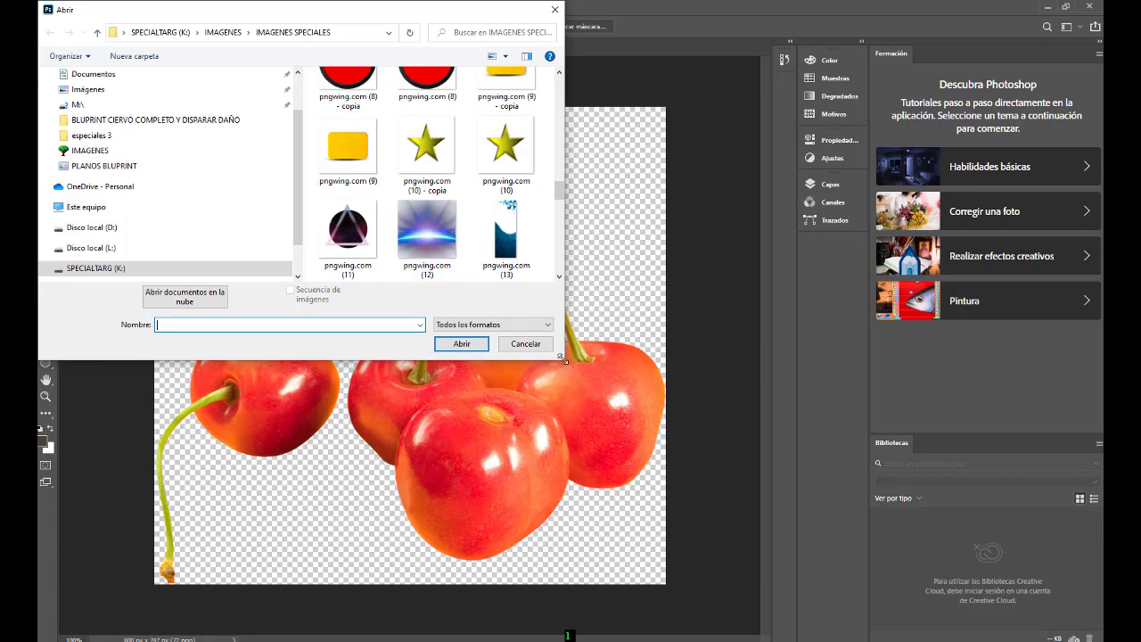
{"action": "left_click_drag", "start_coordinate": [564, 360], "coordinate": [923, 639]}
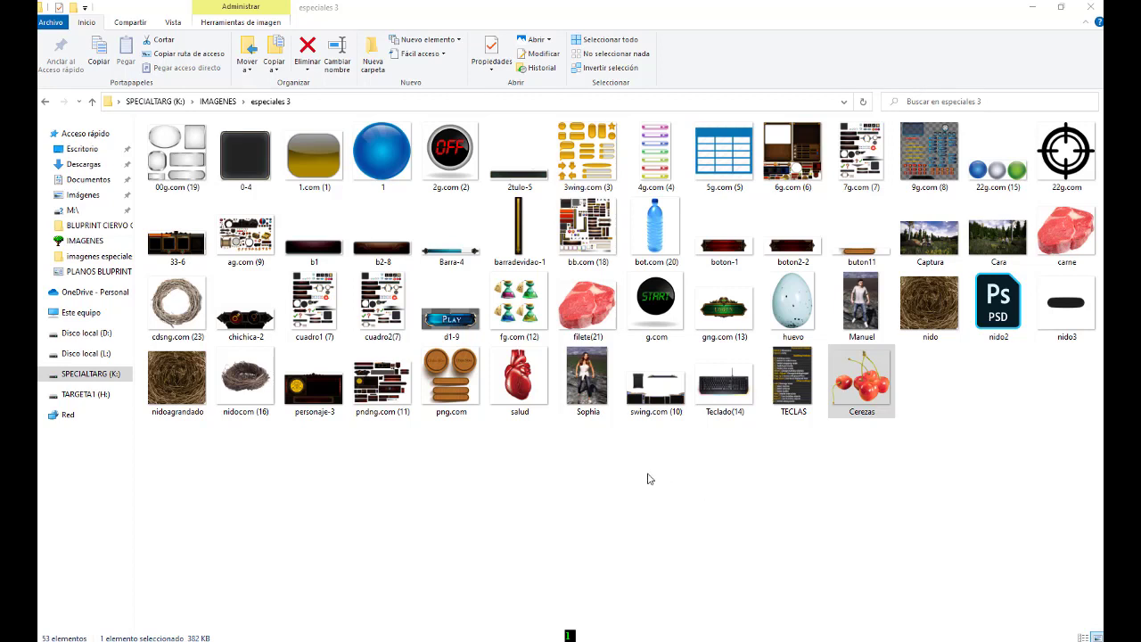
From File Explorer, open pndng.com (11).png with Adobe Photoshop 2020 via Abrir con
{"action": "left_click_drag", "start_coordinate": [561, 458], "coordinate": [621, 484]}
{"action": "right_click", "coordinate": [621, 484]}
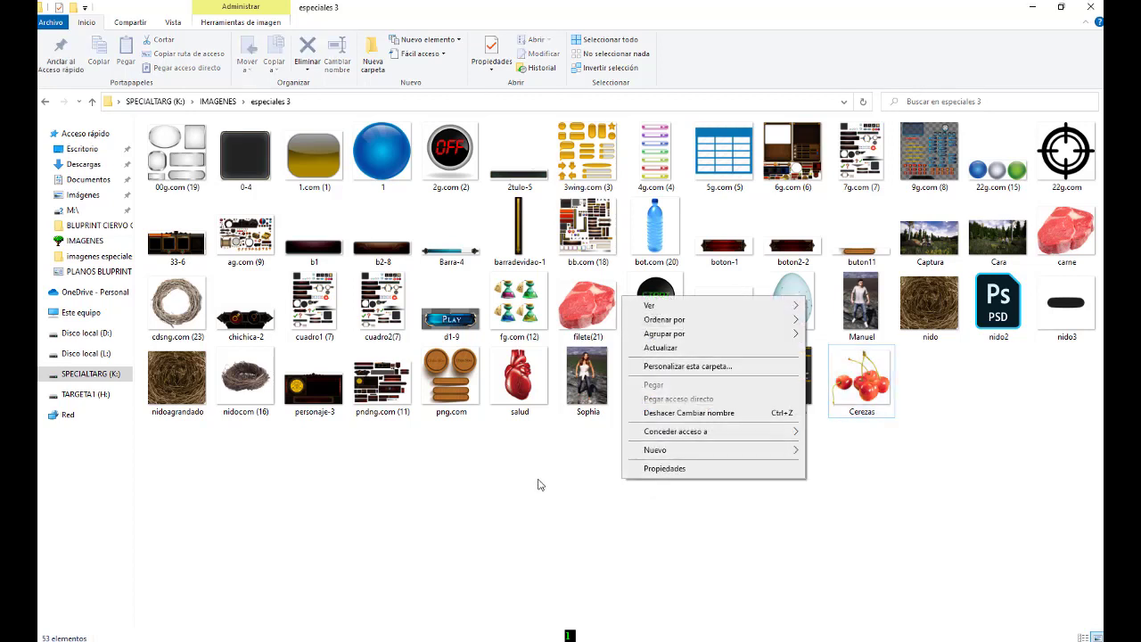
{"action": "left_click", "coordinate": [538, 484]}
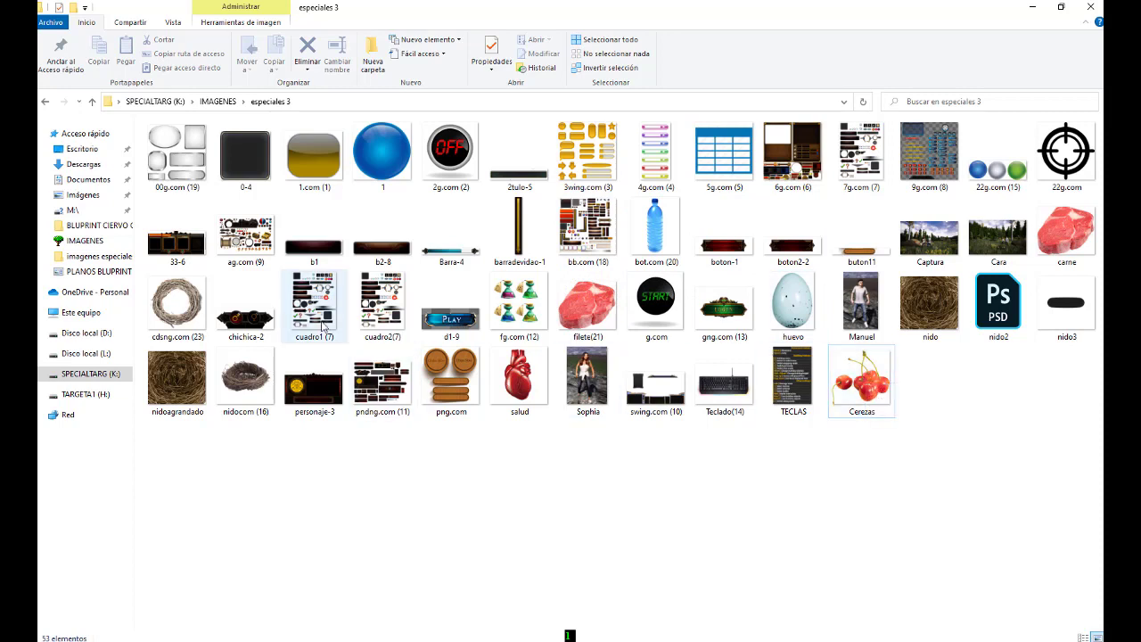
{"action": "left_click", "coordinate": [378, 374]}
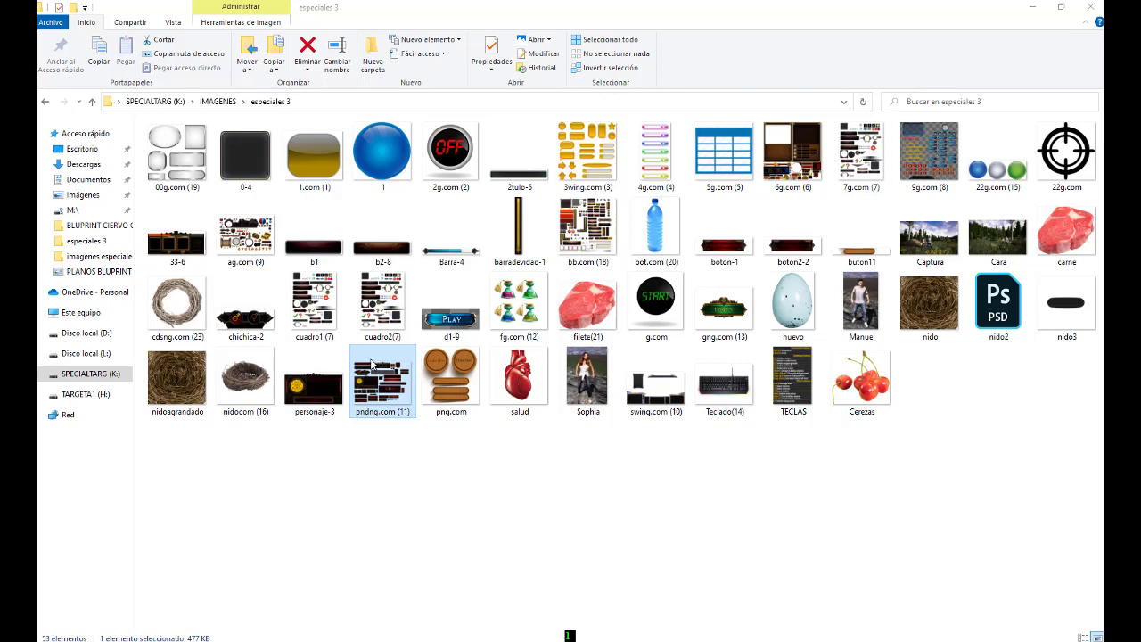
{"action": "right_click", "coordinate": [372, 364]}
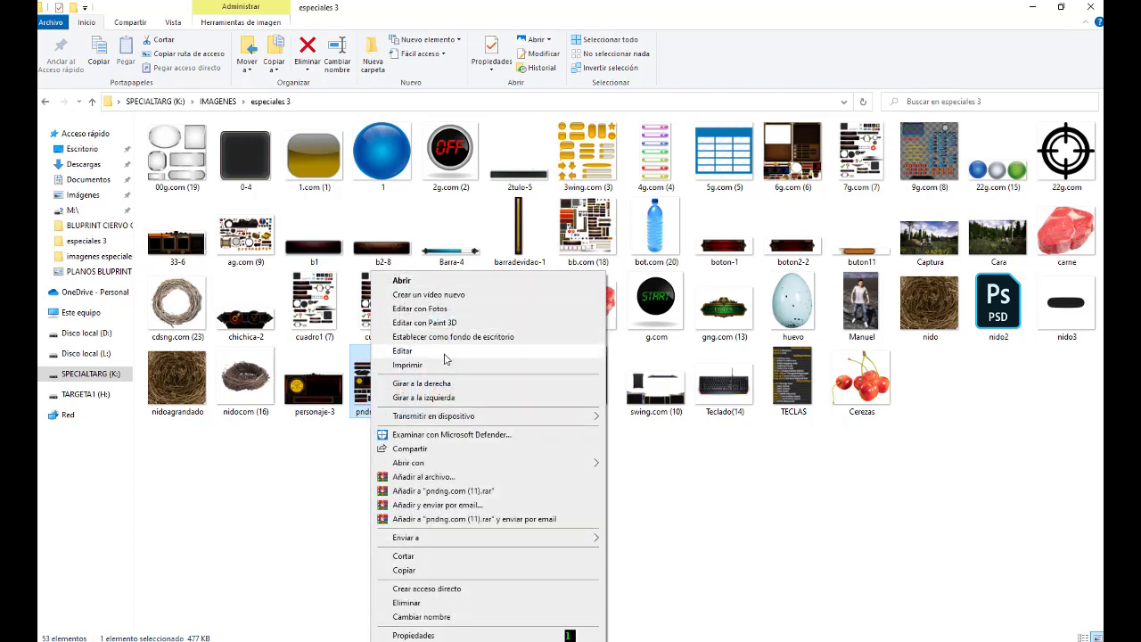
{"action": "mouse_move", "coordinate": [419, 465]}
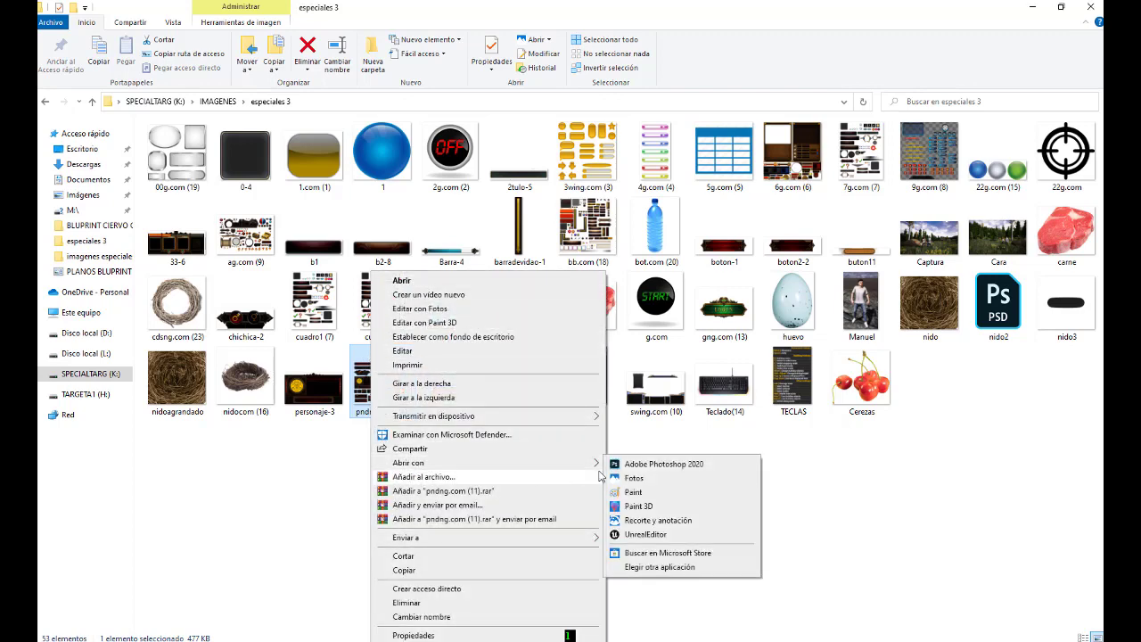
{"action": "left_click", "coordinate": [669, 466]}
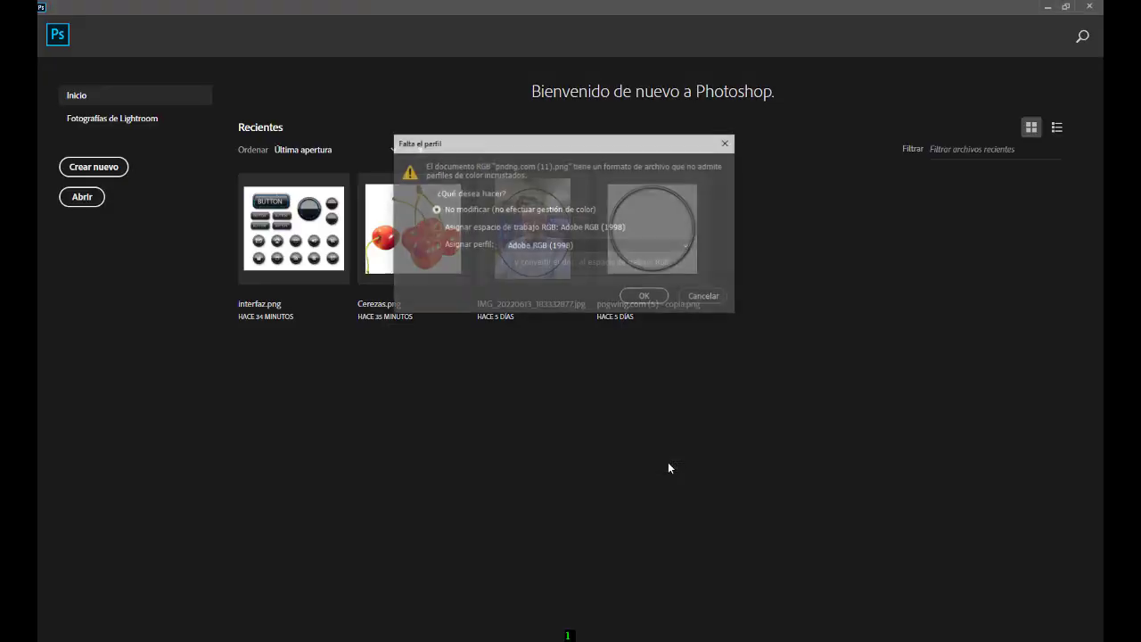
Open the pndng.com (11) sheet with its colour profile left unchanged ('No modificar')
{"action": "left_click", "coordinate": [642, 297]}
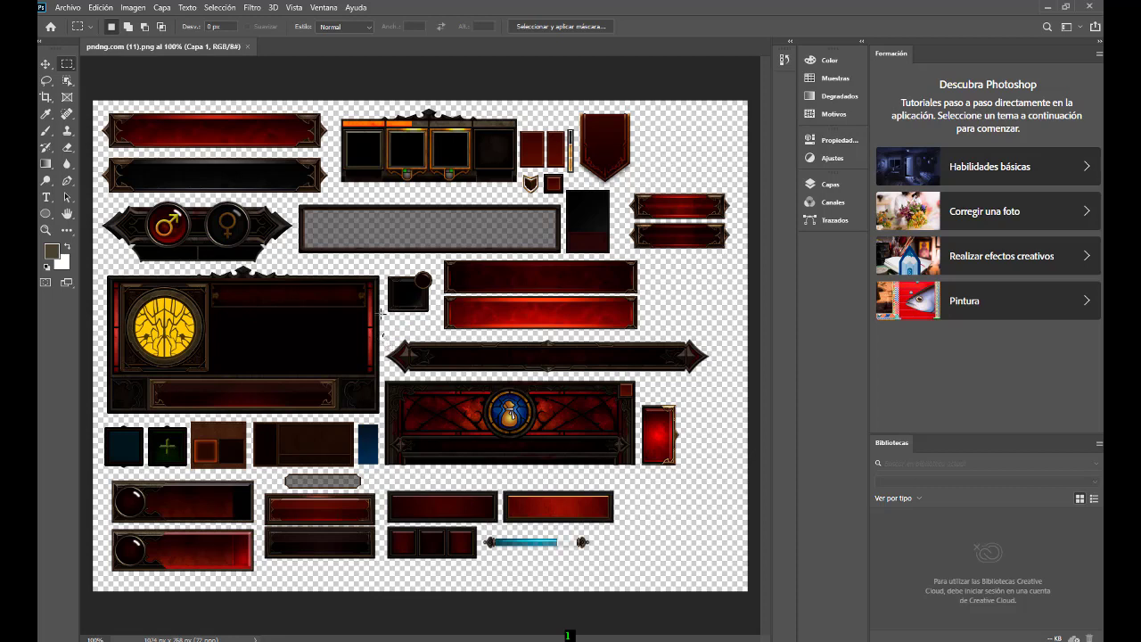
{"action": "left_click", "coordinate": [66, 68]}
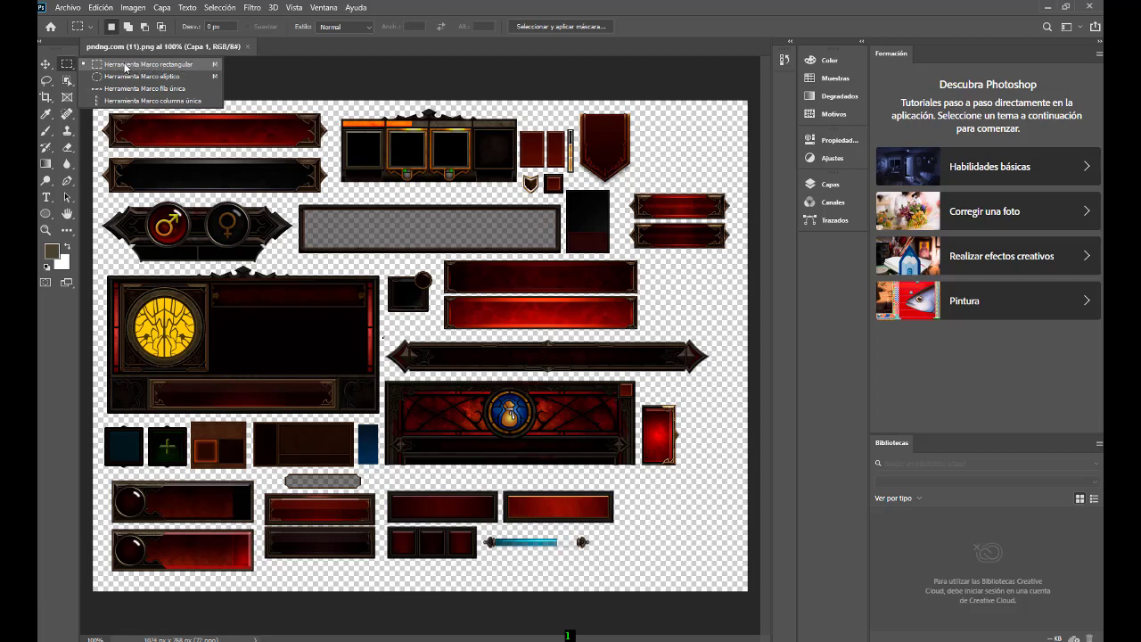
Draw a rectangular marquee around the long pointed bar frame, about 522×74 px
{"action": "left_click", "coordinate": [125, 67]}
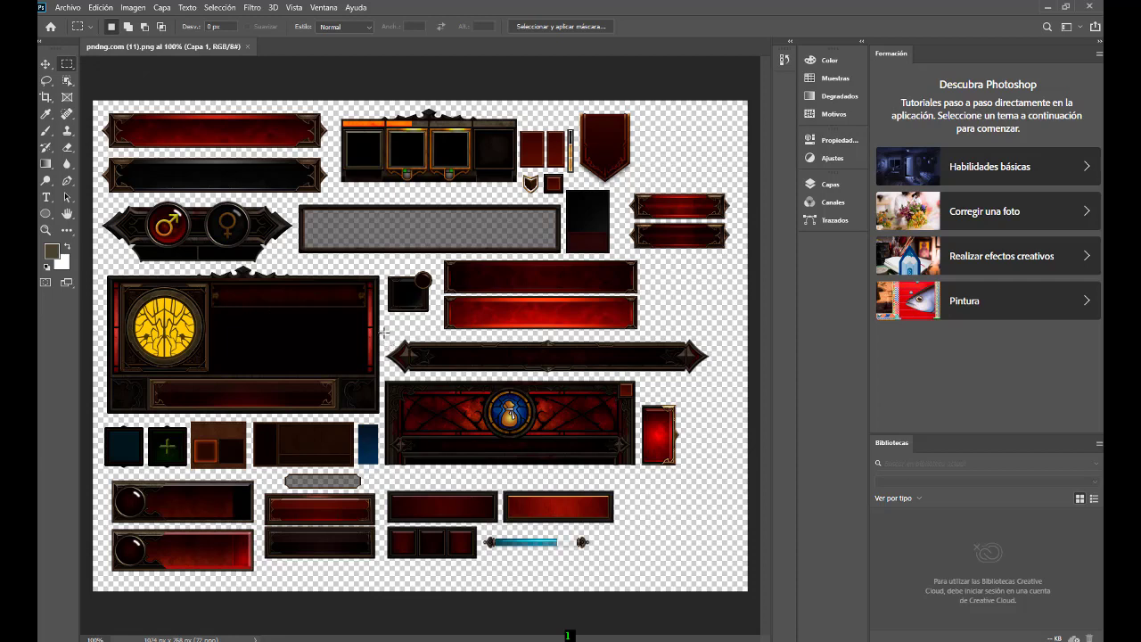
{"action": "left_click_drag", "start_coordinate": [381, 329], "coordinate": [443, 377]}
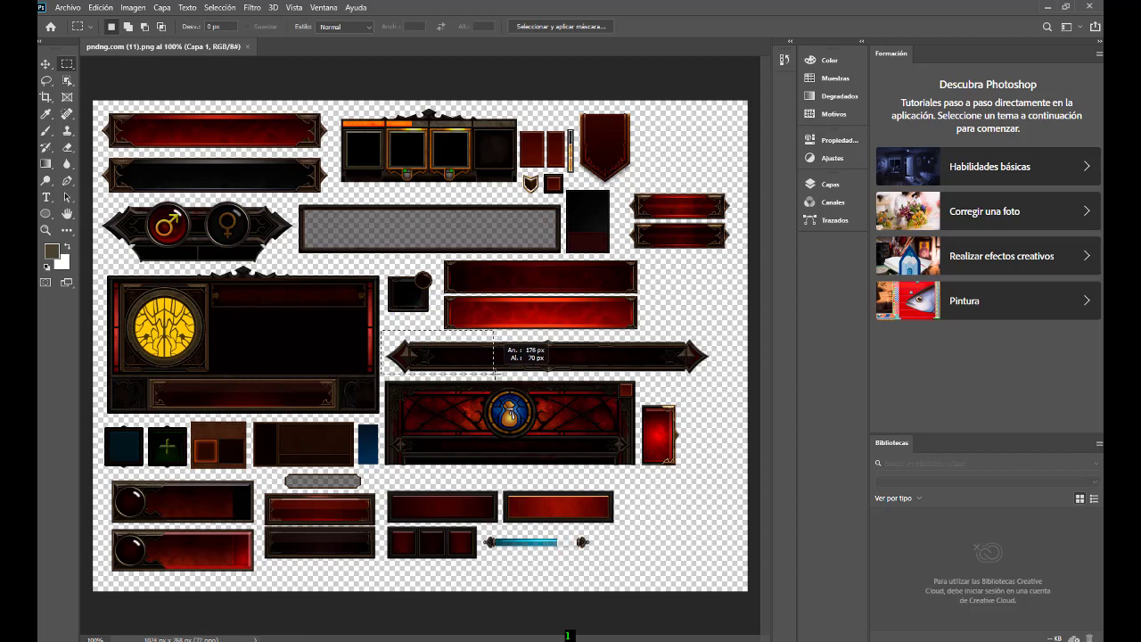
{"action": "left_click_drag", "start_coordinate": [419, 376], "coordinate": [714, 376]}
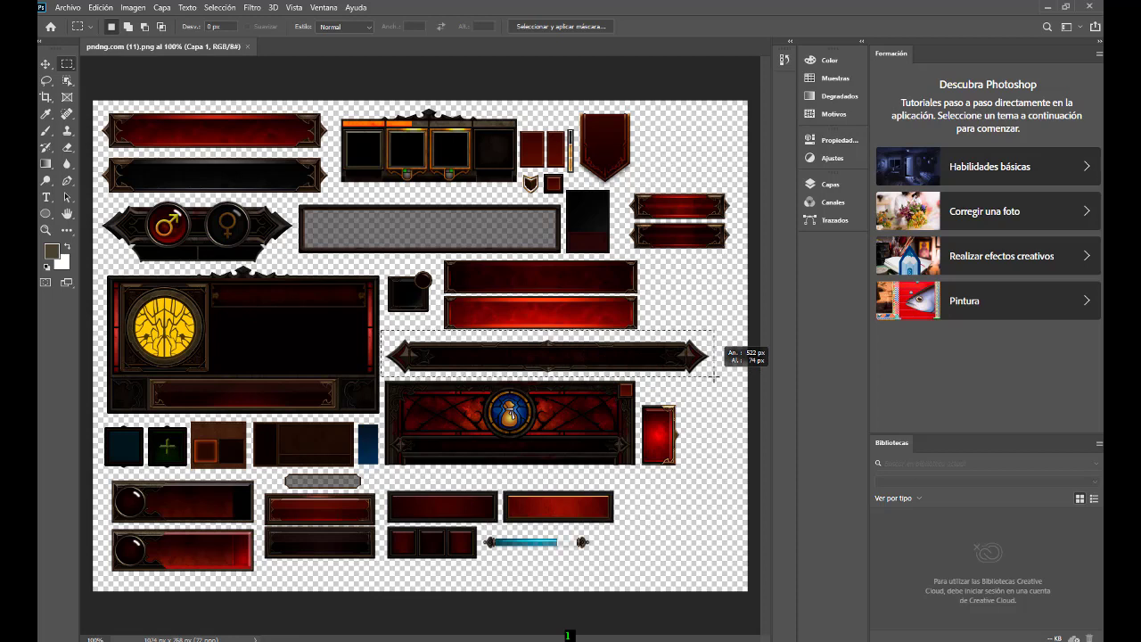
{"action": "left_click_drag", "start_coordinate": [714, 375], "coordinate": [714, 375]}
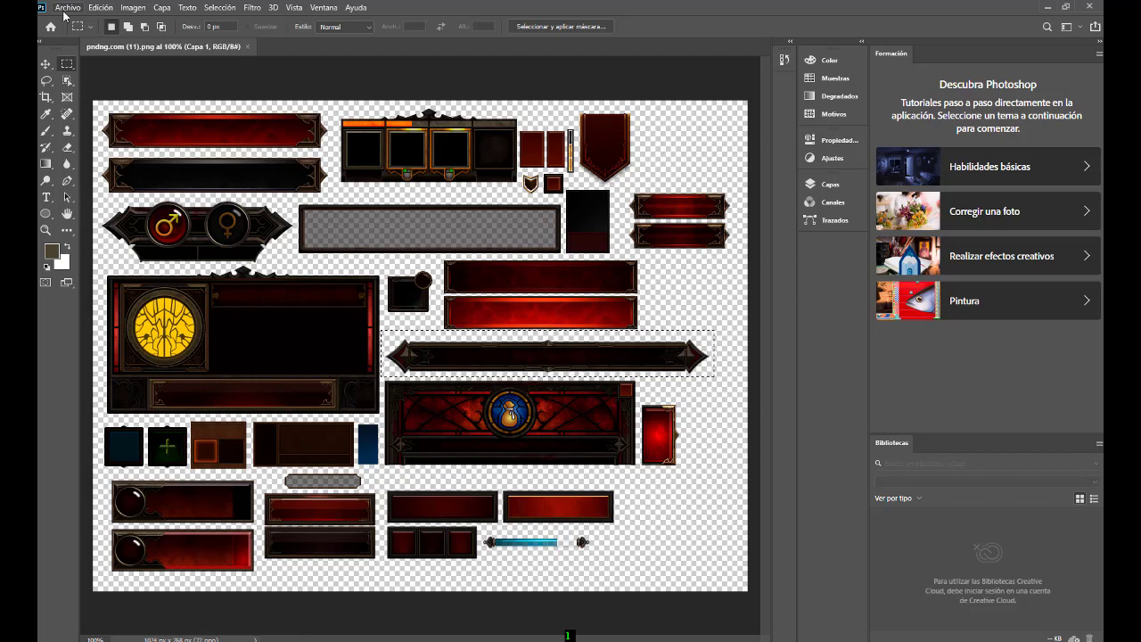
{"action": "left_click", "coordinate": [64, 10]}
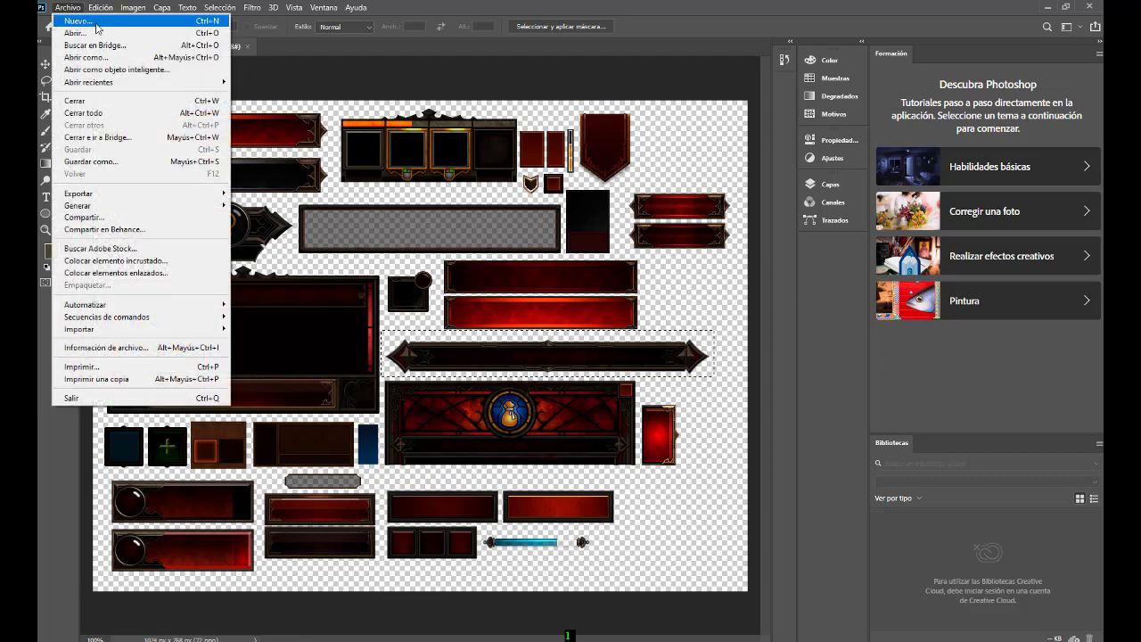
{"action": "left_click", "coordinate": [78, 24]}
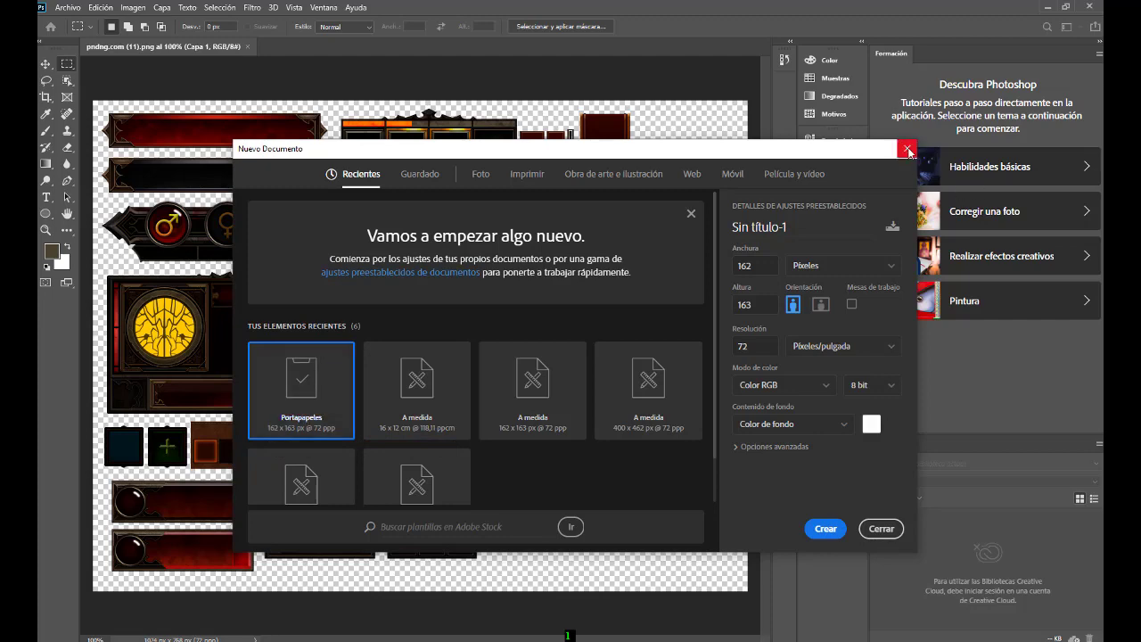
{"action": "left_click", "coordinate": [908, 150]}
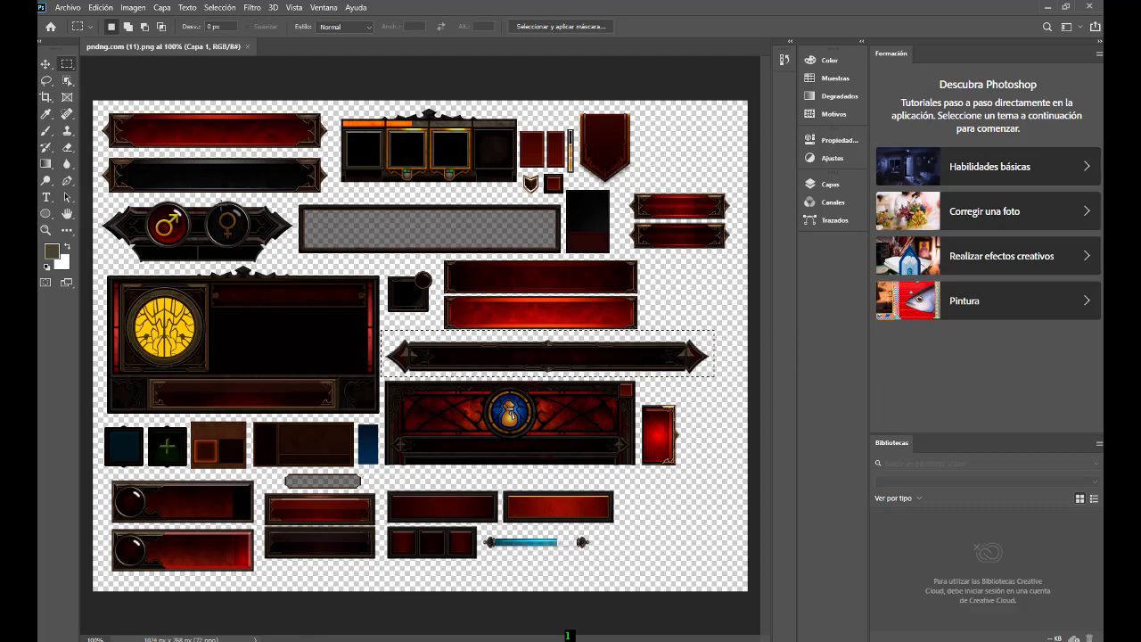
Copy the bar frame and start a new 508 × 55 px document from the Portapapeles preset
{"action": "left_click", "coordinate": [102, 10]}
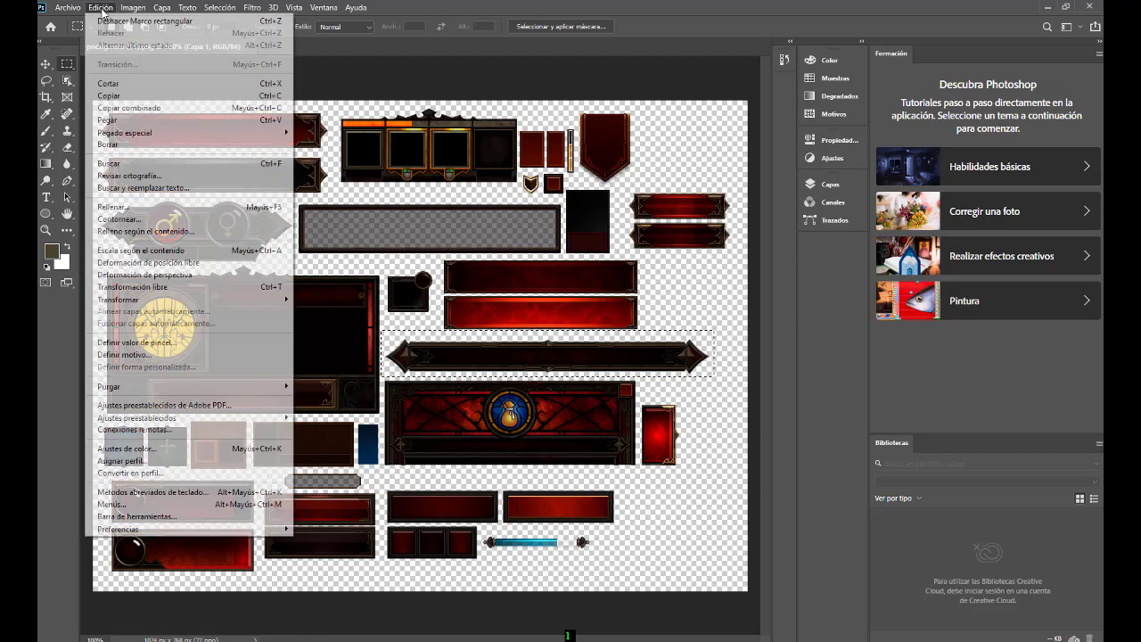
{"action": "left_click", "coordinate": [114, 104]}
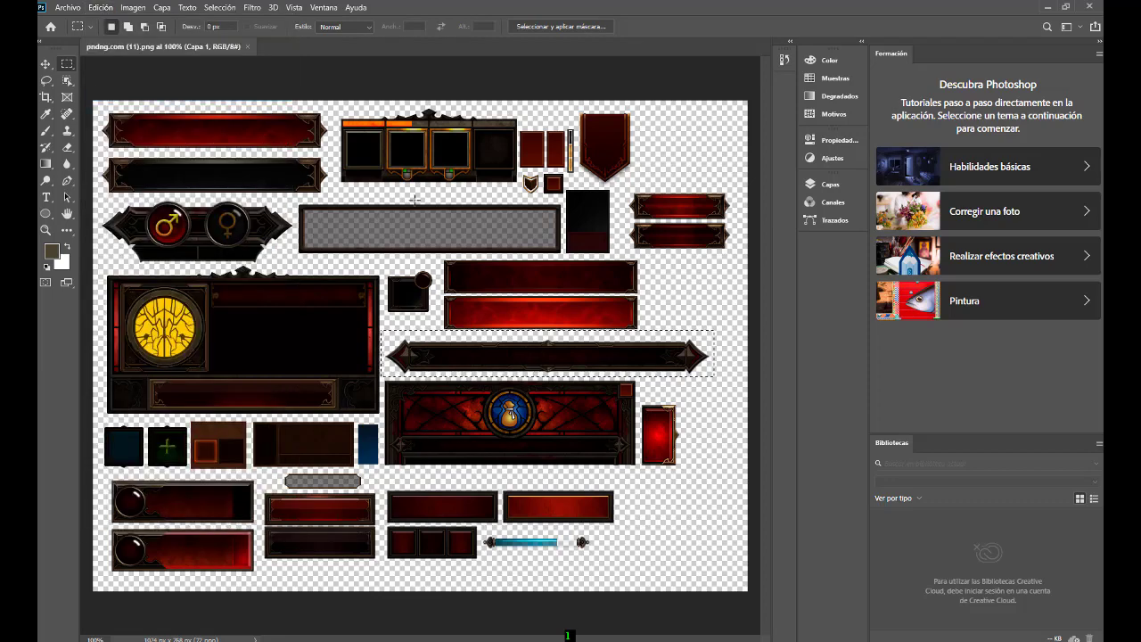
{"action": "left_click", "coordinate": [65, 10]}
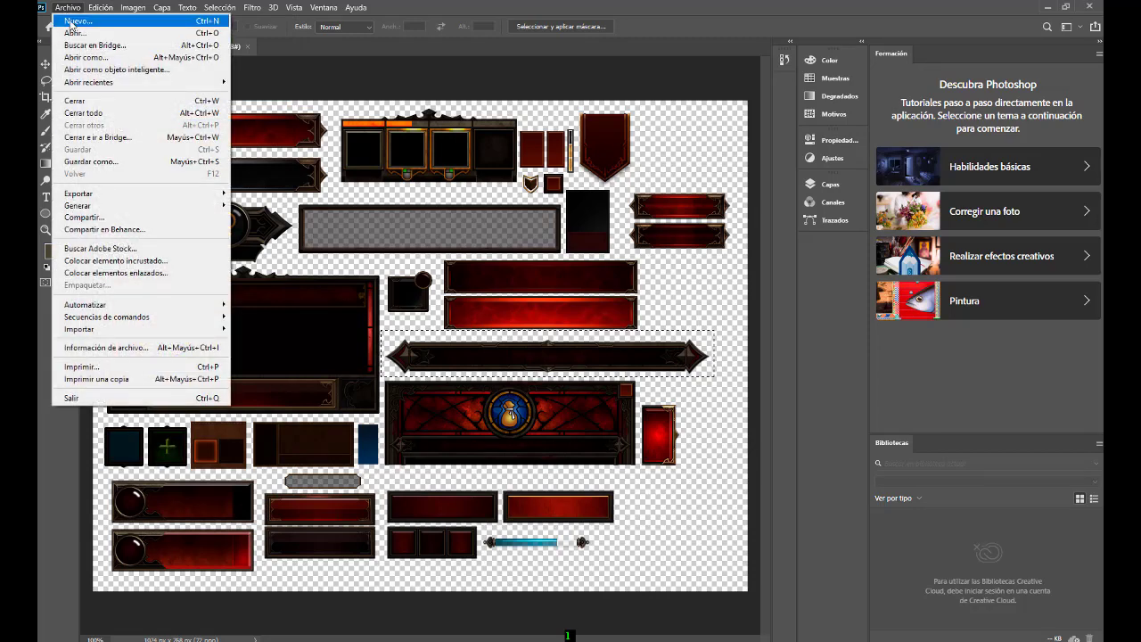
{"action": "left_click", "coordinate": [75, 21]}
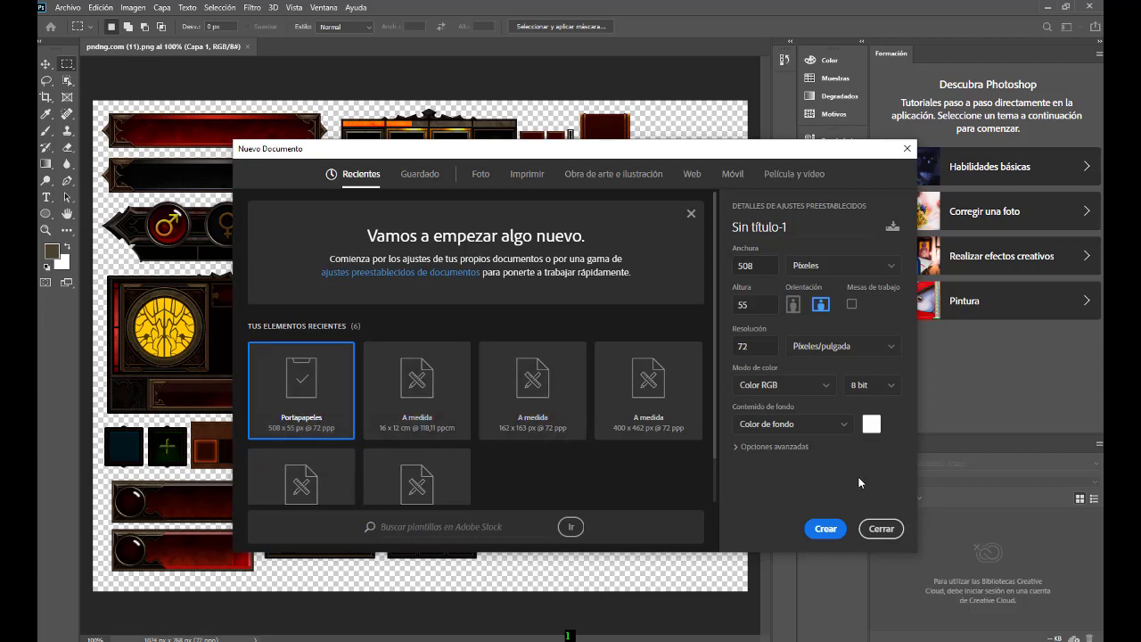
{"action": "left_click", "coordinate": [845, 429]}
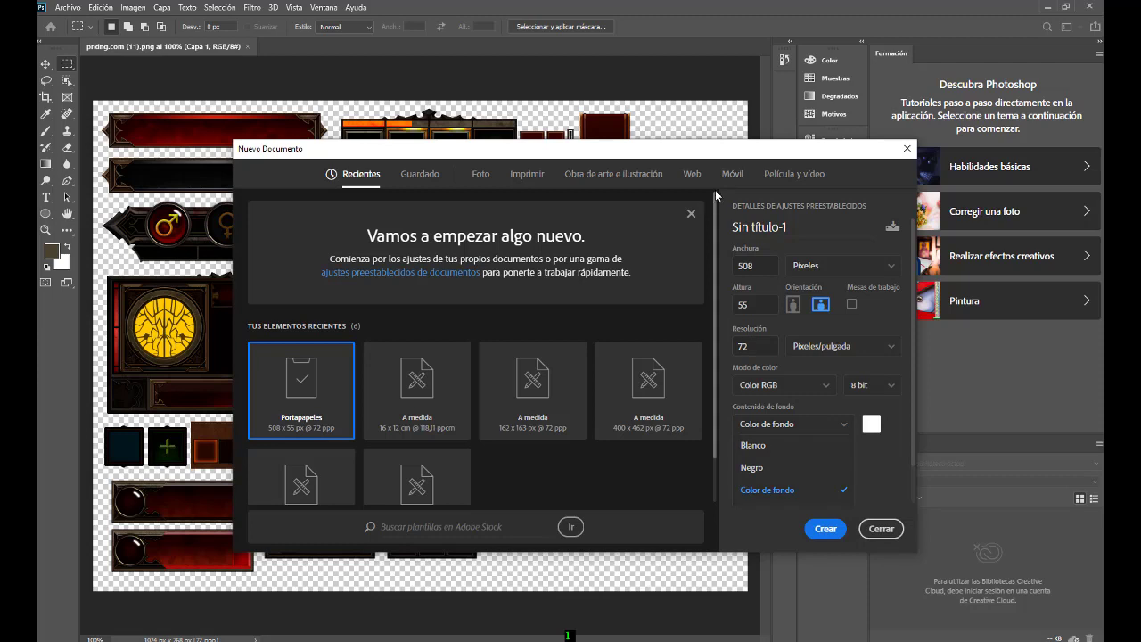
Set background content to Transparente and create the 508 × 55 px document
{"action": "mouse_move", "coordinate": [716, 418]}
{"action": "left_mouse_down"}
{"action": "mouse_move", "coordinate": [712, 318]}
{"action": "mouse_move", "coordinate": [700, 452]}
{"action": "left_mouse_up"}
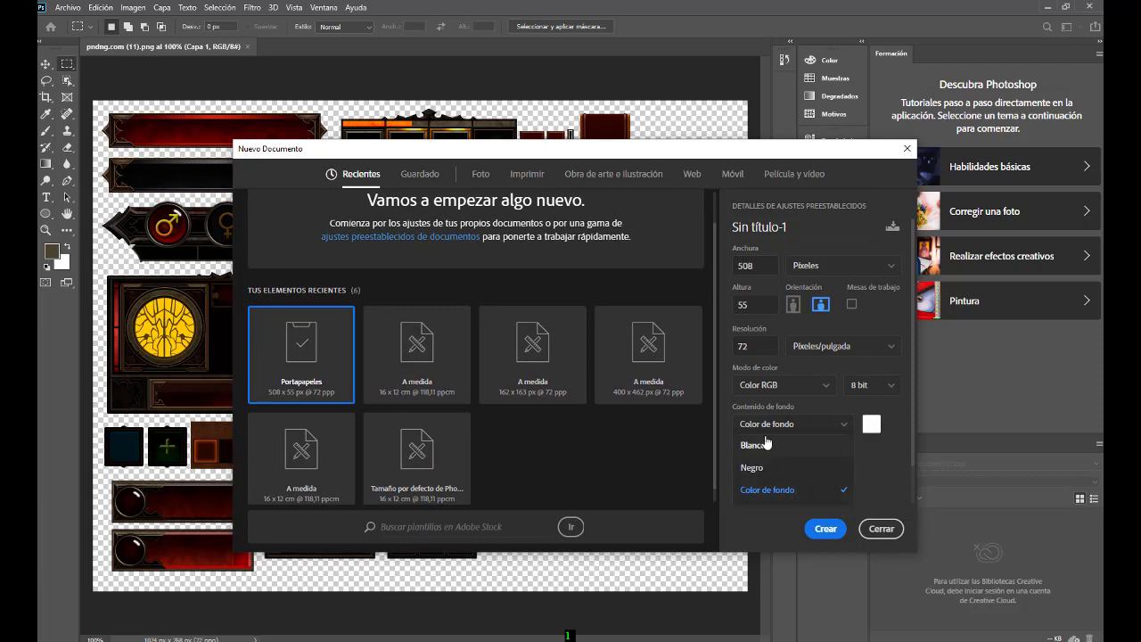
{"action": "scroll", "coordinate": [786, 454], "scroll_direction": "down", "scroll_amount": 1}
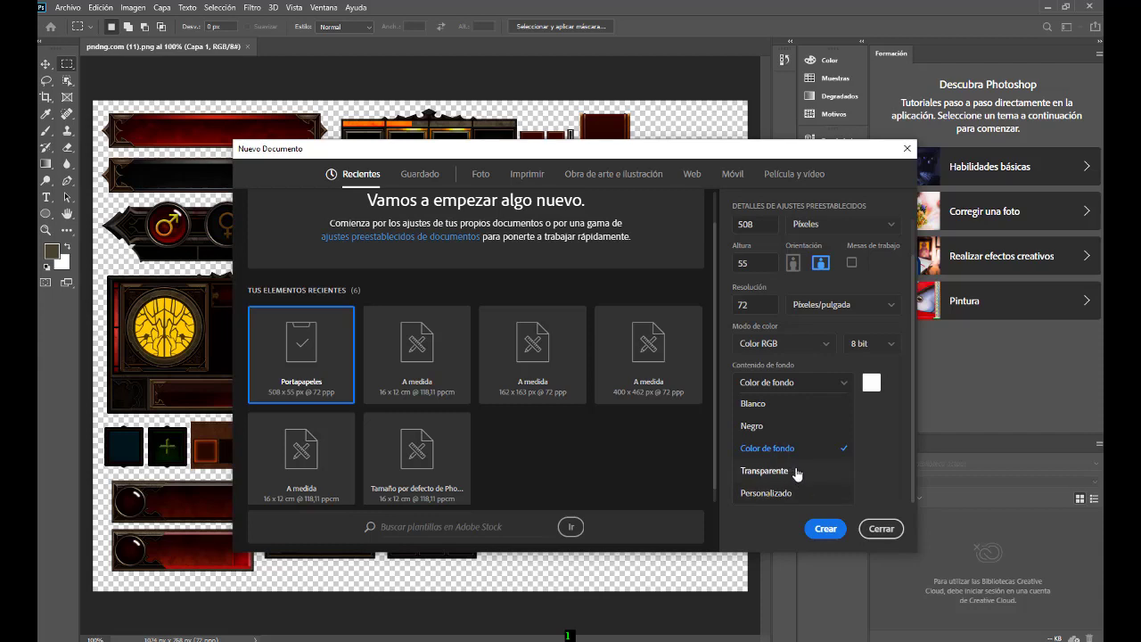
{"action": "left_click", "coordinate": [796, 471]}
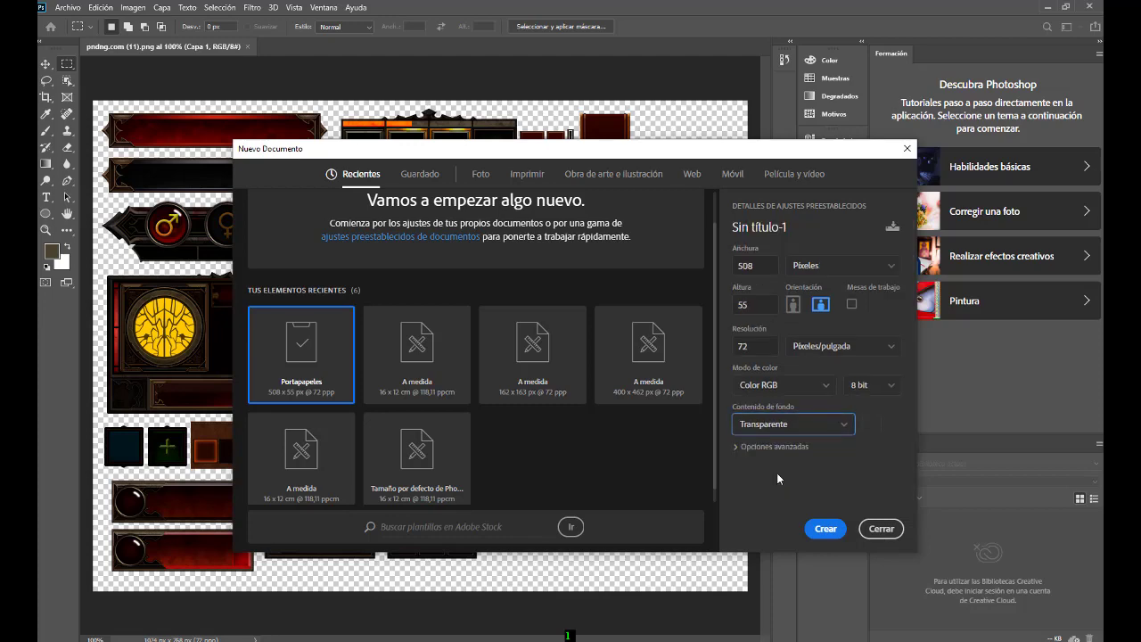
{"action": "left_click", "coordinate": [826, 529]}
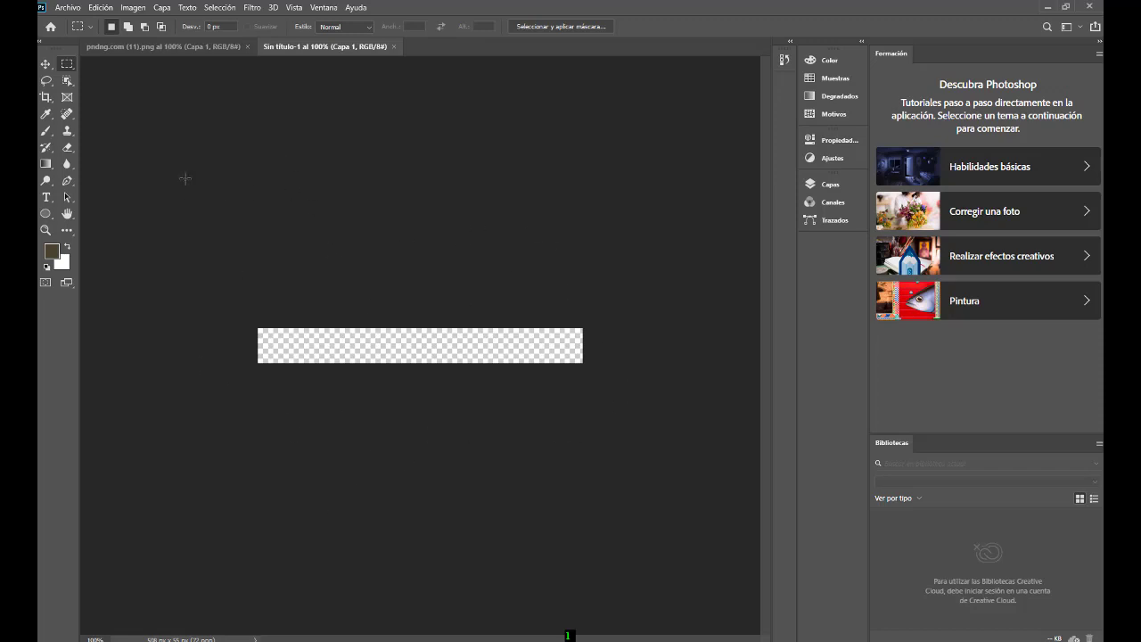
Paste the copied bar frame into the new Sin título-1 document
{"action": "left_click", "coordinate": [105, 11]}
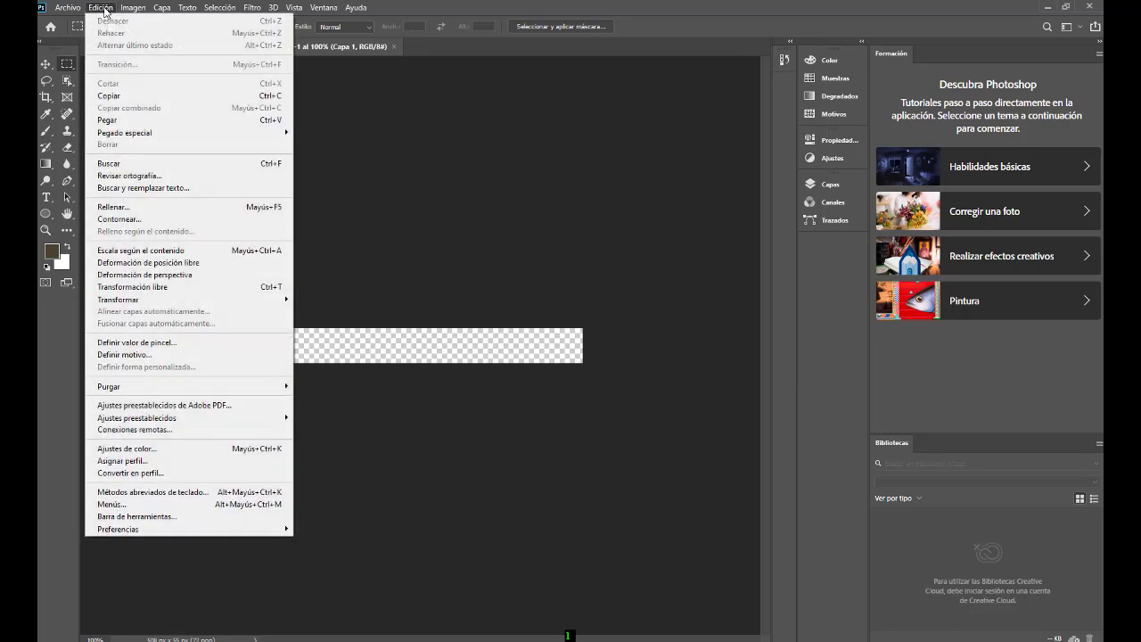
{"action": "left_click", "coordinate": [110, 121]}
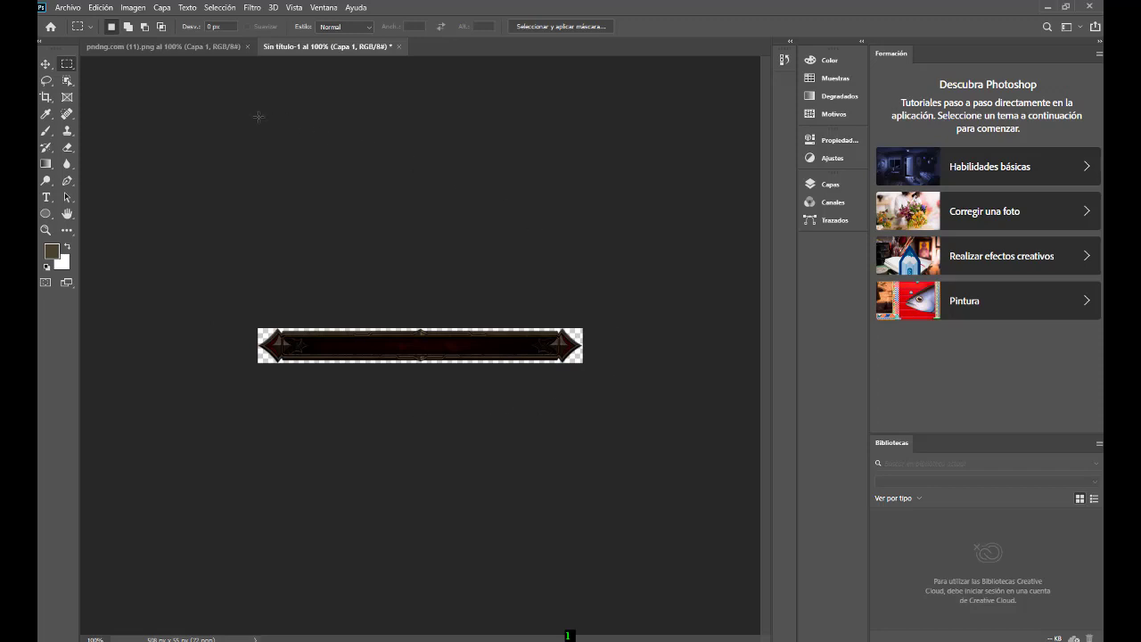
{"action": "left_click", "coordinate": [62, 9]}
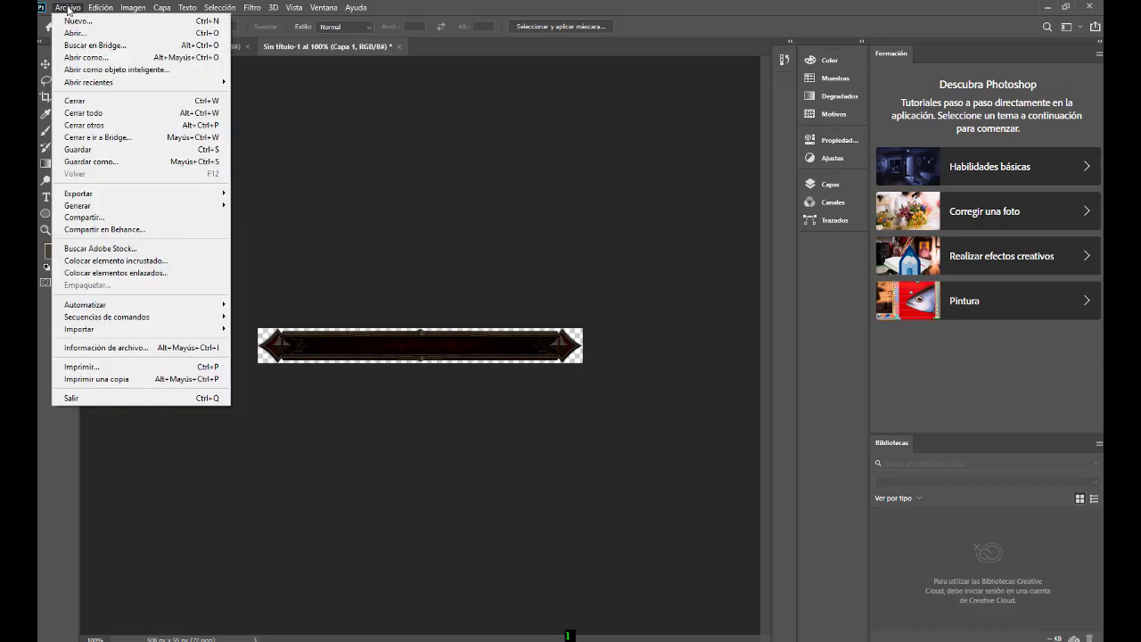
Save As to this computer in the imagenes especiales2 folder, with PNG as the format
{"action": "left_click", "coordinate": [105, 165]}
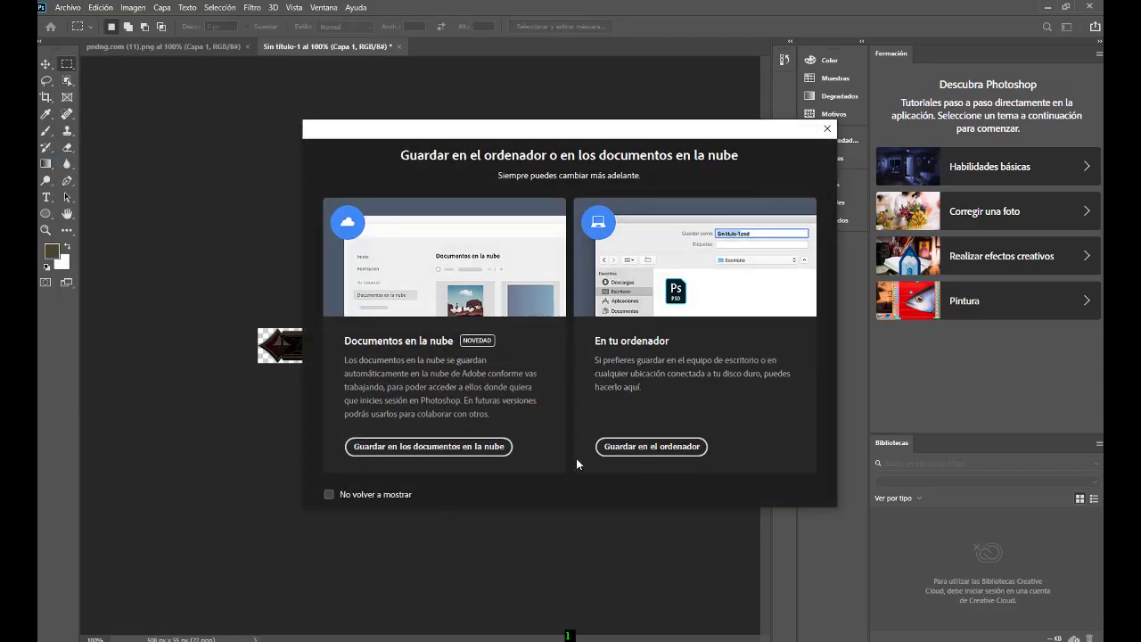
{"action": "left_click", "coordinate": [677, 446]}
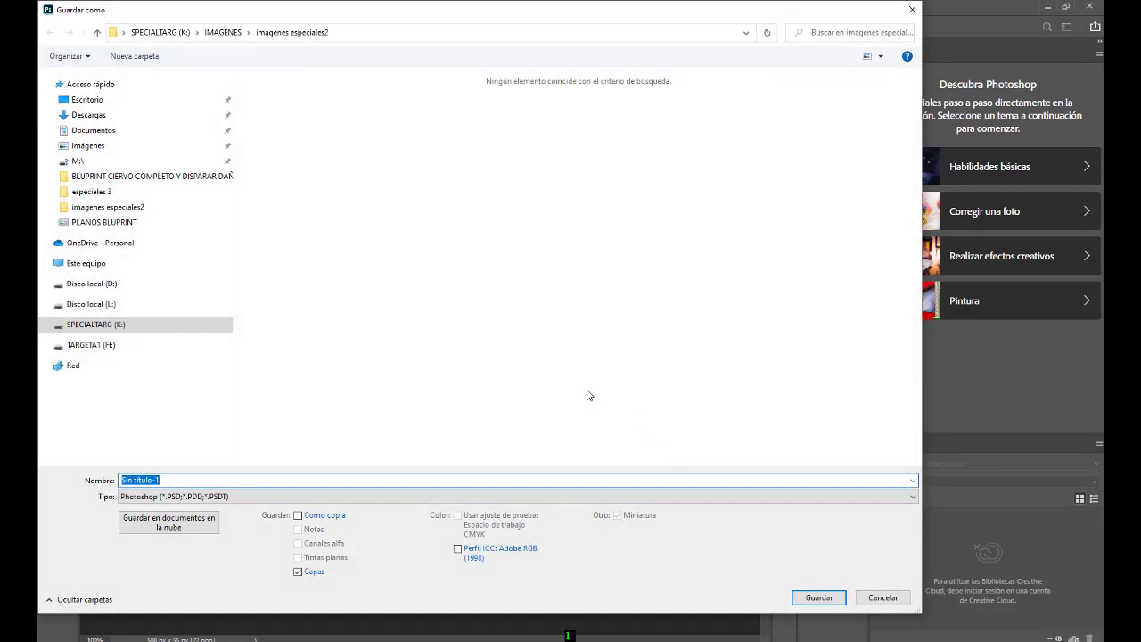
{"action": "left_click", "coordinate": [291, 34]}
{"action": "left_click", "coordinate": [914, 498]}
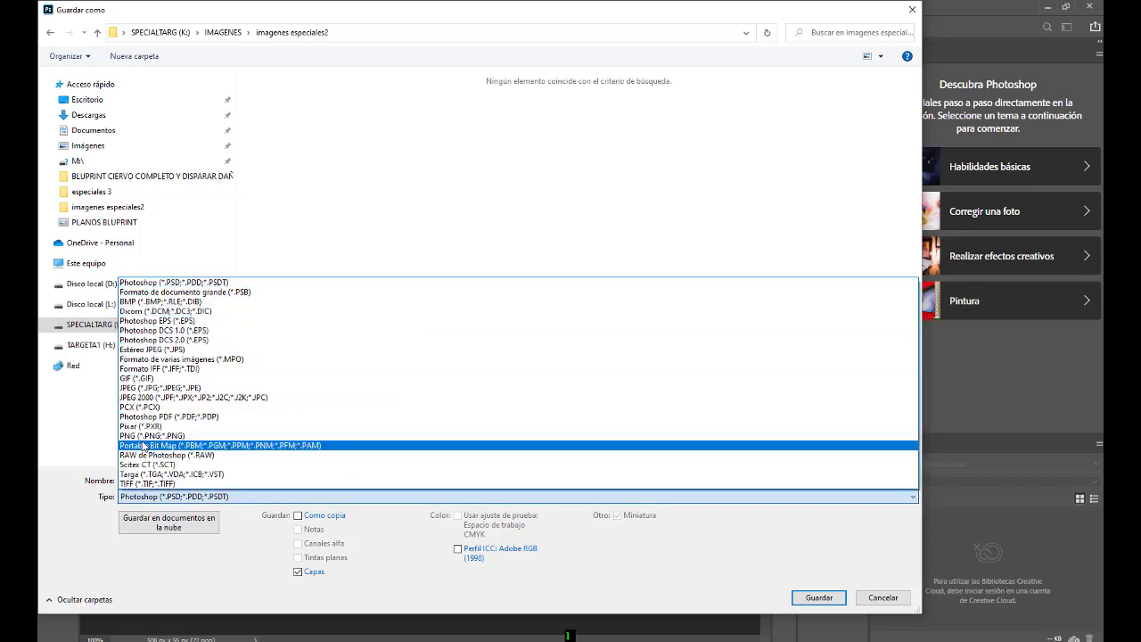
{"action": "left_click", "coordinate": [180, 437]}
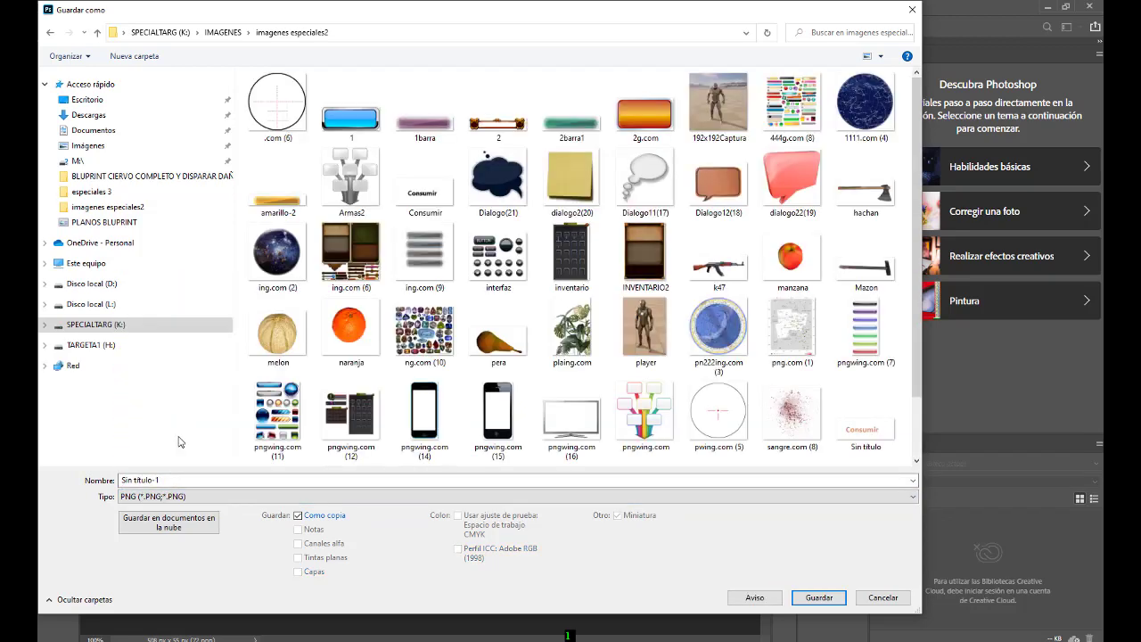
{"action": "scroll", "coordinate": [571, 309], "scroll_direction": "down", "scroll_amount": 1}
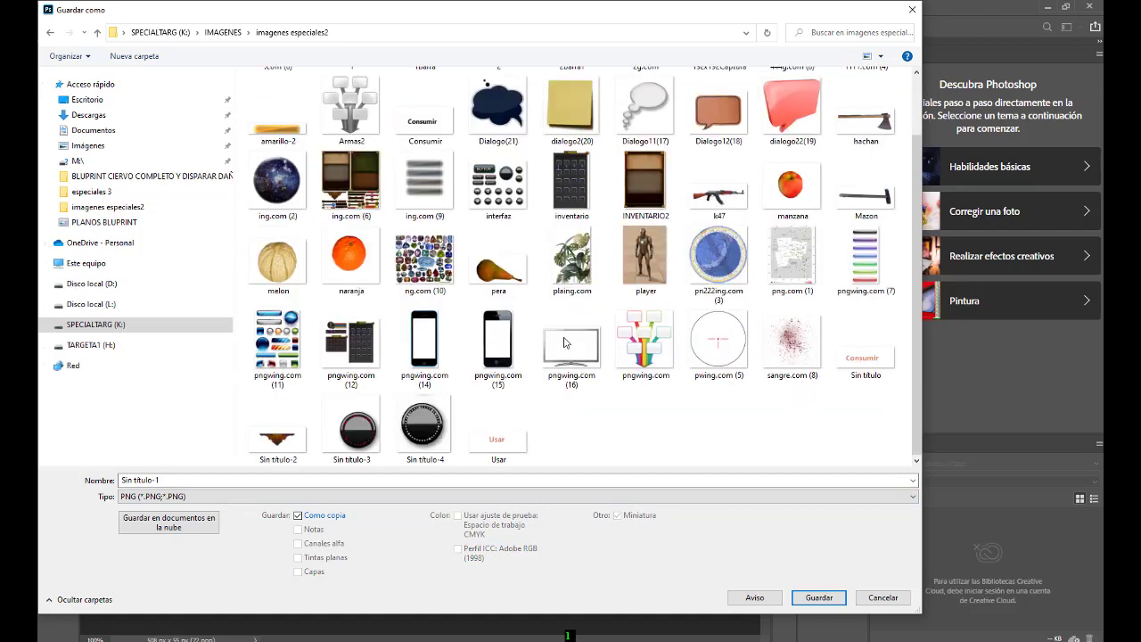
Name the file barra1, save it, and accept the default PNG options
{"action": "left_click", "coordinate": [163, 480]}
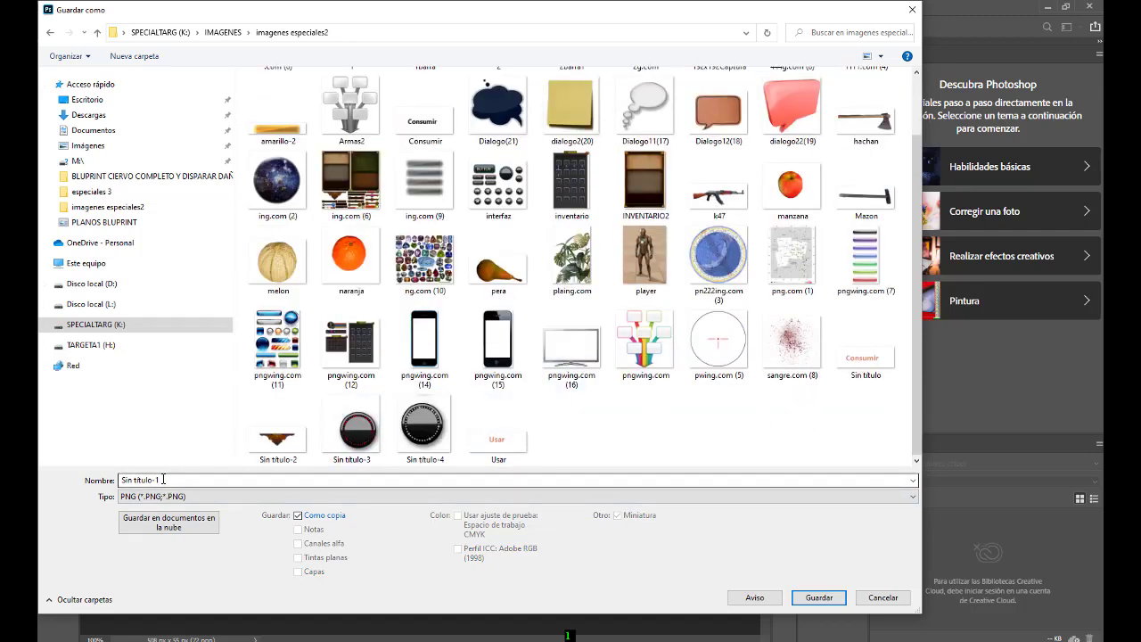
{"action": "left_click_drag", "start_coordinate": [163, 480], "coordinate": [124, 480]}
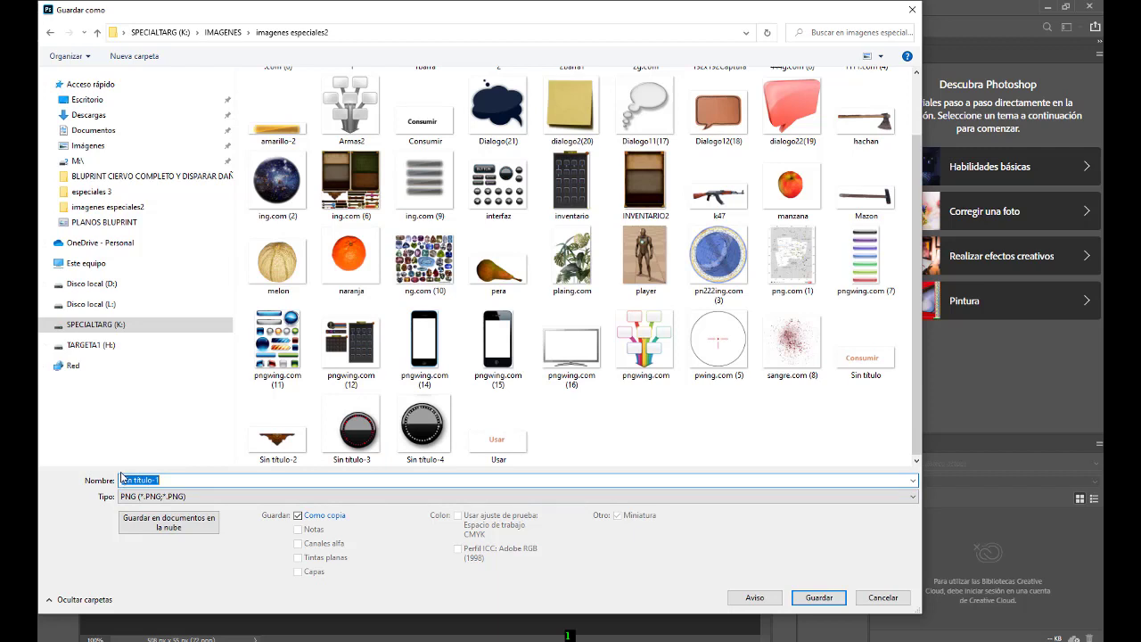
{"action": "key", "text": "BackSpace"}
{"action": "type", "text": "barra1"}
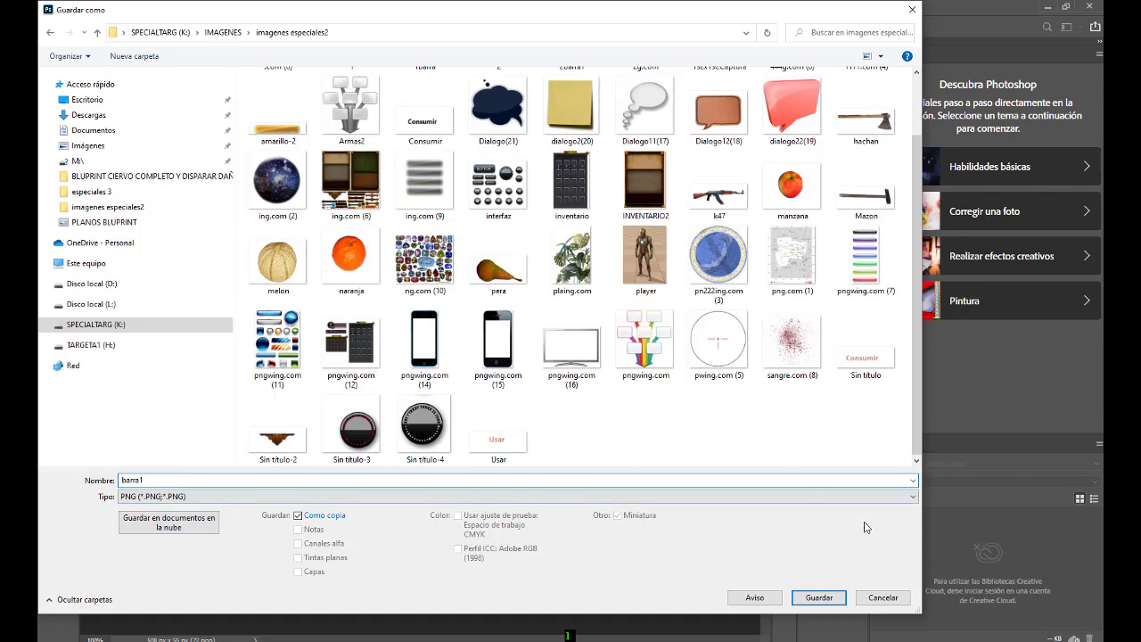
{"action": "left_click", "coordinate": [820, 597]}
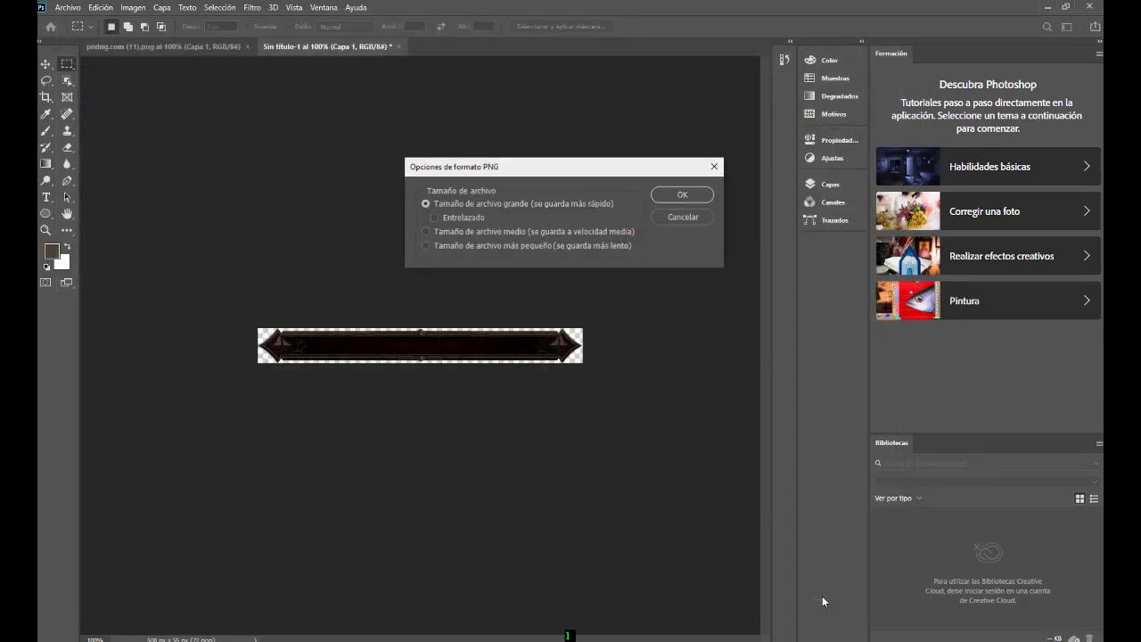
{"action": "left_click", "coordinate": [697, 197]}
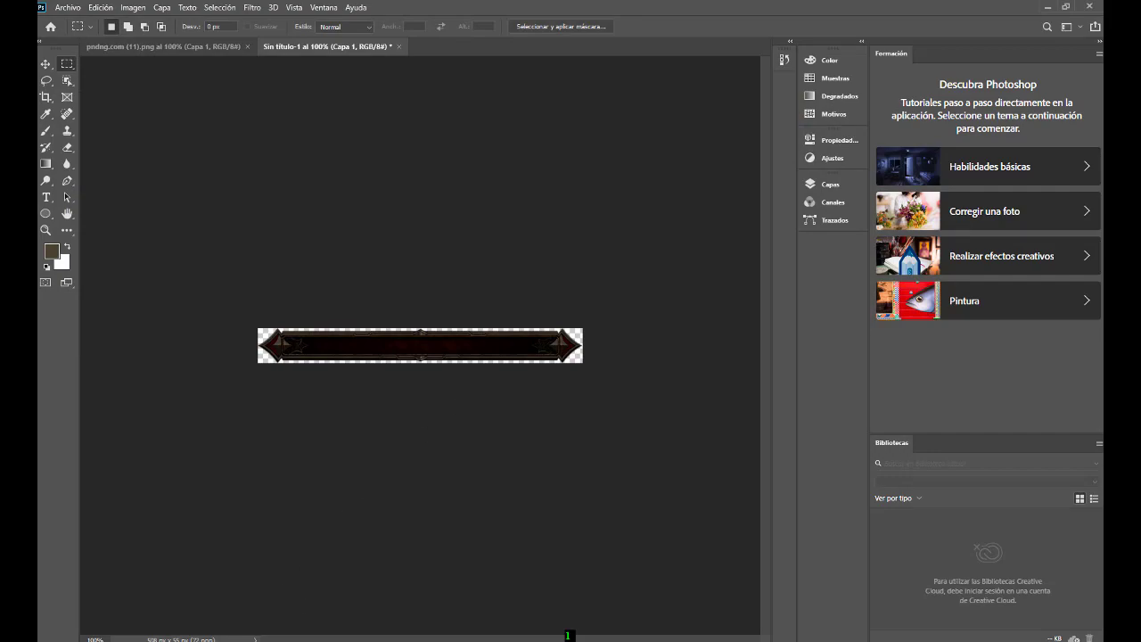
{"action": "key", "text": "alt+Tab"}
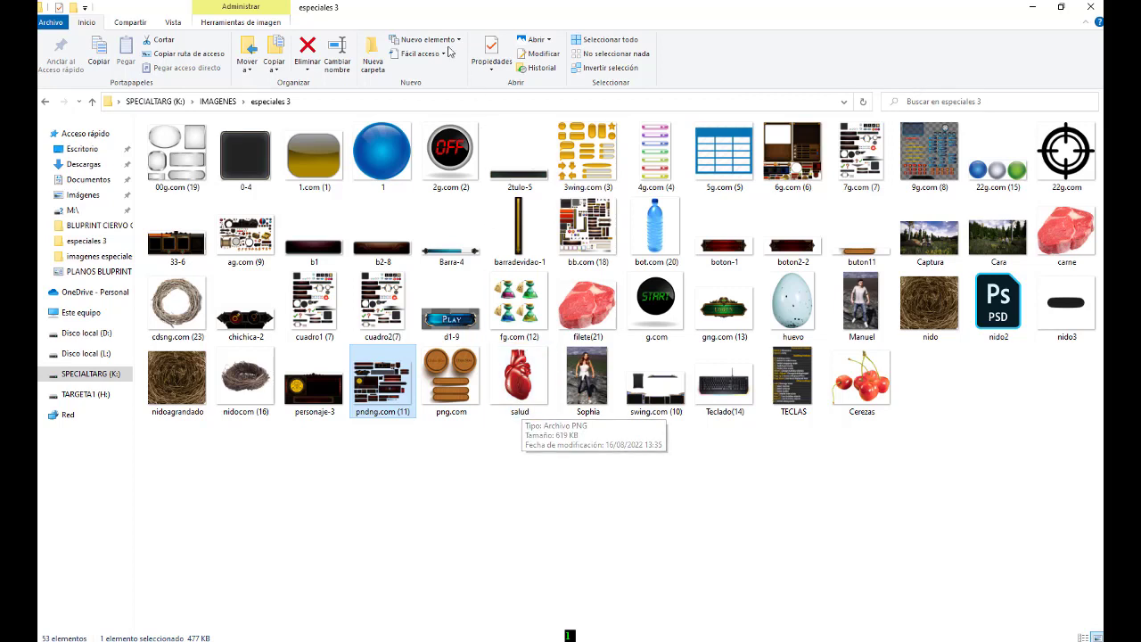
Browse up to the IMAGENES folder on drive K, then return to Photoshop's Sin título-1
{"action": "left_click", "coordinate": [215, 104]}
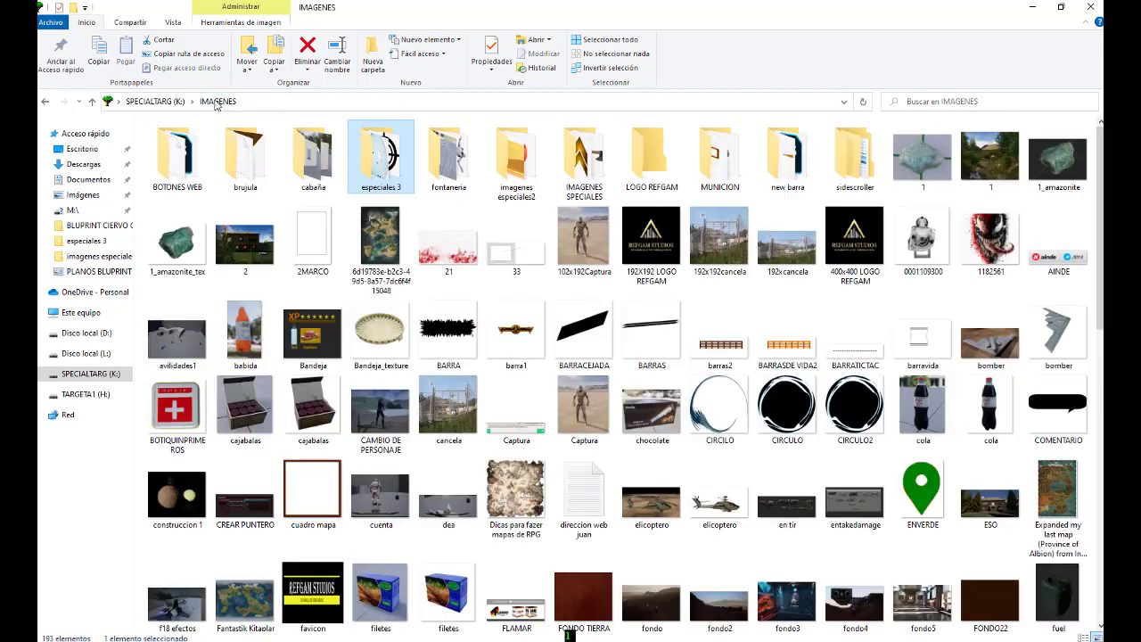
{"action": "scroll", "coordinate": [463, 303], "scroll_direction": "down", "scroll_amount": 10}
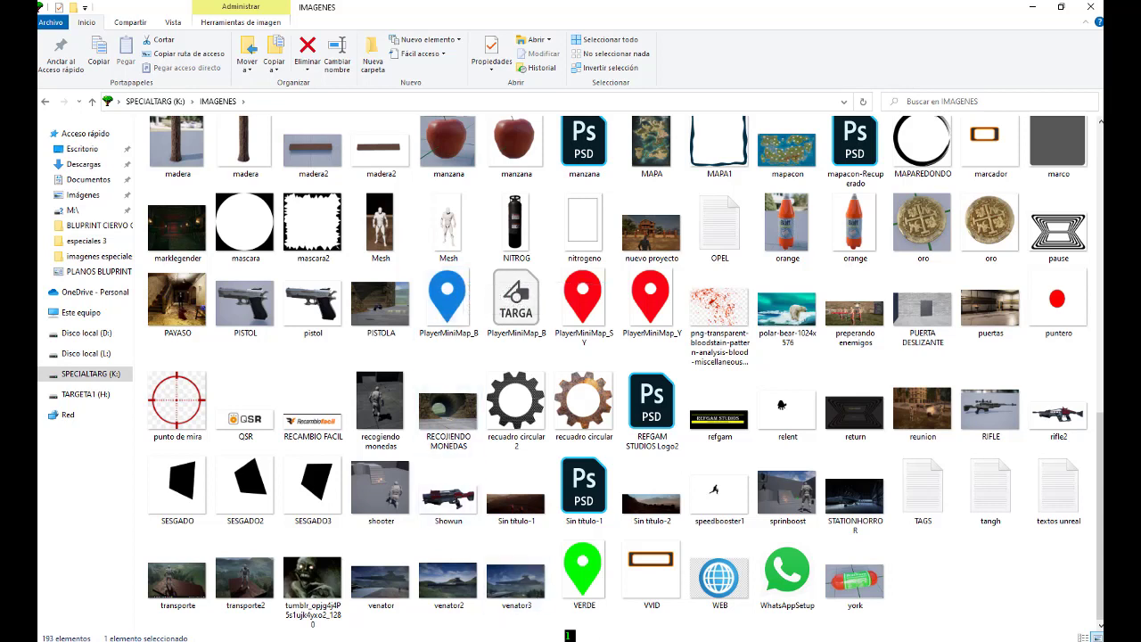
{"action": "left_click", "coordinate": [569, 634]}
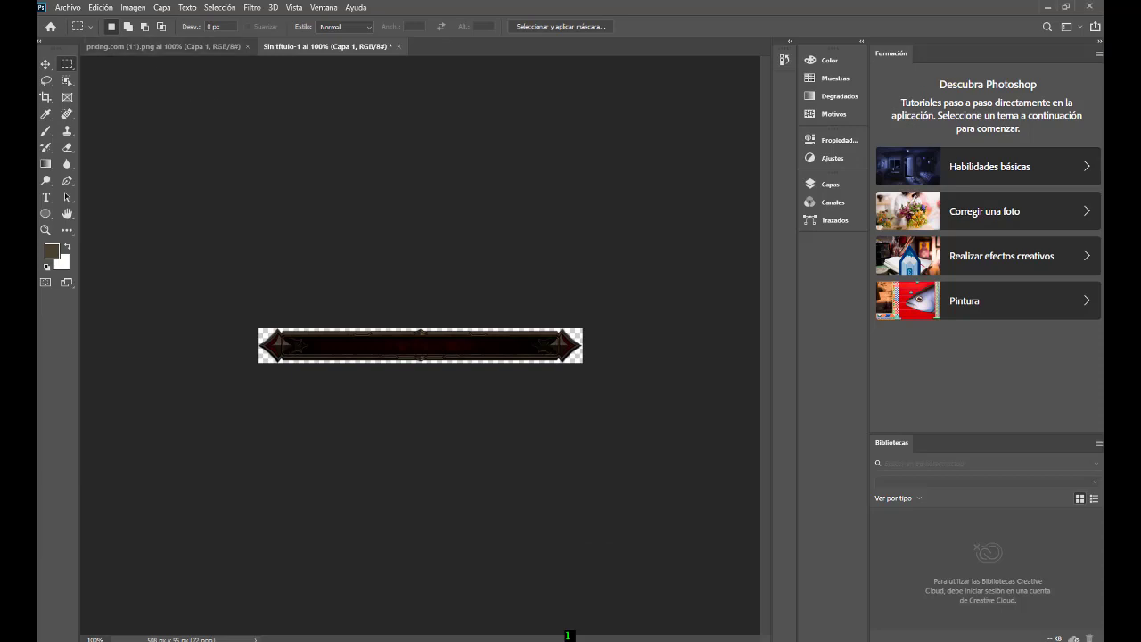
{"action": "left_click", "coordinate": [68, 7]}
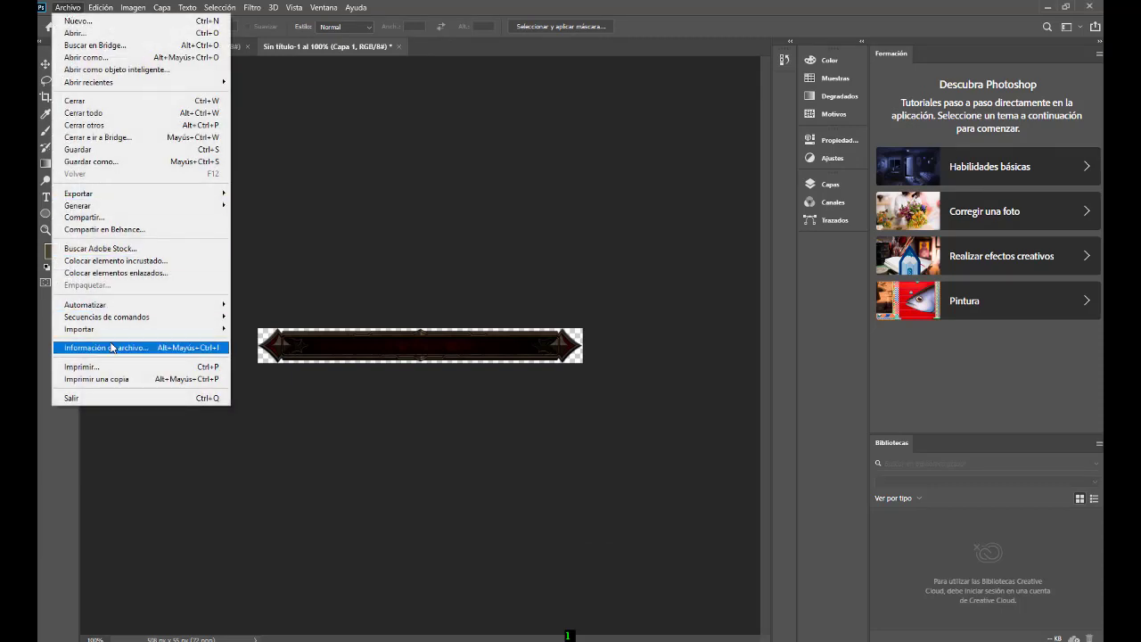
{"action": "left_click", "coordinate": [103, 165]}
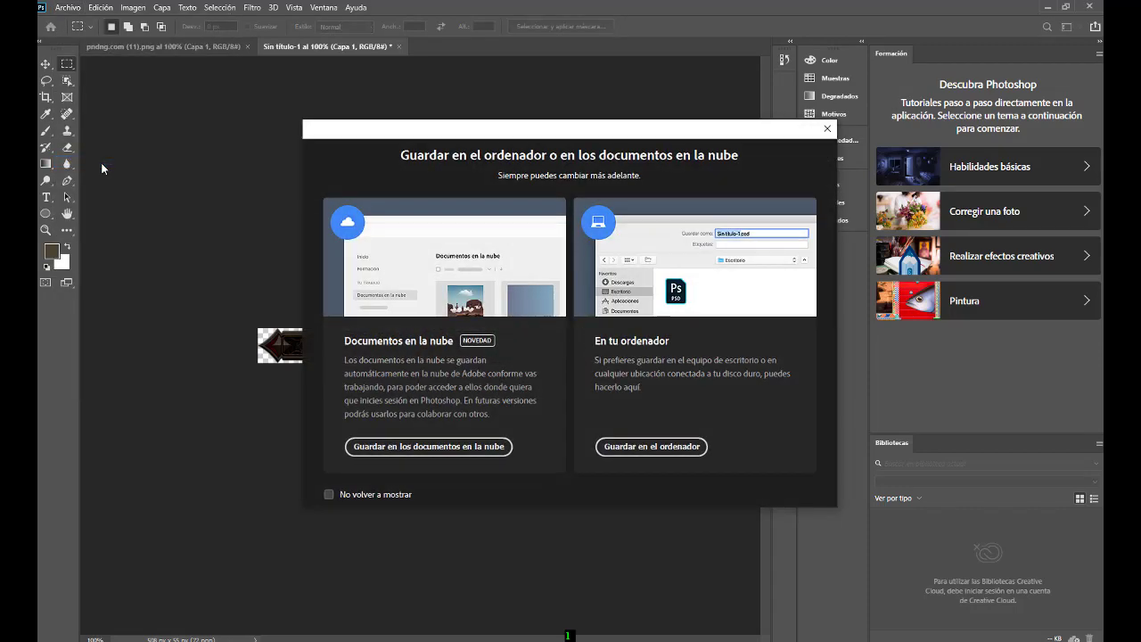
{"action": "left_click", "coordinate": [677, 447]}
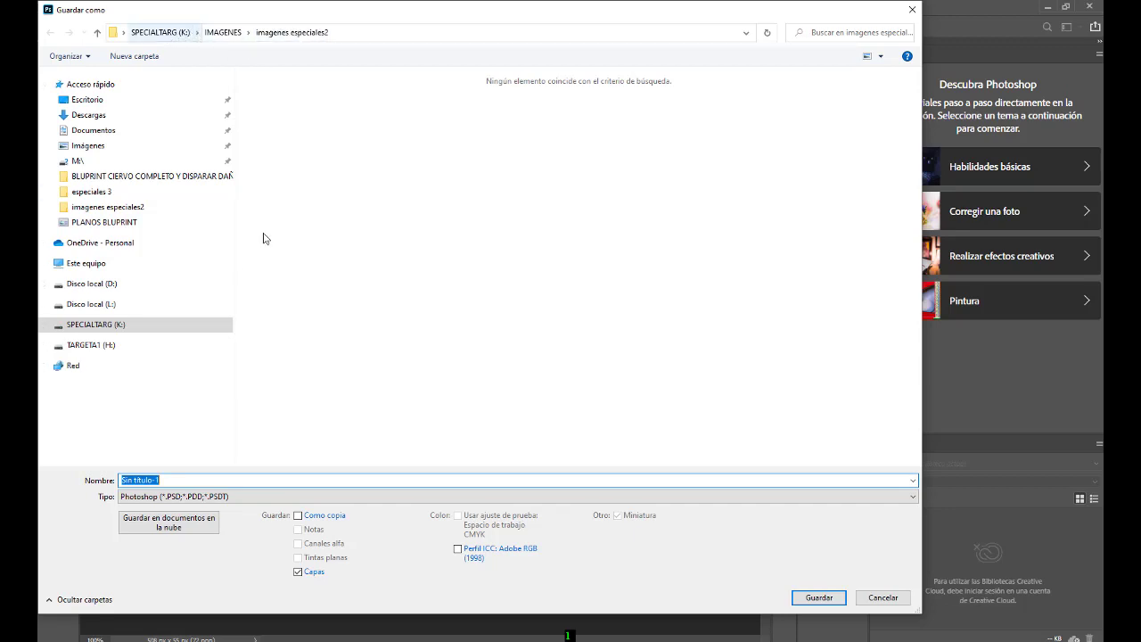
{"action": "left_click", "coordinate": [883, 597]}
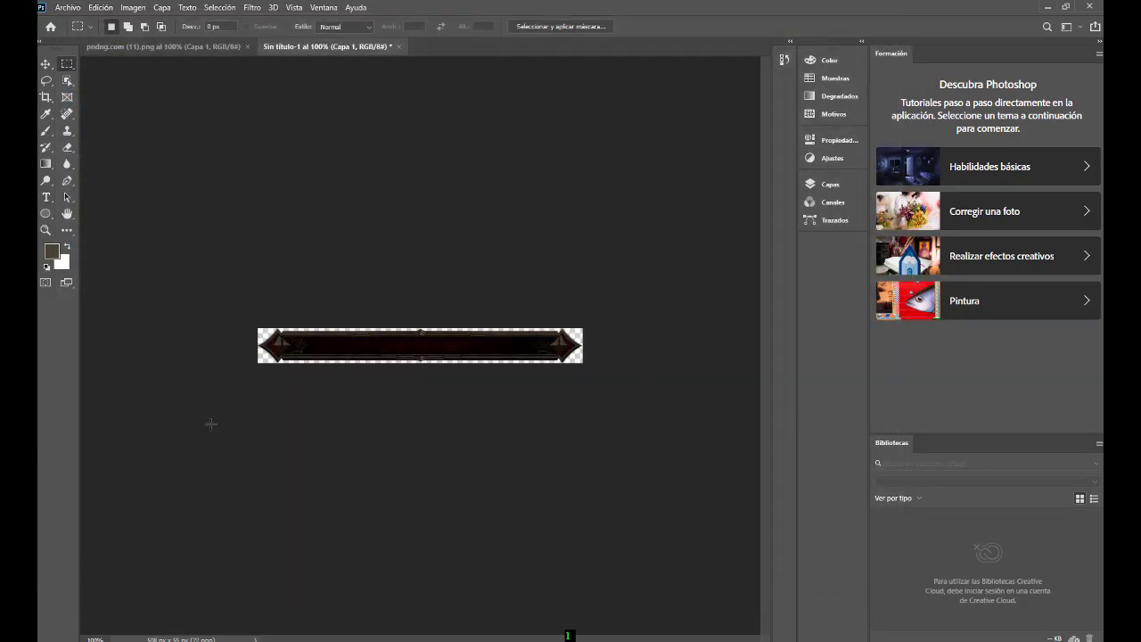
Check imagenes especiales2, then go to especiales 3 and bring up the Cerezas image's actions
{"action": "left_click", "coordinate": [1048, 6]}
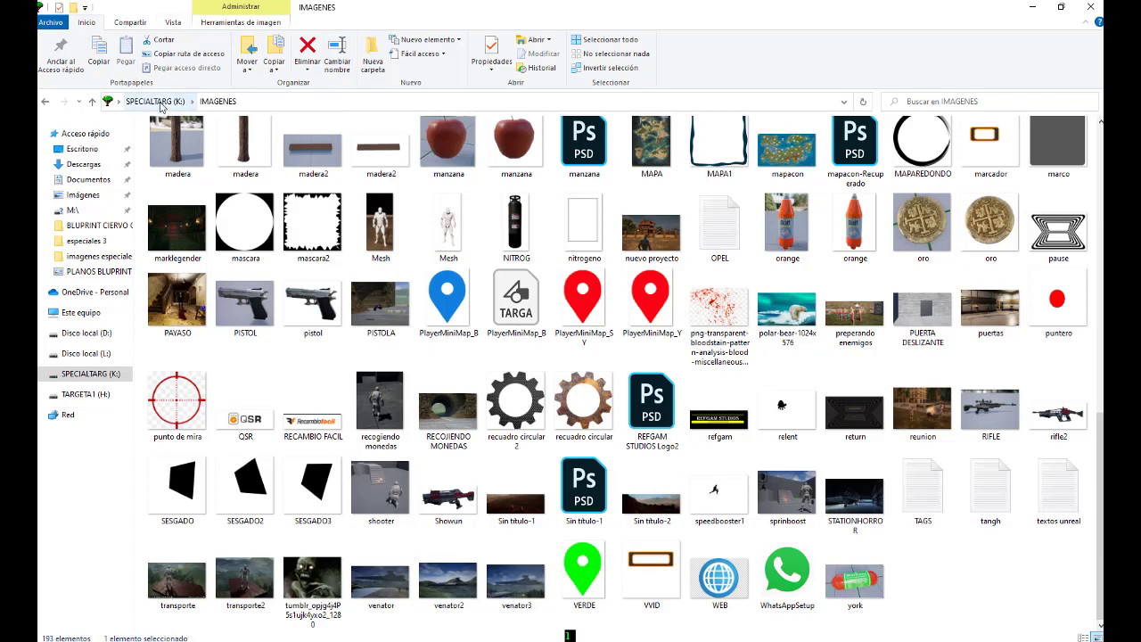
{"action": "left_click", "coordinate": [218, 102]}
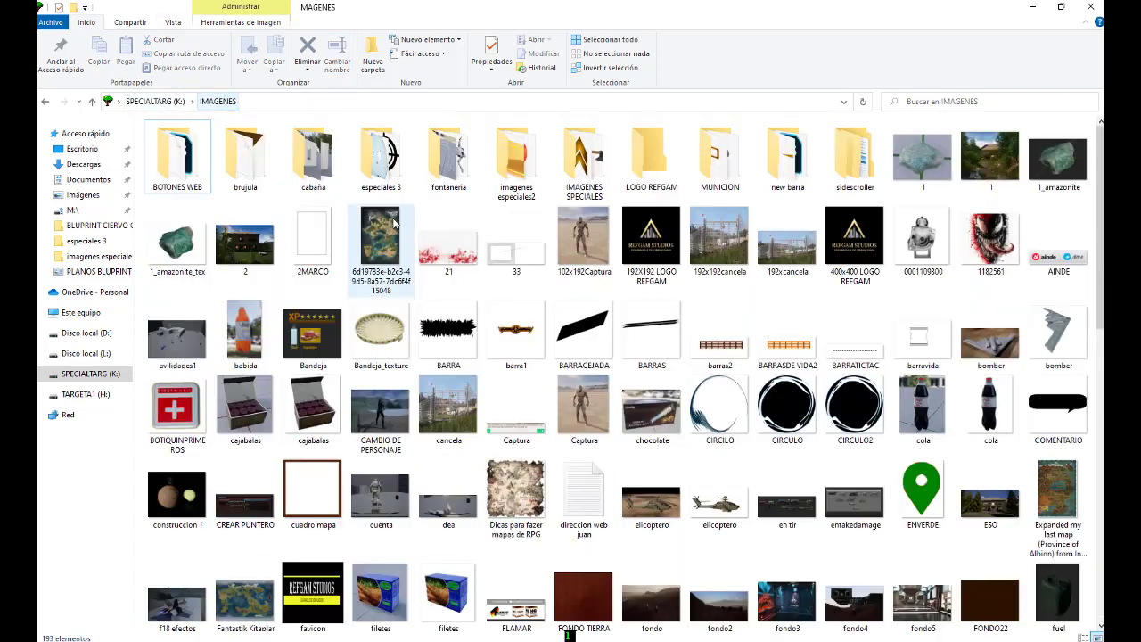
{"action": "double_click", "coordinate": [529, 167]}
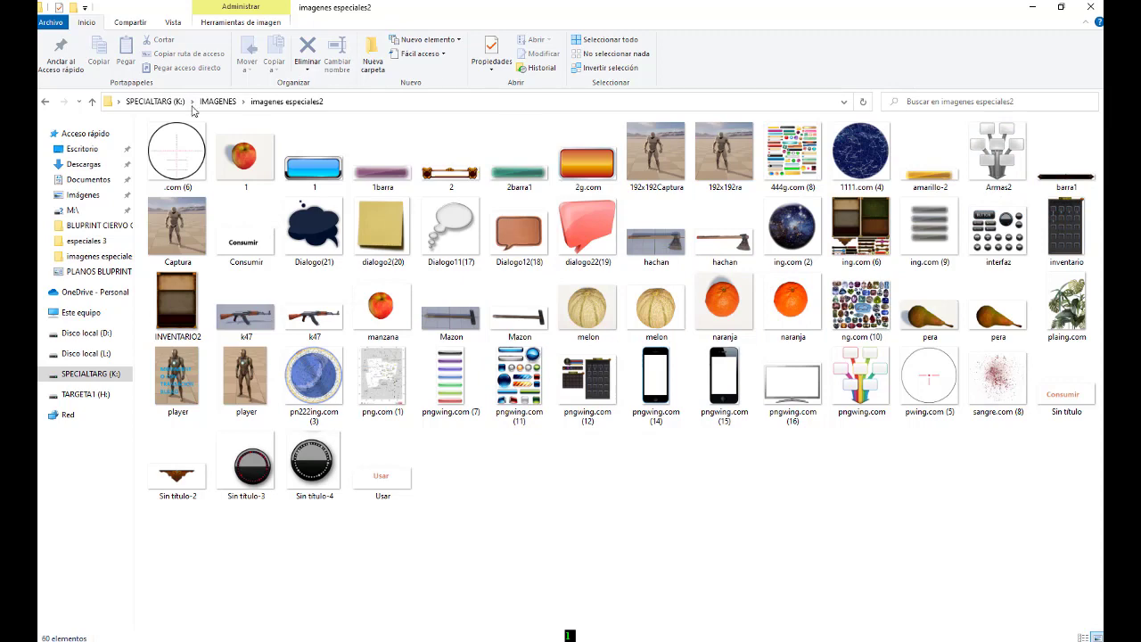
{"action": "left_click", "coordinate": [215, 103]}
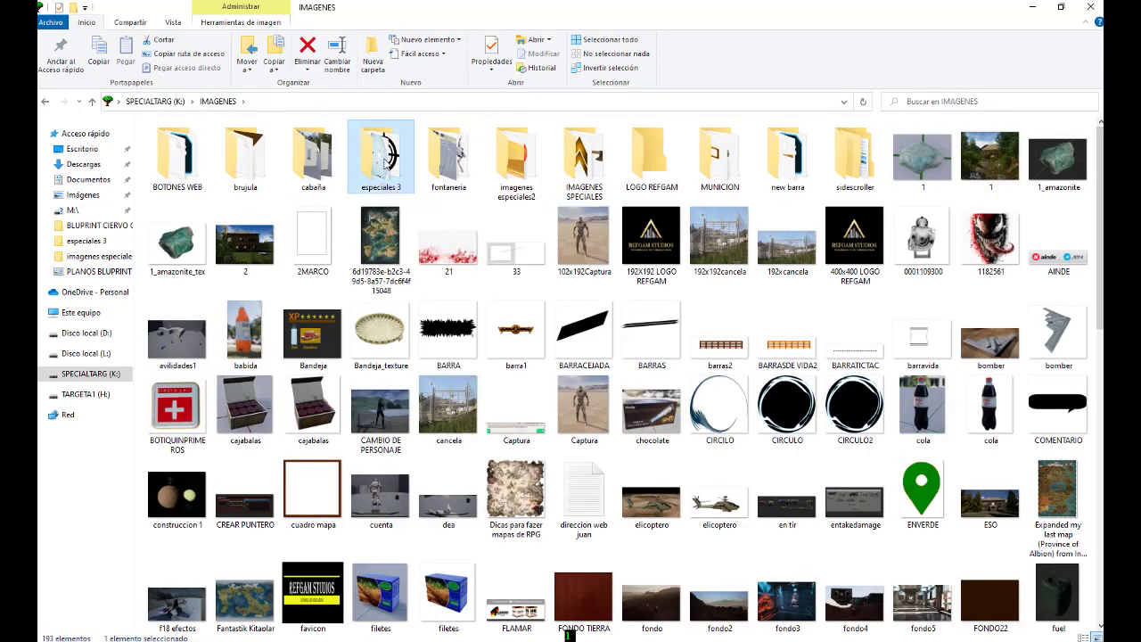
{"action": "double_click", "coordinate": [383, 157]}
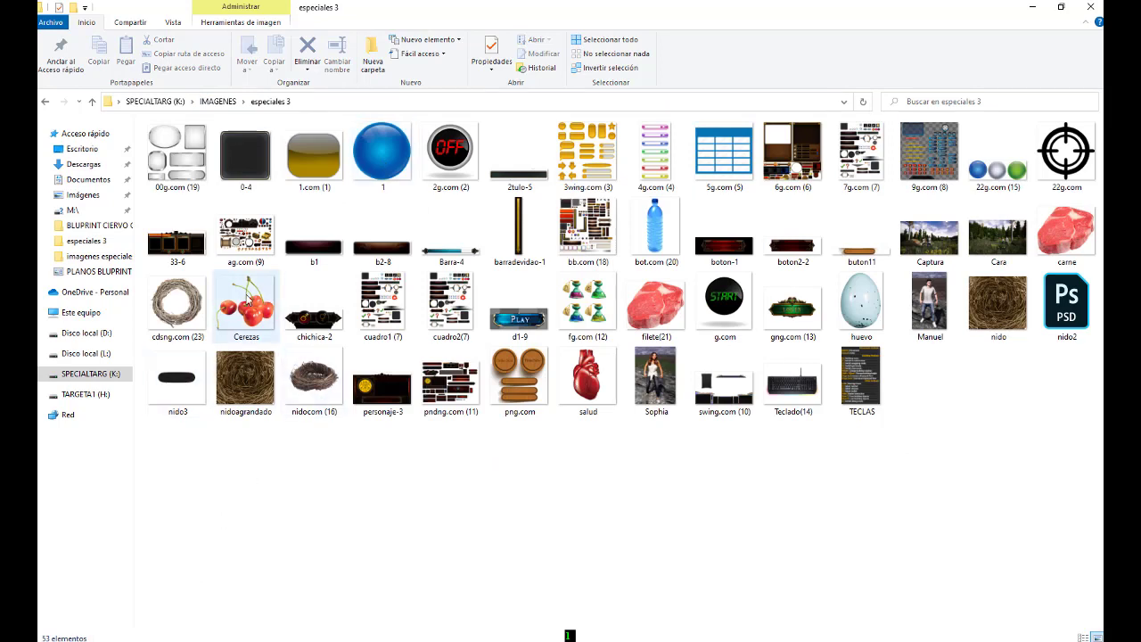
{"action": "left_click", "coordinate": [251, 303]}
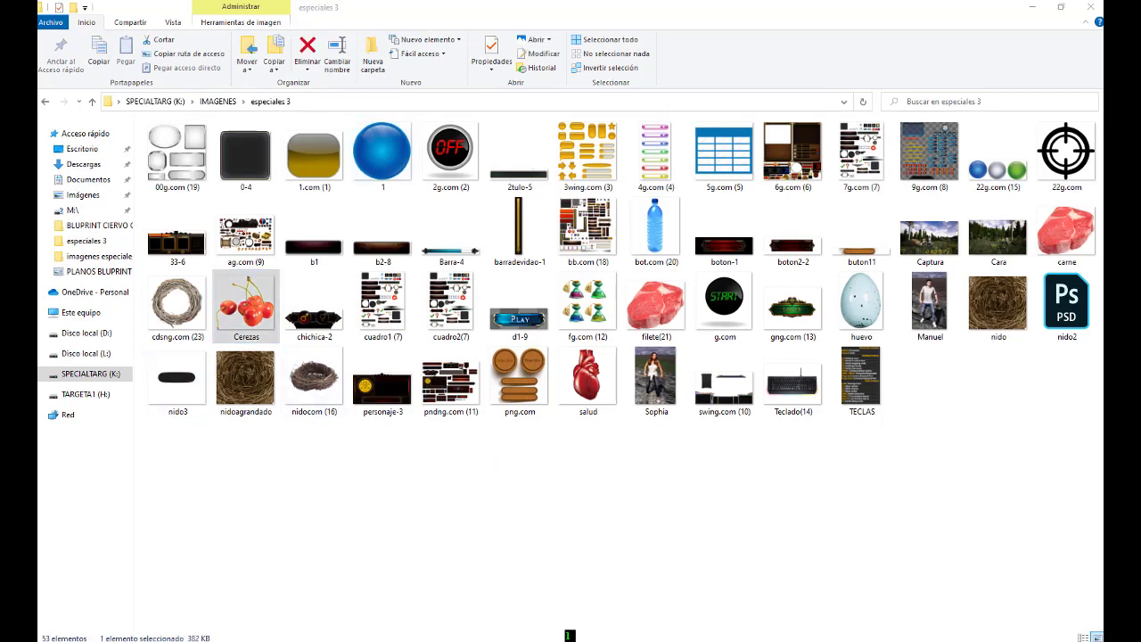
{"action": "right_click", "coordinate": [238, 285]}
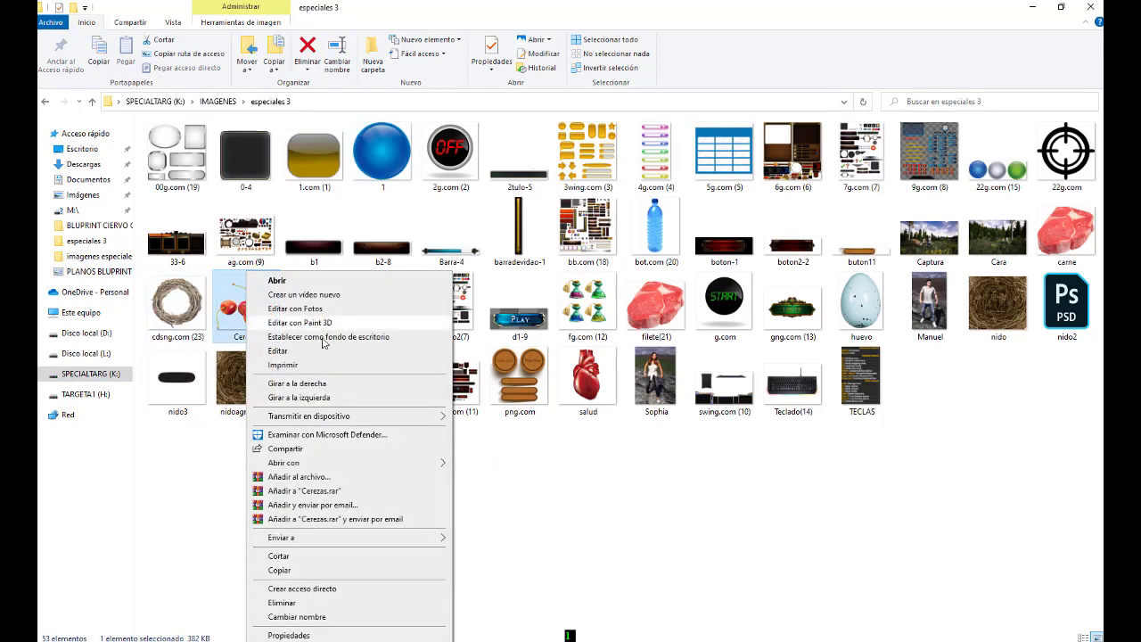
Open Cerezas in Photoshop 2020, leaving its missing colour profile unchanged
{"action": "mouse_move", "coordinate": [300, 464]}
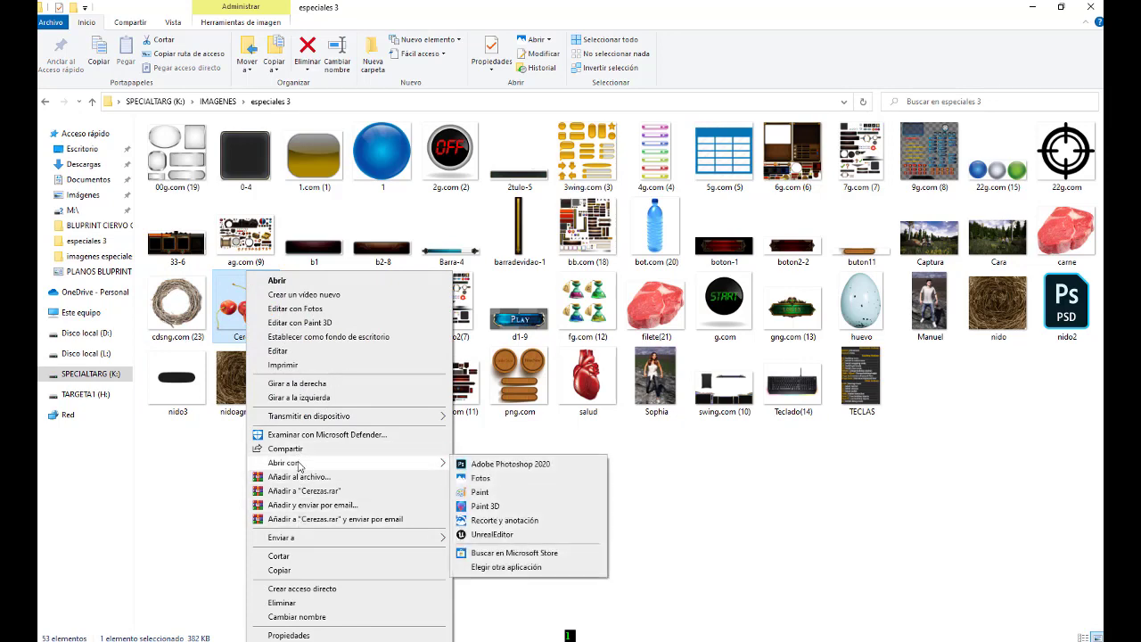
{"action": "left_click", "coordinate": [512, 465]}
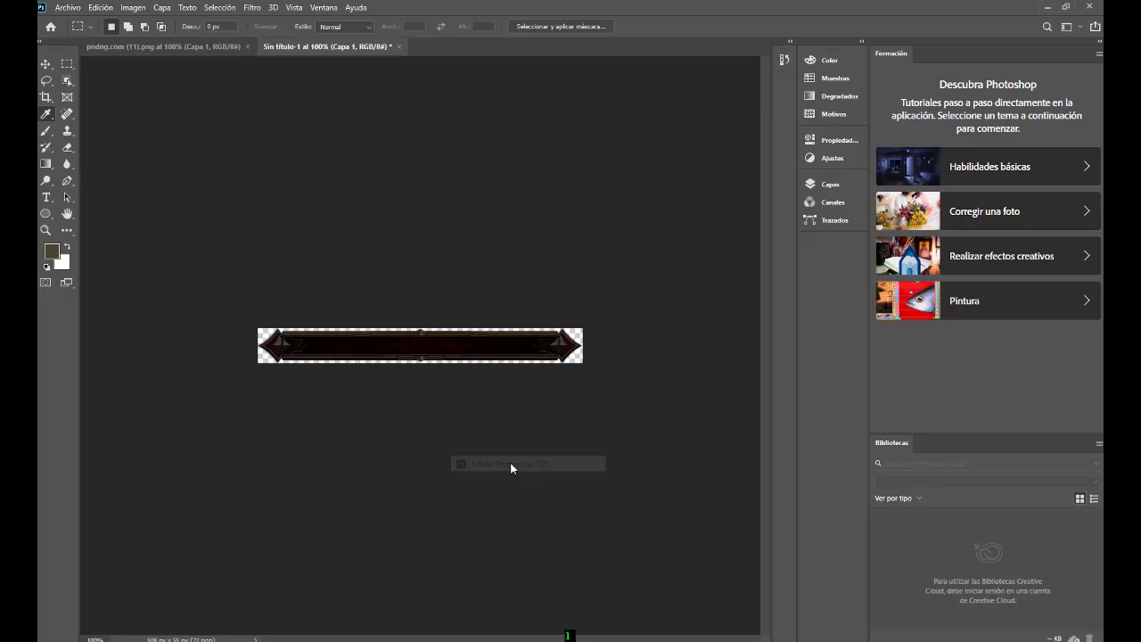
{"action": "left_click", "coordinate": [645, 299]}
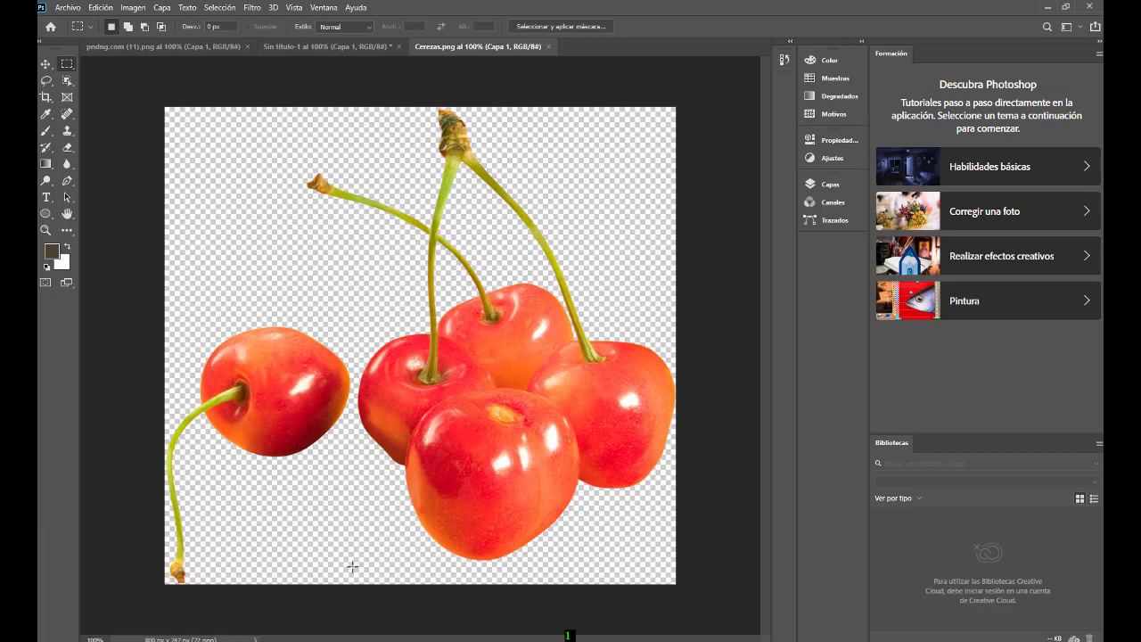
Marquee-select the right-hand cluster of four cherries and copy it
{"action": "mouse_move", "coordinate": [350, 571]}
{"action": "left_mouse_down"}
{"action": "mouse_move", "coordinate": [359, 133]}
{"action": "mouse_move", "coordinate": [589, 108]}
{"action": "mouse_move", "coordinate": [689, 131]}
{"action": "left_mouse_up"}
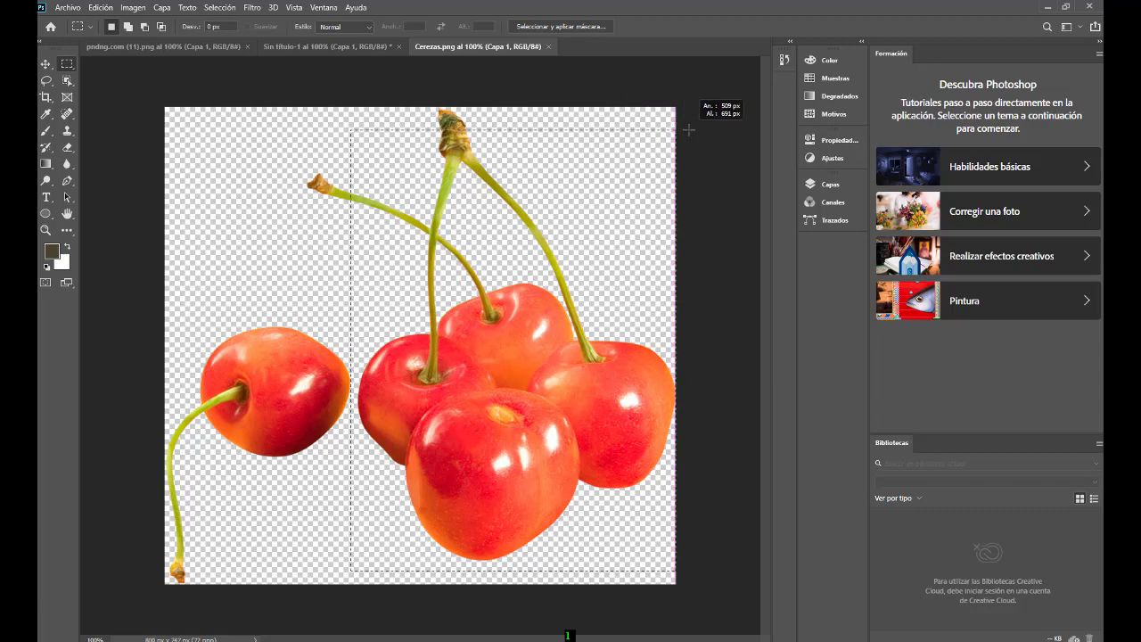
{"action": "left_click_drag", "start_coordinate": [689, 130], "coordinate": [689, 108]}
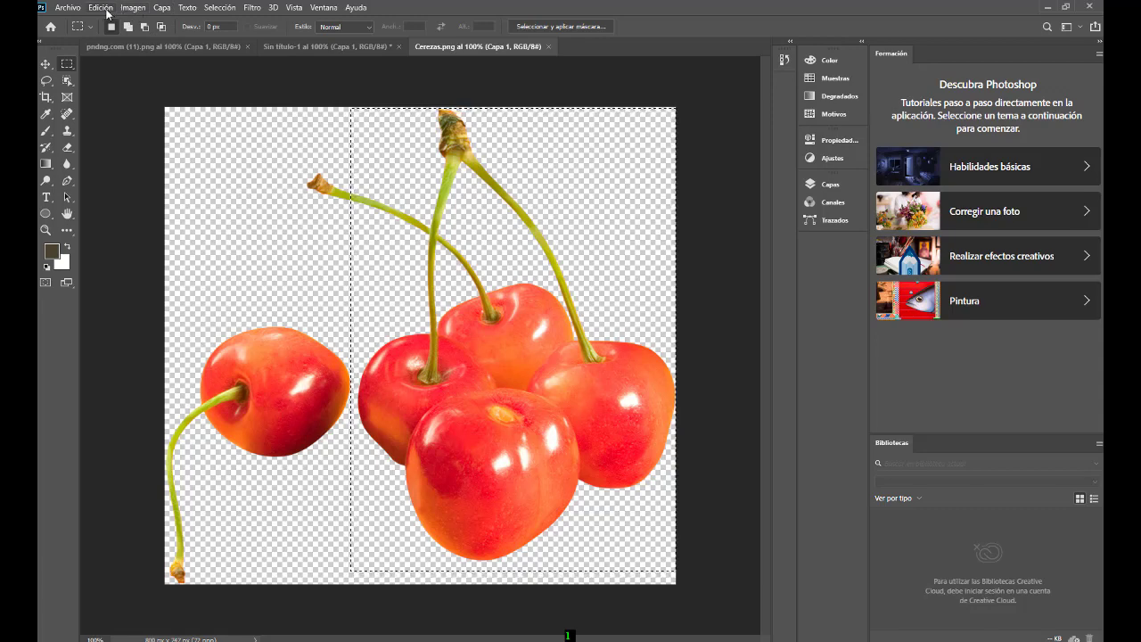
{"action": "left_click", "coordinate": [105, 9]}
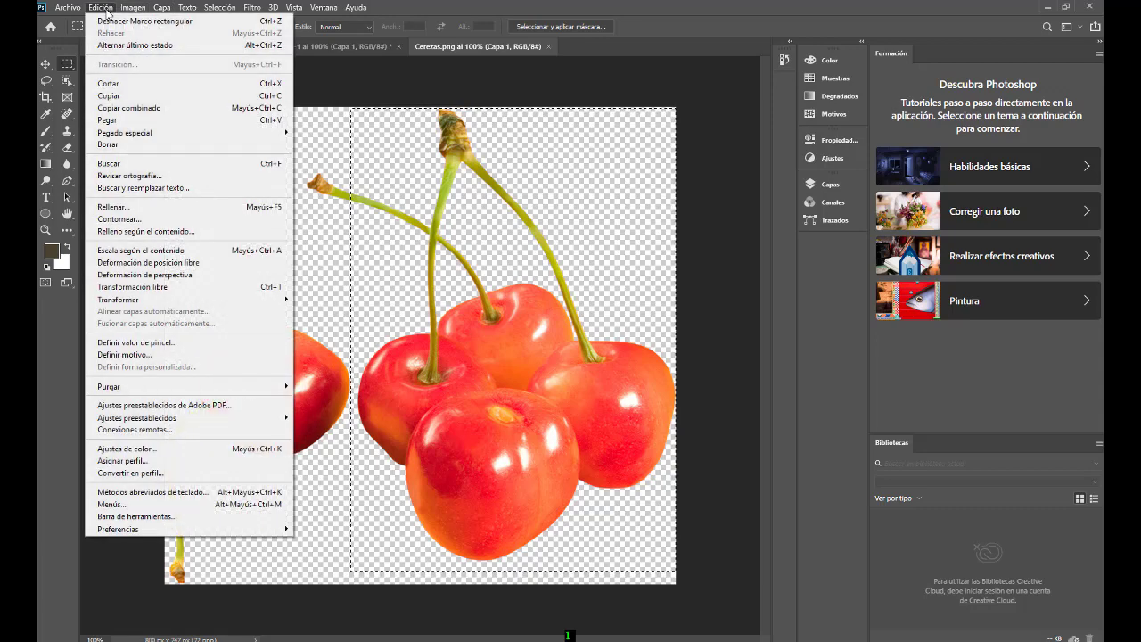
{"action": "left_click", "coordinate": [117, 96]}
{"action": "left_click", "coordinate": [70, 9]}
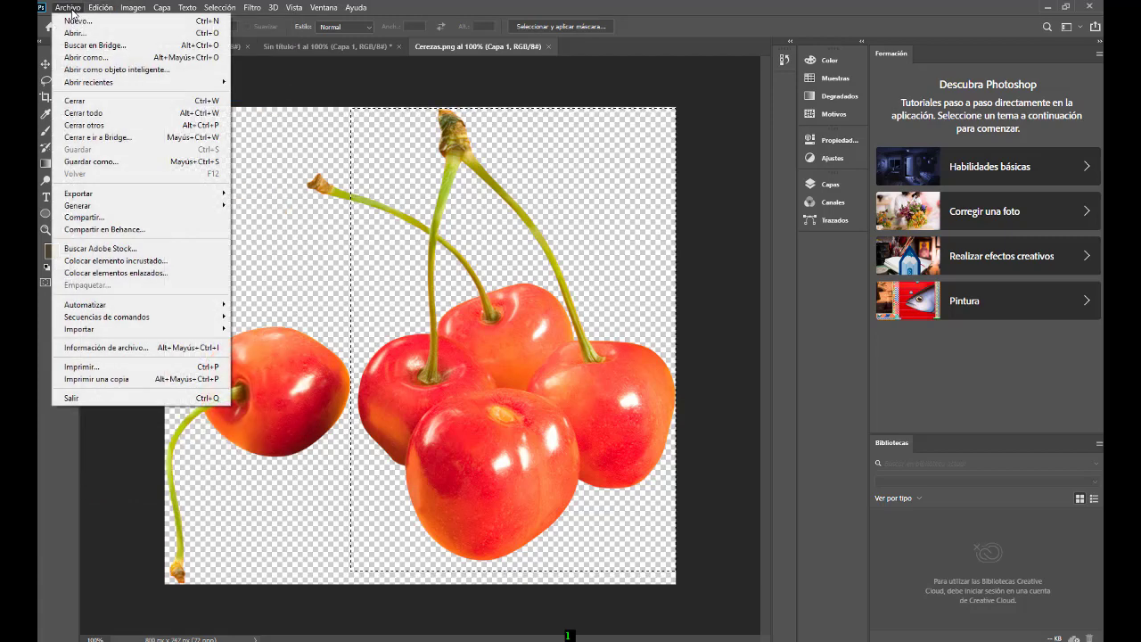
Create a new 509×709 document with a transparent background and paste the cherries into it
{"action": "left_click", "coordinate": [74, 21]}
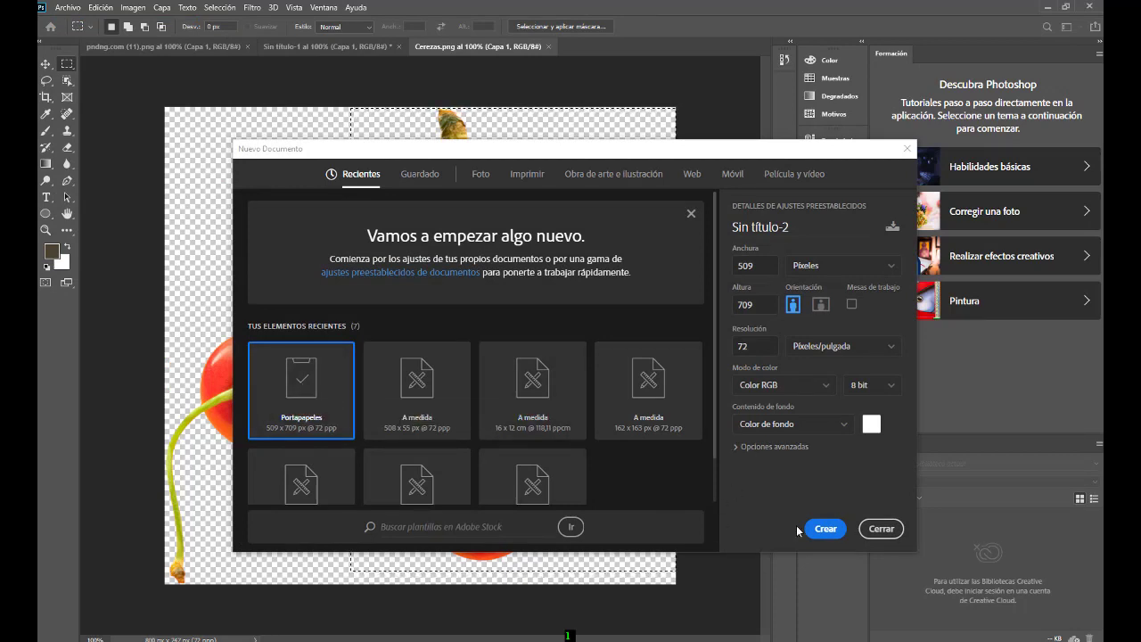
{"action": "left_click", "coordinate": [846, 429]}
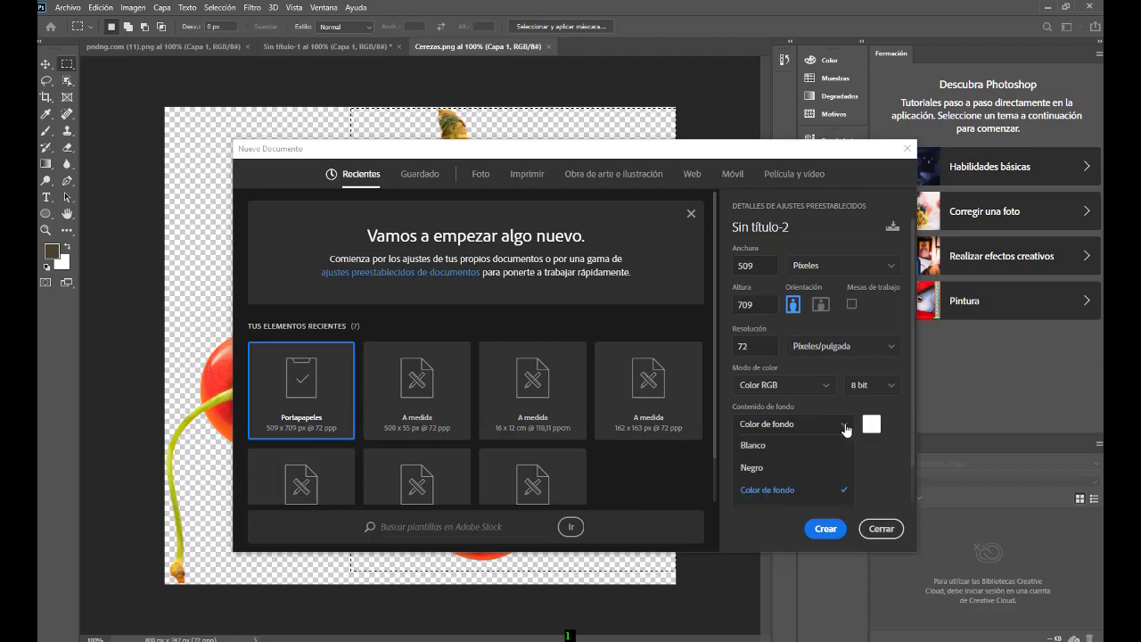
{"action": "scroll", "coordinate": [814, 489], "scroll_direction": "down", "scroll_amount": 1}
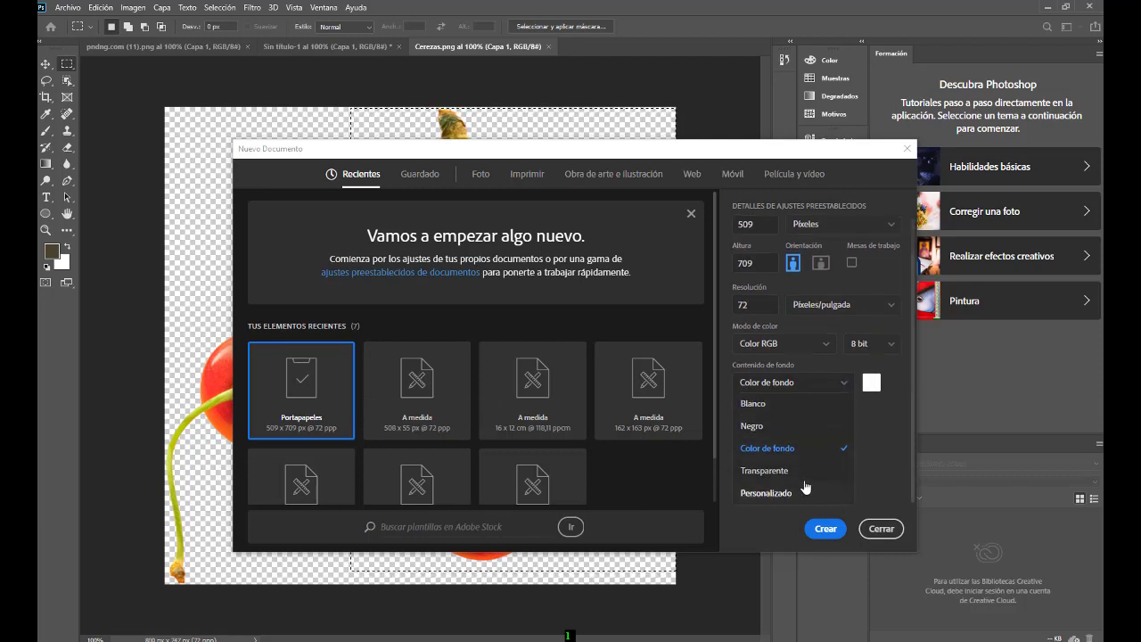
{"action": "left_click", "coordinate": [764, 470]}
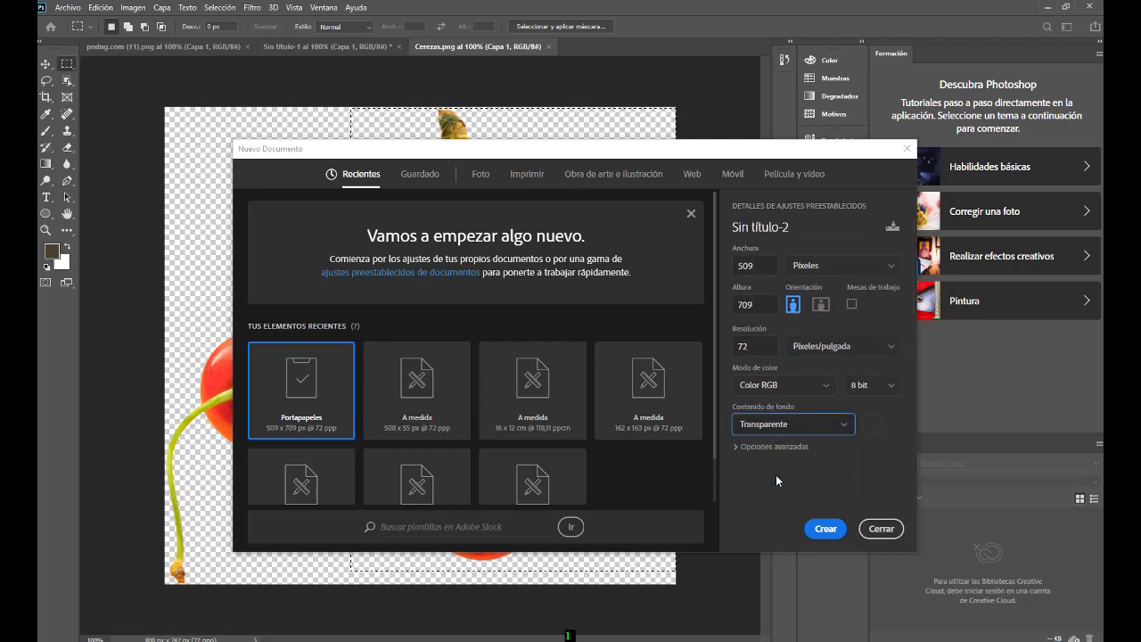
{"action": "left_click", "coordinate": [821, 535]}
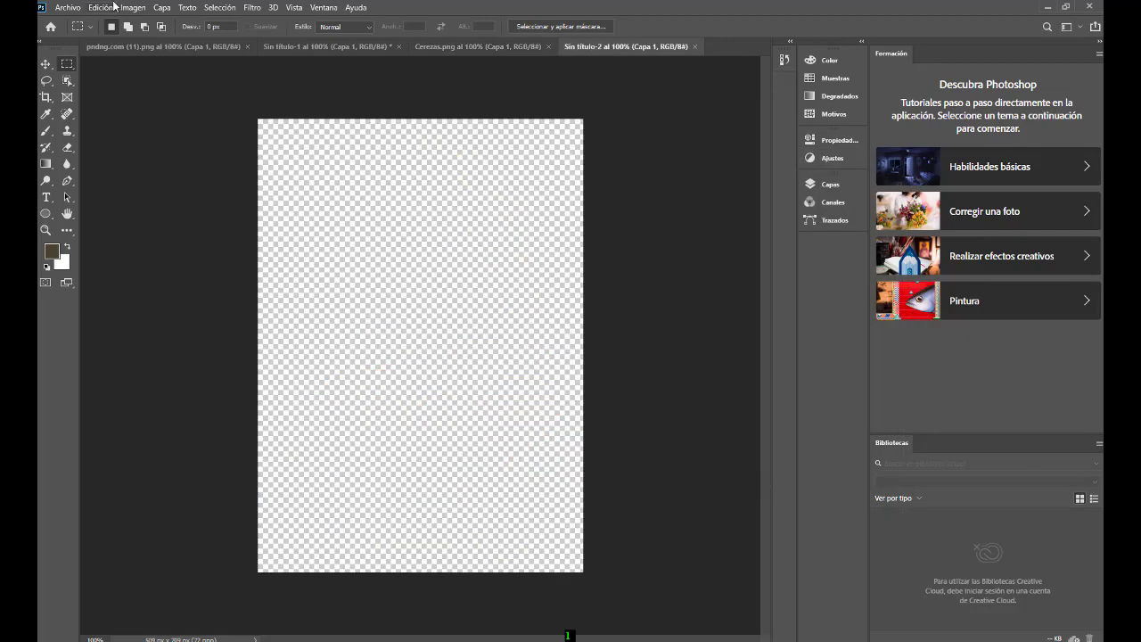
{"action": "left_click", "coordinate": [108, 8]}
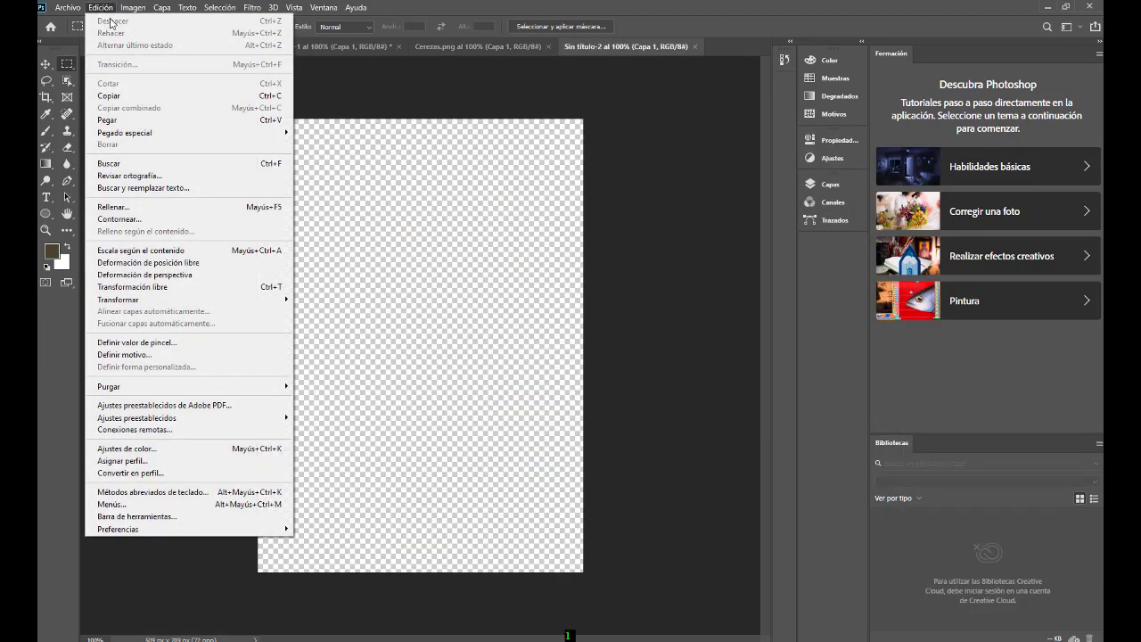
{"action": "left_click", "coordinate": [118, 122]}
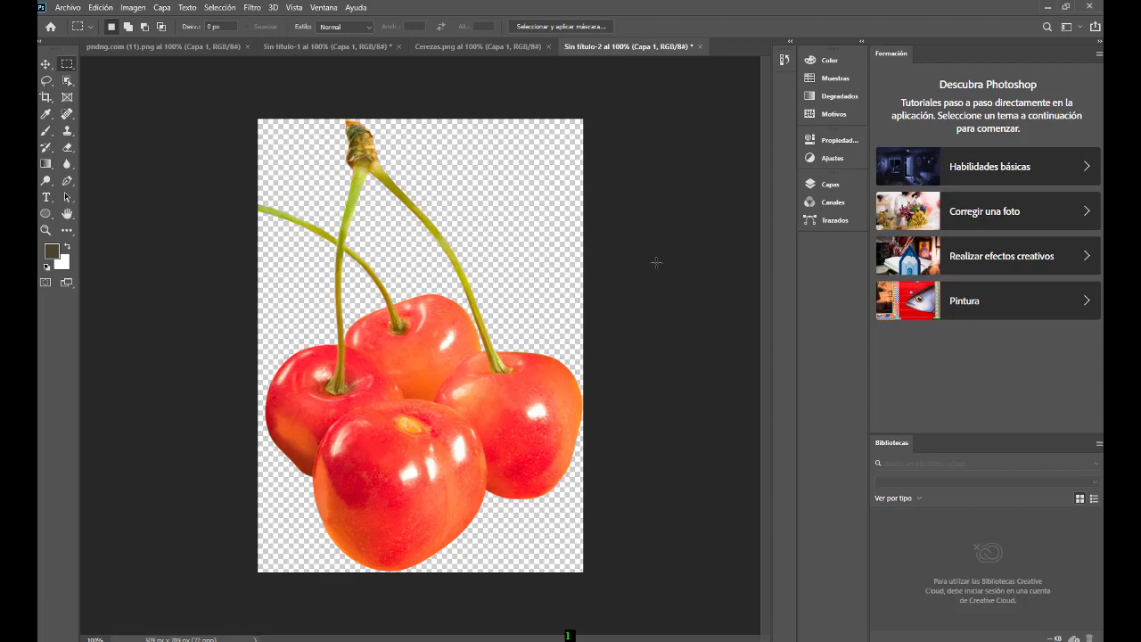
Save the document as a PNG named Cerezas in the imagenes especiales2 folder
{"action": "left_click", "coordinate": [68, 7]}
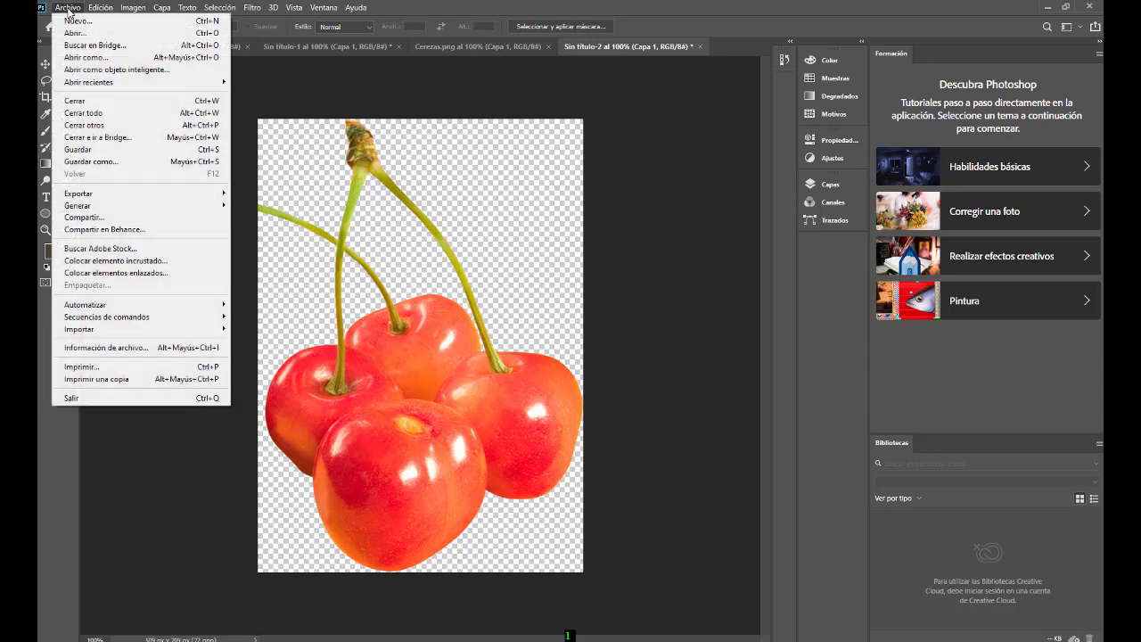
{"action": "left_click", "coordinate": [91, 162]}
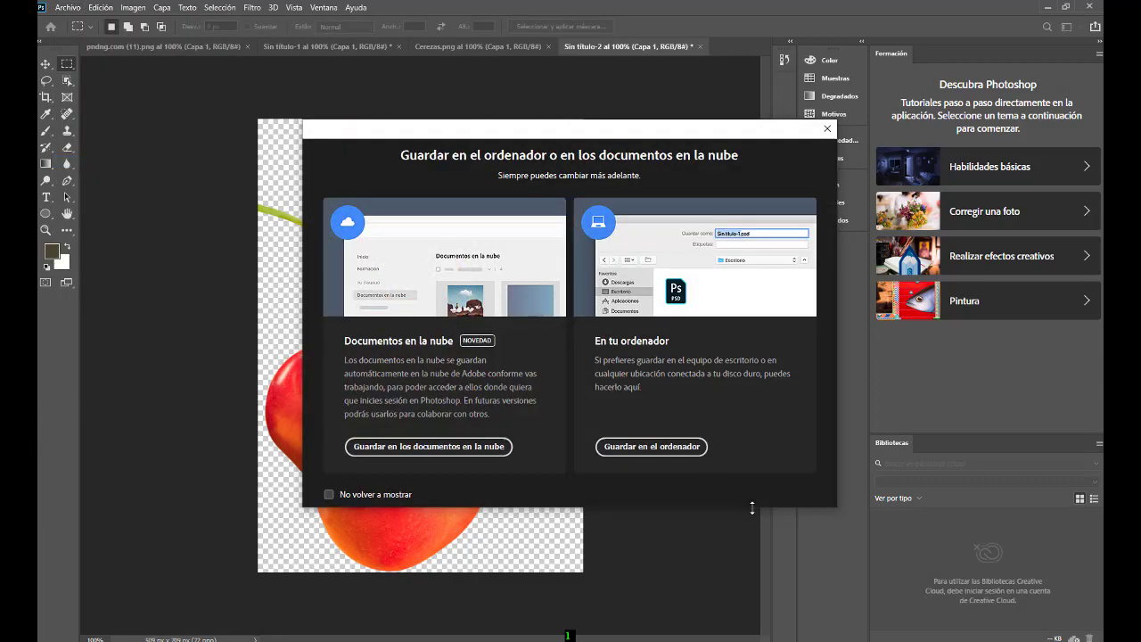
{"action": "left_click", "coordinate": [690, 452]}
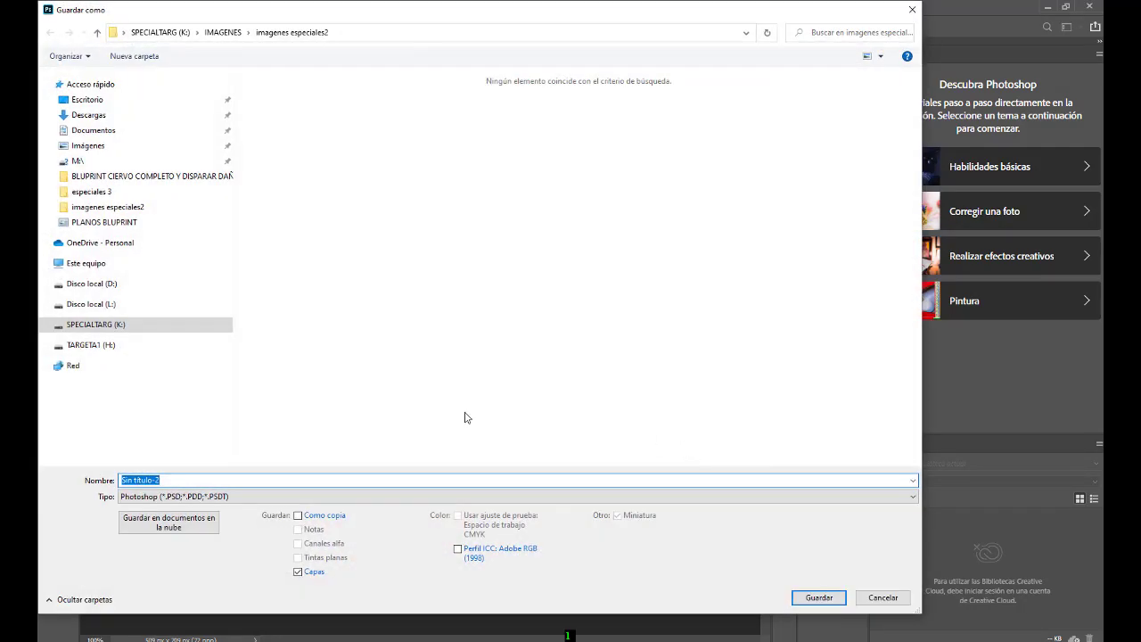
{"action": "left_click", "coordinate": [914, 497]}
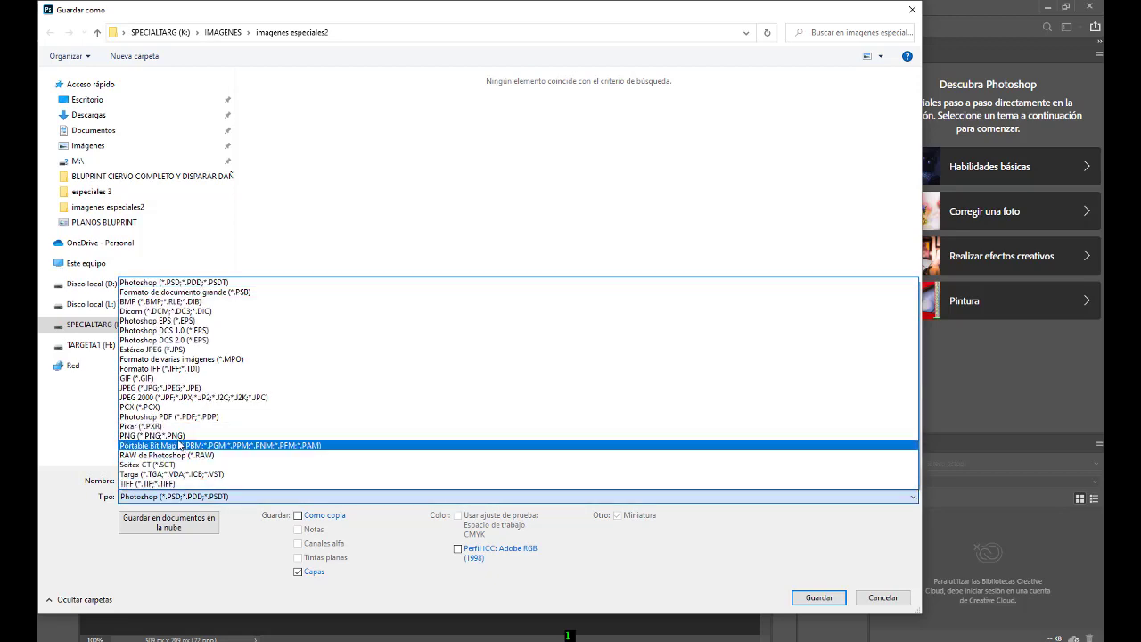
{"action": "left_click", "coordinate": [175, 437]}
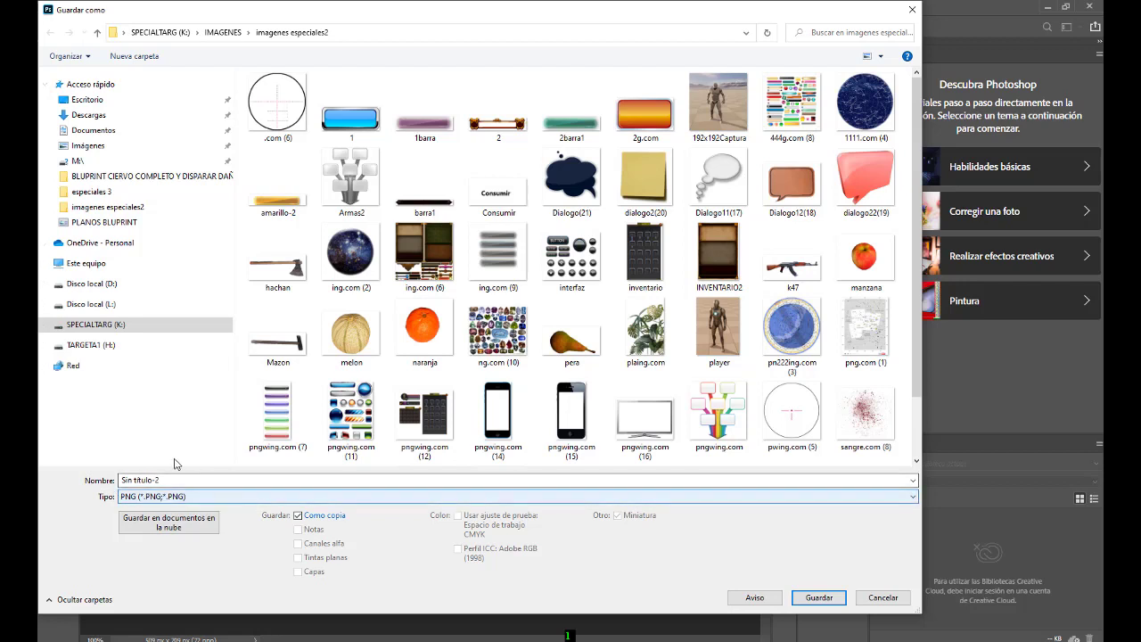
{"action": "left_click_drag", "start_coordinate": [165, 480], "coordinate": [117, 482]}
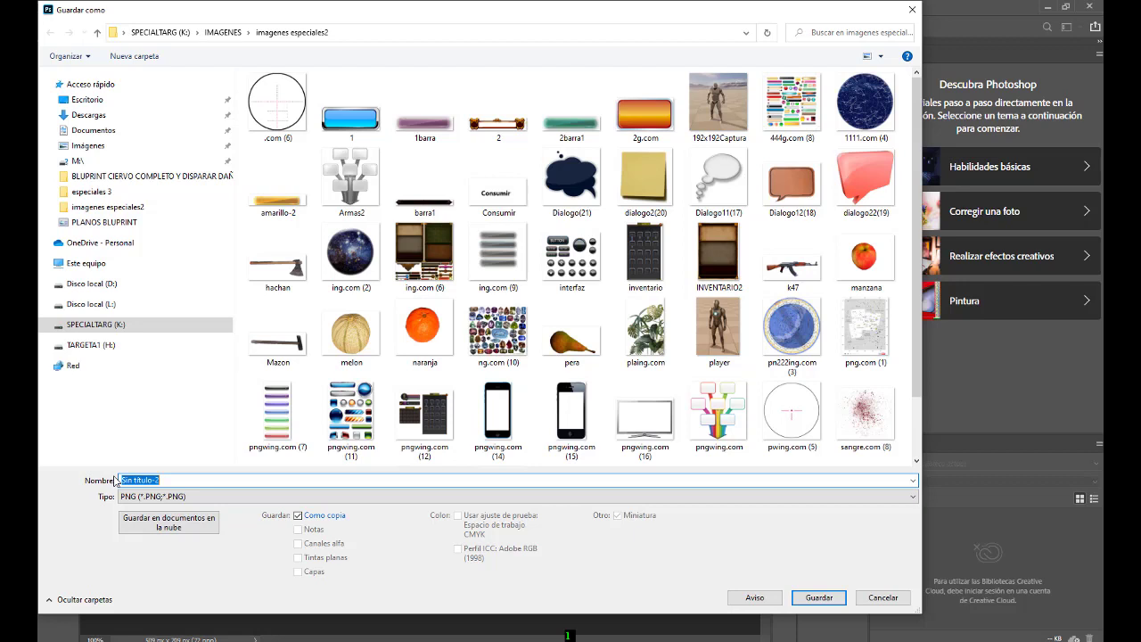
{"action": "type", "text": "Cerezas"}
{"action": "left_click", "coordinate": [818, 597]}
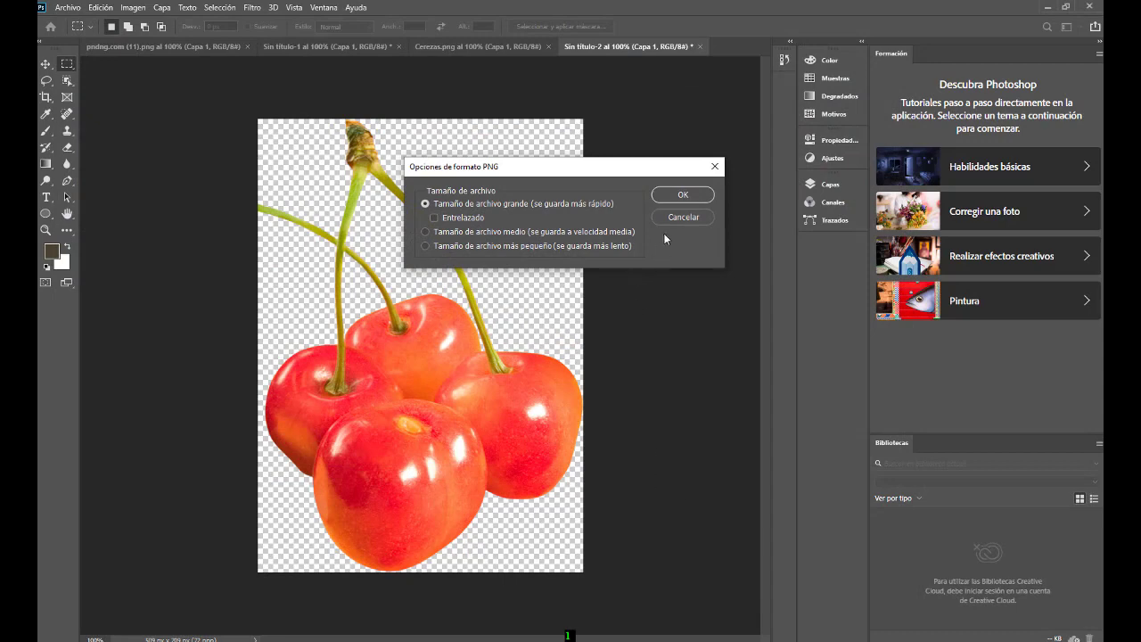
{"action": "left_click", "coordinate": [683, 196]}
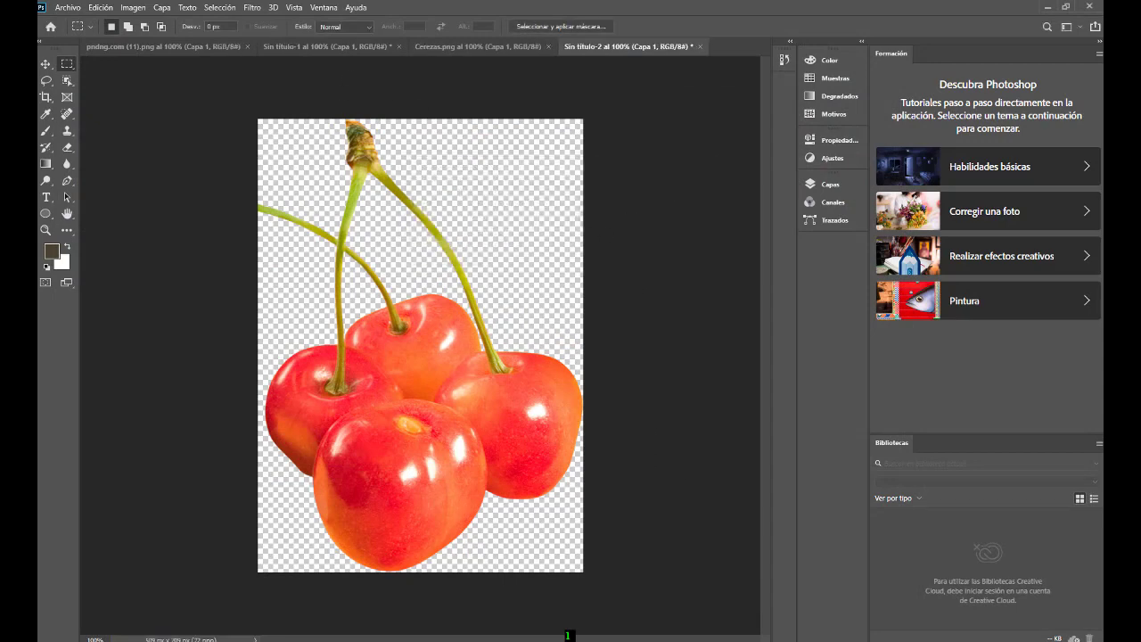
Check the Cerezas image in the imagenes especiales2 folder, then return to the Unreal Editor
{"action": "left_click", "coordinate": [1048, 6]}
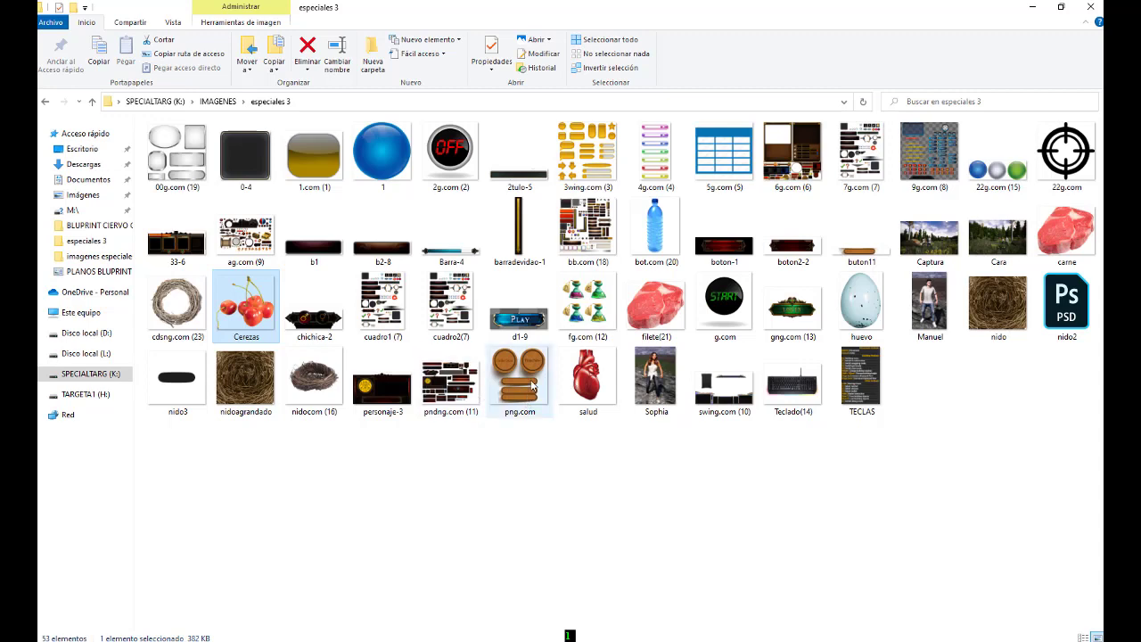
{"action": "left_click", "coordinate": [219, 102]}
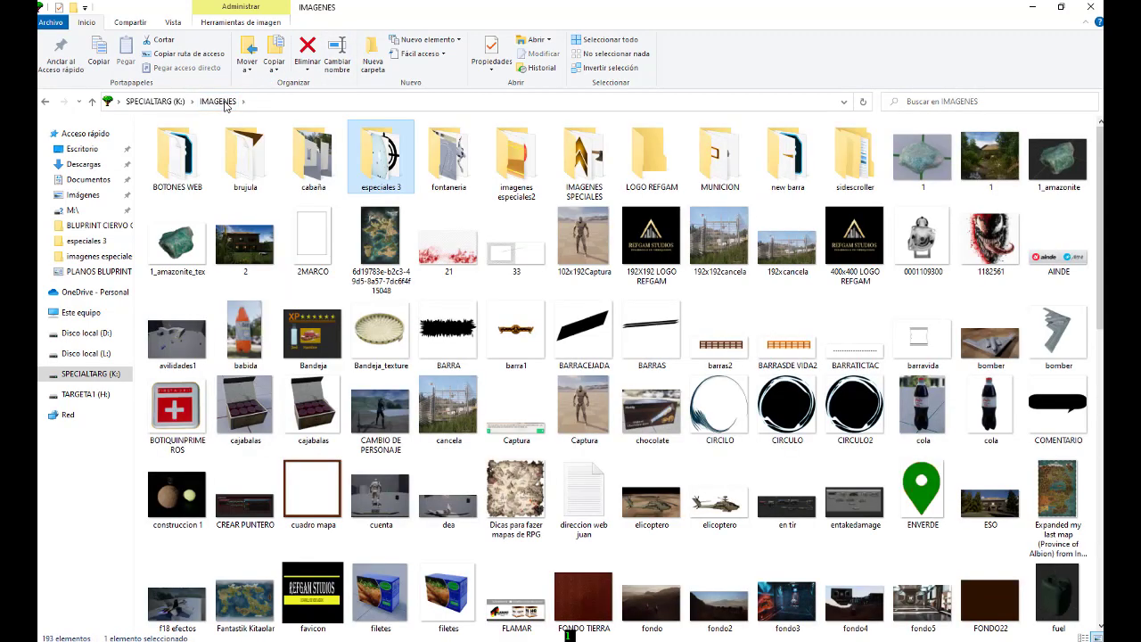
{"action": "double_click", "coordinate": [525, 172]}
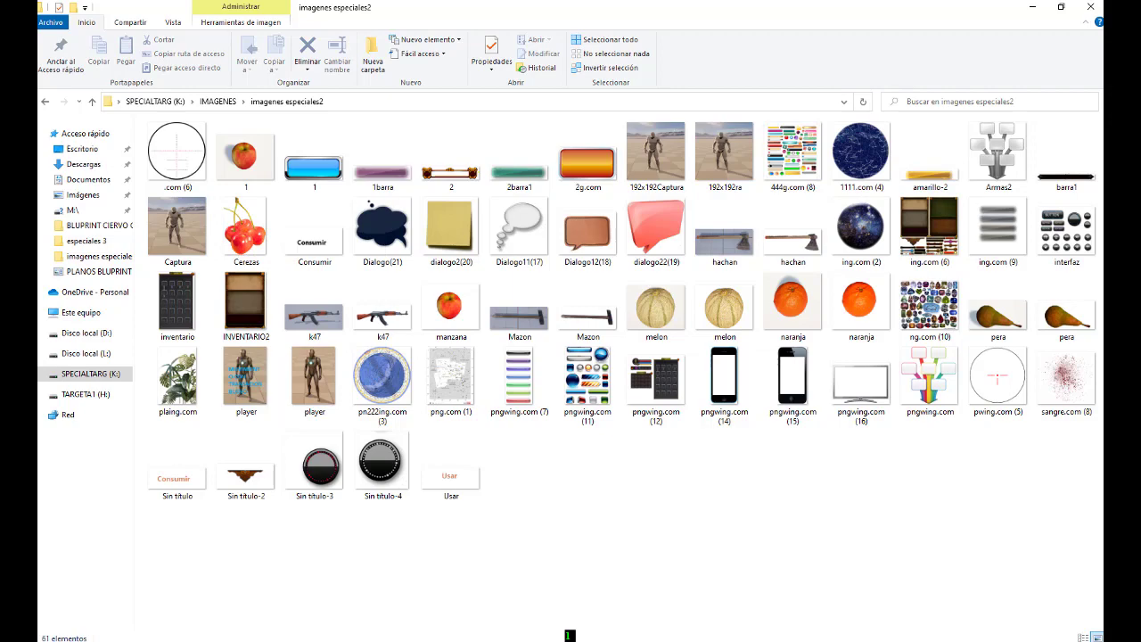
{"action": "mouse_move", "coordinate": [675, 639]}
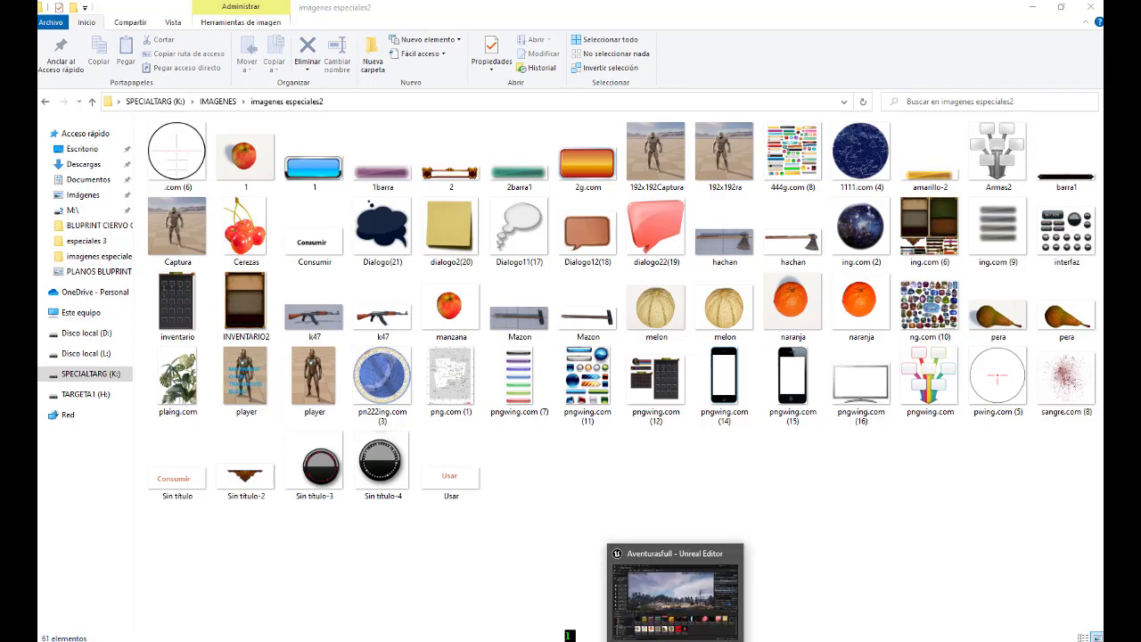
{"action": "left_click", "coordinate": [675, 593]}
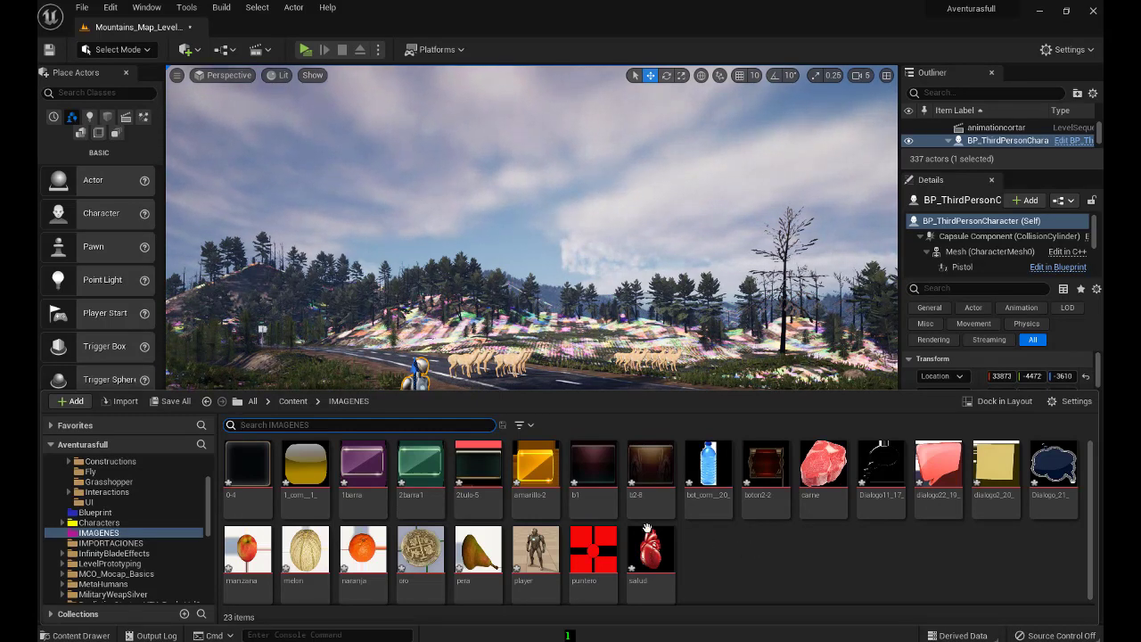
Save the modified IMAGENES textures and the current Mountains_Map_LevelDesign level, skipping Save Level As
{"action": "mouse_move", "coordinate": [293, 471]}
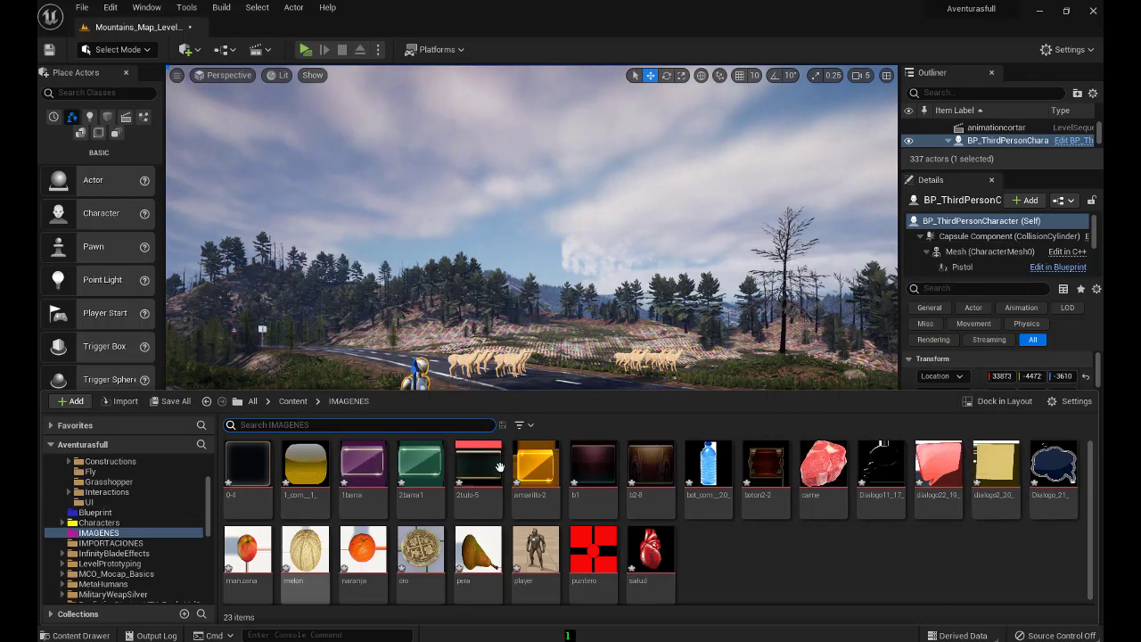
{"action": "left_click", "coordinate": [171, 401]}
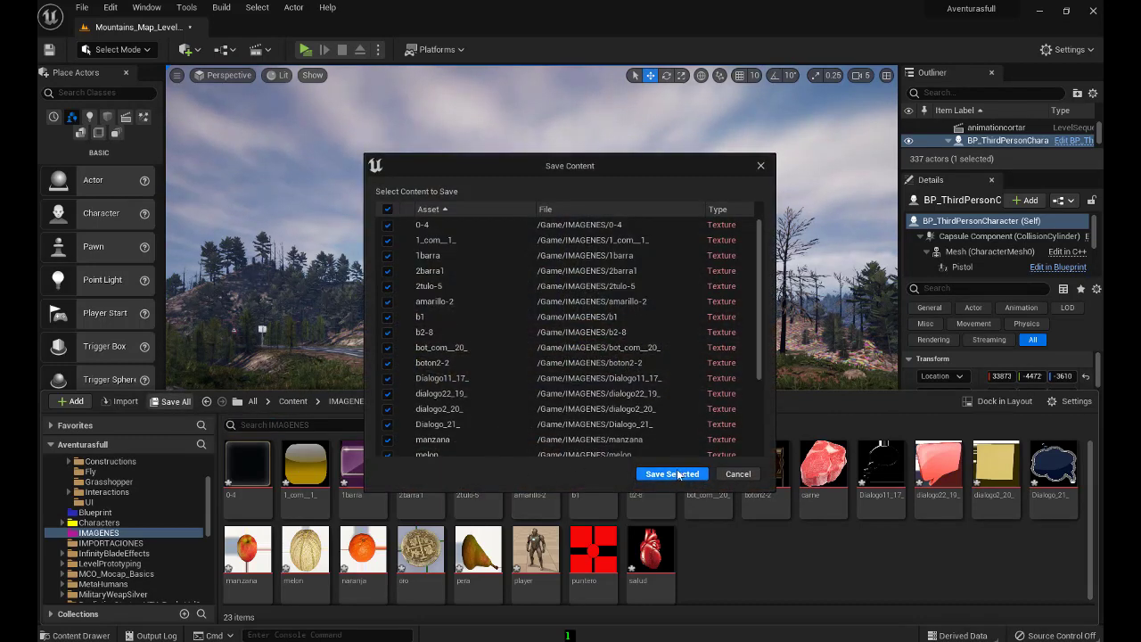
{"action": "left_click", "coordinate": [675, 475]}
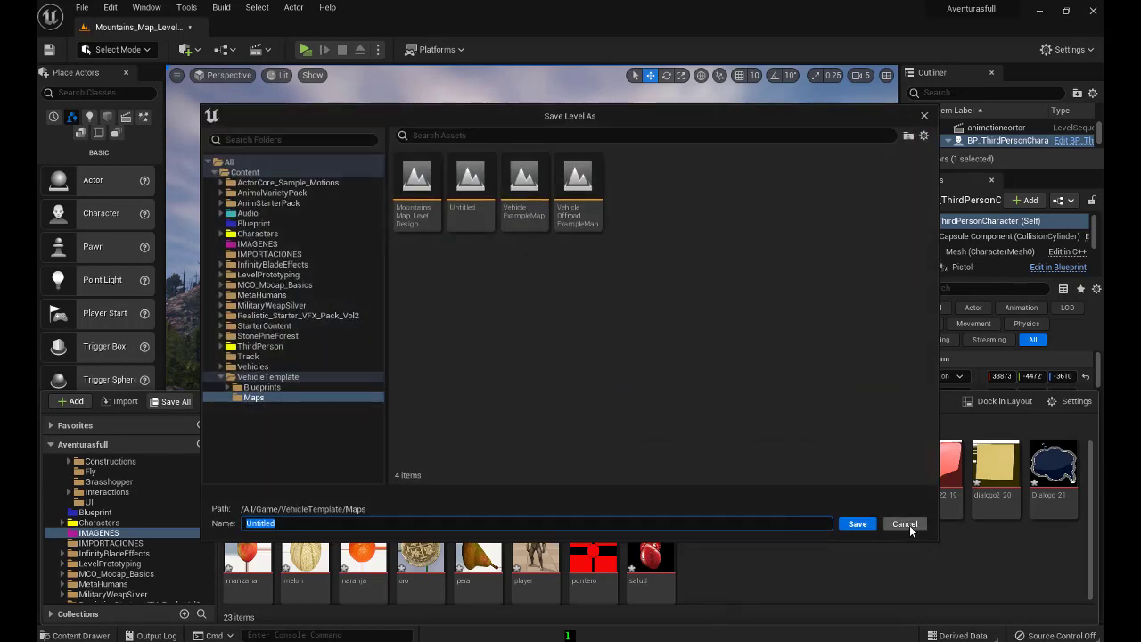
{"action": "left_click", "coordinate": [910, 527]}
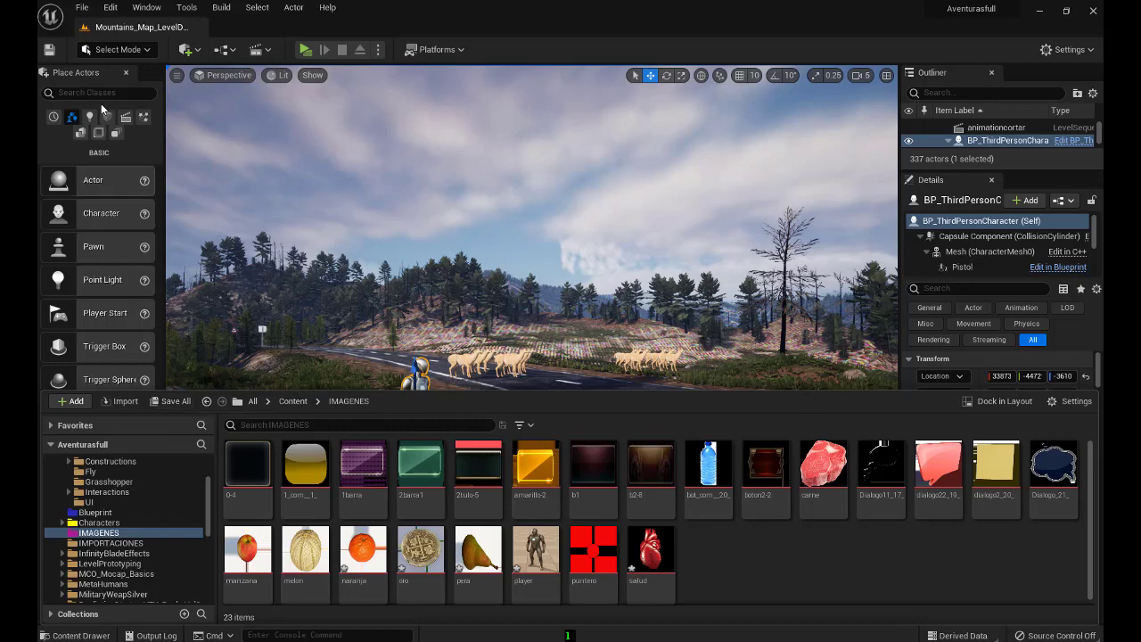
{"action": "left_click", "coordinate": [53, 54]}
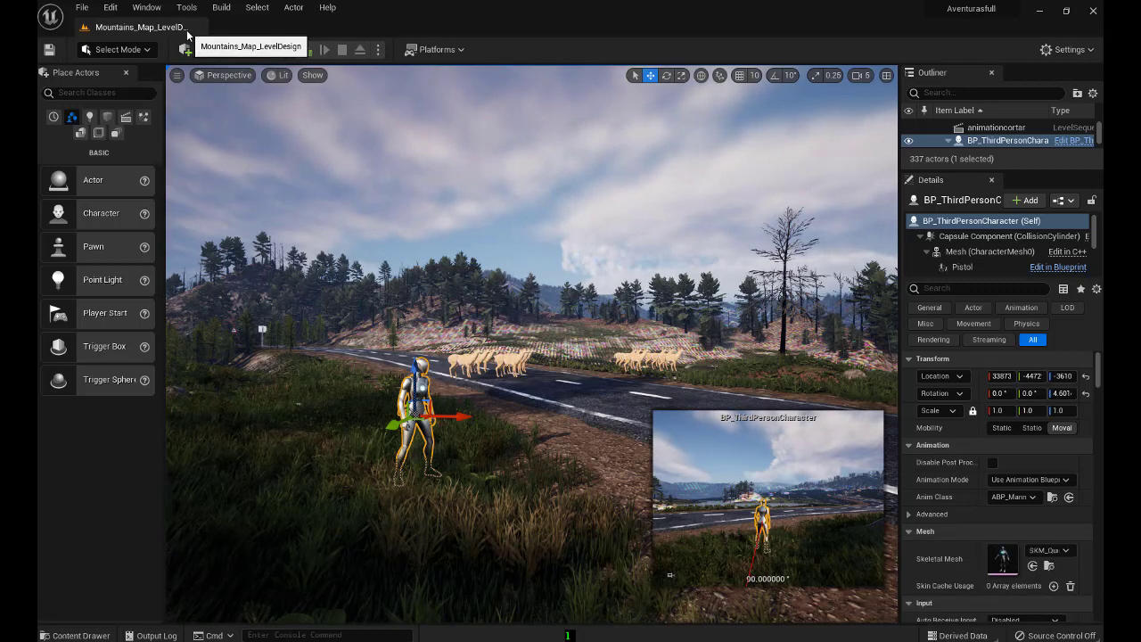
{"action": "key", "text": "ctrl+space"}
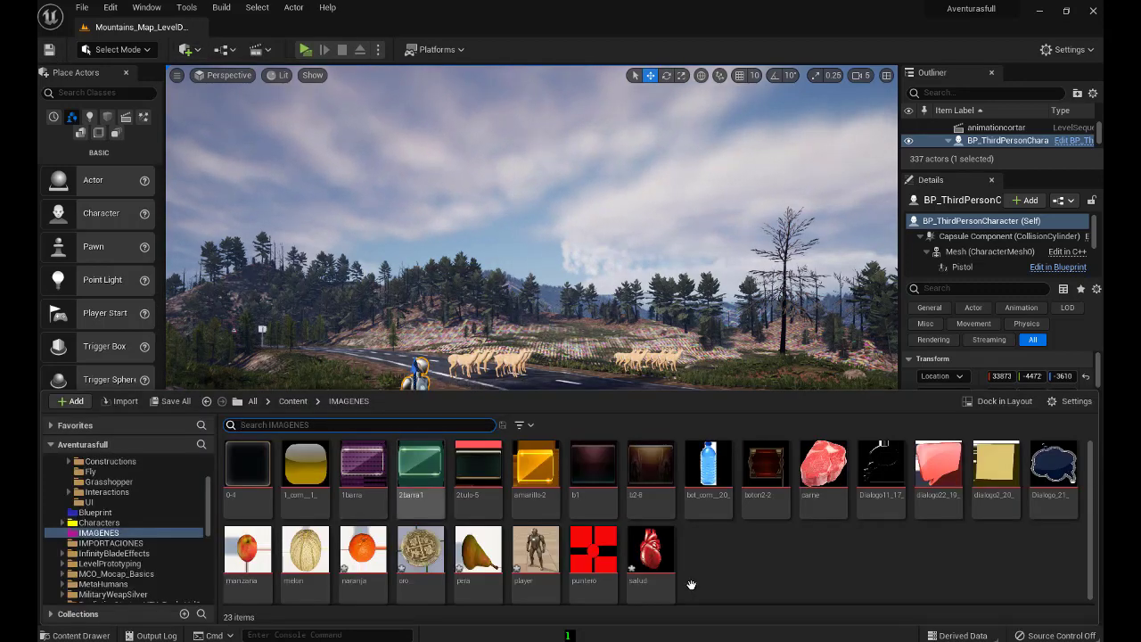
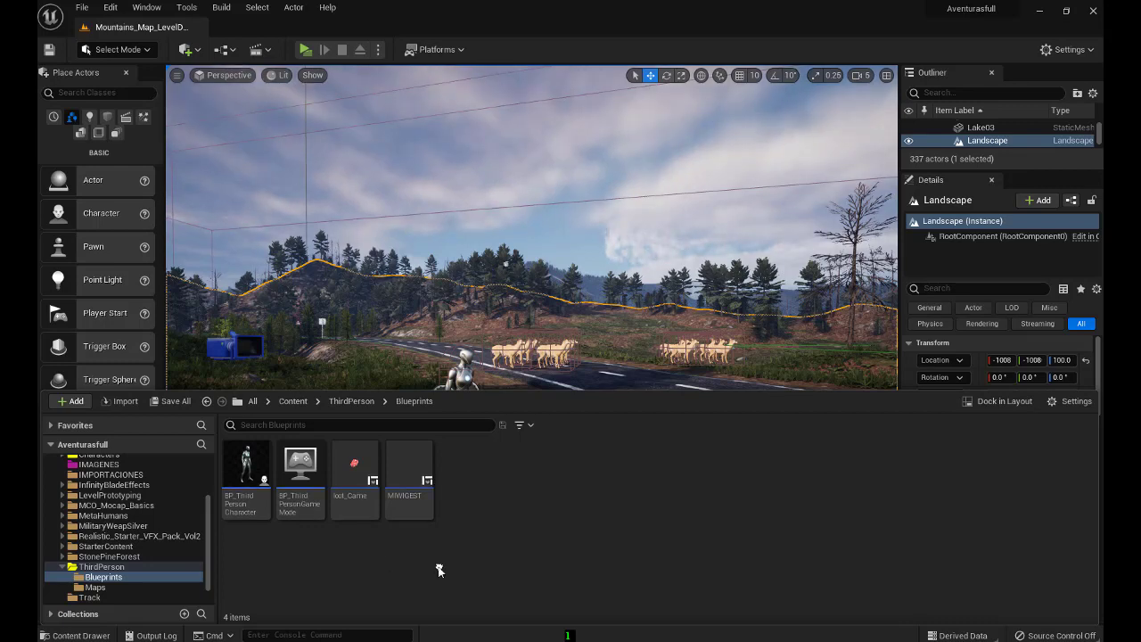
Open the MIWIGEST widget blueprint from the Content Drawer in the Designer
{"action": "left_click", "coordinate": [398, 466]}
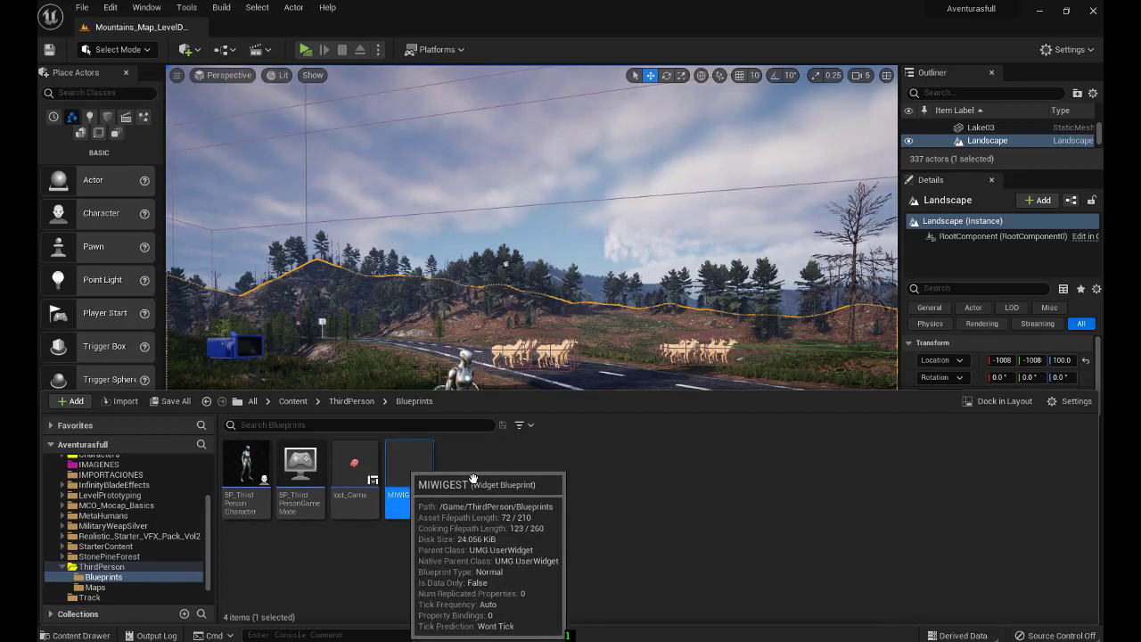
{"action": "double_click", "coordinate": [409, 472]}
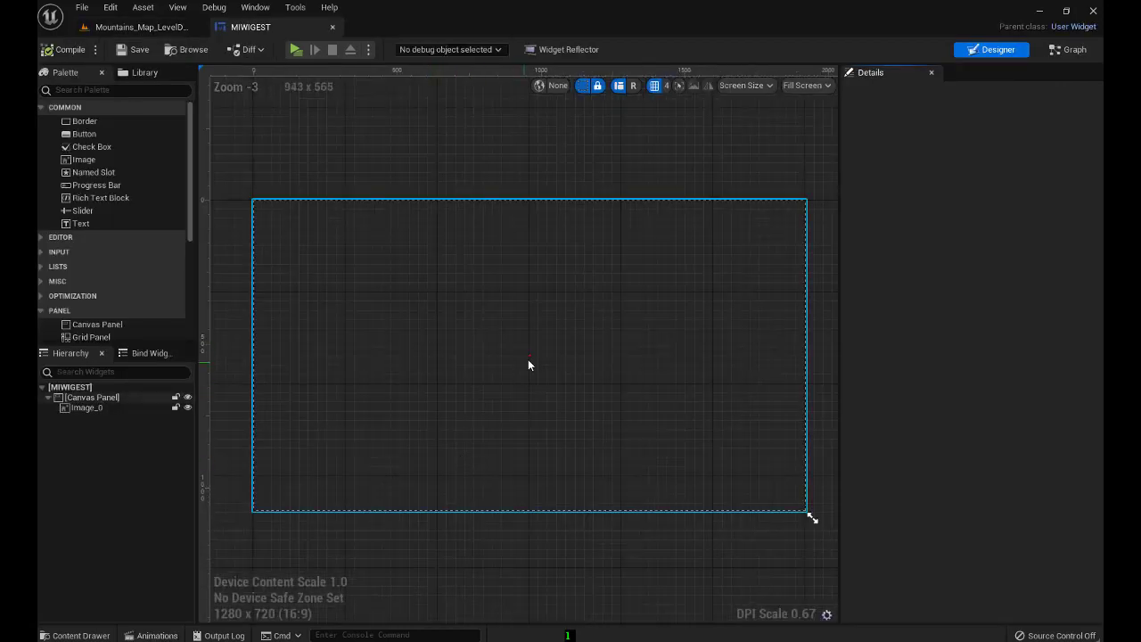
{"action": "scroll", "coordinate": [529, 361], "scroll_direction": "up", "scroll_amount": 4}
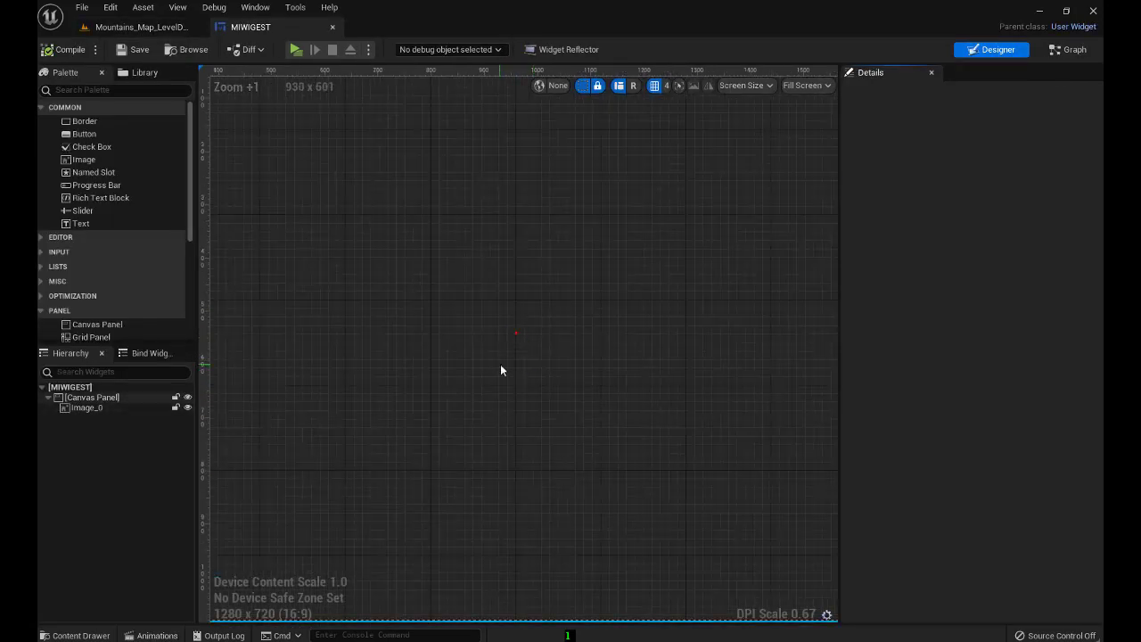
{"action": "scroll", "coordinate": [501, 367], "scroll_direction": "down", "scroll_amount": 5}
{"action": "right_click_drag", "start_coordinate": [489, 375], "coordinate": [518, 378]}
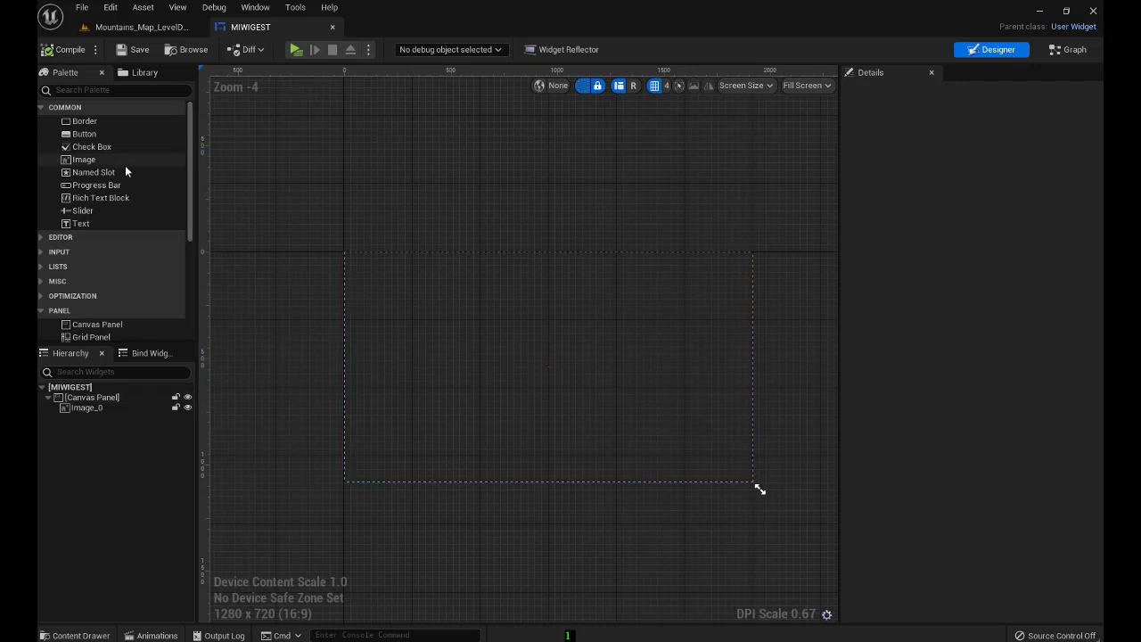
Add a progress bar, about 628.5 by 40, at the canvas's bottom centre
{"action": "mouse_move", "coordinate": [98, 185]}
{"action": "left_mouse_down"}
{"action": "mouse_move", "coordinate": [457, 455]}
{"action": "mouse_move", "coordinate": [498, 470]}
{"action": "left_mouse_up"}
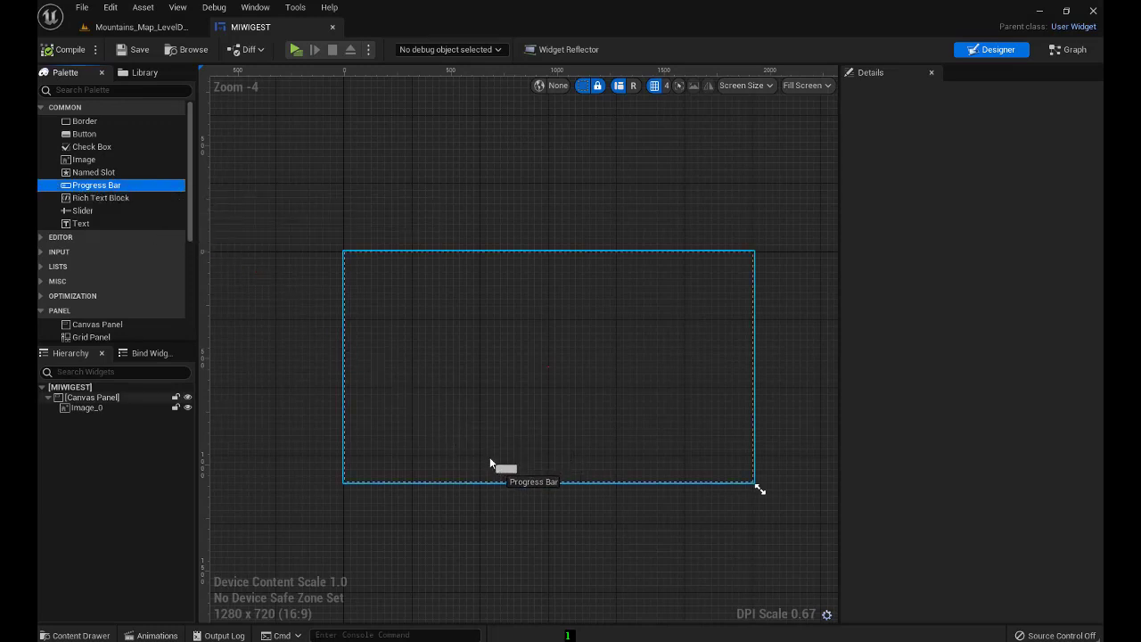
{"action": "left_click_drag", "start_coordinate": [498, 470], "coordinate": [491, 457]}
{"action": "scroll", "coordinate": [526, 436], "scroll_direction": "up", "scroll_amount": 3}
{"action": "right_click_drag", "start_coordinate": [516, 437], "coordinate": [530, 332]}
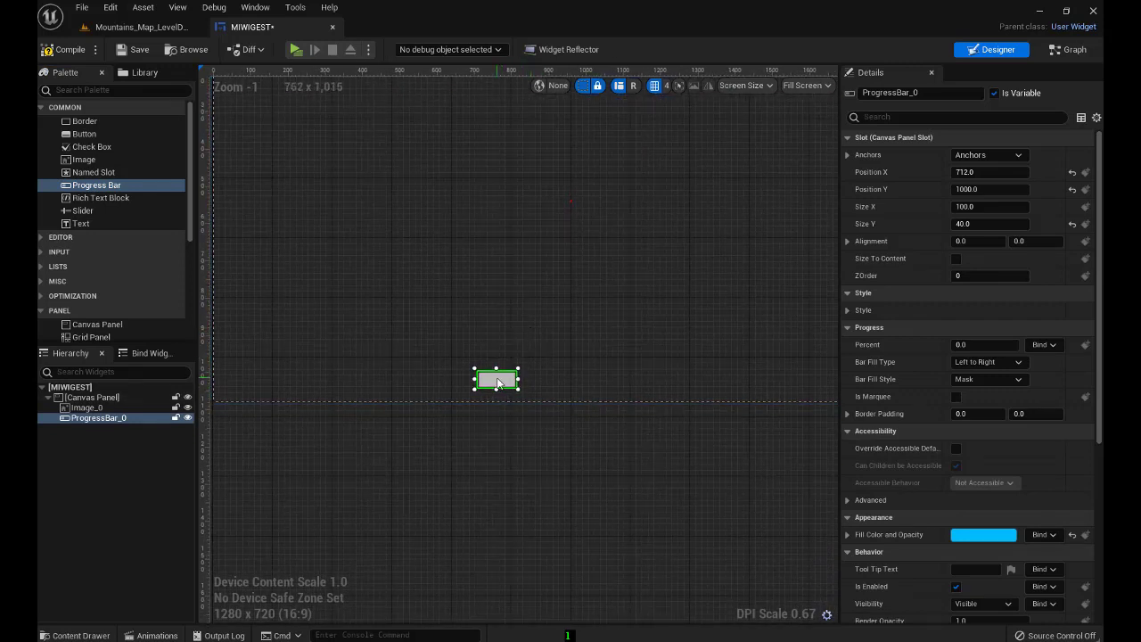
{"action": "mouse_move", "coordinate": [497, 387]}
{"action": "left_mouse_down"}
{"action": "mouse_move", "coordinate": [512, 374]}
{"action": "mouse_move", "coordinate": [502, 378]}
{"action": "mouse_move", "coordinate": [719, 398]}
{"action": "left_mouse_up"}
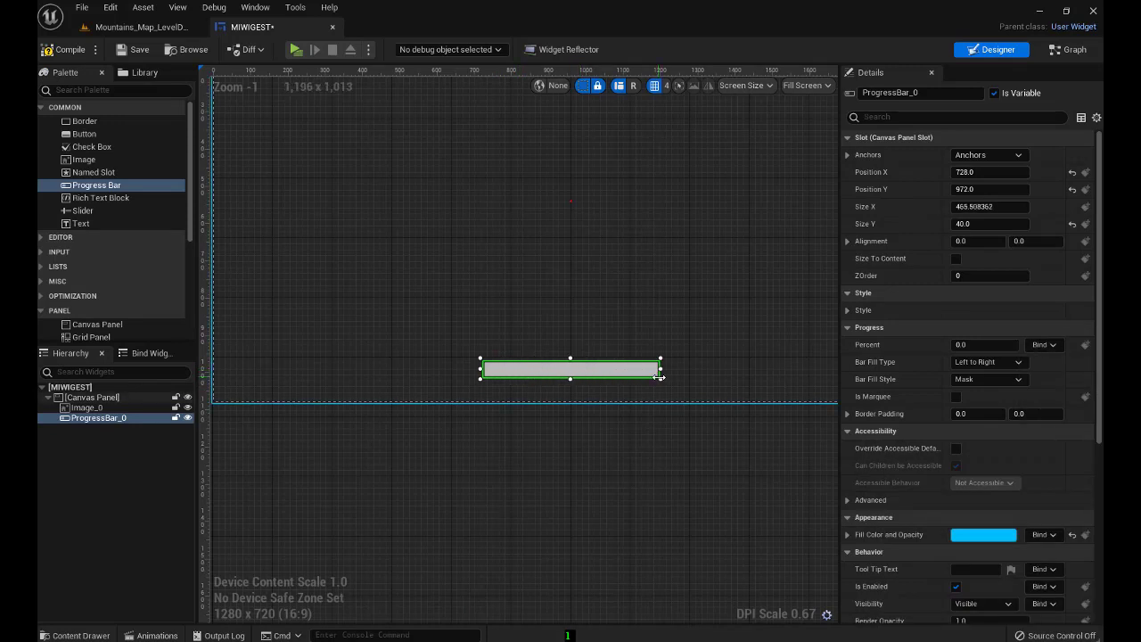
{"action": "scroll", "coordinate": [652, 273], "scroll_direction": "down", "scroll_amount": 3}
{"action": "scroll", "coordinate": [652, 273], "scroll_direction": "down", "scroll_amount": 2}
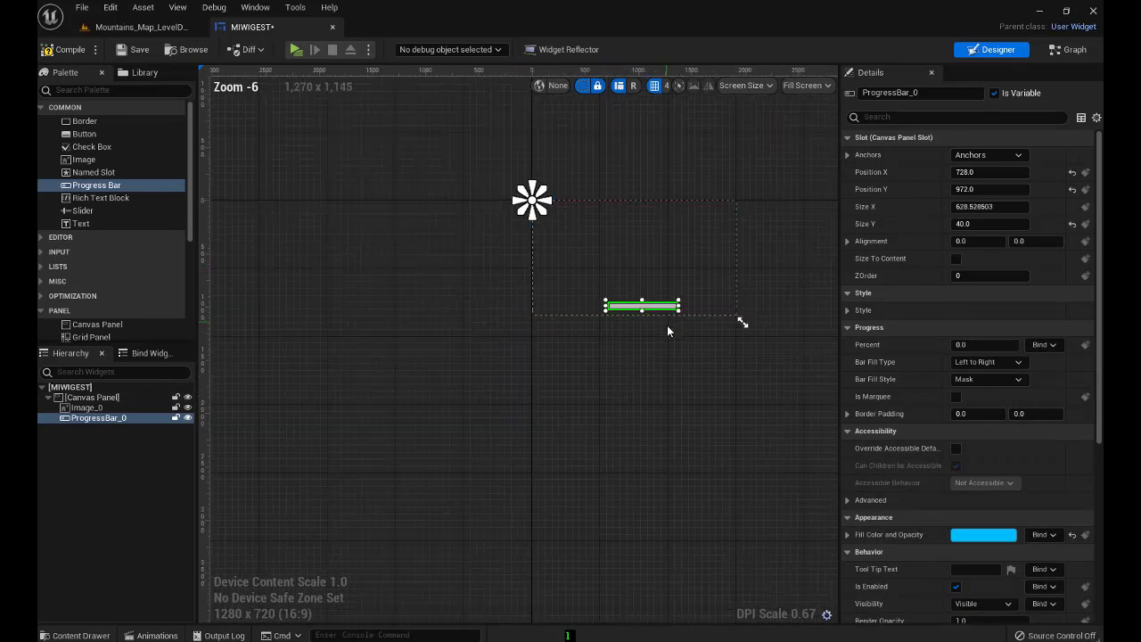
{"action": "right_click_drag", "start_coordinate": [743, 321], "coordinate": [652, 377]}
{"action": "scroll", "coordinate": [536, 301], "scroll_direction": "up", "scroll_amount": 3}
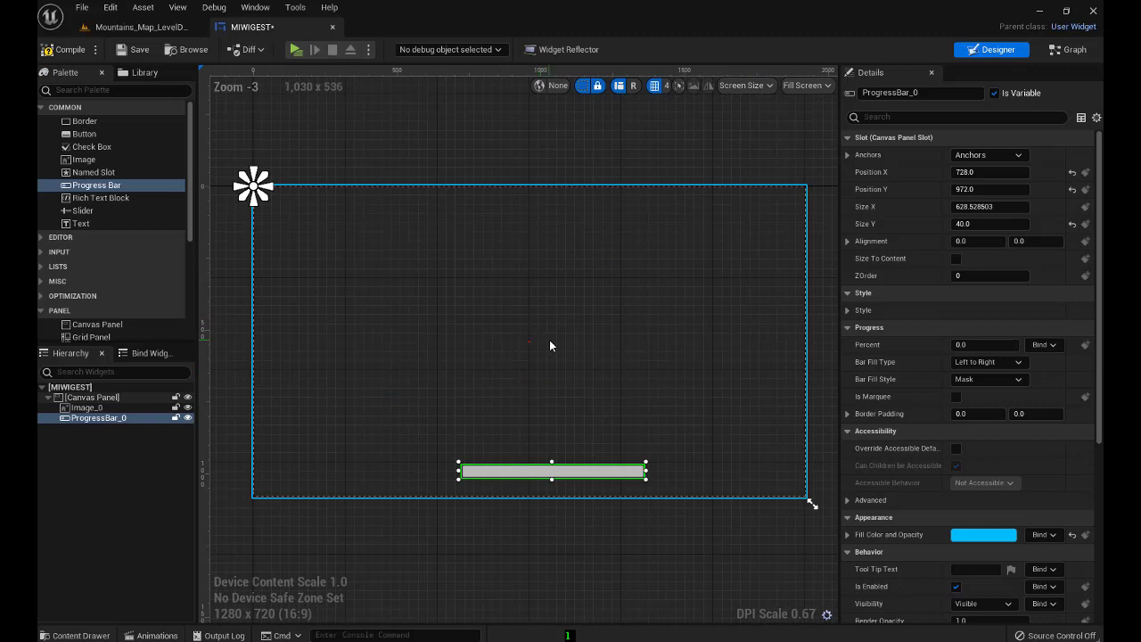
{"action": "left_click_drag", "start_coordinate": [569, 472], "coordinate": [543, 482]}
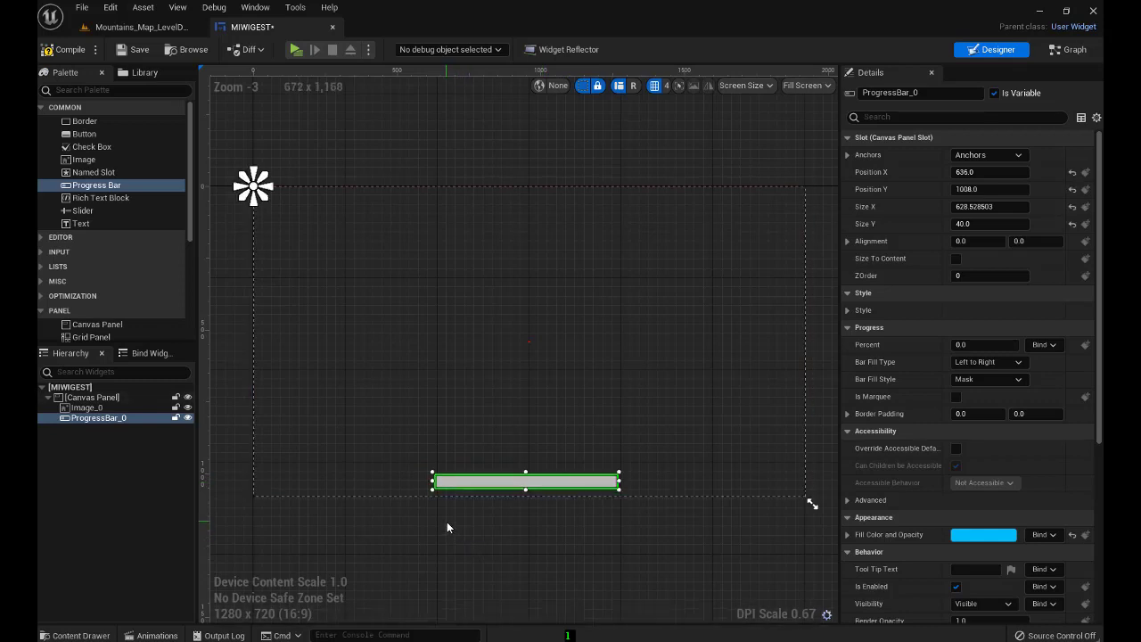
Select the 2barra1 texture in the Content > IMAGENES folder
{"action": "key", "text": "ctrl+space"}
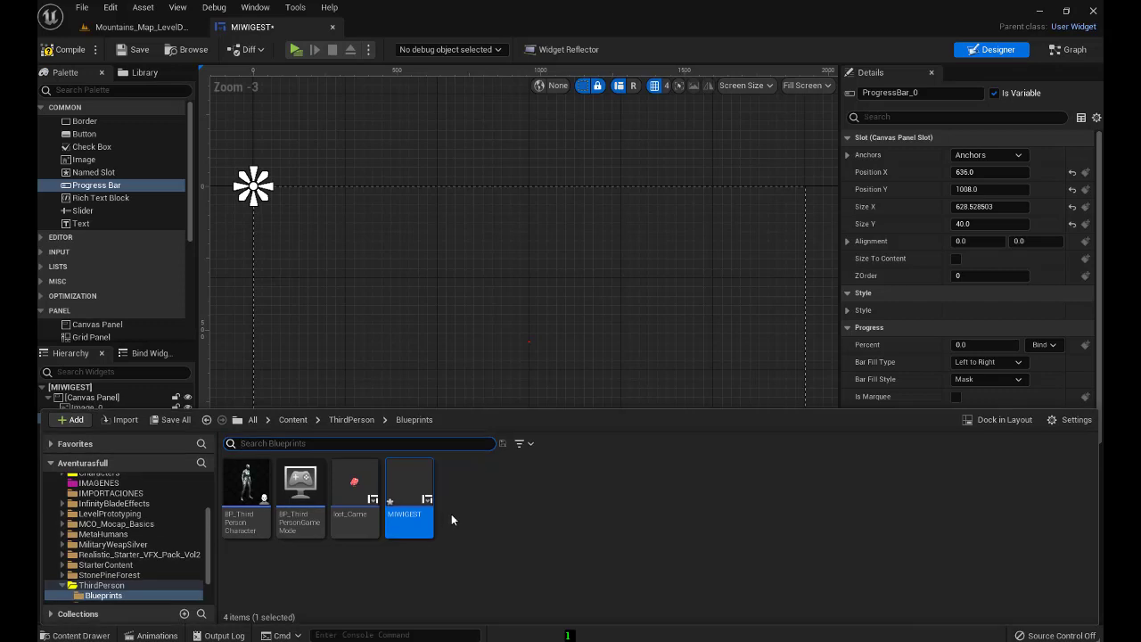
{"action": "left_click", "coordinate": [292, 419]}
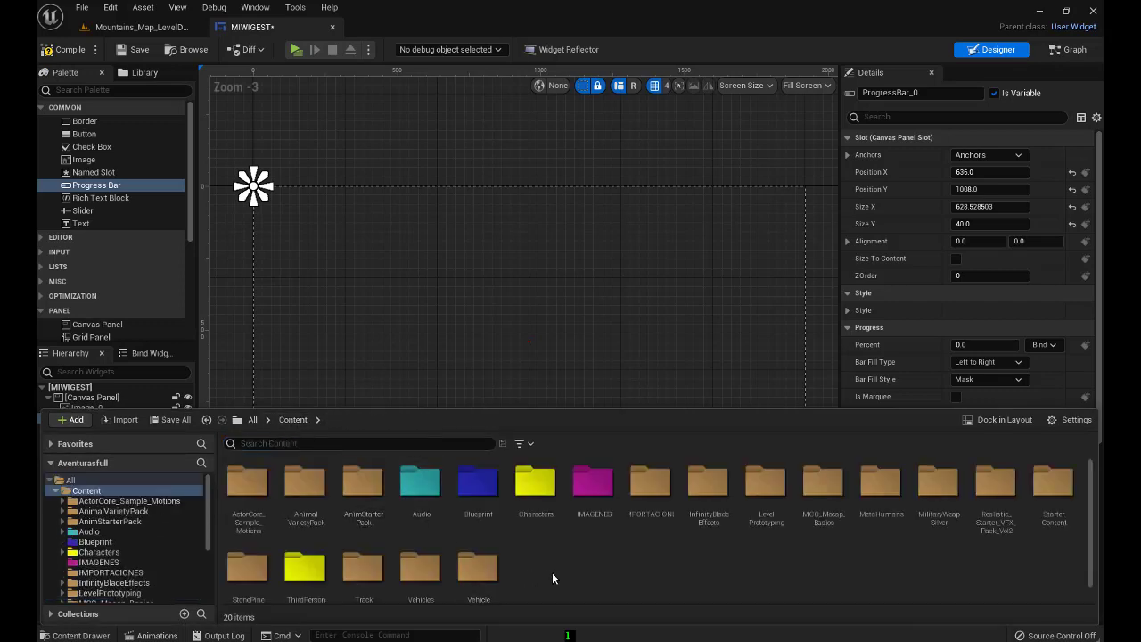
{"action": "double_click", "coordinate": [592, 486]}
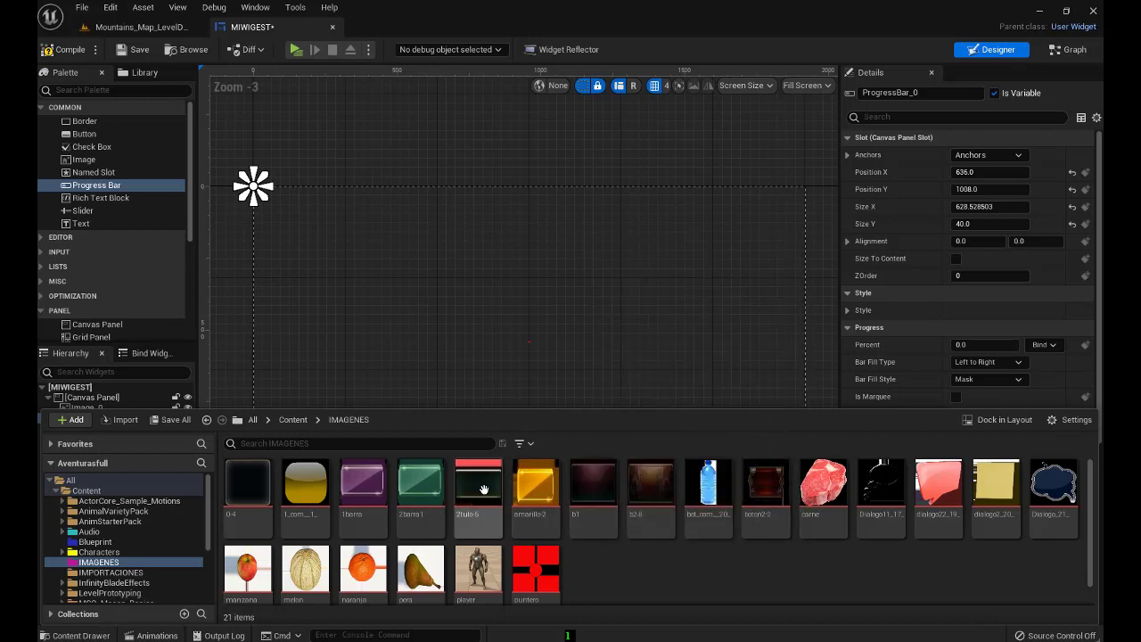
{"action": "mouse_move", "coordinate": [476, 492]}
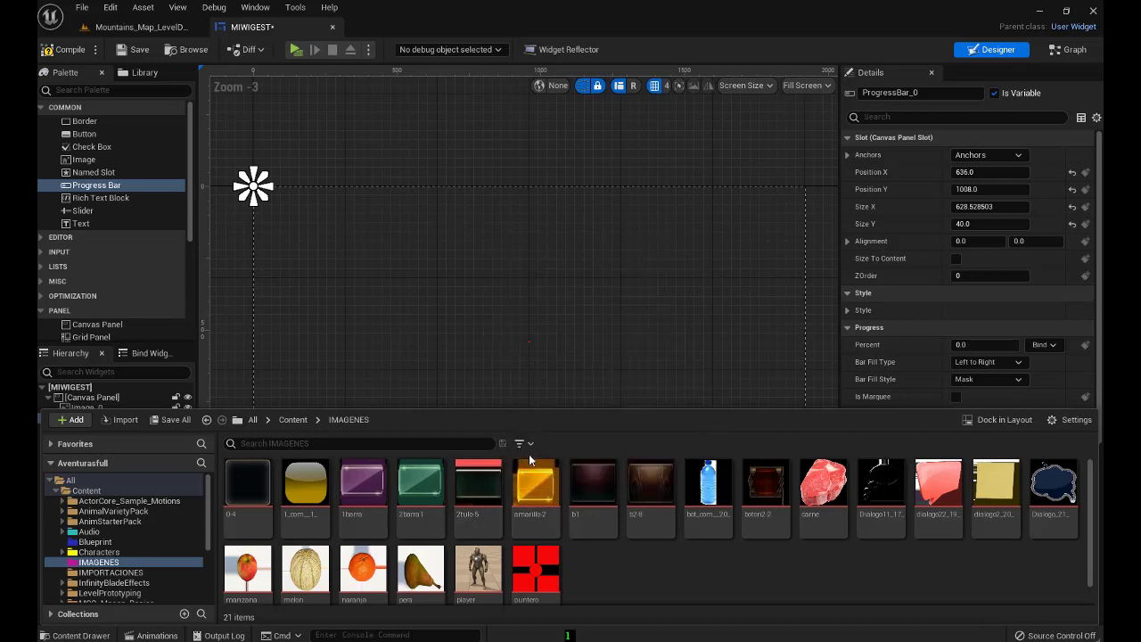
{"action": "mouse_move", "coordinate": [427, 490]}
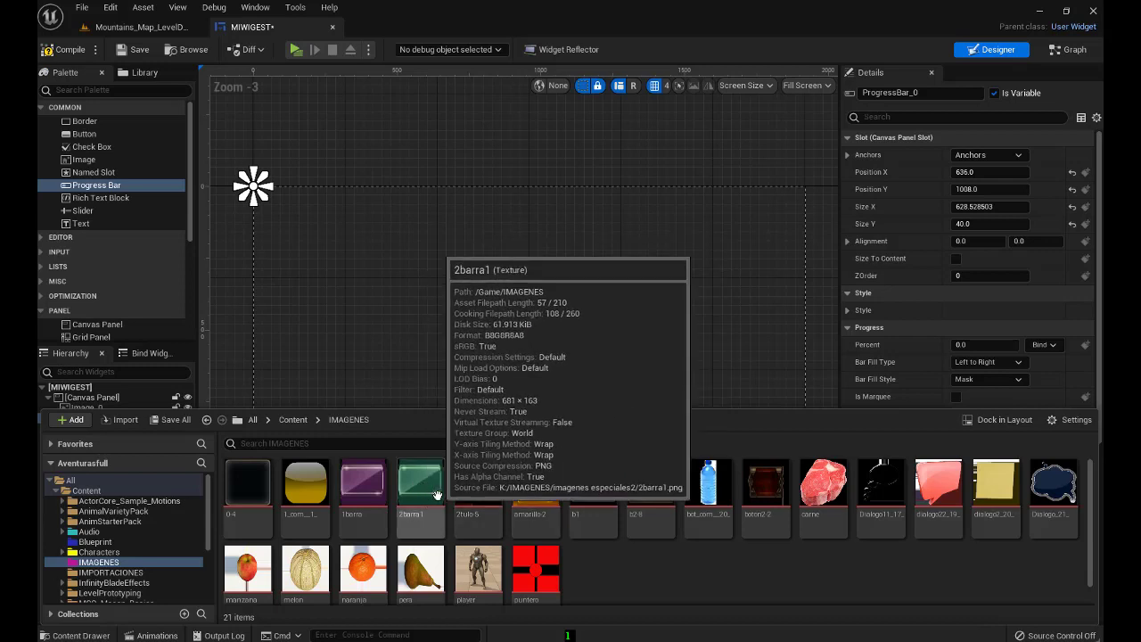
{"action": "left_click", "coordinate": [419, 486]}
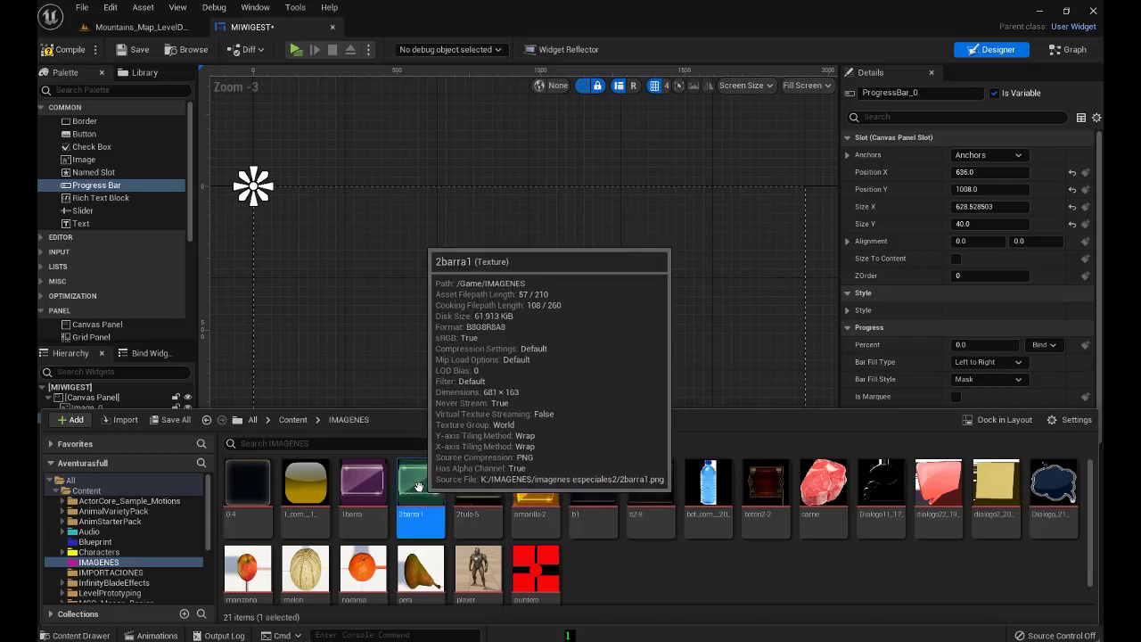
{"action": "scroll", "coordinate": [625, 298], "scroll_direction": "down", "scroll_amount": 2}
{"action": "right_click_drag", "start_coordinate": [624, 304], "coordinate": [617, 209]}
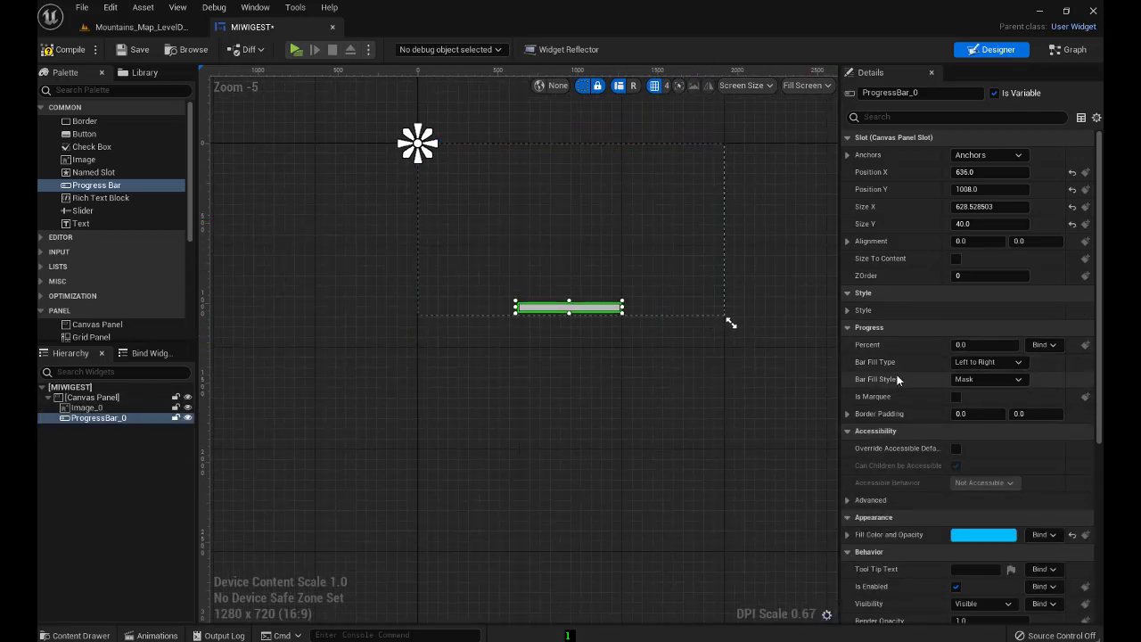
Set the progress bar's Style background image to the 2barra1 texture
{"action": "left_click", "coordinate": [846, 310]}
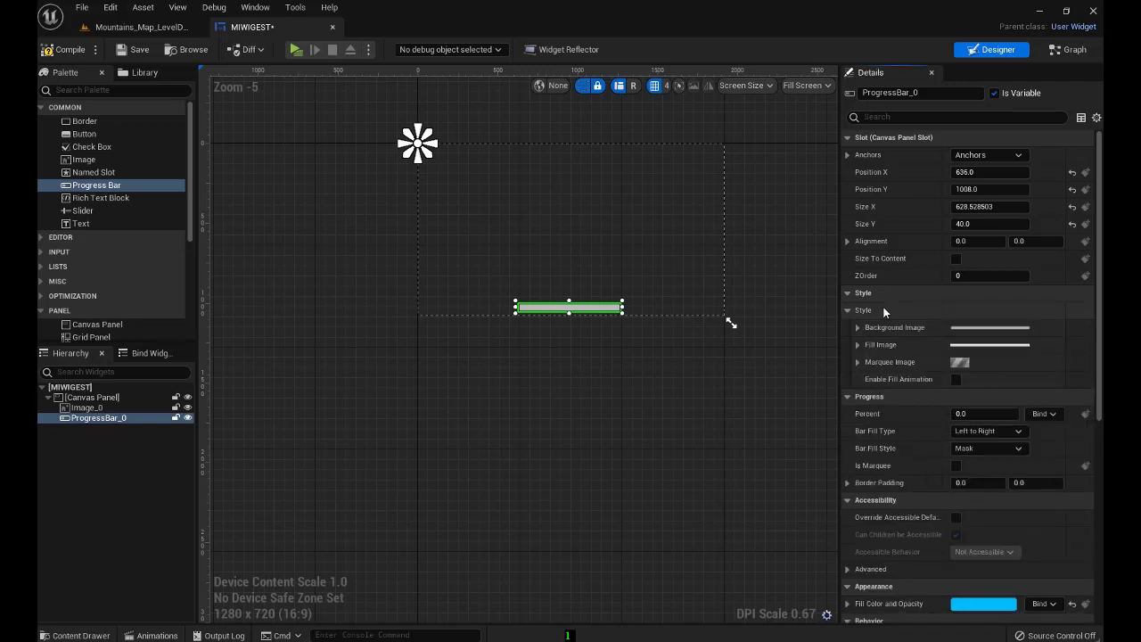
{"action": "left_click", "coordinate": [857, 328]}
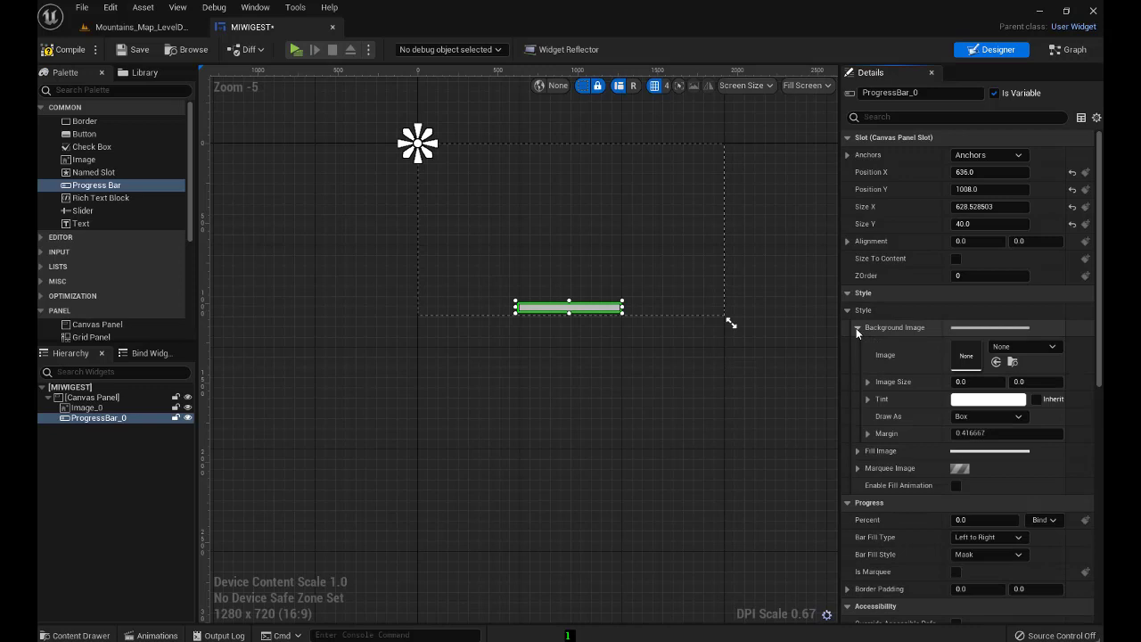
{"action": "left_click", "coordinate": [996, 361]}
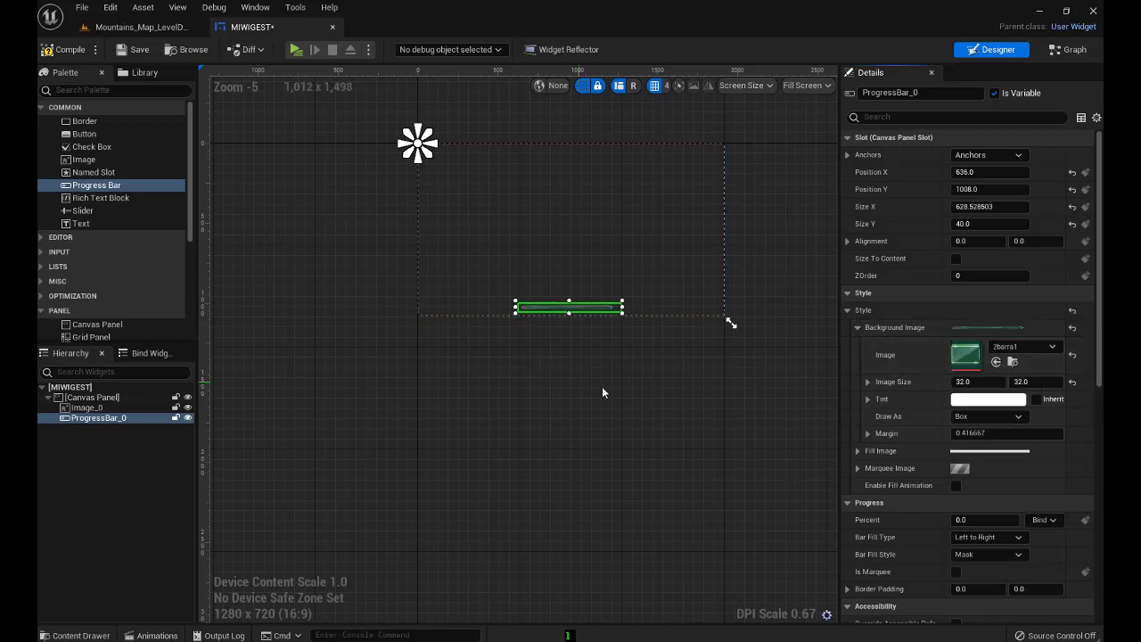
Nudge the progress bar slightly lower, then bring the IMAGENES textures back up
{"action": "right_click_drag", "start_coordinate": [603, 388], "coordinate": [565, 412]}
{"action": "scroll", "coordinate": [543, 387], "scroll_direction": "up", "scroll_amount": 2}
{"action": "scroll", "coordinate": [526, 361], "scroll_direction": "up", "scroll_amount": 3}
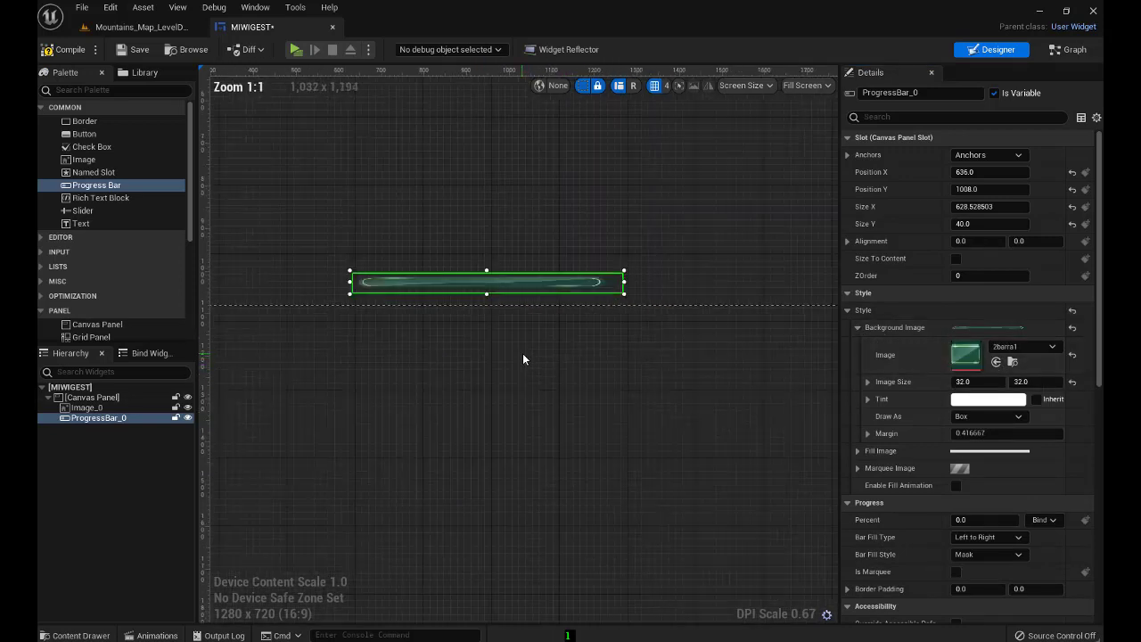
{"action": "scroll", "coordinate": [503, 339], "scroll_direction": "up", "scroll_amount": 2}
{"action": "right_click_drag", "start_coordinate": [492, 327], "coordinate": [545, 385]}
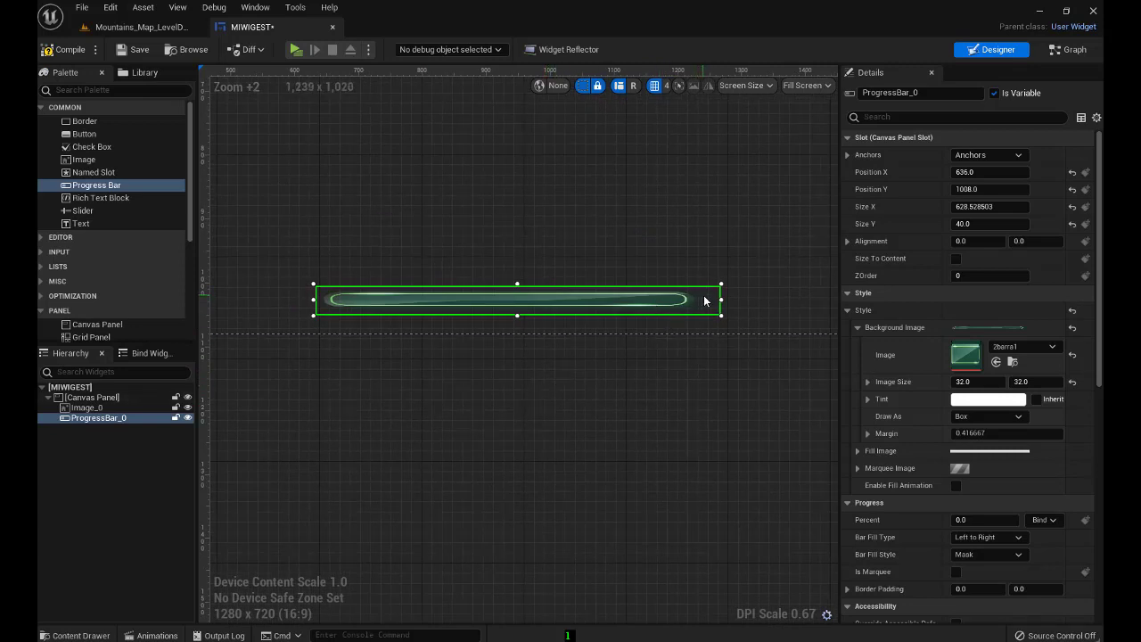
{"action": "left_click_drag", "start_coordinate": [703, 301], "coordinate": [701, 313]}
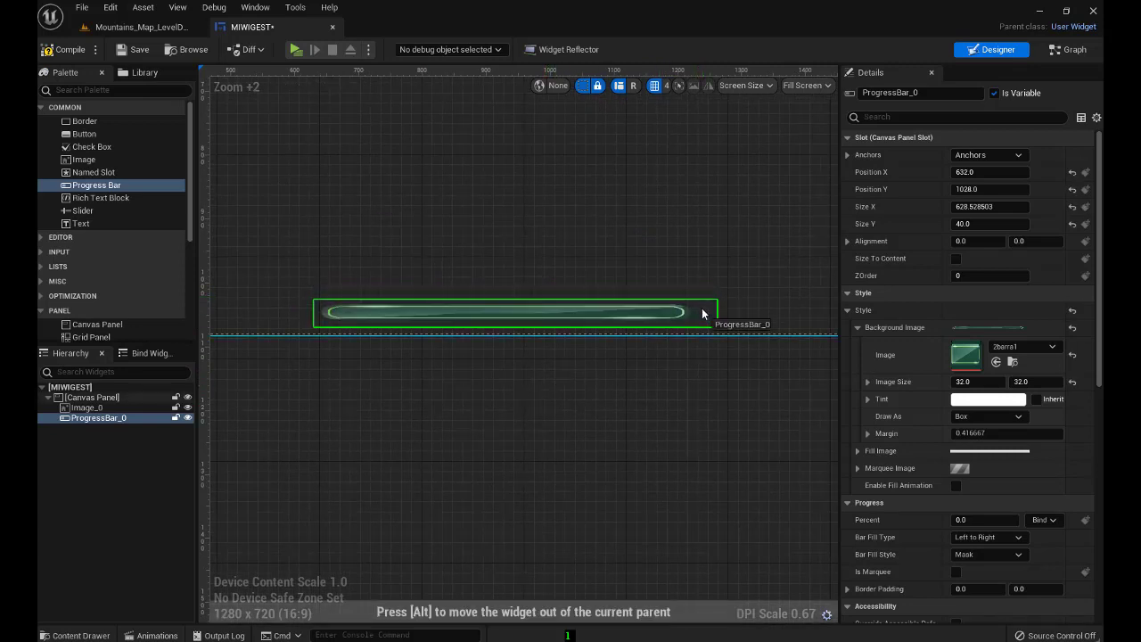
{"action": "left_click_drag", "start_coordinate": [701, 312], "coordinate": [703, 308]}
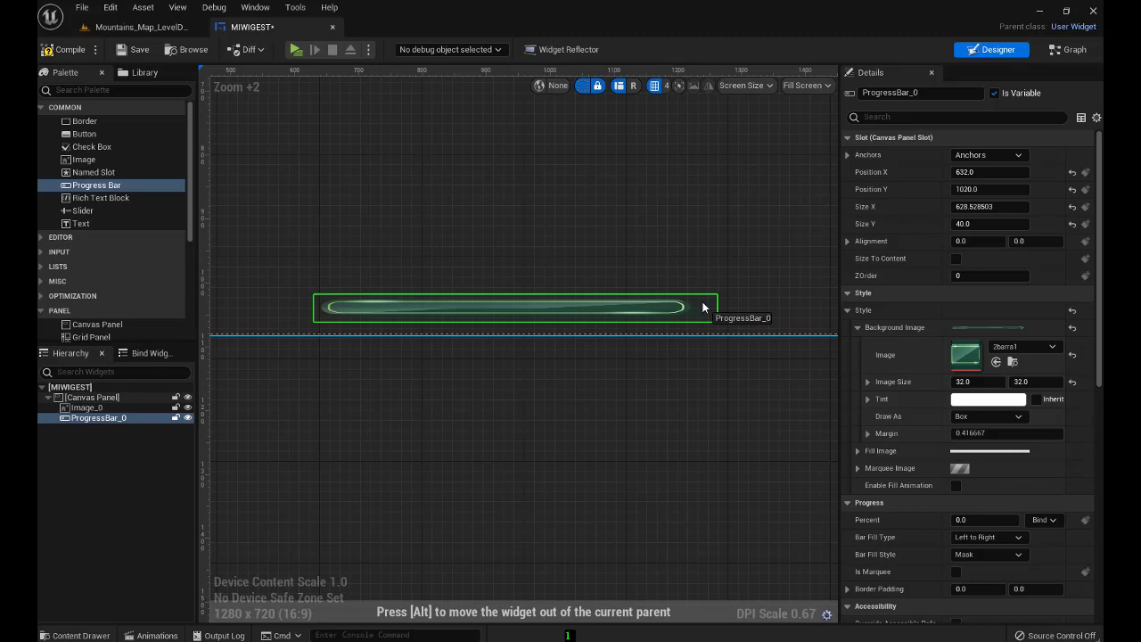
{"action": "left_click_drag", "start_coordinate": [702, 308], "coordinate": [702, 307]}
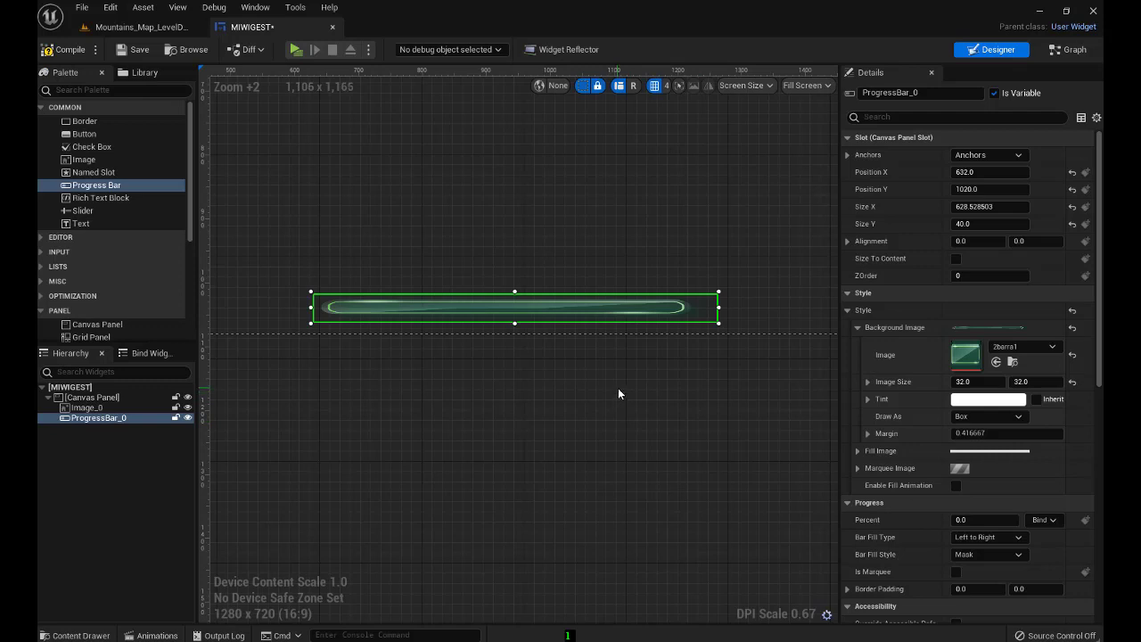
{"action": "key", "text": "ctrl+space"}
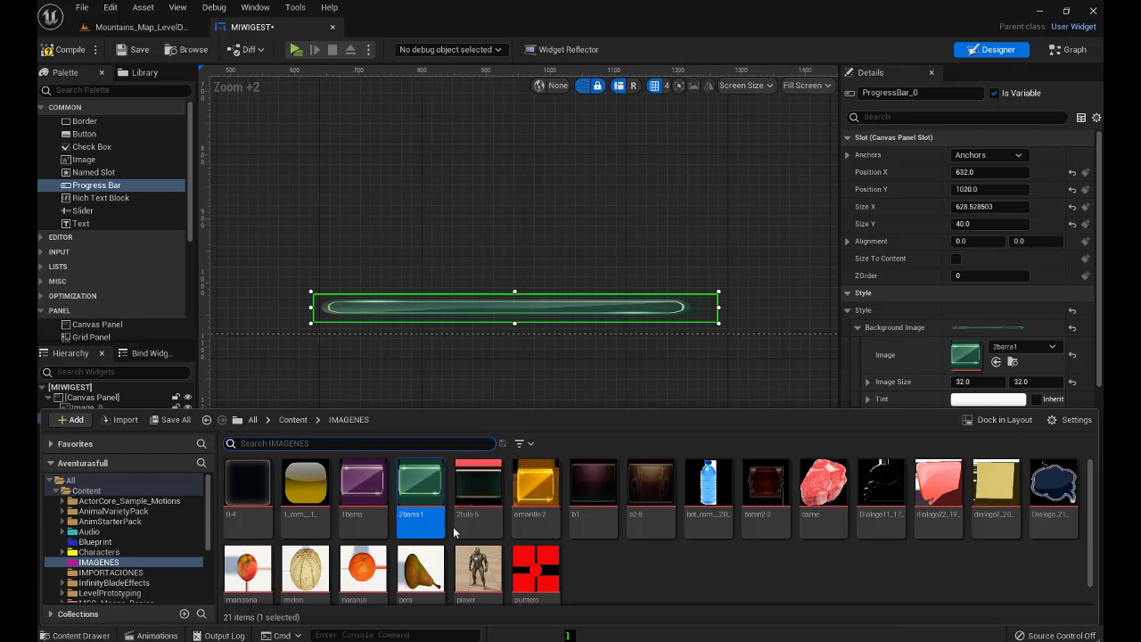
Import the salud picture from the especiales 3 folder into Content/IMAGENES
{"action": "scroll", "coordinate": [684, 579], "scroll_direction": "down", "scroll_amount": 1}
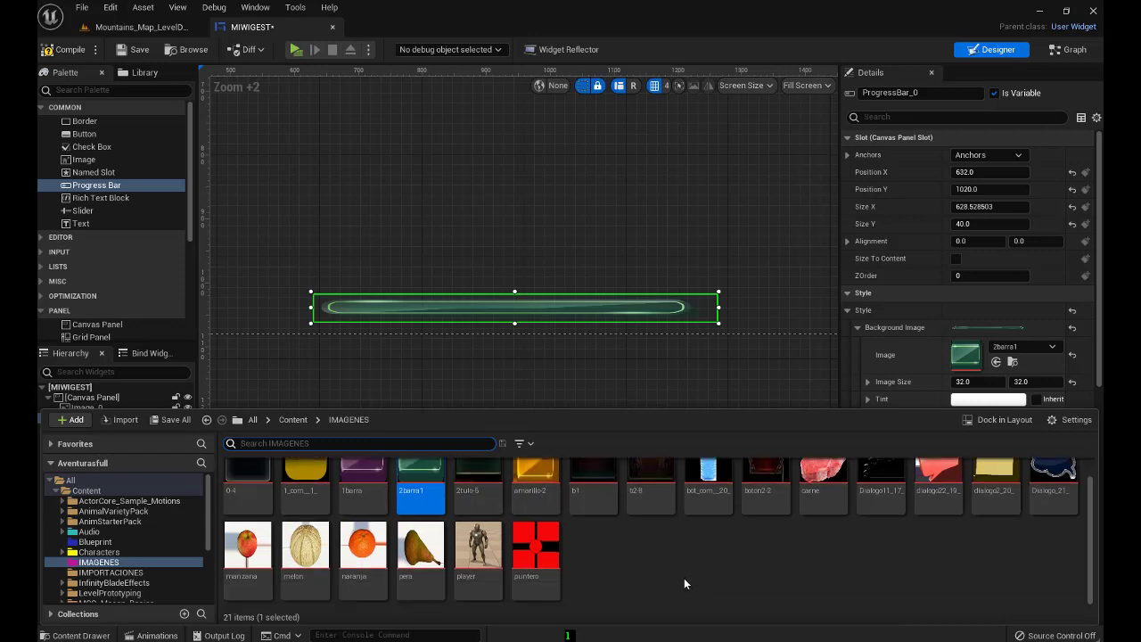
{"action": "scroll", "coordinate": [684, 578], "scroll_direction": "up", "scroll_amount": 1}
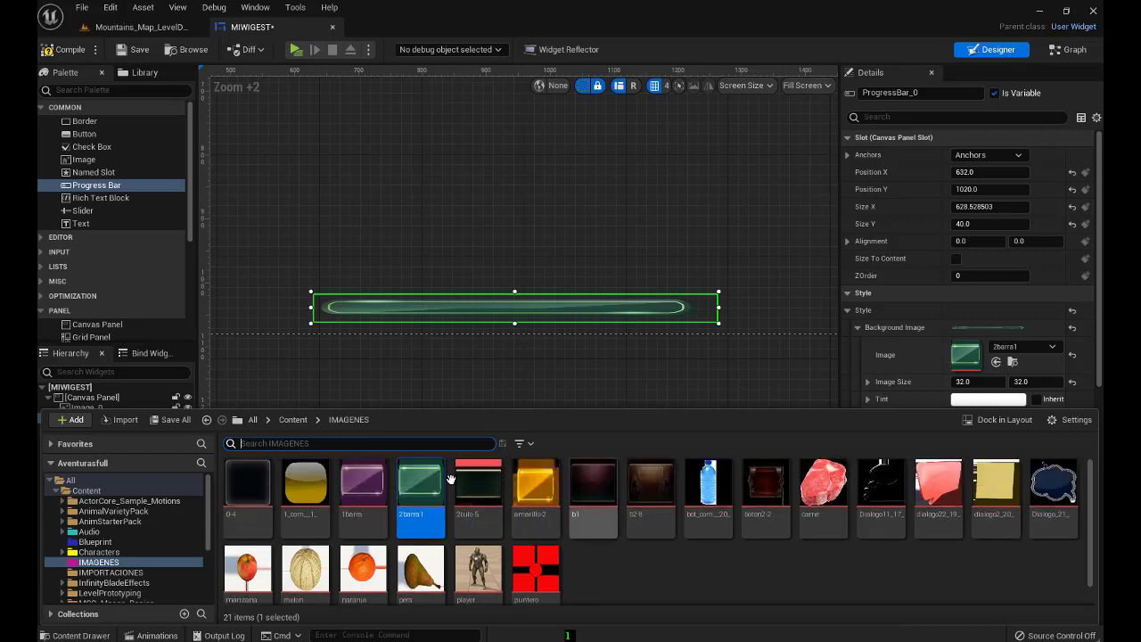
{"action": "left_click", "coordinate": [123, 419]}
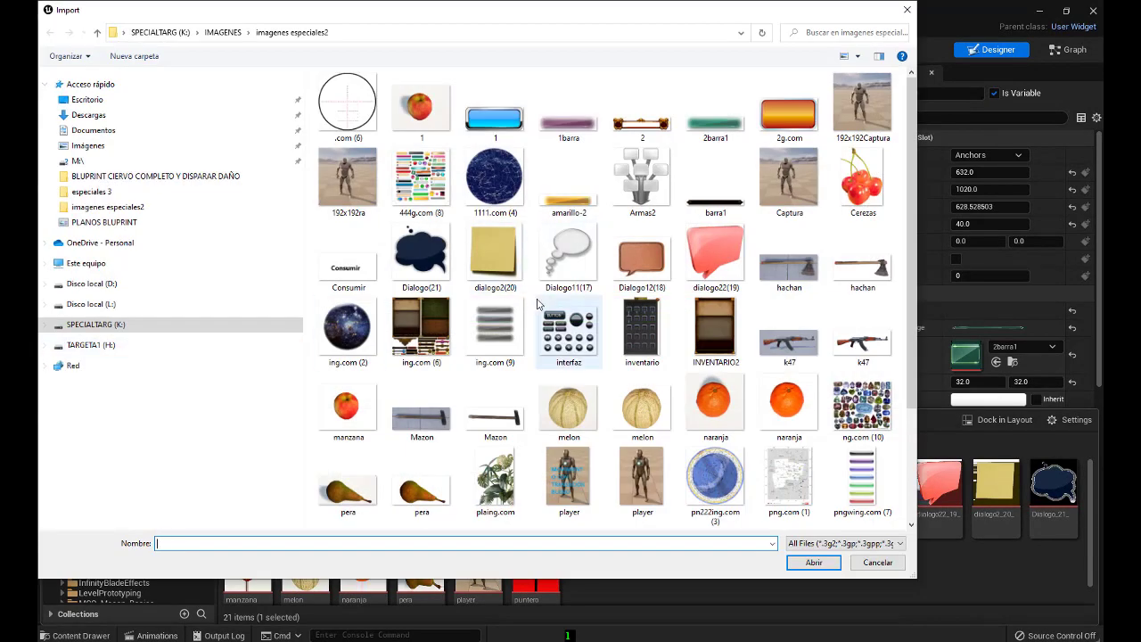
{"action": "scroll", "coordinate": [553, 330], "scroll_direction": "down", "scroll_amount": 2}
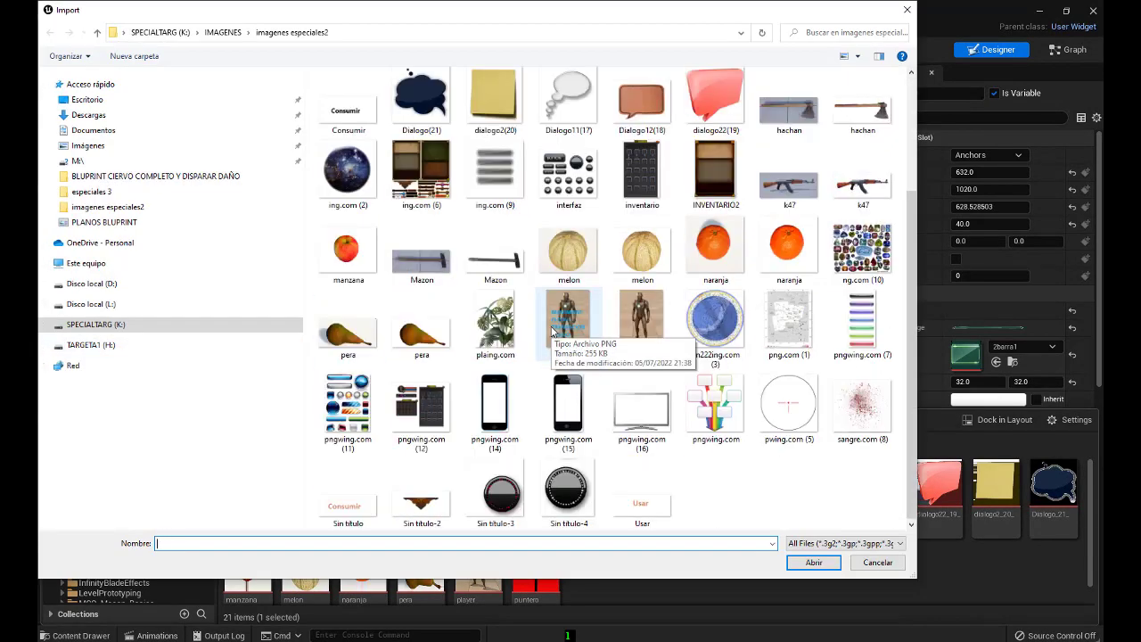
{"action": "scroll", "coordinate": [552, 329], "scroll_direction": "up", "scroll_amount": 2}
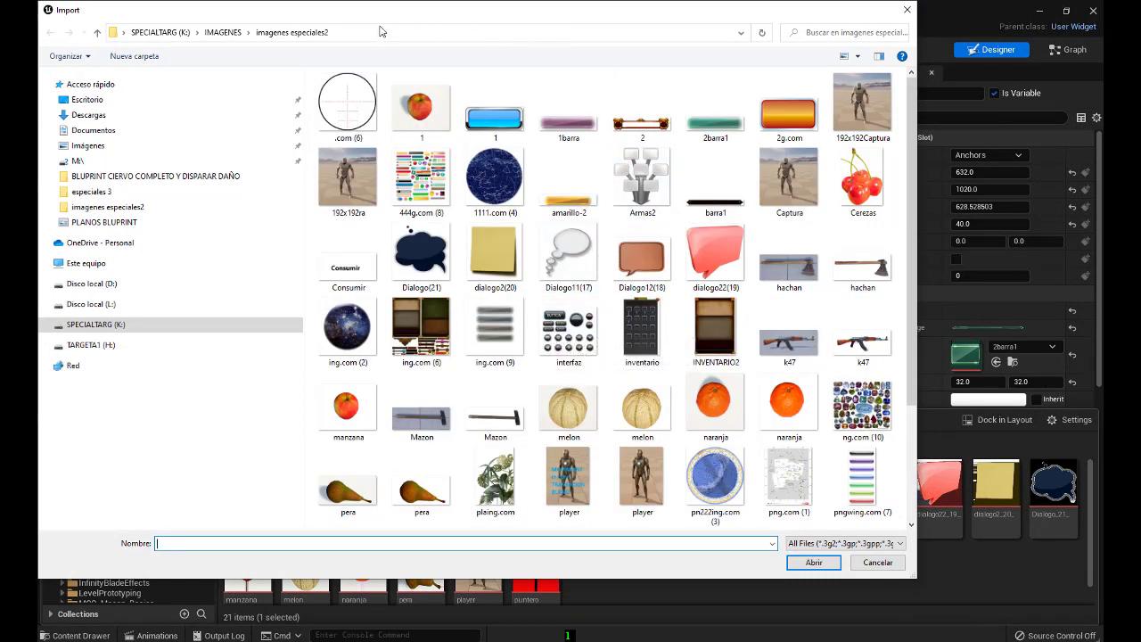
{"action": "left_click", "coordinate": [222, 34]}
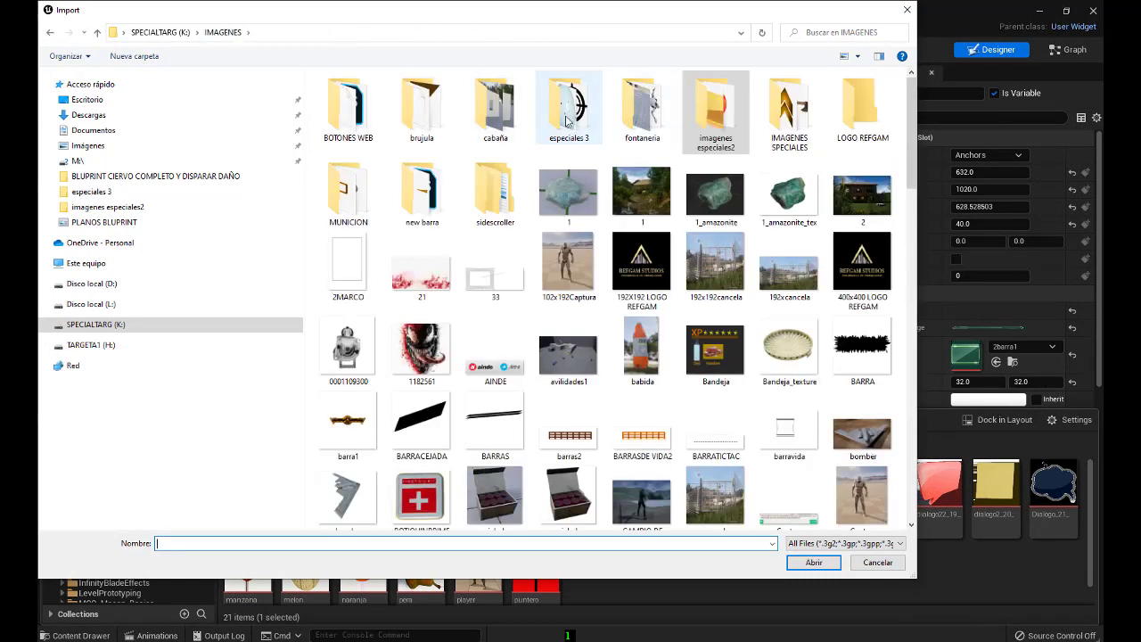
{"action": "double_click", "coordinate": [567, 114]}
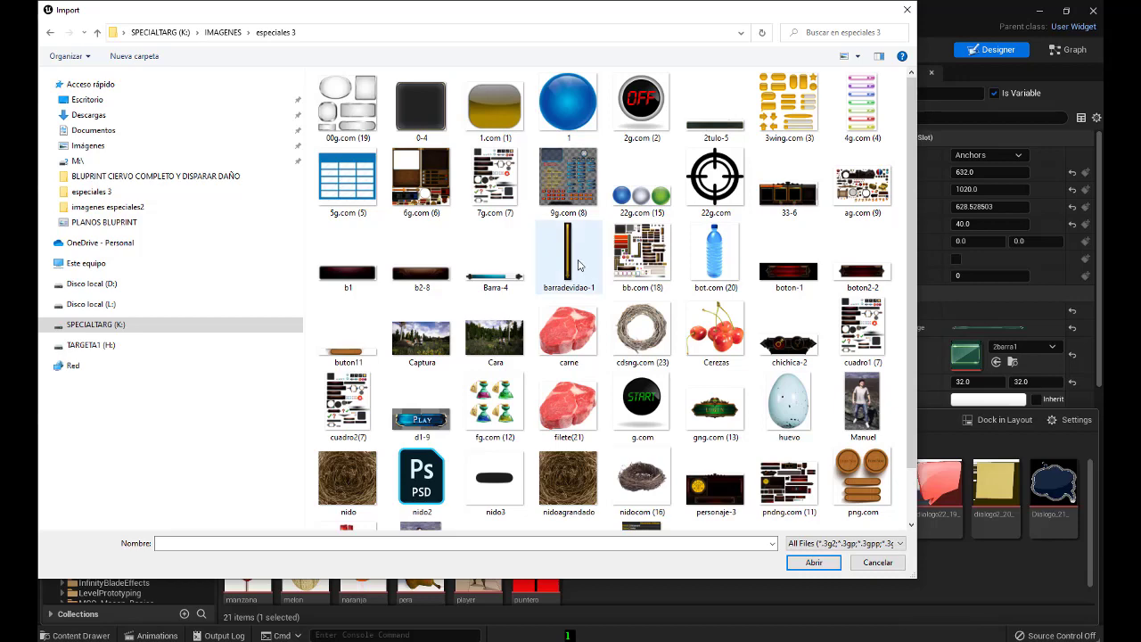
{"action": "scroll", "coordinate": [542, 303], "scroll_direction": "down", "scroll_amount": 2}
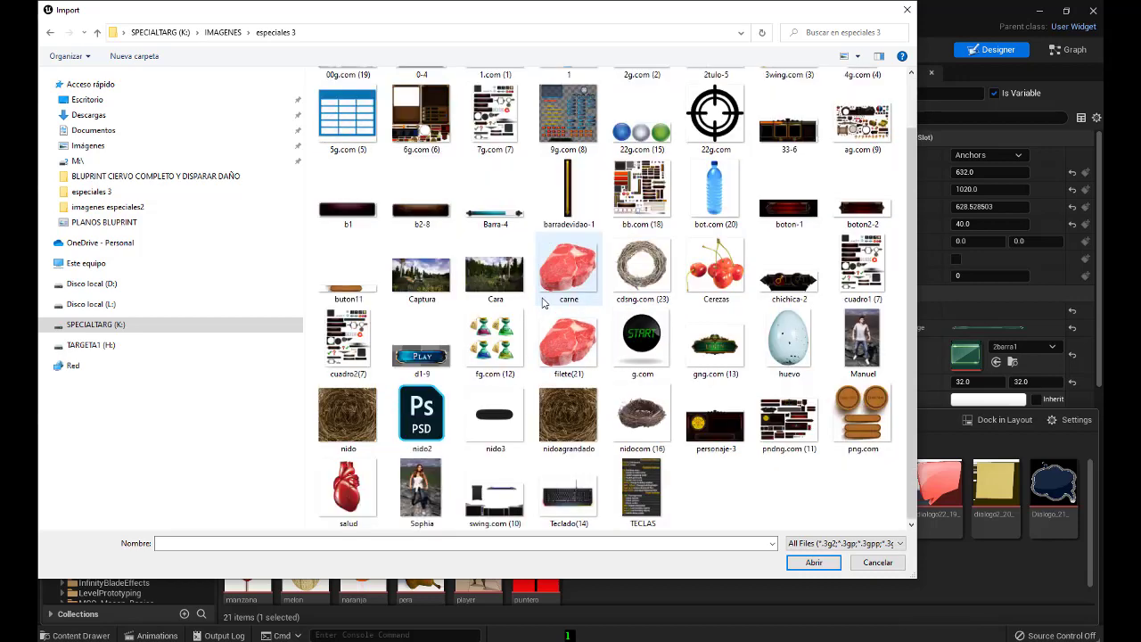
{"action": "left_click", "coordinate": [350, 474]}
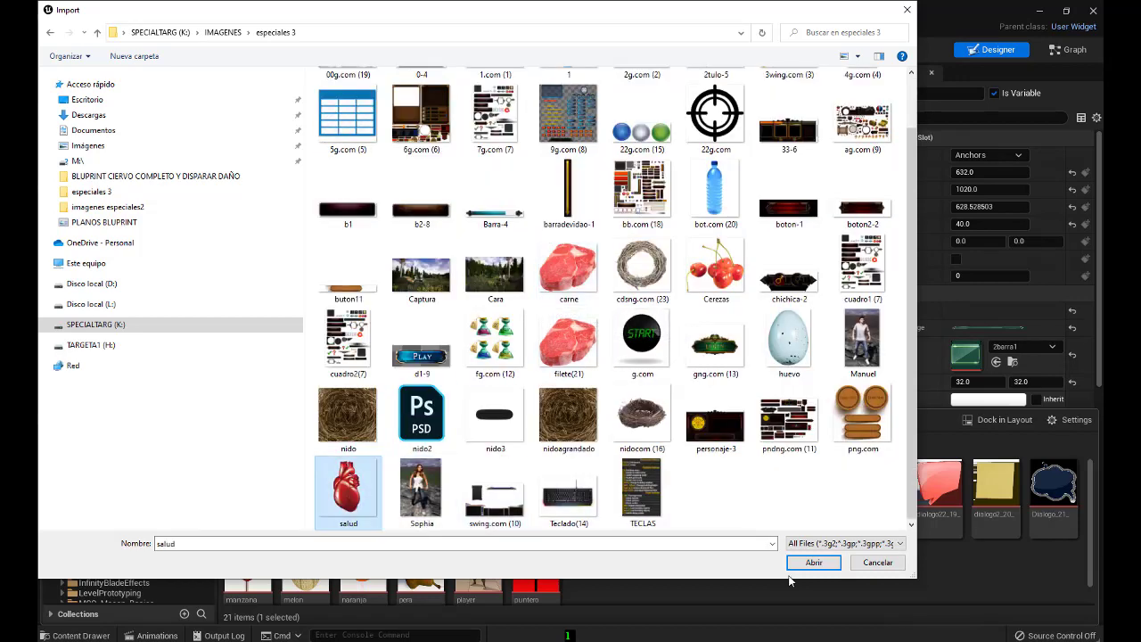
{"action": "left_click", "coordinate": [821, 569]}
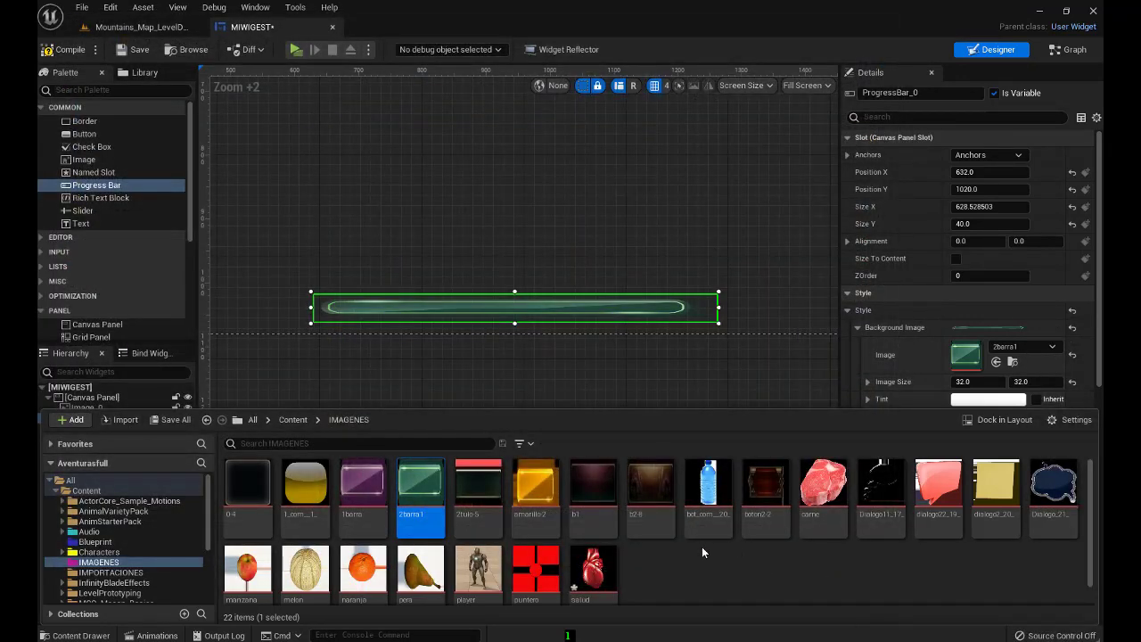
Place the salud heart image upright, about 60 by 58, at the bar's right end
{"action": "mouse_move", "coordinate": [594, 575]}
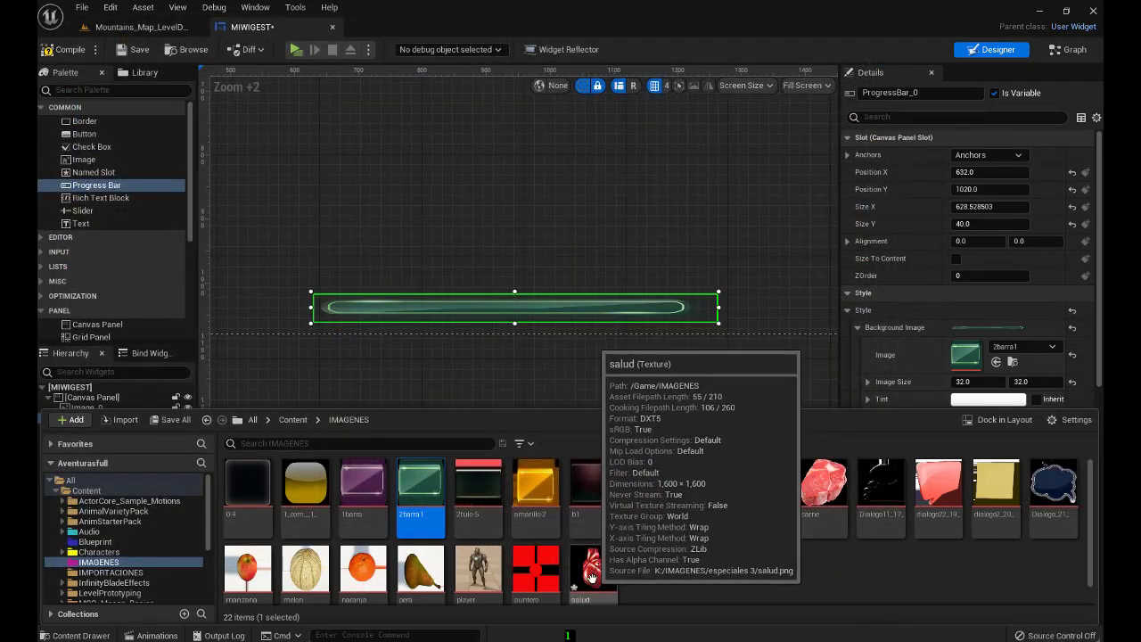
{"action": "left_click_drag", "start_coordinate": [595, 575], "coordinate": [733, 311]}
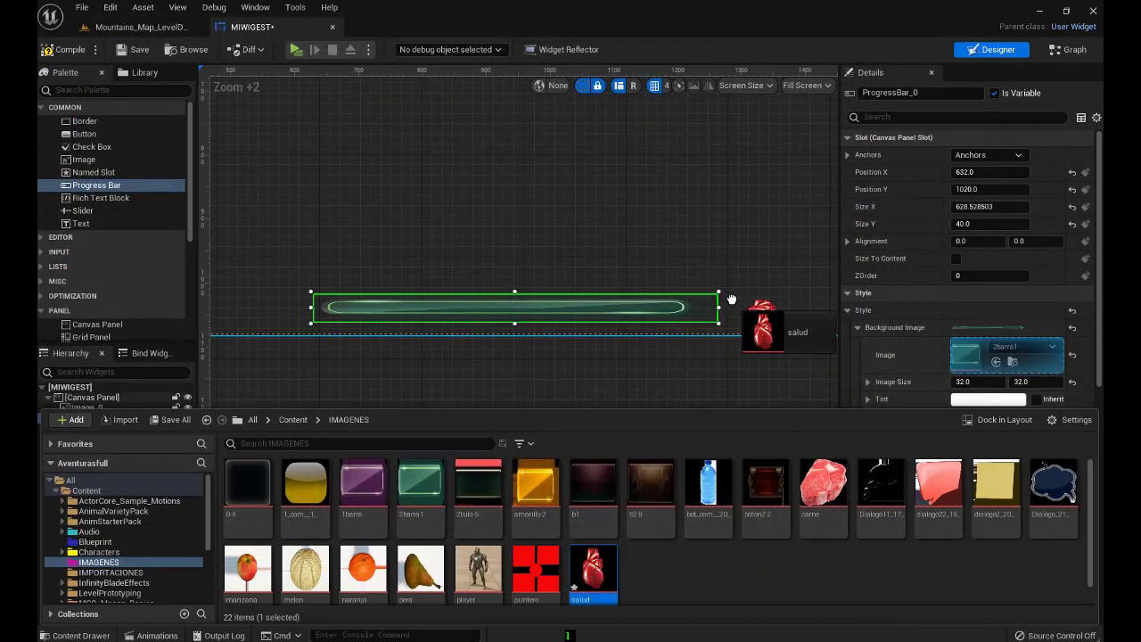
{"action": "scroll", "coordinate": [660, 286], "scroll_direction": "up", "scroll_amount": 6}
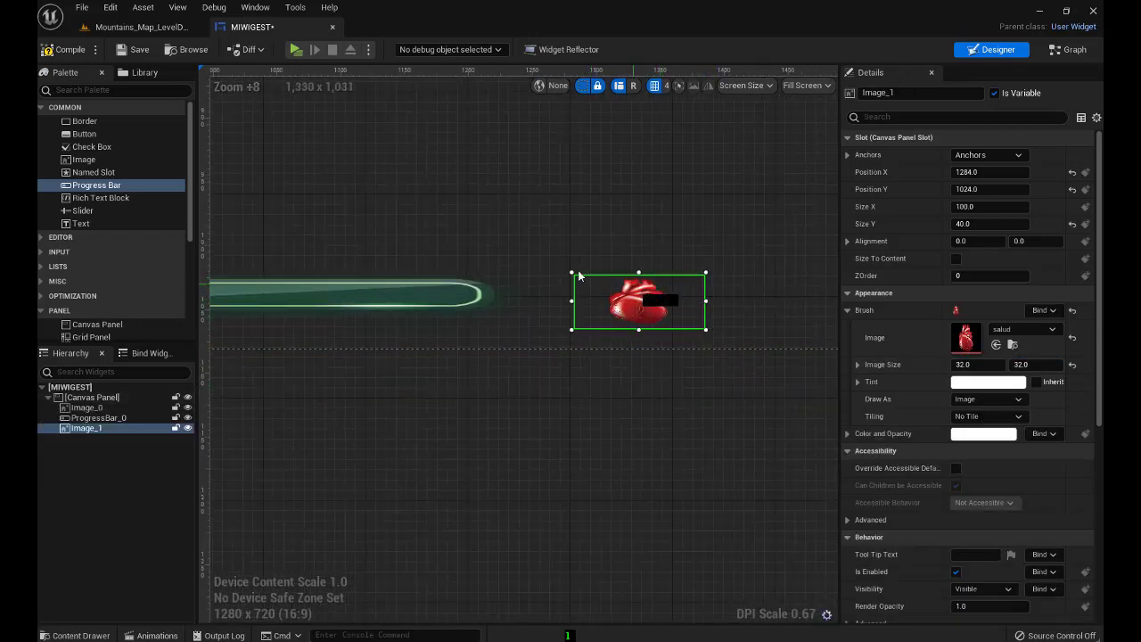
{"action": "left_click_drag", "start_coordinate": [667, 282], "coordinate": [578, 278]}
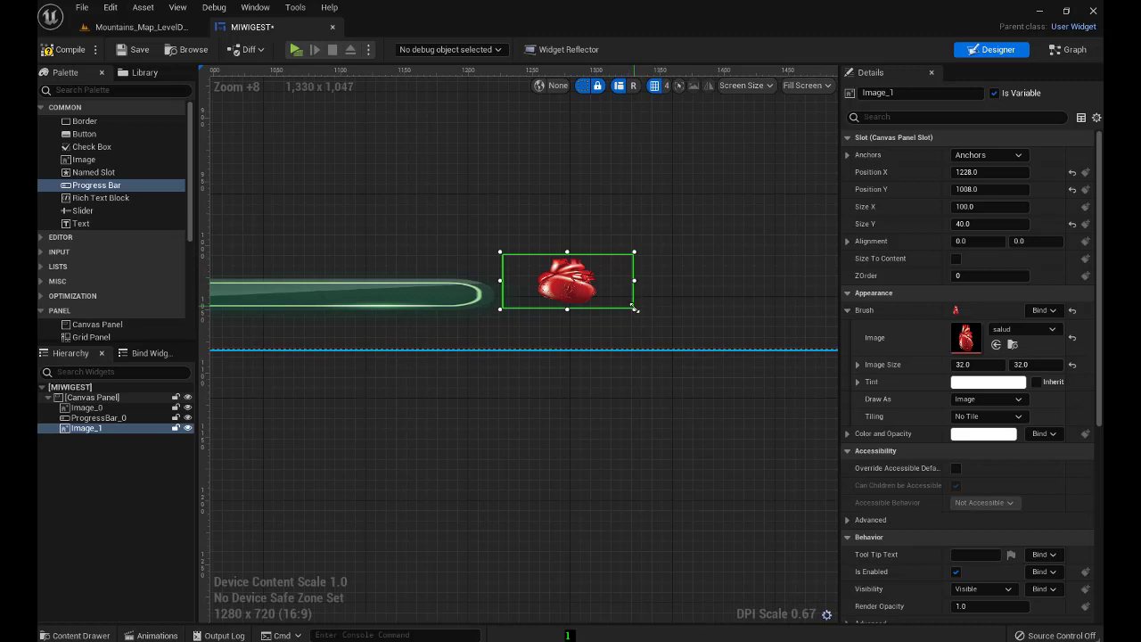
{"action": "left_click_drag", "start_coordinate": [634, 309], "coordinate": [584, 331]}
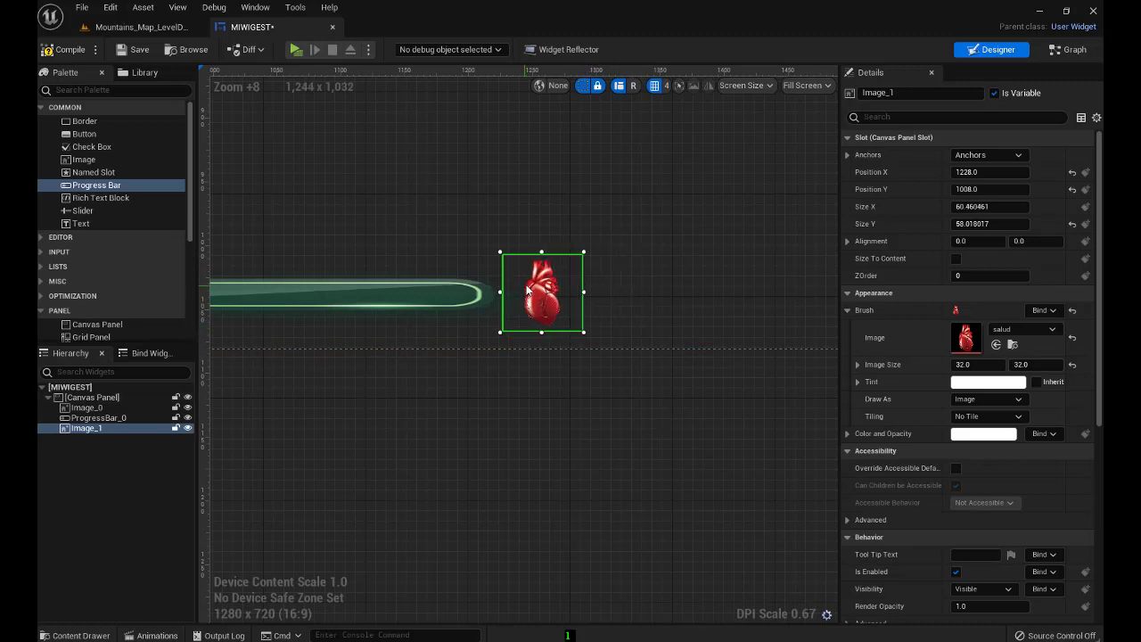
{"action": "left_click_drag", "start_coordinate": [528, 287], "coordinate": [504, 283]}
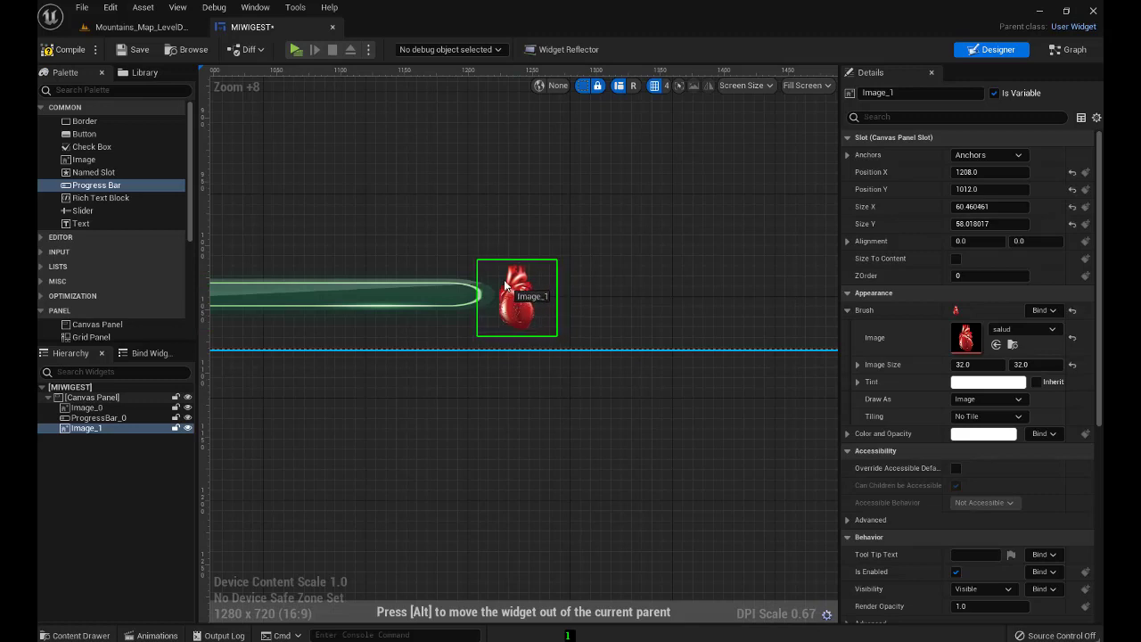
Review the heart and bar layout across the canvas, ending with the progress bar selected
{"action": "left_click", "coordinate": [460, 368]}
{"action": "scroll", "coordinate": [444, 367], "scroll_direction": "down", "scroll_amount": 3}
{"action": "right_click_drag", "start_coordinate": [443, 364], "coordinate": [580, 405]}
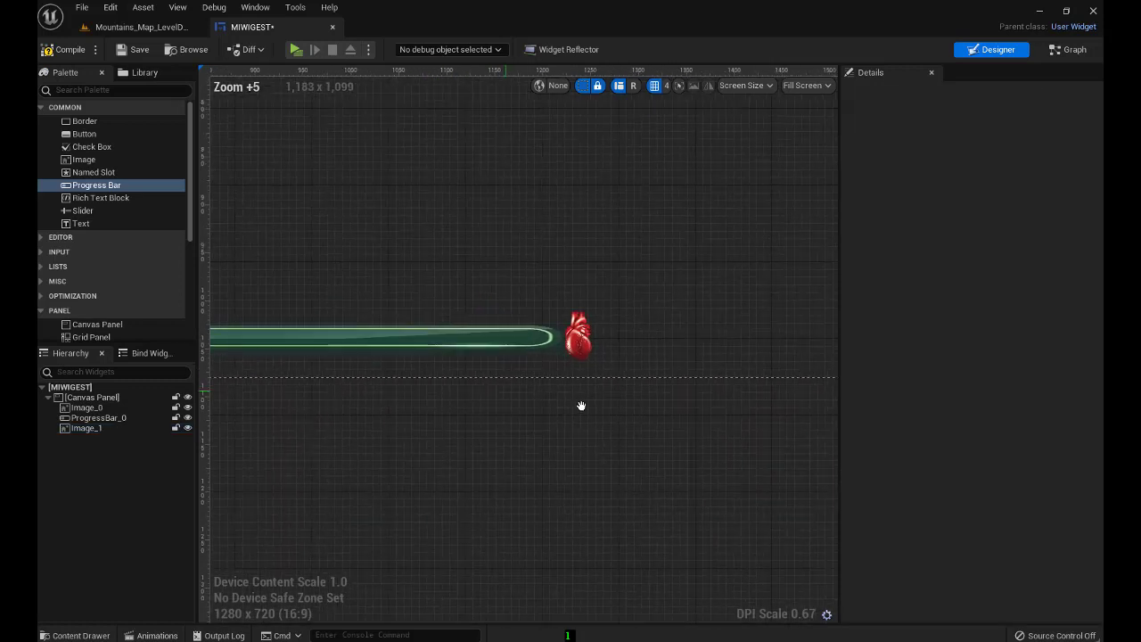
{"action": "scroll", "coordinate": [580, 405], "scroll_direction": "down", "scroll_amount": 2}
{"action": "scroll", "coordinate": [638, 419], "scroll_direction": "down", "scroll_amount": 1}
{"action": "mouse_move", "coordinate": [538, 443]}
{"action": "right_mouse_down"}
{"action": "mouse_move", "coordinate": [546, 435]}
{"action": "mouse_move", "coordinate": [501, 423]}
{"action": "right_mouse_up"}
{"action": "scroll", "coordinate": [545, 435], "scroll_direction": "up", "scroll_amount": 2}
{"action": "scroll", "coordinate": [544, 431], "scroll_direction": "down", "scroll_amount": 1}
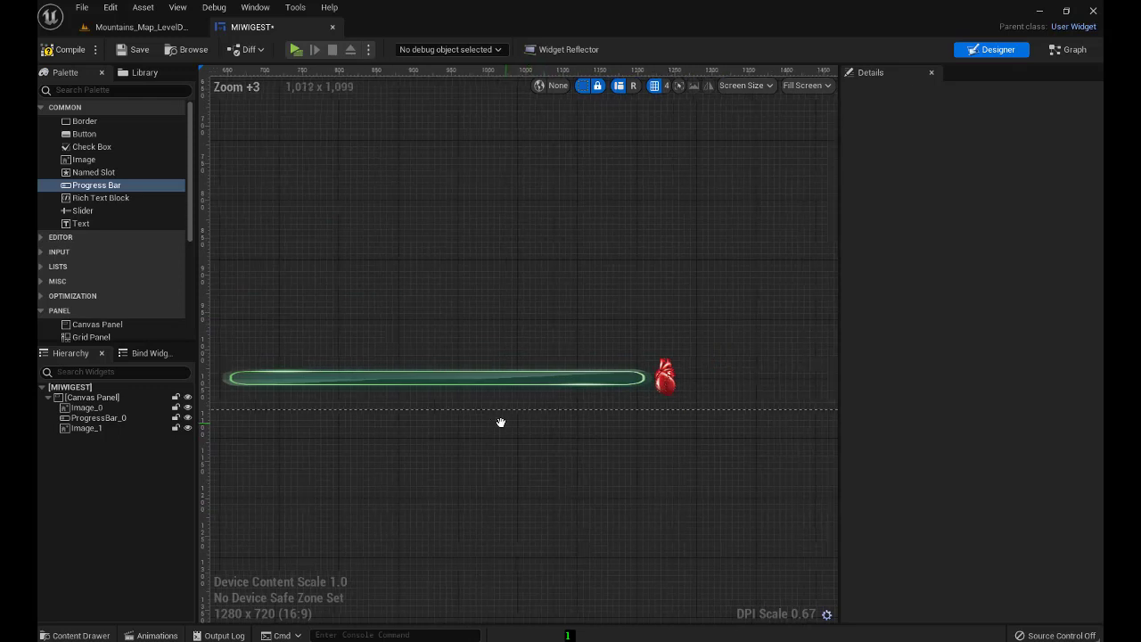
{"action": "left_click", "coordinate": [416, 391]}
{"action": "left_click", "coordinate": [492, 313]}
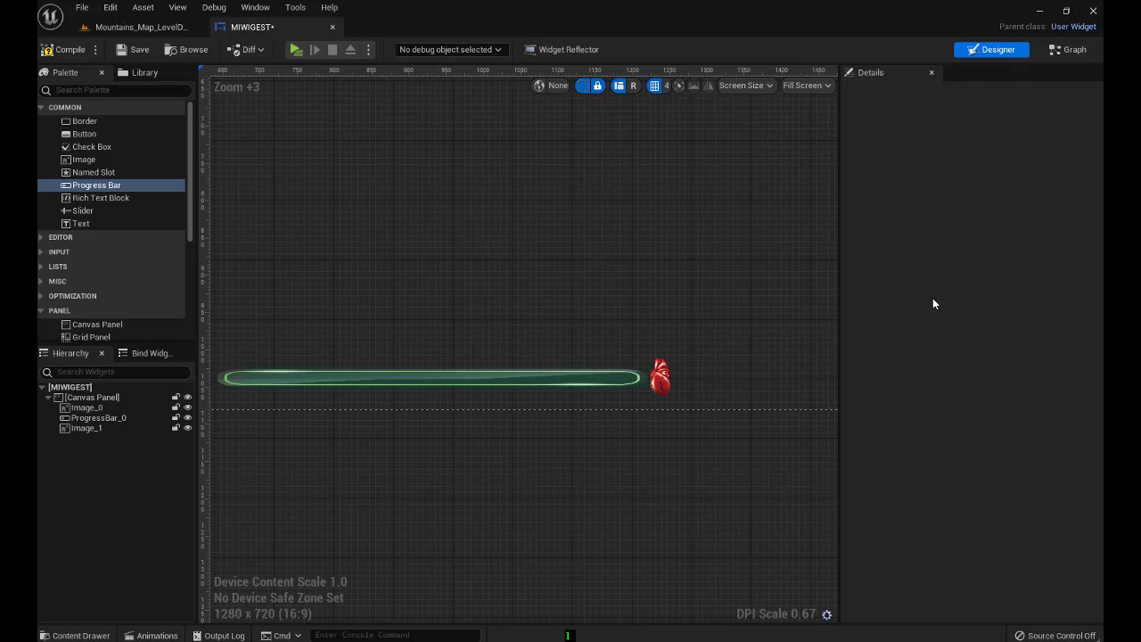
{"action": "left_click", "coordinate": [660, 378]}
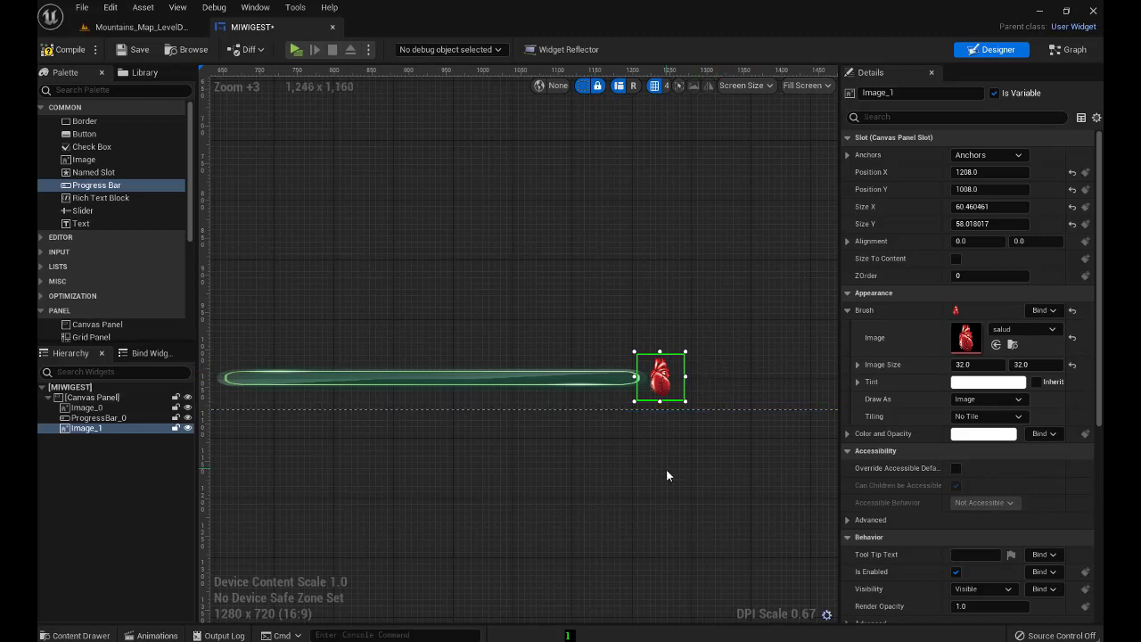
{"action": "mouse_move", "coordinate": [660, 449]}
{"action": "right_mouse_down"}
{"action": "mouse_move", "coordinate": [634, 421]}
{"action": "mouse_move", "coordinate": [661, 436]}
{"action": "right_mouse_up"}
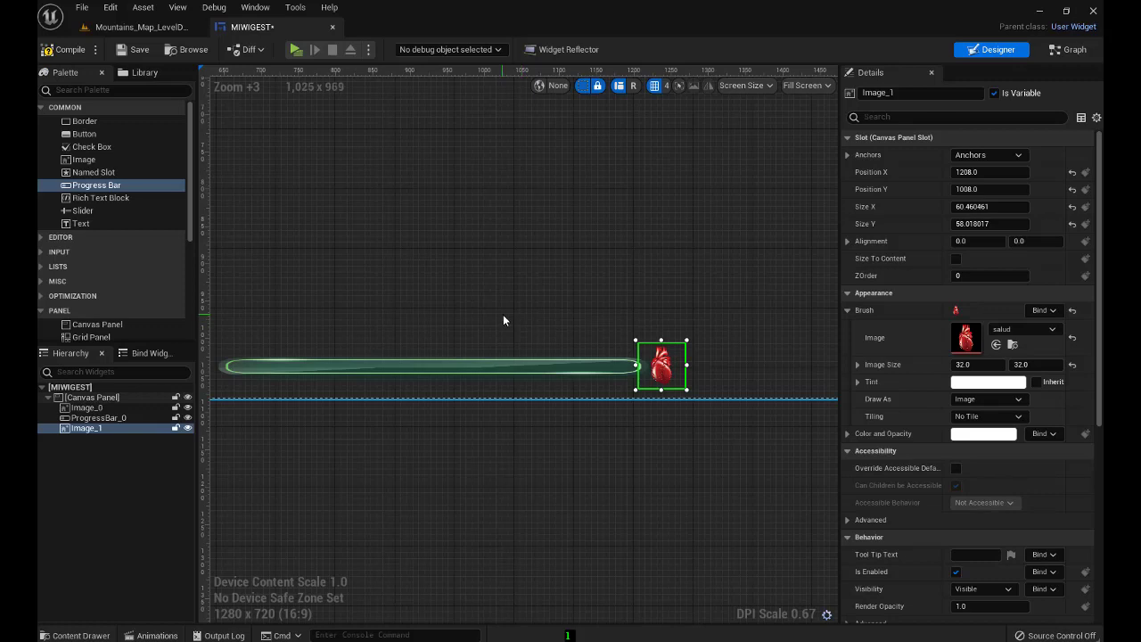
{"action": "right_click_drag", "start_coordinate": [506, 309], "coordinate": [533, 306]}
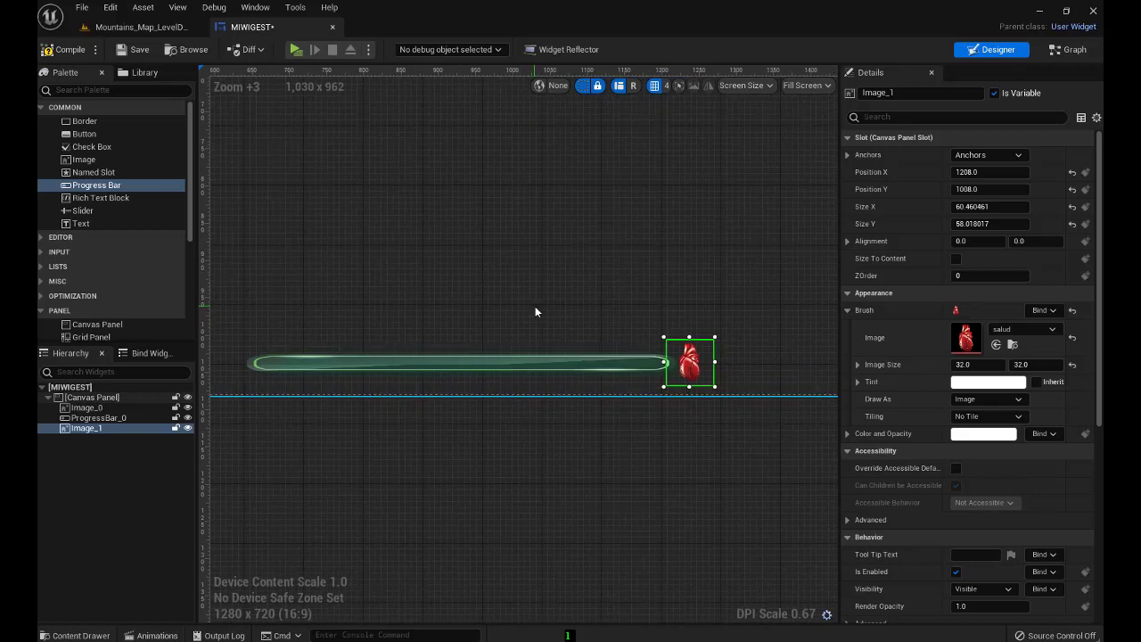
{"action": "left_click", "coordinate": [535, 307]}
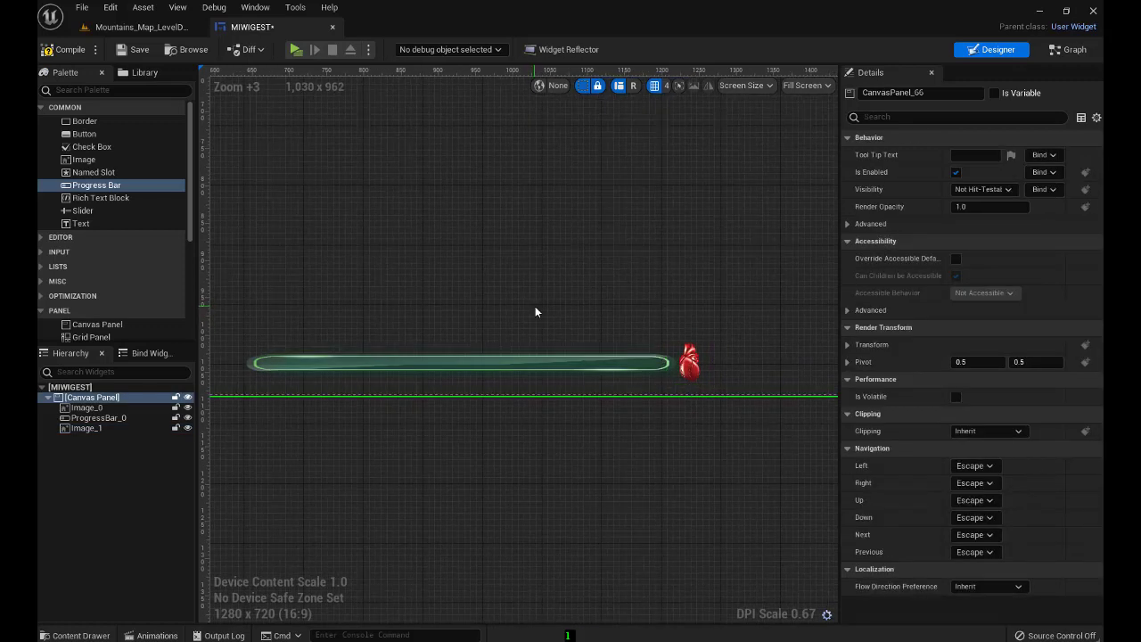
{"action": "left_click", "coordinate": [460, 364]}
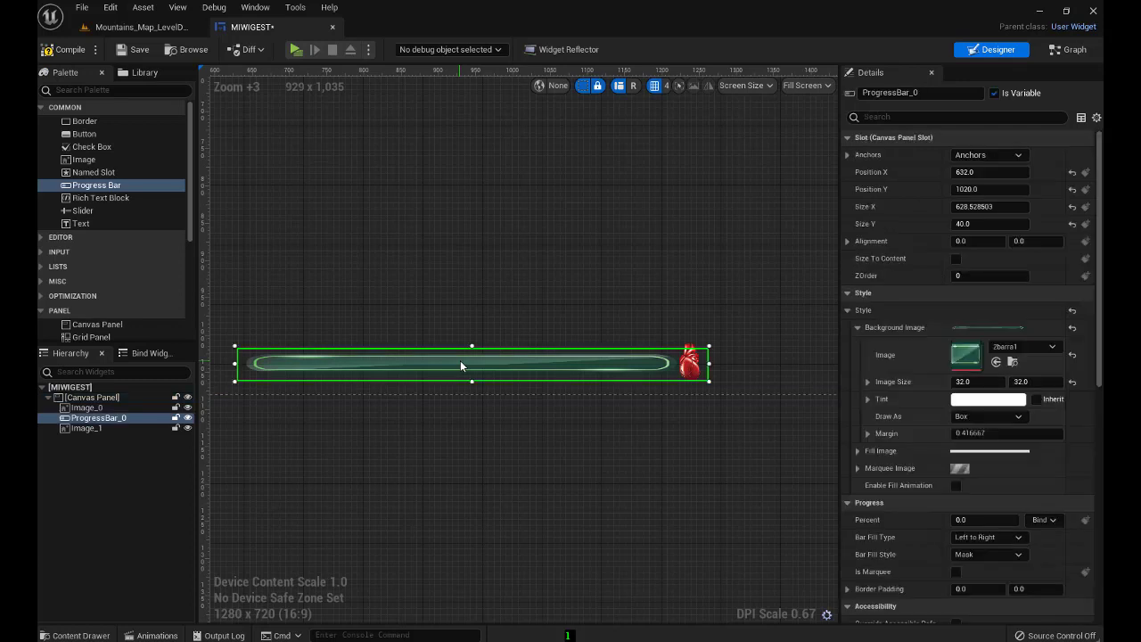
Anchor ProgressBar_0 to the bottom centre of the screen
{"action": "left_click", "coordinate": [985, 156]}
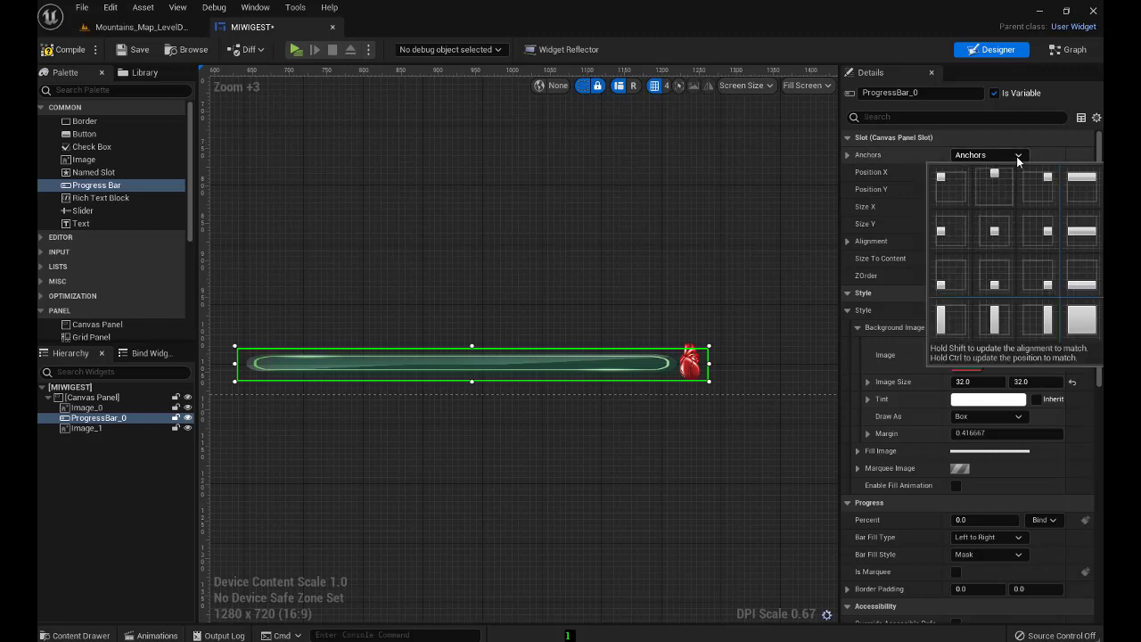
{"action": "left_click", "coordinate": [996, 289]}
{"action": "scroll", "coordinate": [672, 448], "scroll_direction": "down", "scroll_amount": 2}
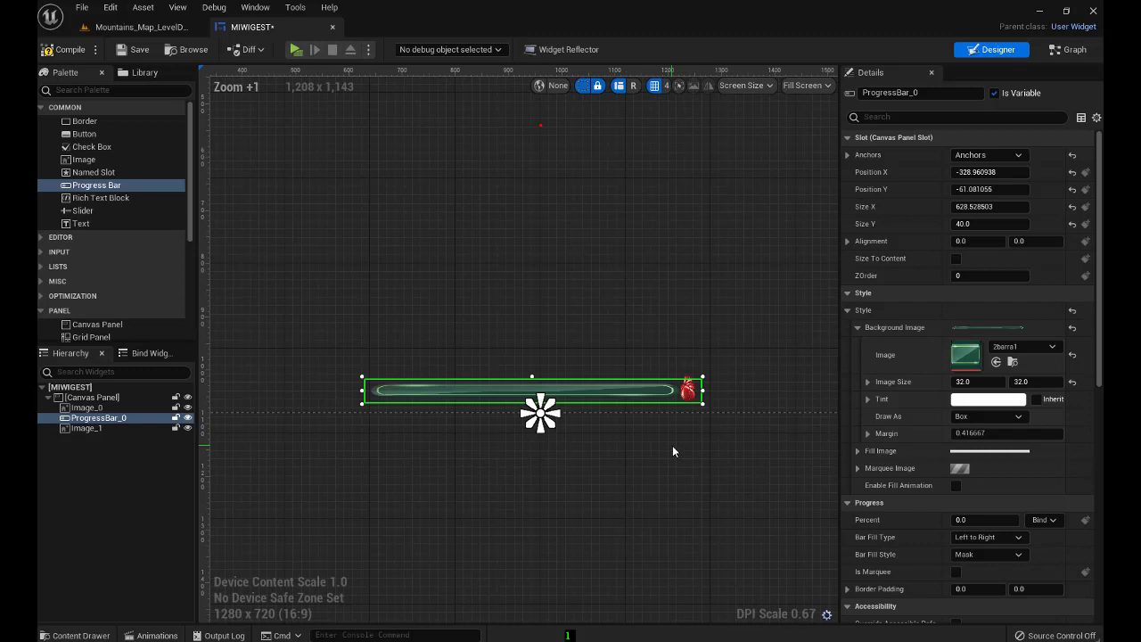
{"action": "scroll", "coordinate": [672, 451], "scroll_direction": "up", "scroll_amount": 1}
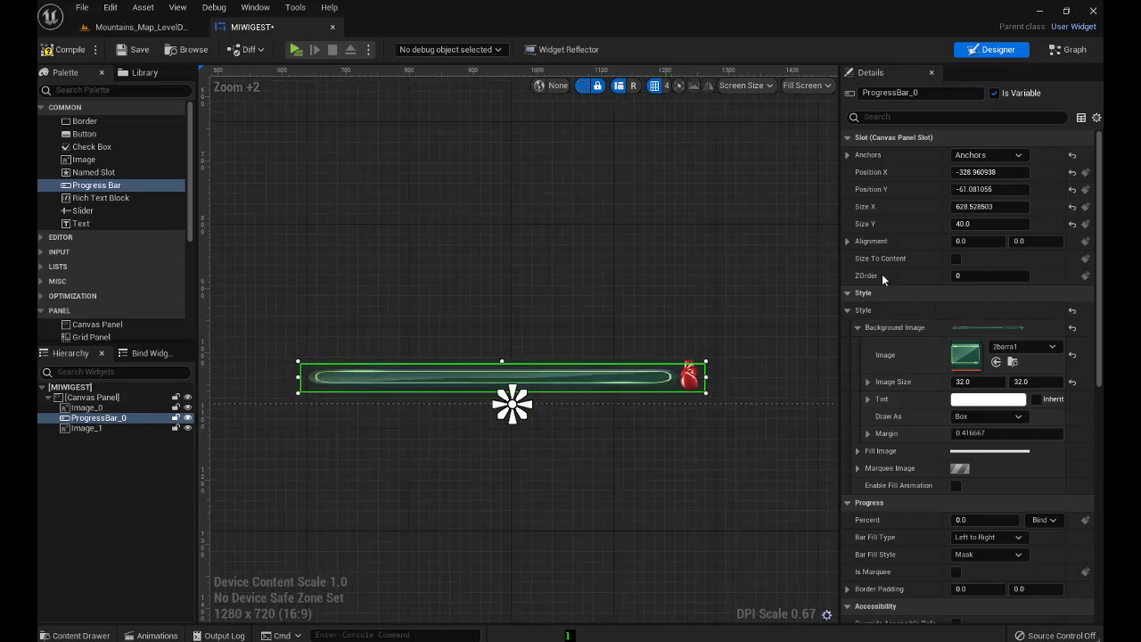
Anchor the heart image Image_1 to the bottom centre as well
{"action": "left_click", "coordinate": [698, 387]}
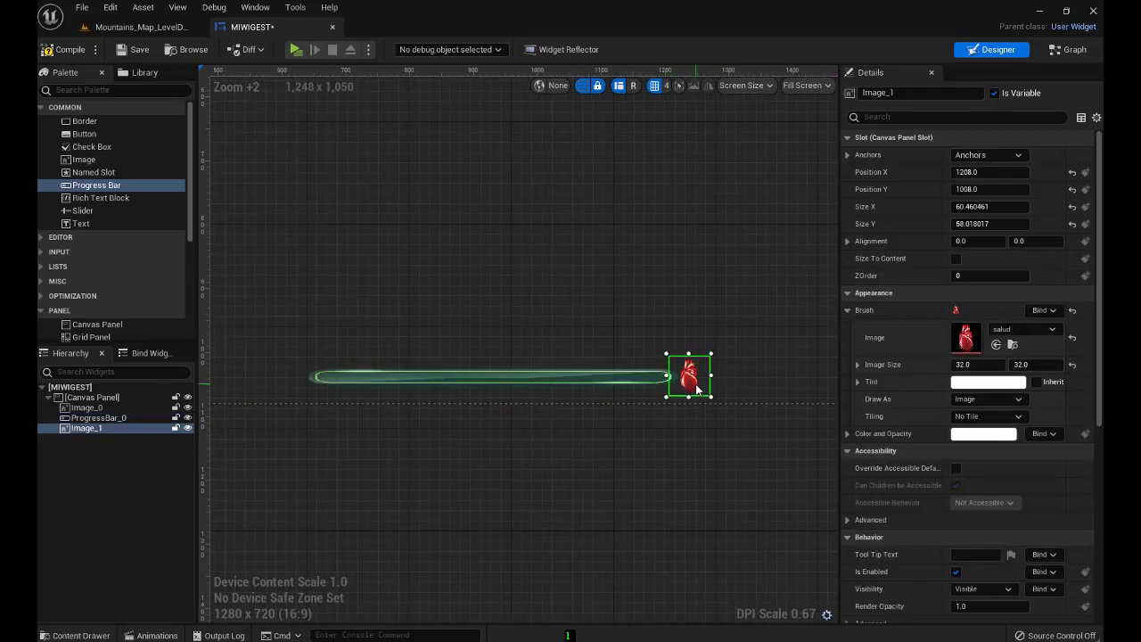
{"action": "left_click", "coordinate": [980, 156]}
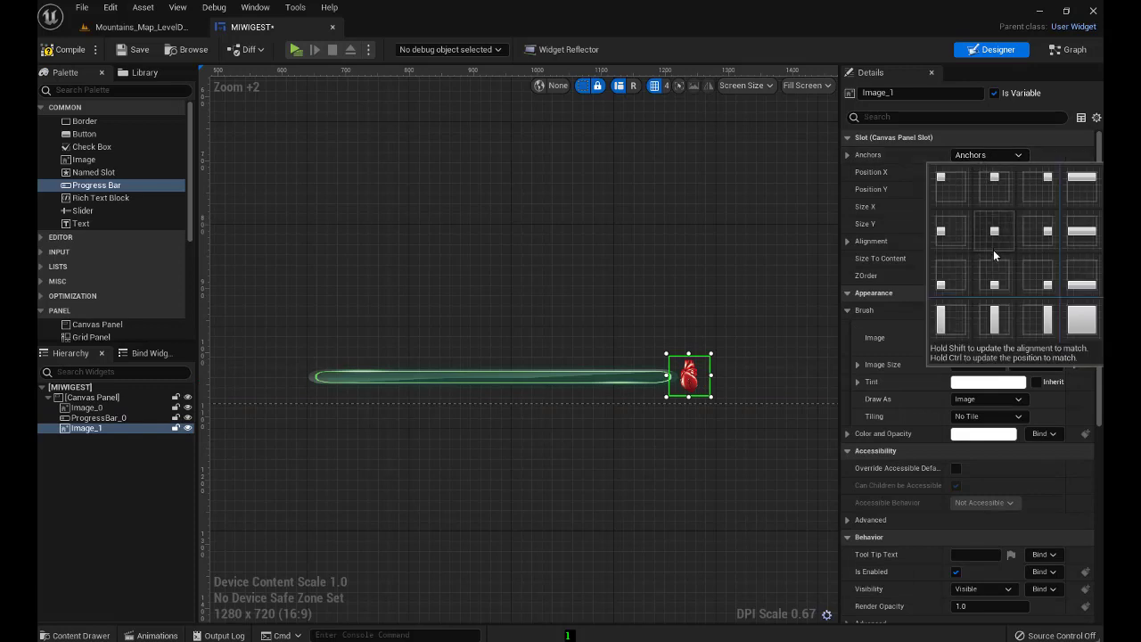
{"action": "left_click", "coordinate": [992, 282]}
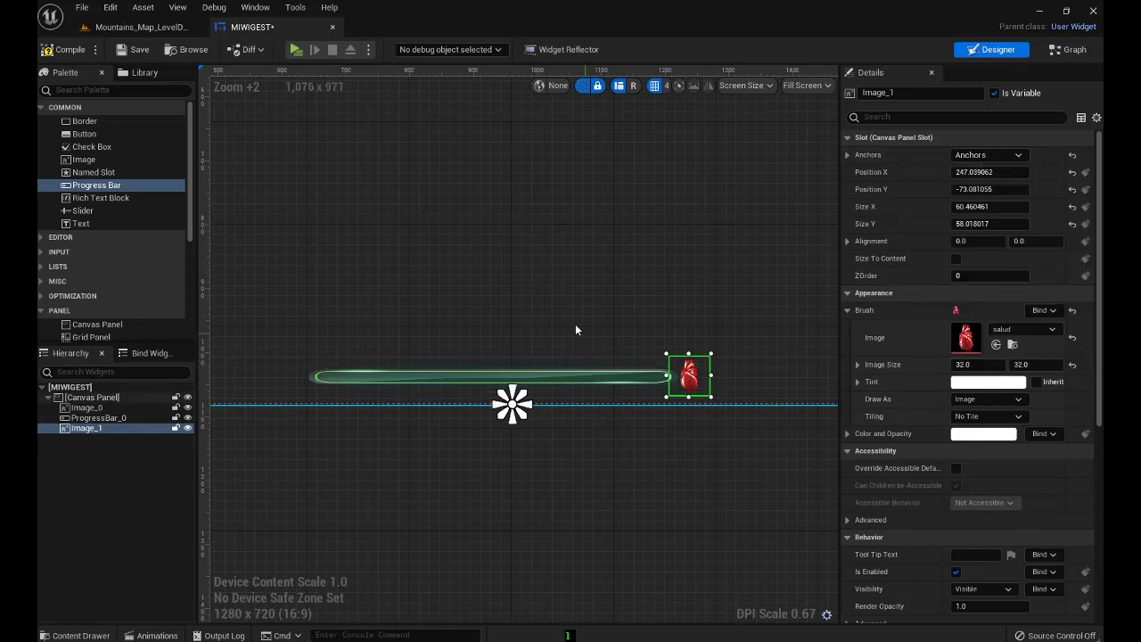
{"action": "left_click", "coordinate": [492, 374]}
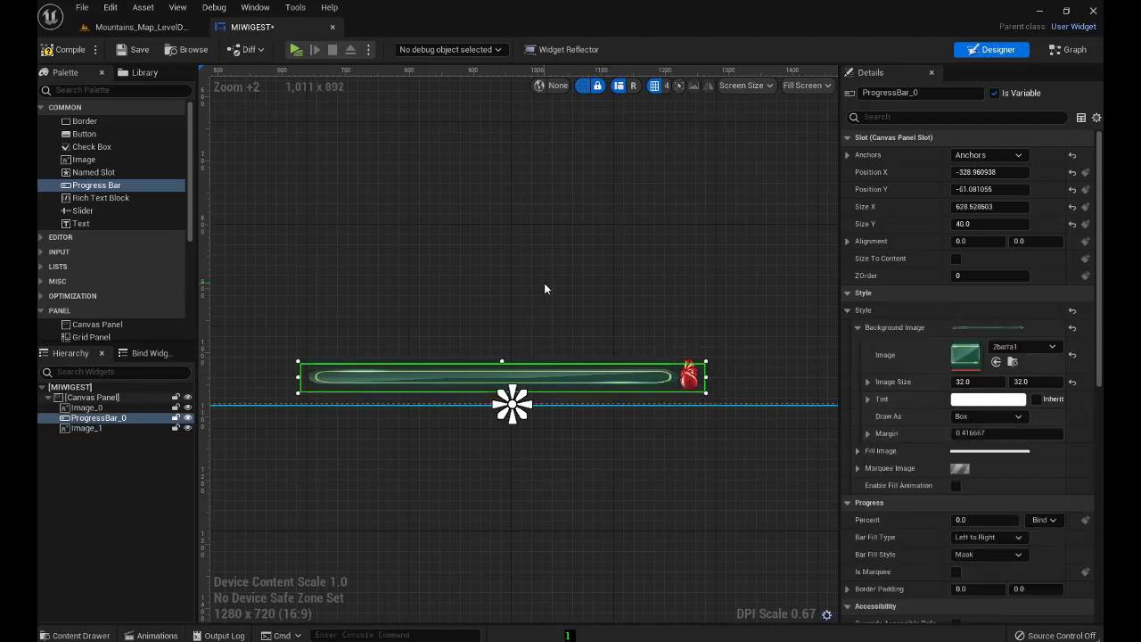
Duplicate the green progress bar and place the copy just above ProgressBar_0
{"action": "key", "text": "ctrl+d"}
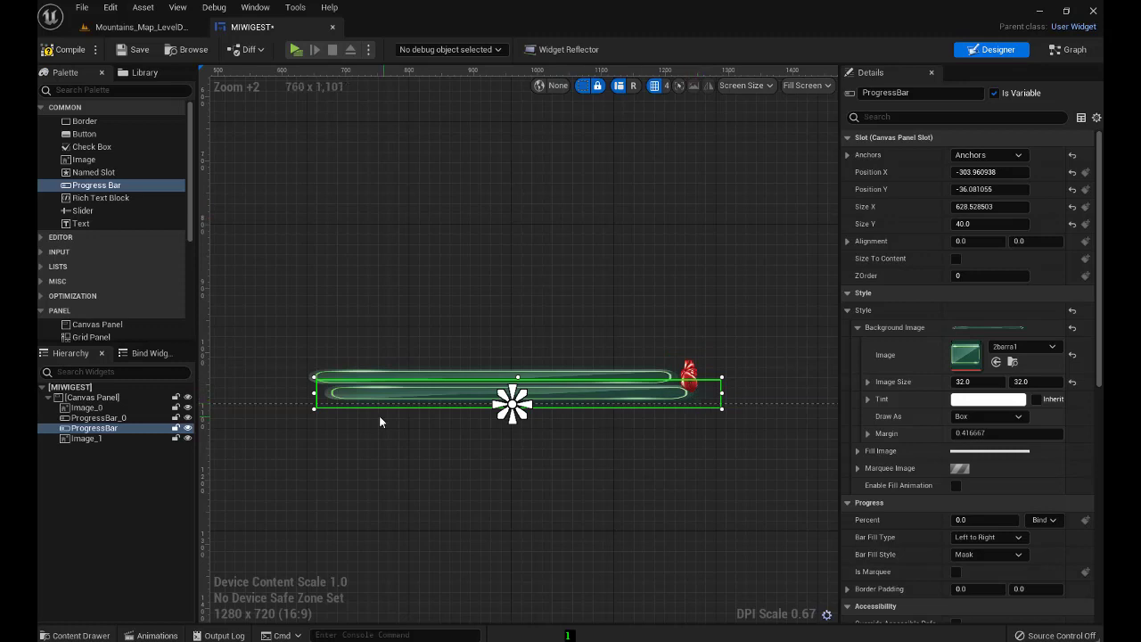
{"action": "left_click_drag", "start_coordinate": [321, 408], "coordinate": [305, 360]}
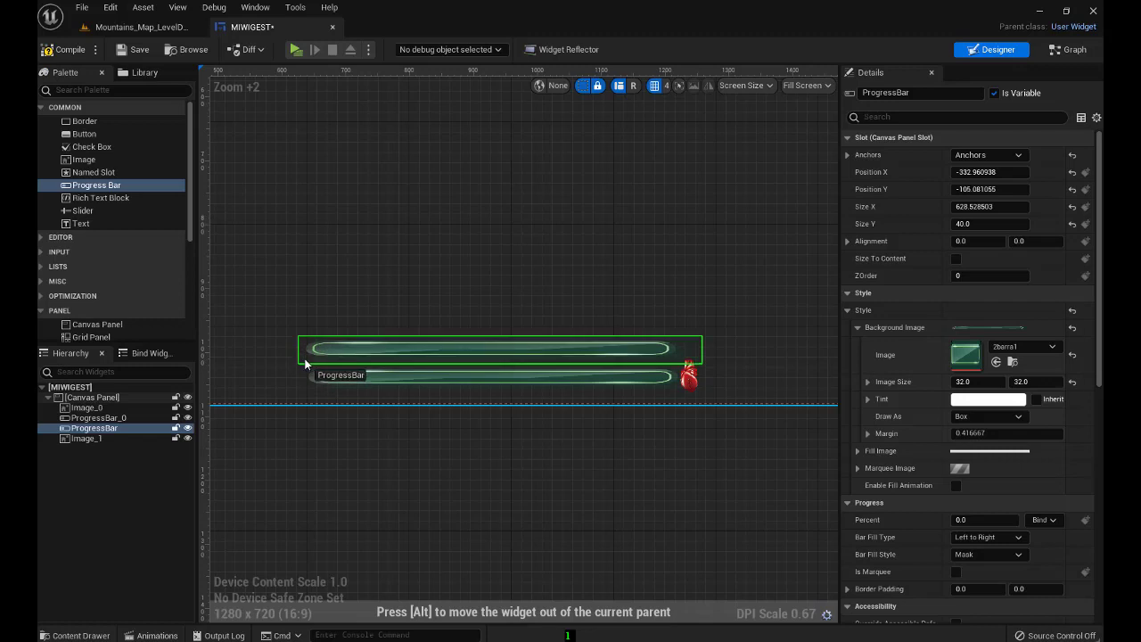
{"action": "left_click_drag", "start_coordinate": [305, 362], "coordinate": [305, 362]}
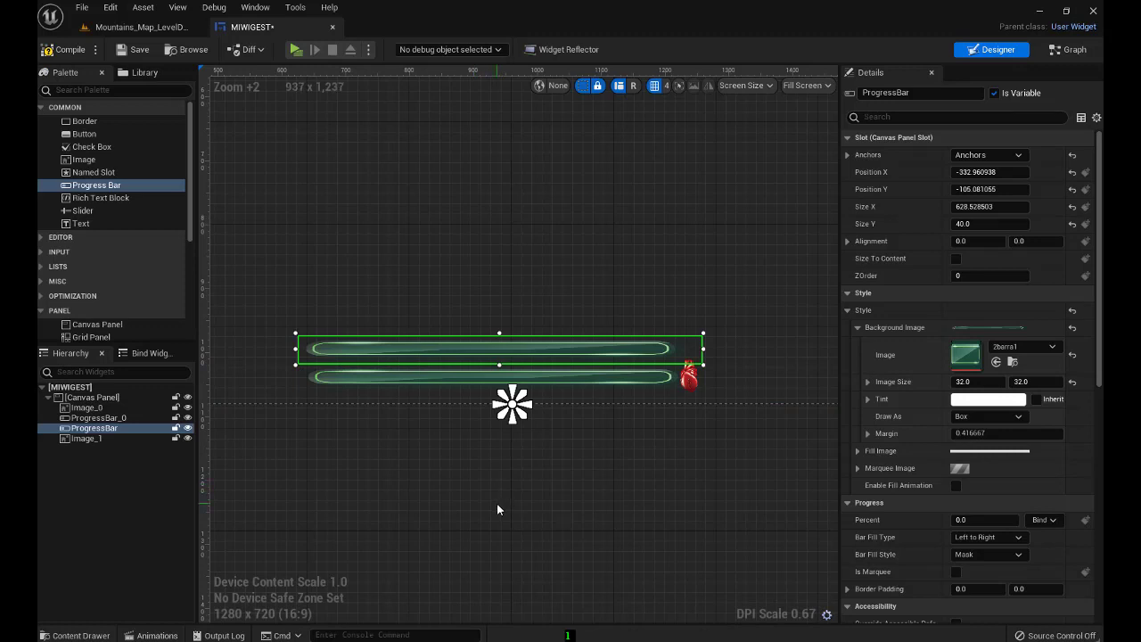
{"action": "key", "text": "ctrl+space"}
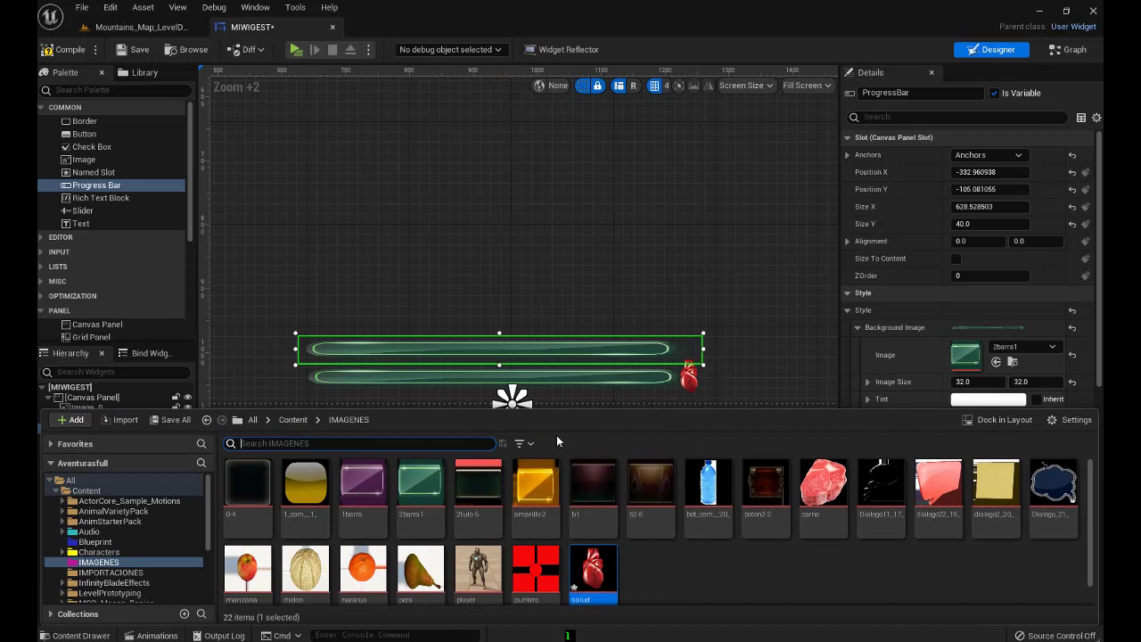
Give the upper bar the amarillo-2 background and widen it to about 739.64
{"action": "left_click", "coordinate": [533, 495]}
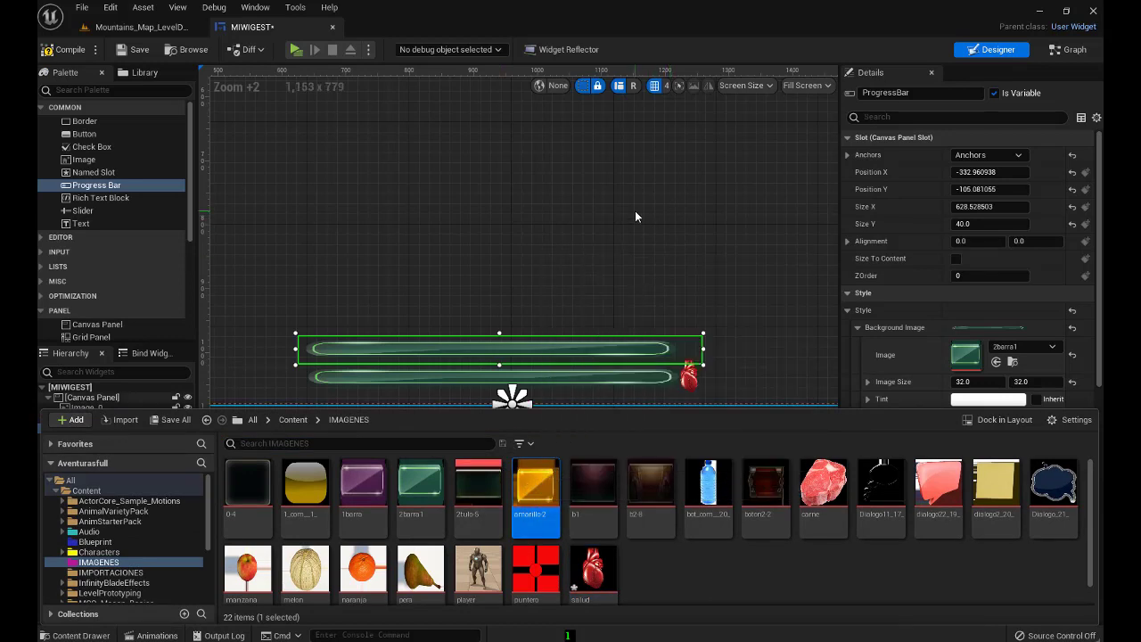
{"action": "left_click", "coordinate": [996, 361]}
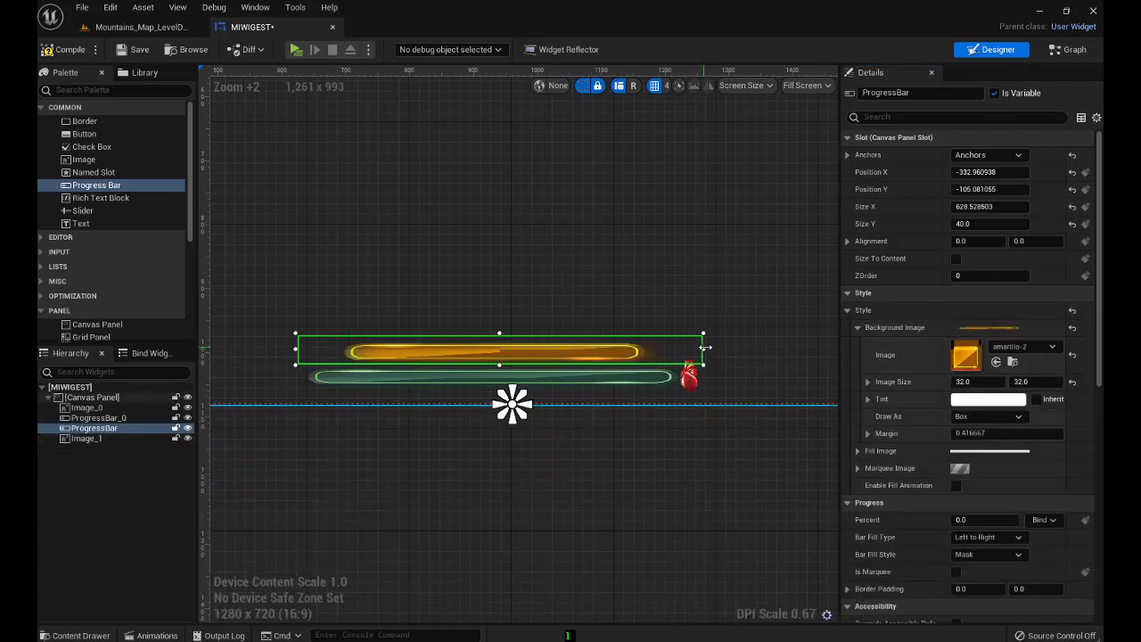
{"action": "left_click_drag", "start_coordinate": [705, 347], "coordinate": [737, 348]}
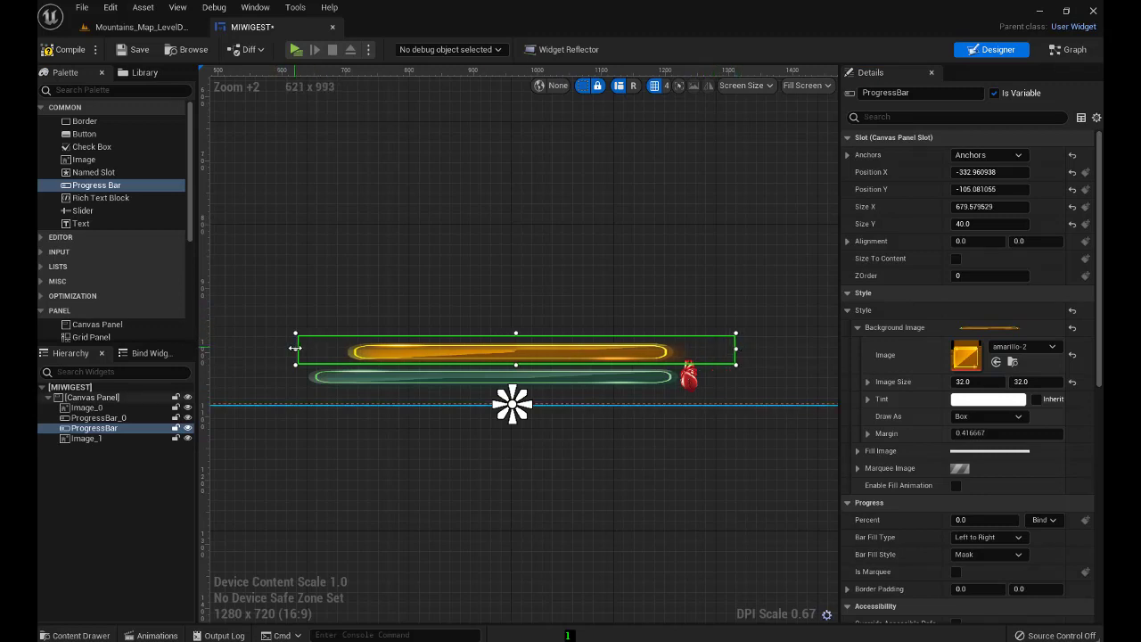
{"action": "left_click_drag", "start_coordinate": [295, 348], "coordinate": [257, 349]}
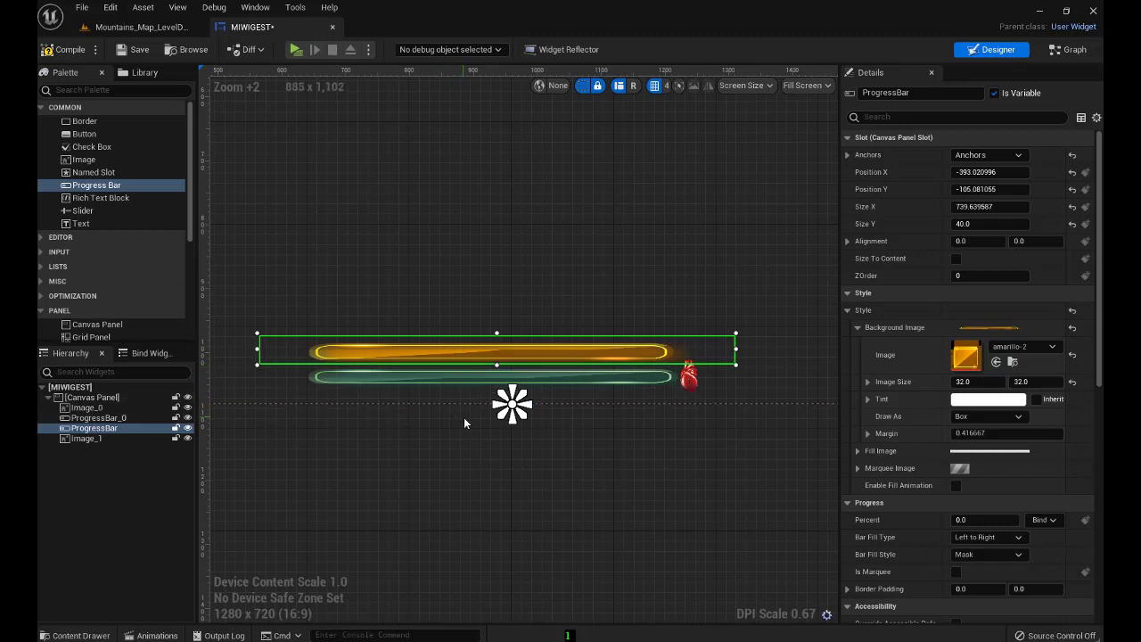
Drop the carne meat texture onto the canvas beside the orange bar
{"action": "key", "text": "ctrl+space"}
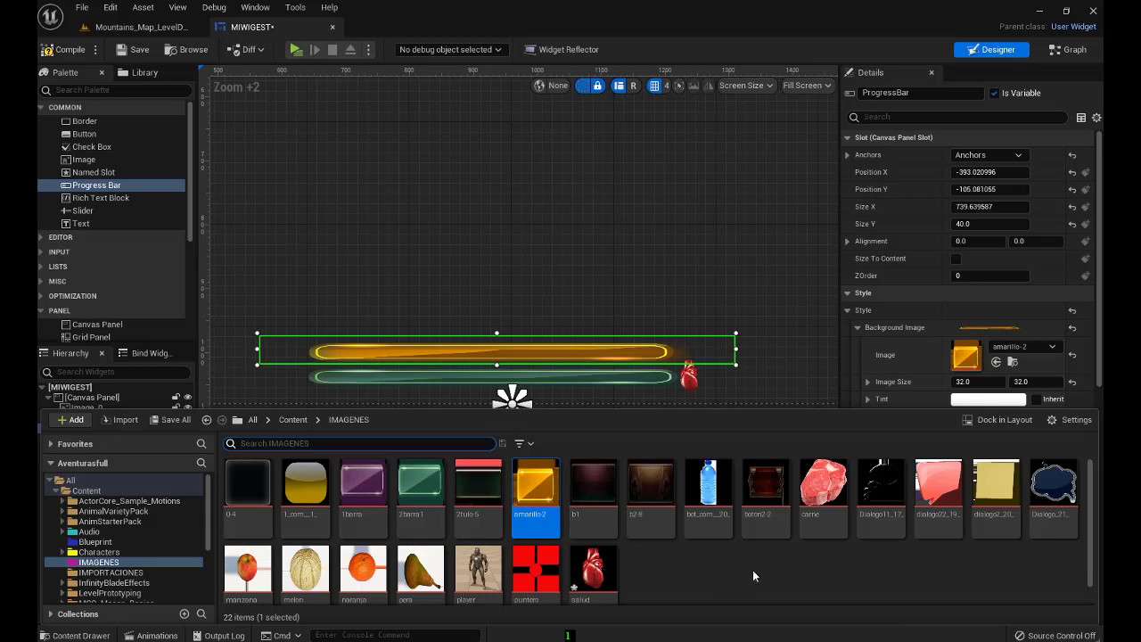
{"action": "mouse_move", "coordinate": [647, 553]}
{"action": "scroll", "coordinate": [646, 565], "scroll_direction": "down", "scroll_amount": 1}
{"action": "scroll", "coordinate": [647, 564], "scroll_direction": "up", "scroll_amount": 1}
{"action": "left_click", "coordinate": [823, 486]}
{"action": "mouse_move", "coordinate": [823, 486]}
{"action": "left_mouse_down"}
{"action": "mouse_move", "coordinate": [688, 311]}
{"action": "mouse_move", "coordinate": [689, 328]}
{"action": "left_mouse_up"}
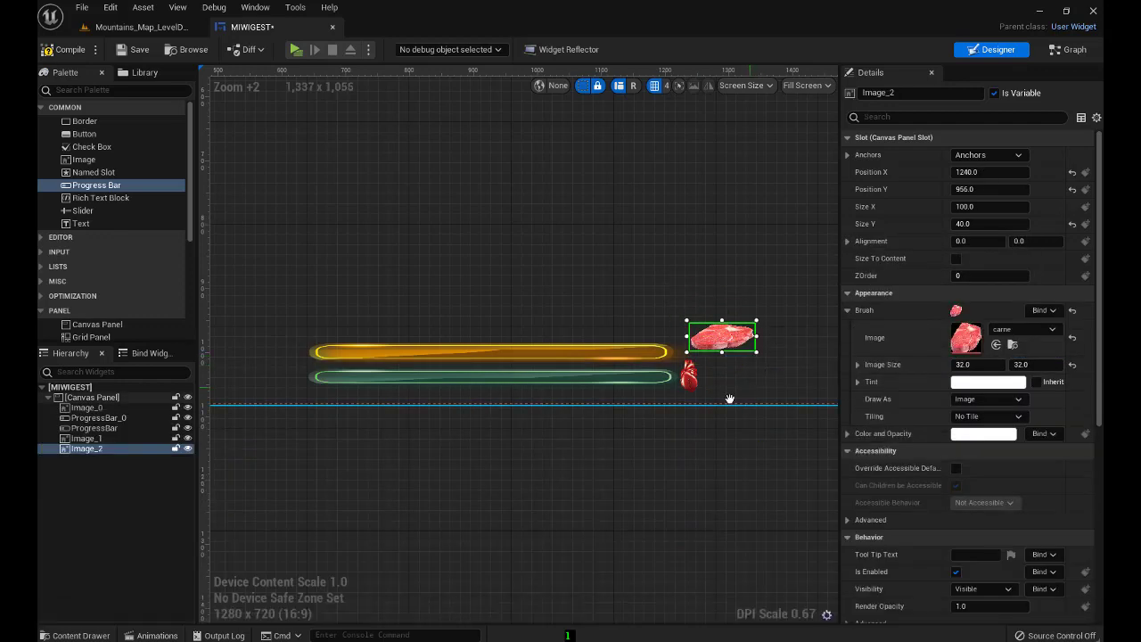
Shrink the meat icon to about 30 by 22 and set it at the orange bar's right end
{"action": "scroll", "coordinate": [588, 444], "scroll_direction": "up", "scroll_amount": 5}
{"action": "scroll", "coordinate": [597, 415], "scroll_direction": "up", "scroll_amount": 4}
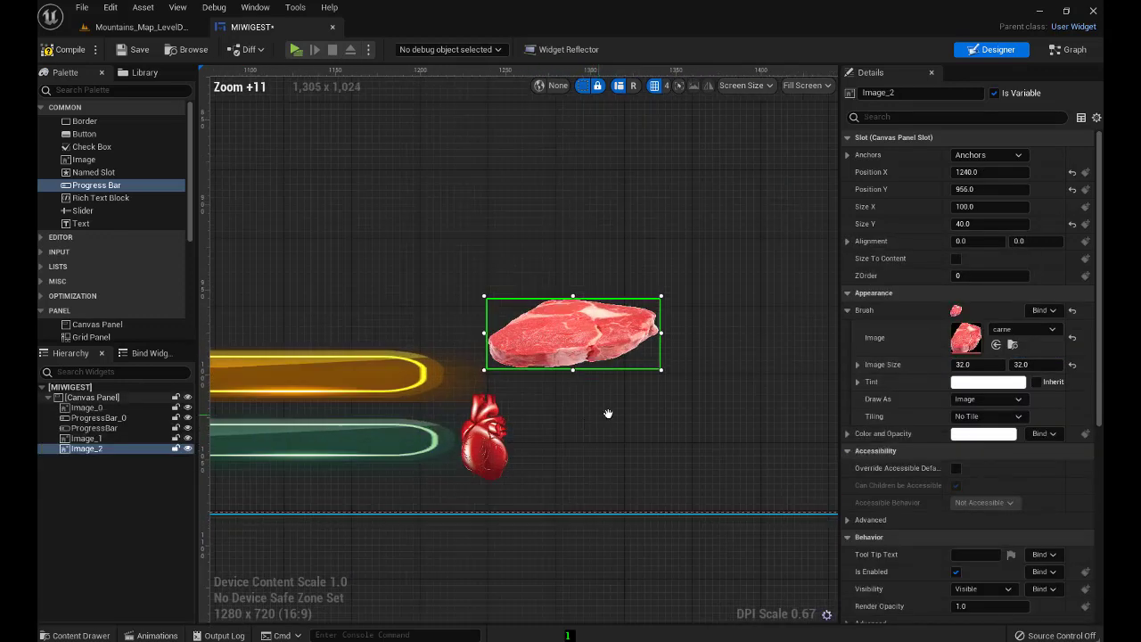
{"action": "right_click", "coordinate": [701, 374]}
{"action": "left_click", "coordinate": [691, 329]}
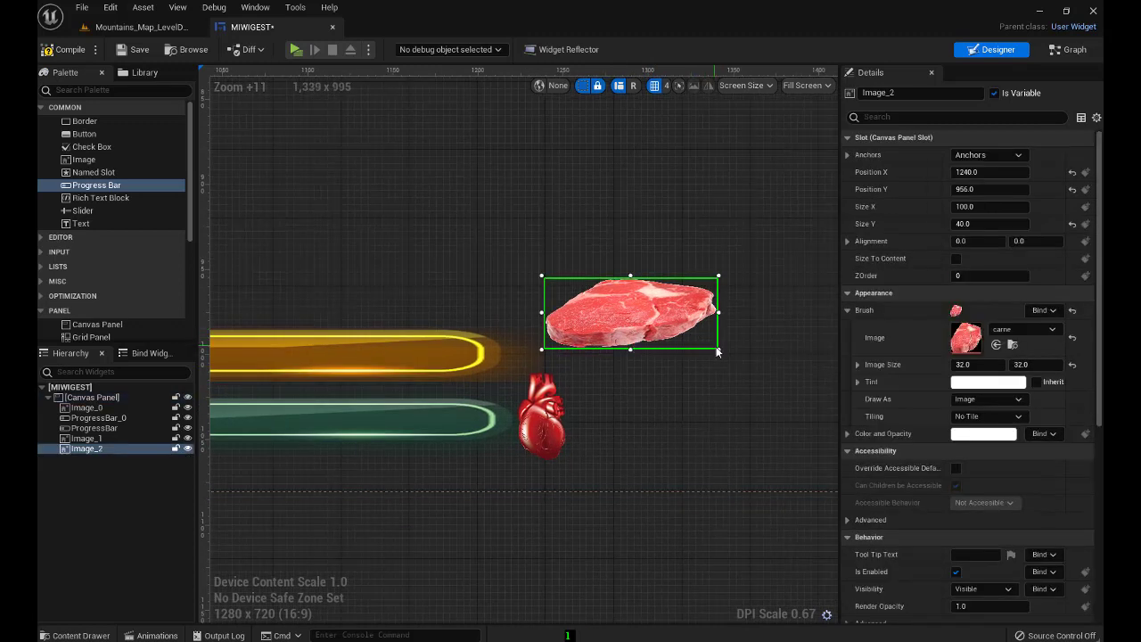
{"action": "left_click_drag", "start_coordinate": [719, 351], "coordinate": [617, 357]}
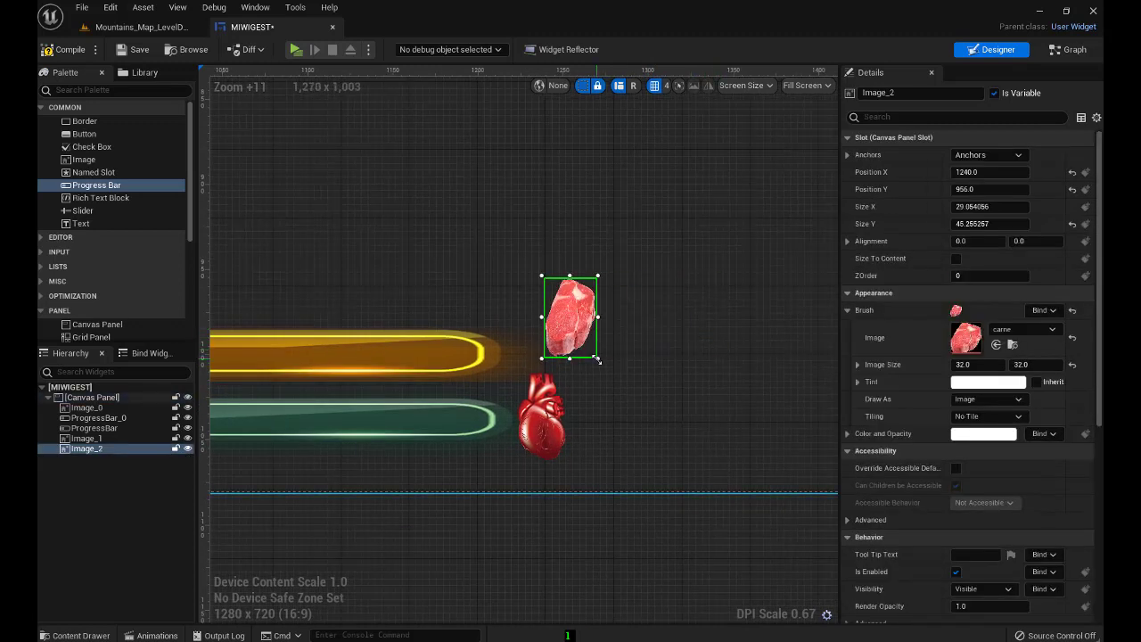
{"action": "mouse_move", "coordinate": [591, 300]}
{"action": "left_mouse_down"}
{"action": "mouse_move", "coordinate": [562, 310]}
{"action": "mouse_move", "coordinate": [573, 322]}
{"action": "left_mouse_up"}
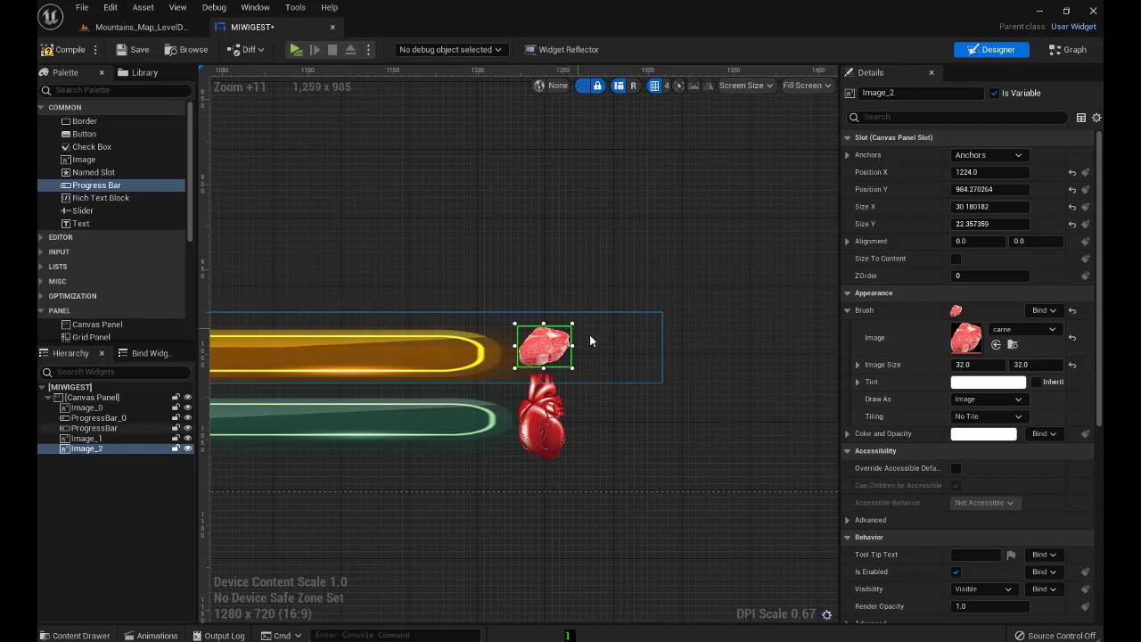
{"action": "right_click_drag", "start_coordinate": [666, 414], "coordinate": [796, 410]}
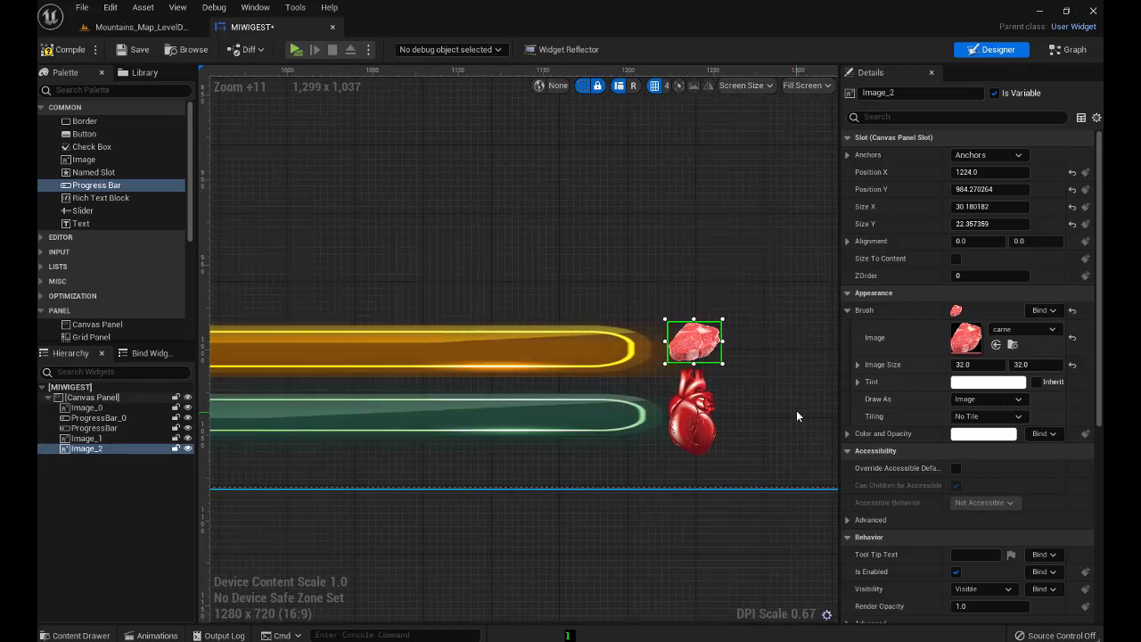
{"action": "left_click", "coordinate": [542, 361]}
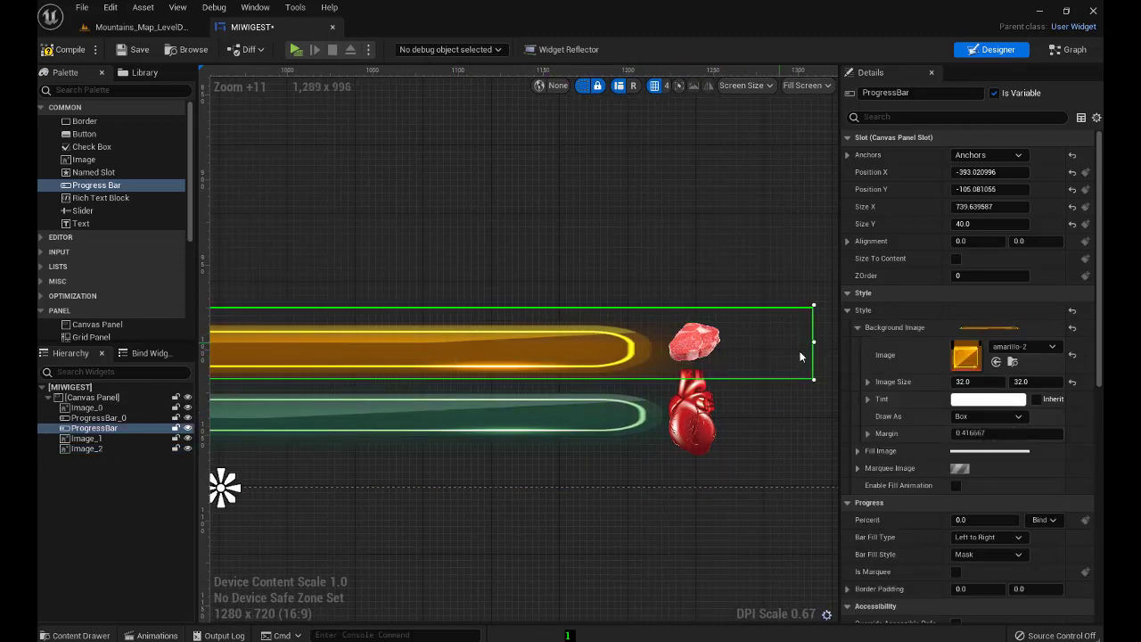
Shift the orange bar up-left to offsets -396.96/-109.08, then select the green bar
{"action": "left_click_drag", "start_coordinate": [806, 327], "coordinate": [807, 325]}
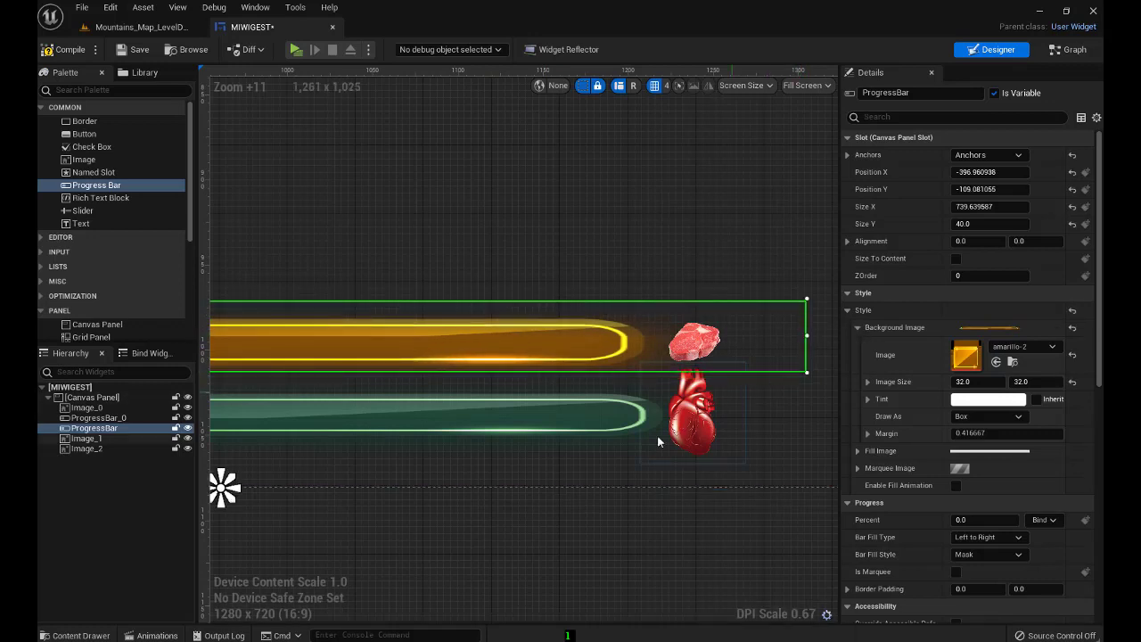
{"action": "scroll", "coordinate": [629, 501], "scroll_direction": "down", "scroll_amount": 2}
{"action": "scroll", "coordinate": [628, 501], "scroll_direction": "down", "scroll_amount": 2}
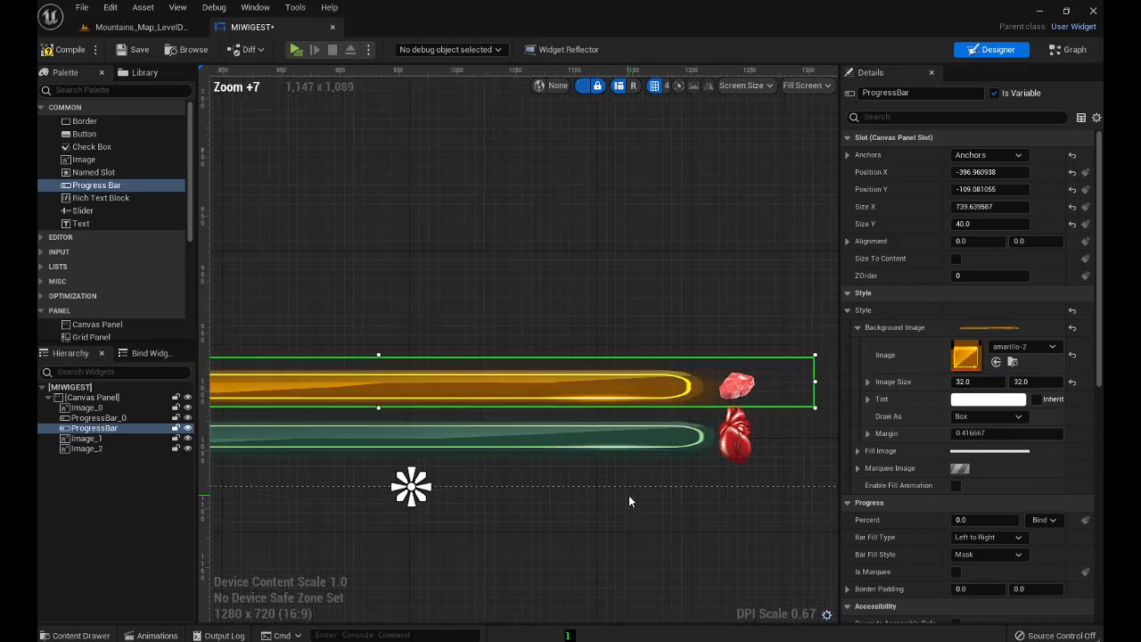
{"action": "scroll", "coordinate": [628, 504], "scroll_direction": "down", "scroll_amount": 2}
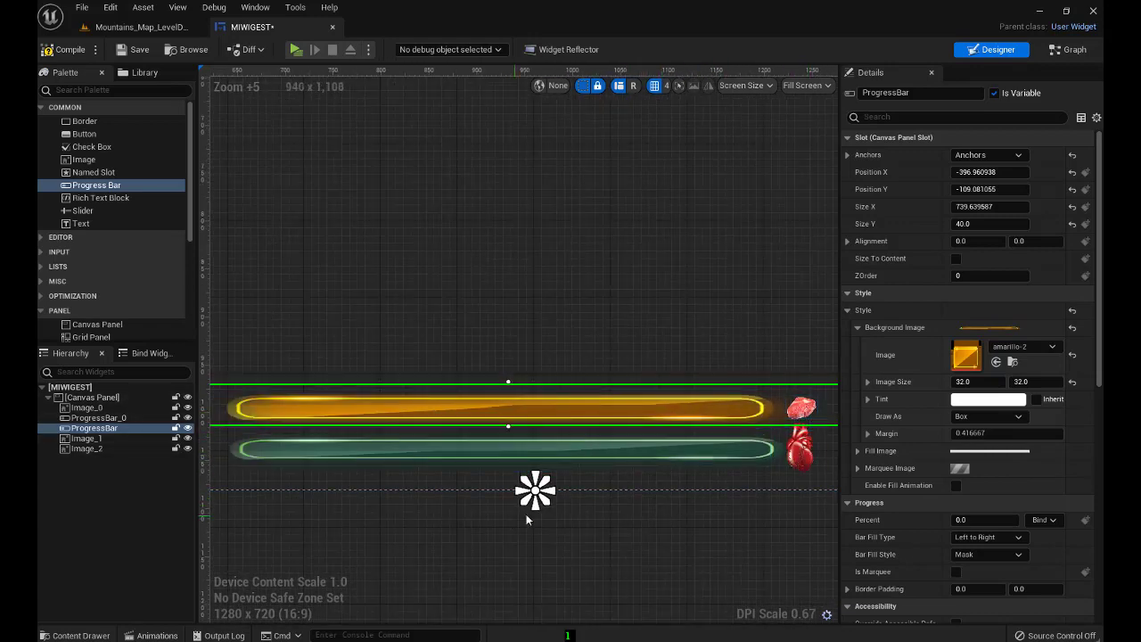
{"action": "right_click_drag", "start_coordinate": [558, 506], "coordinate": [551, 462]}
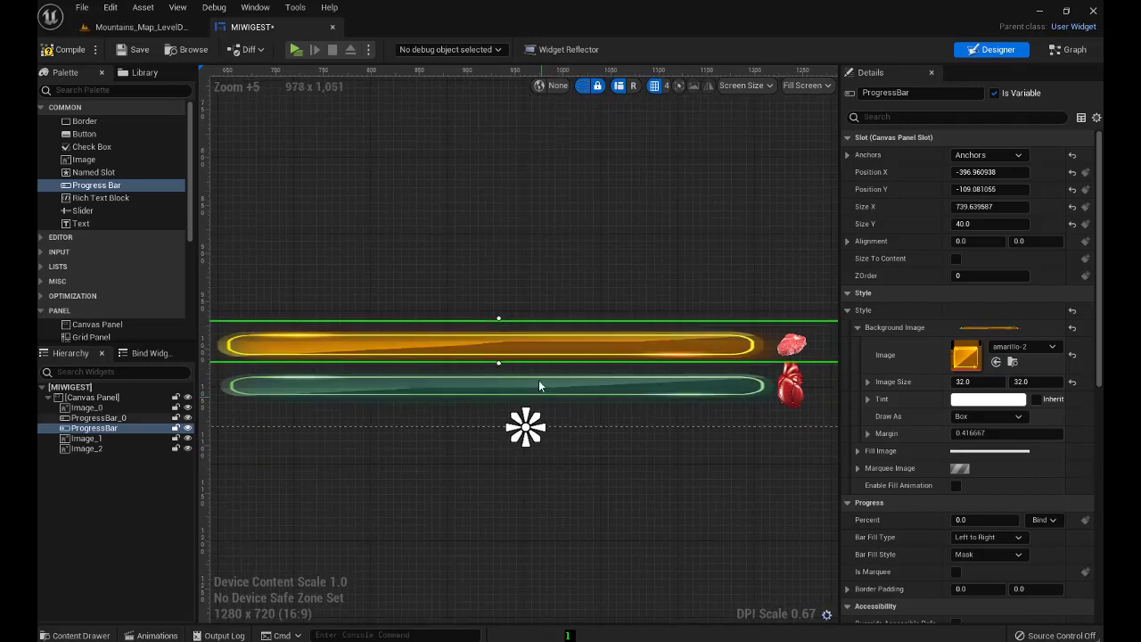
{"action": "left_click", "coordinate": [514, 387]}
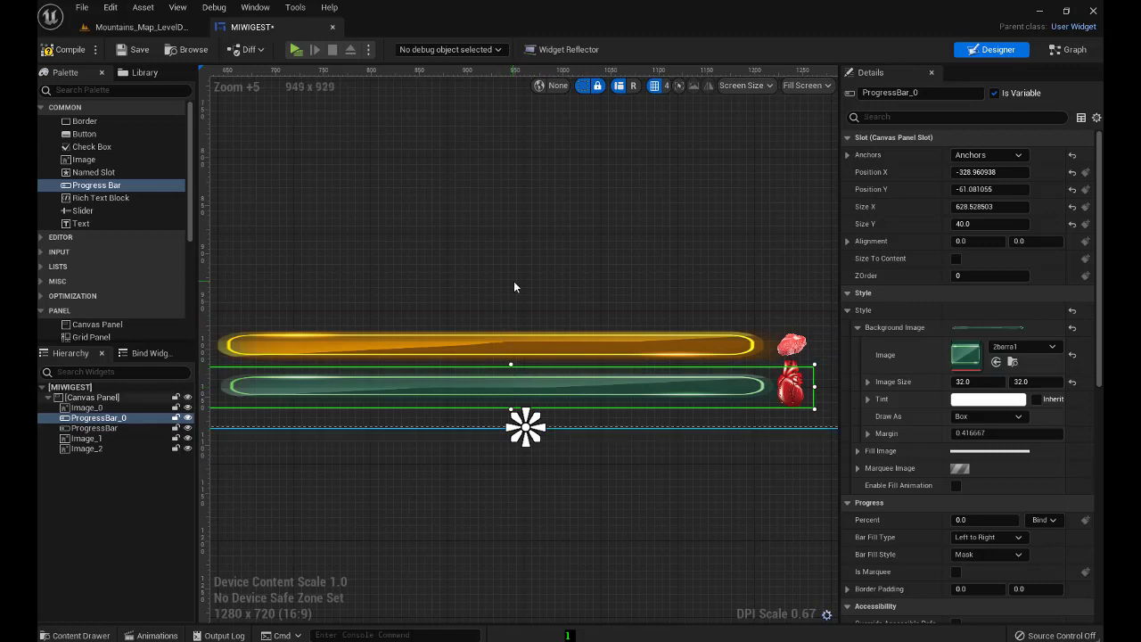
Duplicate the green bar as ProgressBar_1 above the orange bar, with the purple 1barra background
{"action": "key", "text": "ctrl+d"}
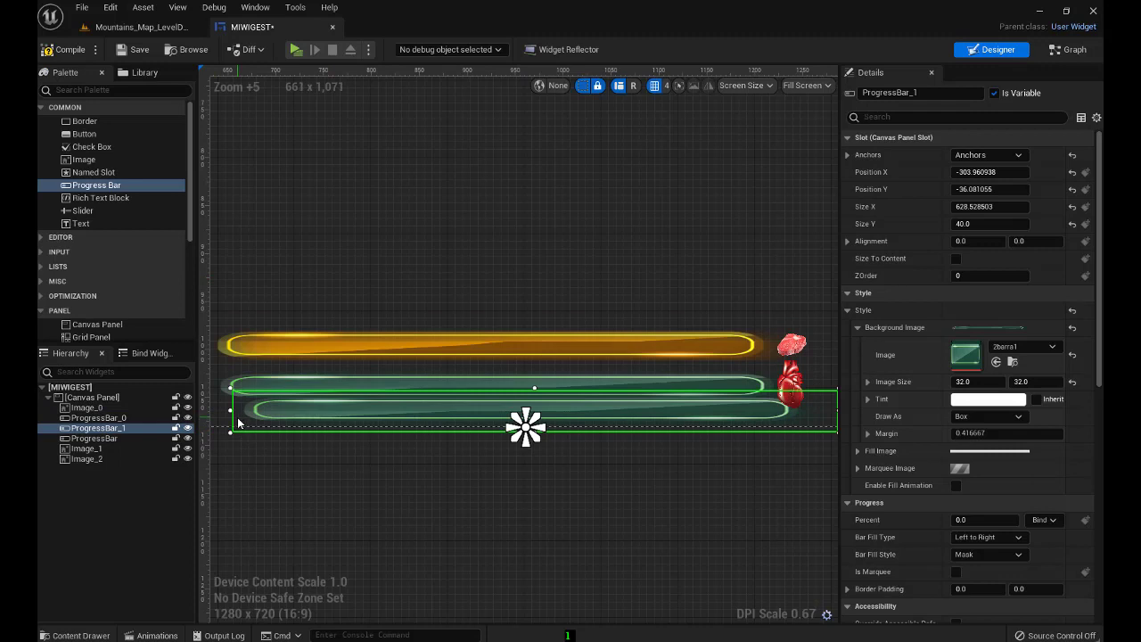
{"action": "left_click_drag", "start_coordinate": [238, 423], "coordinate": [220, 324]}
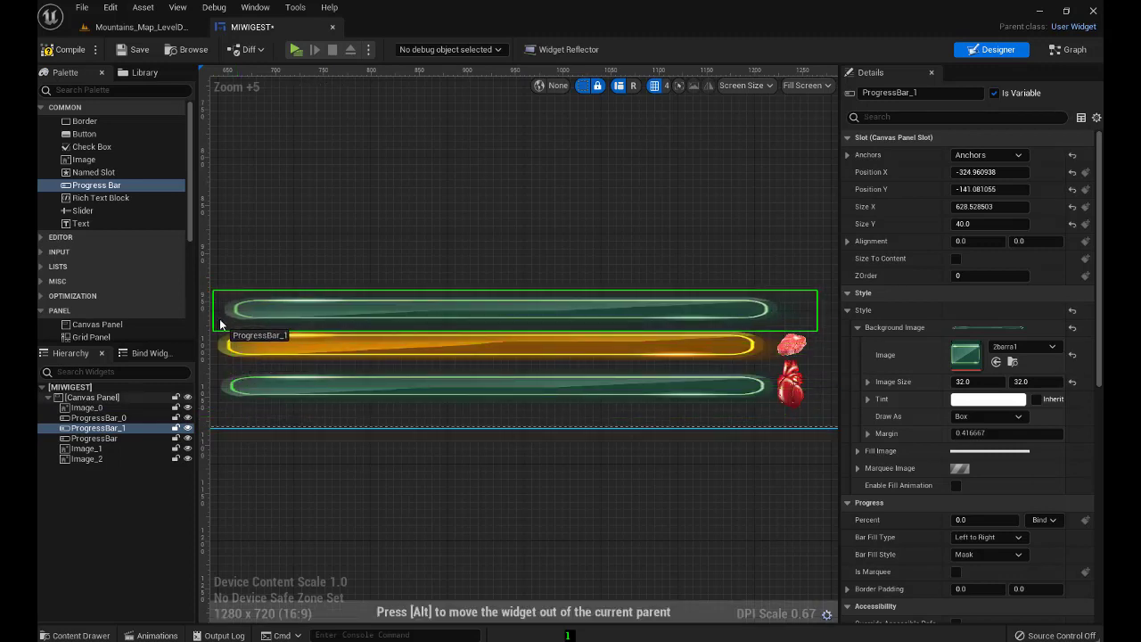
{"action": "left_click_drag", "start_coordinate": [220, 323], "coordinate": [215, 313]}
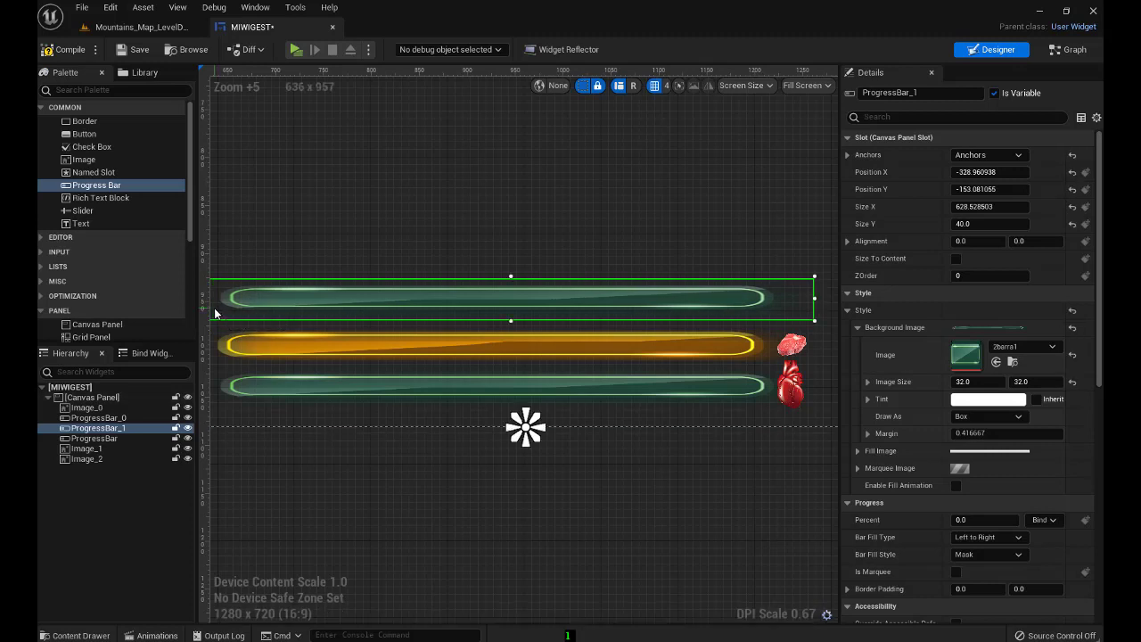
{"action": "key", "text": "ctrl+space"}
{"action": "left_click", "coordinate": [367, 484]}
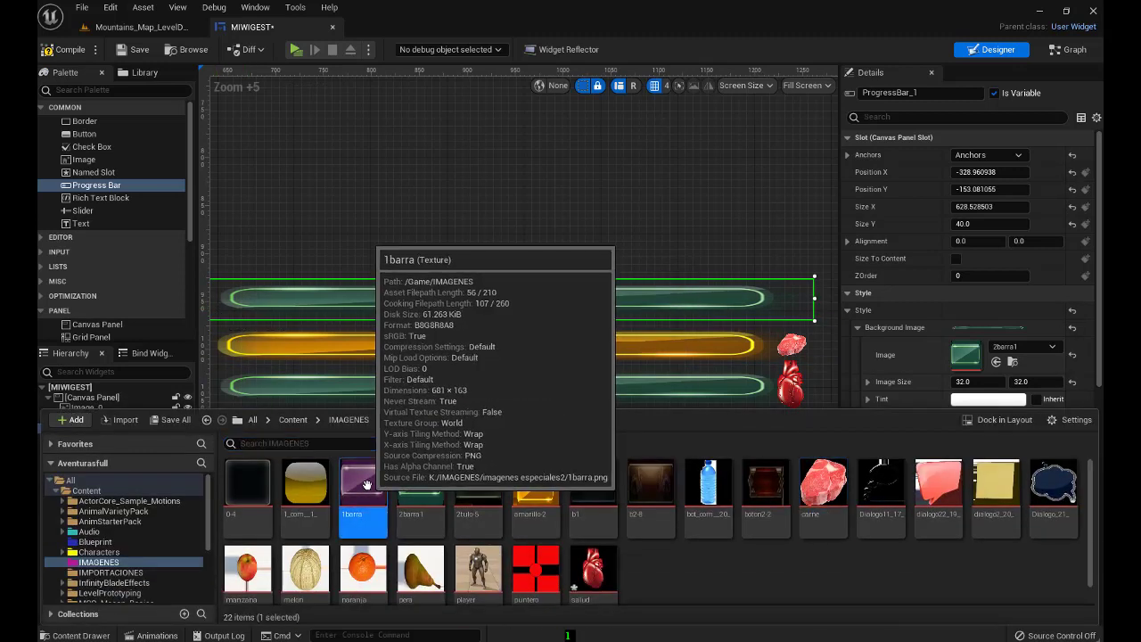
{"action": "left_click", "coordinate": [996, 363]}
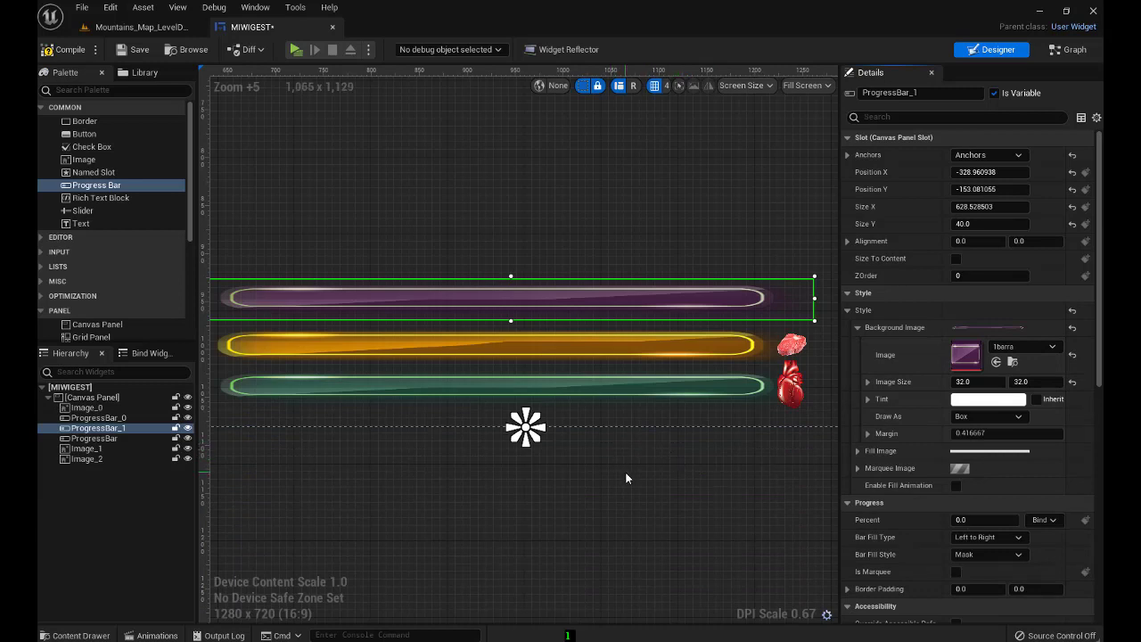
Drag the water bottle texture onto the canvas beside the top purple bar
{"action": "key", "text": "ctrl+space"}
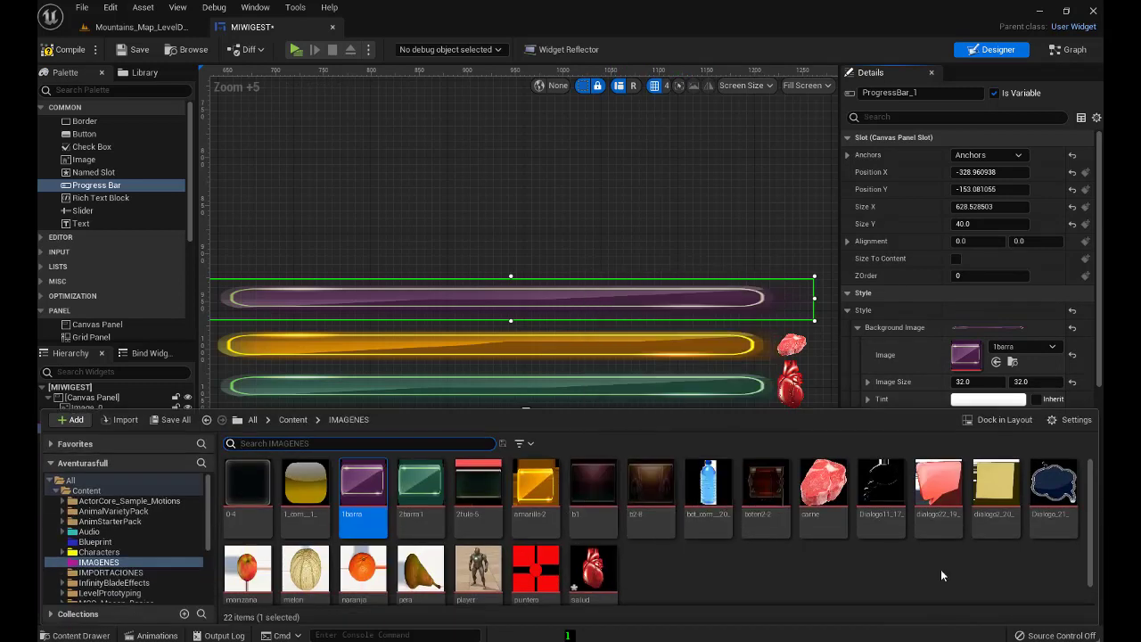
{"action": "left_click_drag", "start_coordinate": [692, 515], "coordinate": [788, 280]}
{"action": "right_click_drag", "start_coordinate": [820, 252], "coordinate": [545, 278]}
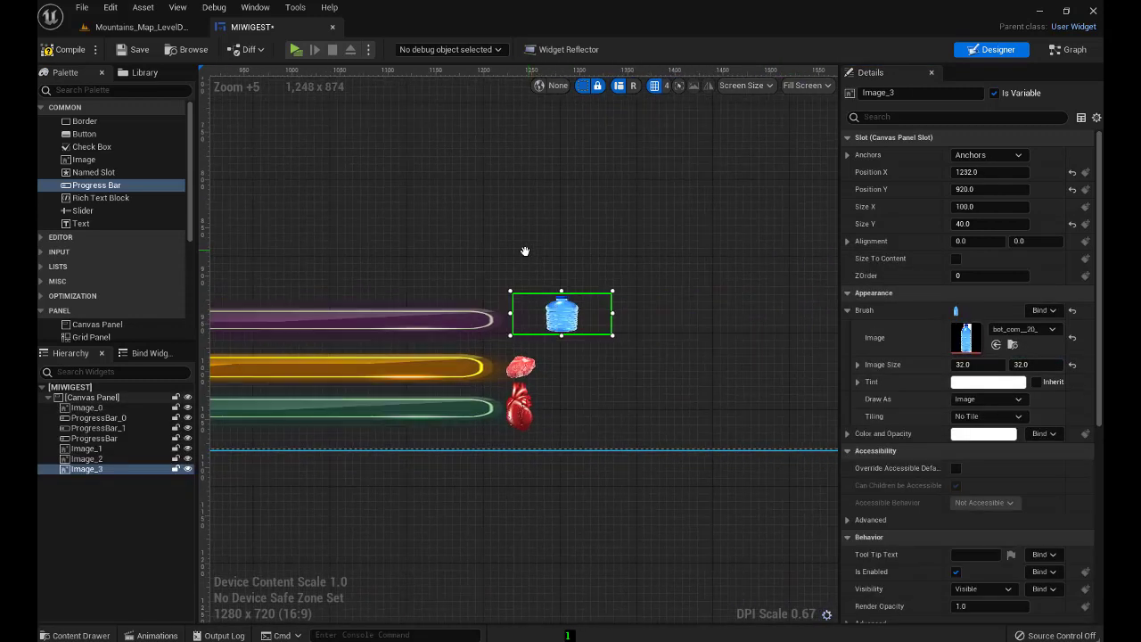
{"action": "scroll", "coordinate": [546, 279], "scroll_direction": "up", "scroll_amount": 5}
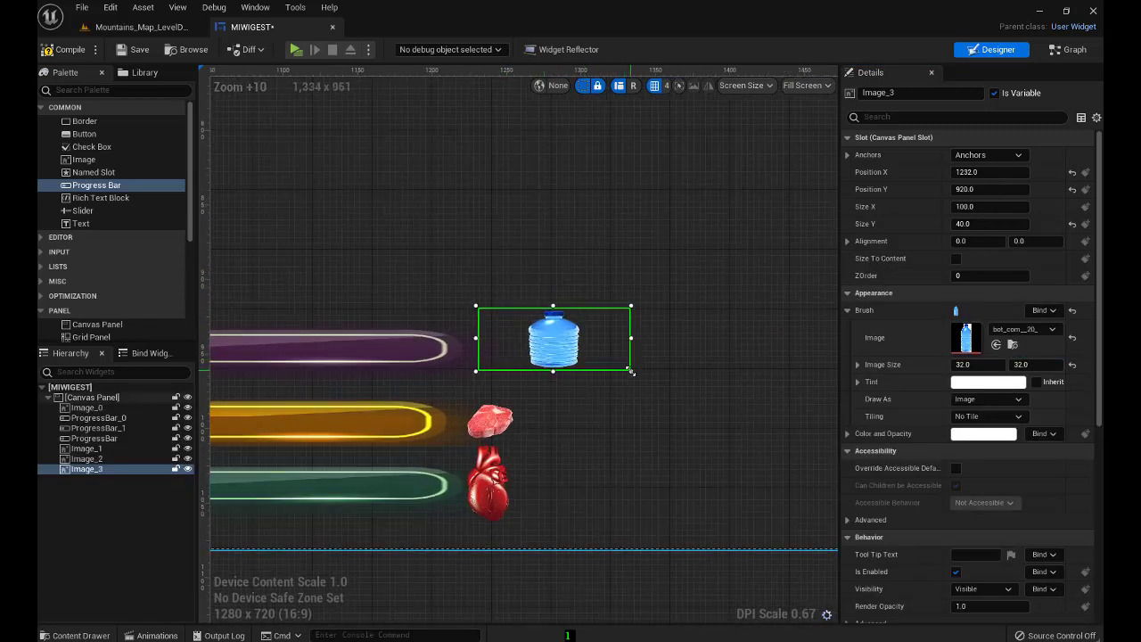
Size the bottle icon to about 42 by 43 at the purple bar's right end
{"action": "mouse_move", "coordinate": [629, 365]}
{"action": "left_mouse_down"}
{"action": "mouse_move", "coordinate": [563, 378]}
{"action": "mouse_move", "coordinate": [539, 368]}
{"action": "left_mouse_up"}
{"action": "left_click_drag", "start_coordinate": [530, 329], "coordinate": [512, 336]}
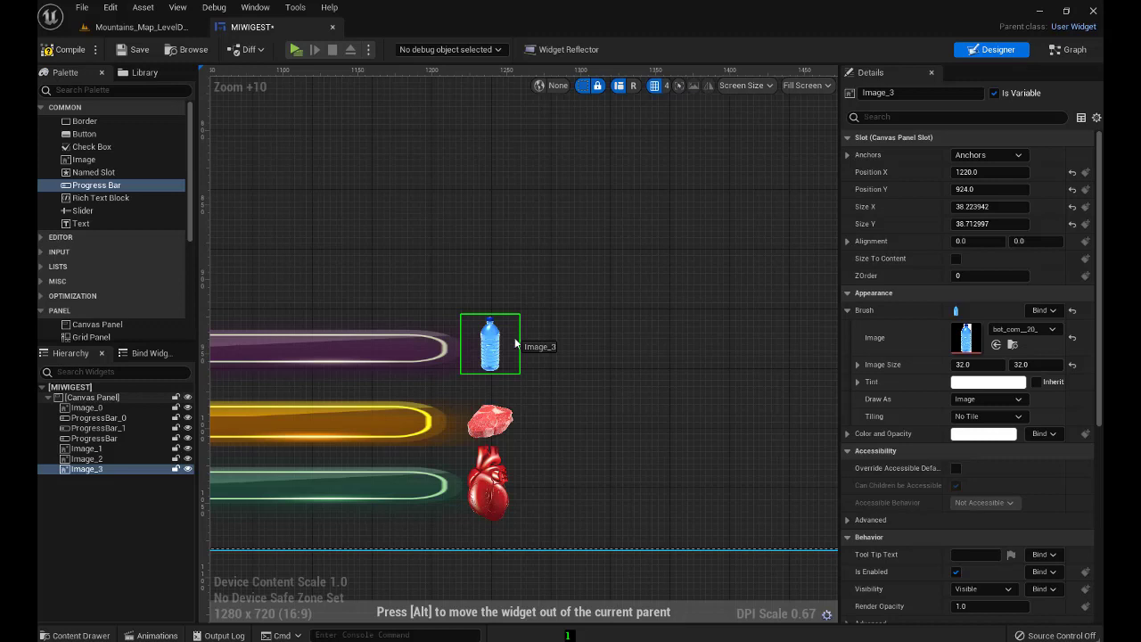
{"action": "left_click_drag", "start_coordinate": [519, 373], "coordinate": [527, 382]}
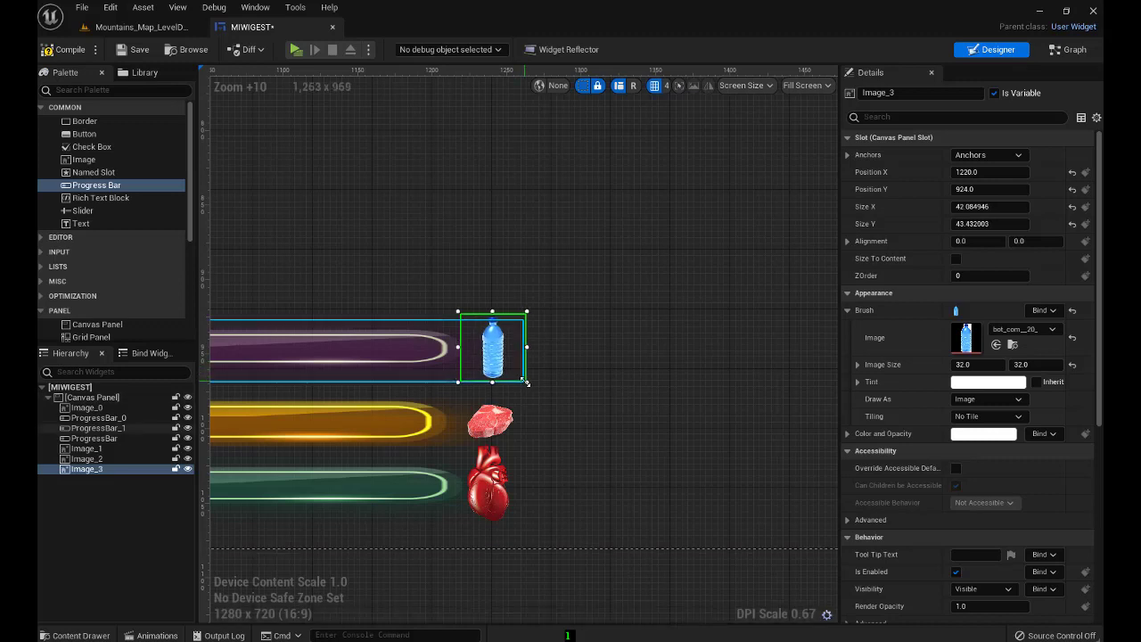
{"action": "left_click", "coordinate": [571, 361]}
{"action": "scroll", "coordinate": [576, 434], "scroll_direction": "down", "scroll_amount": 1}
{"action": "scroll", "coordinate": [707, 479], "scroll_direction": "down", "scroll_amount": 1}
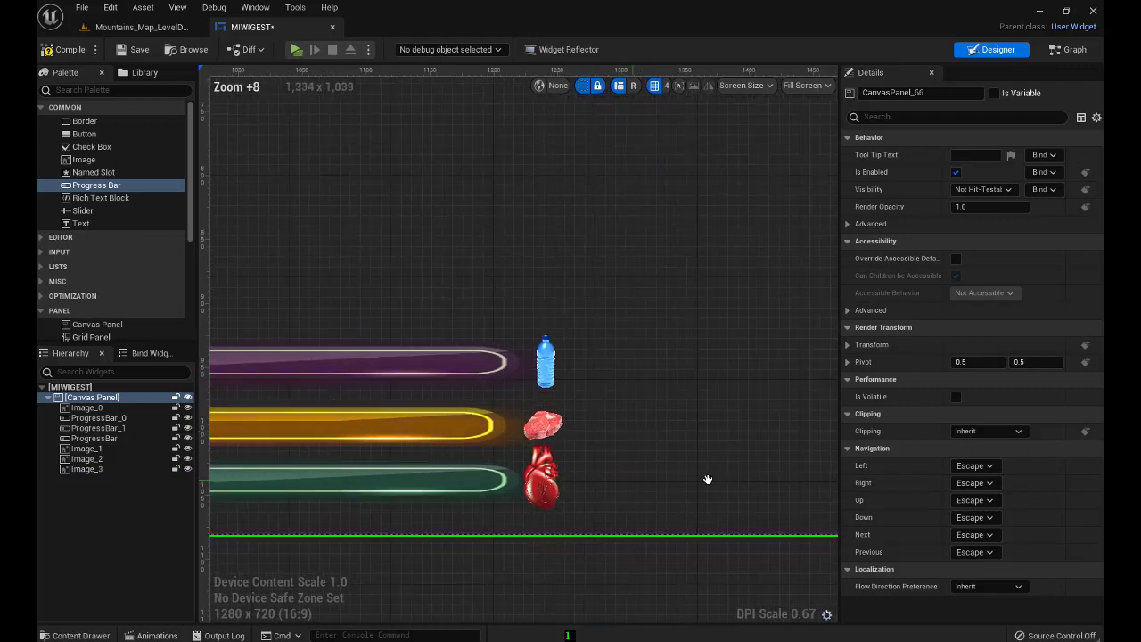
{"action": "scroll", "coordinate": [482, 533], "scroll_direction": "down", "scroll_amount": 1}
{"action": "right_click_drag", "start_coordinate": [481, 533], "coordinate": [715, 518]}
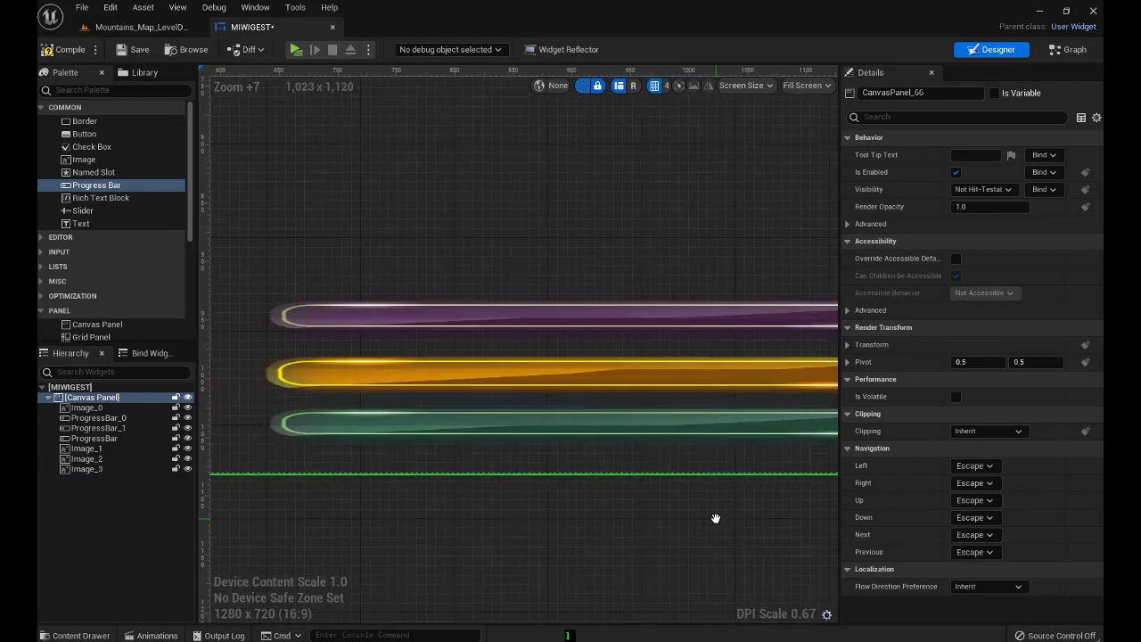
{"action": "scroll", "coordinate": [597, 512], "scroll_direction": "down", "scroll_amount": 2}
{"action": "right_click_drag", "start_coordinate": [512, 560], "coordinate": [509, 522]}
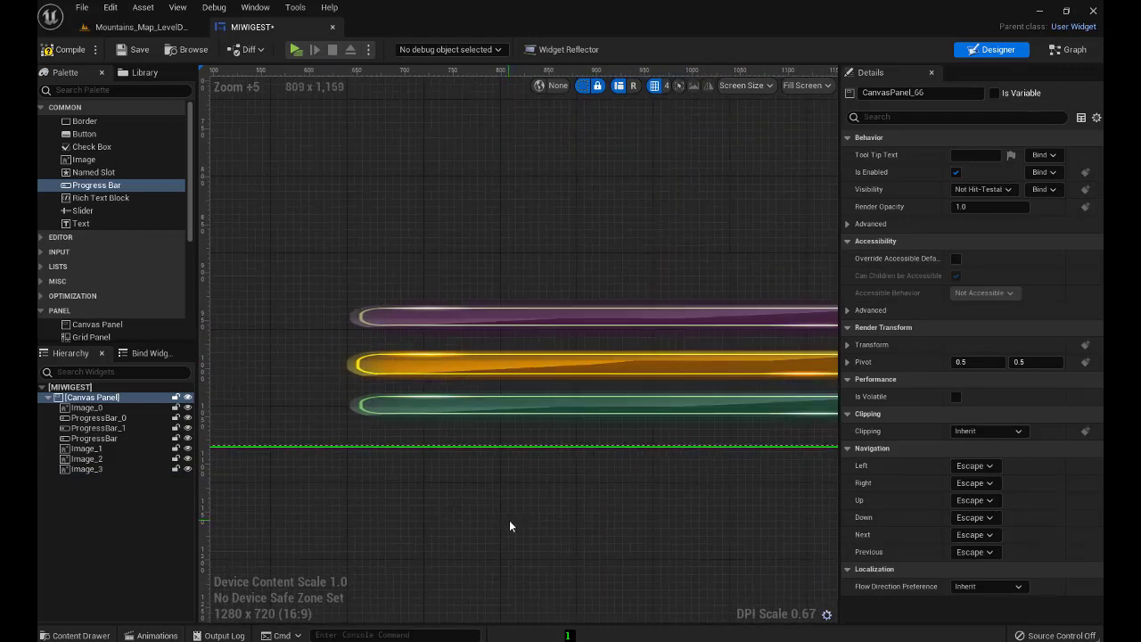
Add the 0-4 frame texture as Image_4, about 74 by 126, left of the three bars
{"action": "key", "text": "ctrl+space"}
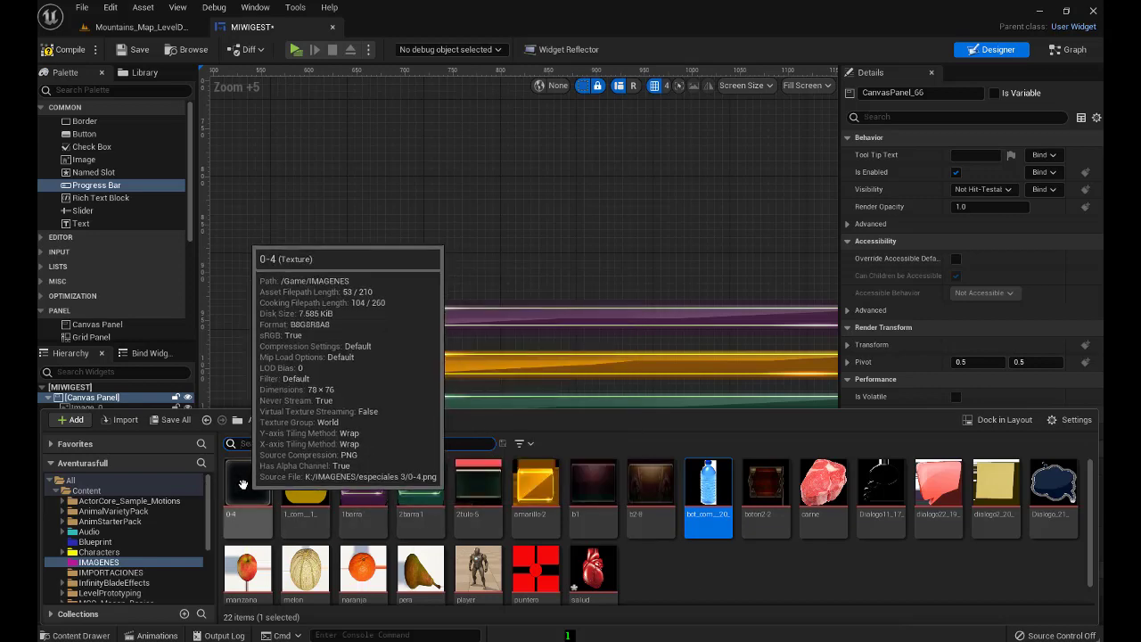
{"action": "left_click_drag", "start_coordinate": [243, 483], "coordinate": [255, 329]}
{"action": "scroll", "coordinate": [283, 420], "scroll_direction": "up", "scroll_amount": 4}
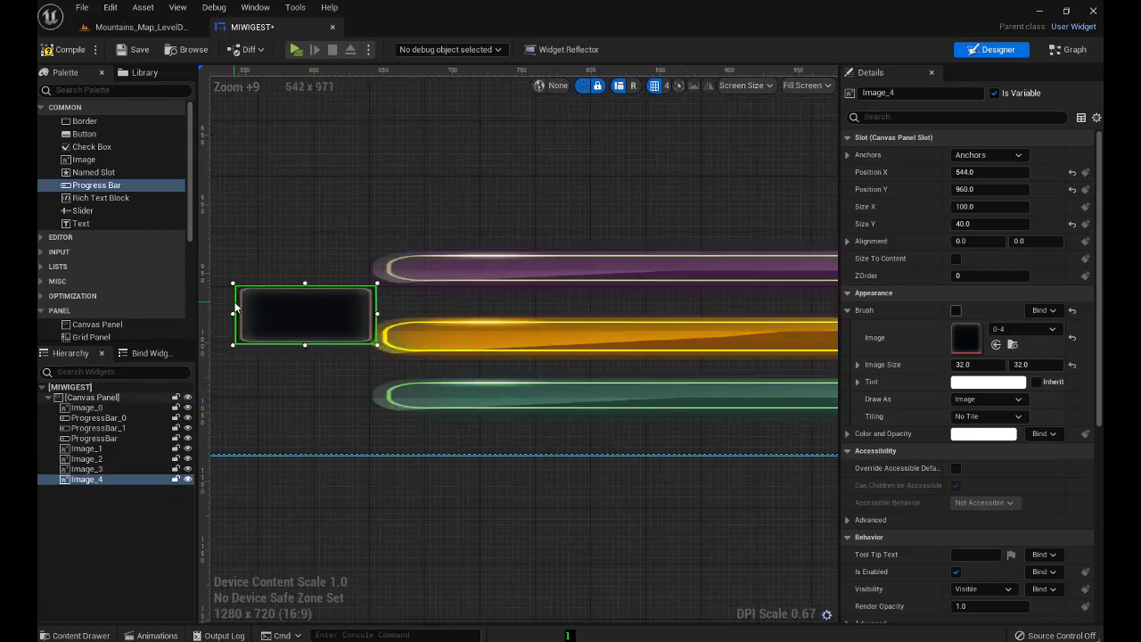
{"action": "left_click_drag", "start_coordinate": [234, 347], "coordinate": [282, 437]}
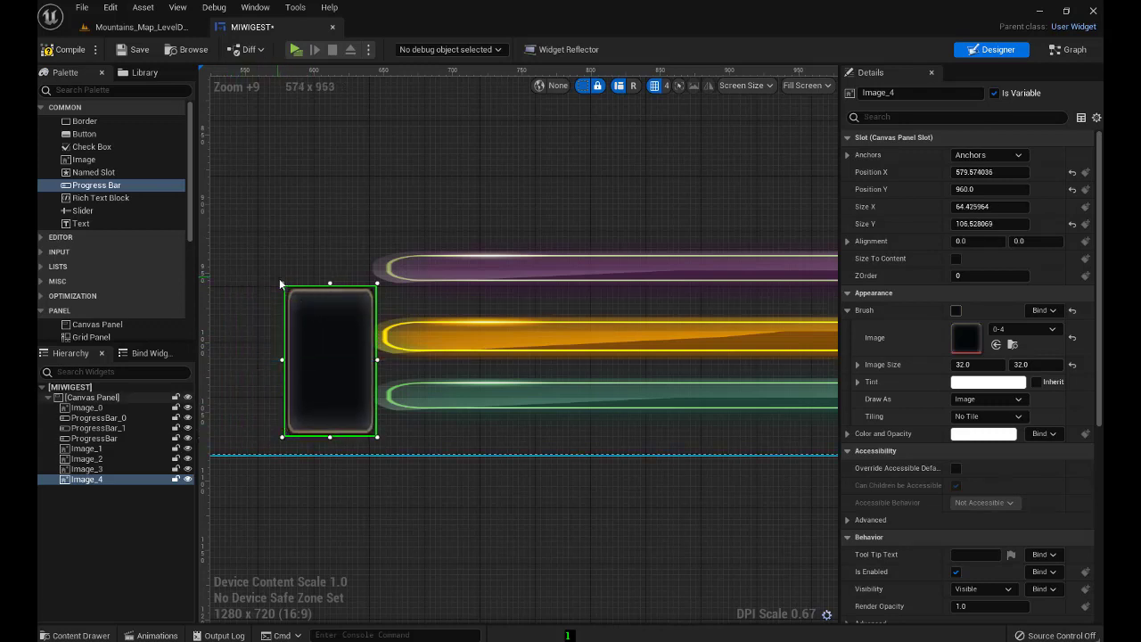
{"action": "left_click_drag", "start_coordinate": [305, 314], "coordinate": [304, 311]}
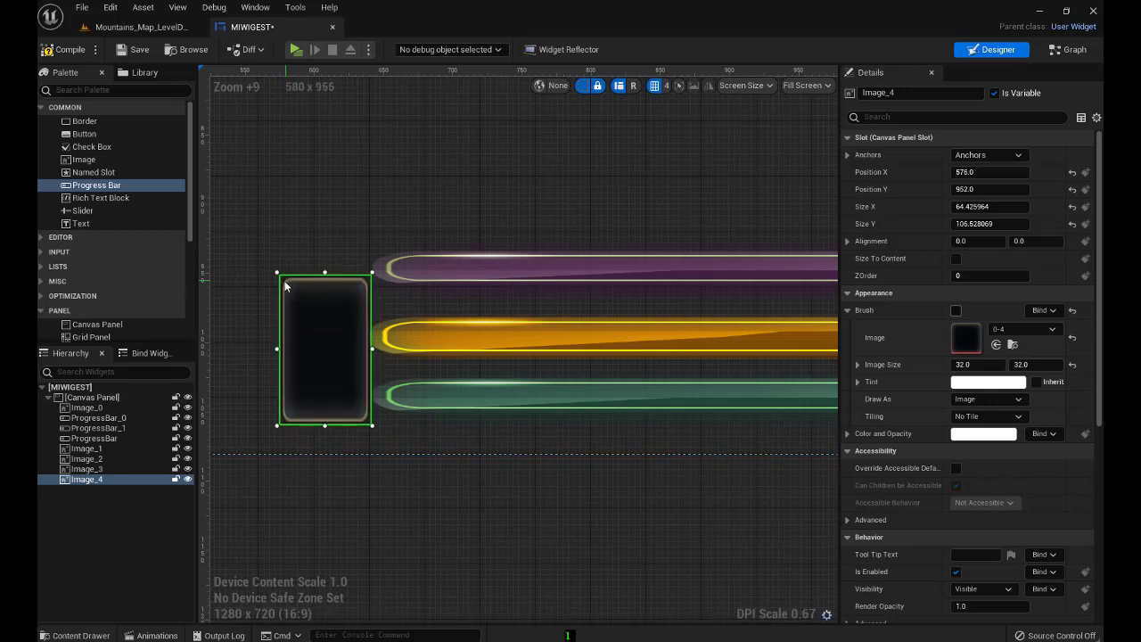
{"action": "left_click_drag", "start_coordinate": [276, 272], "coordinate": [264, 244]}
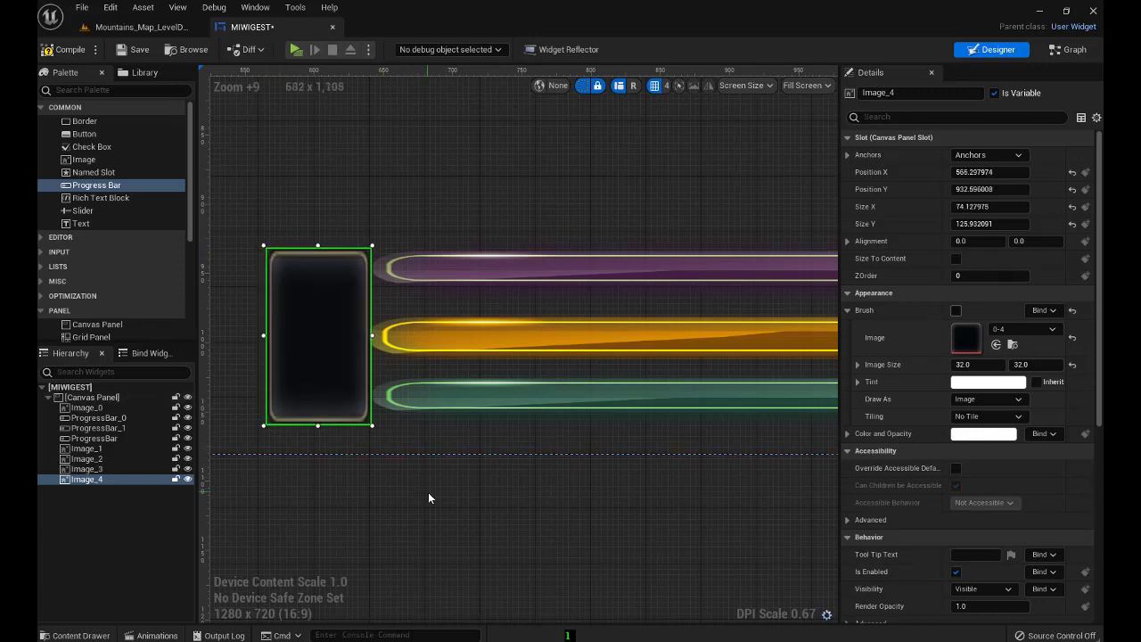
{"action": "scroll", "coordinate": [428, 492], "scroll_direction": "down", "scroll_amount": 3}
{"action": "scroll", "coordinate": [514, 504], "scroll_direction": "down", "scroll_amount": 2}
{"action": "scroll", "coordinate": [344, 501], "scroll_direction": "down", "scroll_amount": 2}
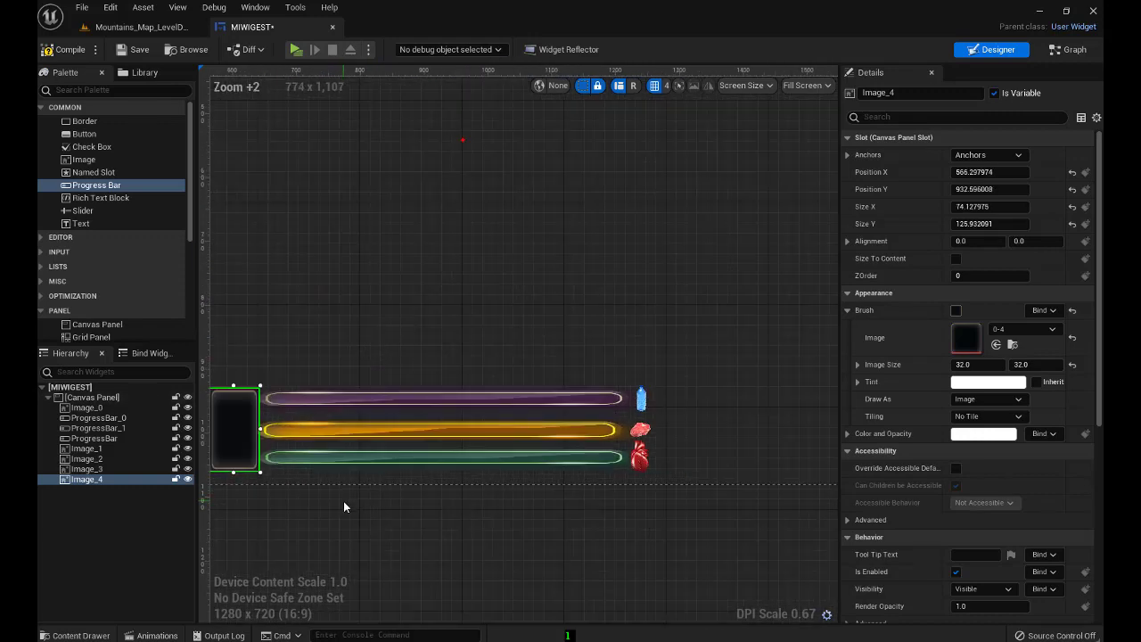
{"action": "right_click_drag", "start_coordinate": [343, 501], "coordinate": [419, 480]}
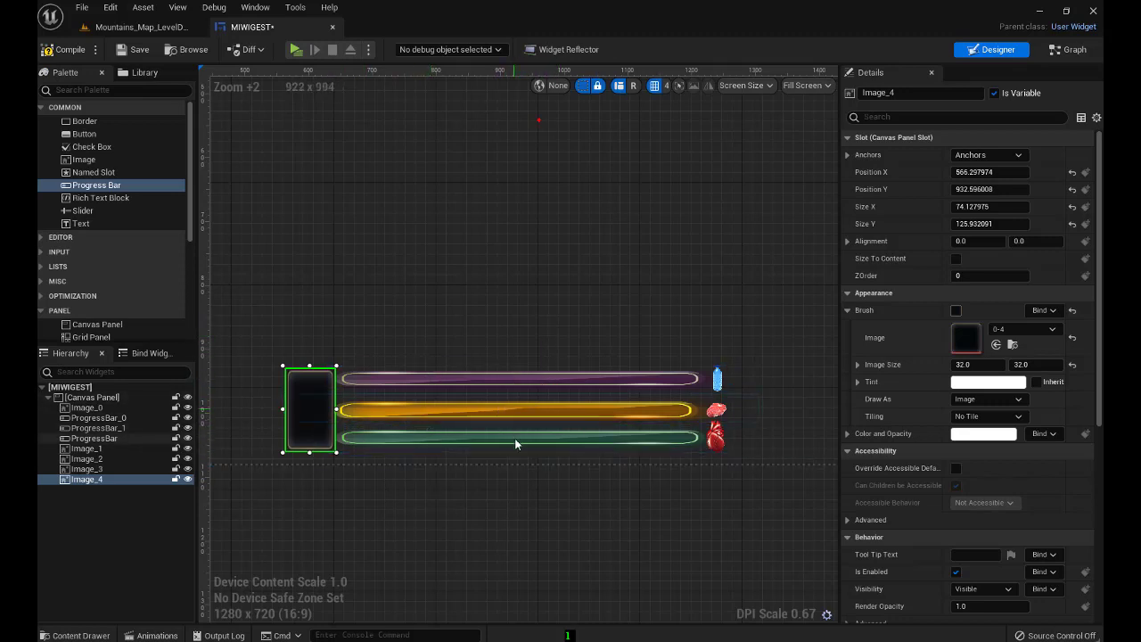
Add the player texture as Image_5 and fit it inside the frame at about 61.6 by 111.5
{"action": "key", "text": "ctrl+space"}
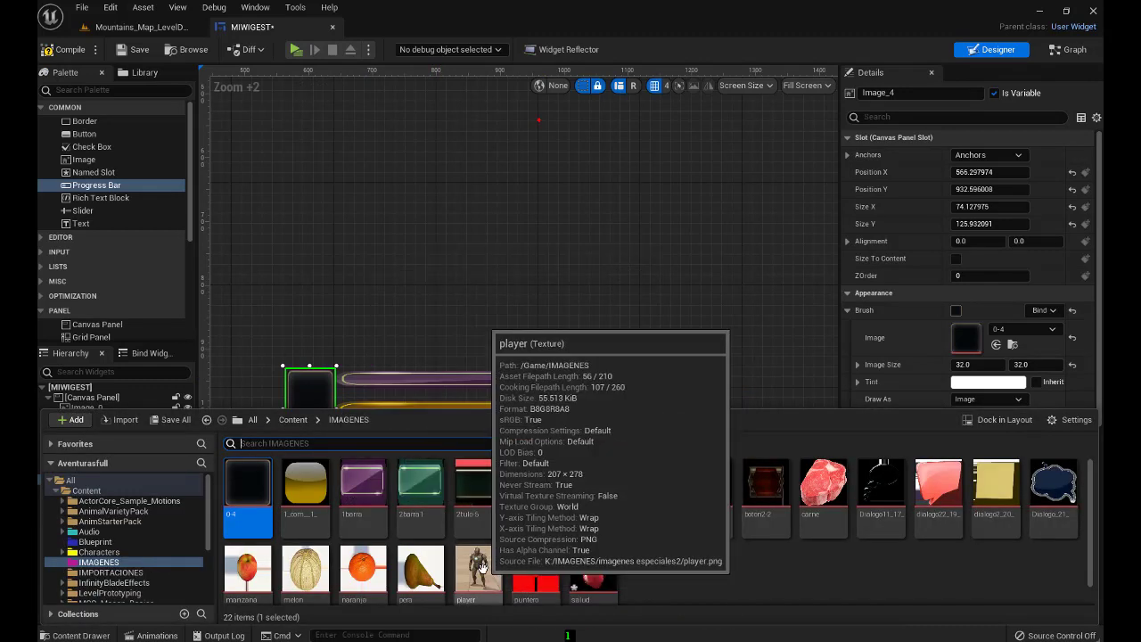
{"action": "left_click_drag", "start_coordinate": [481, 567], "coordinate": [312, 392]}
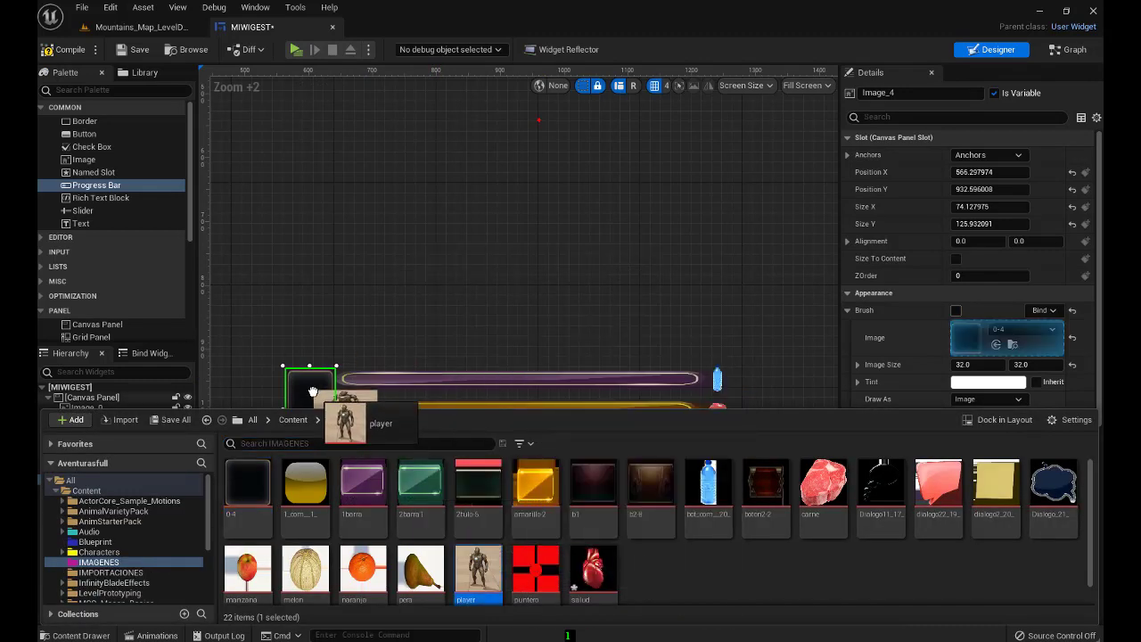
{"action": "right_click_drag", "start_coordinate": [352, 340], "coordinate": [466, 308]}
{"action": "scroll", "coordinate": [465, 426], "scroll_direction": "up", "scroll_amount": 4}
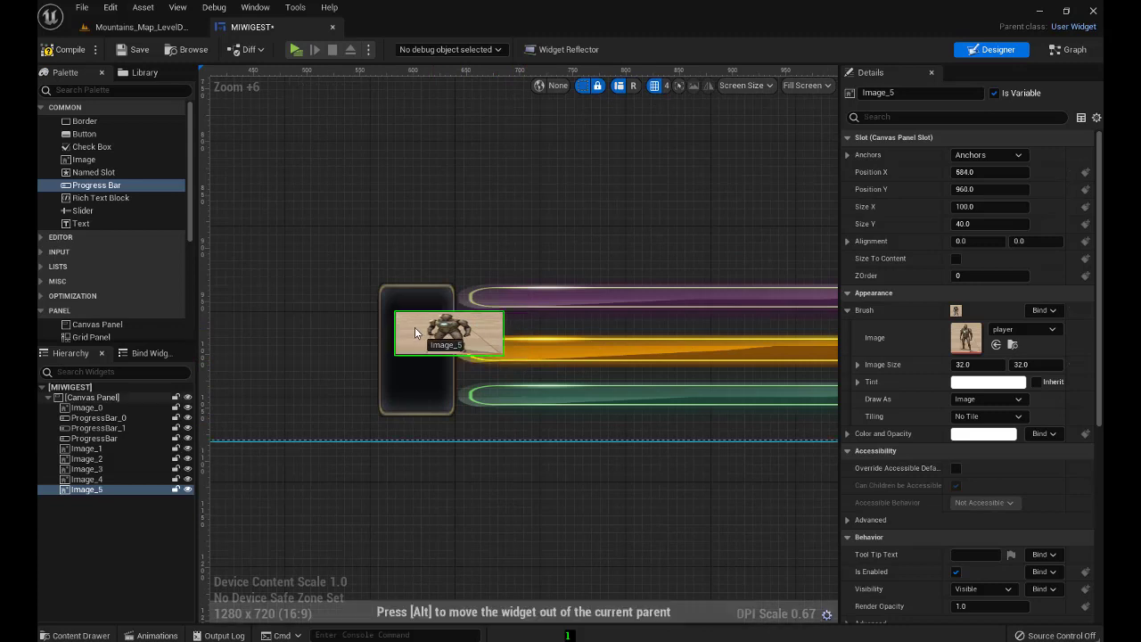
{"action": "left_click_drag", "start_coordinate": [438, 330], "coordinate": [406, 308]}
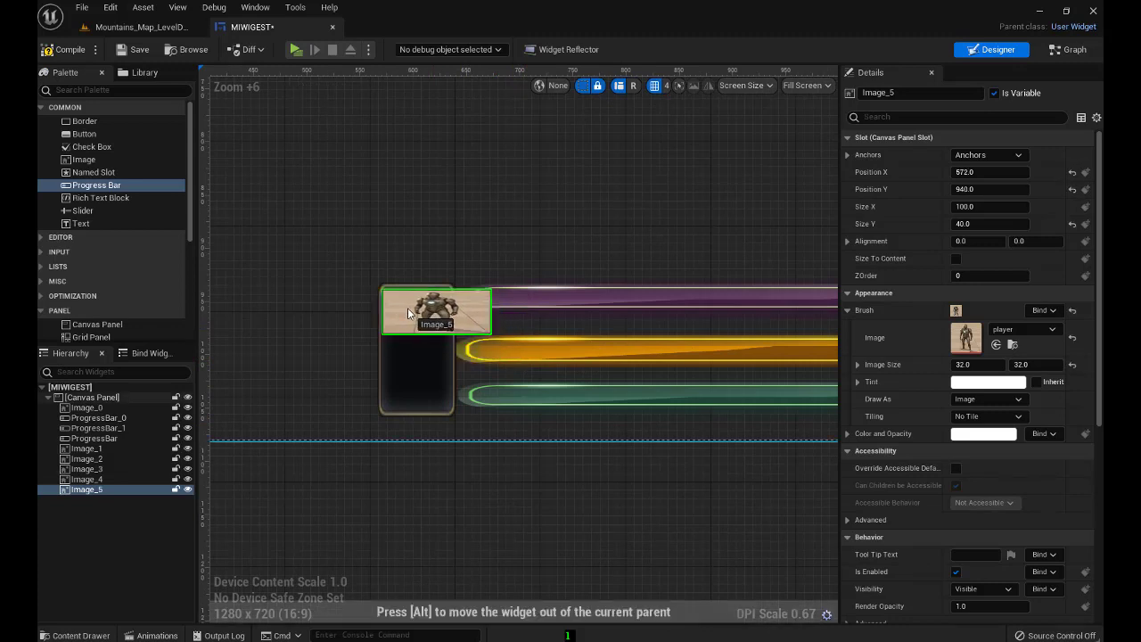
{"action": "mouse_move", "coordinate": [491, 334]}
{"action": "left_mouse_down"}
{"action": "mouse_move", "coordinate": [451, 368]}
{"action": "mouse_move", "coordinate": [453, 411]}
{"action": "left_mouse_up"}
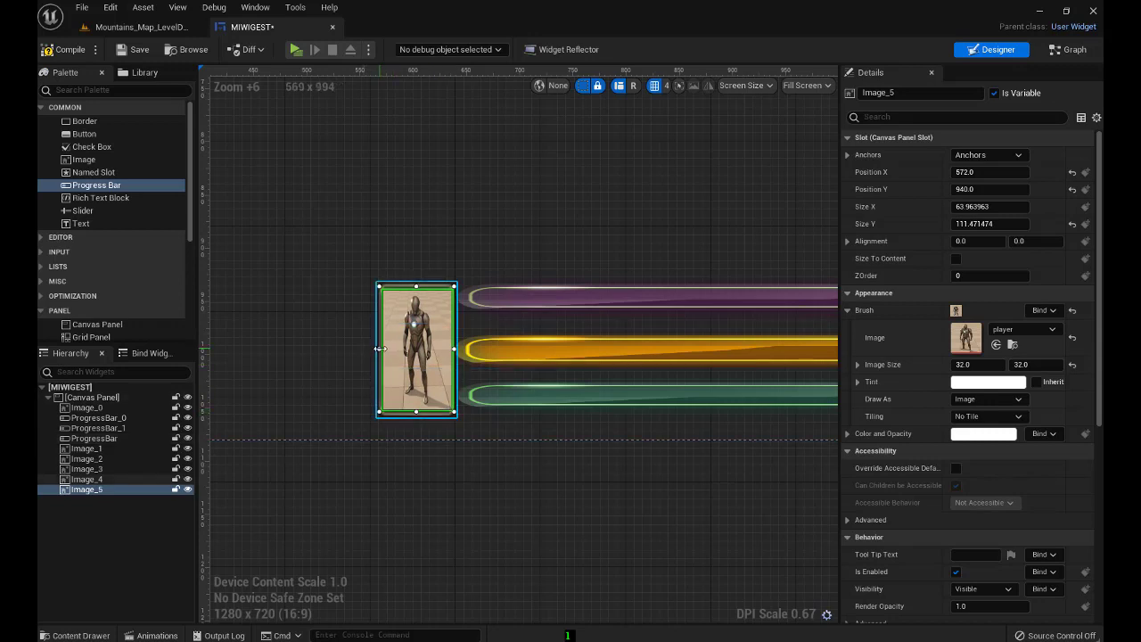
{"action": "left_click_drag", "start_coordinate": [380, 349], "coordinate": [381, 348]}
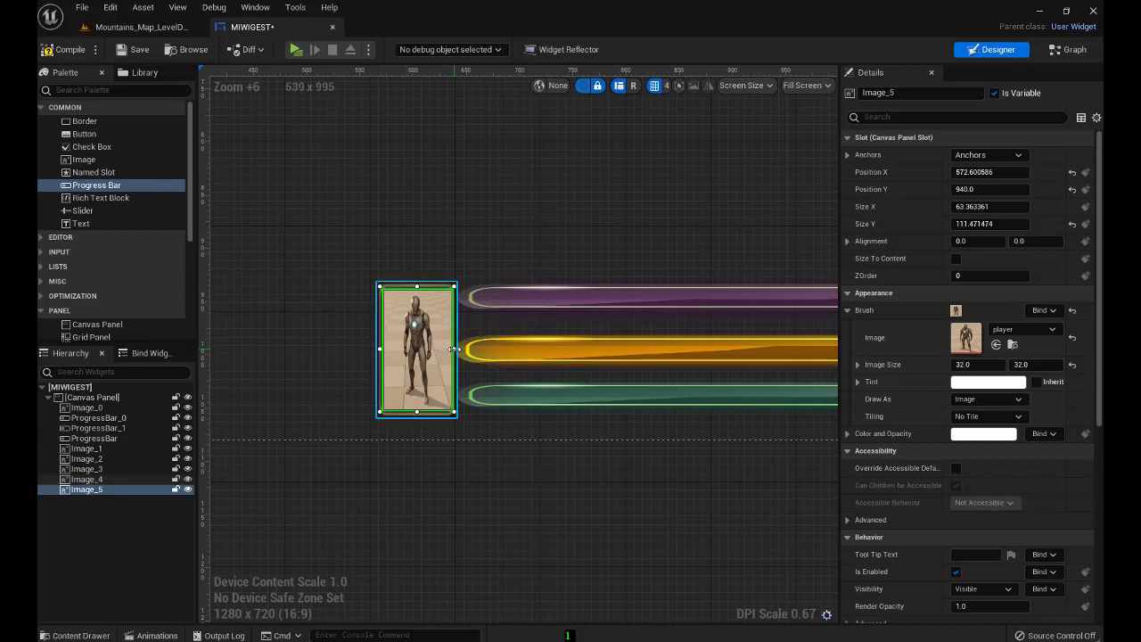
{"action": "left_click_drag", "start_coordinate": [452, 350], "coordinate": [452, 350]}
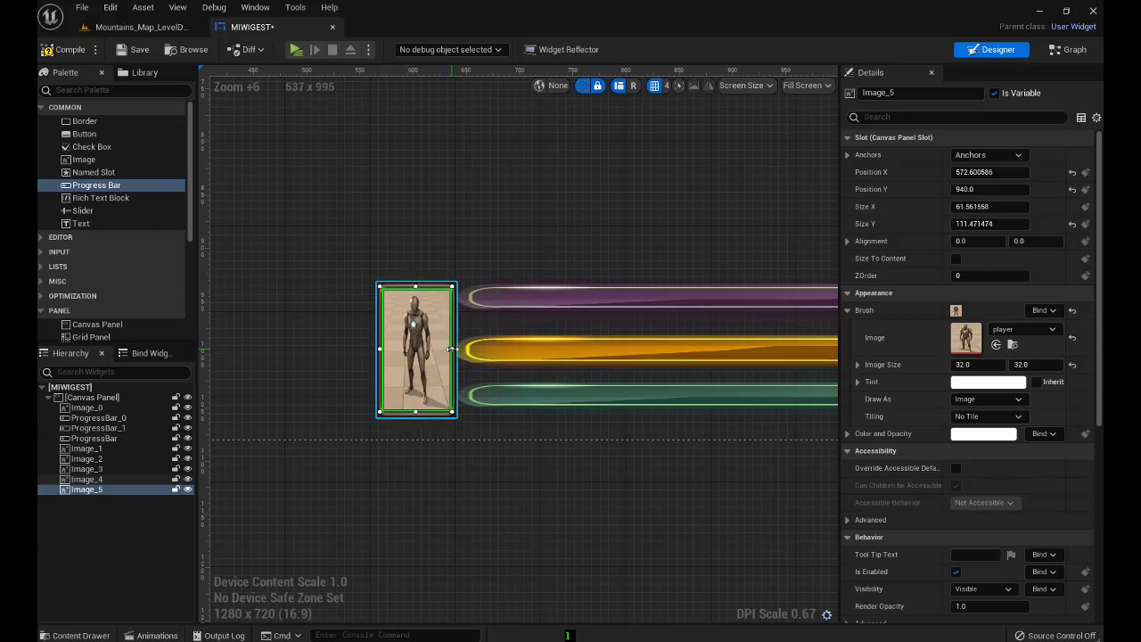
Select the top purple ProgressBar_1 and collapse its Style settings
{"action": "left_click", "coordinate": [464, 231]}
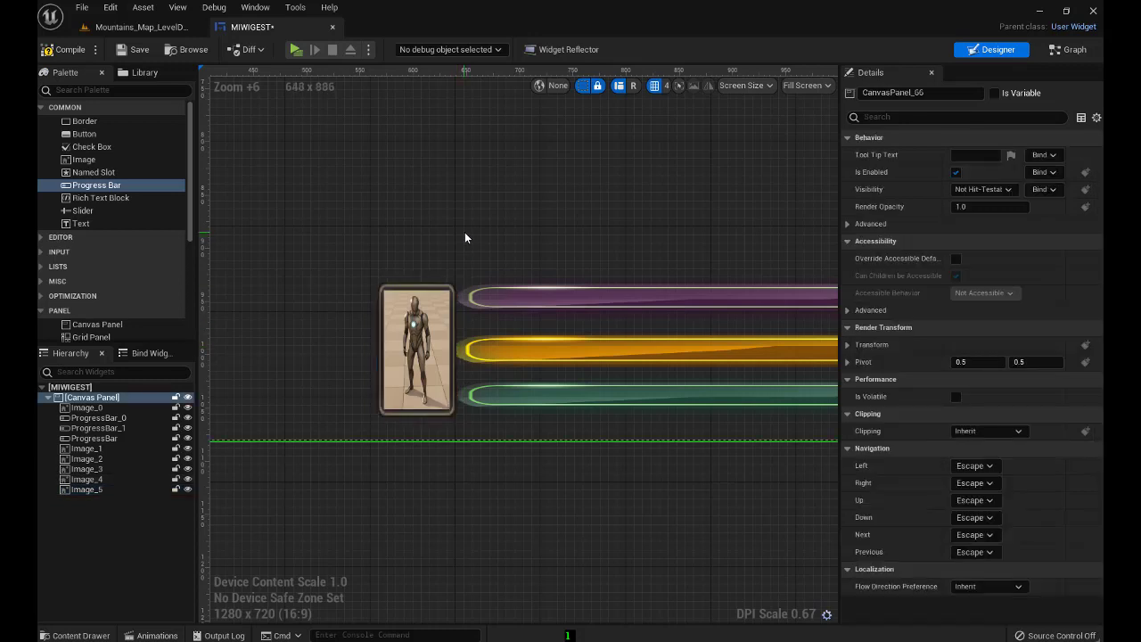
{"action": "scroll", "coordinate": [497, 540], "scroll_direction": "down", "scroll_amount": 2}
{"action": "scroll", "coordinate": [509, 524], "scroll_direction": "down", "scroll_amount": 1}
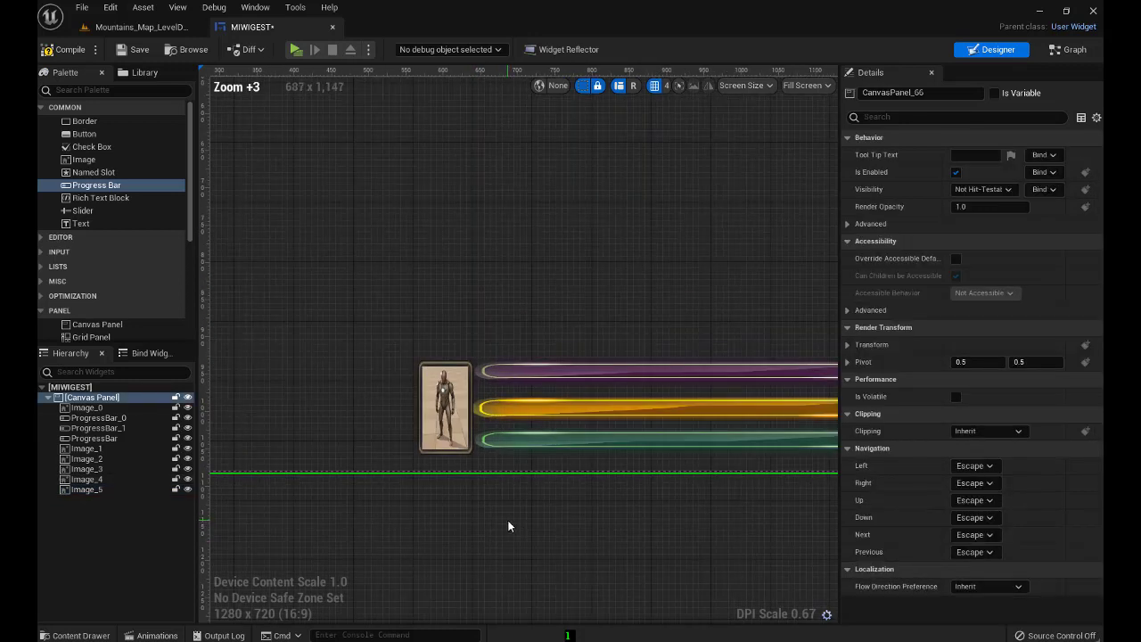
{"action": "right_click_drag", "start_coordinate": [509, 527], "coordinate": [428, 495]}
{"action": "scroll", "coordinate": [429, 497], "scroll_direction": "down", "scroll_amount": 1}
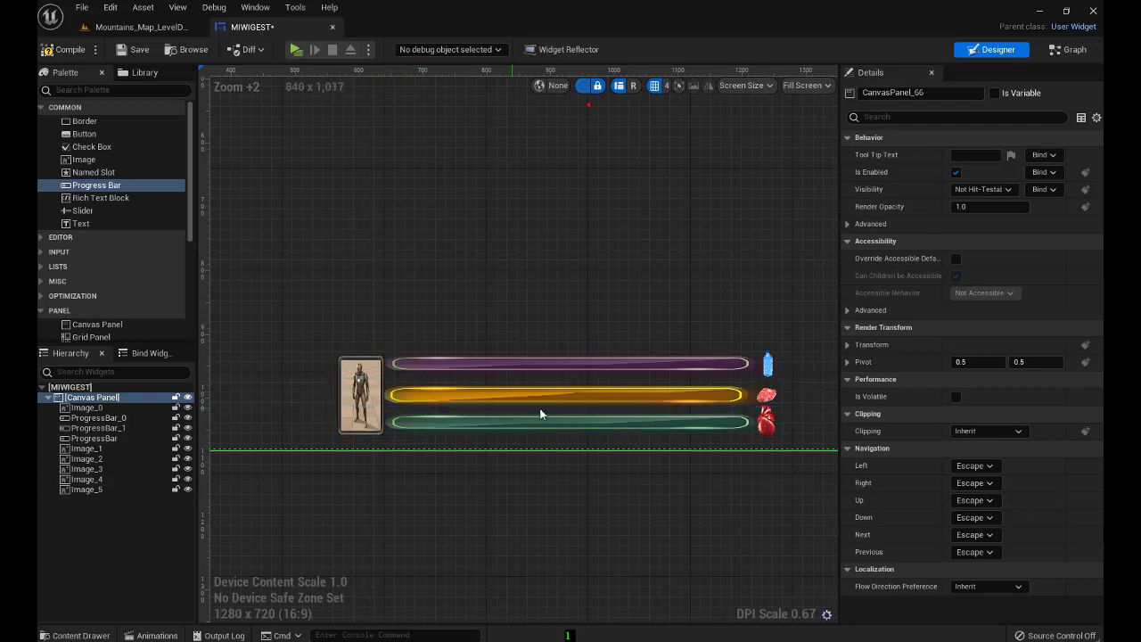
{"action": "scroll", "coordinate": [550, 488], "scroll_direction": "down", "scroll_amount": 3}
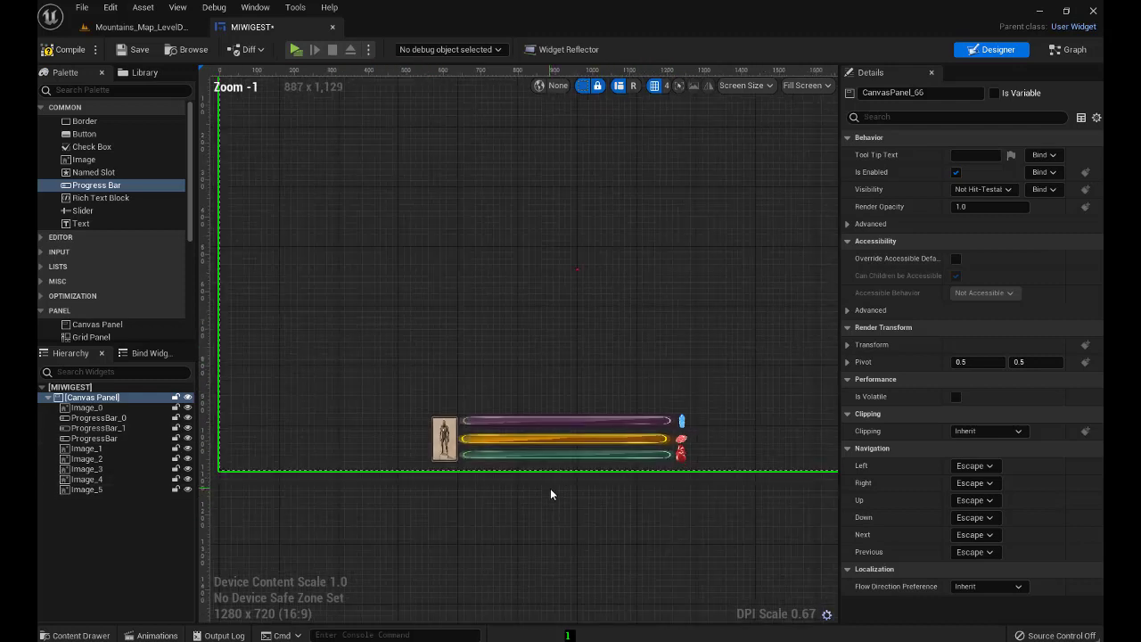
{"action": "right_click_drag", "start_coordinate": [549, 498], "coordinate": [450, 433]}
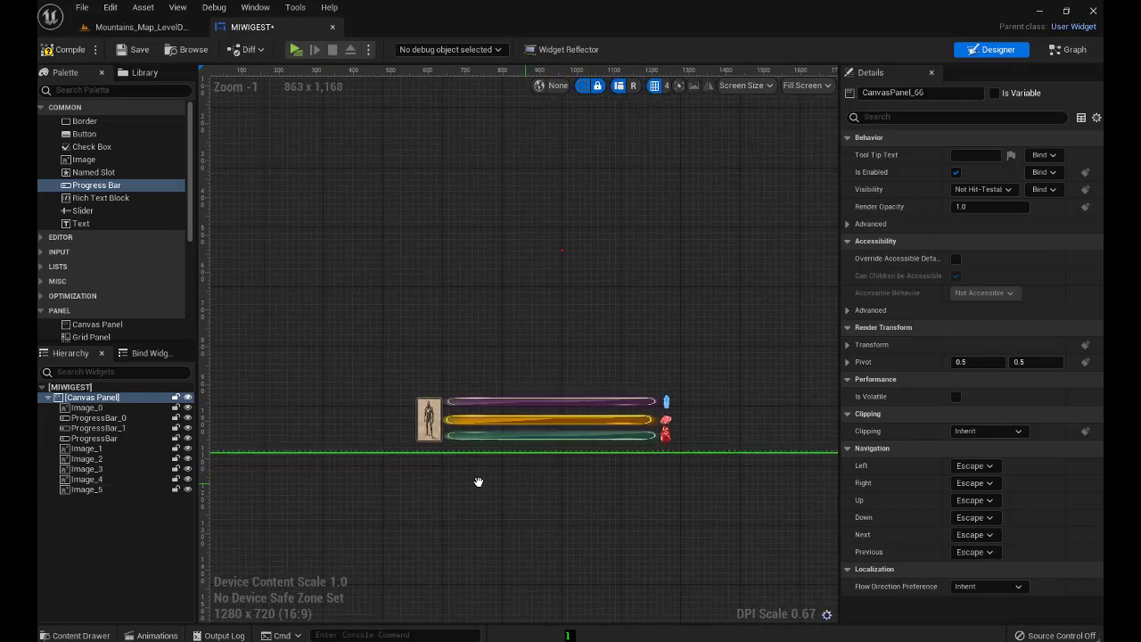
{"action": "left_click", "coordinate": [458, 390]}
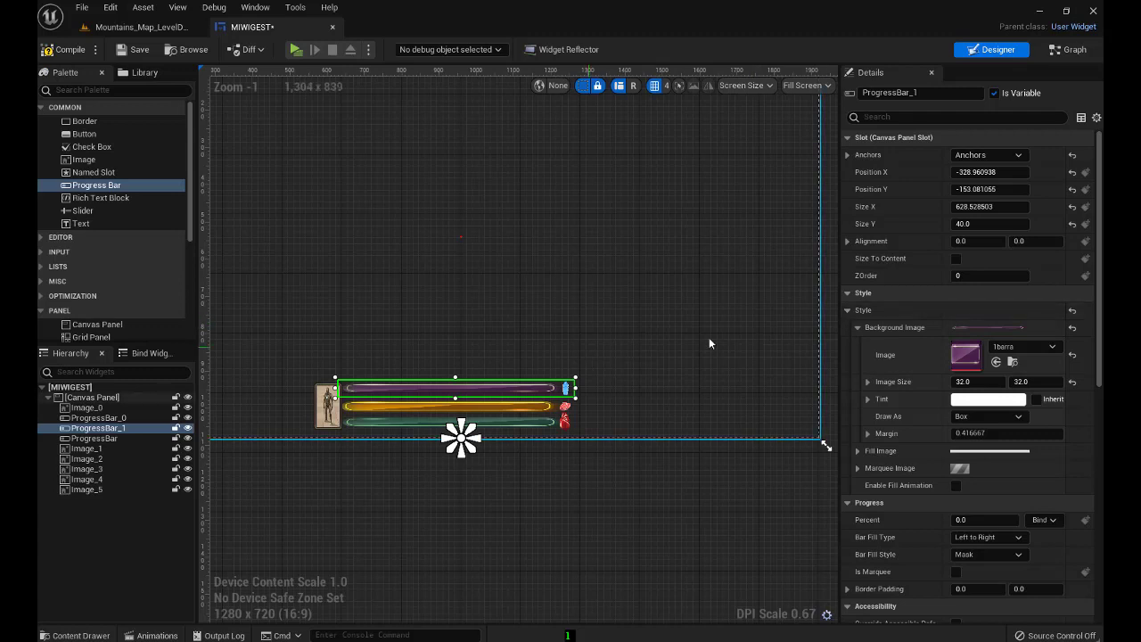
{"action": "left_click", "coordinate": [849, 312]}
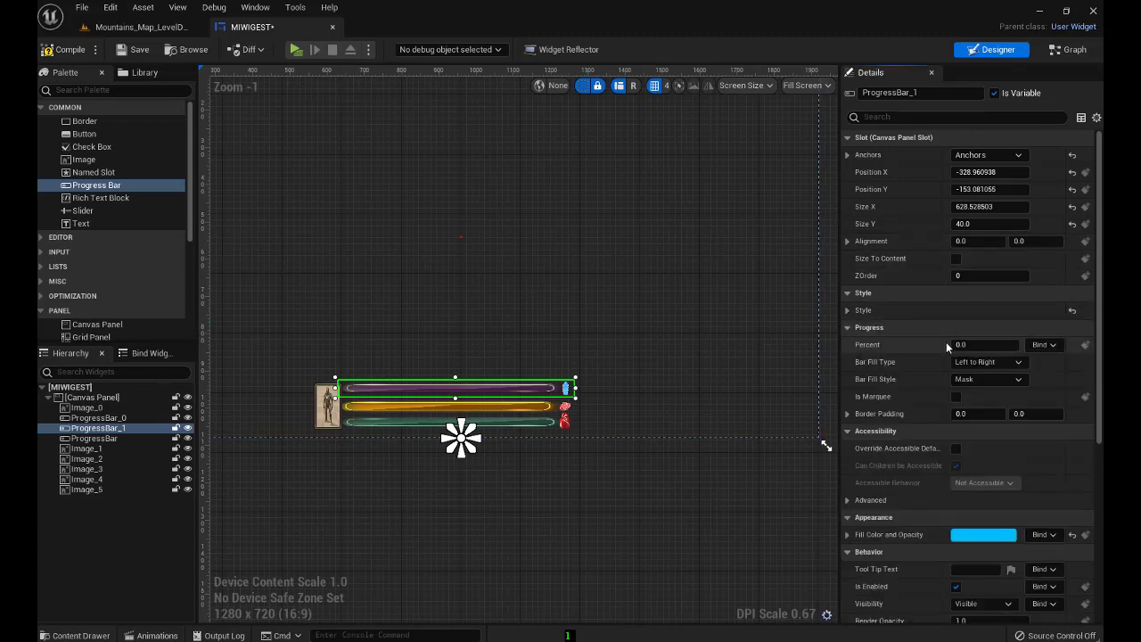
Give the top bar a 0.021 percent preview fill and nudge its height slightly
{"action": "mouse_move", "coordinate": [966, 345]}
{"action": "left_mouse_down"}
{"action": "mouse_move", "coordinate": [1061, 345]}
{"action": "mouse_move", "coordinate": [954, 345]}
{"action": "left_mouse_up"}
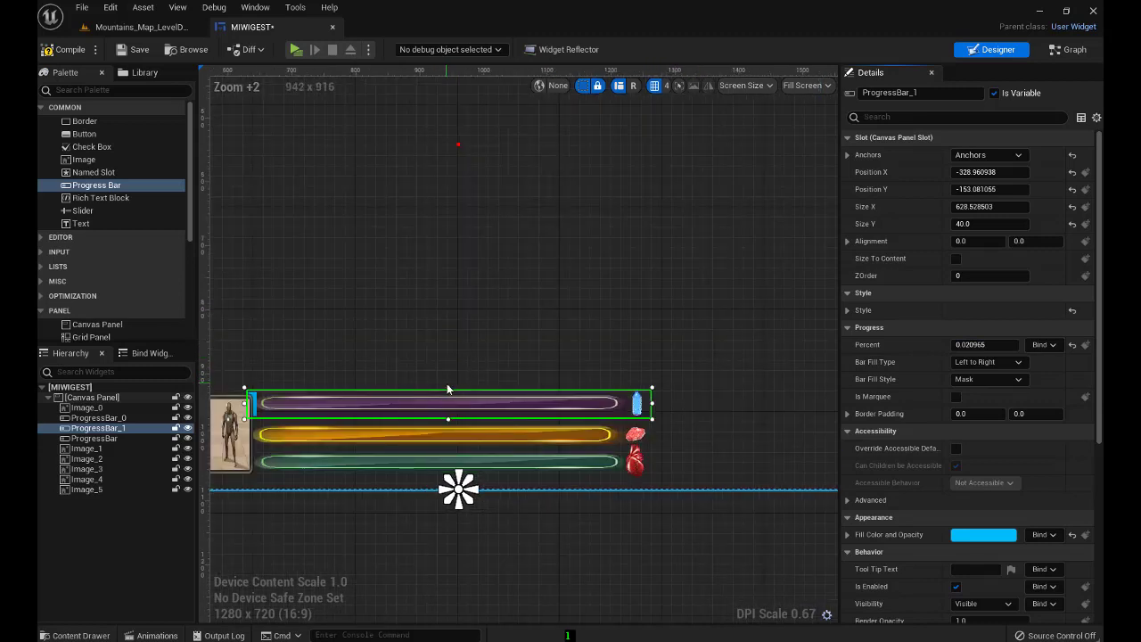
{"action": "left_click_drag", "start_coordinate": [449, 387], "coordinate": [446, 384]}
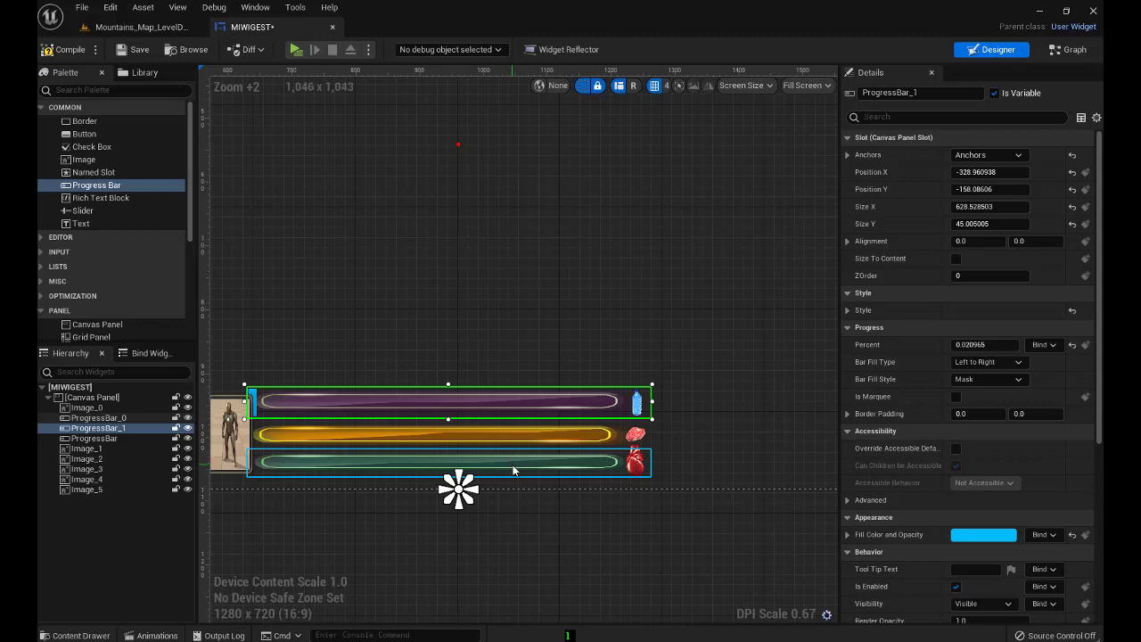
{"action": "left_click", "coordinate": [511, 466]}
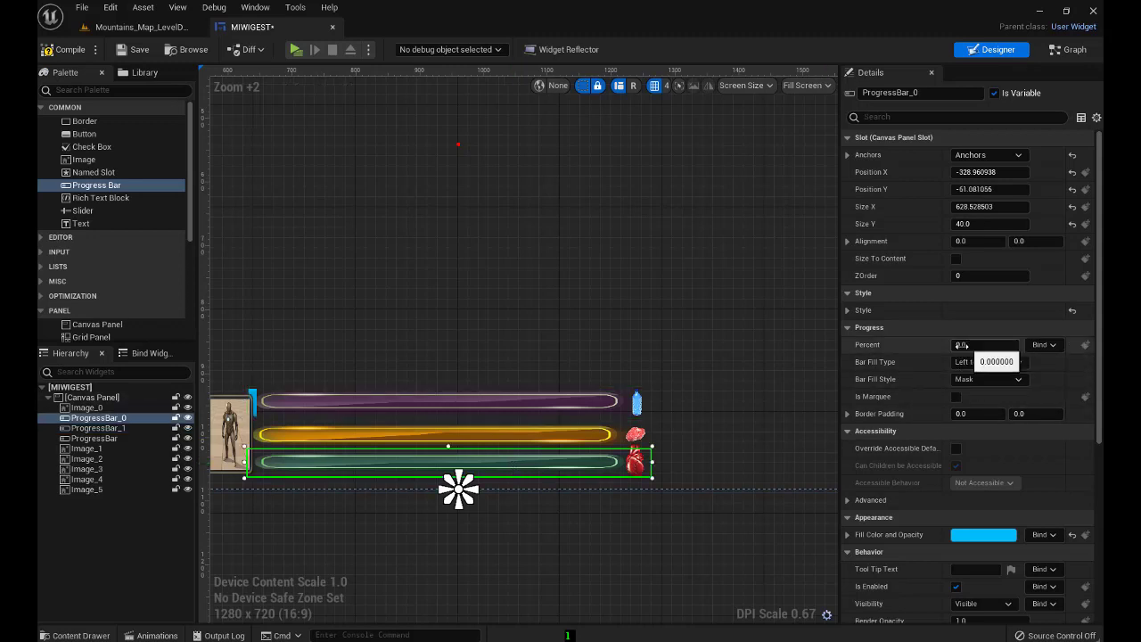
Scrub the green bar's Percent to preview a full fill and expand its Style image settings
{"action": "left_click_drag", "start_coordinate": [968, 344], "coordinate": [980, 344]}
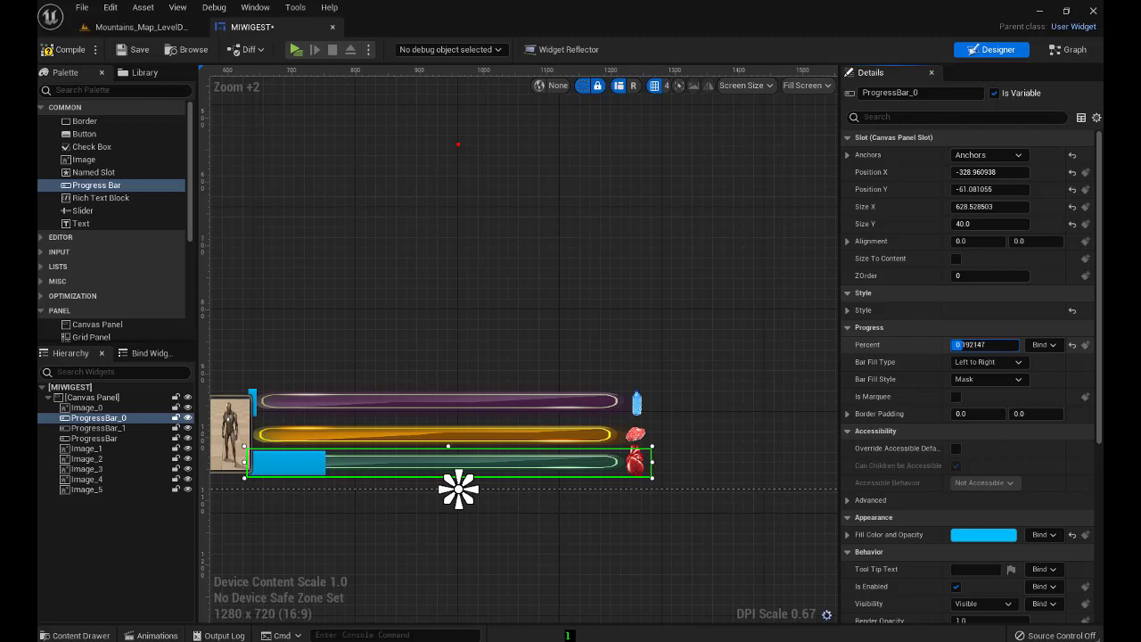
{"action": "mouse_move", "coordinate": [981, 344]}
{"action": "left_mouse_down"}
{"action": "mouse_move", "coordinate": [1020, 345]}
{"action": "mouse_move", "coordinate": [979, 344]}
{"action": "mouse_move", "coordinate": [992, 344]}
{"action": "left_mouse_up"}
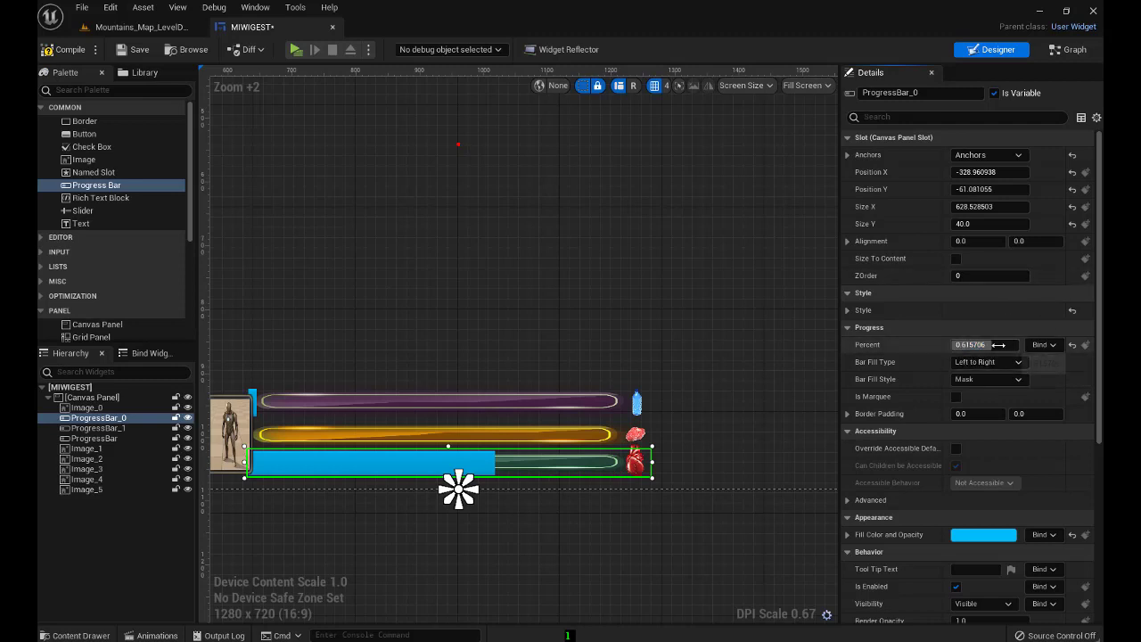
{"action": "left_click", "coordinate": [846, 311]}
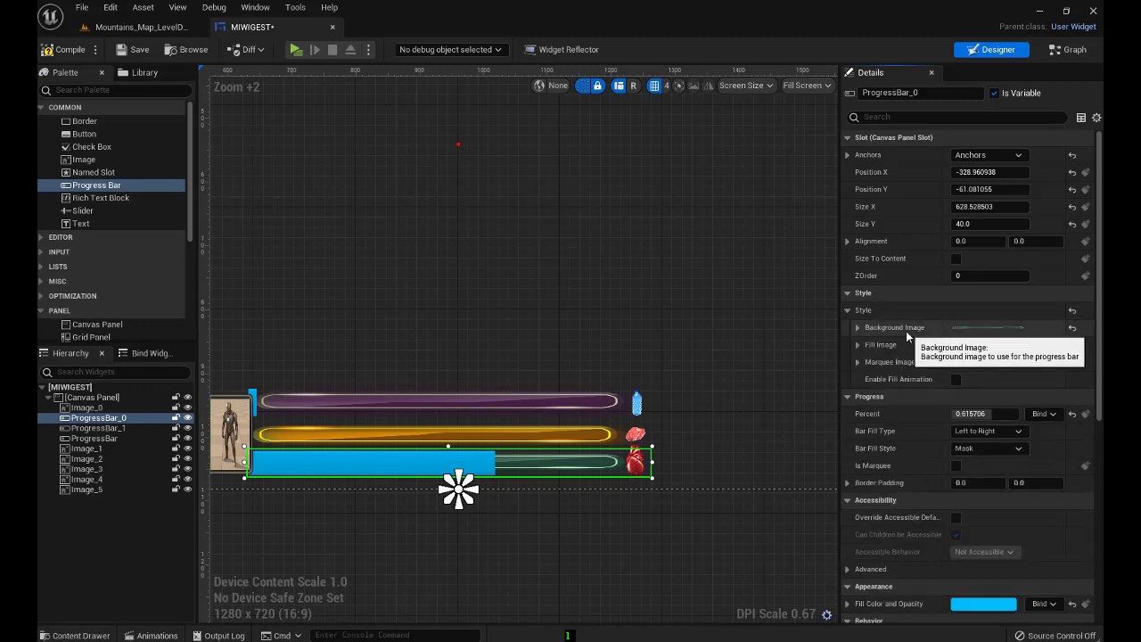
{"action": "left_click", "coordinate": [857, 345]}
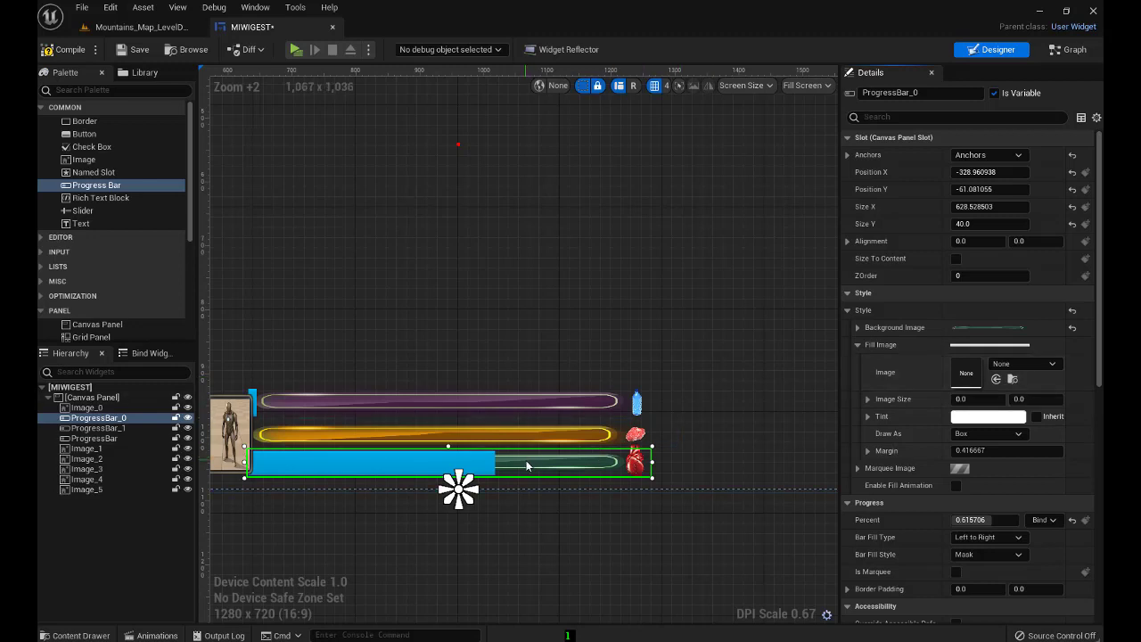
Set both Background and Fill Image to 2barra1, then scrub Percent back to 0
{"action": "key", "text": "ctrl+space"}
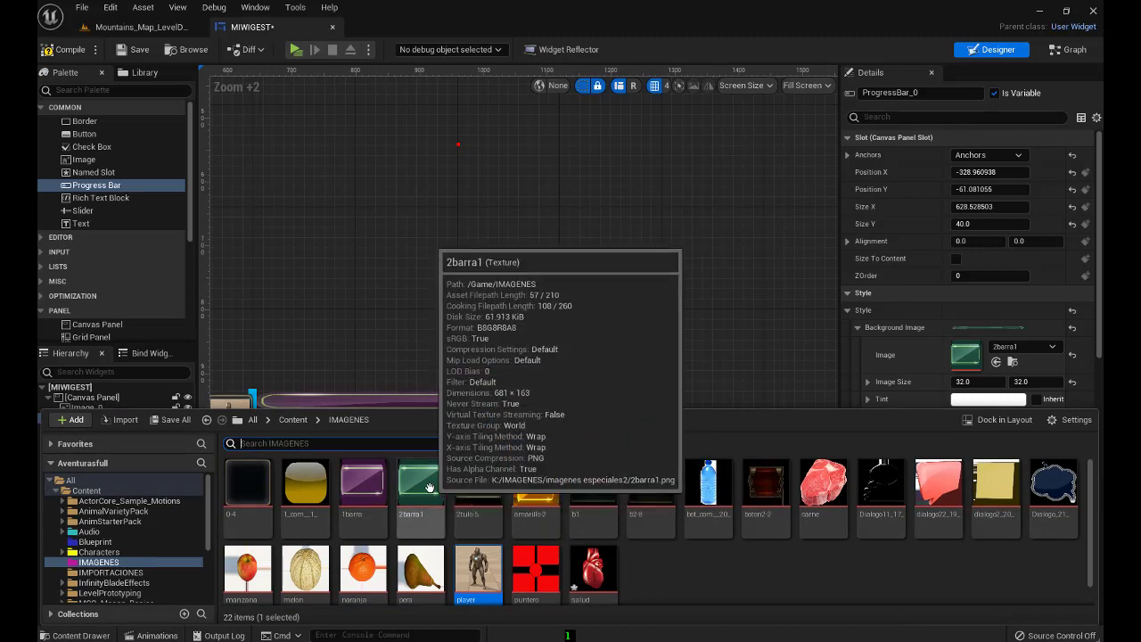
{"action": "left_click", "coordinate": [431, 510]}
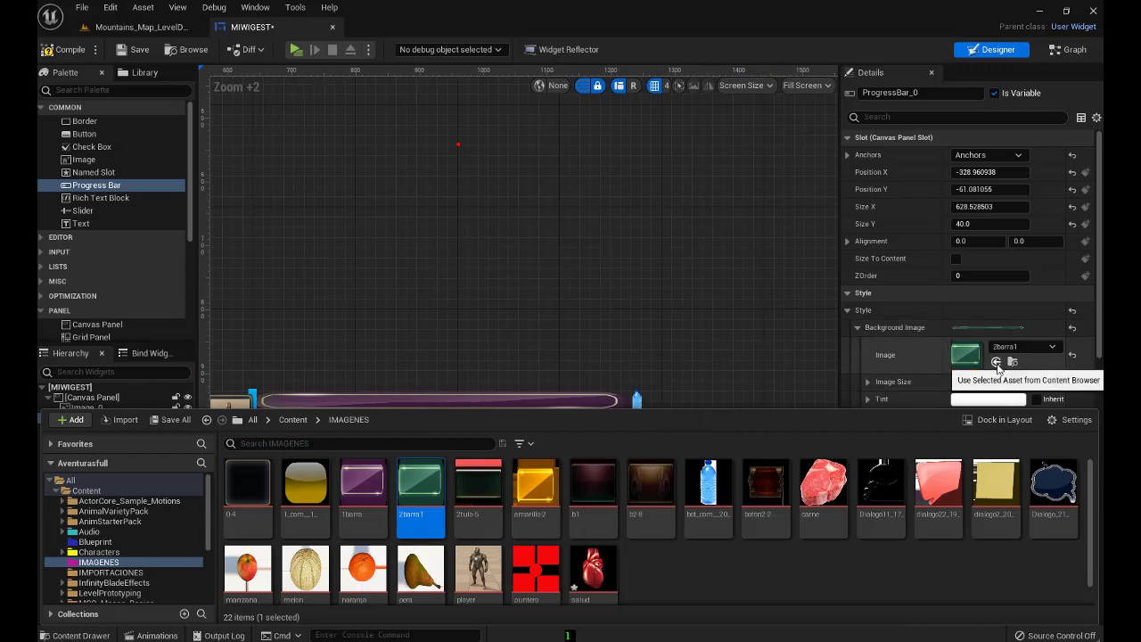
{"action": "left_click", "coordinate": [995, 363]}
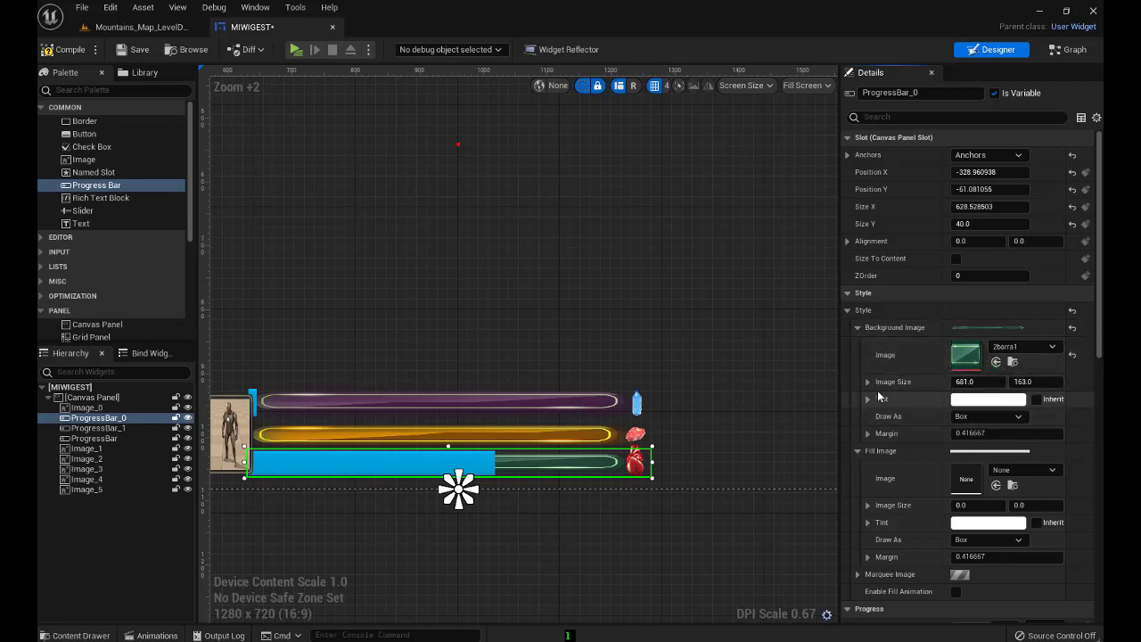
{"action": "left_click", "coordinate": [857, 328]}
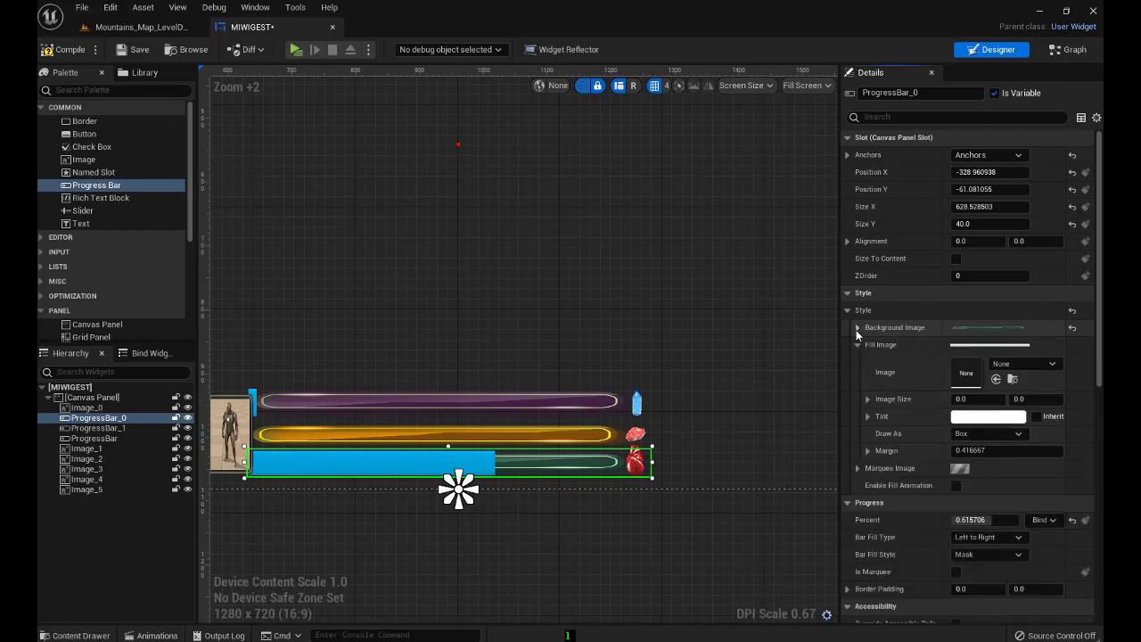
{"action": "left_click", "coordinate": [995, 378]}
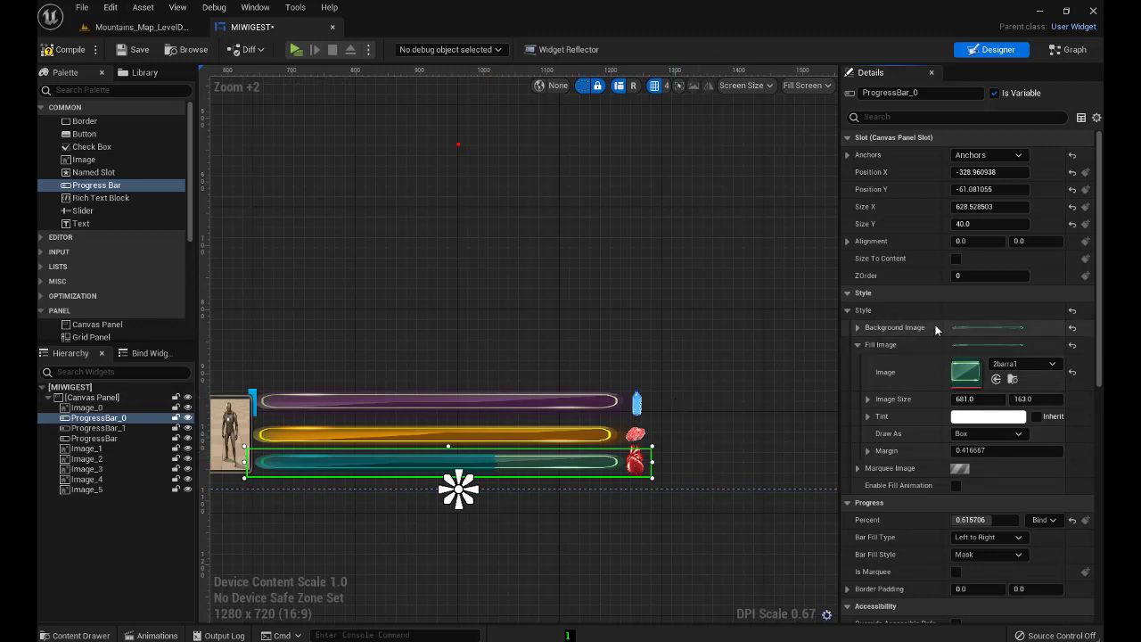
{"action": "left_click", "coordinate": [847, 310]}
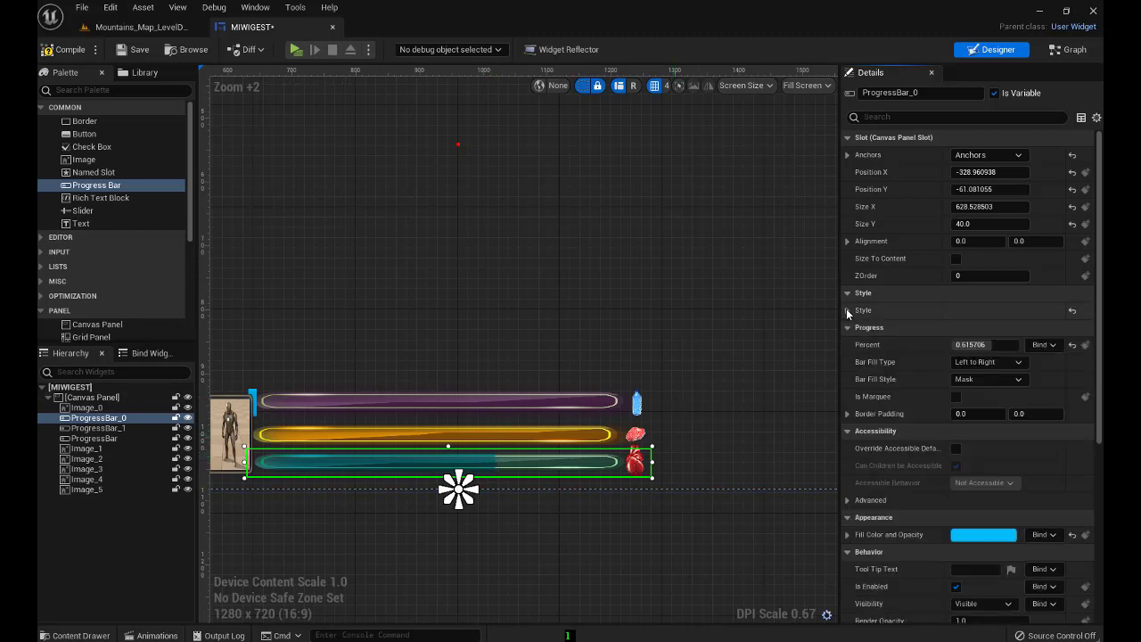
{"action": "left_click_drag", "start_coordinate": [973, 345], "coordinate": [1021, 345]}
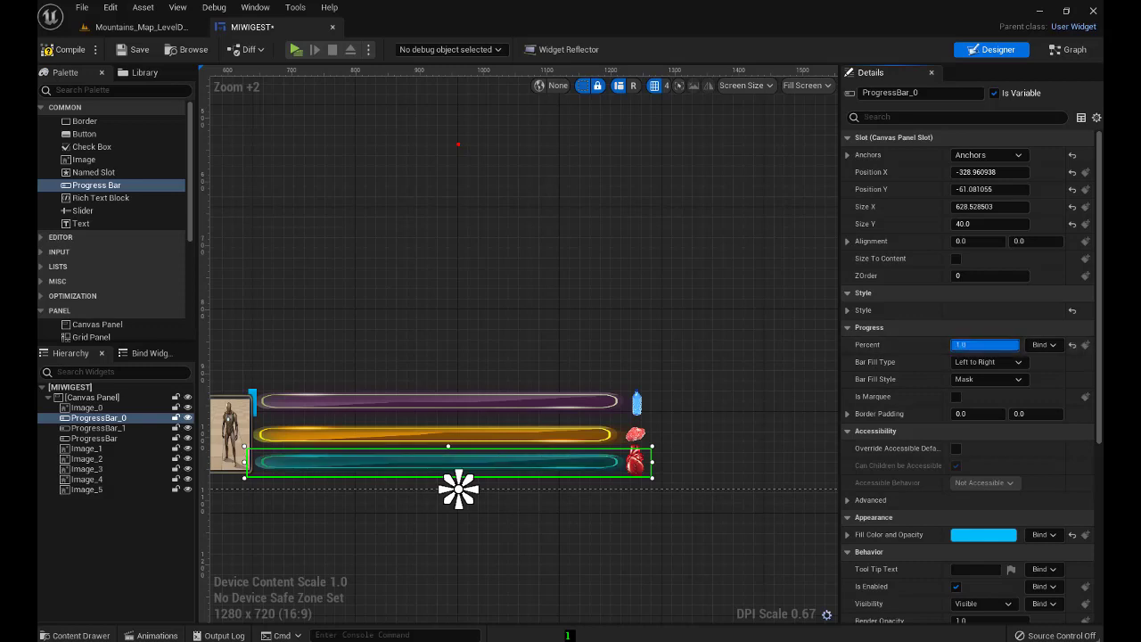
{"action": "left_click_drag", "start_coordinate": [1020, 345], "coordinate": [954, 345]}
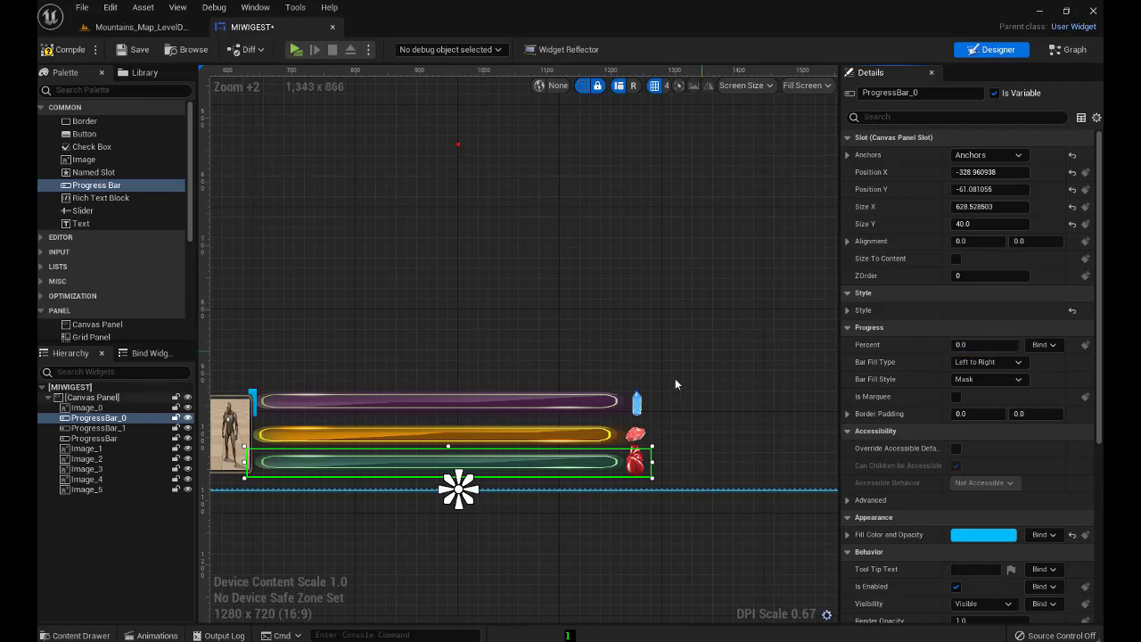
Set the bottom bar's Background Image to draw as Image with tint alpha 0.288
{"action": "left_click", "coordinate": [847, 310]}
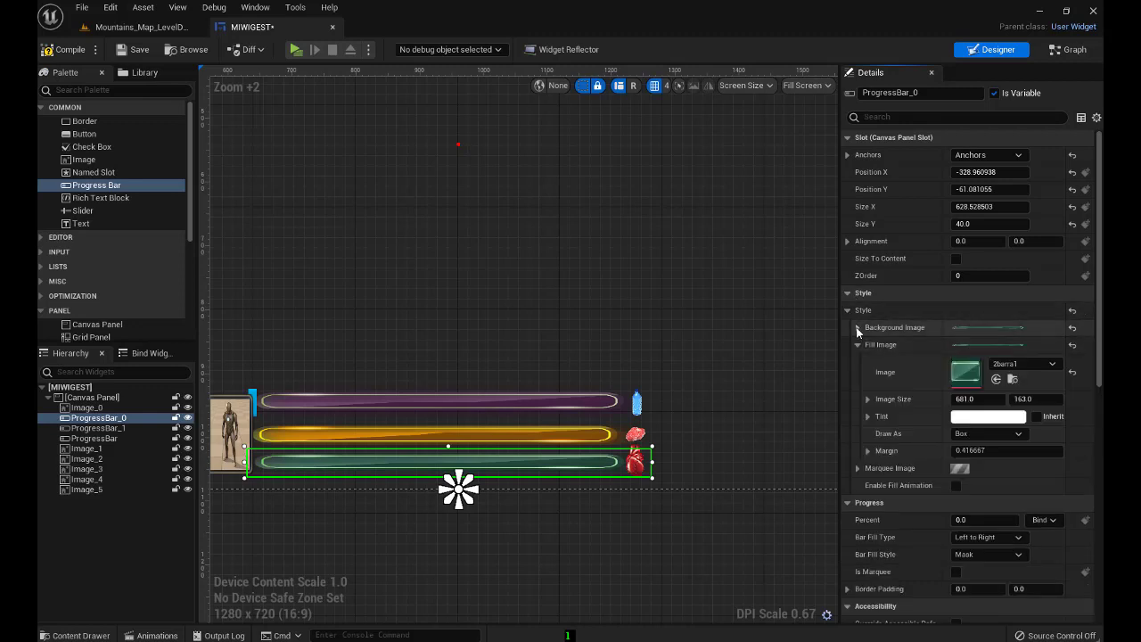
{"action": "left_click", "coordinate": [856, 327]}
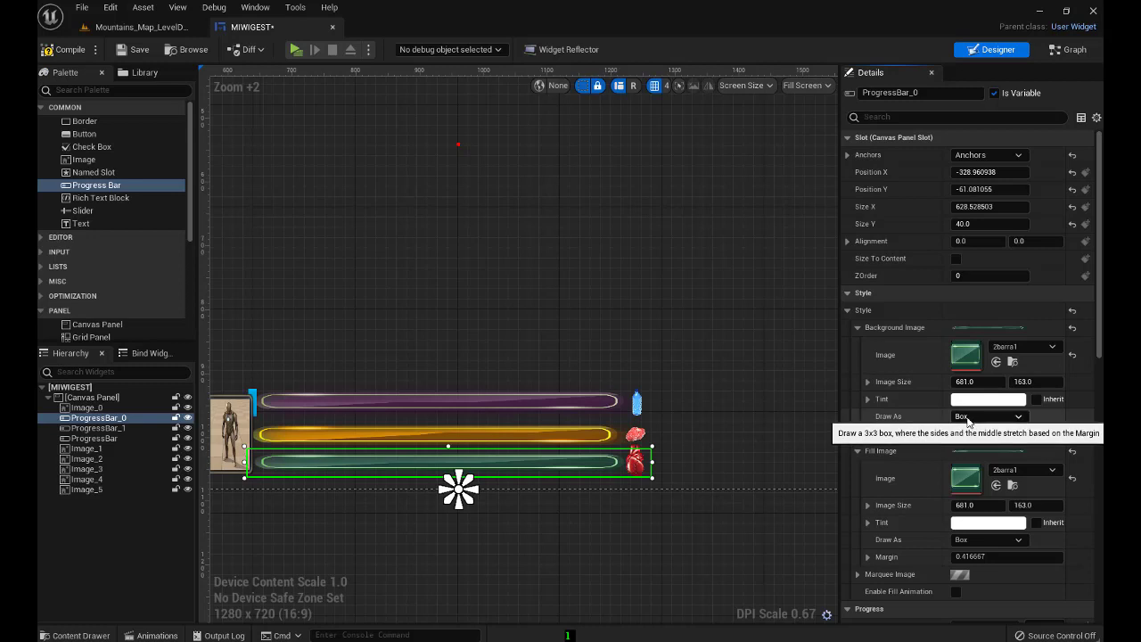
{"action": "left_click", "coordinate": [1022, 422]}
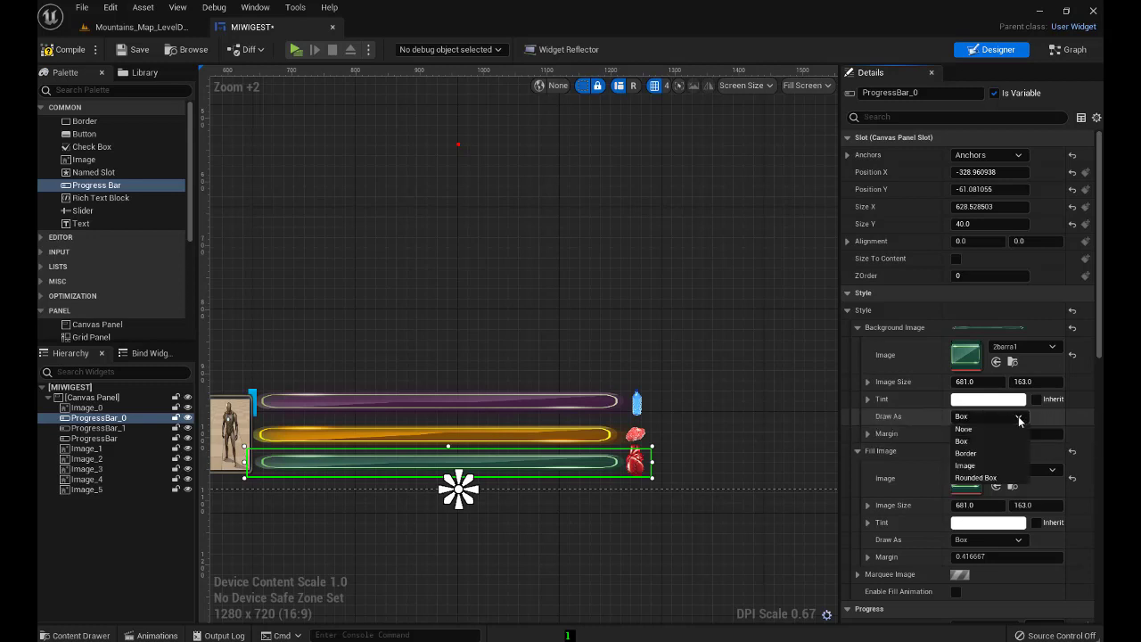
{"action": "left_click", "coordinate": [974, 466]}
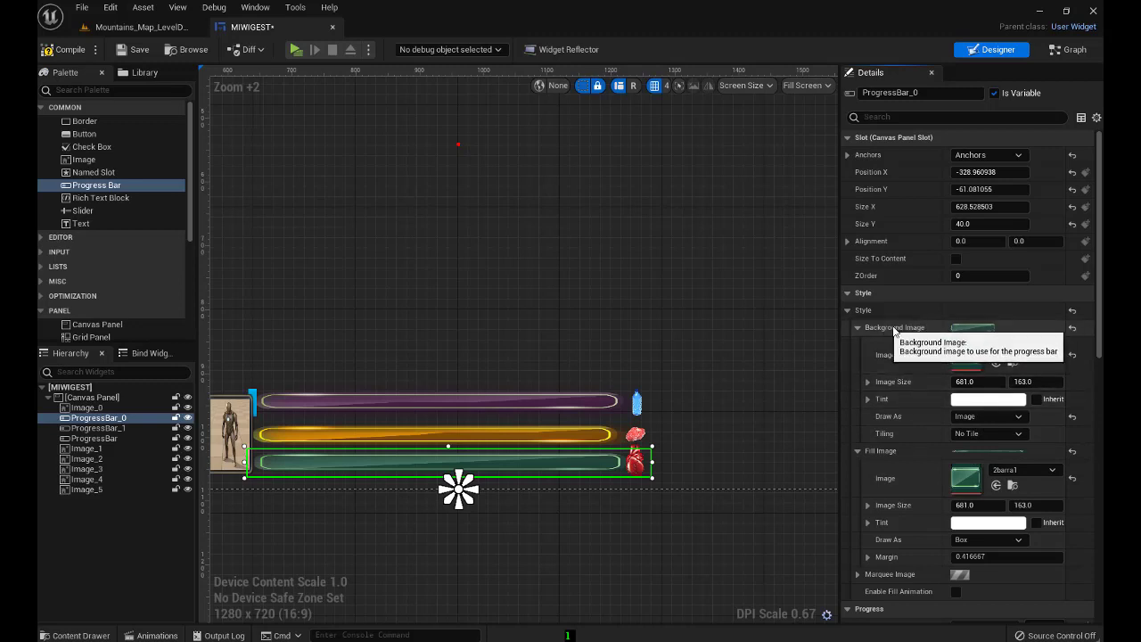
{"action": "left_click", "coordinate": [869, 399]}
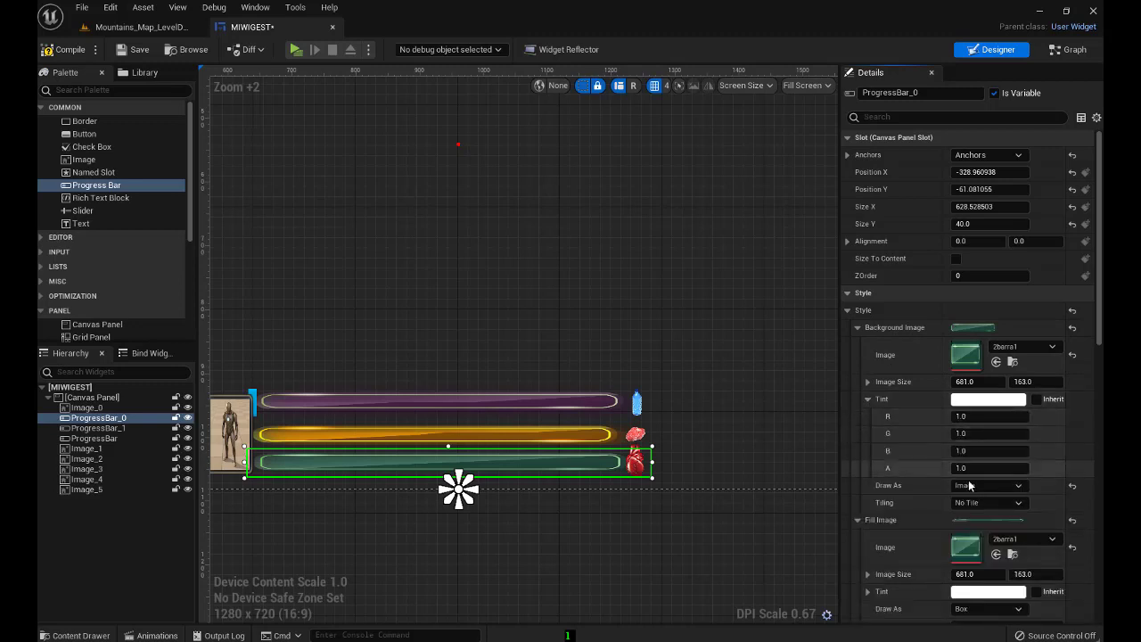
{"action": "left_click_drag", "start_coordinate": [970, 468], "coordinate": [962, 468]}
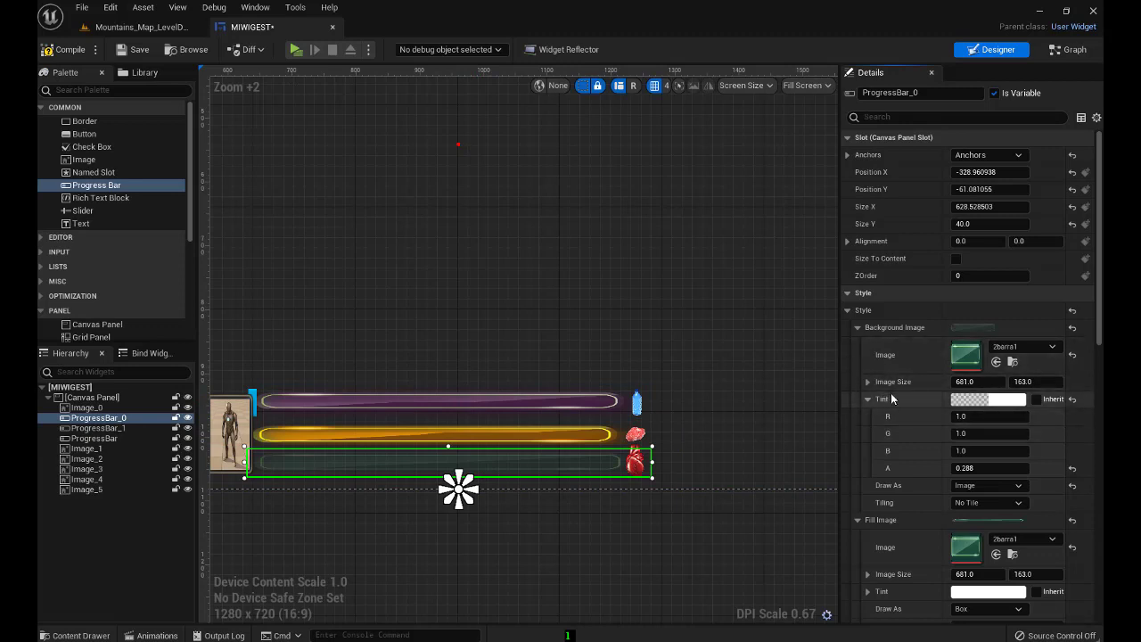
{"action": "left_click", "coordinate": [857, 328]}
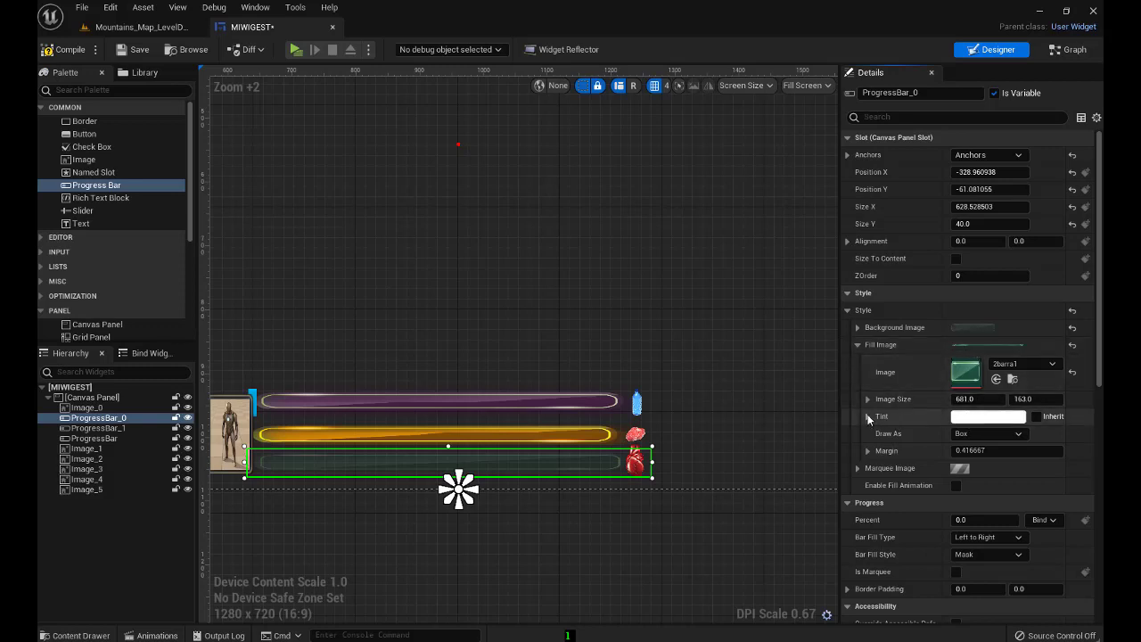
Draw the fill as a plain image and start tinting the background dark green
{"action": "left_click", "coordinate": [1018, 435]}
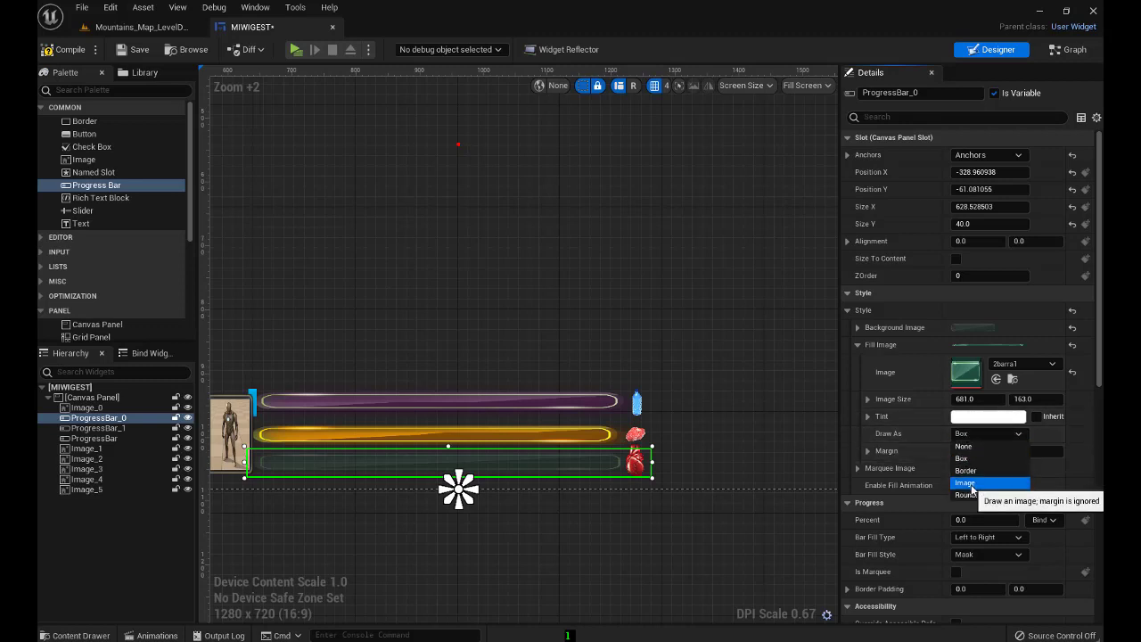
{"action": "left_click", "coordinate": [966, 483]}
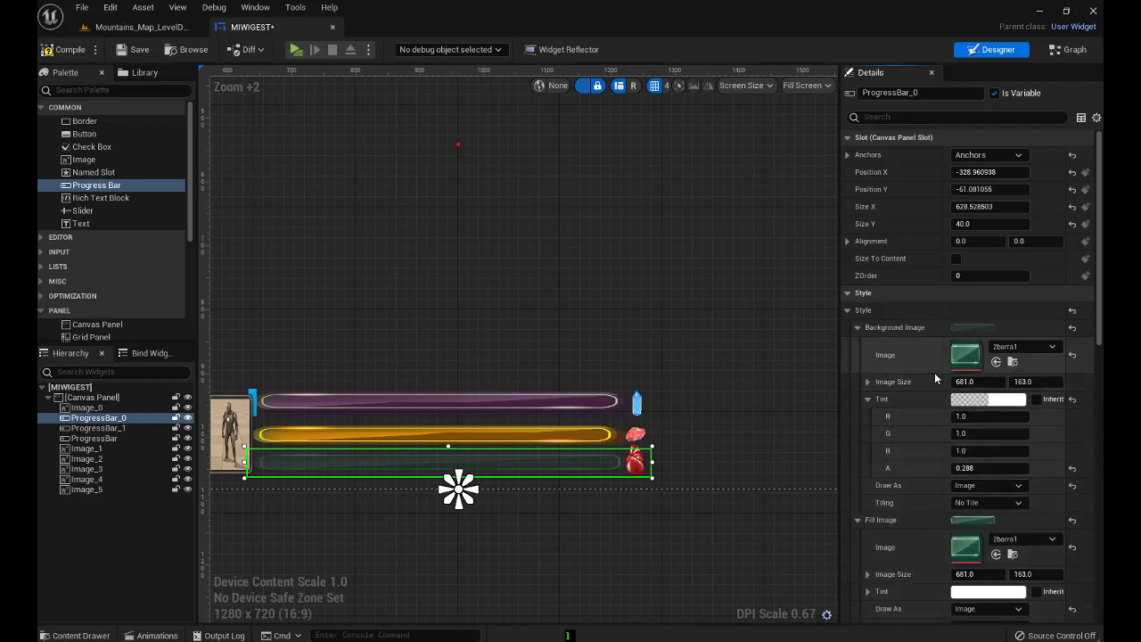
{"action": "left_click", "coordinate": [1003, 403]}
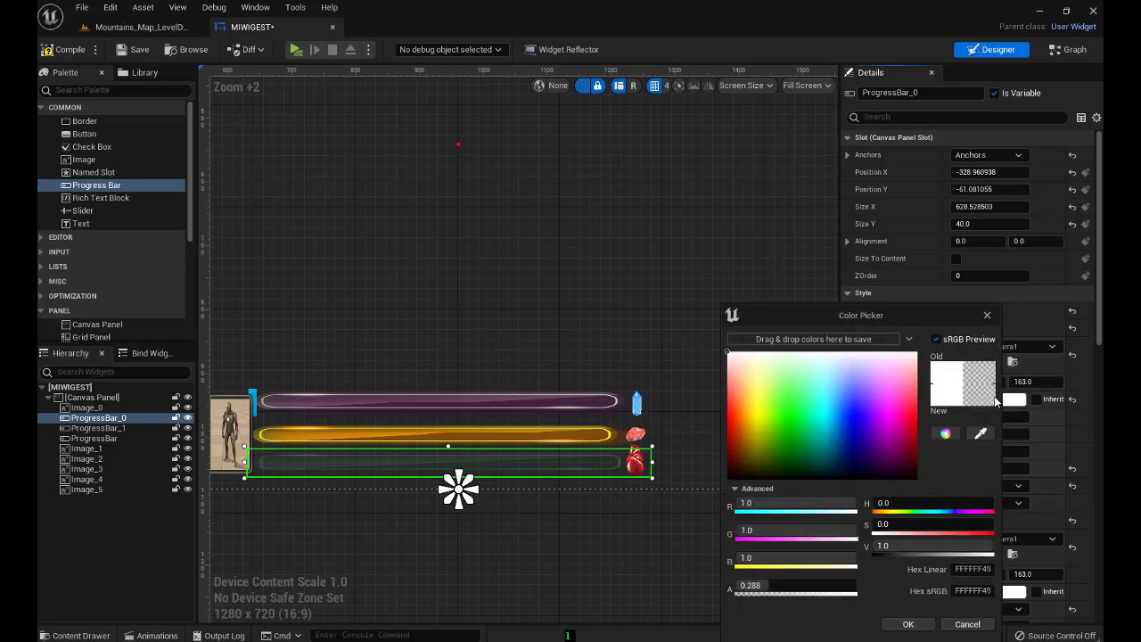
{"action": "left_click_drag", "start_coordinate": [785, 397], "coordinate": [789, 459]}
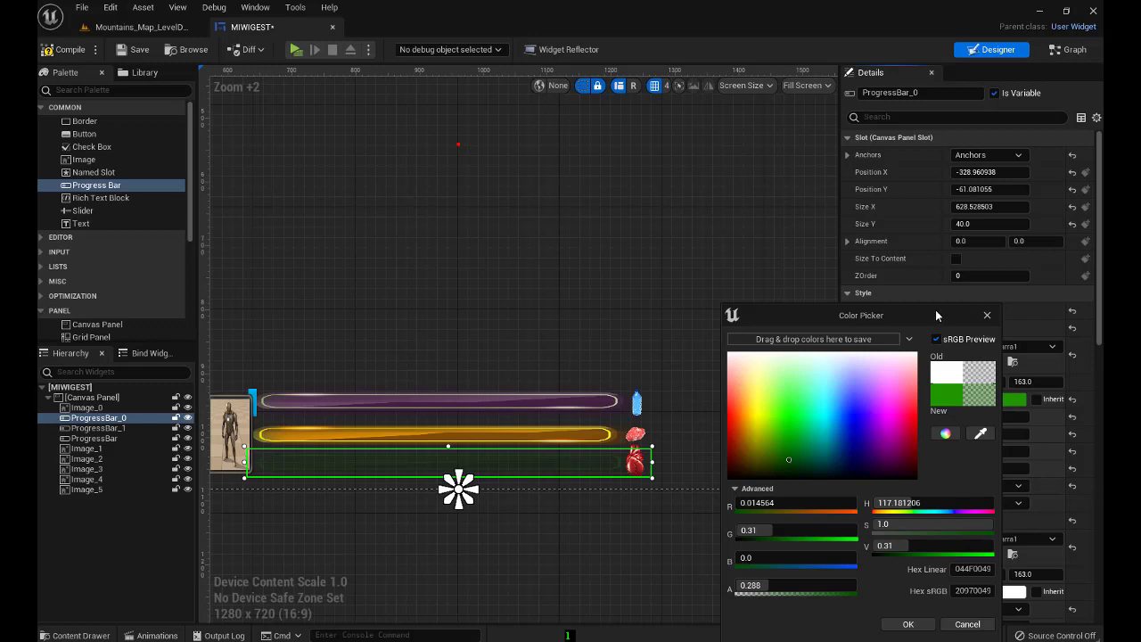
{"action": "mouse_move", "coordinate": [936, 310]}
{"action": "left_mouse_down"}
{"action": "mouse_move", "coordinate": [821, 433]}
{"action": "mouse_move", "coordinate": [816, 423]}
{"action": "left_mouse_up"}
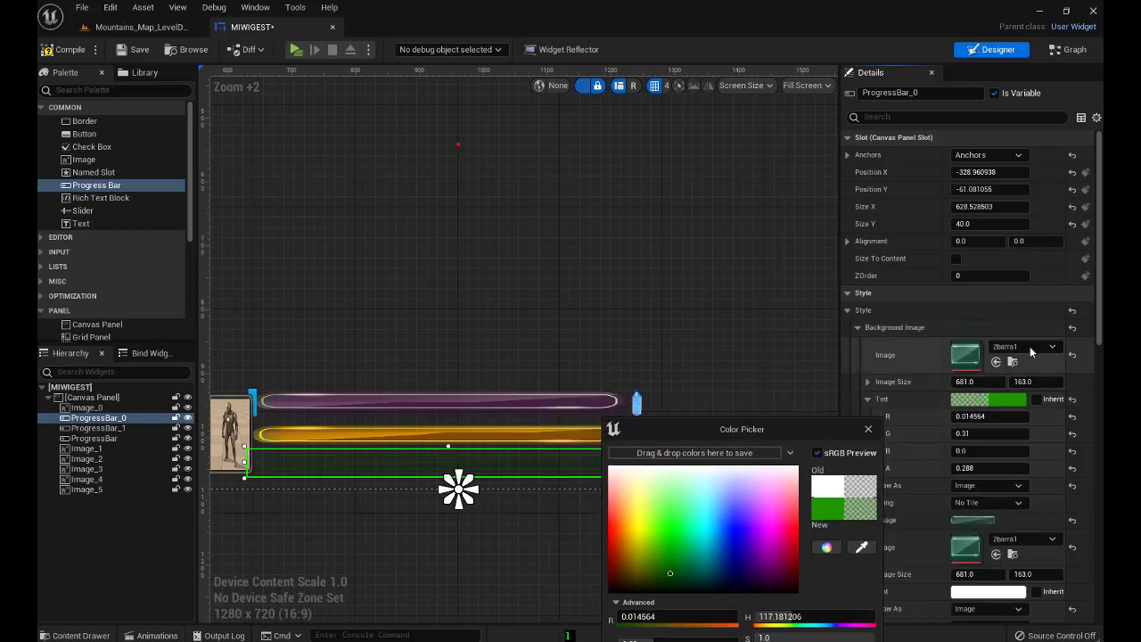
{"action": "left_click", "coordinate": [846, 308]}
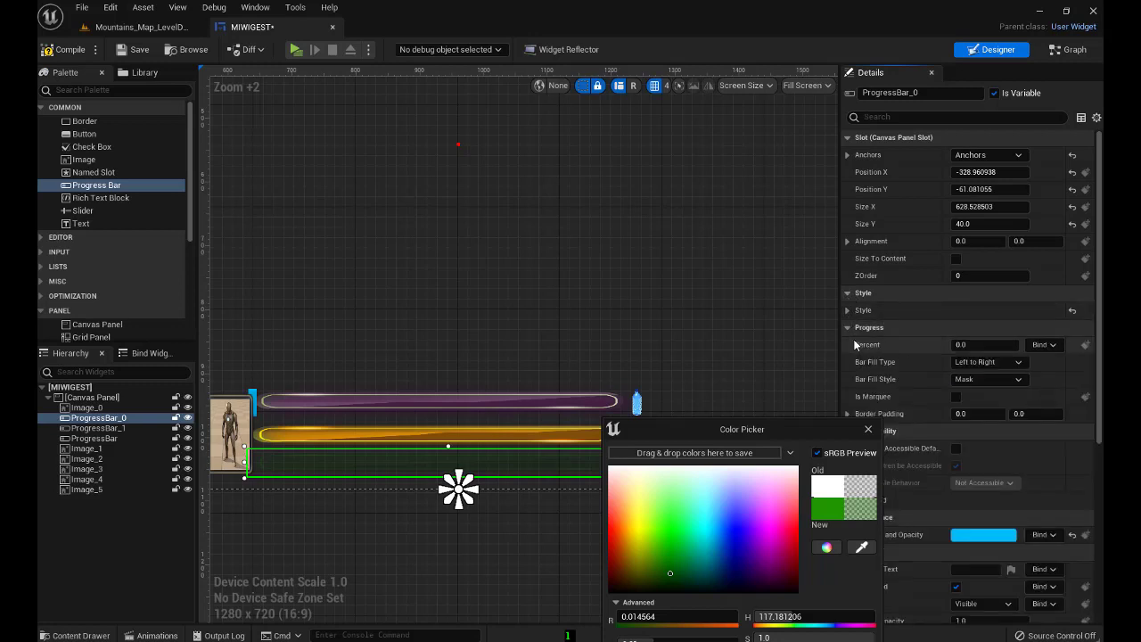
Scrub the bar's Percent to about 0.512 to preview the fill over the background
{"action": "left_click", "coordinate": [962, 344]}
{"action": "left_click_drag", "start_coordinate": [962, 344], "coordinate": [1016, 344]}
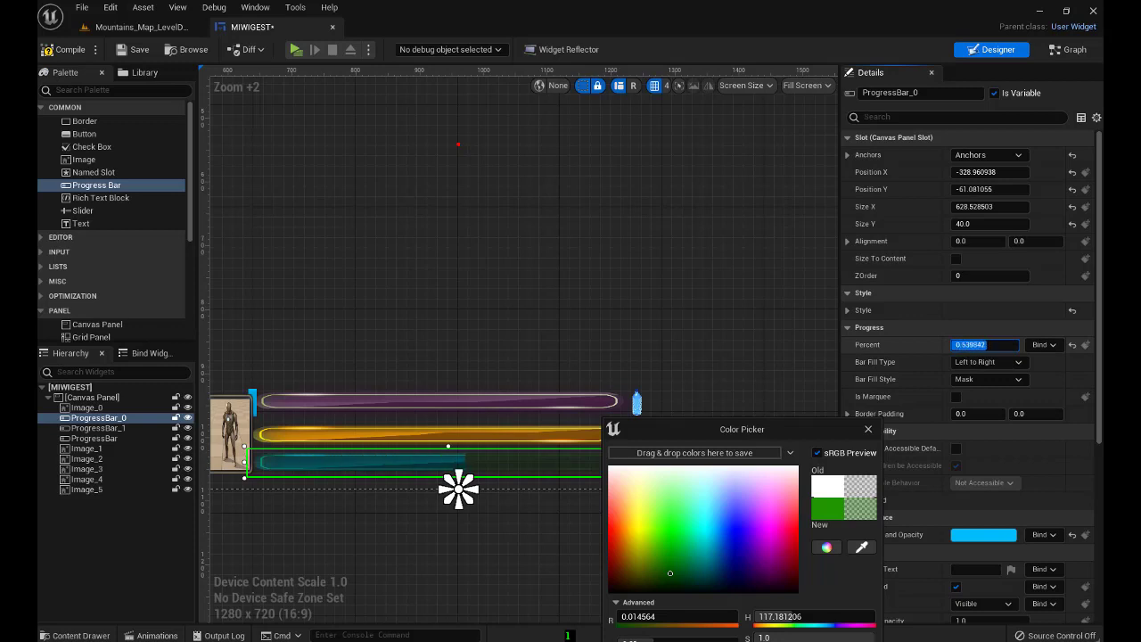
{"action": "left_click_drag", "start_coordinate": [963, 344], "coordinate": [953, 344]}
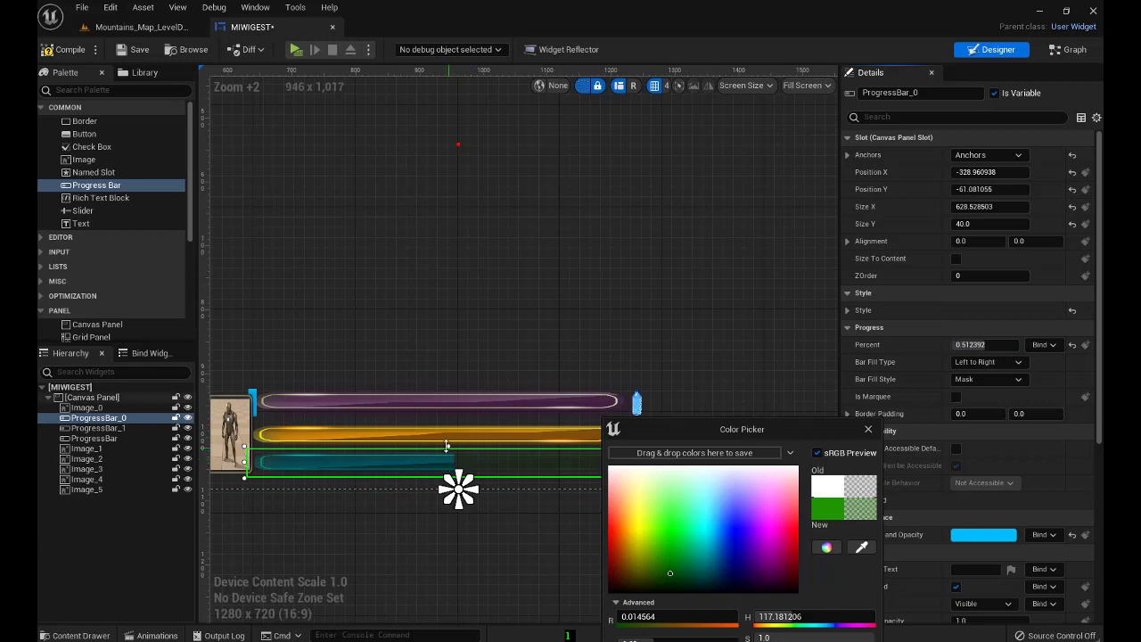
{"action": "left_click_drag", "start_coordinate": [448, 480], "coordinate": [449, 480]}
Try several tint colours in the Color Picker, settling on dark green 326500
{"action": "left_click_drag", "start_coordinate": [787, 433], "coordinate": [869, 279]}
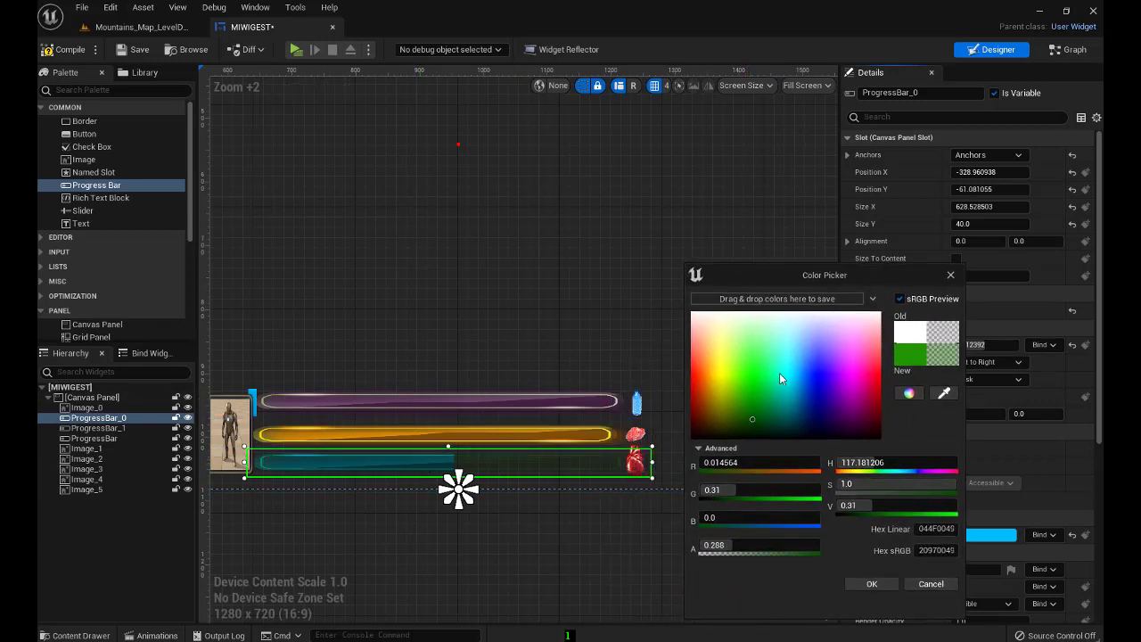
{"action": "mouse_move", "coordinate": [753, 418]}
{"action": "left_mouse_down"}
{"action": "mouse_move", "coordinate": [814, 359]}
{"action": "mouse_move", "coordinate": [732, 379]}
{"action": "mouse_move", "coordinate": [749, 432]}
{"action": "mouse_move", "coordinate": [726, 420]}
{"action": "mouse_move", "coordinate": [719, 357]}
{"action": "mouse_move", "coordinate": [705, 353]}
{"action": "mouse_move", "coordinate": [874, 322]}
{"action": "mouse_move", "coordinate": [878, 360]}
{"action": "mouse_move", "coordinate": [774, 412]}
{"action": "mouse_move", "coordinate": [682, 420]}
{"action": "mouse_move", "coordinate": [846, 405]}
{"action": "mouse_move", "coordinate": [830, 354]}
{"action": "mouse_move", "coordinate": [741, 383]}
{"action": "mouse_move", "coordinate": [752, 430]}
{"action": "left_mouse_up"}
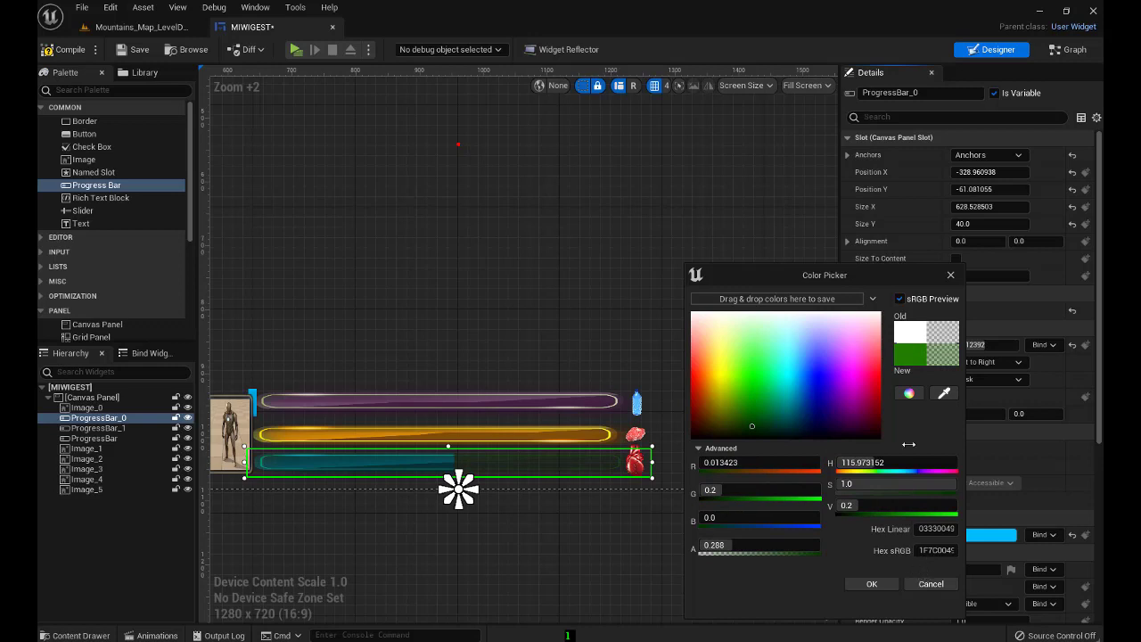
{"action": "left_click", "coordinate": [944, 393]}
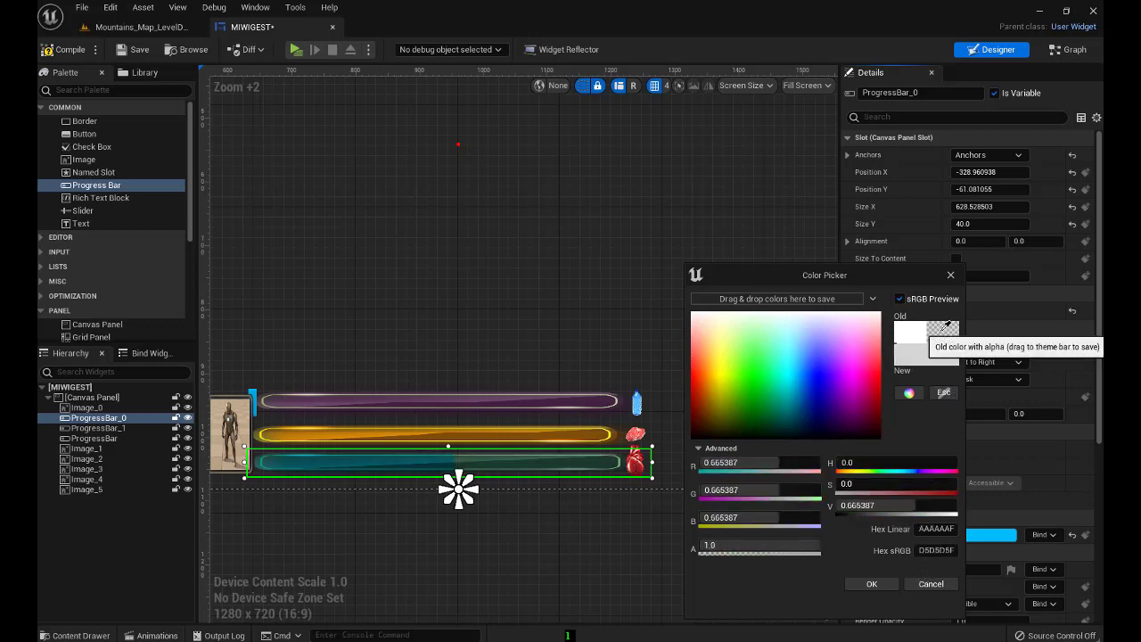
{"action": "left_click", "coordinate": [945, 332]}
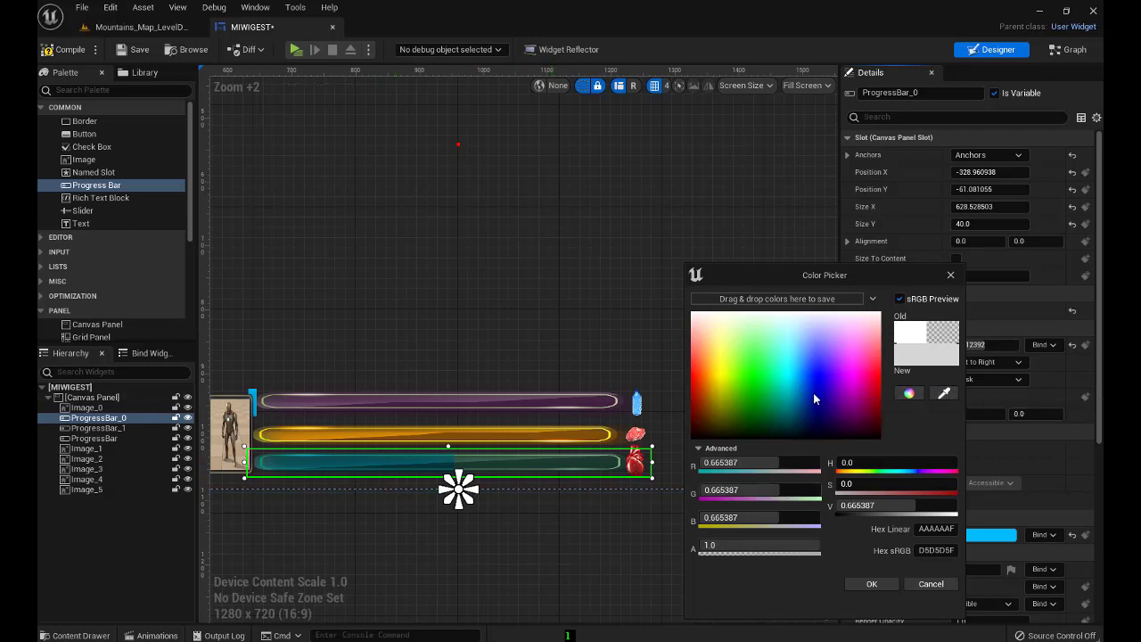
{"action": "left_click", "coordinate": [751, 402]}
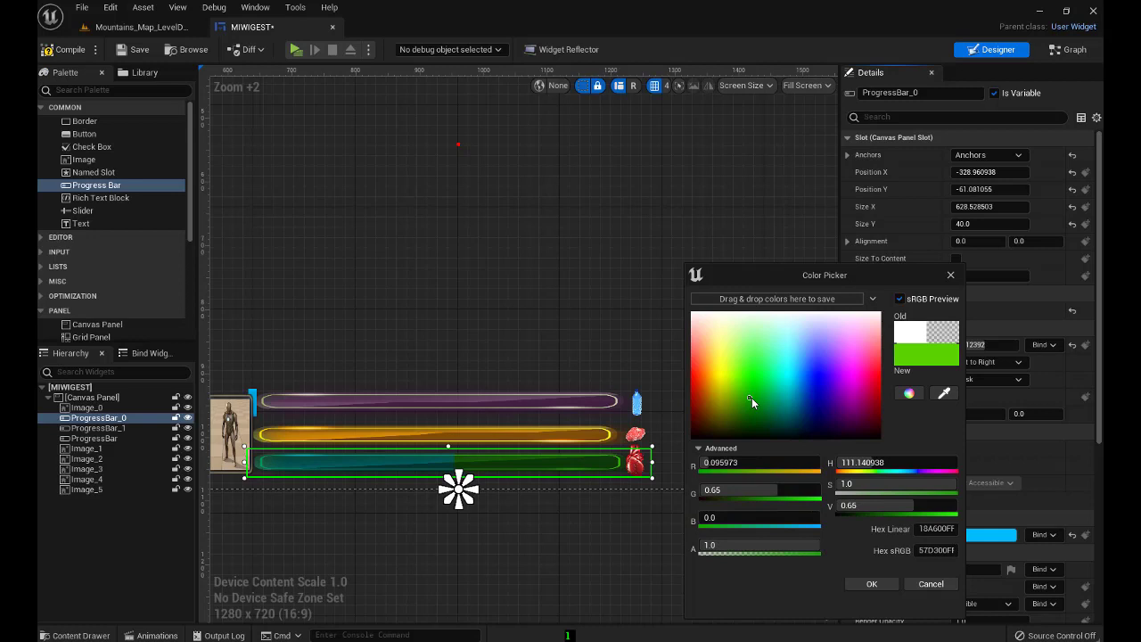
{"action": "left_click_drag", "start_coordinate": [751, 398], "coordinate": [747, 430]}
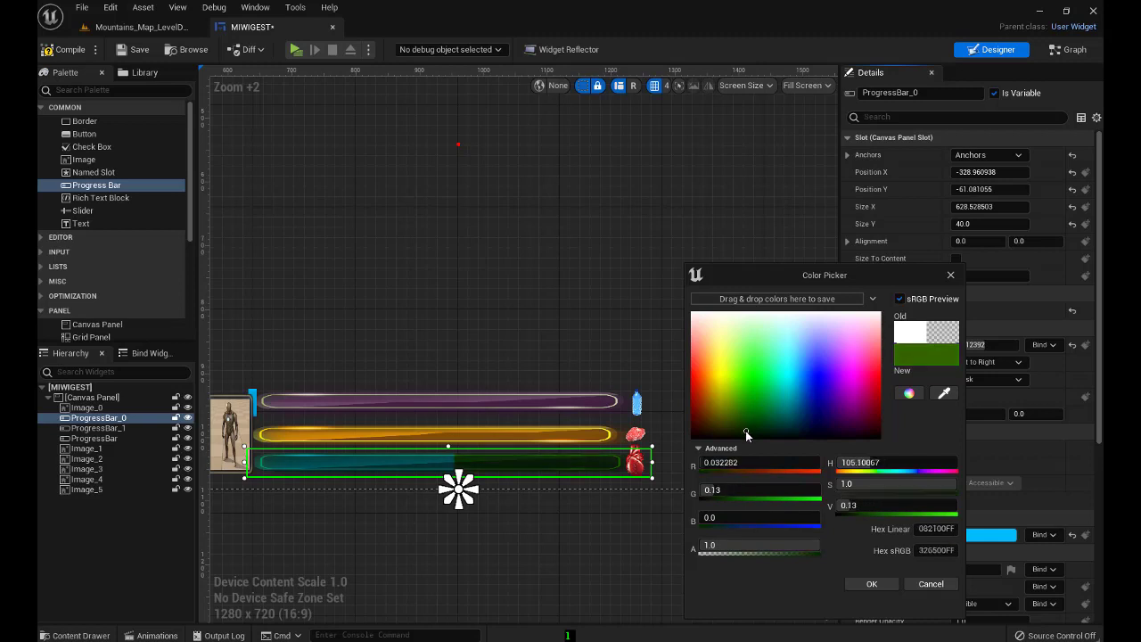
{"action": "left_click_drag", "start_coordinate": [871, 274], "coordinate": [738, 265]}
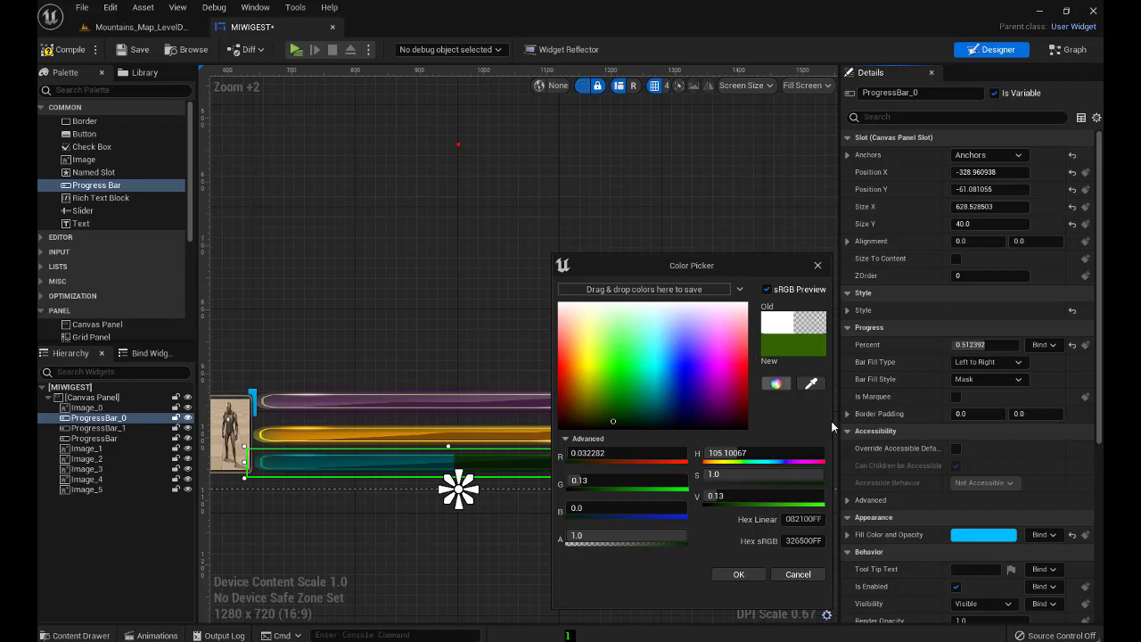
Change the Background Image tint to teal 009073 in the Color Picker and confirm
{"action": "left_click", "coordinate": [846, 307]}
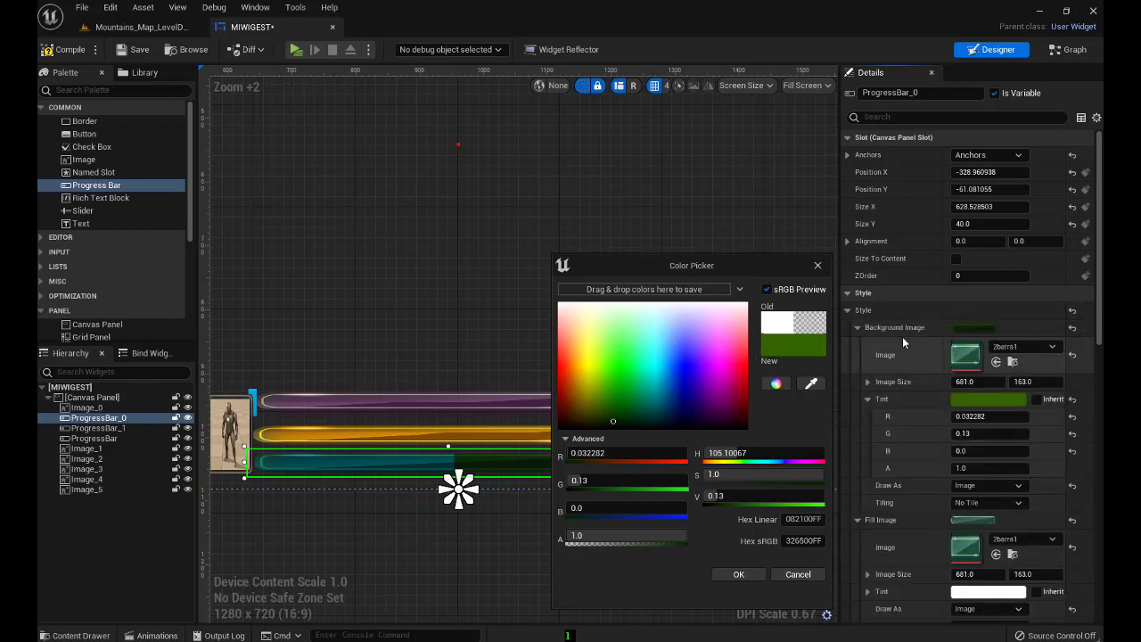
{"action": "left_click", "coordinate": [994, 399]}
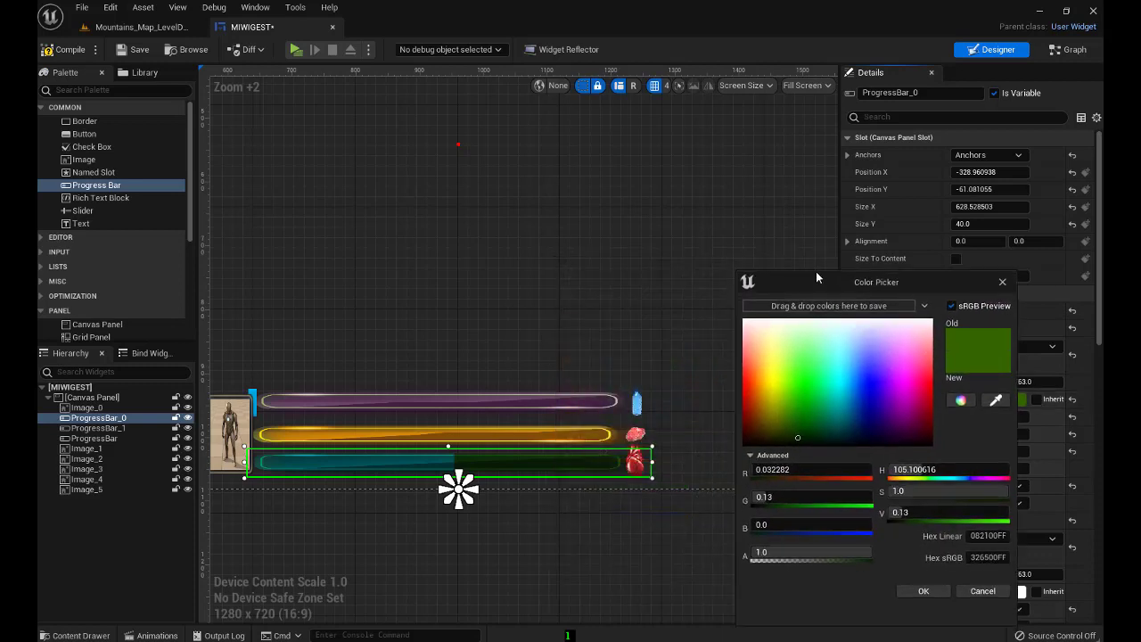
{"action": "left_click_drag", "start_coordinate": [797, 317], "coordinate": [808, 261]}
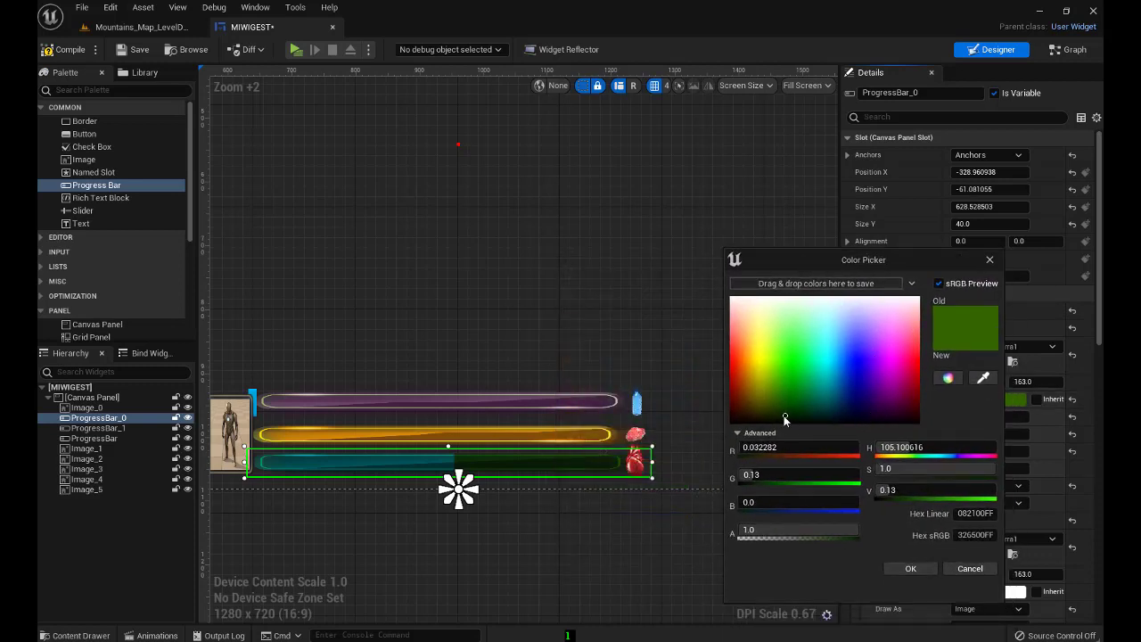
{"action": "mouse_move", "coordinate": [785, 418]}
{"action": "left_mouse_down"}
{"action": "mouse_move", "coordinate": [801, 410]}
{"action": "mouse_move", "coordinate": [795, 426]}
{"action": "left_mouse_up"}
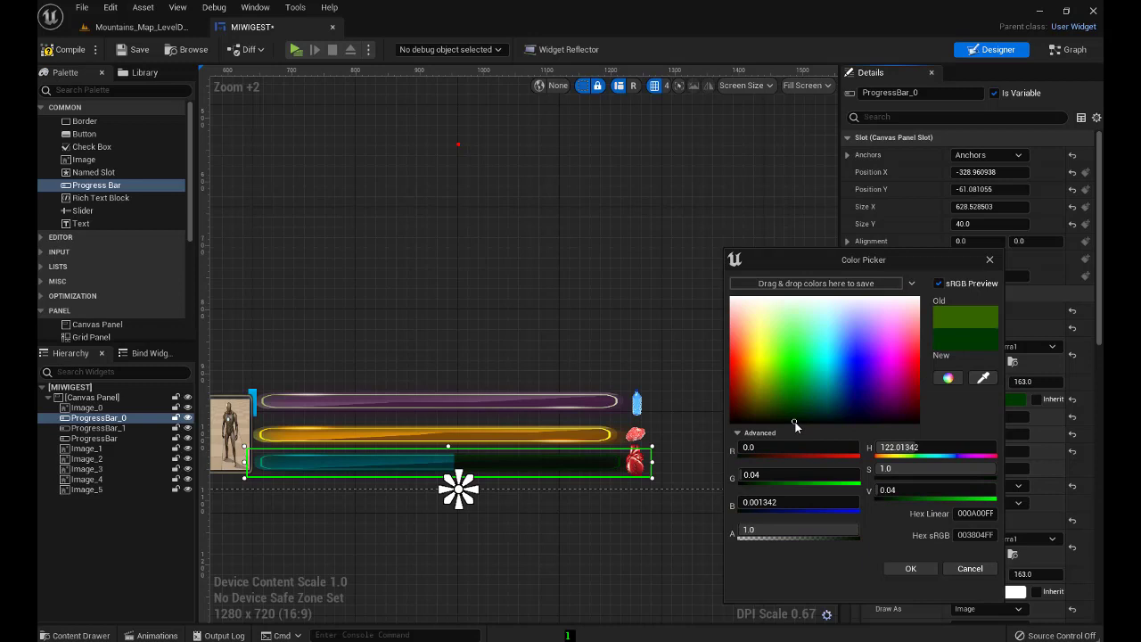
{"action": "left_click_drag", "start_coordinate": [795, 425], "coordinate": [813, 406]}
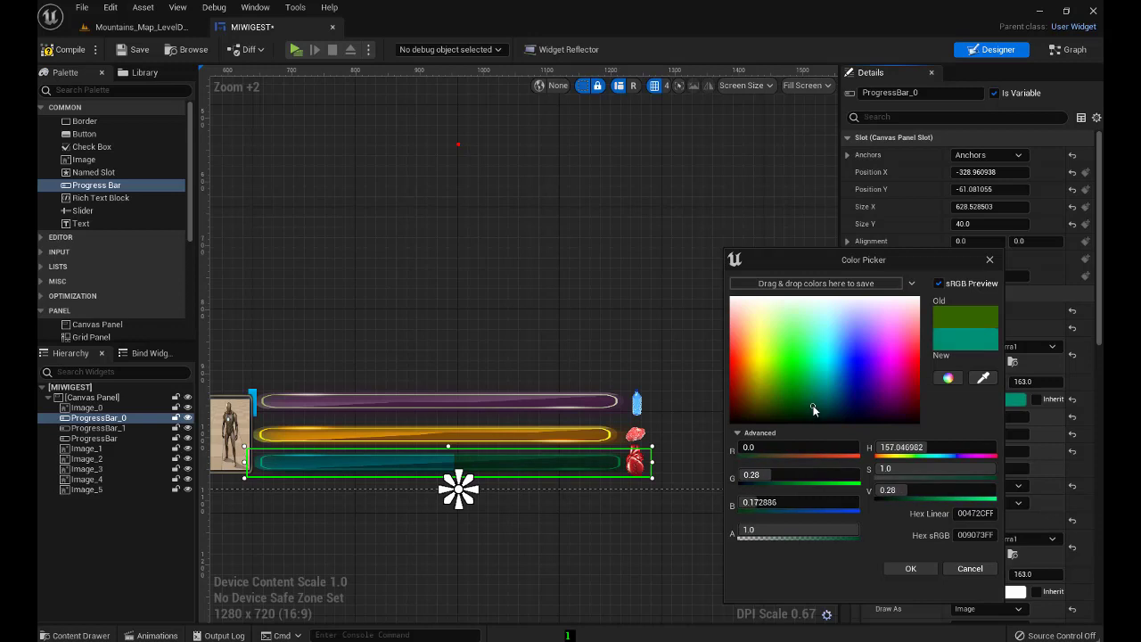
{"action": "left_click", "coordinate": [911, 568]}
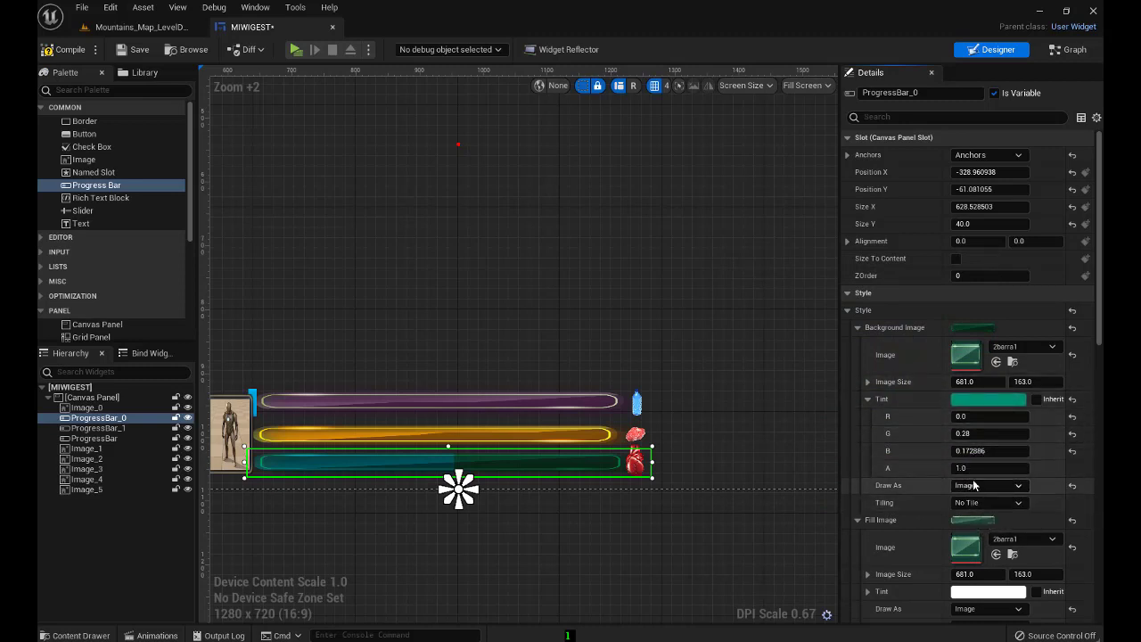
Set the background tint alpha to 0.572 and raise the preview Percent to about 0.73
{"action": "left_click", "coordinate": [980, 468]}
{"action": "type", "text": "0.572"}
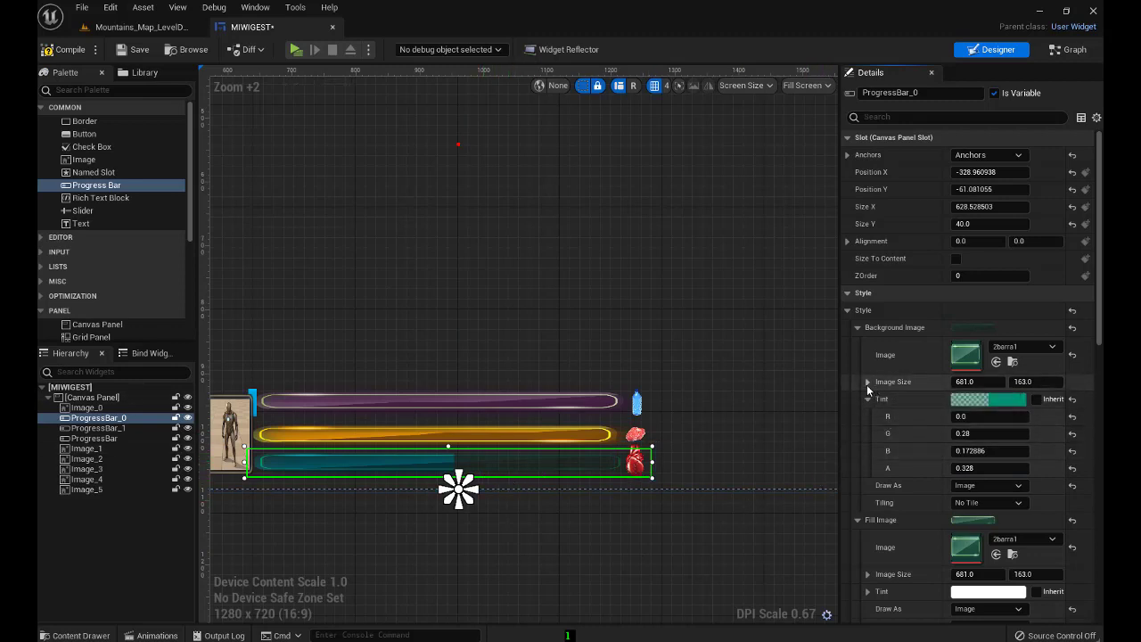
{"action": "left_click", "coordinate": [857, 327]}
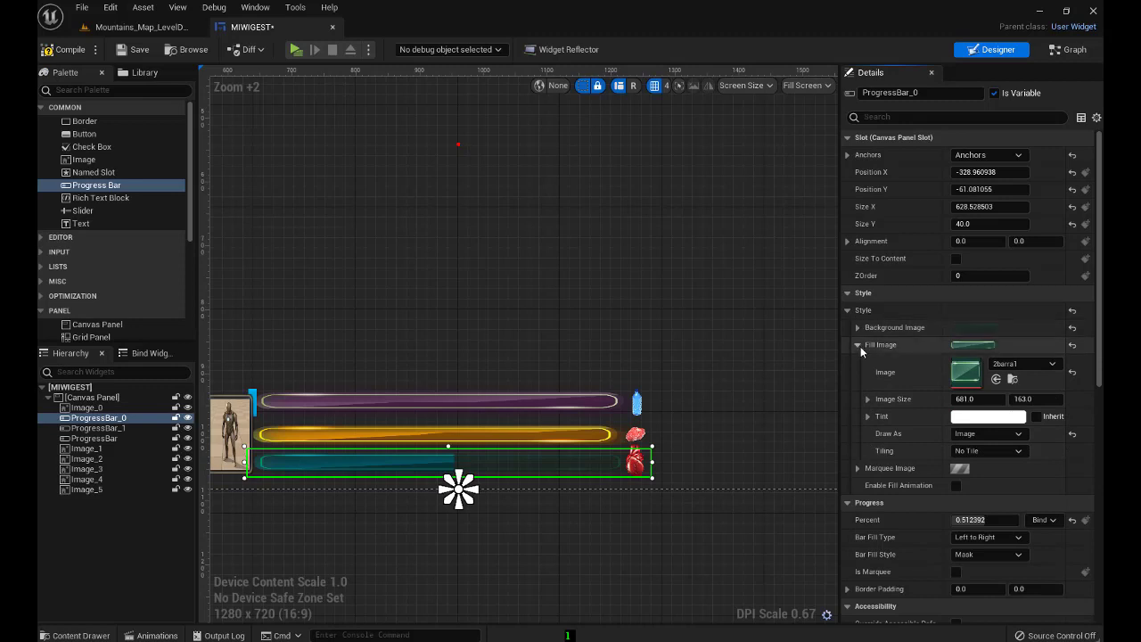
{"action": "left_click", "coordinate": [856, 345]}
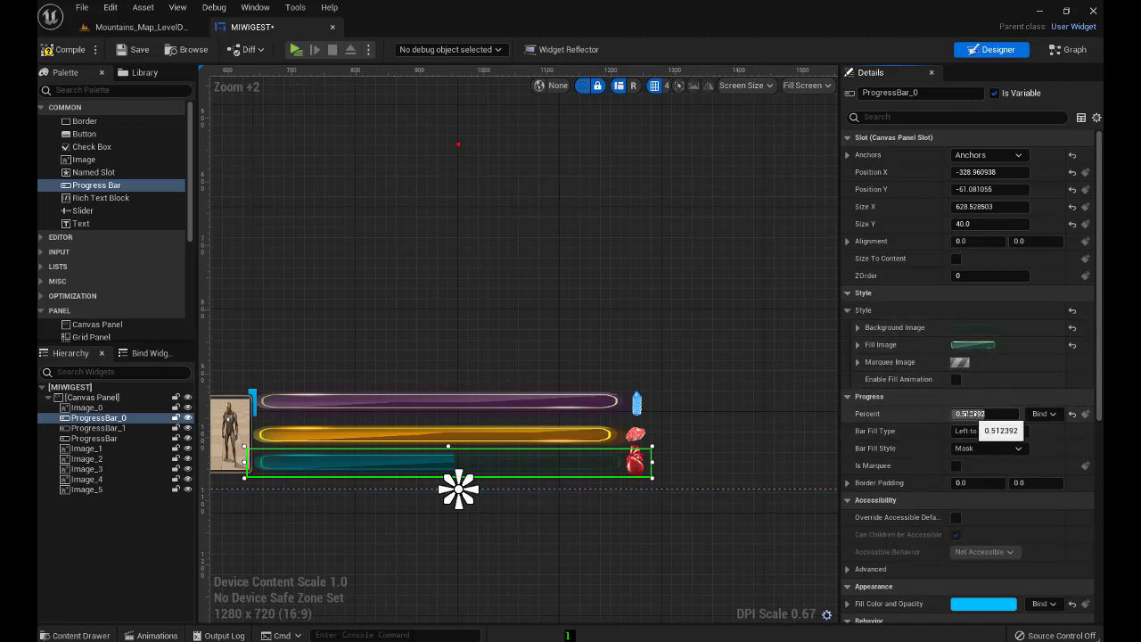
{"action": "left_click_drag", "start_coordinate": [968, 414], "coordinate": [1003, 414]}
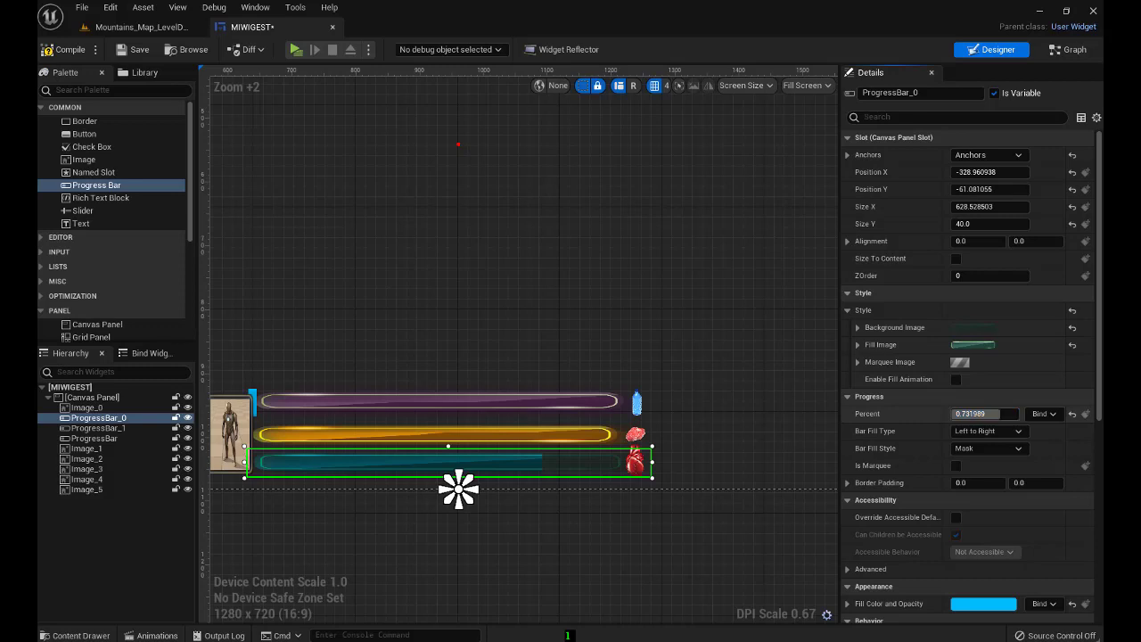
Preview the yellow middle bar at about 0.52 fill and give it the amarillo-2 texture as fill image
{"action": "left_click", "coordinate": [543, 434]}
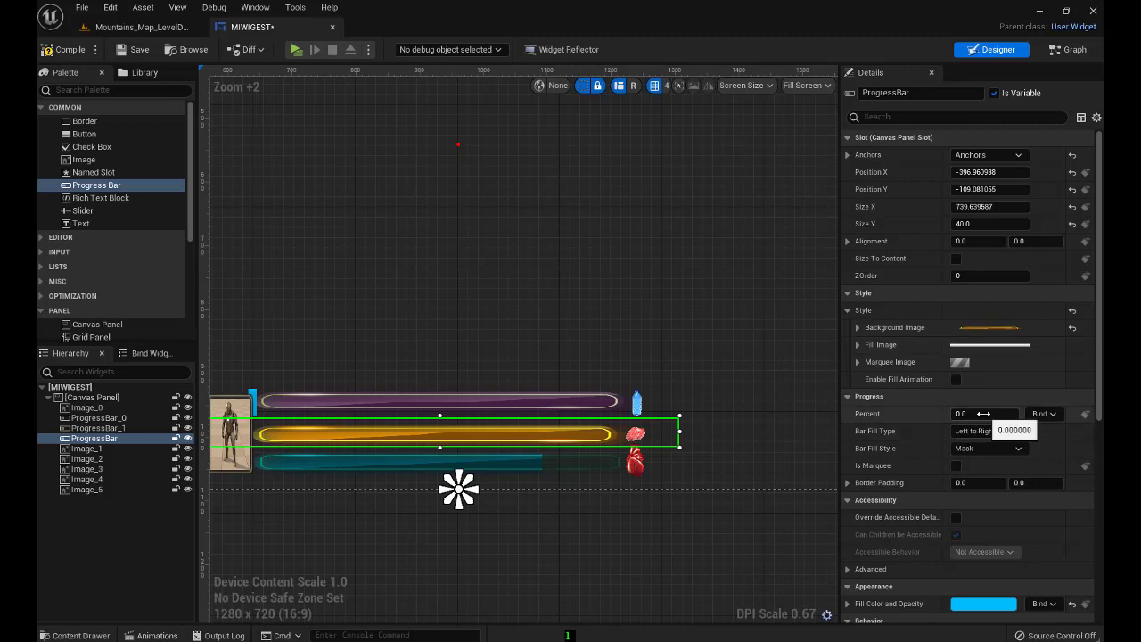
{"action": "mouse_move", "coordinate": [980, 413]}
{"action": "left_mouse_down"}
{"action": "mouse_move", "coordinate": [1034, 414]}
{"action": "mouse_move", "coordinate": [1007, 413]}
{"action": "left_mouse_up"}
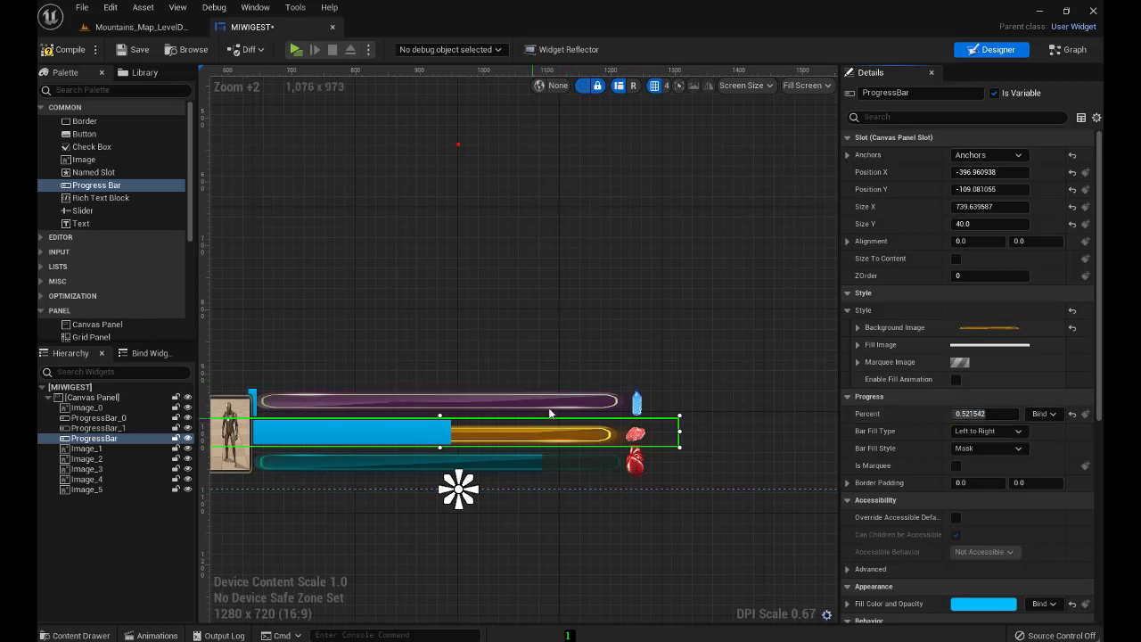
{"action": "left_click", "coordinate": [859, 345]}
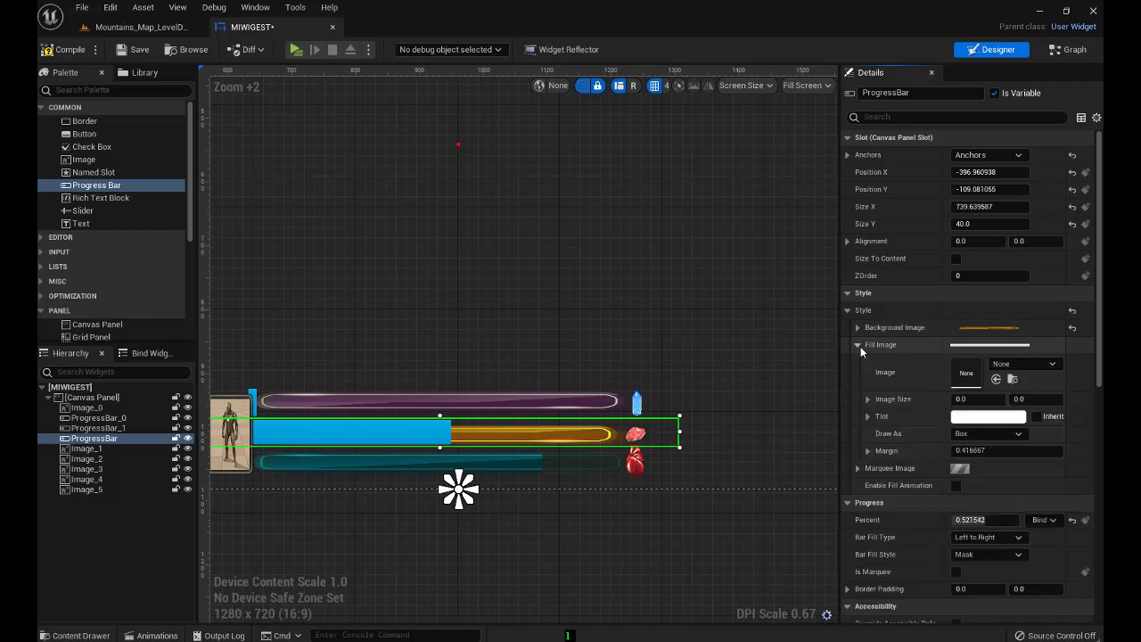
{"action": "key", "text": "ctrl+space"}
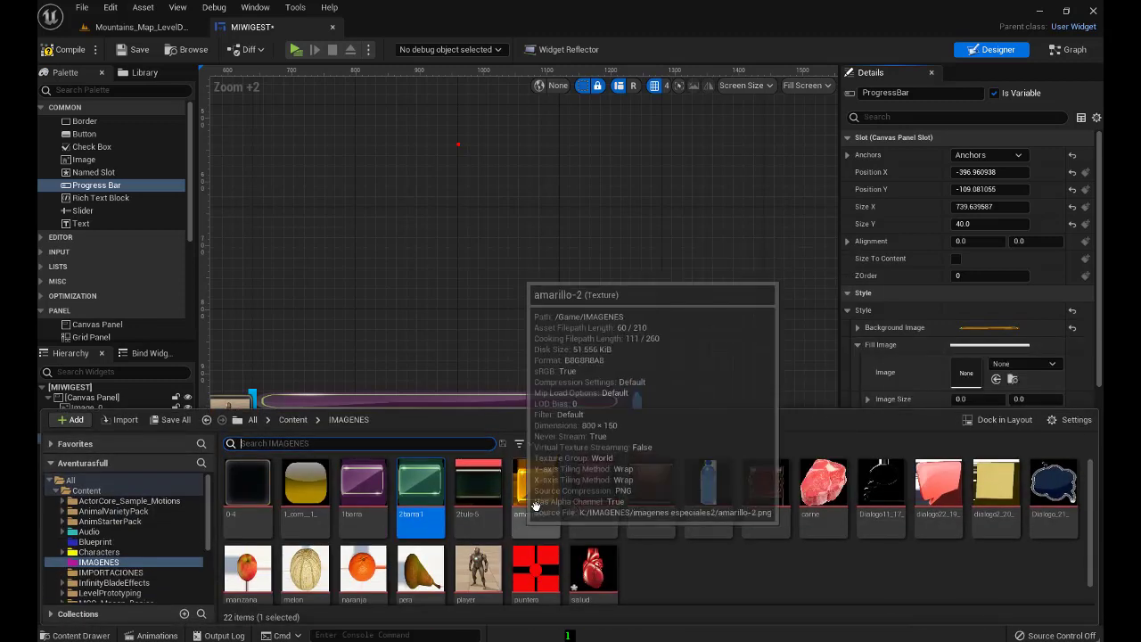
{"action": "left_click", "coordinate": [758, 353]}
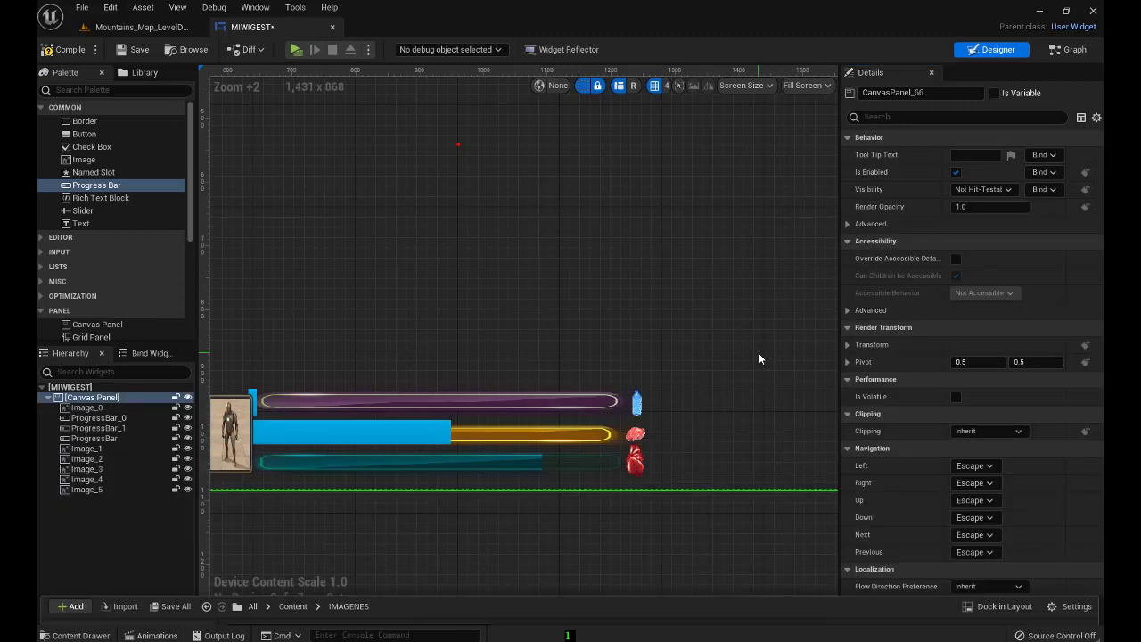
{"action": "left_click", "coordinate": [494, 431]}
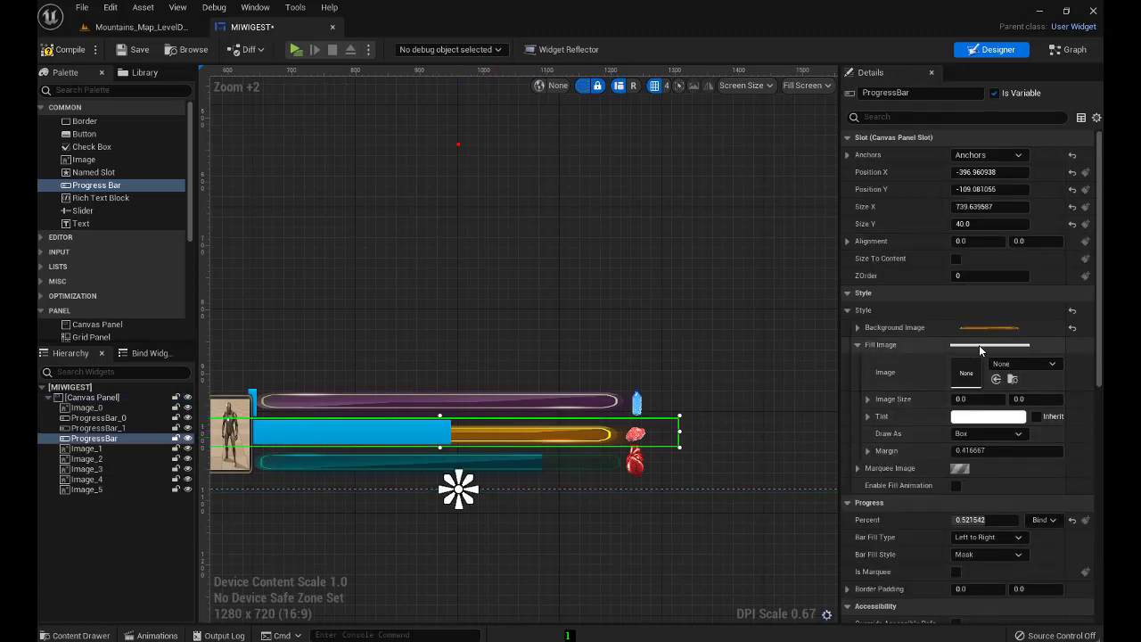
{"action": "left_click", "coordinate": [996, 379]}
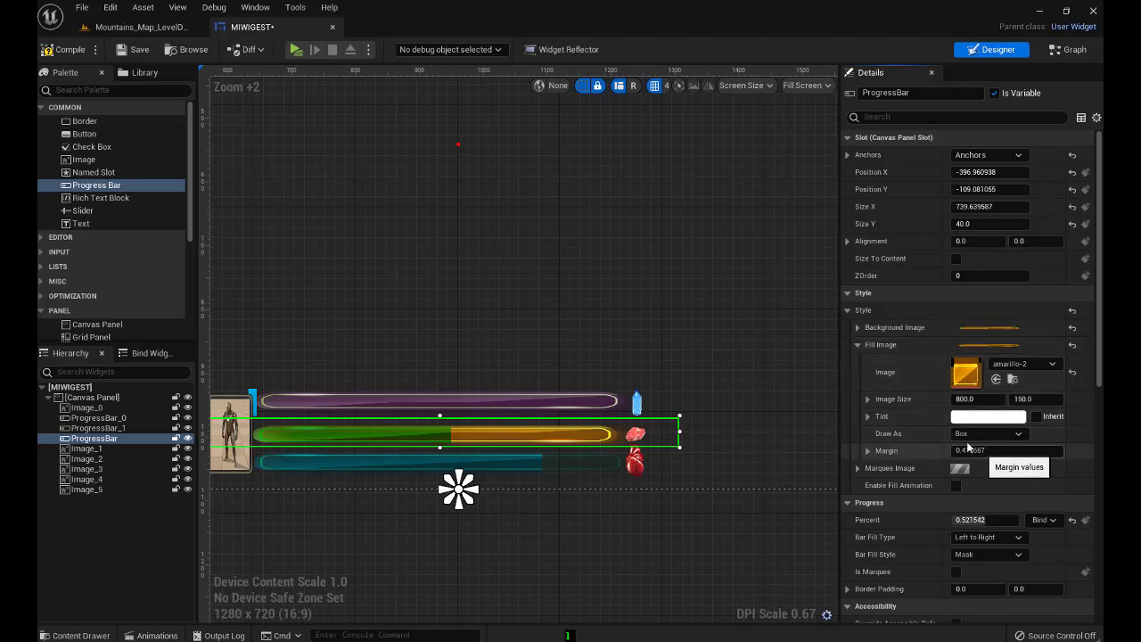
Draw the middle bar's fill as a plain Image and adjust its fill tint alpha
{"action": "left_click", "coordinate": [1017, 434]}
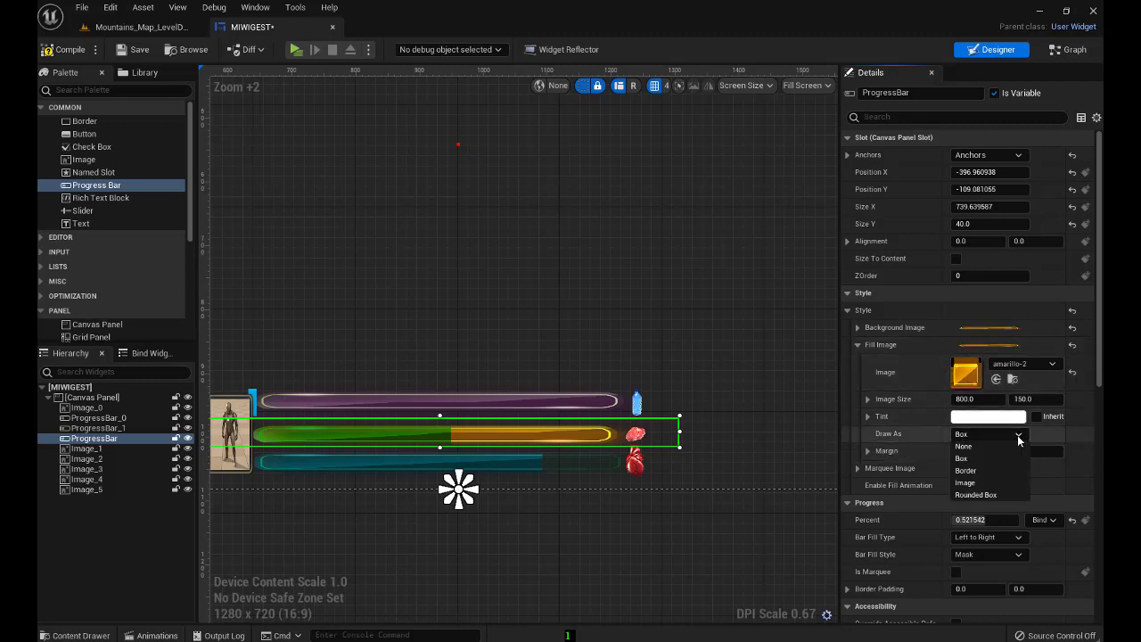
{"action": "left_click", "coordinate": [967, 482]}
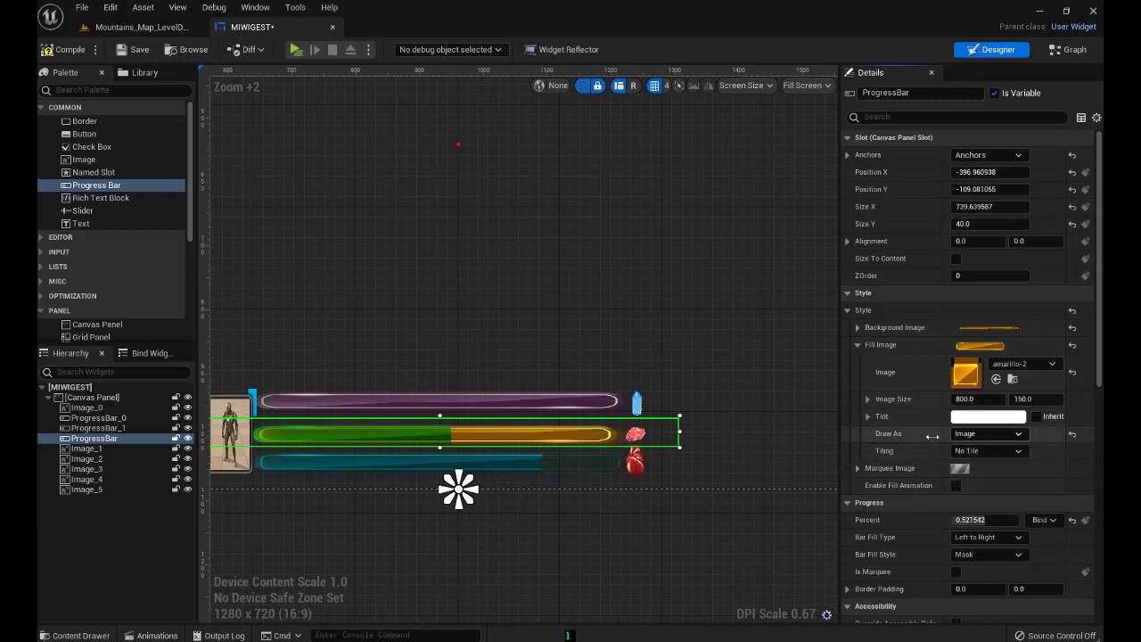
{"action": "left_click", "coordinate": [868, 416]}
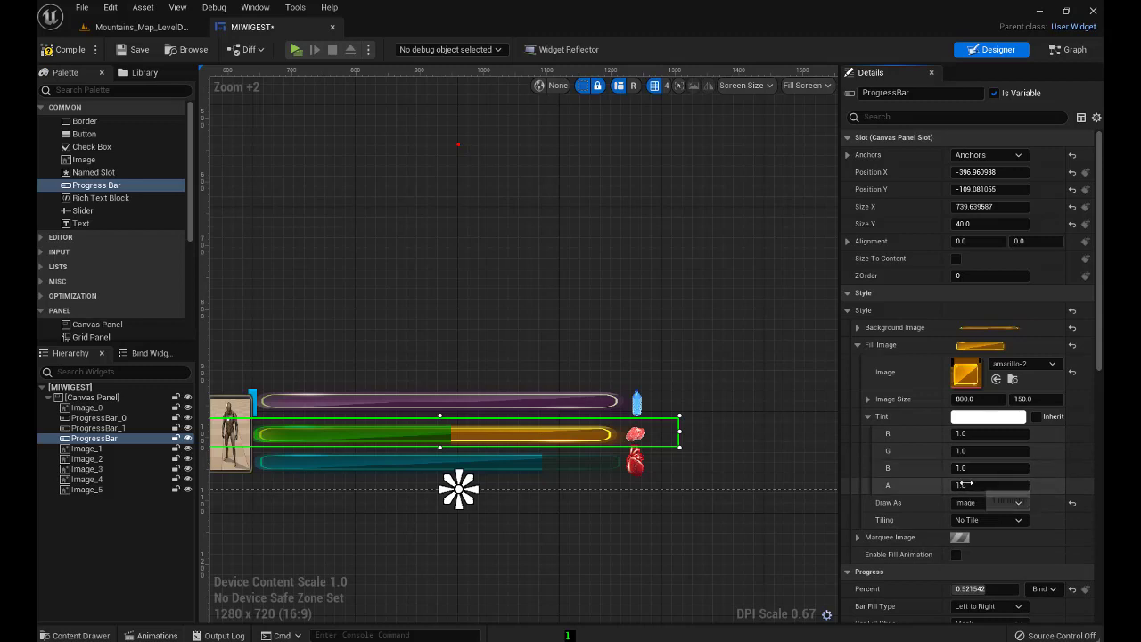
{"action": "mouse_move", "coordinate": [965, 485]}
{"action": "left_mouse_down"}
{"action": "mouse_move", "coordinate": [918, 485]}
{"action": "mouse_move", "coordinate": [1003, 485]}
{"action": "mouse_move", "coordinate": [991, 485]}
{"action": "left_mouse_up"}
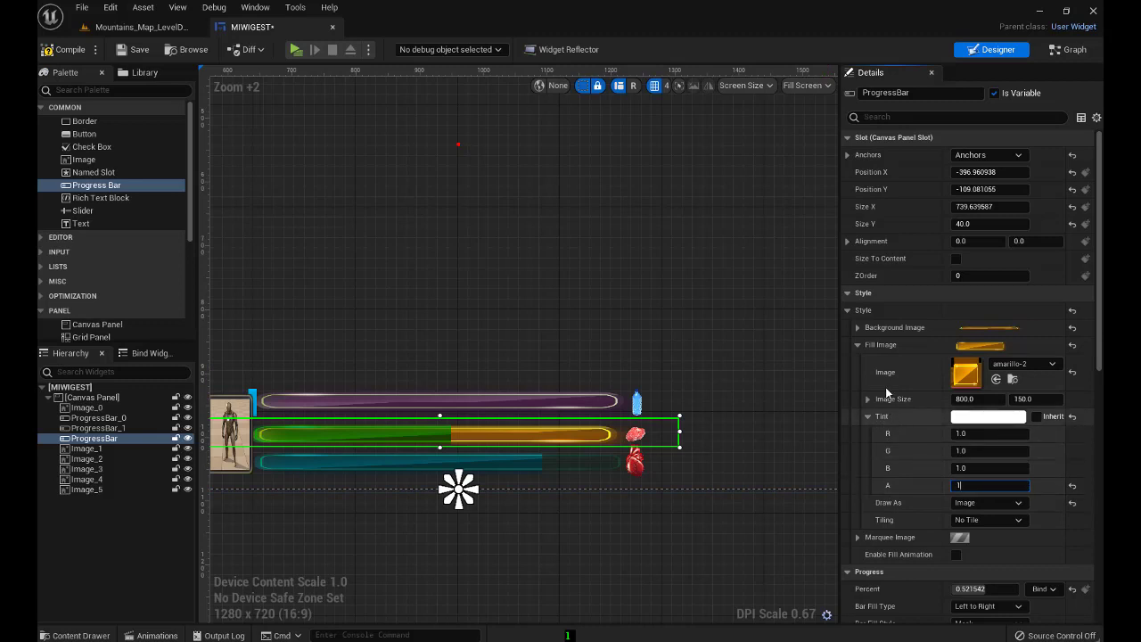
Draw its background as a plain Image faded to tint alpha 0.144, and preview fill at about 0.61
{"action": "left_click", "coordinate": [858, 328]}
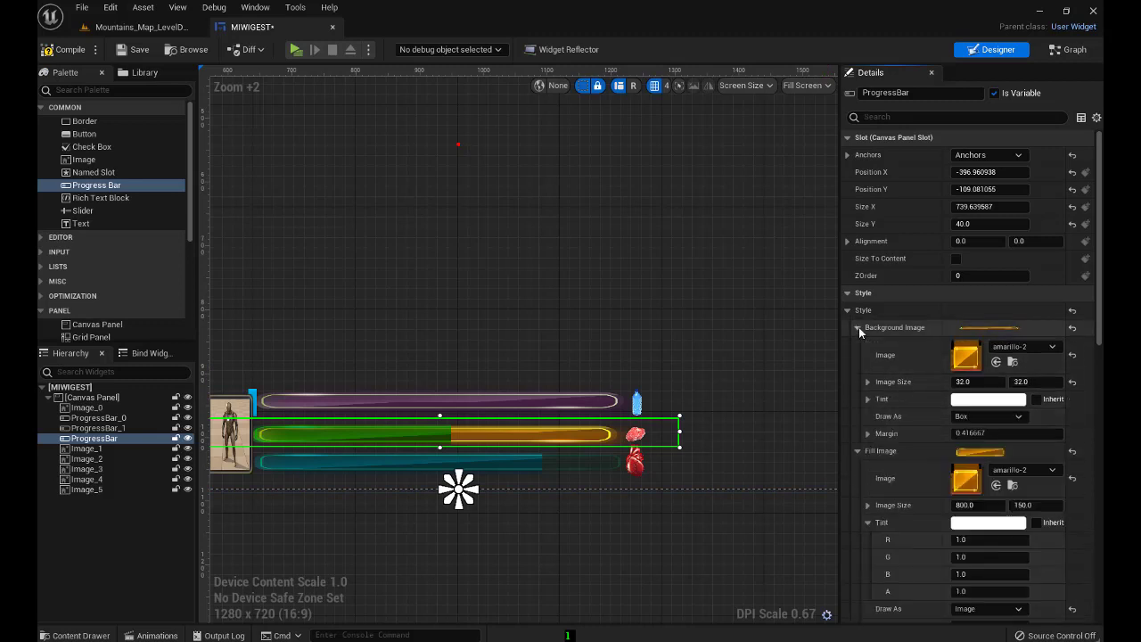
{"action": "left_click", "coordinate": [1016, 417]}
{"action": "left_click", "coordinate": [971, 467]}
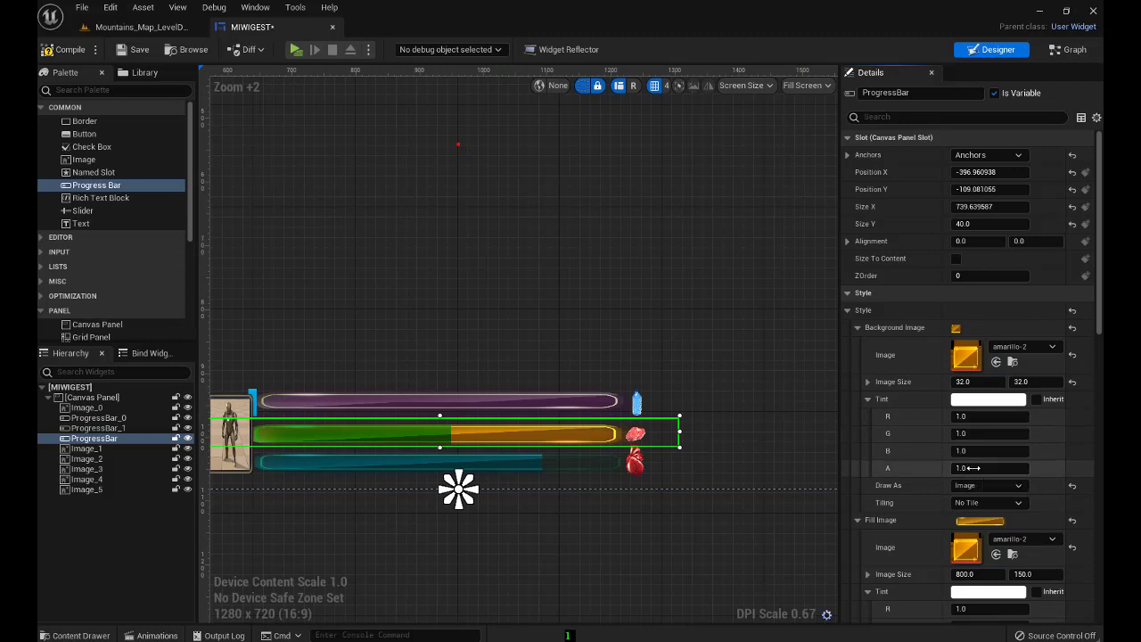
{"action": "left_click_drag", "start_coordinate": [989, 467], "coordinate": [927, 467]}
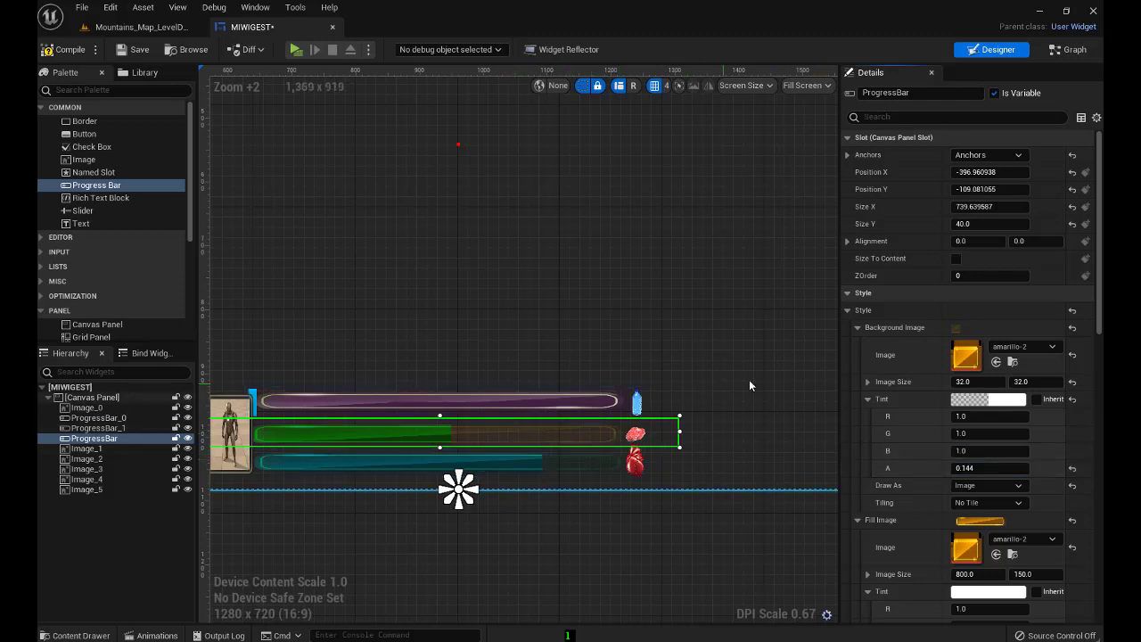
{"action": "left_click", "coordinate": [848, 311]}
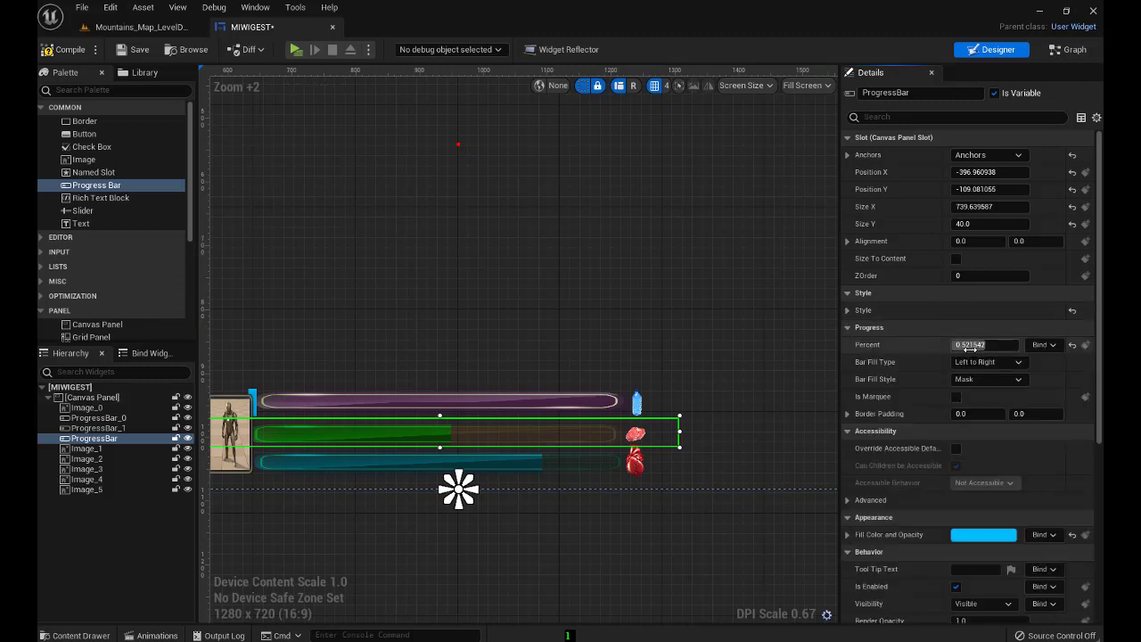
{"action": "mouse_move", "coordinate": [986, 351]}
{"action": "left_mouse_down"}
{"action": "mouse_move", "coordinate": [1002, 351]}
{"action": "mouse_move", "coordinate": [961, 344]}
{"action": "mouse_move", "coordinate": [1002, 344]}
{"action": "mouse_move", "coordinate": [953, 344]}
{"action": "mouse_move", "coordinate": [994, 344]}
{"action": "left_mouse_up"}
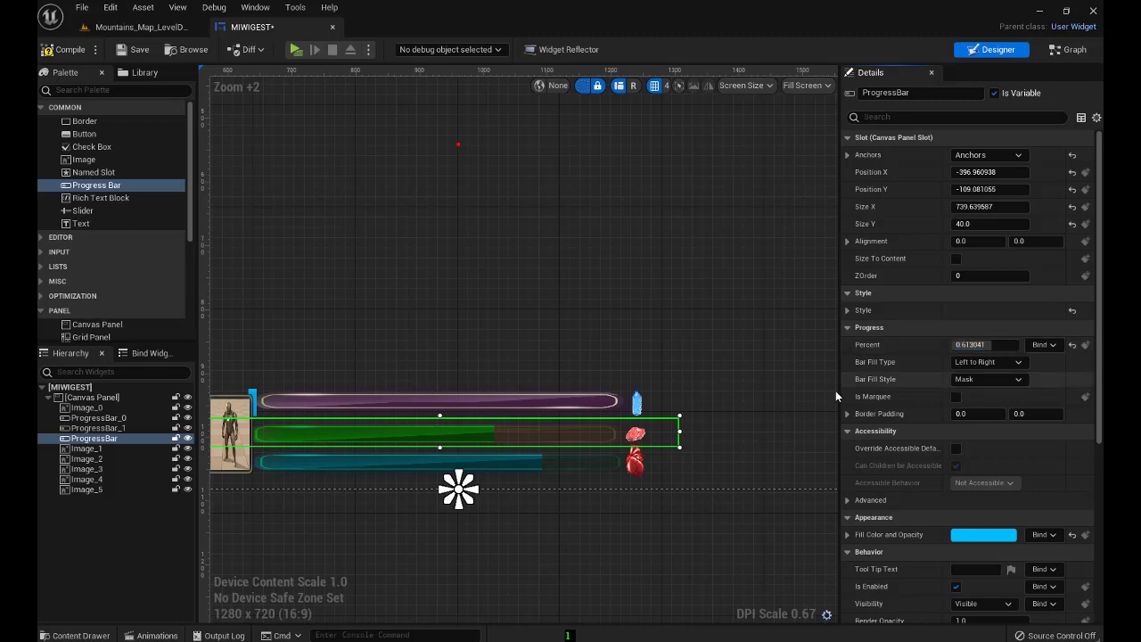
Give the top ProgressBar_1 a plain Image background with a more transparent tint, previewed about half full
{"action": "left_click", "coordinate": [505, 399]}
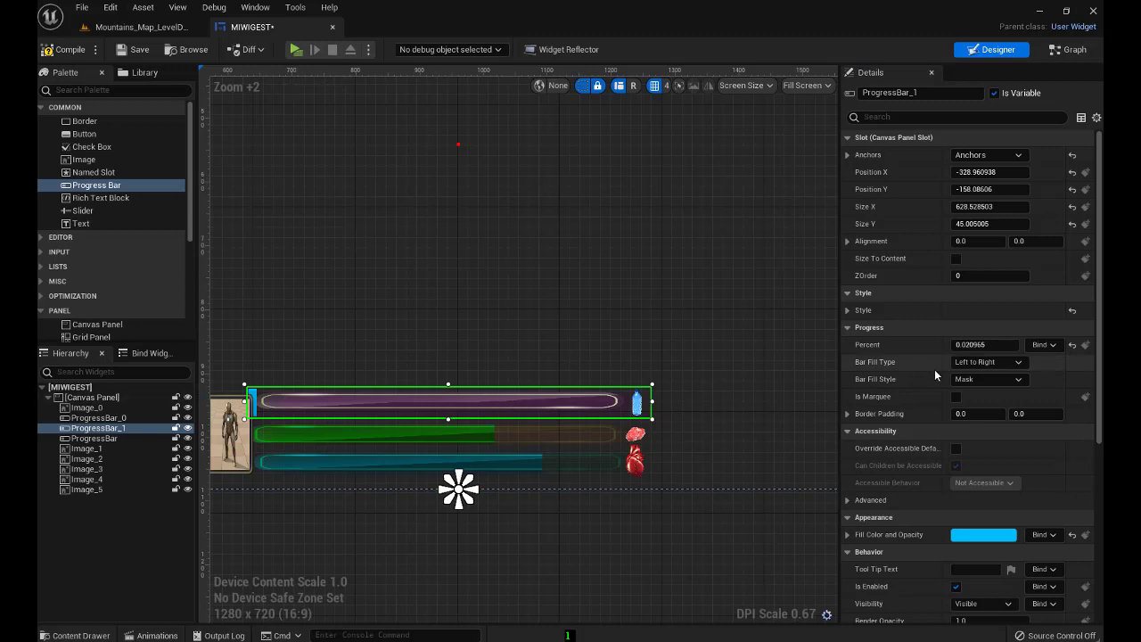
{"action": "left_click", "coordinate": [847, 309]}
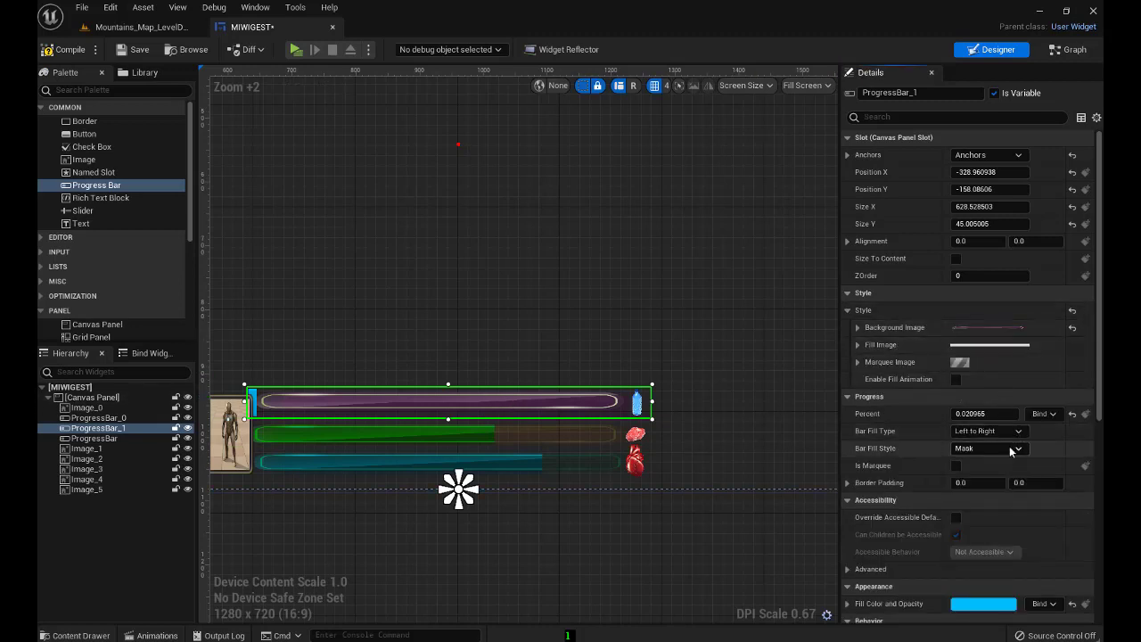
{"action": "left_click", "coordinate": [859, 327]}
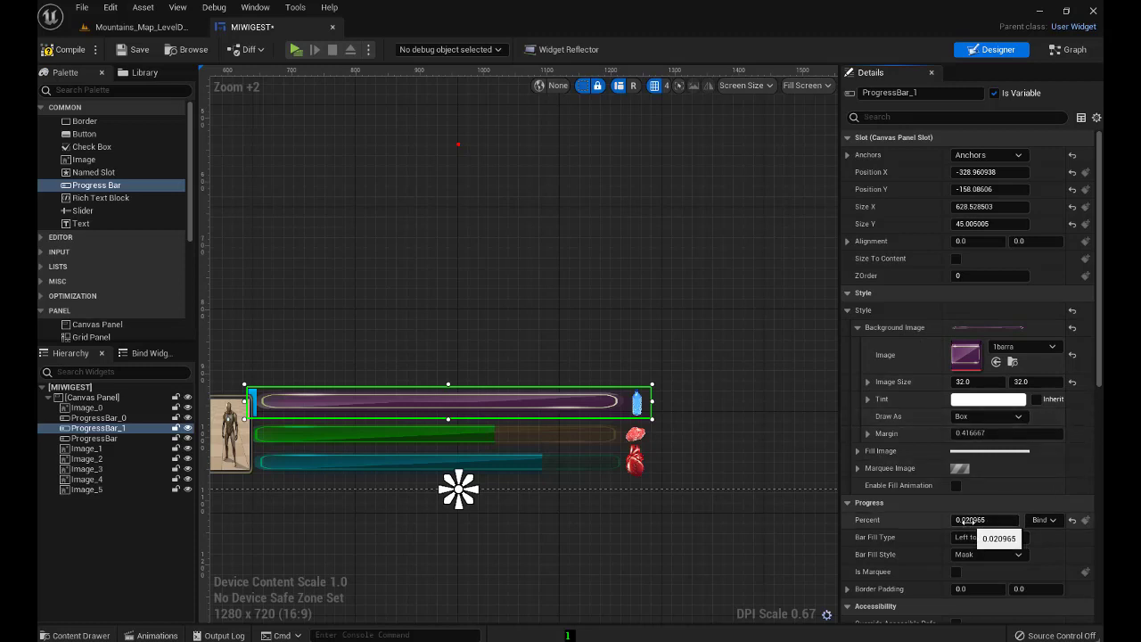
{"action": "left_click_drag", "start_coordinate": [970, 519], "coordinate": [1017, 520]}
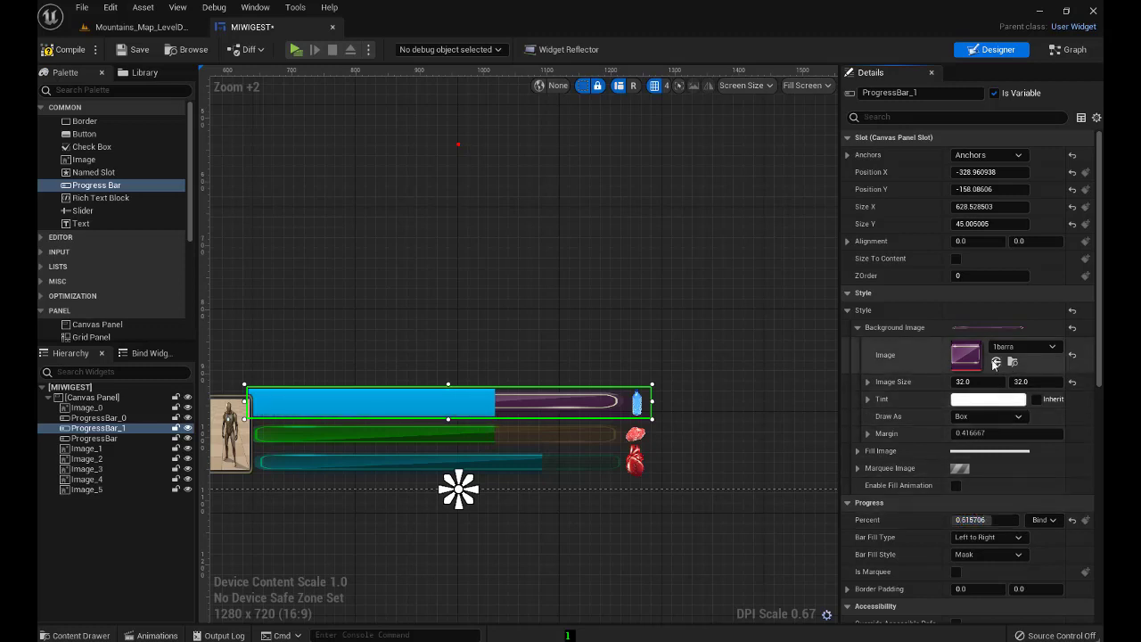
{"action": "left_click", "coordinate": [1018, 416]}
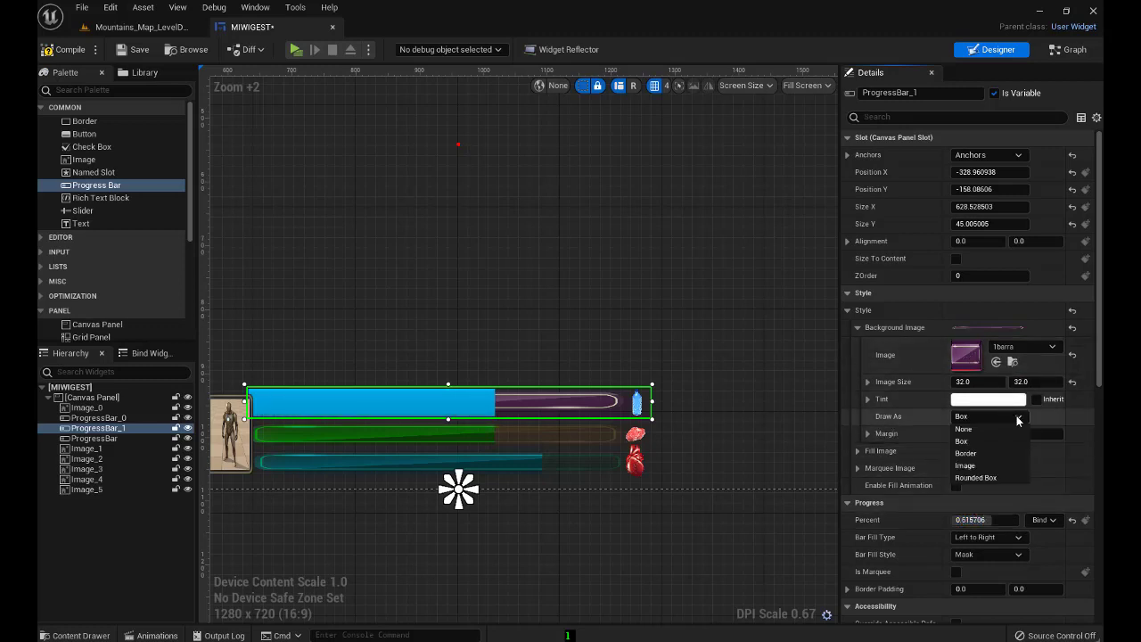
{"action": "left_click", "coordinate": [975, 470]}
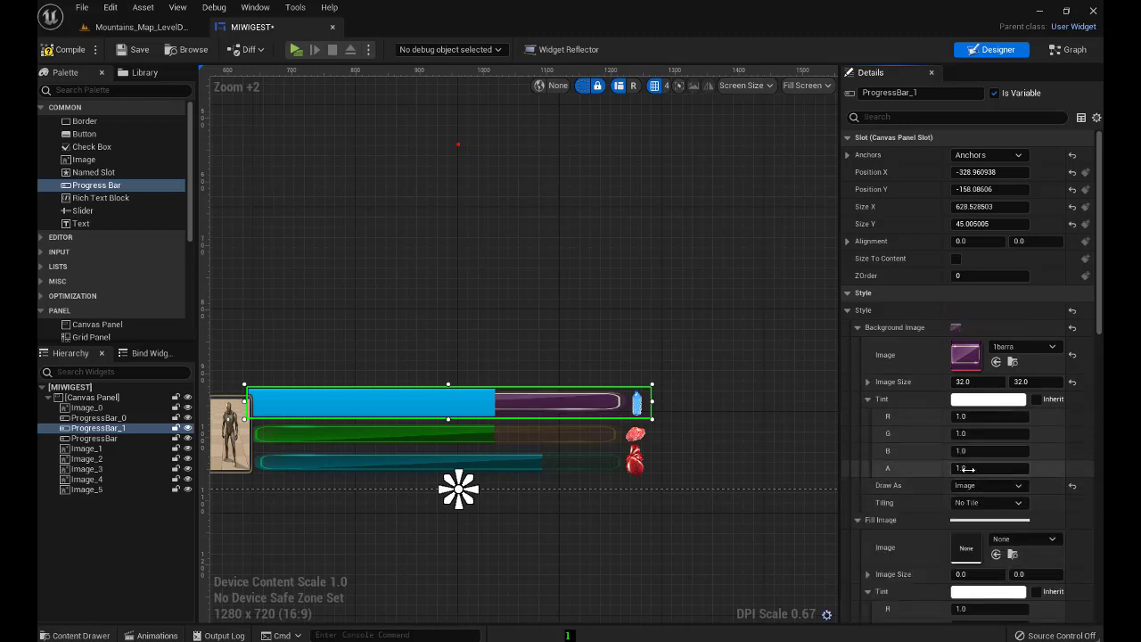
{"action": "left_click_drag", "start_coordinate": [989, 468], "coordinate": [971, 468]}
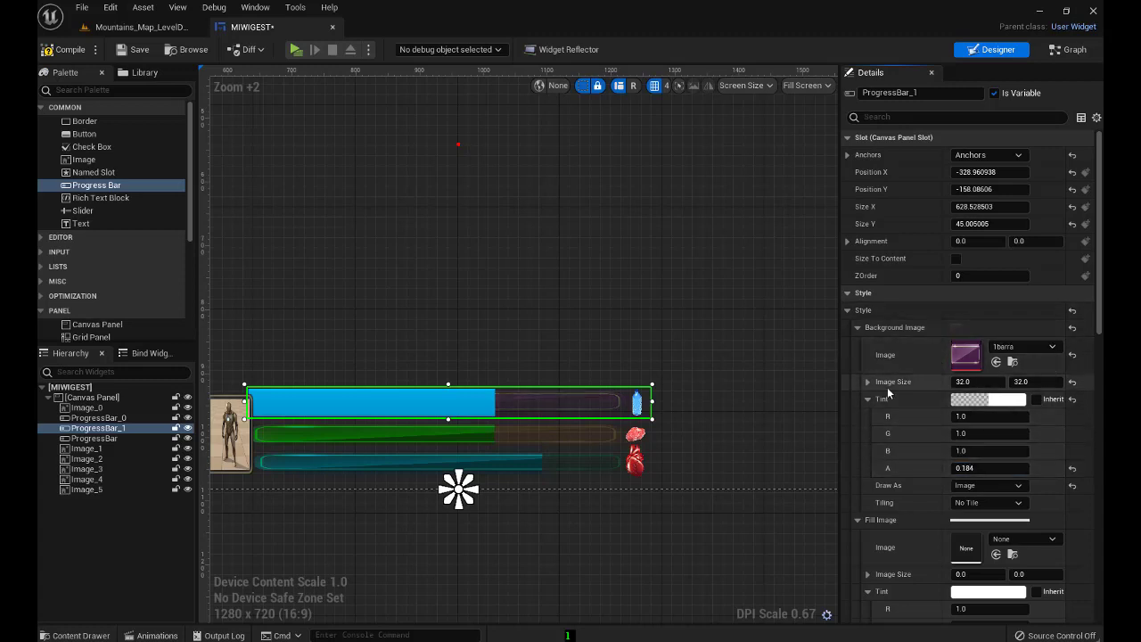
Set the 1barra texture as the top bar's fill image and readjust its preview fill
{"action": "left_click", "coordinate": [857, 327]}
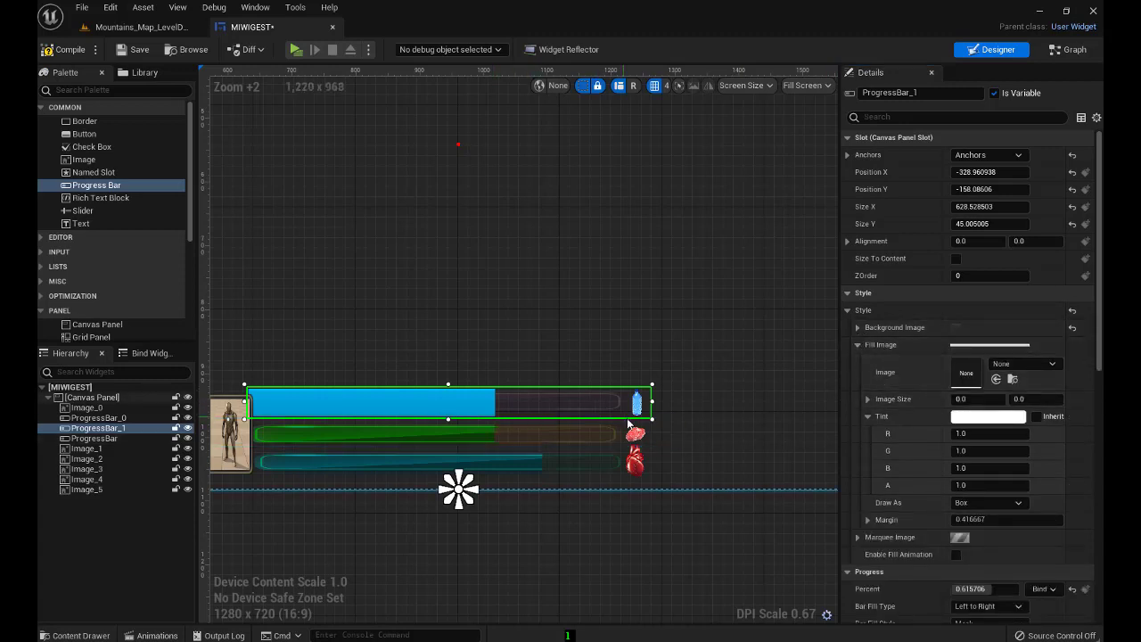
{"action": "key", "text": "ctrl+space"}
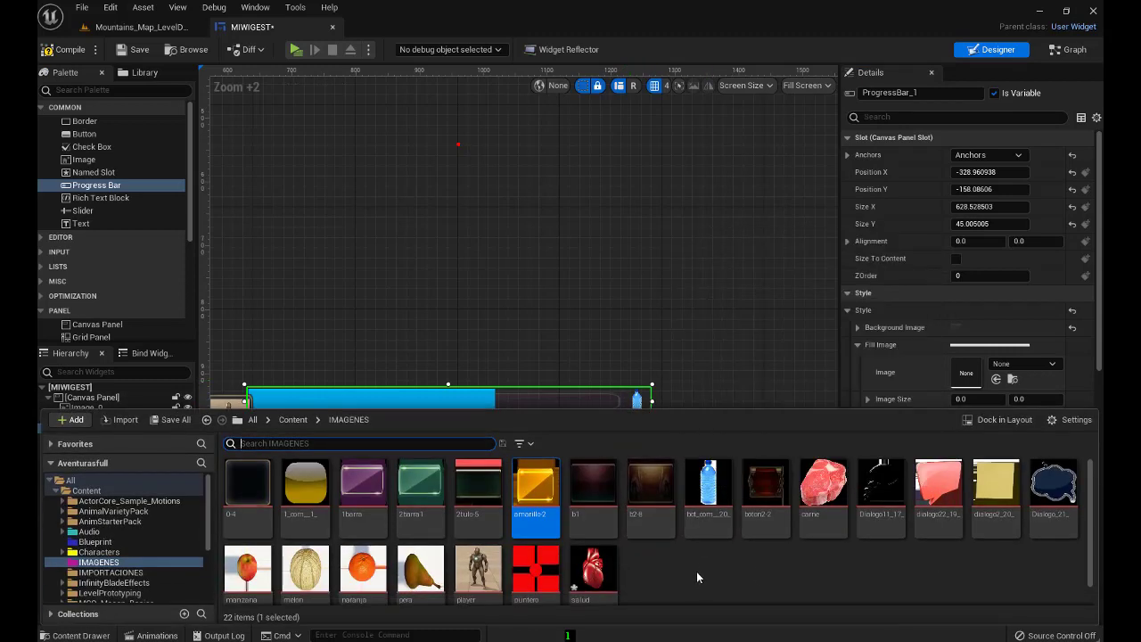
{"action": "left_click", "coordinate": [363, 486]}
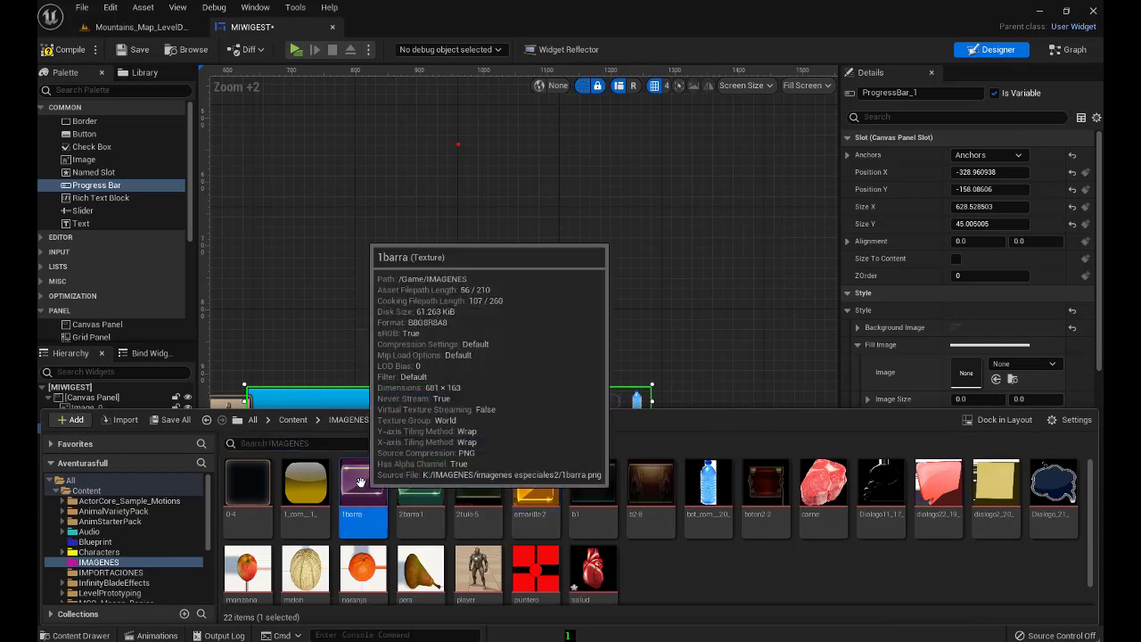
{"action": "left_click", "coordinate": [807, 374]}
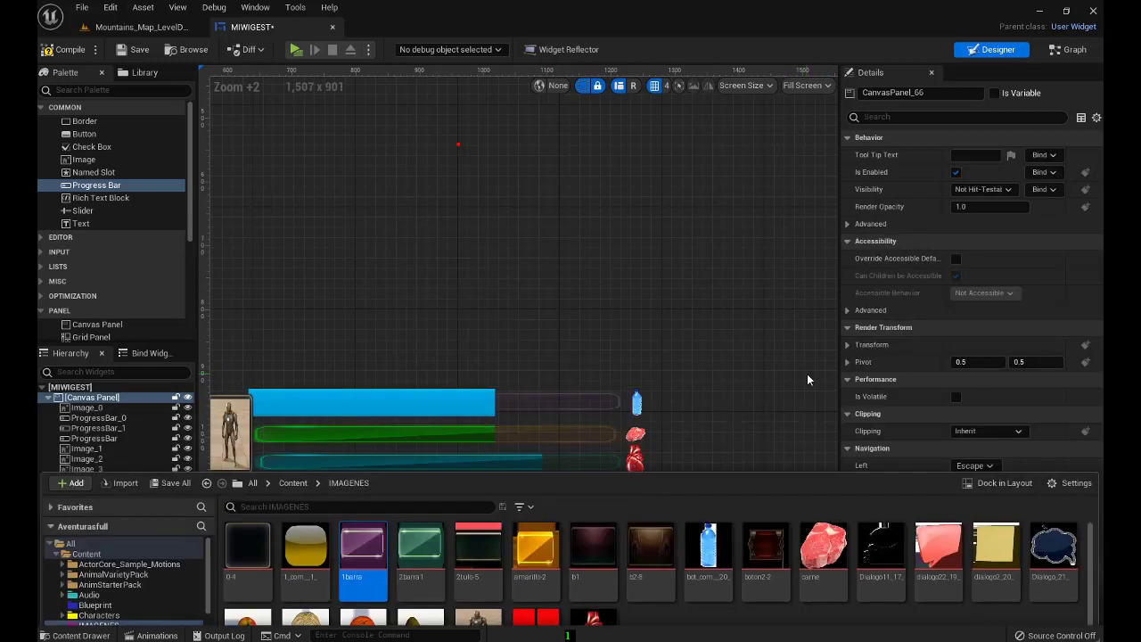
{"action": "left_click", "coordinate": [626, 413]}
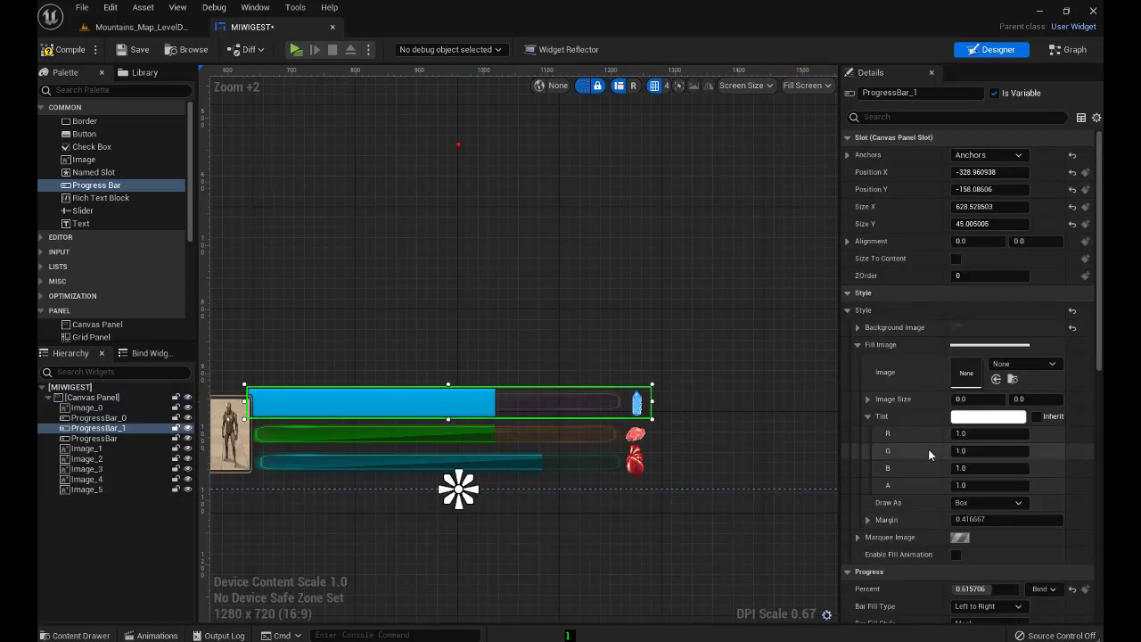
{"action": "left_click", "coordinate": [998, 380]}
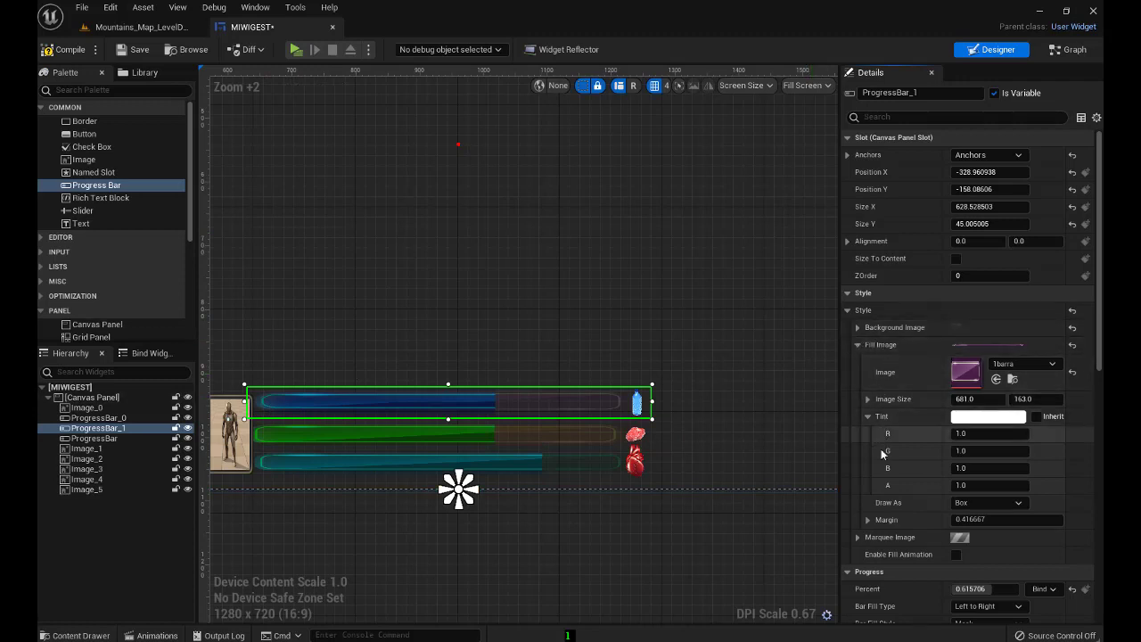
{"action": "left_click", "coordinate": [858, 344]}
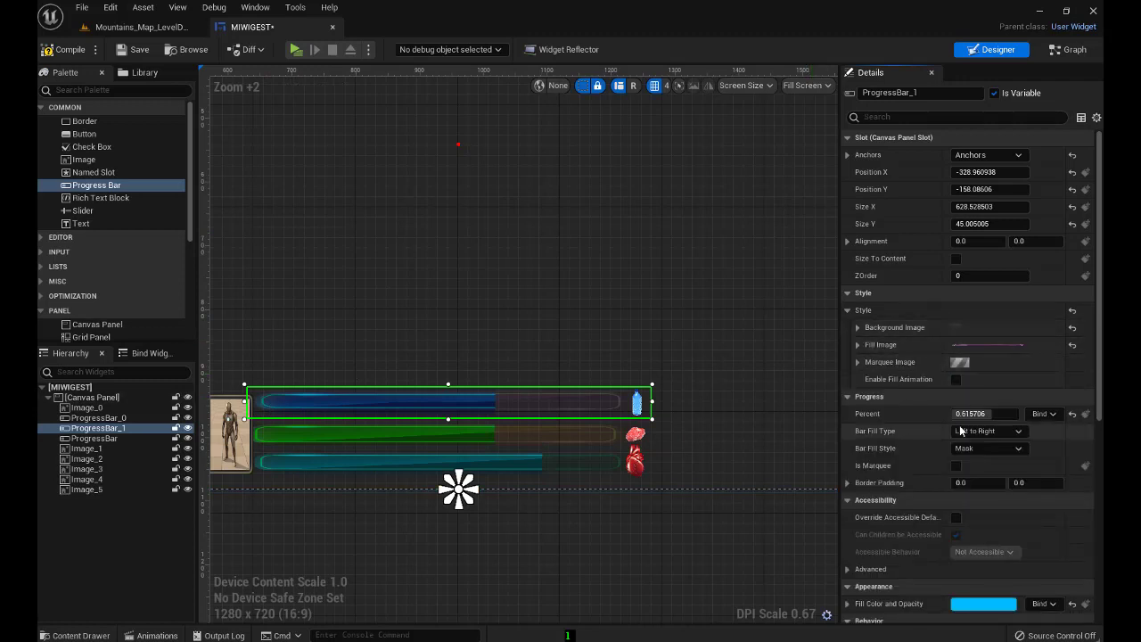
{"action": "mouse_move", "coordinate": [993, 414]}
{"action": "left_mouse_down"}
{"action": "mouse_move", "coordinate": [954, 414]}
{"action": "mouse_move", "coordinate": [1008, 414]}
{"action": "left_mouse_up"}
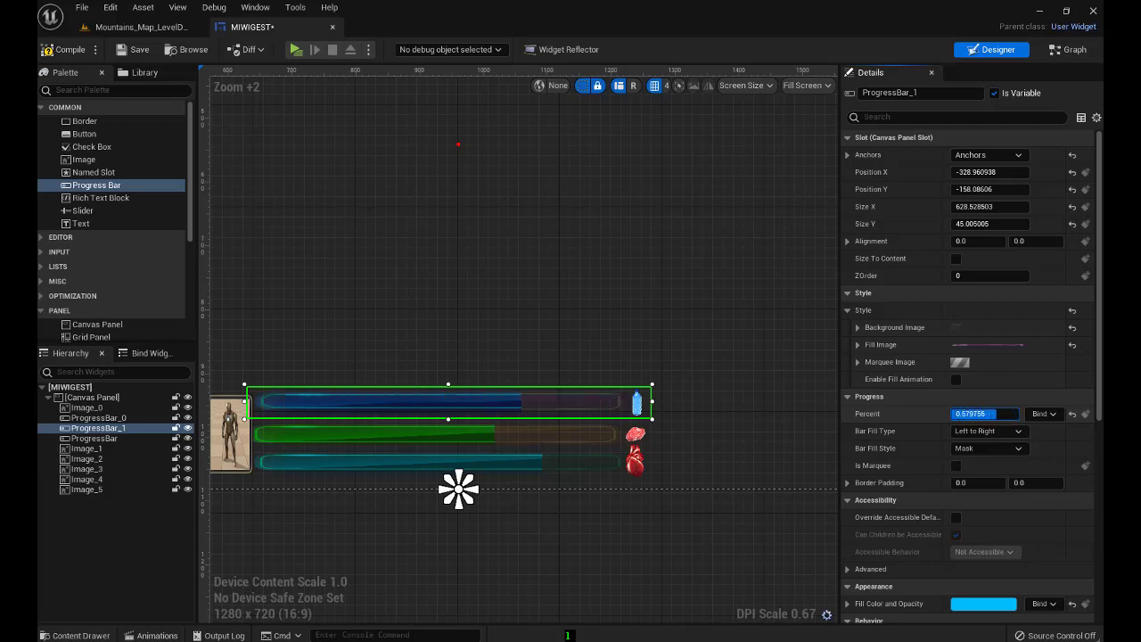
{"action": "scroll", "coordinate": [747, 369], "scroll_direction": "down", "scroll_amount": 1}
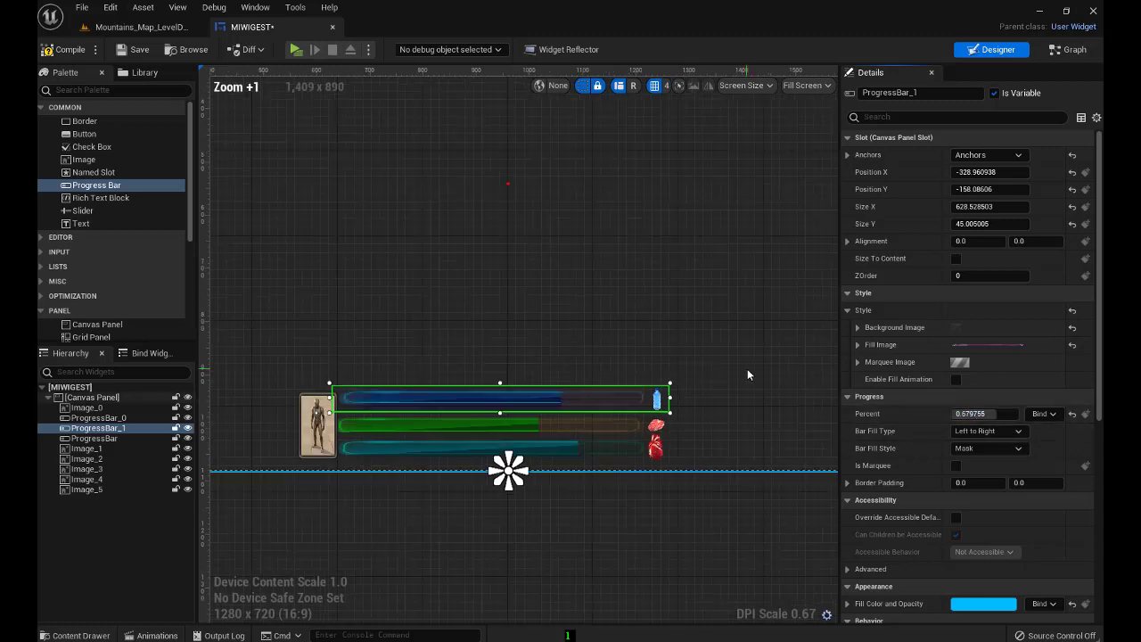
{"action": "scroll", "coordinate": [747, 369], "scroll_direction": "down", "scroll_amount": 1}
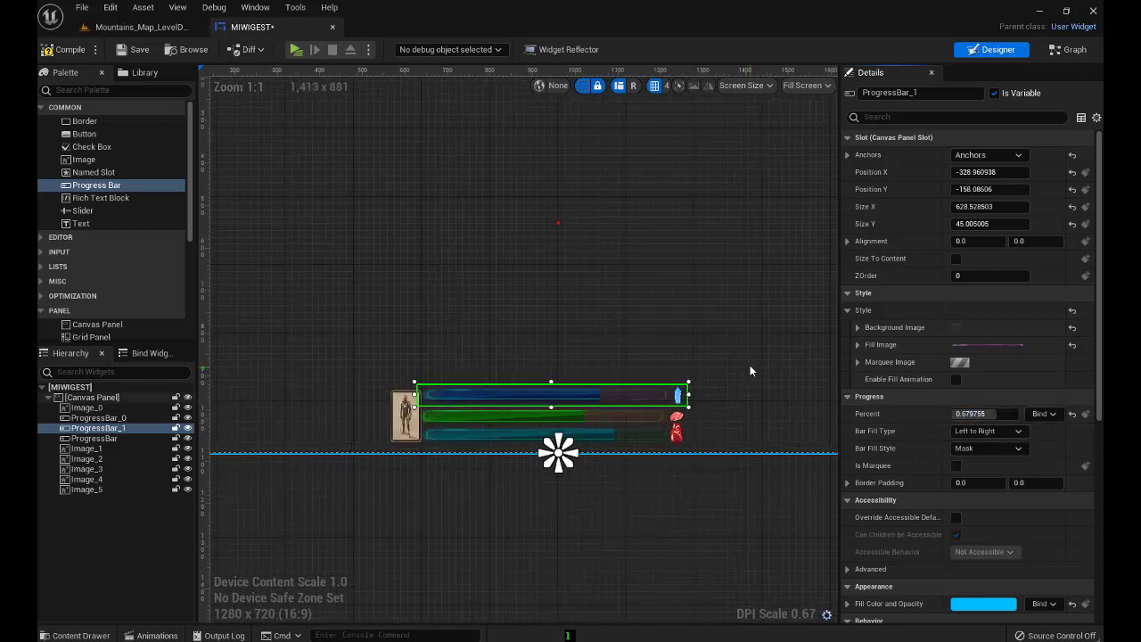
{"action": "left_click", "coordinate": [725, 342]}
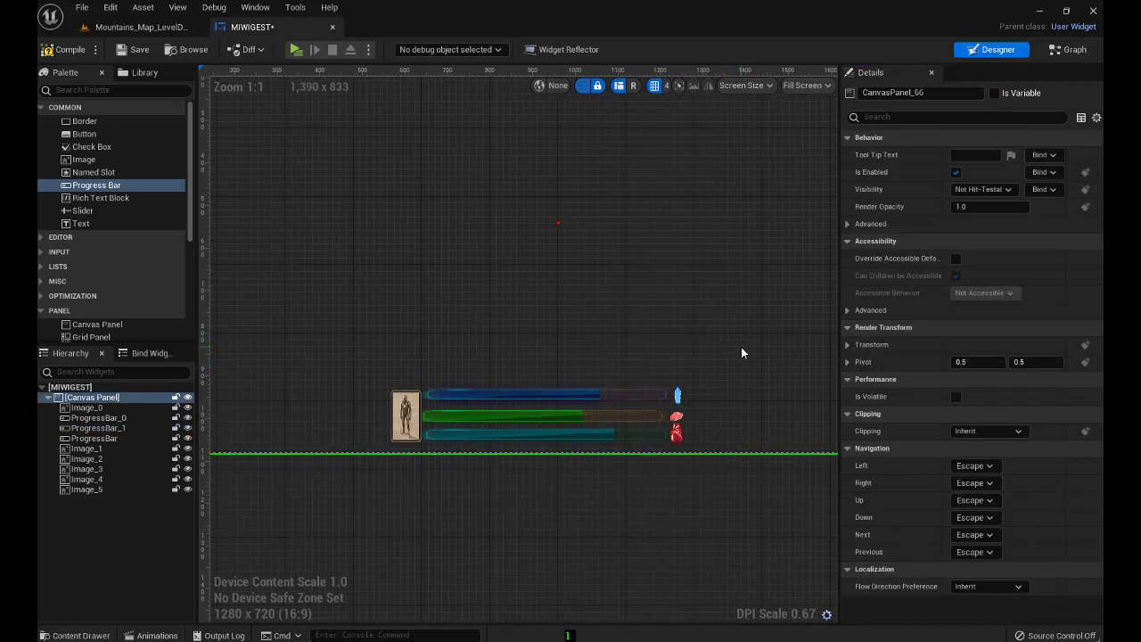
{"action": "right_click_drag", "start_coordinate": [751, 360], "coordinate": [667, 363]}
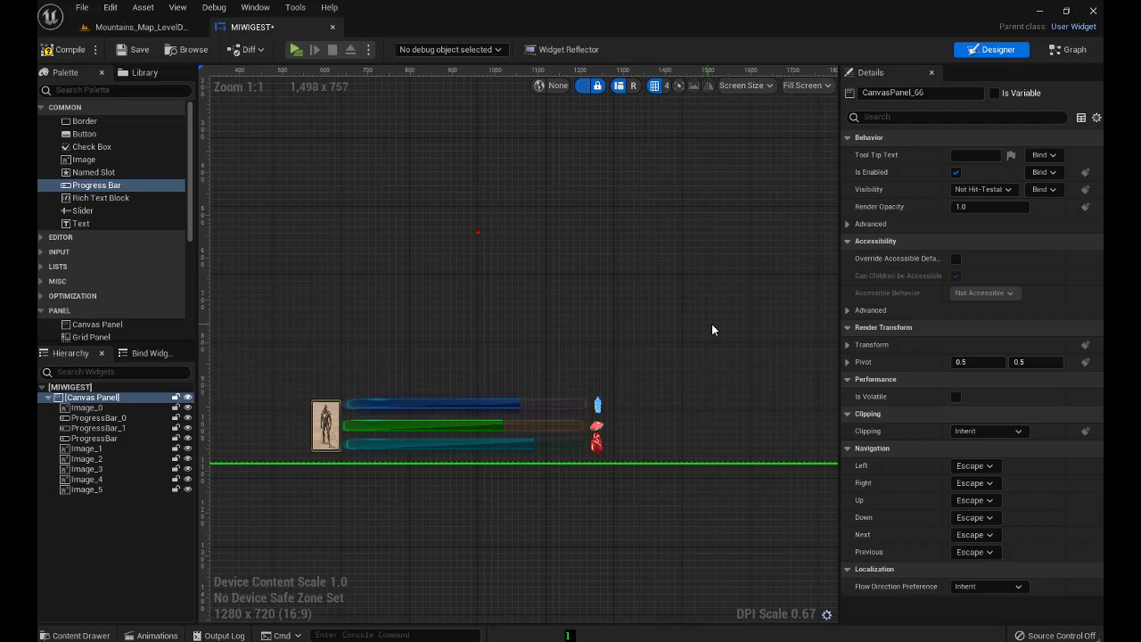
{"action": "right_click_drag", "start_coordinate": [712, 326], "coordinate": [697, 329]}
{"action": "scroll", "coordinate": [697, 329], "scroll_direction": "down", "scroll_amount": 1}
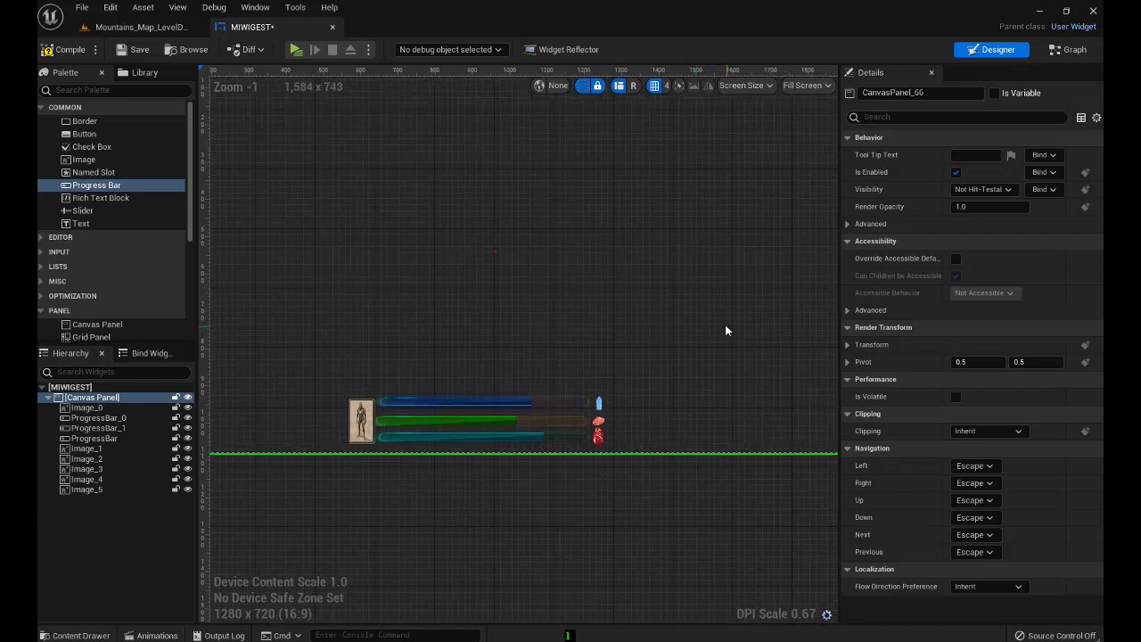
{"action": "right_click_drag", "start_coordinate": [720, 309], "coordinate": [667, 305]}
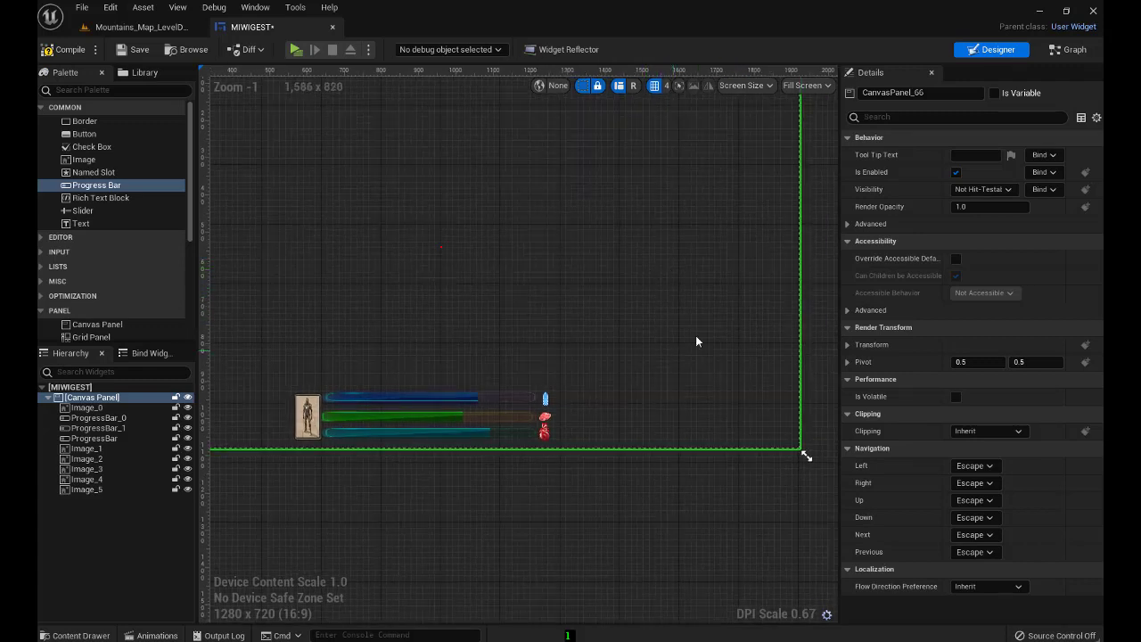
{"action": "left_click", "coordinate": [445, 401]}
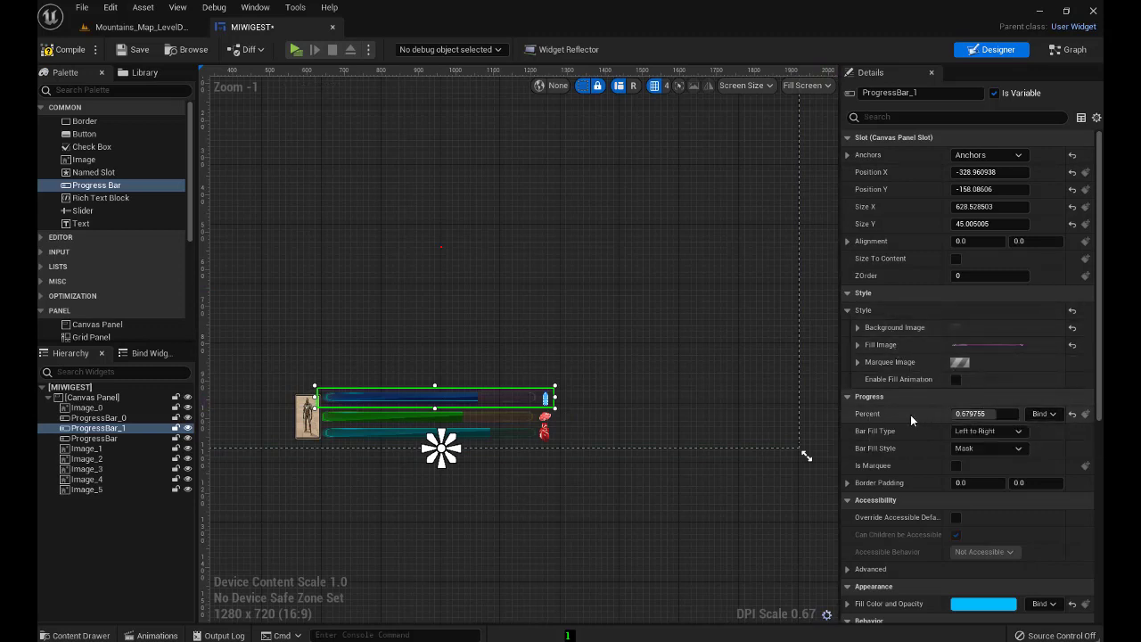
Create a percent binding for the top bar that casts Get Player Character to BP_ThirdPersonCharacter
{"action": "left_click", "coordinate": [1045, 413]}
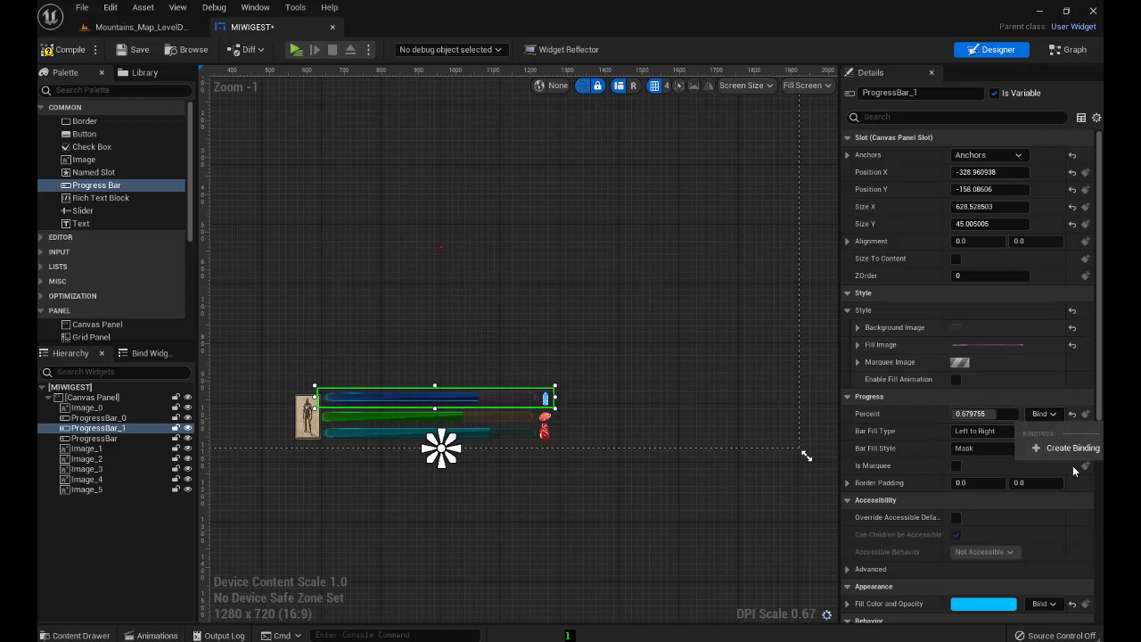
{"action": "left_click", "coordinate": [1060, 448]}
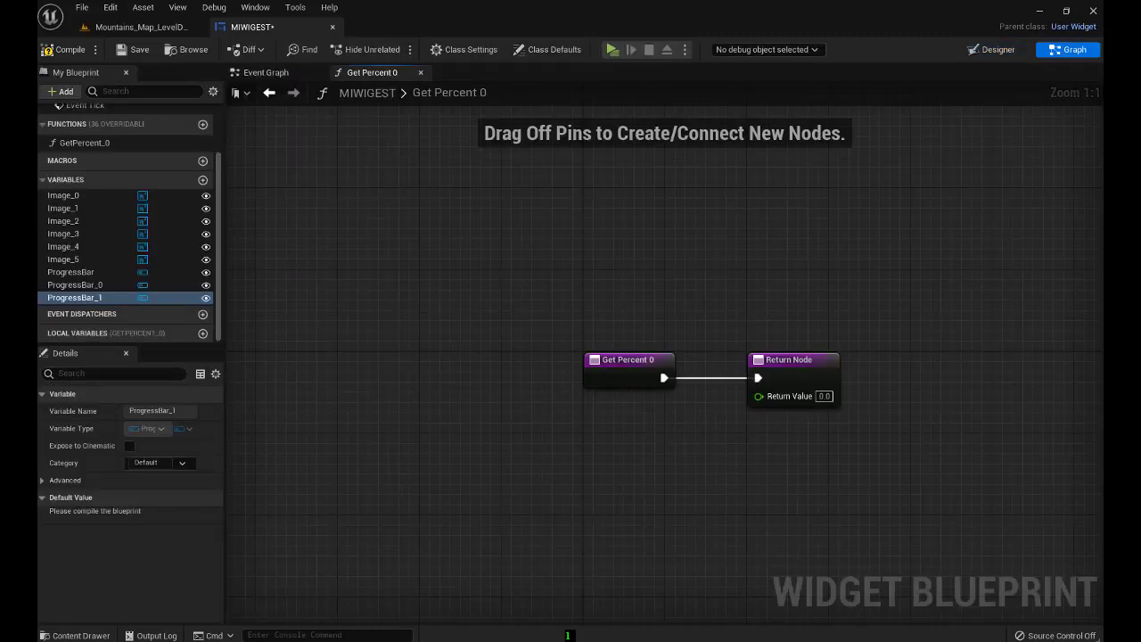
{"action": "mouse_move", "coordinate": [742, 343]}
{"action": "left_mouse_down"}
{"action": "mouse_move", "coordinate": [399, 334]}
{"action": "mouse_move", "coordinate": [464, 358]}
{"action": "left_mouse_up"}
{"action": "type", "text": "ca"}
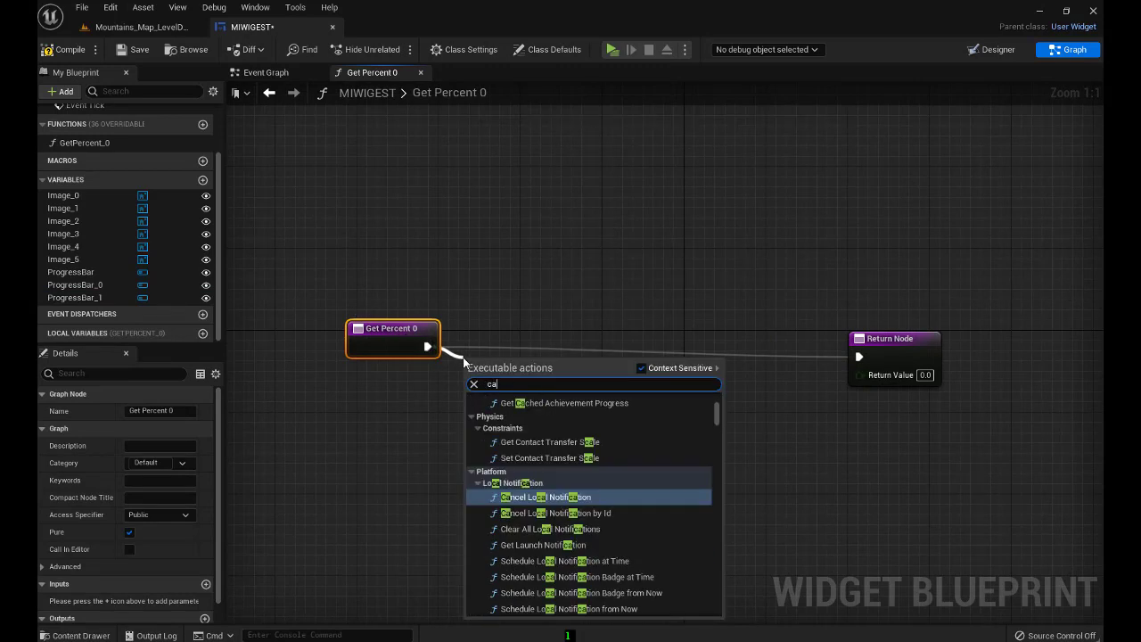
{"action": "type", "text": "stto"}
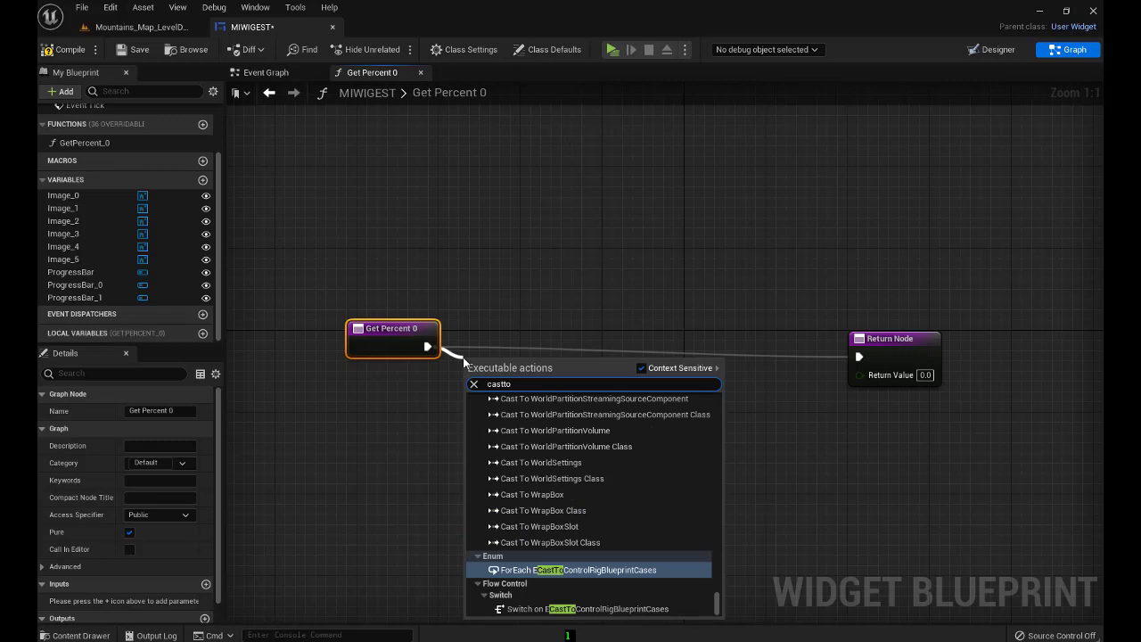
{"action": "type", "text": "bp"}
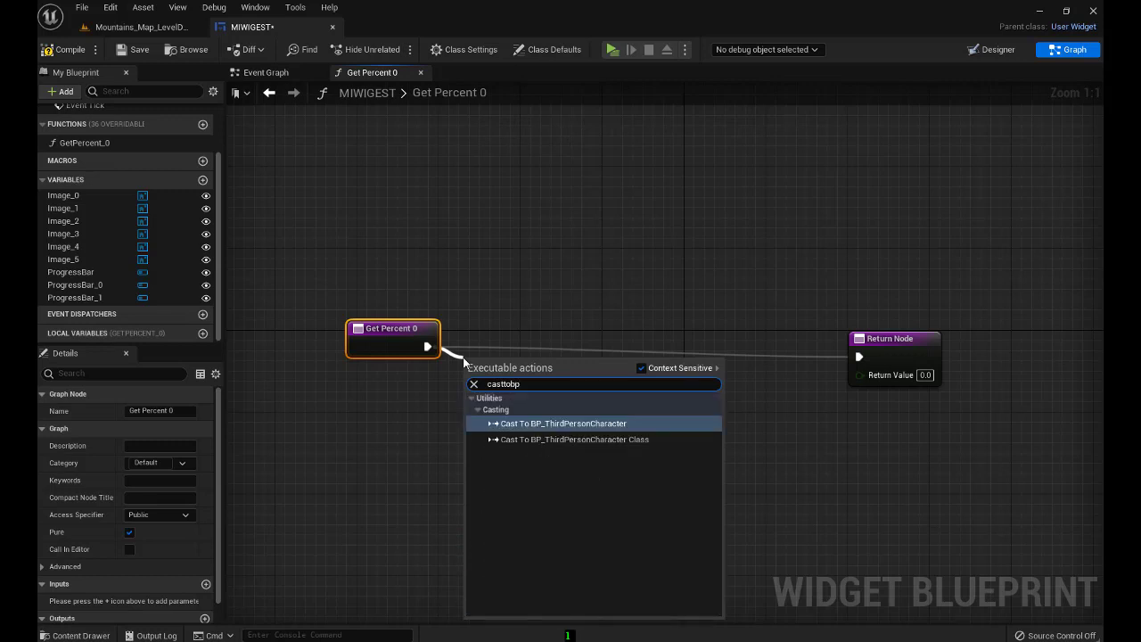
{"action": "left_click", "coordinate": [575, 424]}
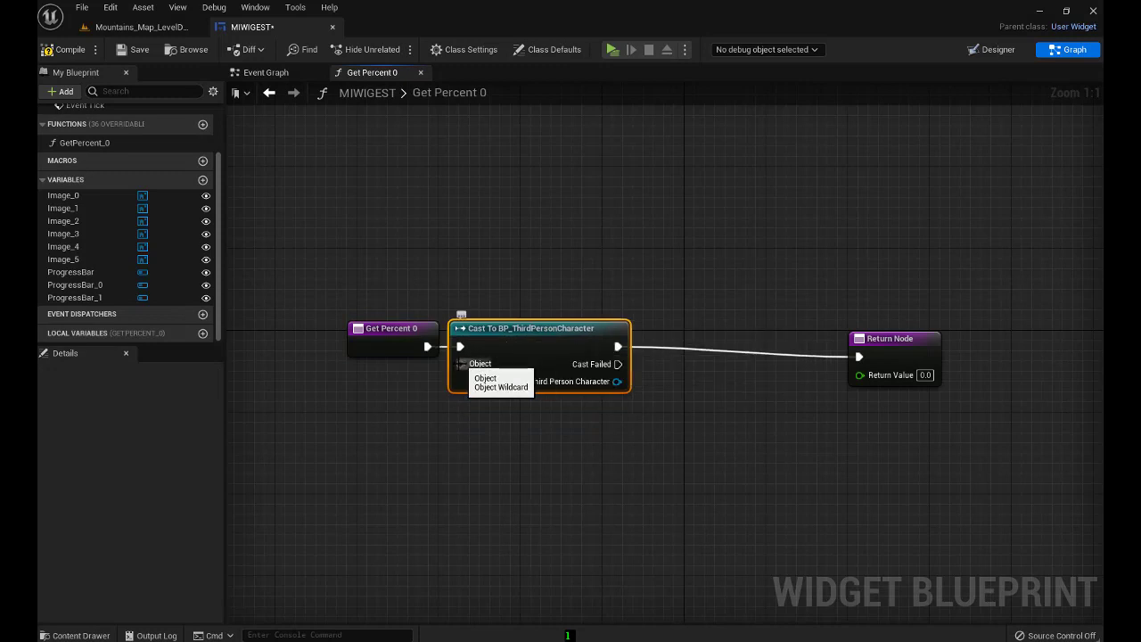
{"action": "left_click_drag", "start_coordinate": [461, 364], "coordinate": [460, 414]}
{"action": "type", "text": "c"}
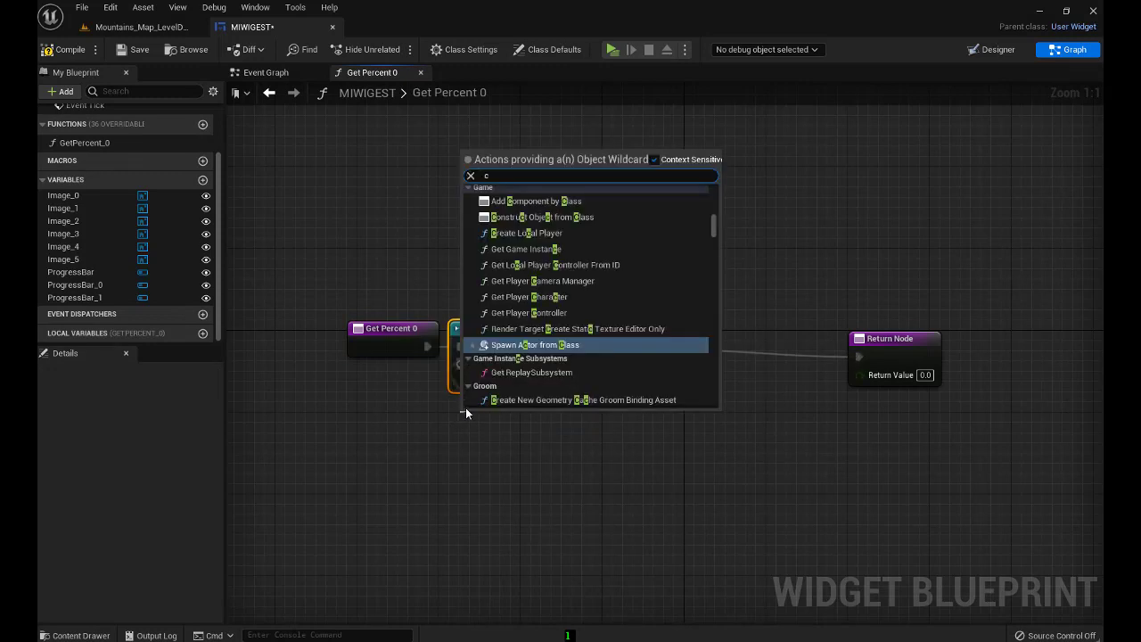
{"action": "key", "text": "BackSpace"}
{"action": "type", "text": "get"}
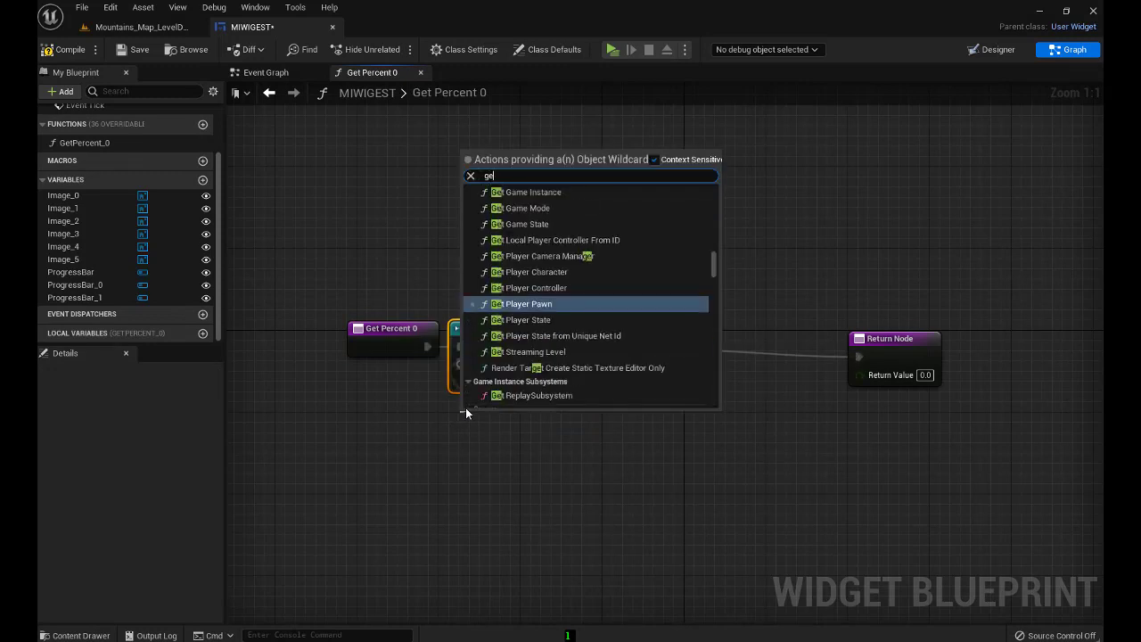
{"action": "type", "text": "pla"}
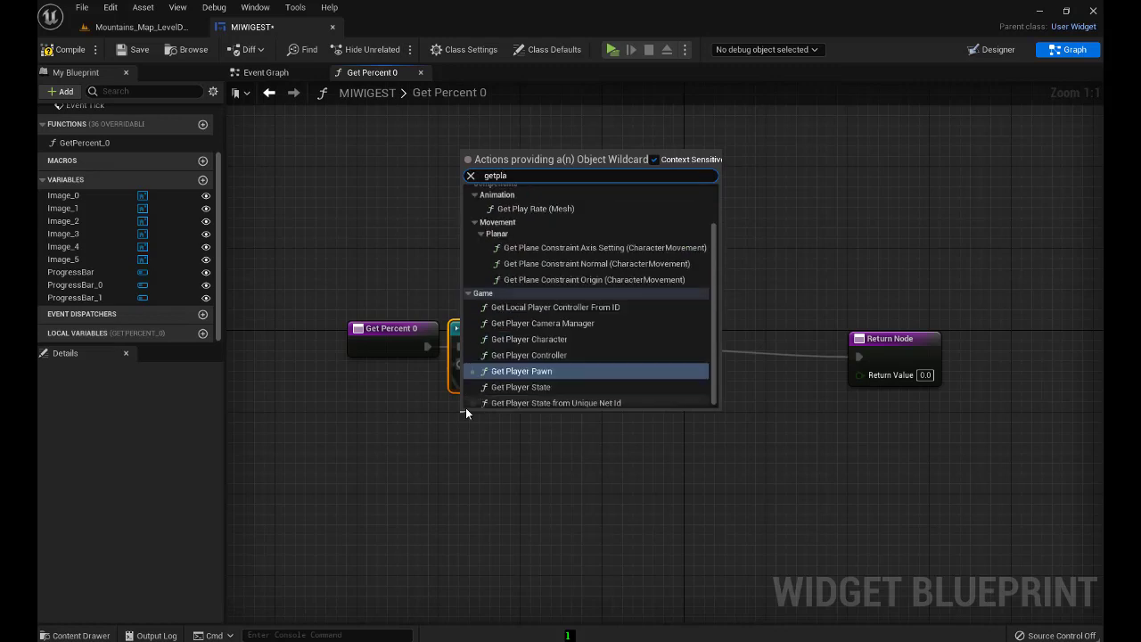
{"action": "left_click", "coordinate": [534, 340]}
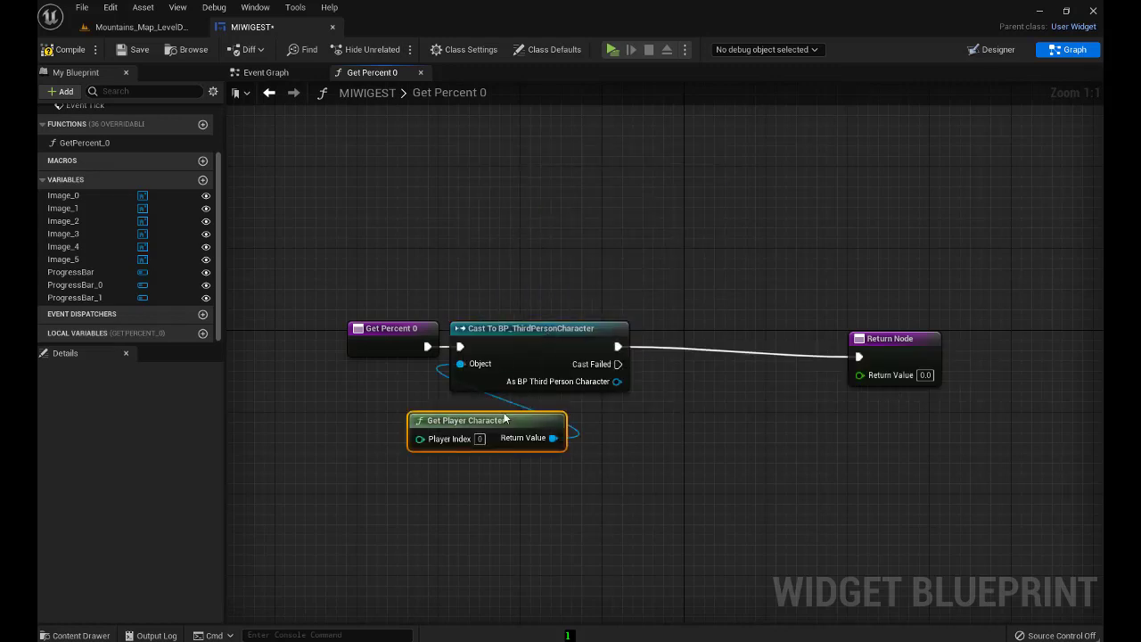
Return the character's Sed value from GetPercent_0 and go back to the Designer
{"action": "right_click_drag", "start_coordinate": [621, 422], "coordinate": [522, 392]}
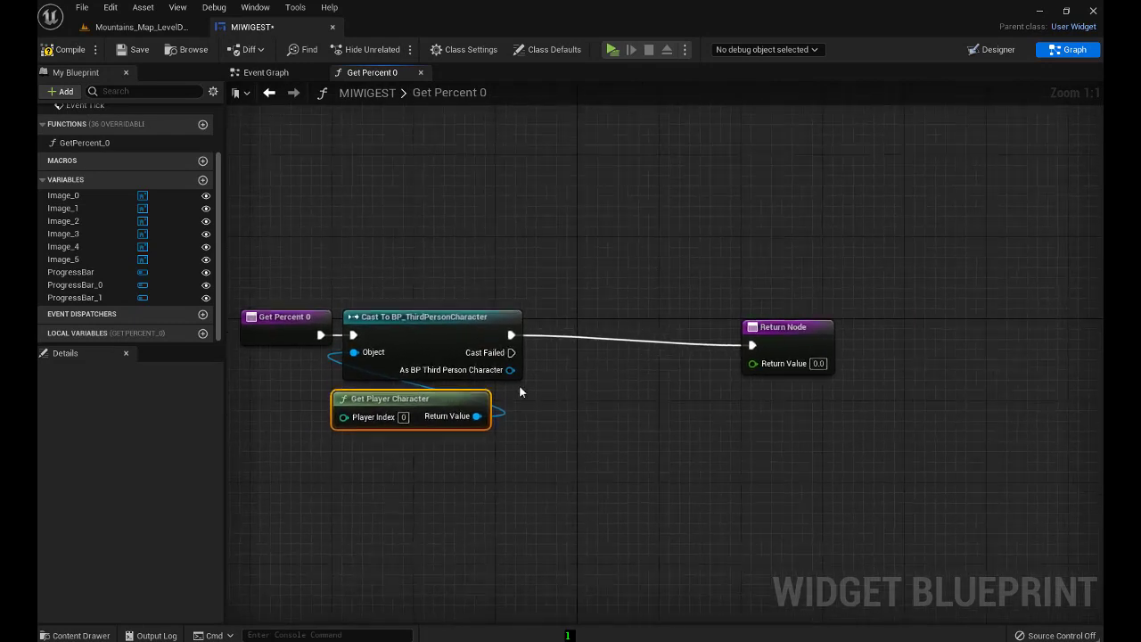
{"action": "left_click_drag", "start_coordinate": [510, 370], "coordinate": [527, 395]}
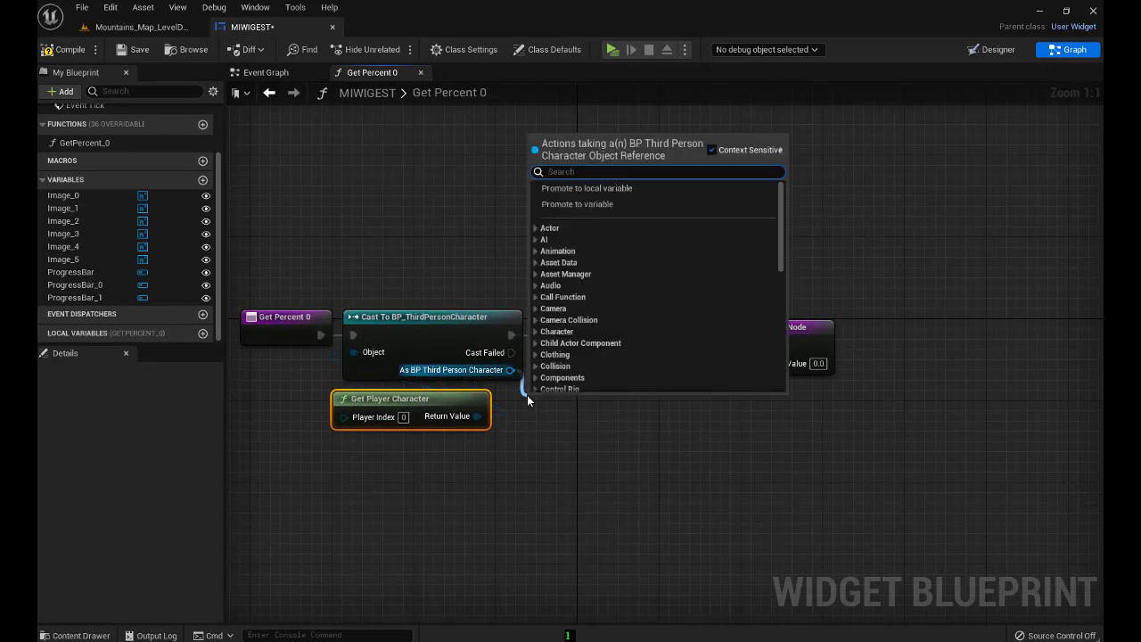
{"action": "type", "text": "sed"}
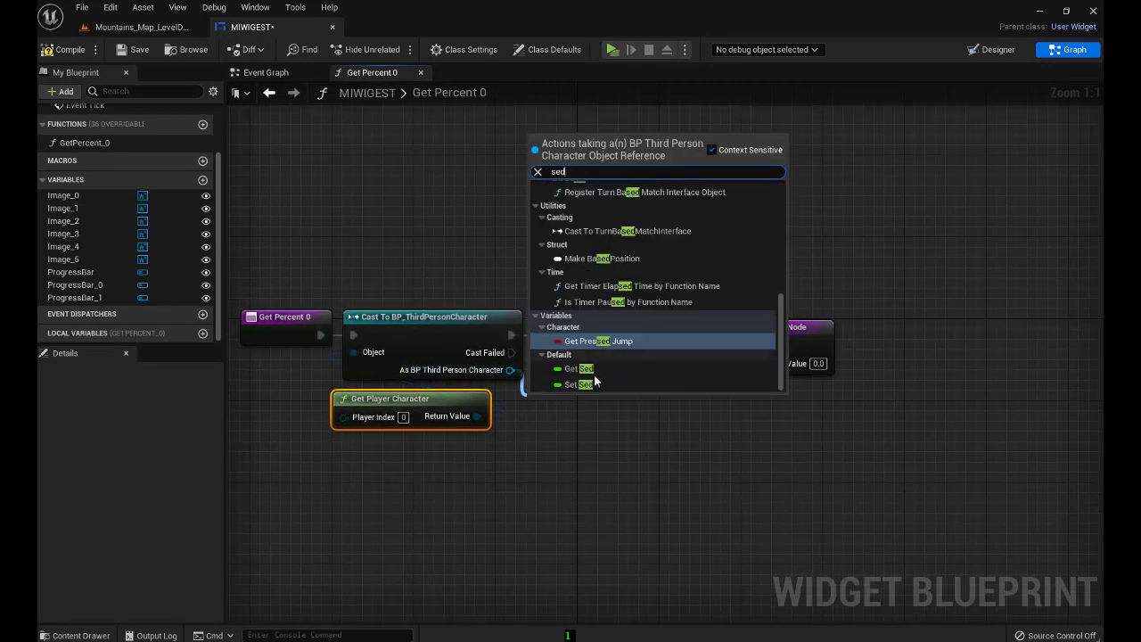
{"action": "left_click", "coordinate": [582, 368]}
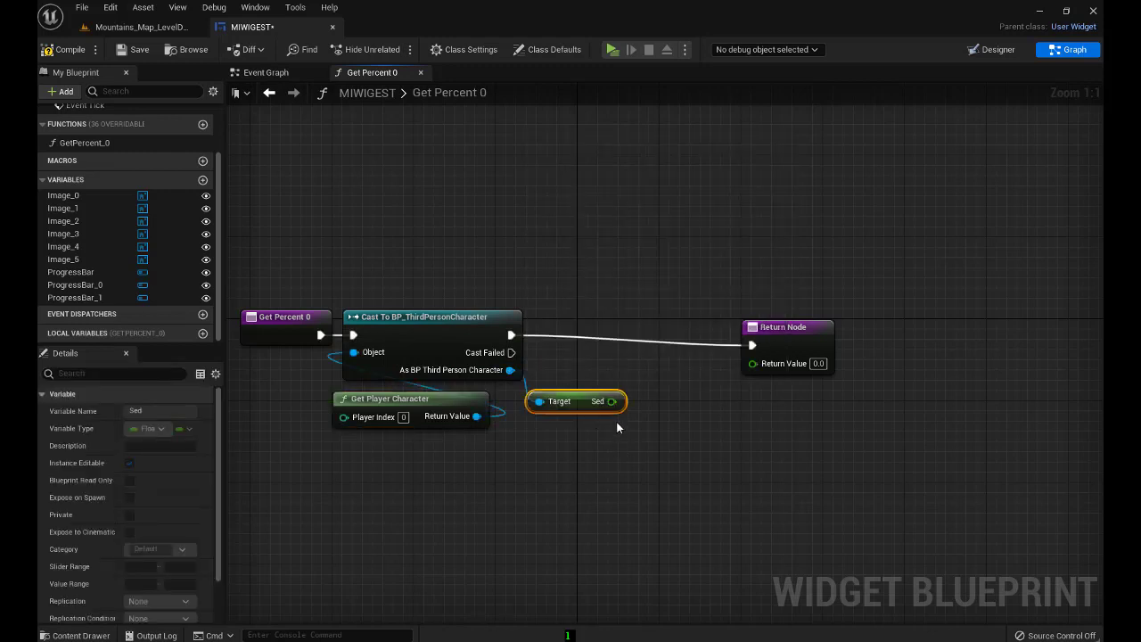
{"action": "left_click_drag", "start_coordinate": [611, 401], "coordinate": [756, 365]}
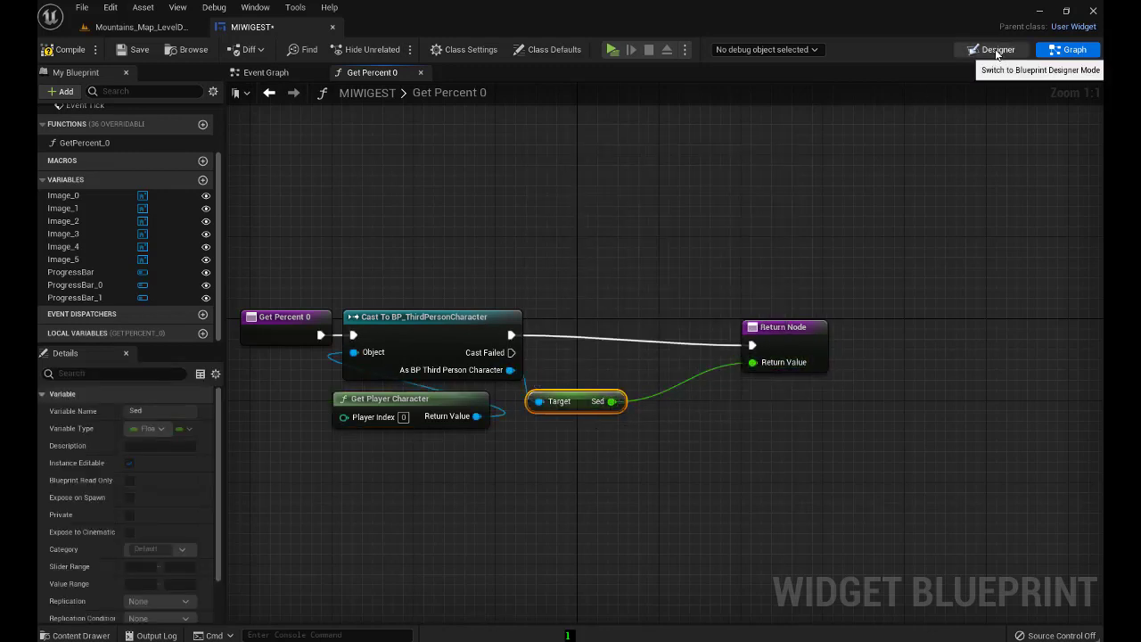
{"action": "left_click", "coordinate": [995, 49]}
Create a new GetPercent_1 binding for the middle progress bar's percent
{"action": "right_click_drag", "start_coordinate": [586, 397], "coordinate": [597, 309]}
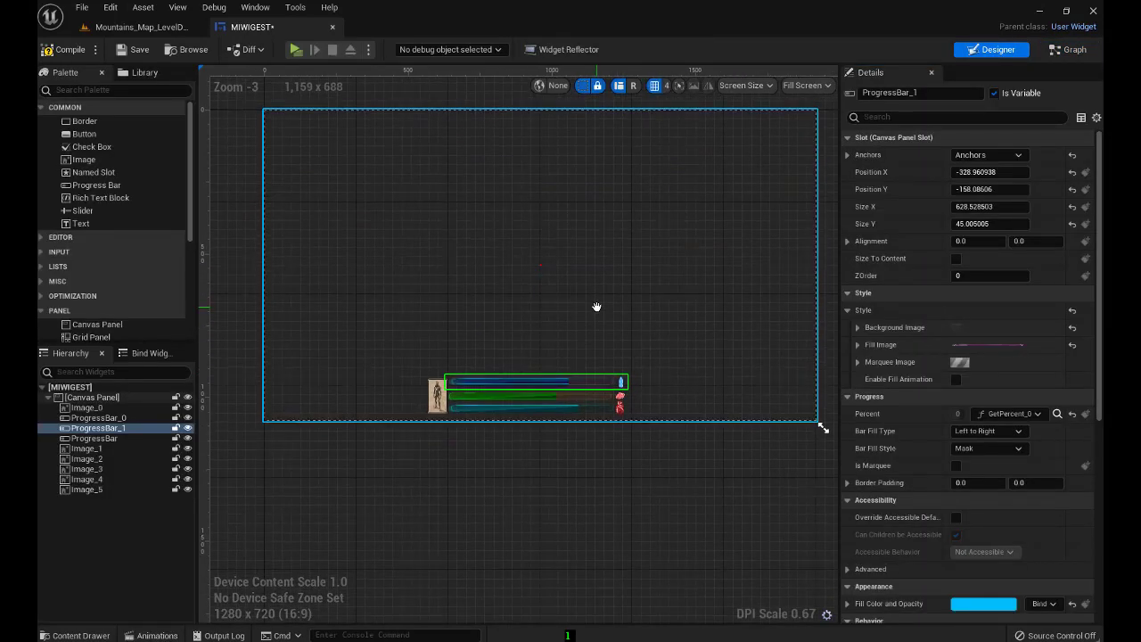
{"action": "scroll", "coordinate": [550, 386], "scroll_direction": "up", "scroll_amount": 2}
{"action": "scroll", "coordinate": [624, 392], "scroll_direction": "up", "scroll_amount": 2}
{"action": "left_click", "coordinate": [508, 397]}
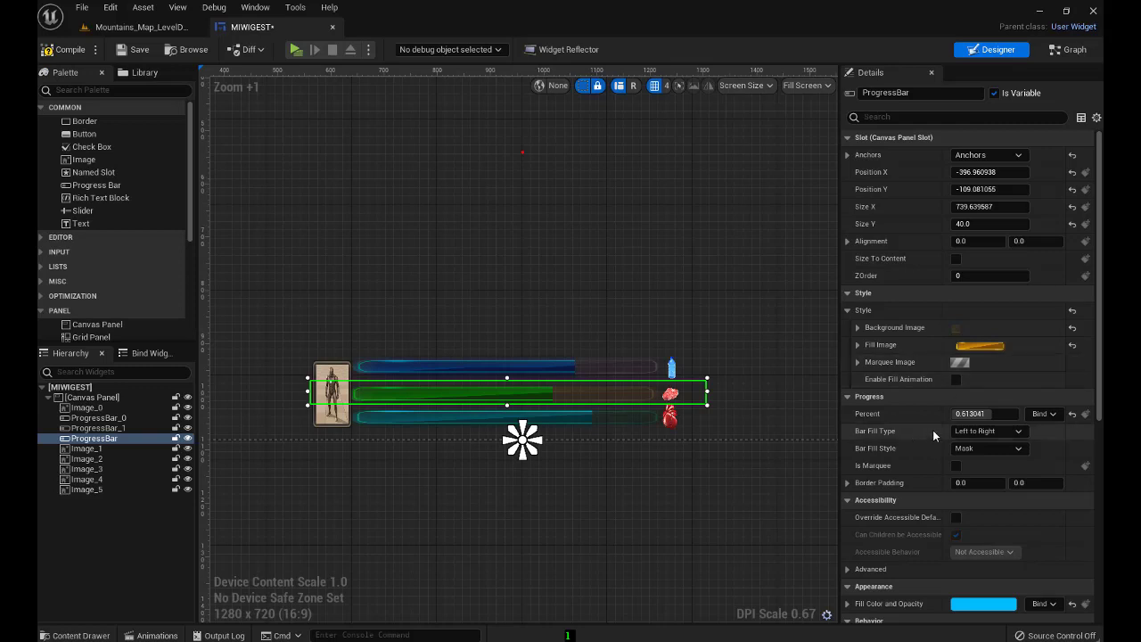
{"action": "left_click", "coordinate": [1043, 414]}
{"action": "left_click", "coordinate": [1054, 450]}
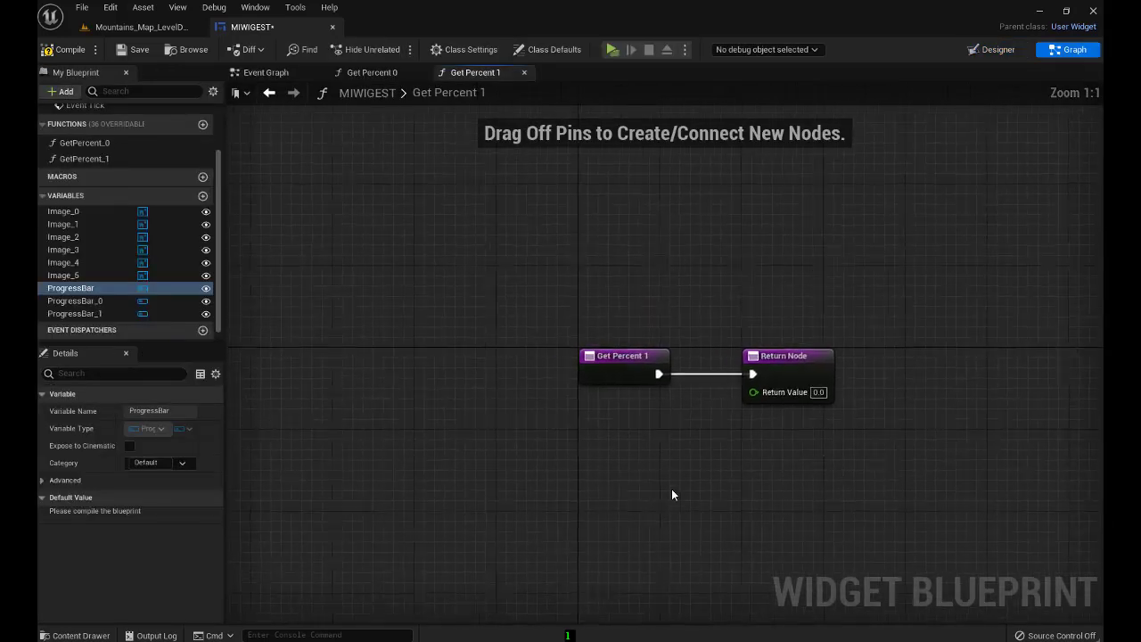
{"action": "left_click", "coordinate": [517, 371]}
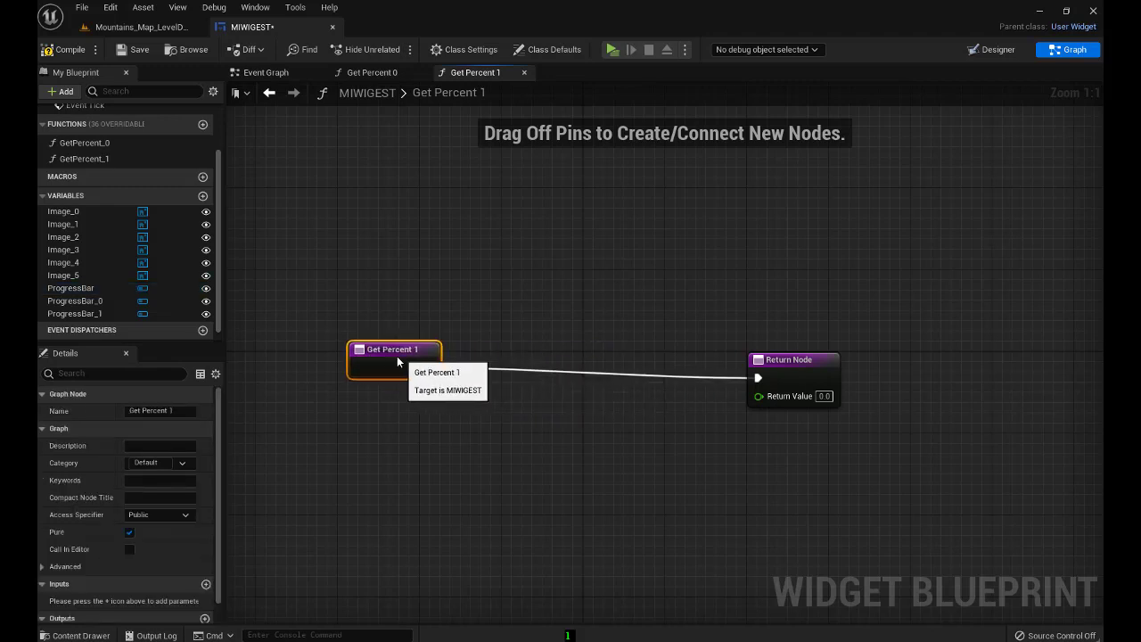
{"action": "left_click_drag", "start_coordinate": [516, 371], "coordinate": [371, 350]}
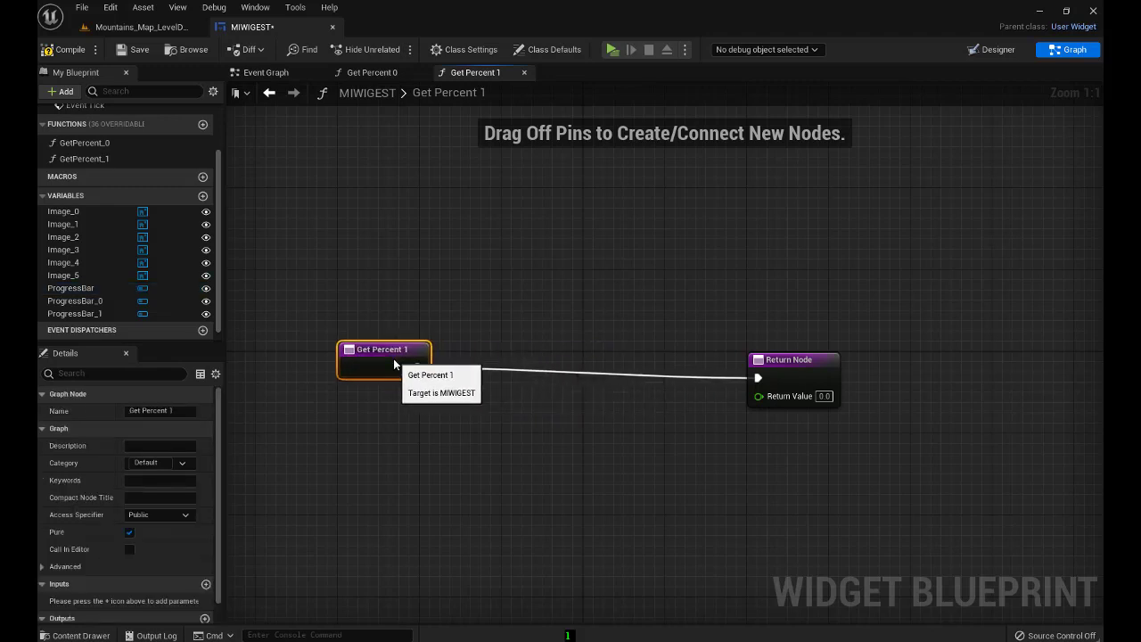
Reuse the cast and Get Player Character nodes from GetPercent_0 in GetPercent_1, wired to the entry
{"action": "left_click", "coordinate": [372, 72]}
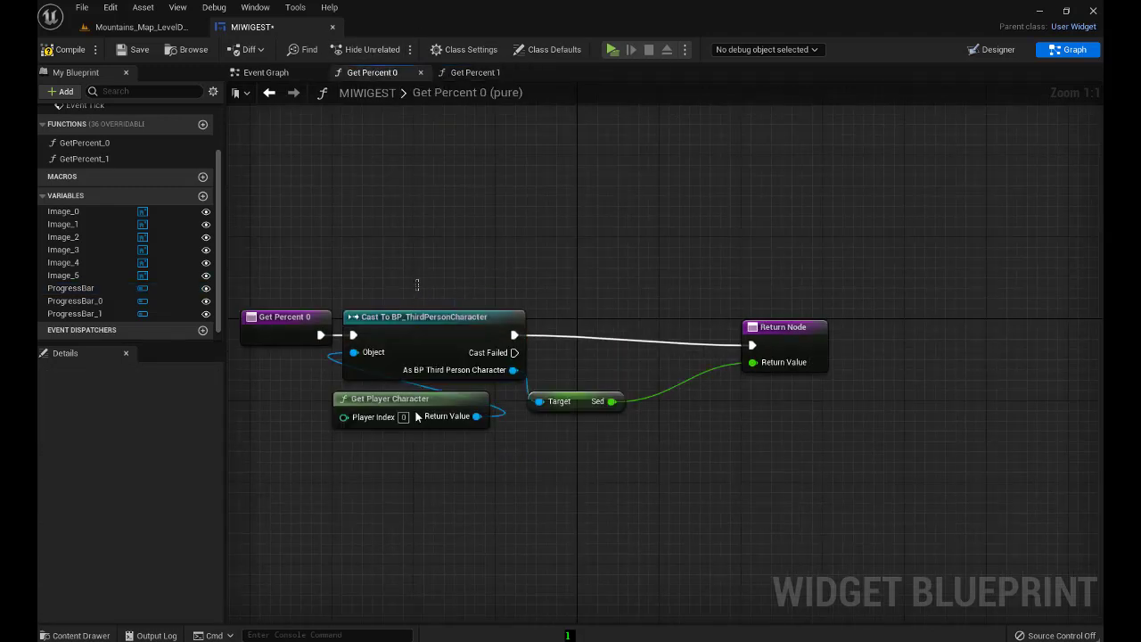
{"action": "left_click_drag", "start_coordinate": [417, 284], "coordinate": [421, 465]}
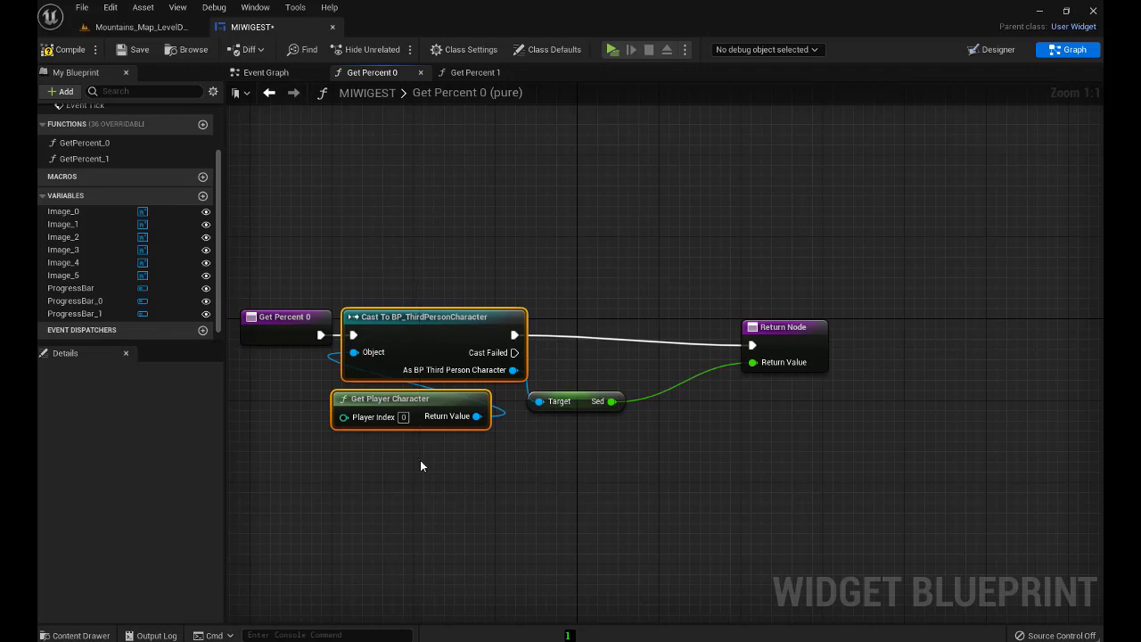
{"action": "left_click", "coordinate": [481, 72]}
{"action": "left_click", "coordinate": [467, 395]}
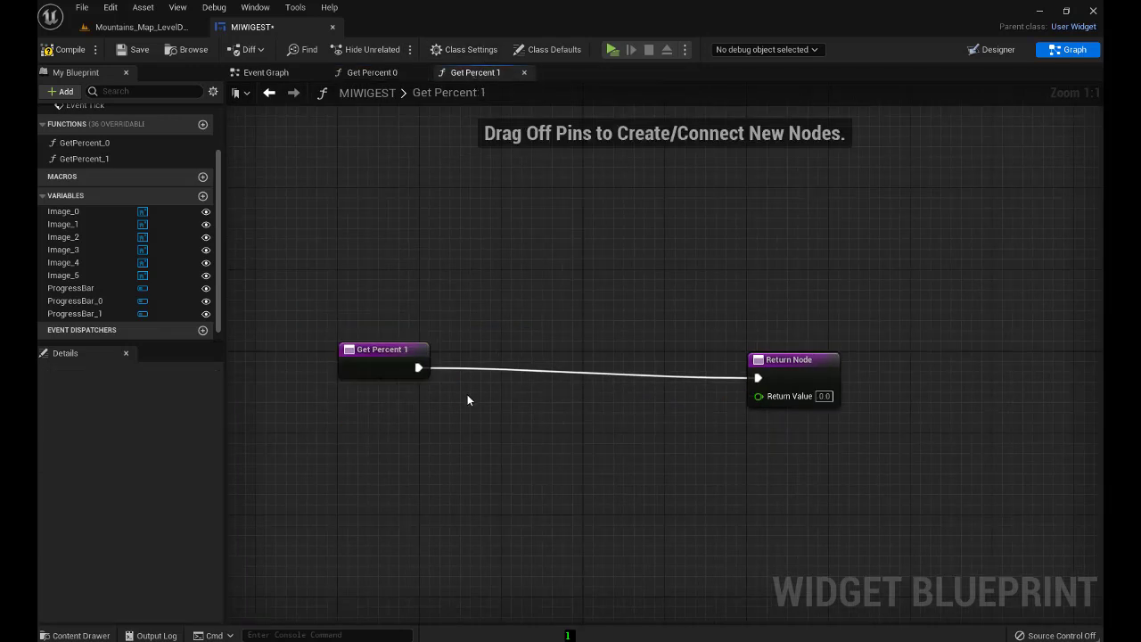
{"action": "key", "text": "ctrl+v"}
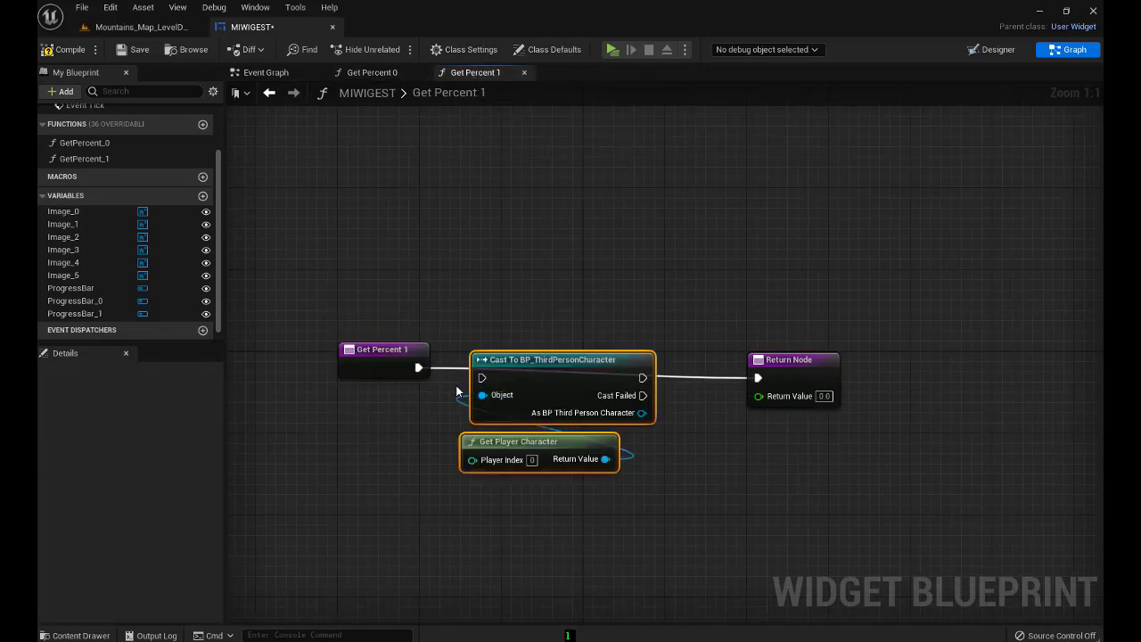
{"action": "left_click_drag", "start_coordinate": [418, 367], "coordinate": [482, 377]}
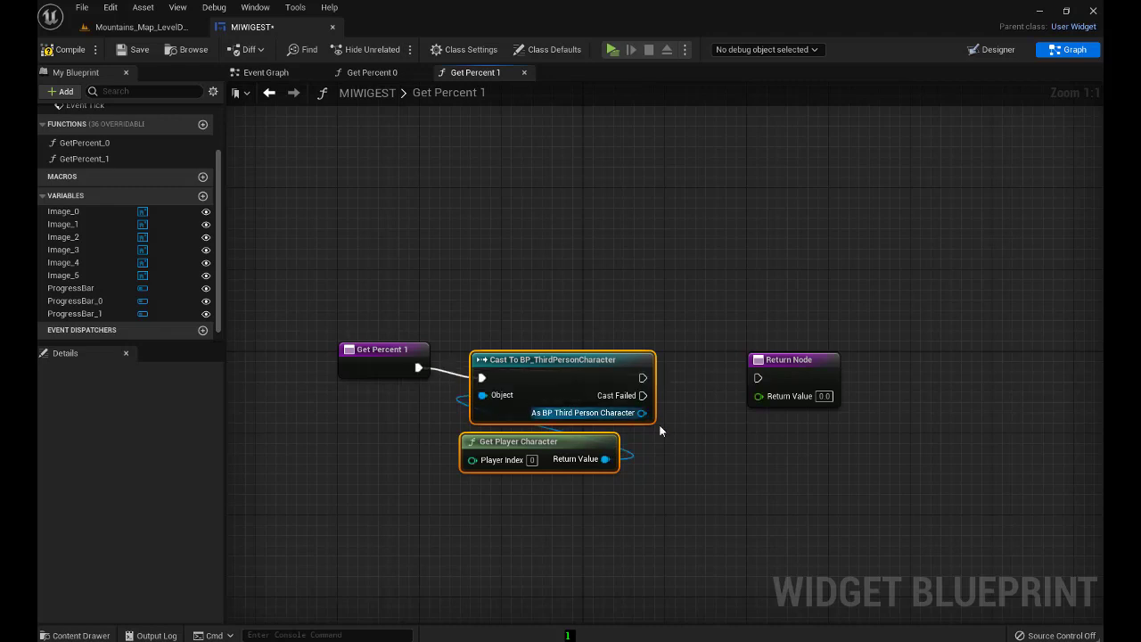
Return the character's Hambre value from GetPercent_1
{"action": "left_click_drag", "start_coordinate": [642, 413], "coordinate": [656, 437]}
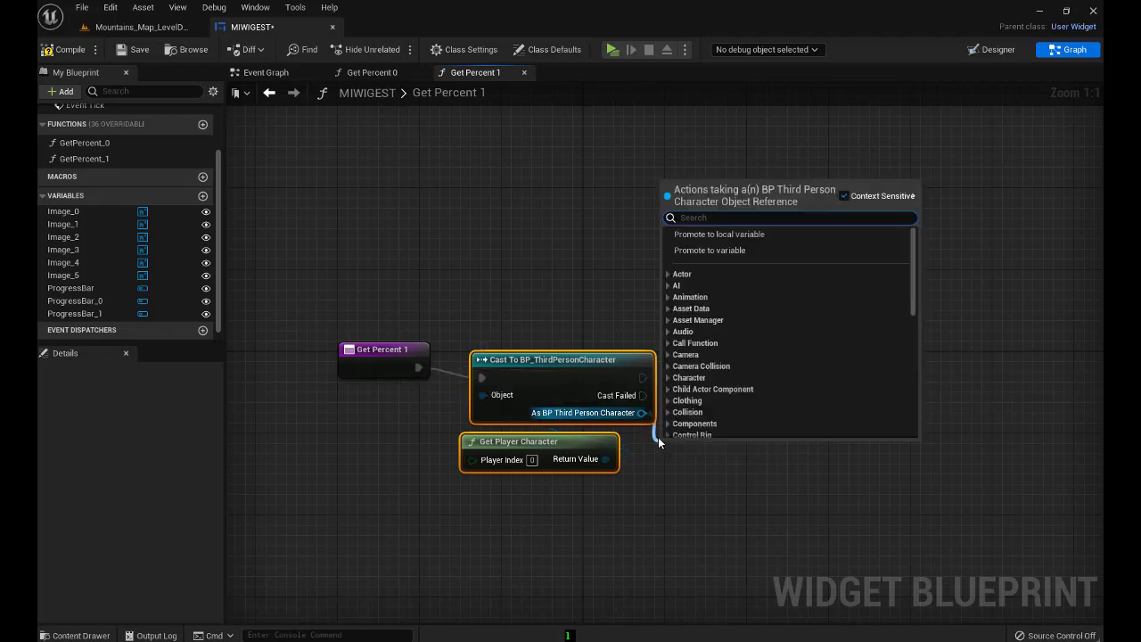
{"action": "left_click", "coordinate": [991, 52]}
{"action": "left_click", "coordinate": [991, 52]}
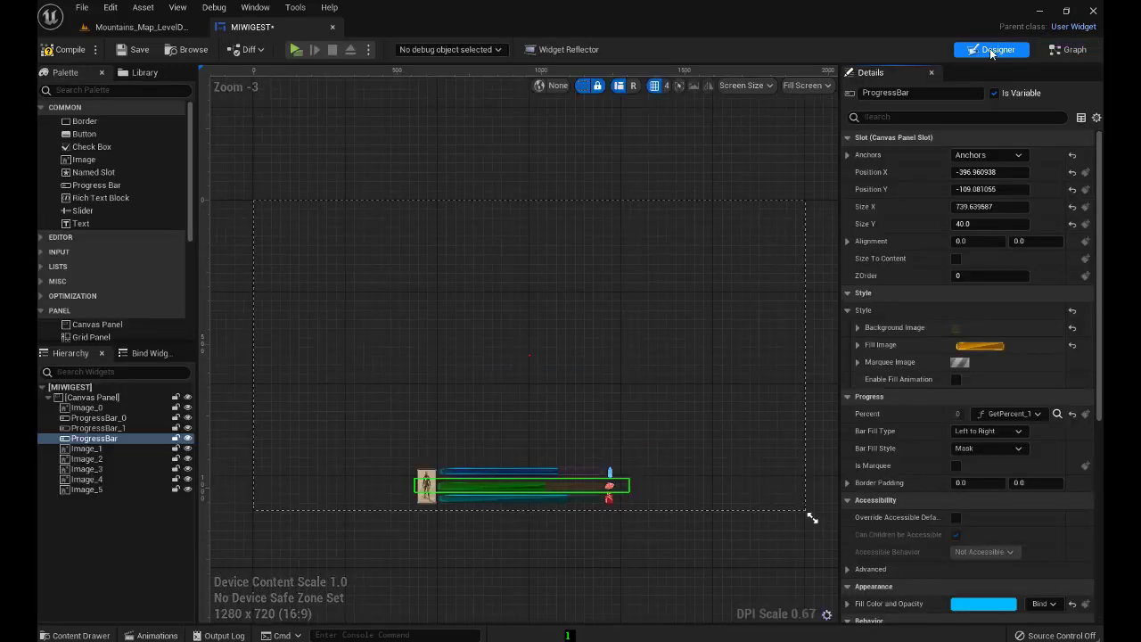
{"action": "left_click", "coordinate": [1068, 50]}
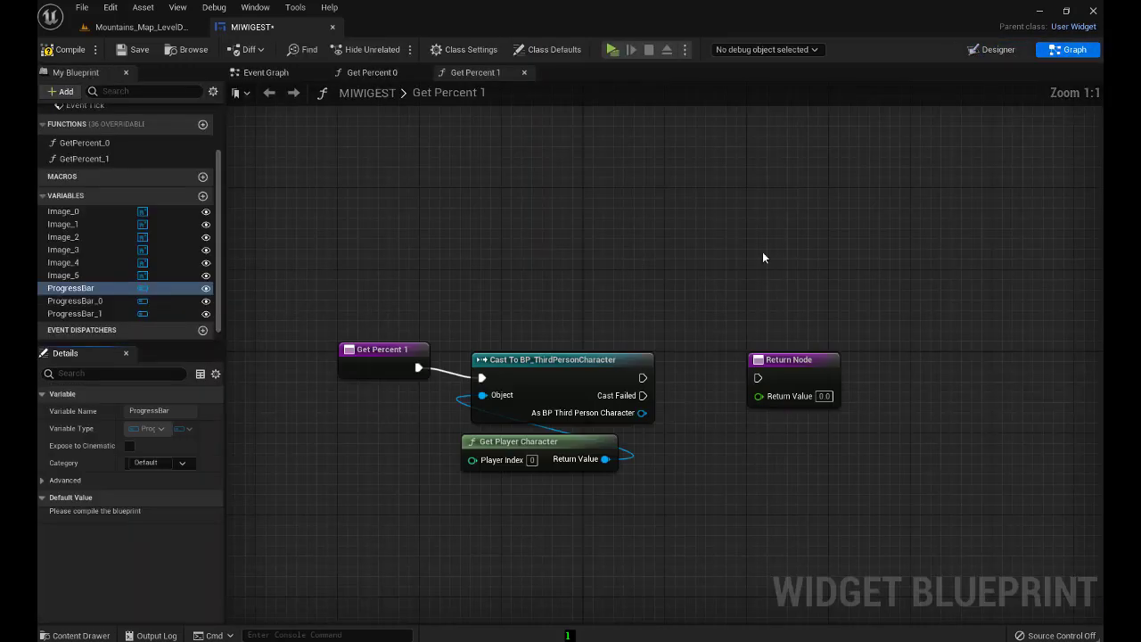
{"action": "left_click_drag", "start_coordinate": [642, 412], "coordinate": [658, 432]}
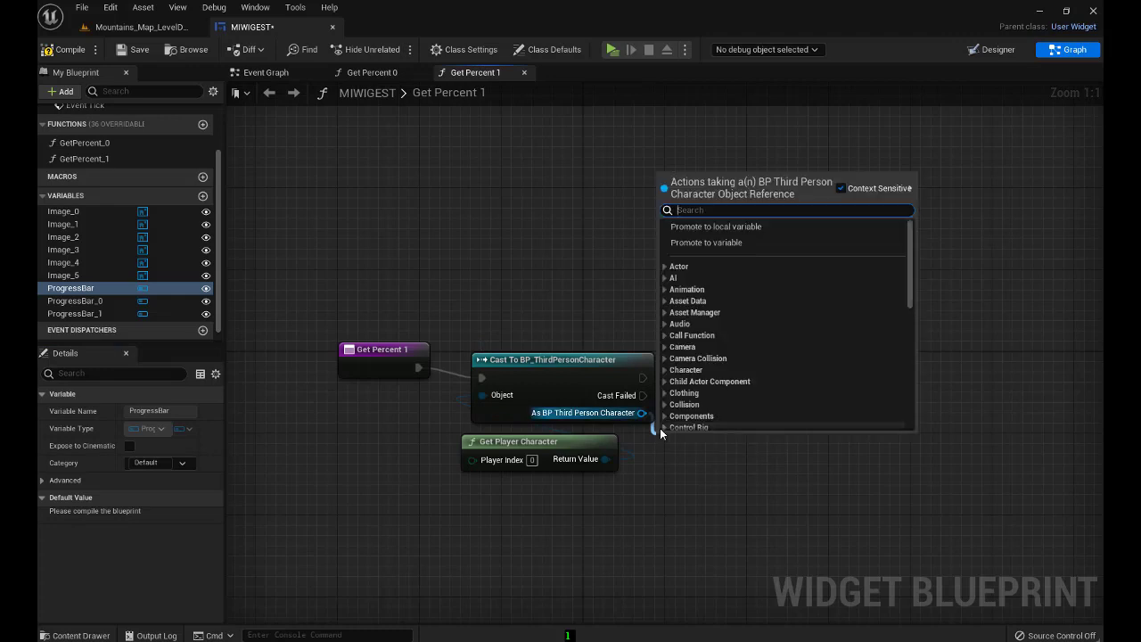
{"action": "type", "text": "hamb"}
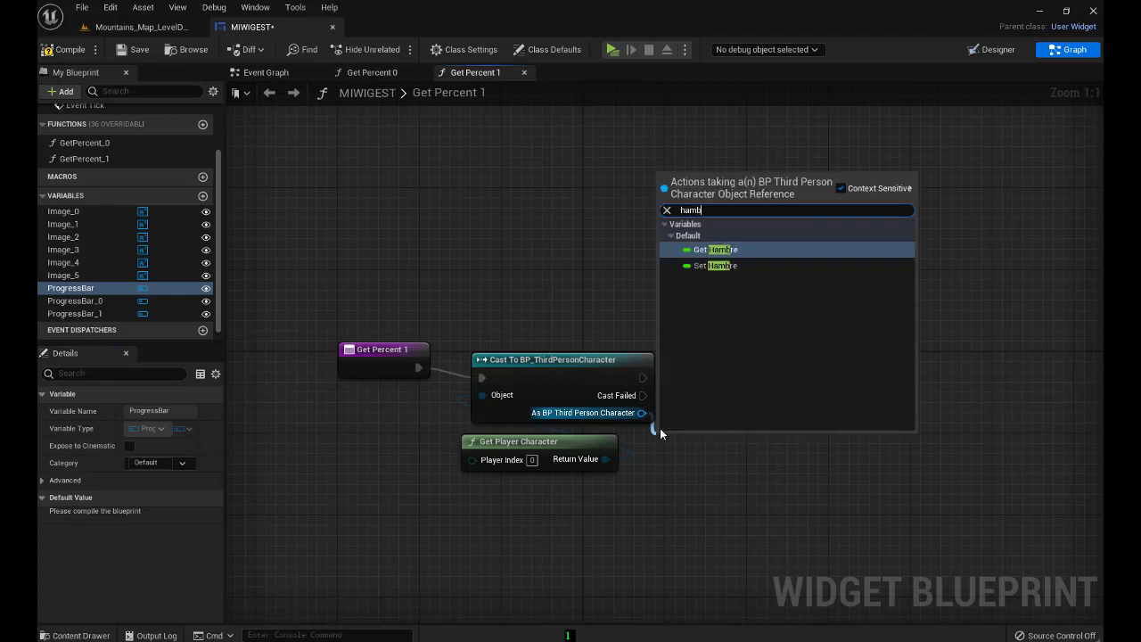
{"action": "left_click", "coordinate": [736, 251]}
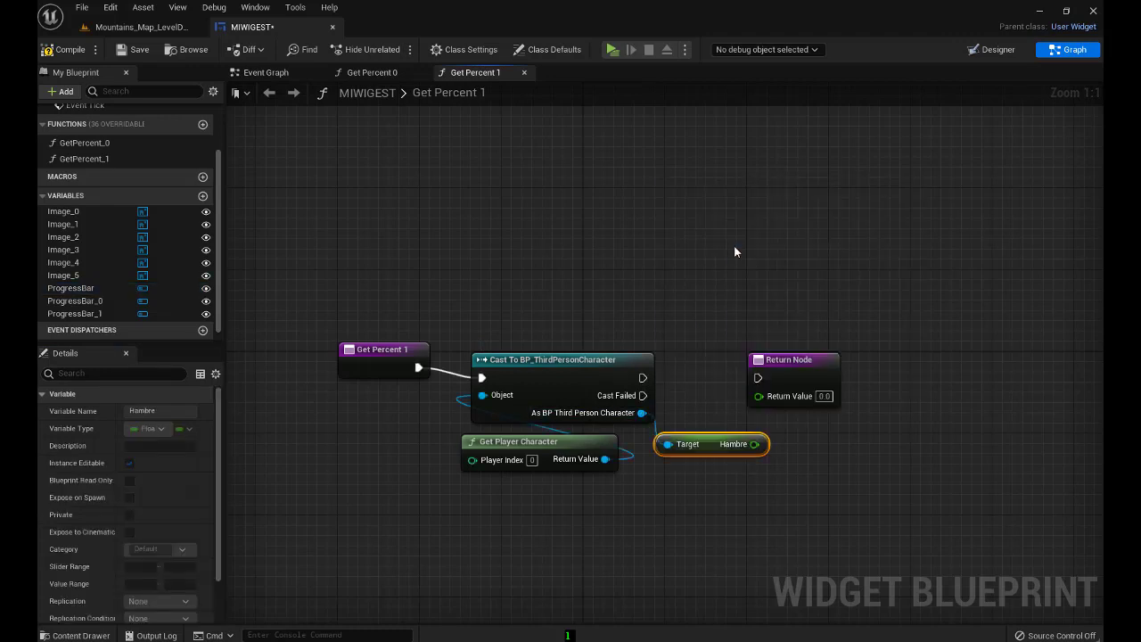
{"action": "mouse_move", "coordinate": [602, 410]}
{"action": "left_mouse_down"}
{"action": "mouse_move", "coordinate": [605, 362]}
{"action": "mouse_move", "coordinate": [490, 344]}
{"action": "left_mouse_up"}
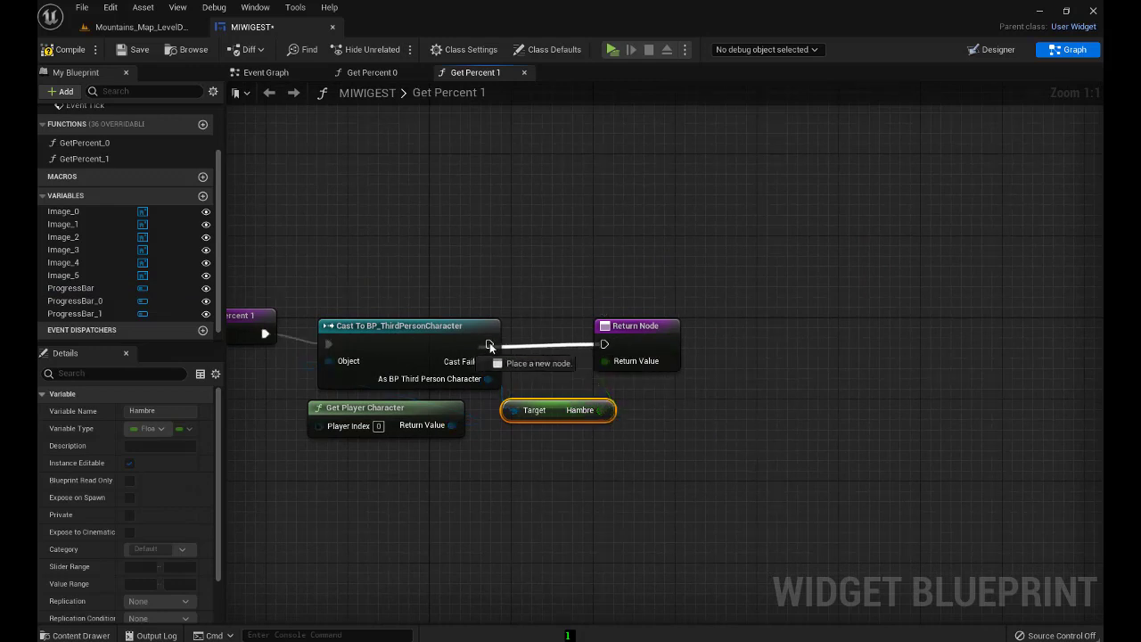
Return to the Designer and select the bottom progress bar
{"action": "left_click", "coordinate": [989, 49]}
{"action": "right_click_drag", "start_coordinate": [598, 374], "coordinate": [601, 238]}
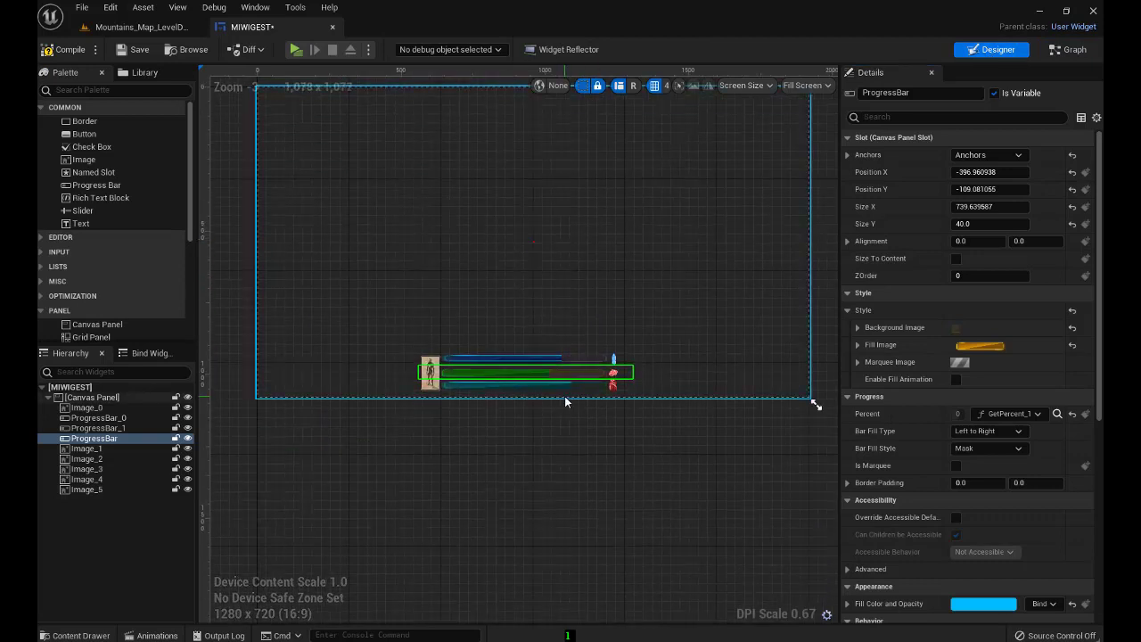
{"action": "scroll", "coordinate": [565, 396], "scroll_direction": "up", "scroll_amount": 4}
{"action": "left_click", "coordinate": [532, 371]}
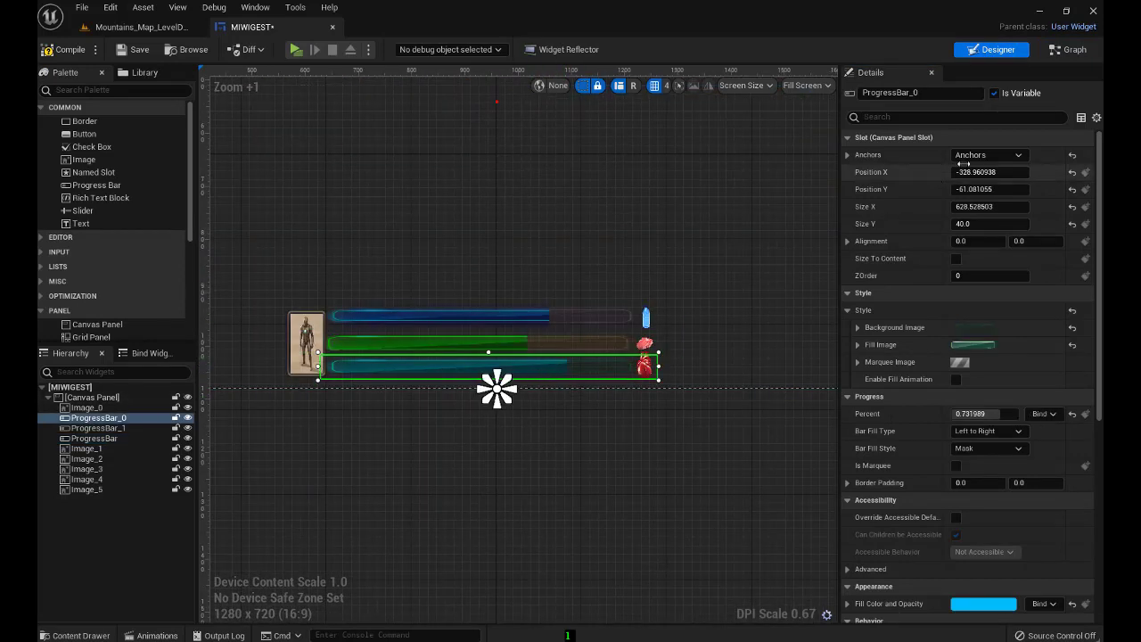
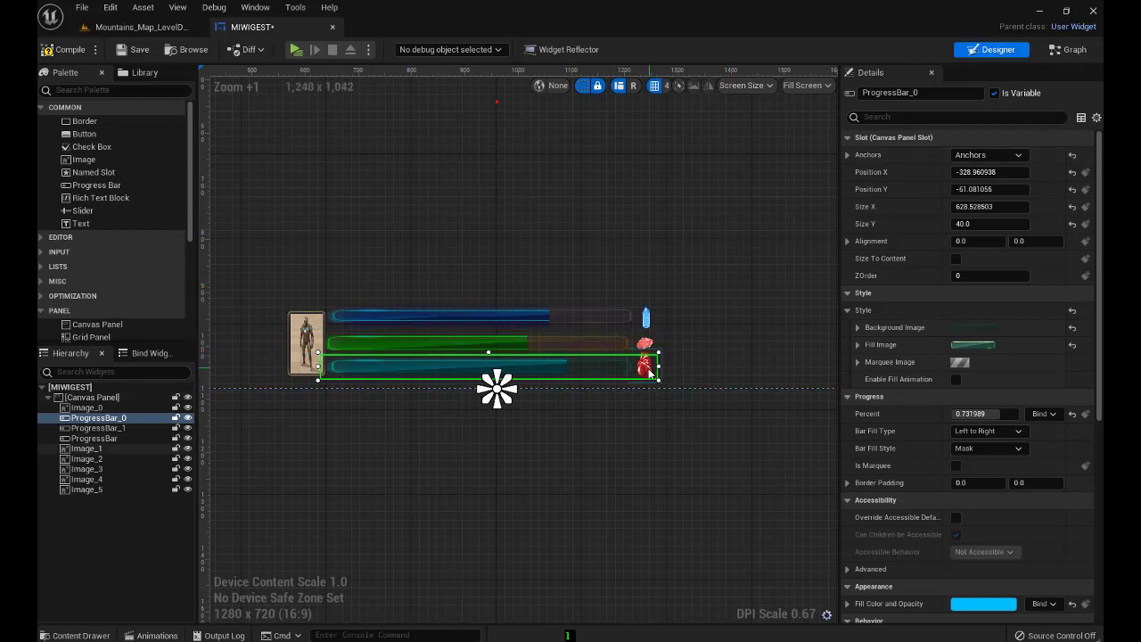
Bind ProgressBar_0's Percent to a new Get Percent 2 function and tidy its entry node
{"action": "left_click", "coordinate": [1054, 415]}
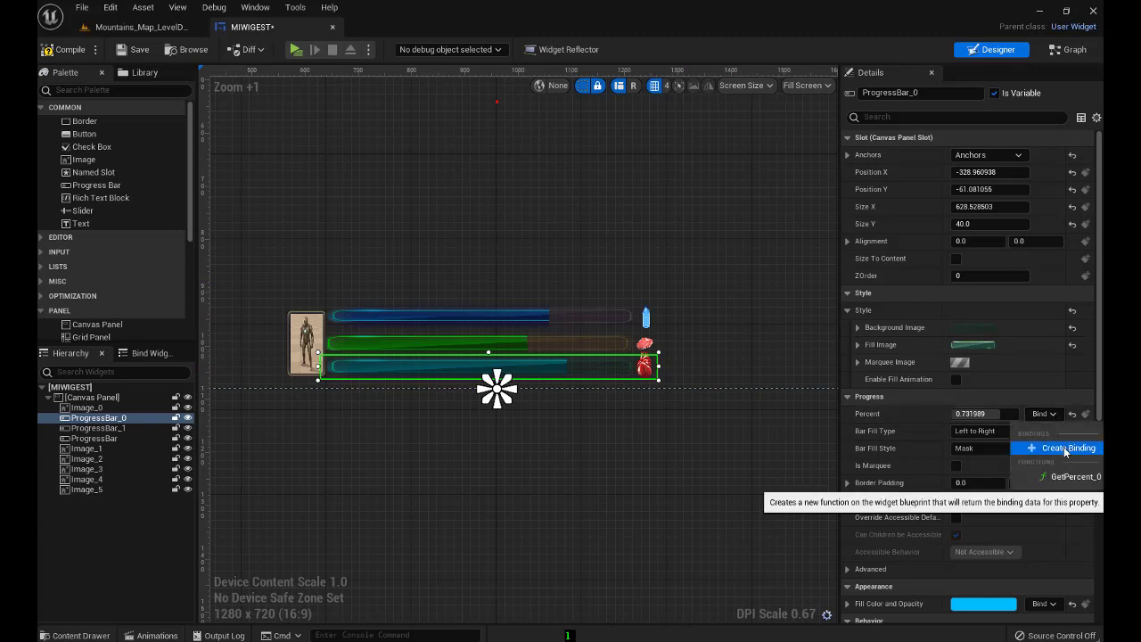
{"action": "left_click", "coordinate": [1066, 448]}
{"action": "mouse_move", "coordinate": [868, 314]}
{"action": "right_mouse_down"}
{"action": "mouse_move", "coordinate": [730, 320]}
{"action": "mouse_move", "coordinate": [789, 279]}
{"action": "right_mouse_up"}
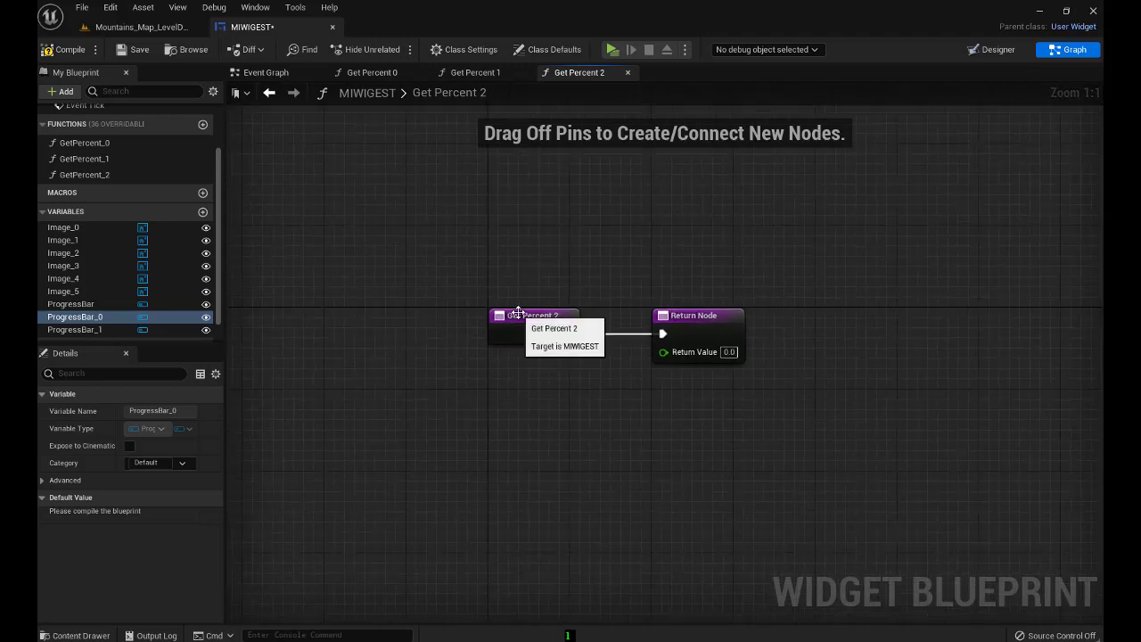
{"action": "left_click_drag", "start_coordinate": [522, 313], "coordinate": [317, 323]}
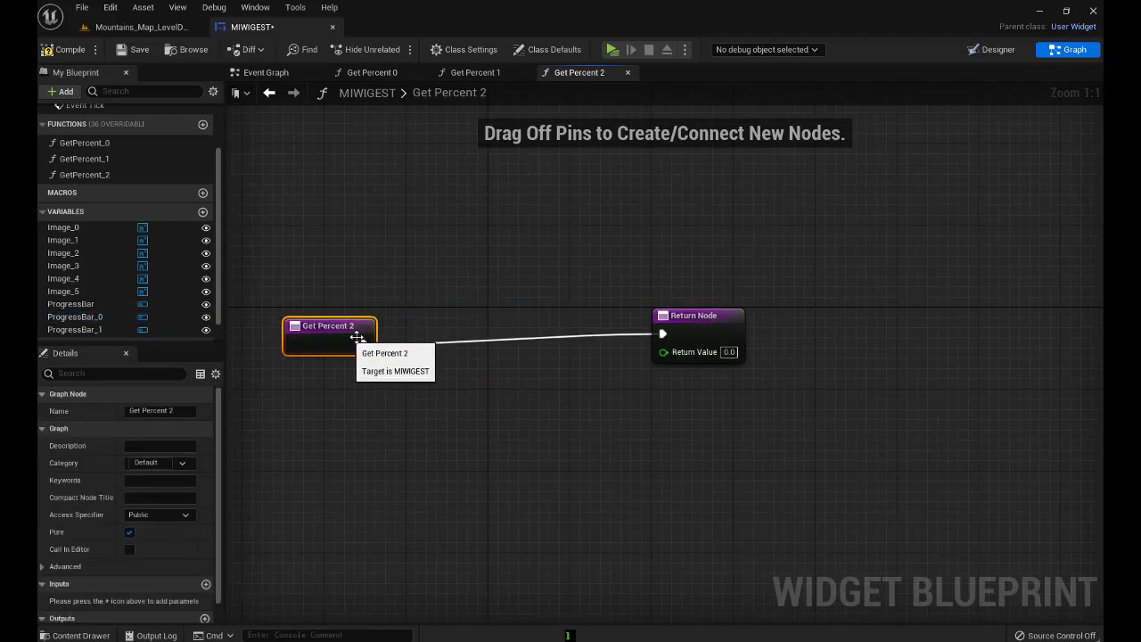
{"action": "left_click", "coordinate": [446, 405]}
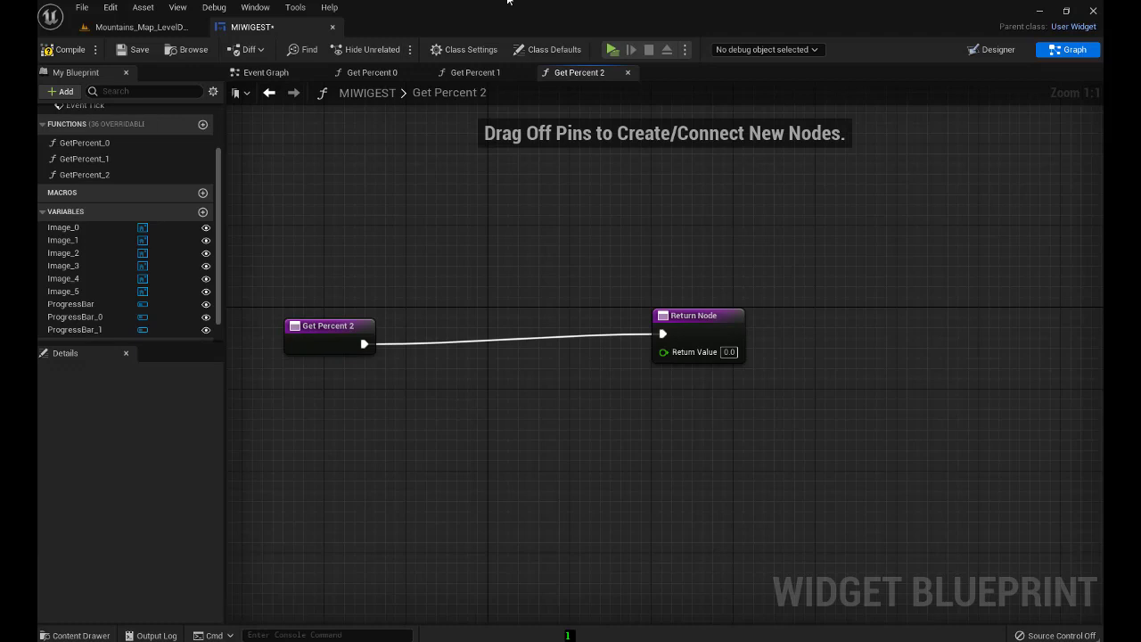
Copy the Cast and Get Player Character nodes from the Get Percent 1 graph
{"action": "left_click", "coordinate": [475, 72]}
{"action": "left_click_drag", "start_coordinate": [432, 298], "coordinate": [413, 433]}
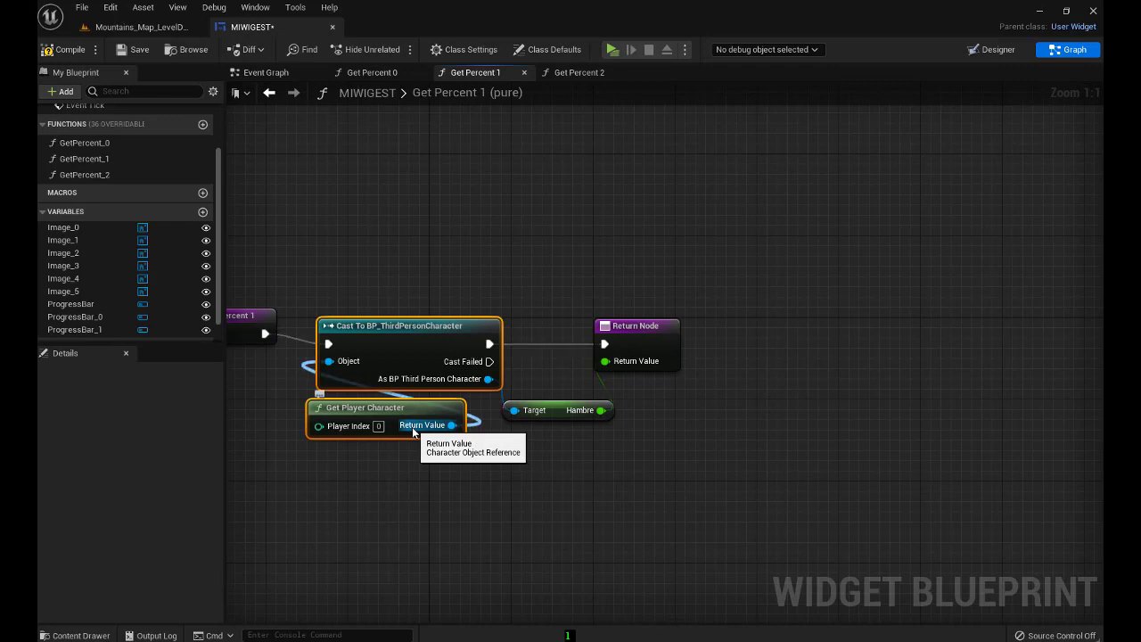
{"action": "left_click", "coordinate": [579, 72]}
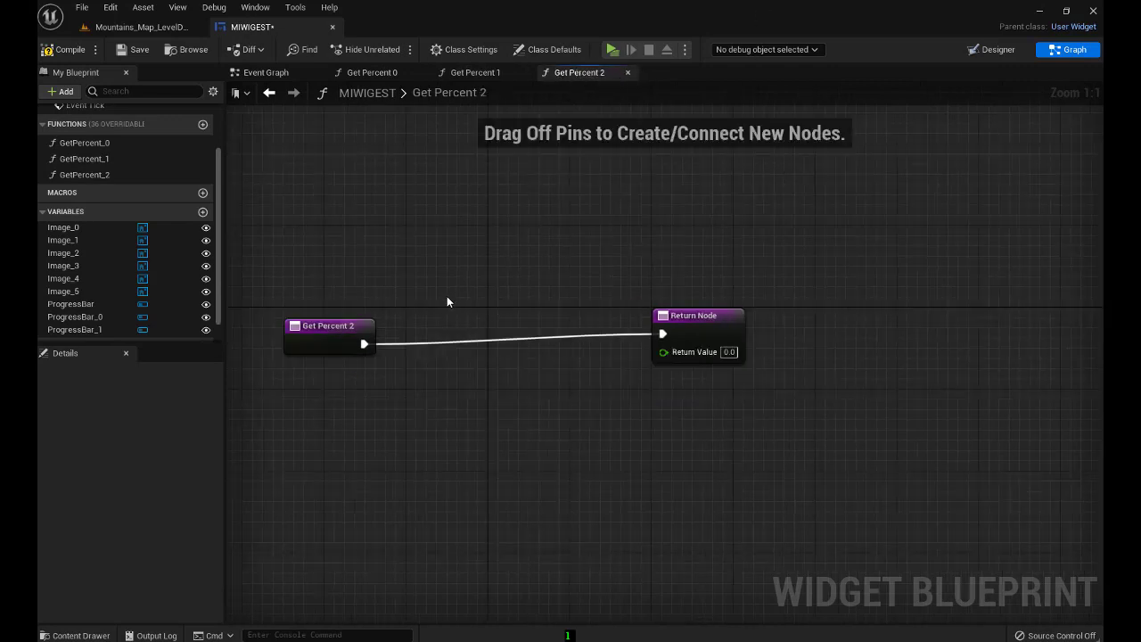
Paste the cast nodes into Get Percent 2 and wire execution through the cast to Return Node
{"action": "key", "text": "ctrl+v"}
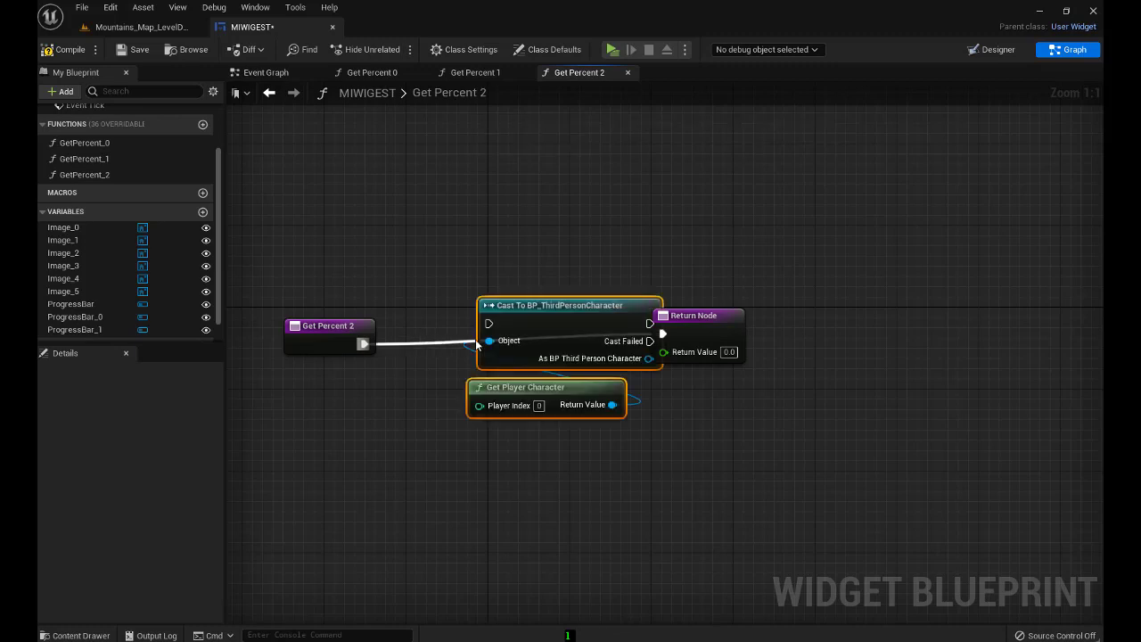
{"action": "left_click_drag", "start_coordinate": [542, 308], "coordinate": [450, 328]}
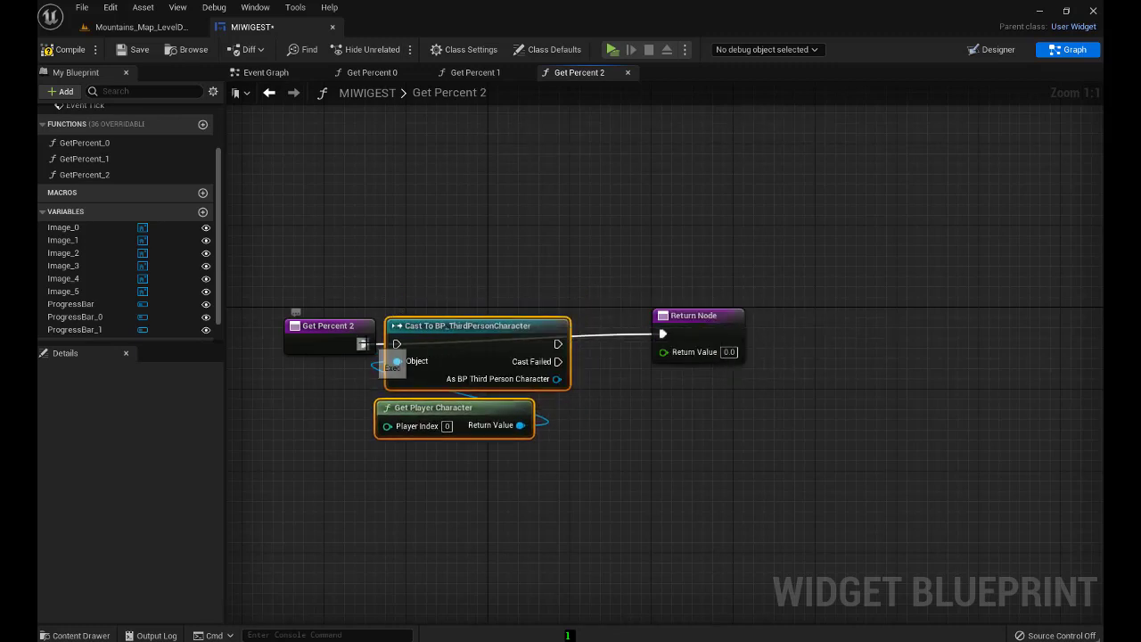
{"action": "left_click_drag", "start_coordinate": [363, 343], "coordinate": [398, 343]}
{"action": "right_click_drag", "start_coordinate": [624, 436], "coordinate": [689, 402]}
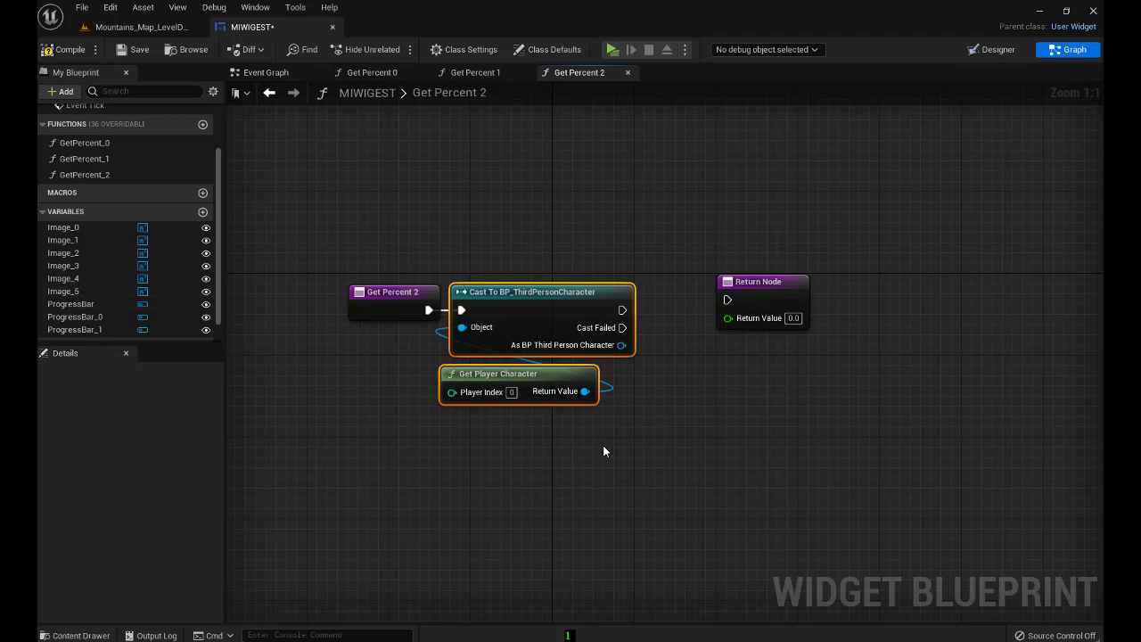
{"action": "right_click_drag", "start_coordinate": [603, 451], "coordinate": [423, 457]}
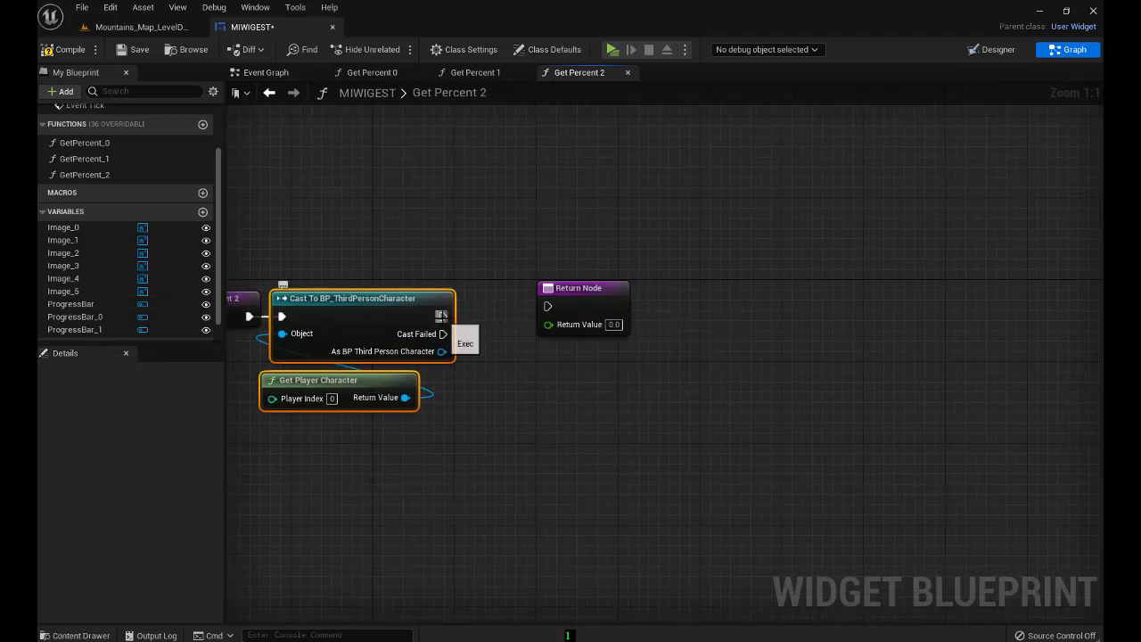
{"action": "left_click_drag", "start_coordinate": [443, 316], "coordinate": [586, 298]}
{"action": "mouse_move", "coordinate": [505, 379]}
{"action": "right_mouse_down"}
{"action": "mouse_move", "coordinate": [677, 366]}
{"action": "mouse_move", "coordinate": [680, 377]}
{"action": "right_mouse_up"}
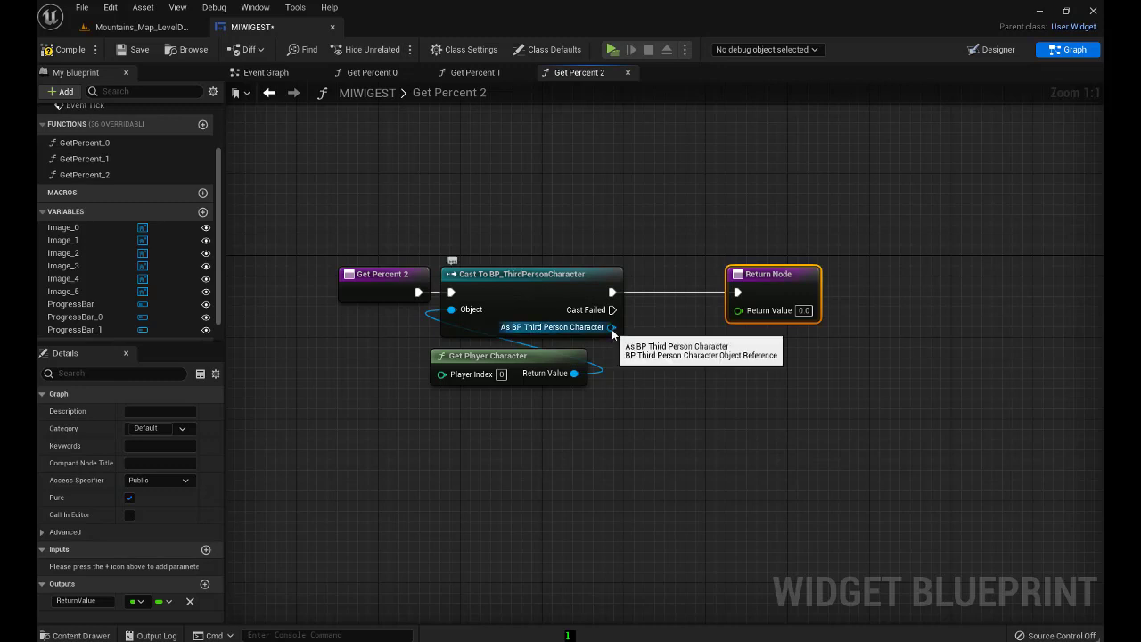
Return the cast character's Salud value through a Get Salud node into Return Value
{"action": "left_click_drag", "start_coordinate": [610, 327], "coordinate": [634, 369]}
{"action": "type", "text": "sal"}
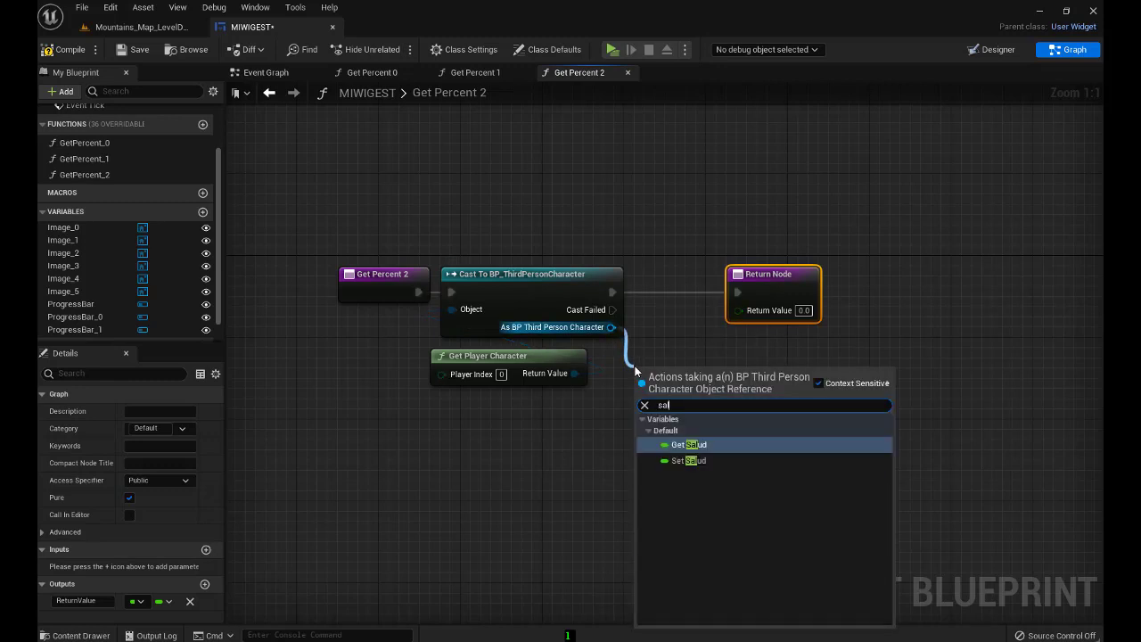
{"action": "left_click", "coordinate": [700, 441]}
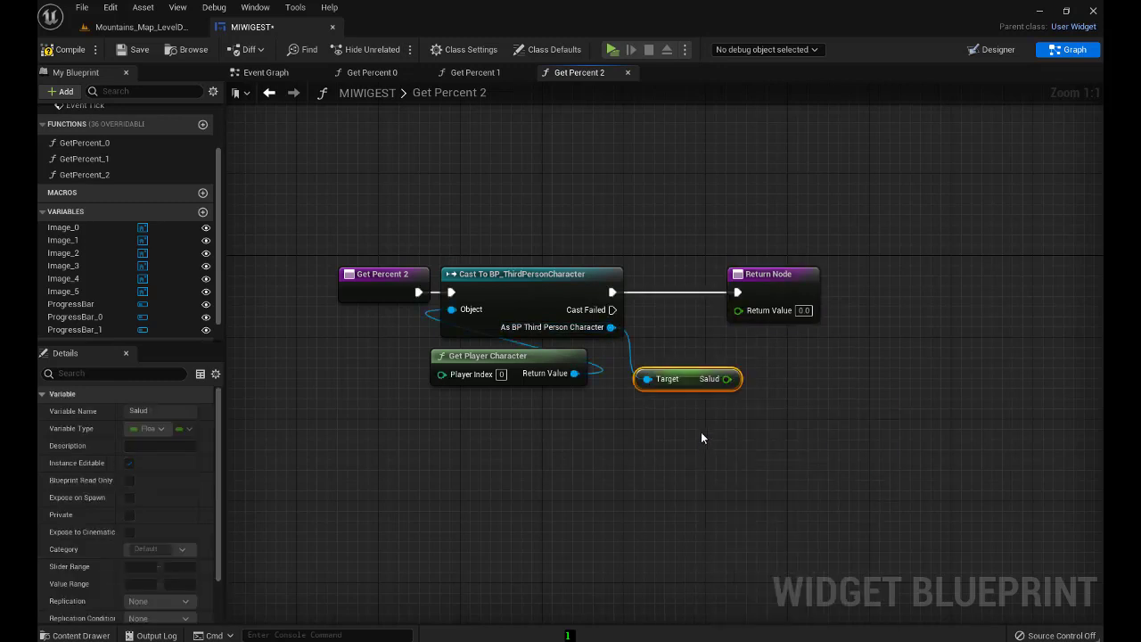
{"action": "left_click_drag", "start_coordinate": [727, 379], "coordinate": [739, 309]}
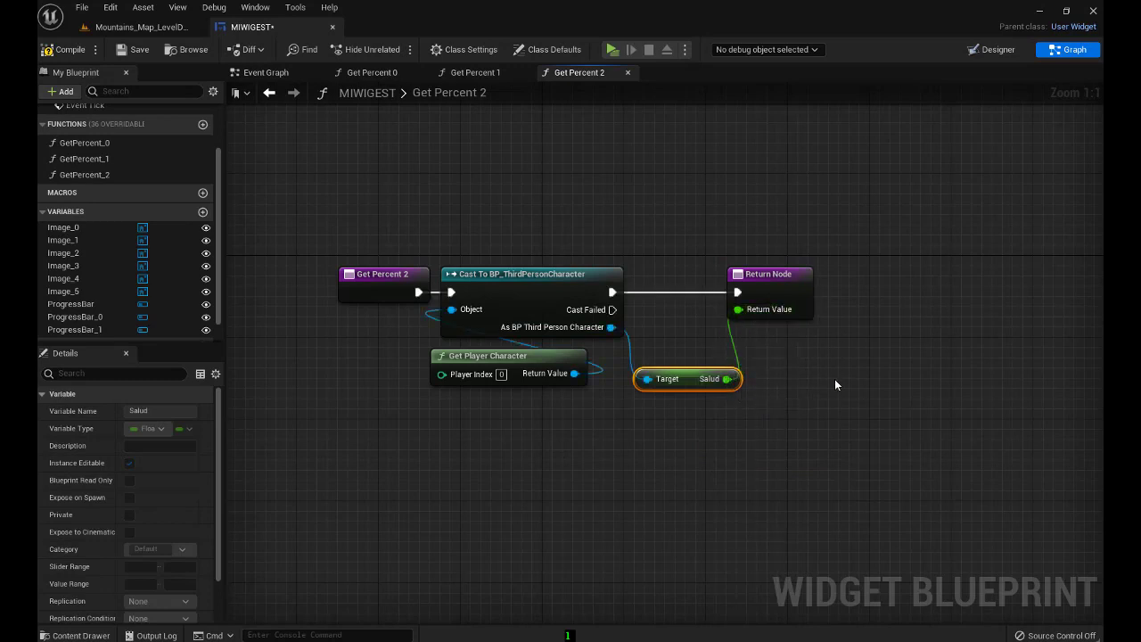
{"action": "left_click", "coordinate": [772, 387]}
{"action": "scroll", "coordinate": [772, 387], "scroll_direction": "down", "scroll_amount": 2}
{"action": "scroll", "coordinate": [657, 408], "scroll_direction": "down", "scroll_amount": 3}
{"action": "scroll", "coordinate": [733, 387], "scroll_direction": "up", "scroll_amount": 1}
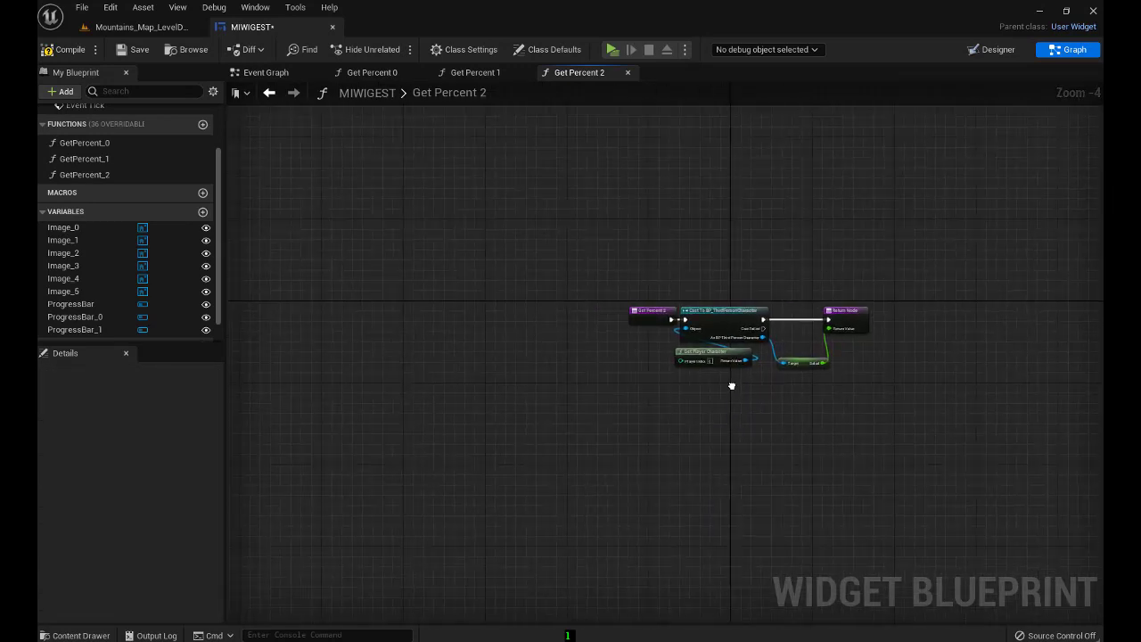
{"action": "left_click_drag", "start_coordinate": [653, 315], "coordinate": [636, 313]}
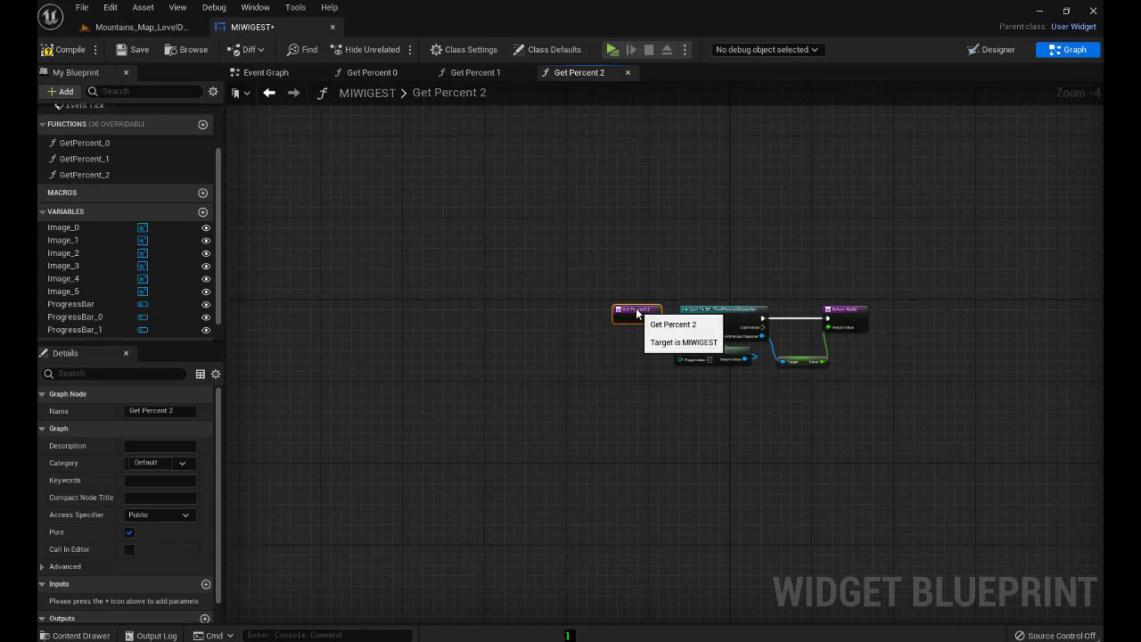
{"action": "right_click_drag", "start_coordinate": [502, 323], "coordinate": [631, 335]}
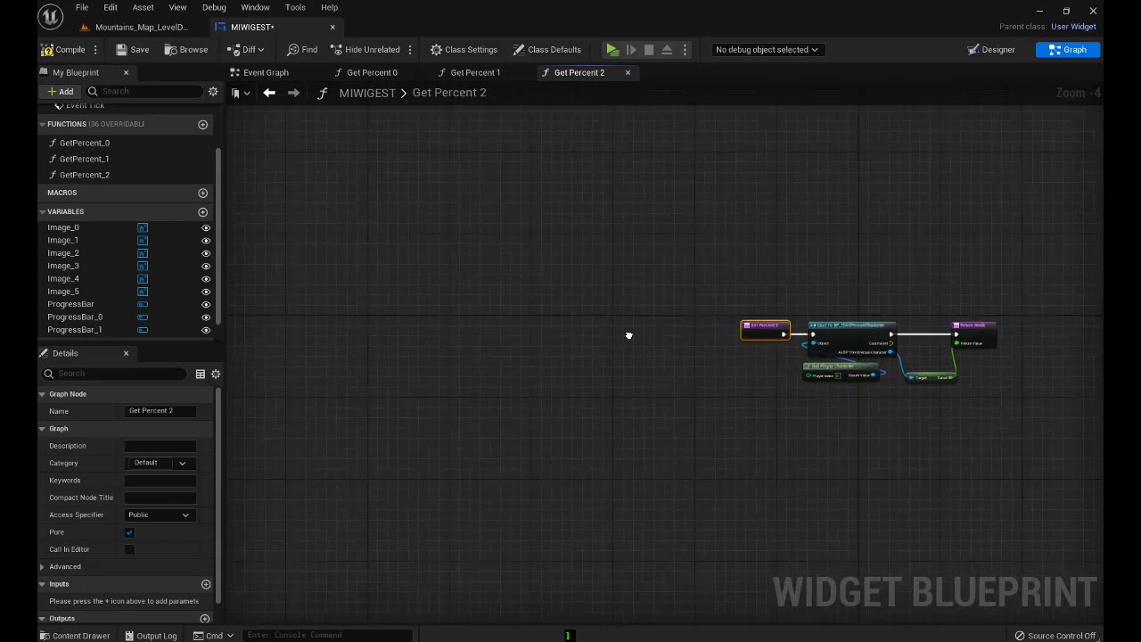
Add a Cast to BP_ThirdPersonCharacter after Event Construct in the Event Graph
{"action": "left_click", "coordinate": [264, 75]}
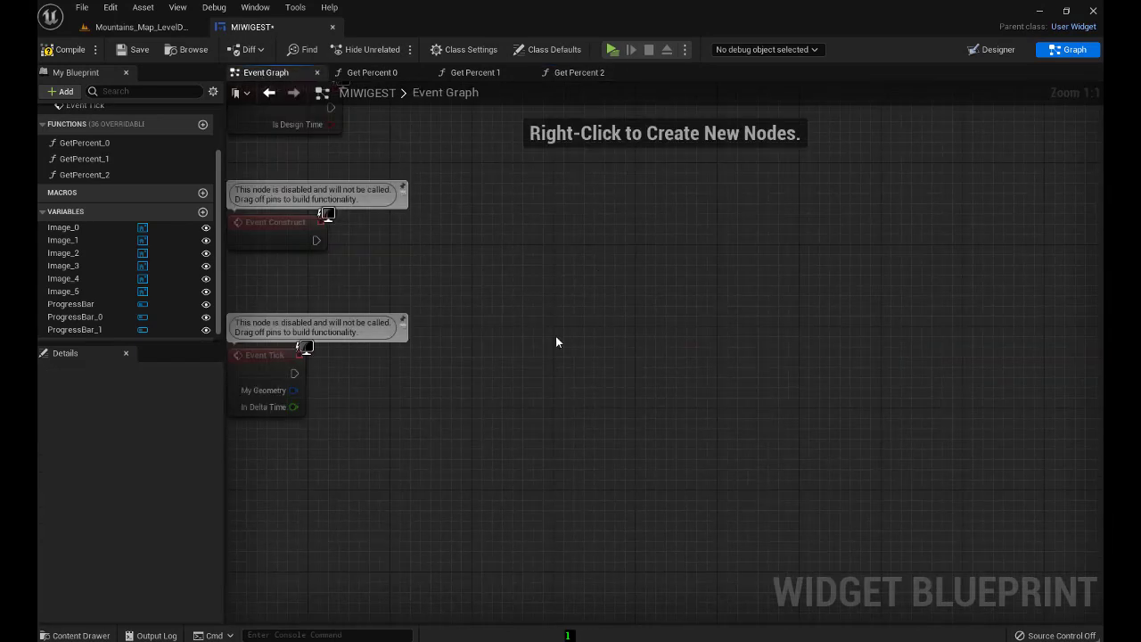
{"action": "mouse_move", "coordinate": [625, 427]}
{"action": "right_mouse_down"}
{"action": "mouse_move", "coordinate": [665, 513]}
{"action": "mouse_move", "coordinate": [648, 427]}
{"action": "right_mouse_up"}
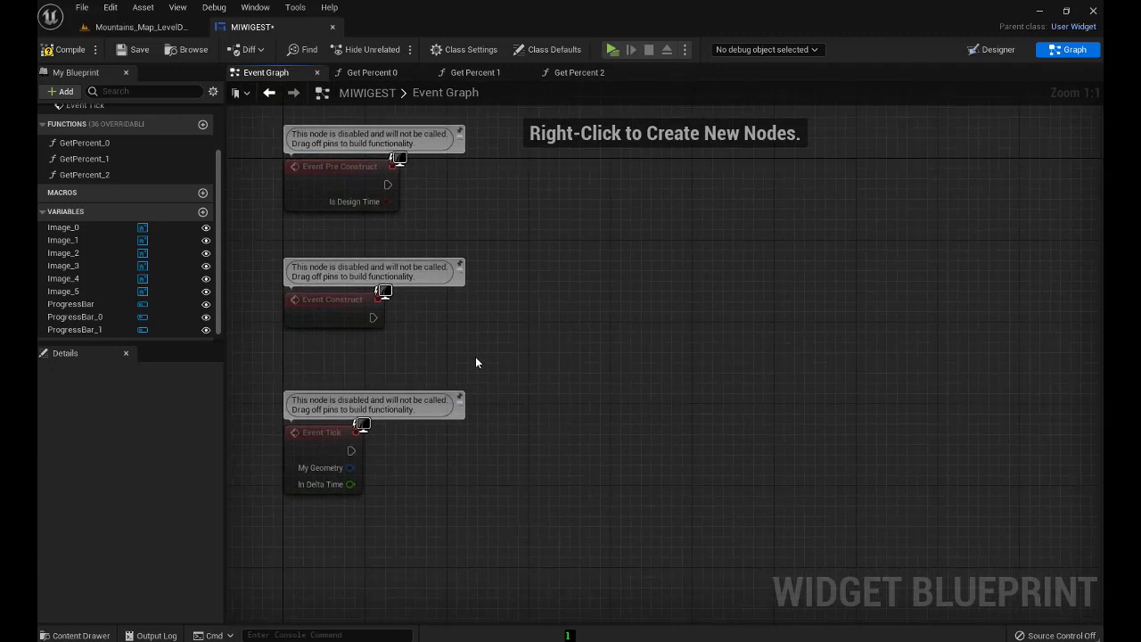
{"action": "left_click_drag", "start_coordinate": [373, 318], "coordinate": [464, 319]}
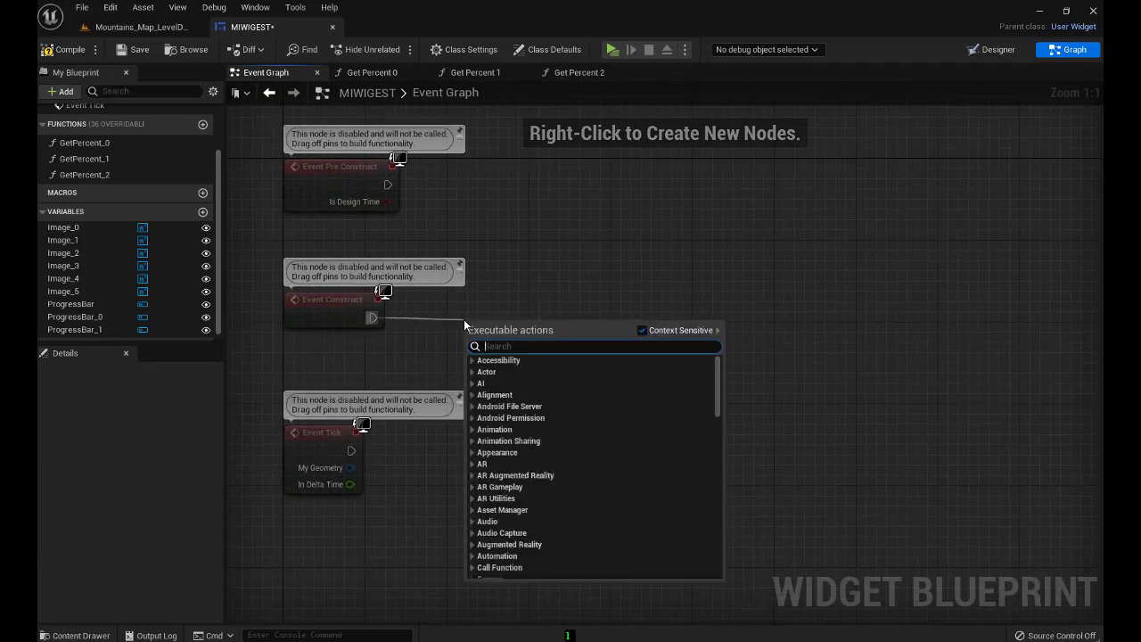
{"action": "type", "text": "c"}
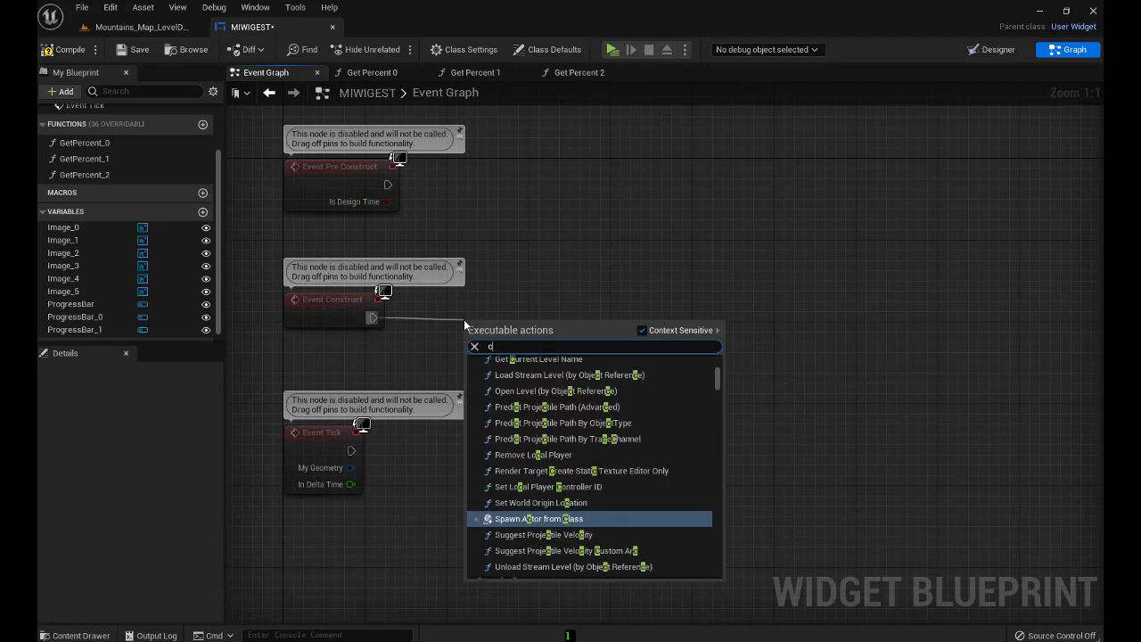
{"action": "type", "text": "astto"}
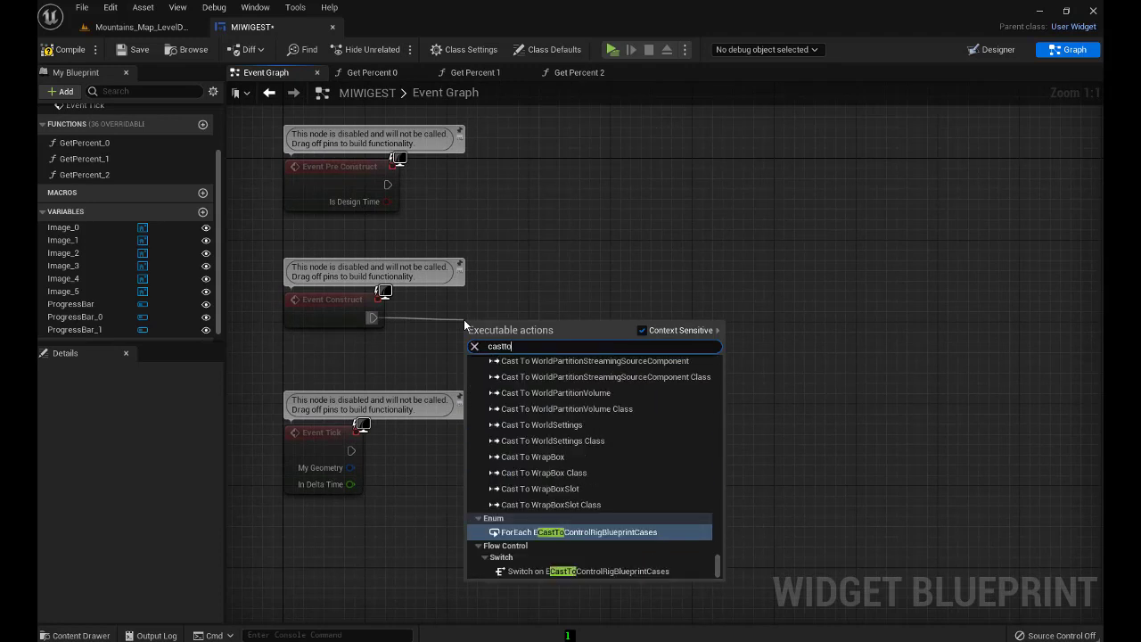
{"action": "type", "text": "bp"}
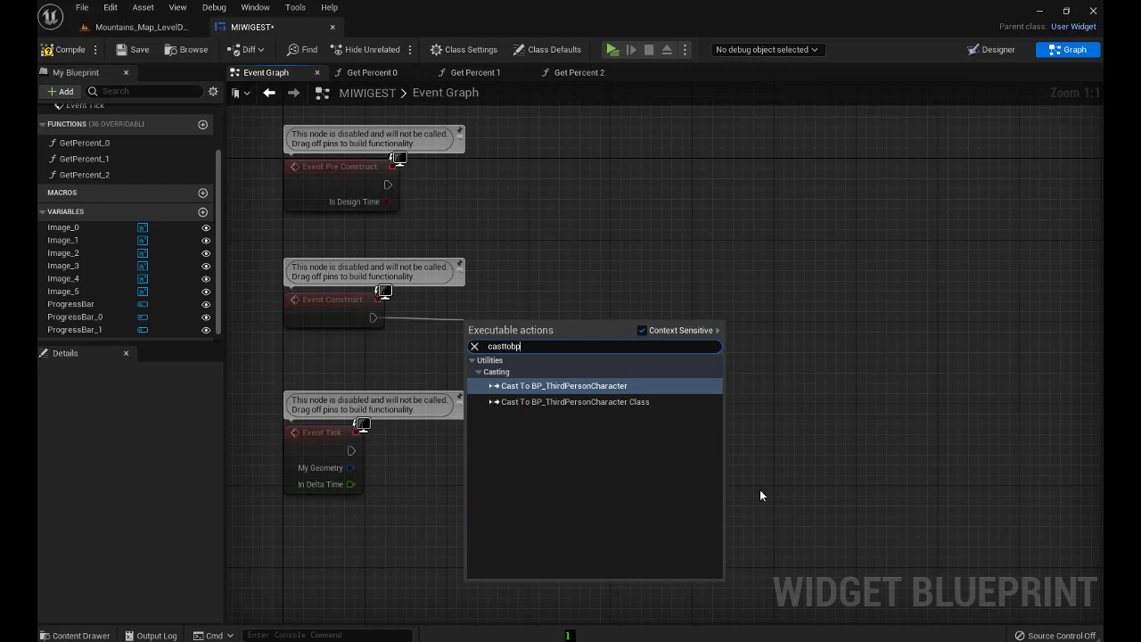
{"action": "left_click", "coordinate": [578, 385]}
{"action": "left_click_drag", "start_coordinate": [545, 344], "coordinate": [554, 285]}
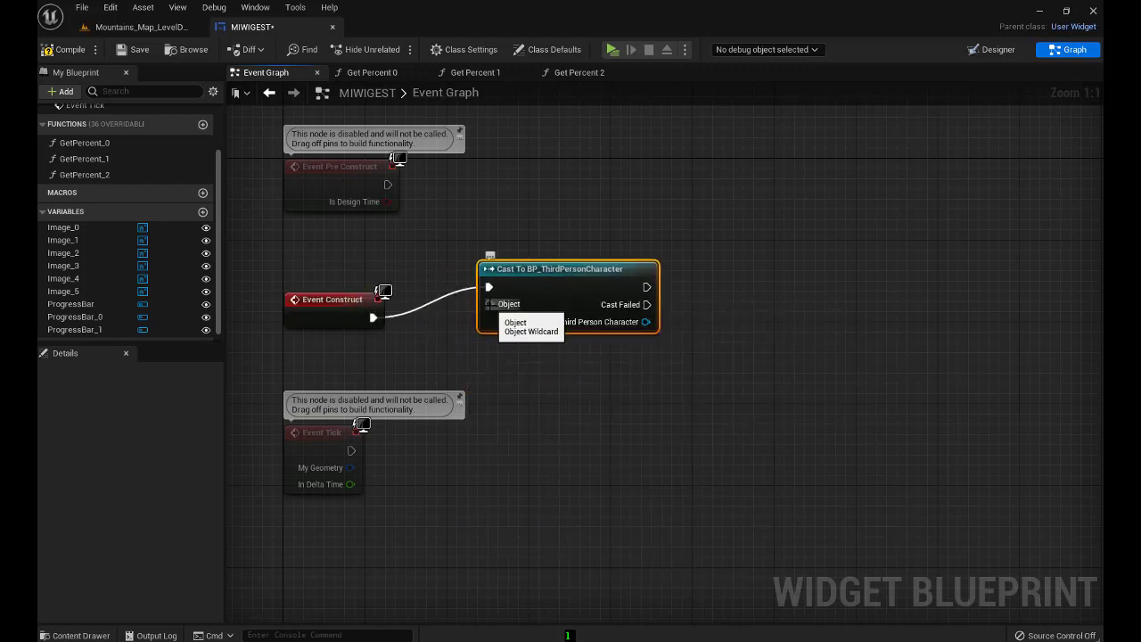
Feed Get Player Character into the cast's Object input
{"action": "left_click_drag", "start_coordinate": [490, 304], "coordinate": [493, 365]}
{"action": "type", "text": "get"}
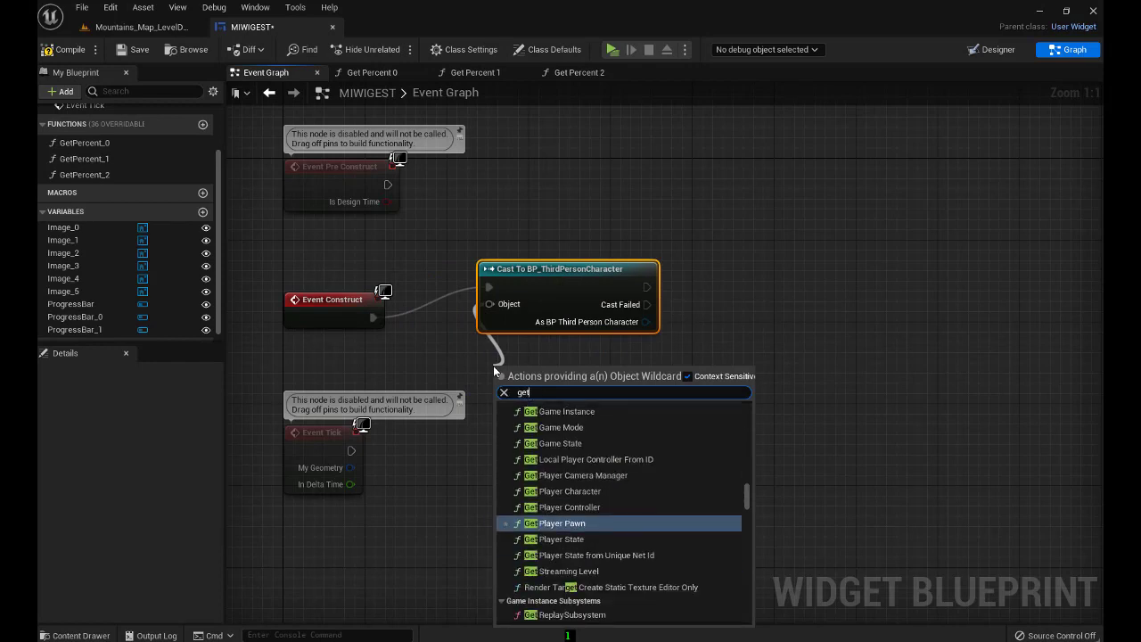
{"action": "type", "text": "pla"}
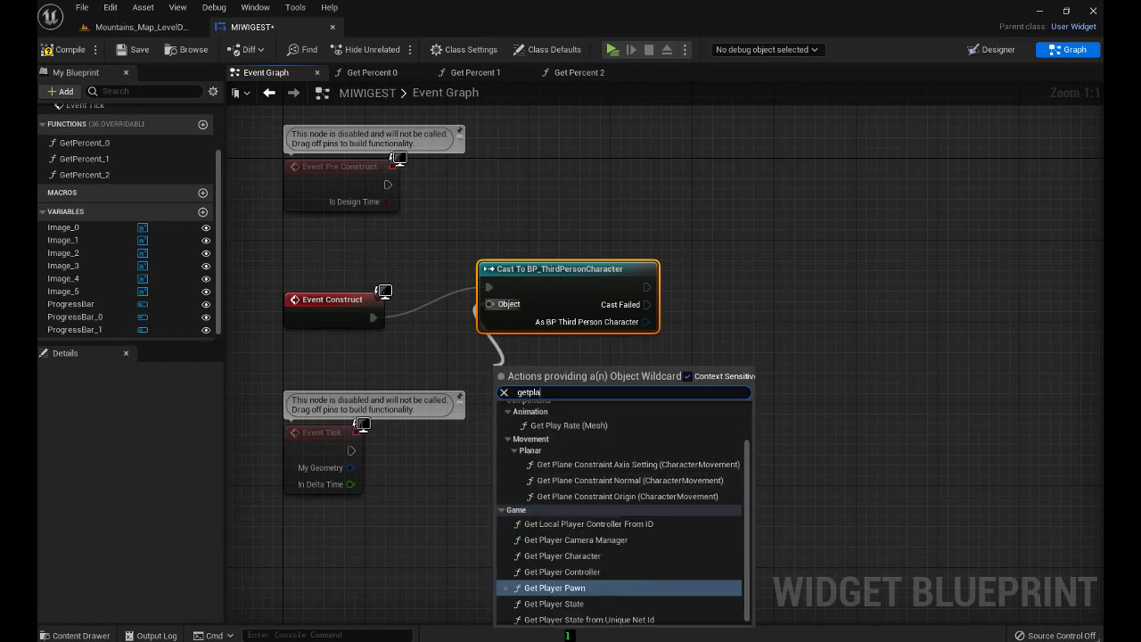
{"action": "left_click", "coordinate": [585, 555]}
{"action": "right_click_drag", "start_coordinate": [609, 449], "coordinate": [672, 447]}
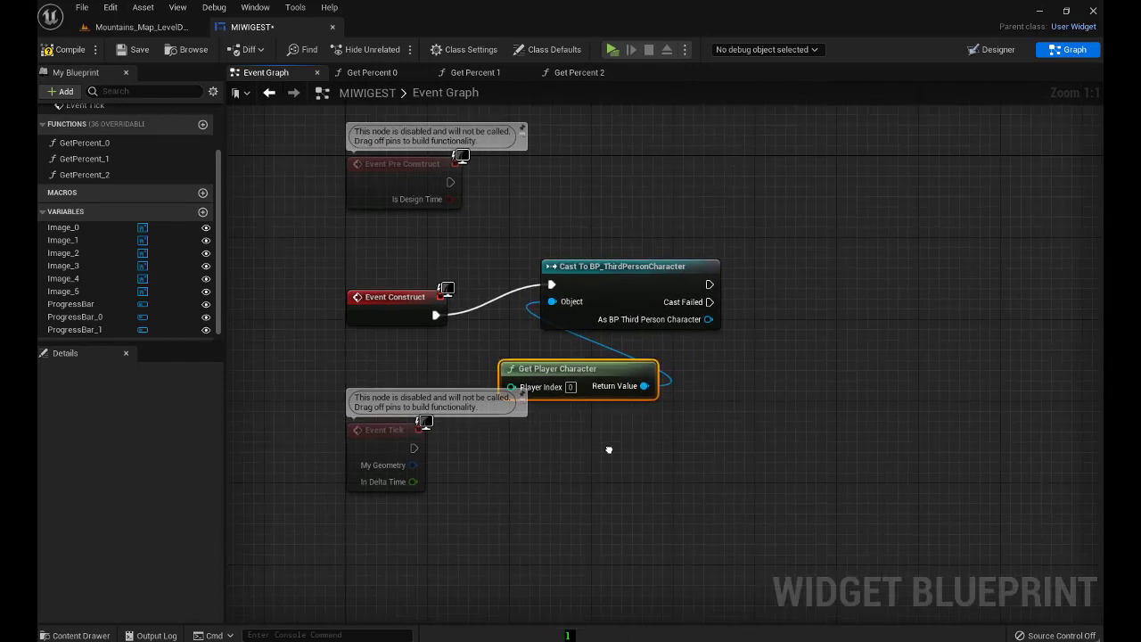
{"action": "left_click_drag", "start_coordinate": [597, 368], "coordinate": [638, 348]}
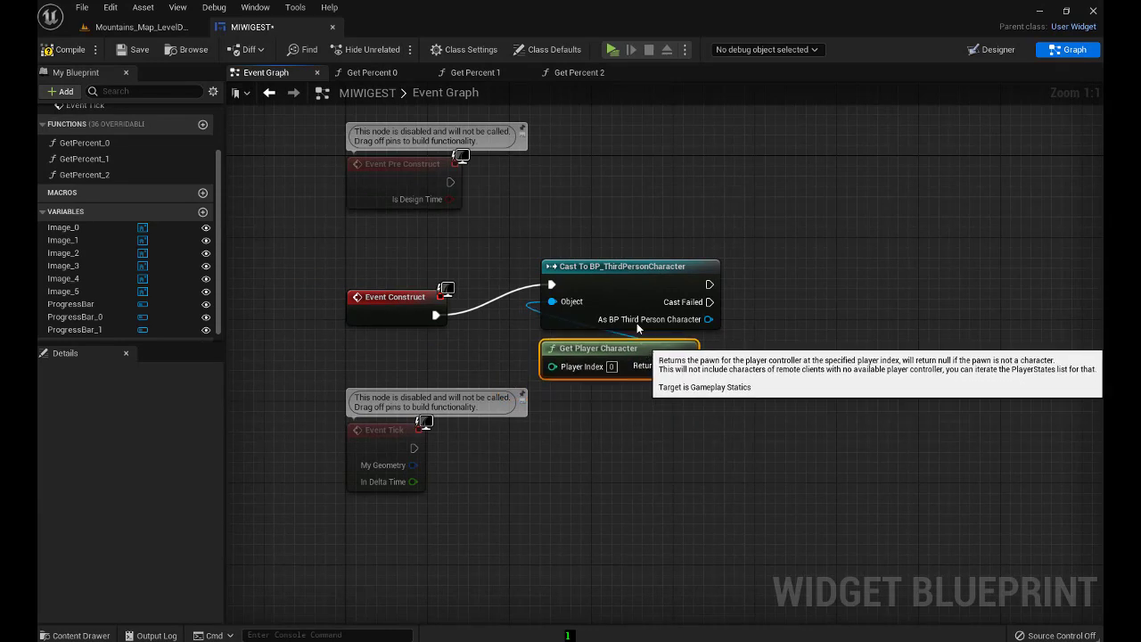
{"action": "right_click_drag", "start_coordinate": [616, 212], "coordinate": [430, 206]}
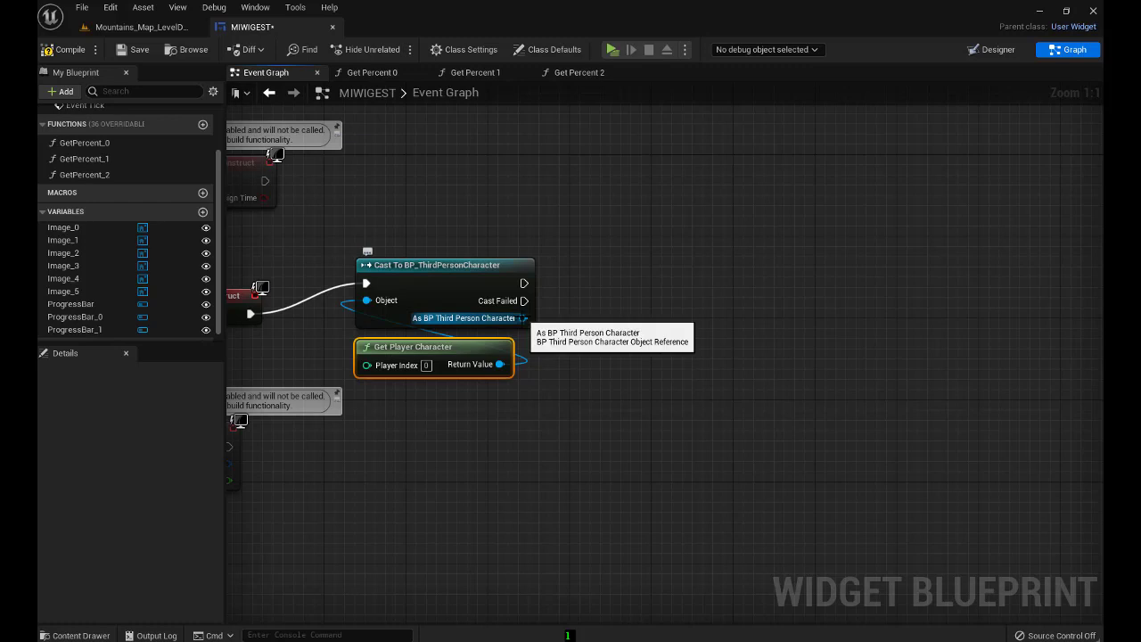
Promote the As BP Third Person Character output to a variable, then compile and save
{"action": "right_click", "coordinate": [524, 320]}
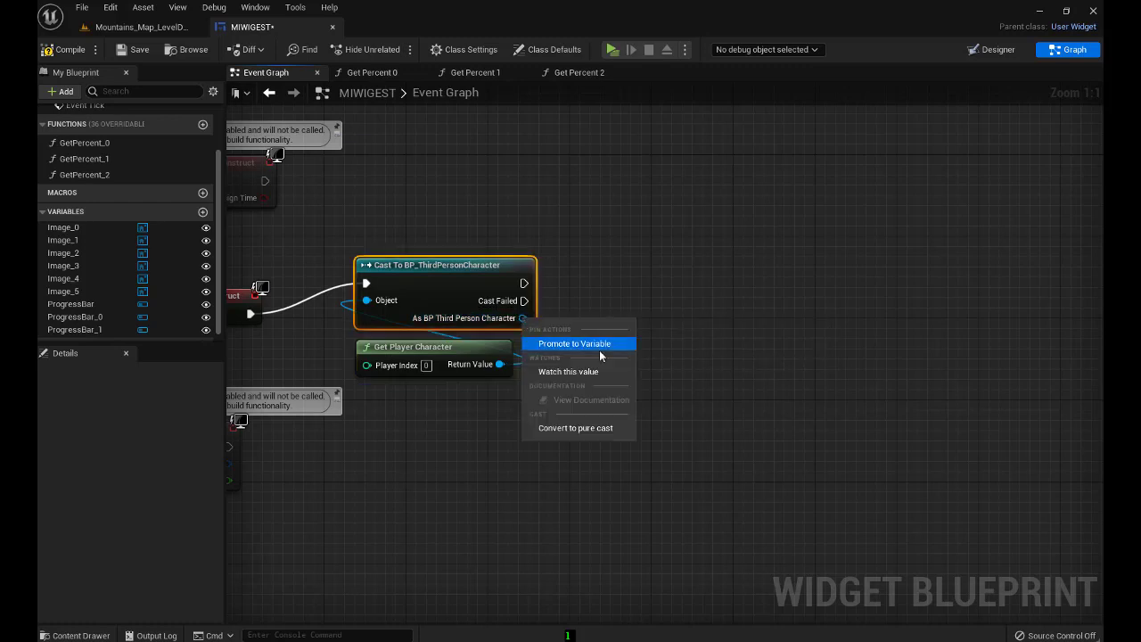
{"action": "left_click", "coordinate": [559, 344]}
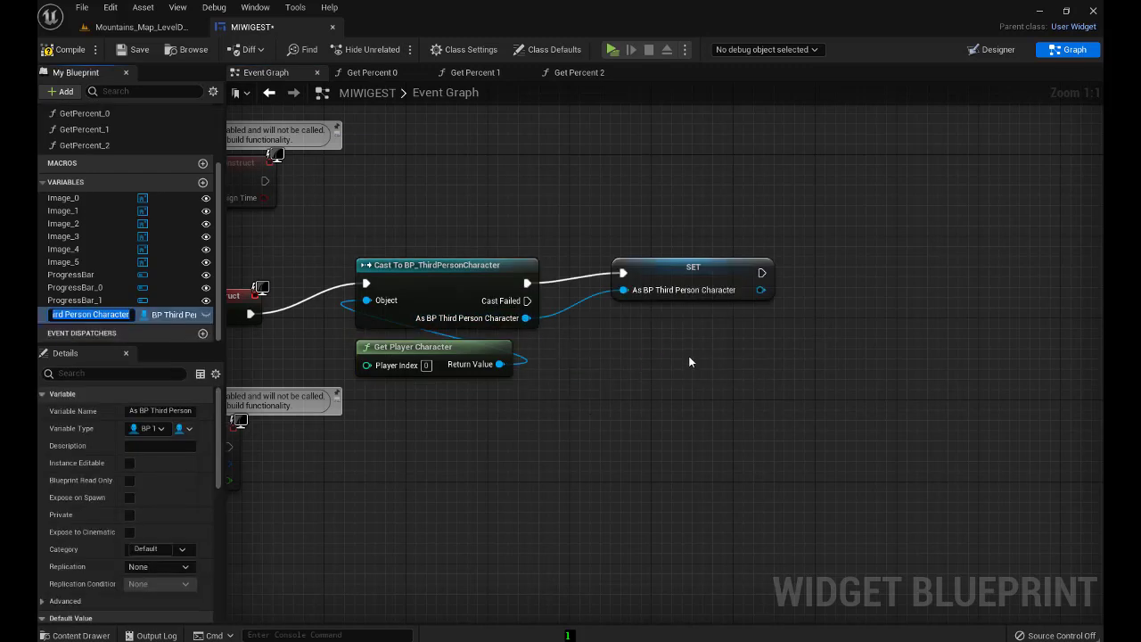
{"action": "left_click_drag", "start_coordinate": [653, 268], "coordinate": [602, 279]}
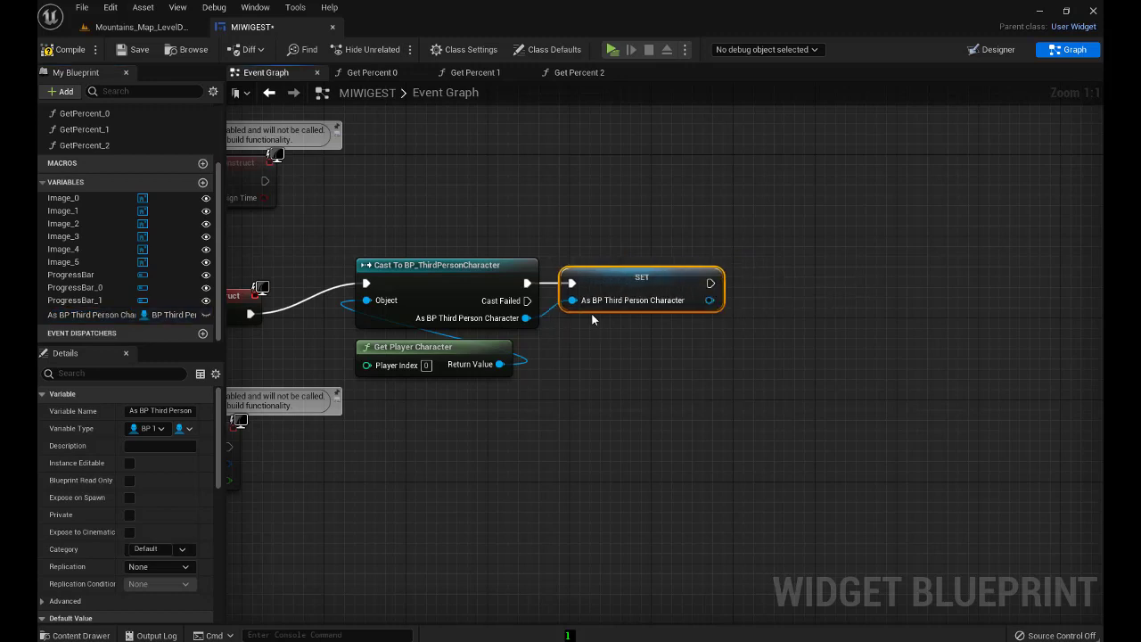
{"action": "mouse_move", "coordinate": [628, 360]}
{"action": "right_mouse_down"}
{"action": "mouse_move", "coordinate": [702, 362]}
{"action": "mouse_move", "coordinate": [618, 359]}
{"action": "right_mouse_up"}
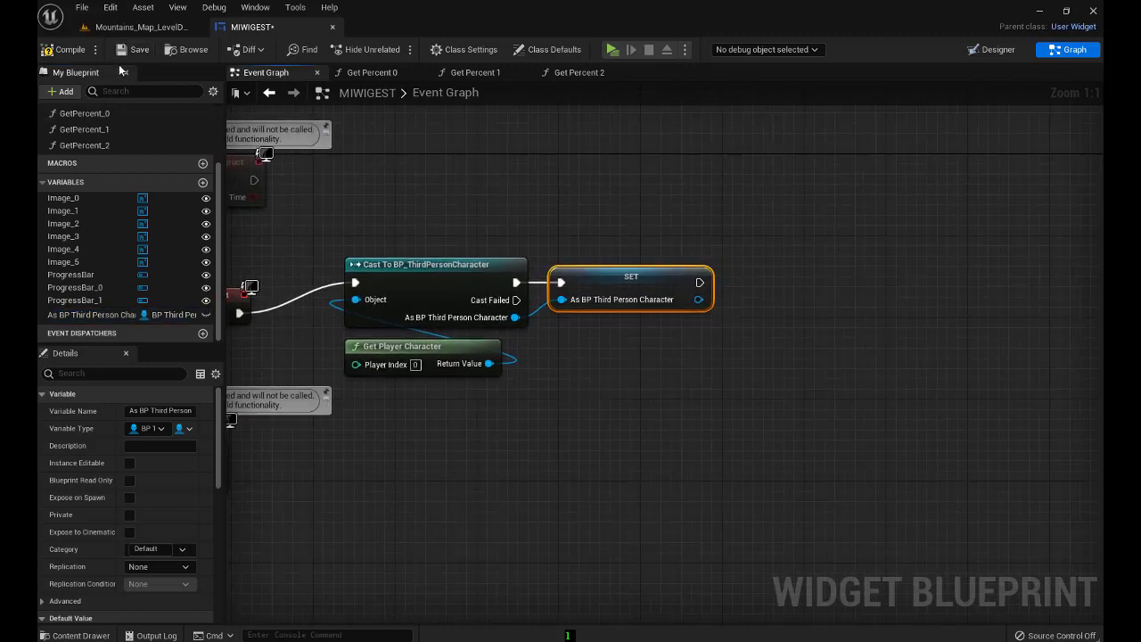
{"action": "left_click", "coordinate": [57, 51]}
{"action": "left_click", "coordinate": [134, 50]}
{"action": "right_click_drag", "start_coordinate": [408, 178], "coordinate": [442, 184]}
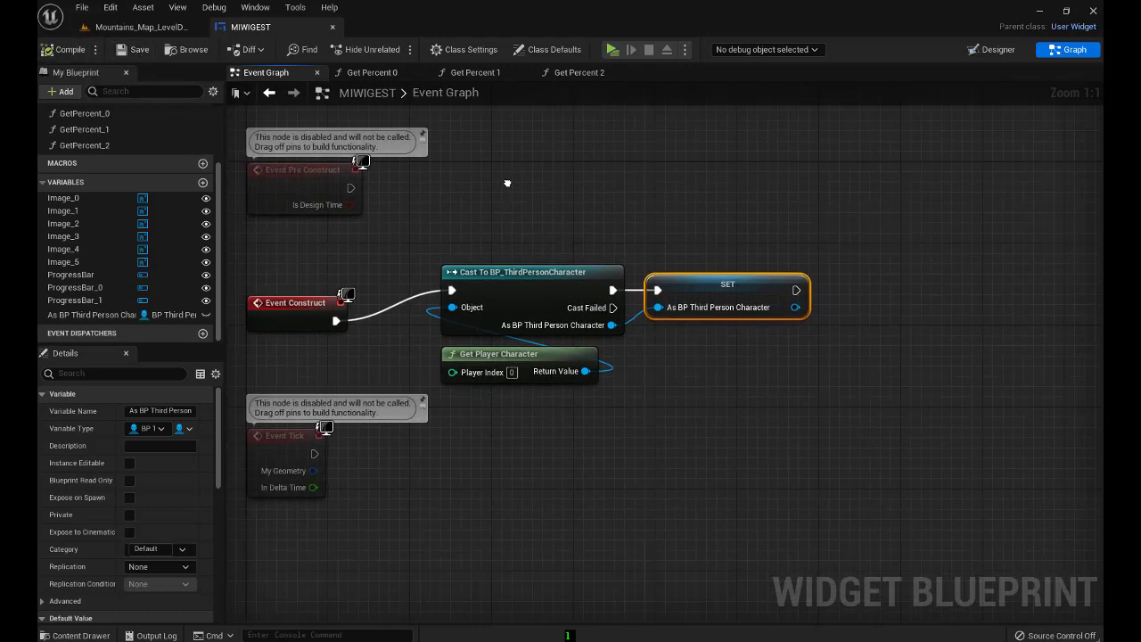
In Get Percent 2, place a SET node for the character variable, removing the extra getter
{"action": "left_click", "coordinate": [581, 73]}
{"action": "right_click_drag", "start_coordinate": [766, 479], "coordinate": [533, 557]}
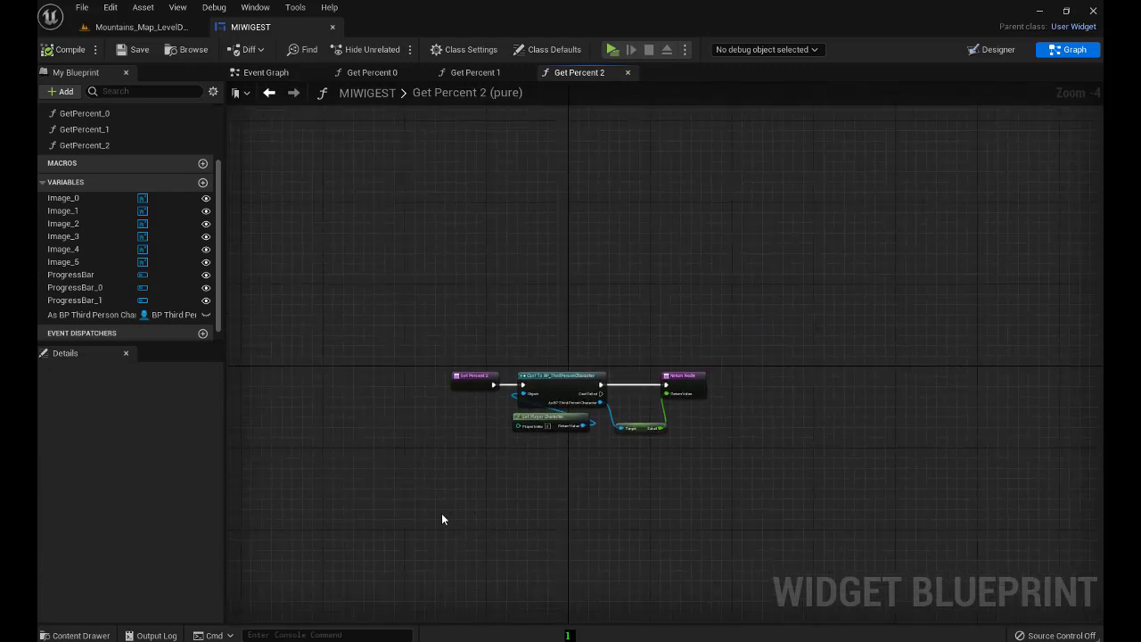
{"action": "right_click_drag", "start_coordinate": [407, 478], "coordinate": [543, 431]}
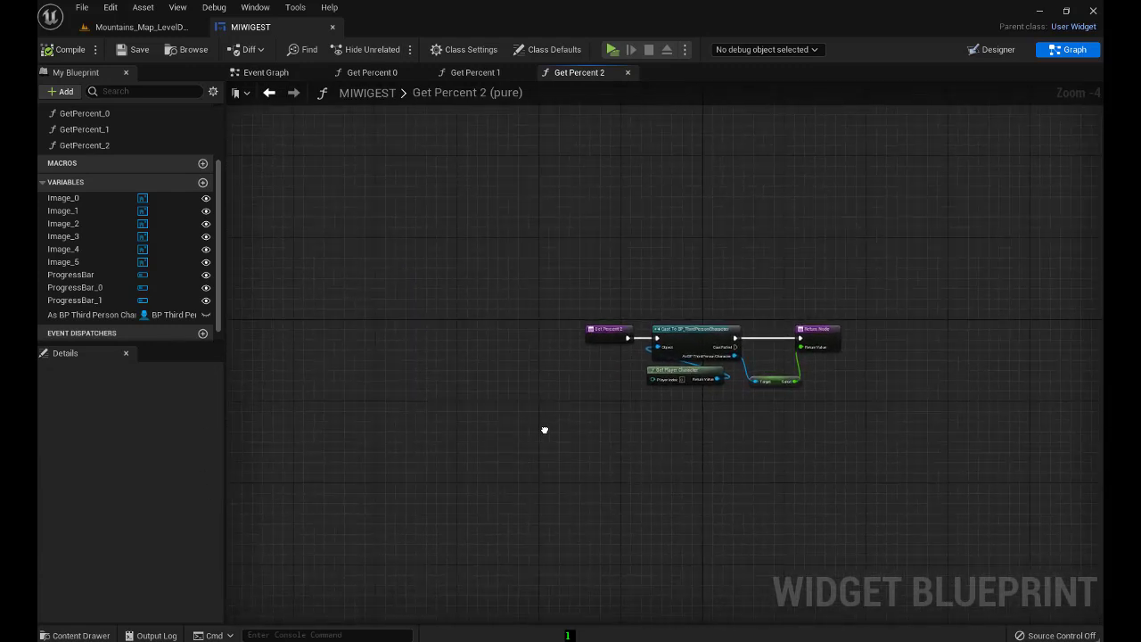
{"action": "right_click_drag", "start_coordinate": [598, 513], "coordinate": [559, 429]}
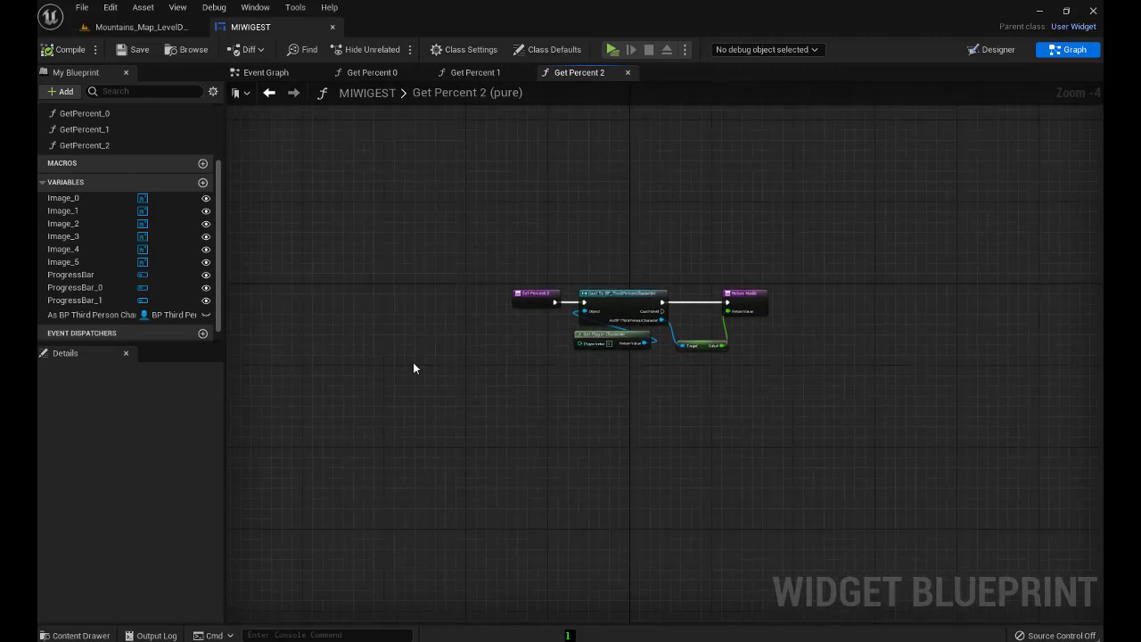
{"action": "left_click_drag", "start_coordinate": [97, 315], "coordinate": [308, 437], "text": "ctrl"}
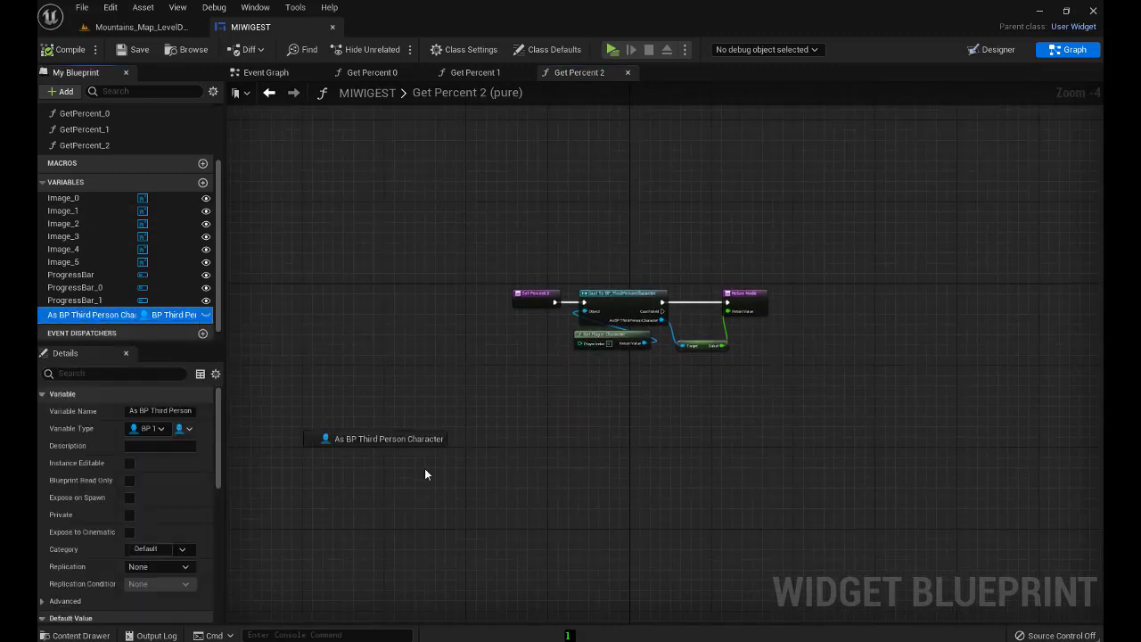
{"action": "left_click_drag", "start_coordinate": [424, 474], "coordinate": [501, 391]}
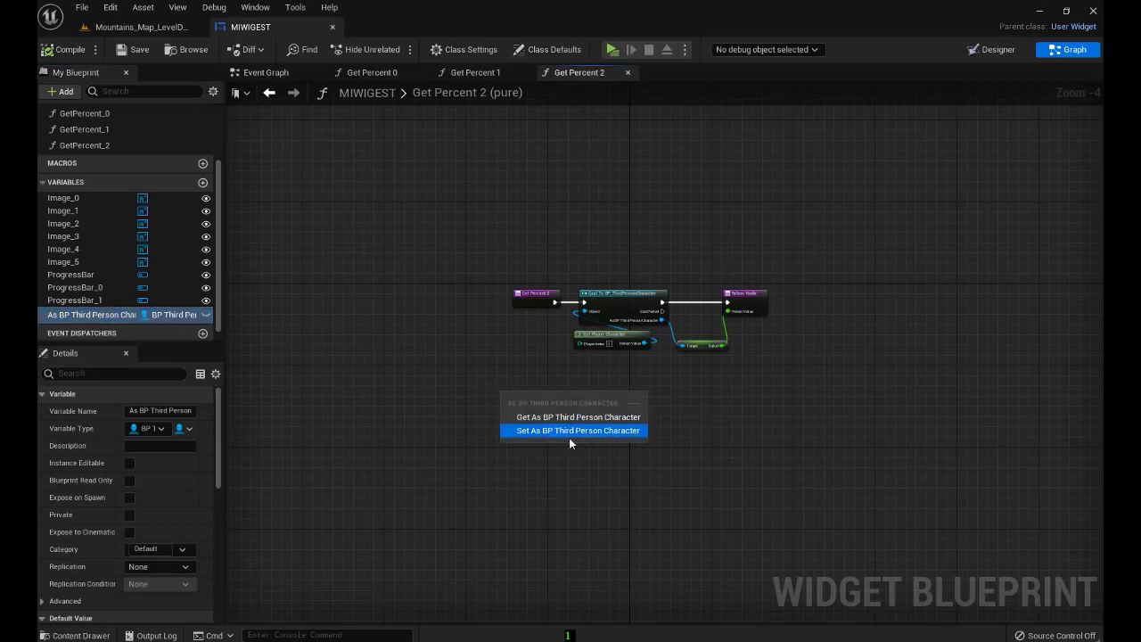
{"action": "left_click", "coordinate": [533, 416]}
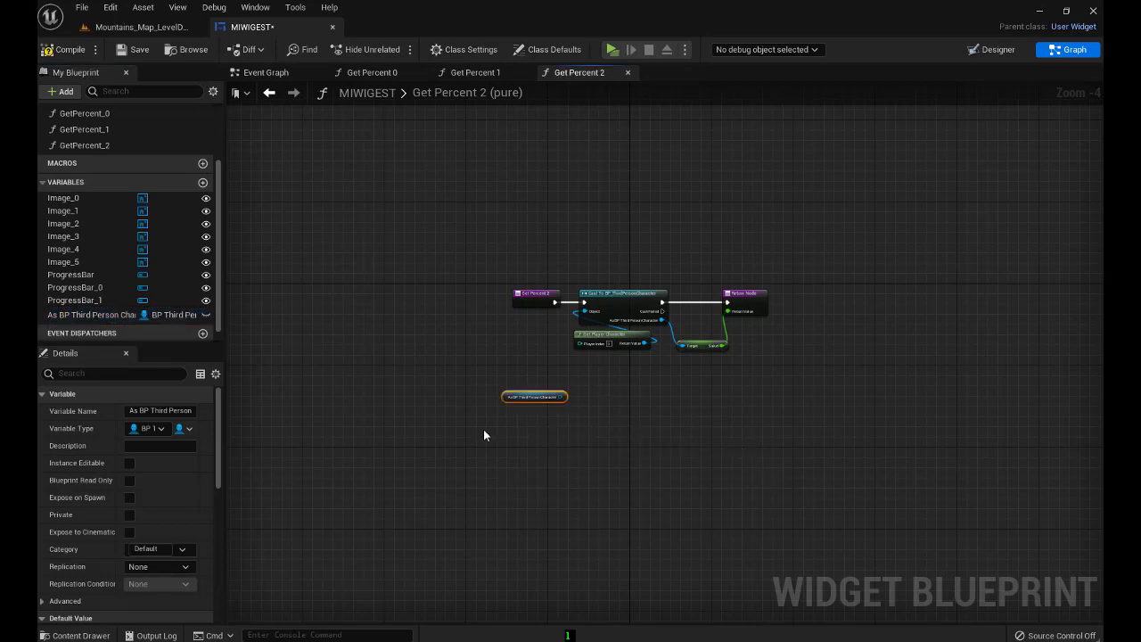
{"action": "left_click_drag", "start_coordinate": [100, 313], "coordinate": [565, 451]}
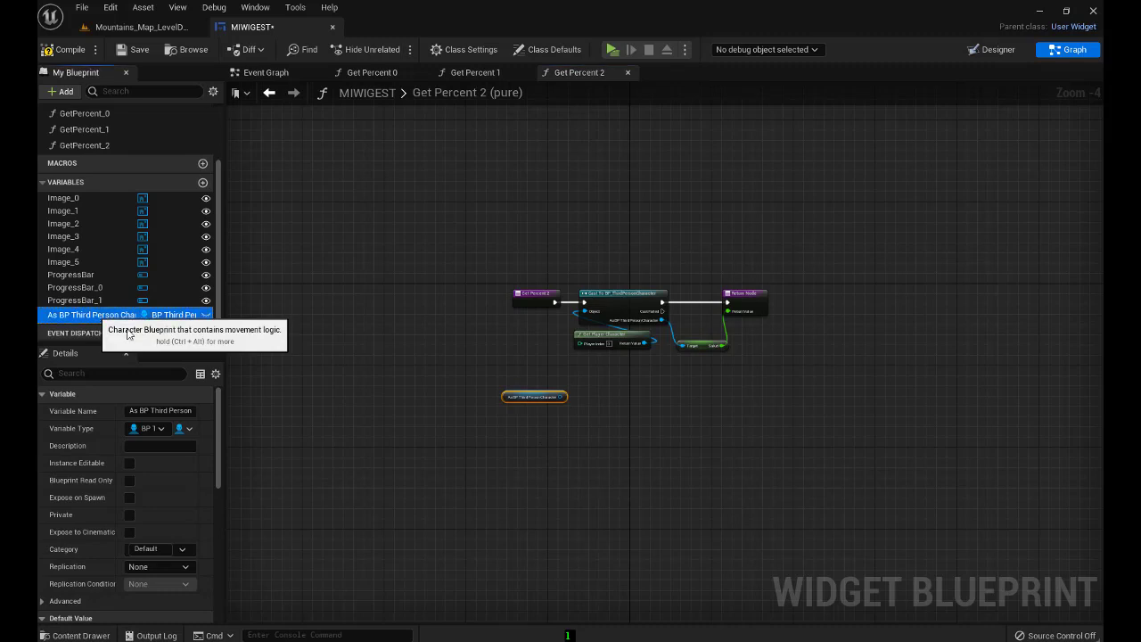
{"action": "left_click", "coordinate": [598, 483]}
{"action": "left_click_drag", "start_coordinate": [521, 393], "coordinate": [504, 432]}
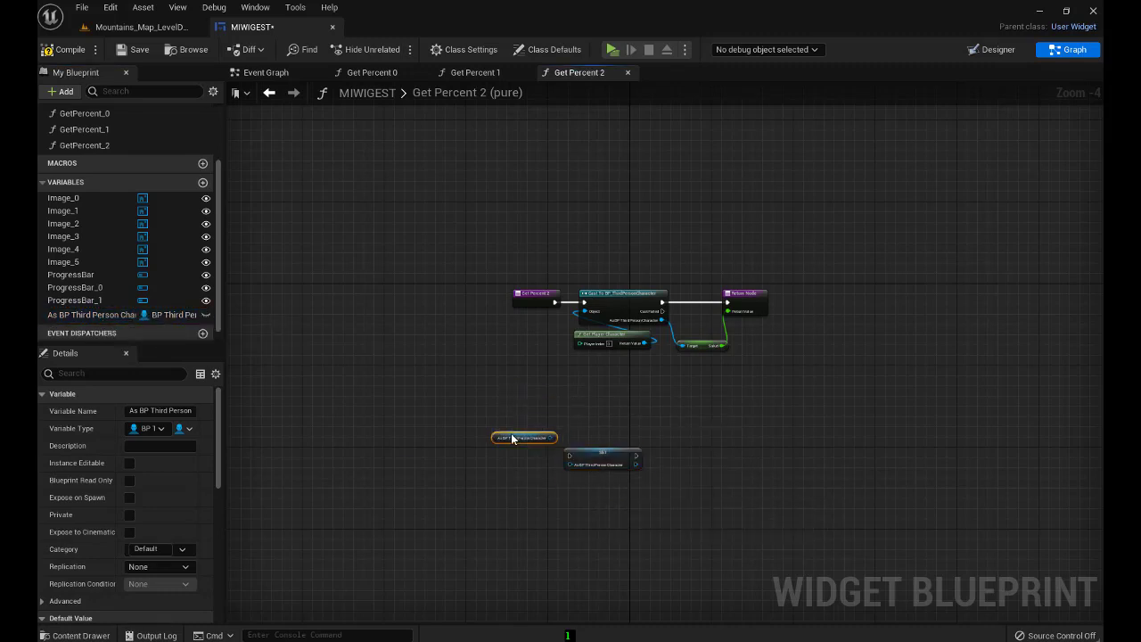
{"action": "key", "text": "Delete"}
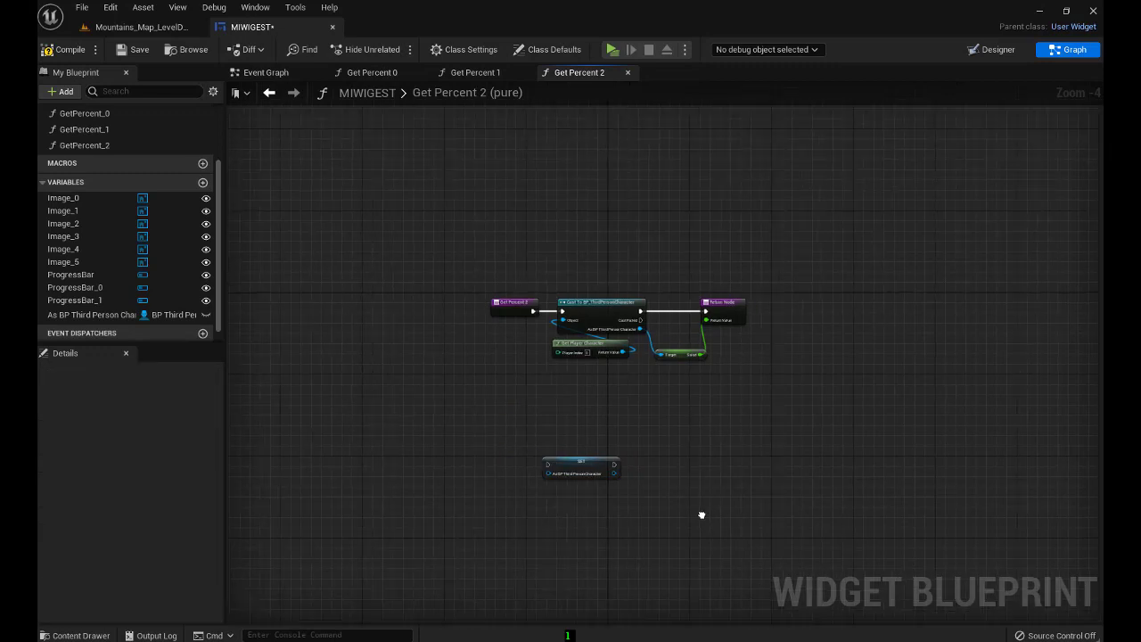
Rewire Get Percent 2 through the SET node and delete the cast nodes
{"action": "scroll", "coordinate": [466, 413], "scroll_direction": "up", "scroll_amount": 5}
{"action": "left_click_drag", "start_coordinate": [409, 364], "coordinate": [424, 200]}
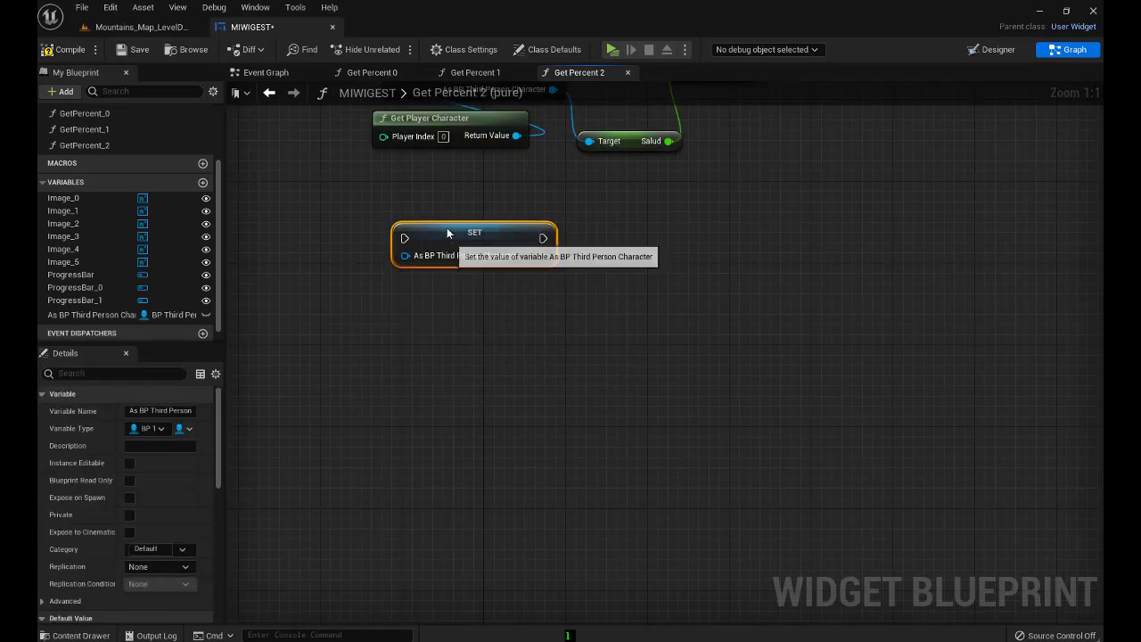
{"action": "right_click_drag", "start_coordinate": [423, 247], "coordinate": [485, 425]}
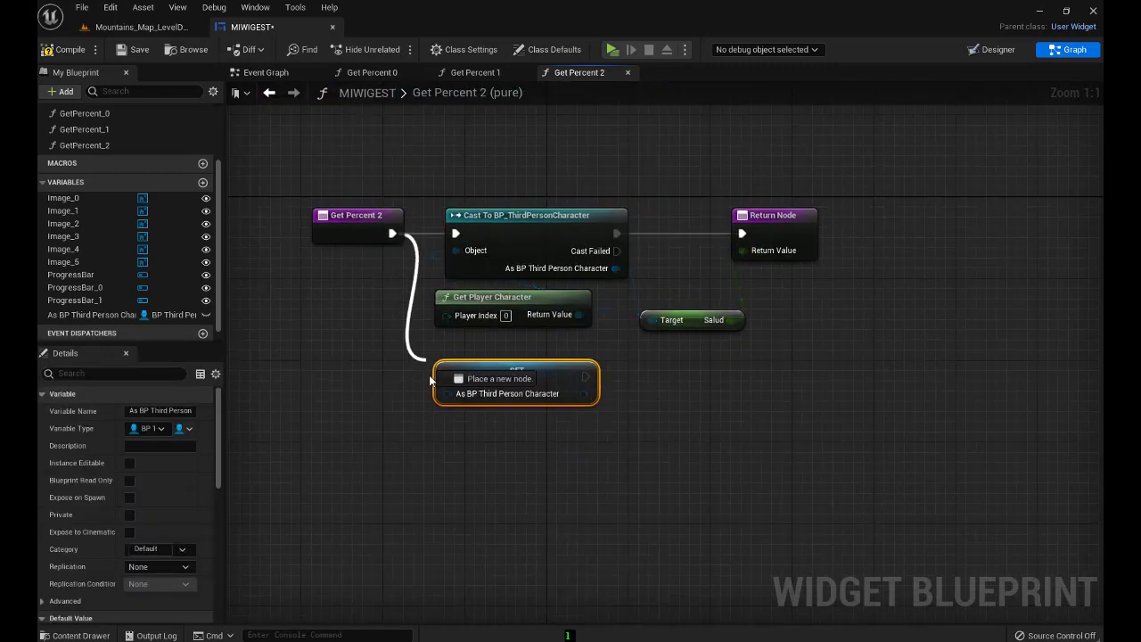
{"action": "left_click_drag", "start_coordinate": [391, 233], "coordinate": [446, 376]}
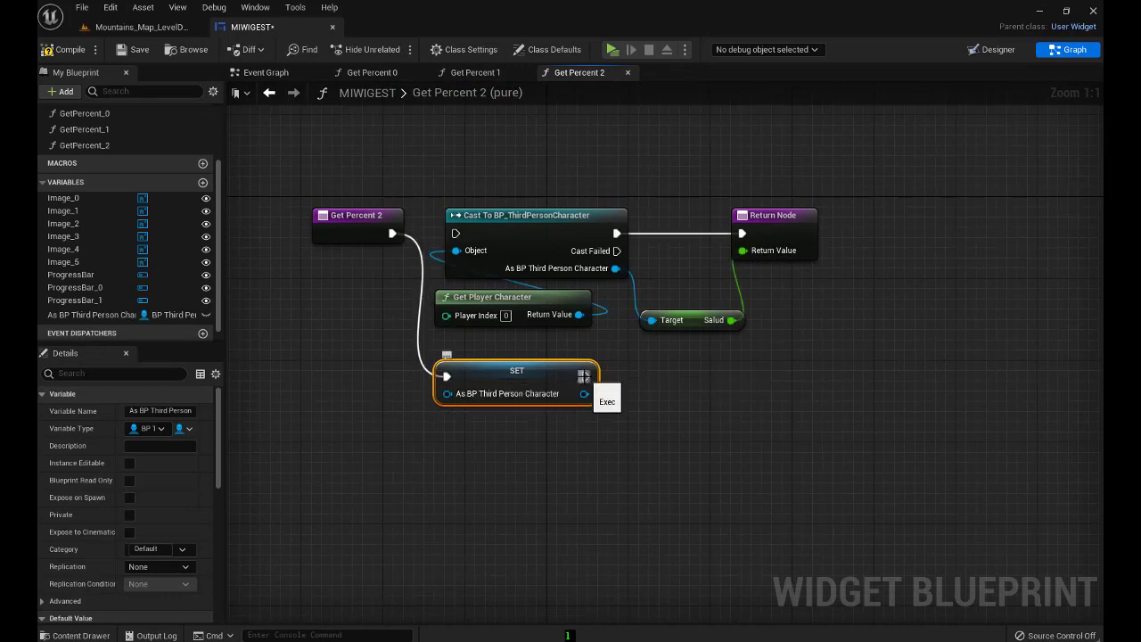
{"action": "left_click_drag", "start_coordinate": [584, 376], "coordinate": [740, 233]}
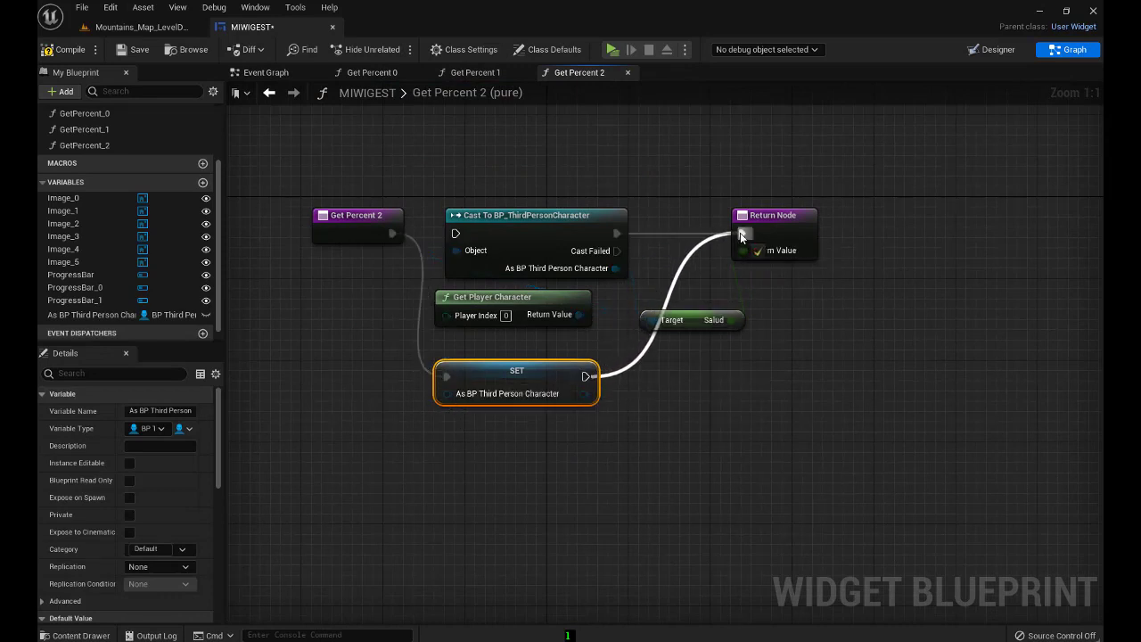
{"action": "left_click_drag", "start_coordinate": [584, 393], "coordinate": [651, 320]}
{"action": "left_click_drag", "start_coordinate": [498, 151], "coordinate": [500, 316]}
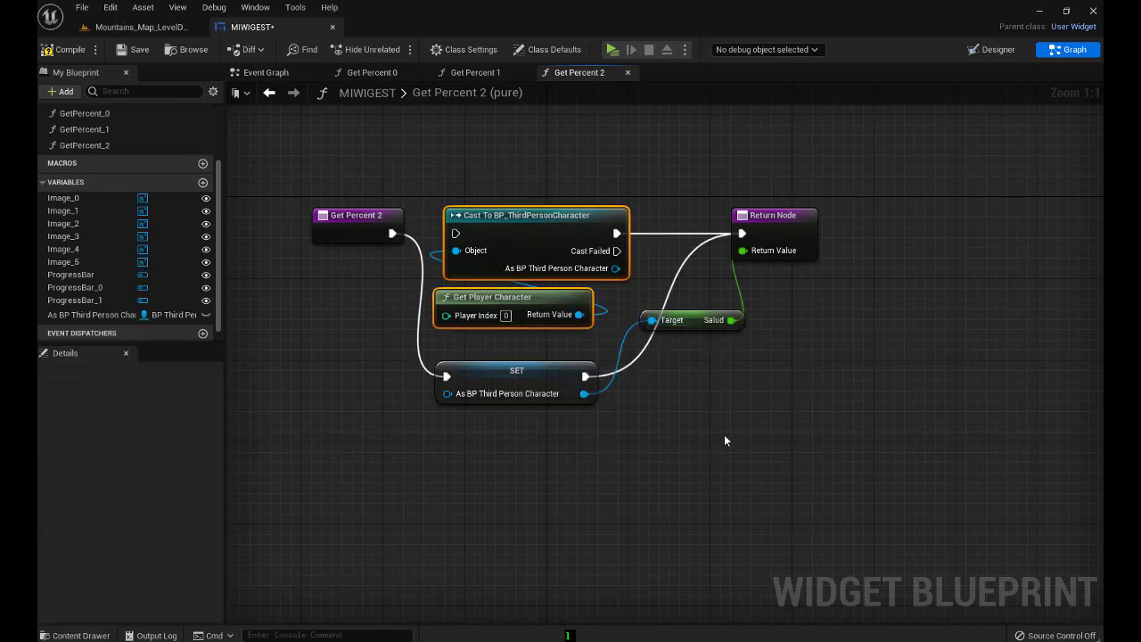
{"action": "key", "text": "Delete"}
{"action": "left_click_drag", "start_coordinate": [493, 380], "coordinate": [471, 238]}
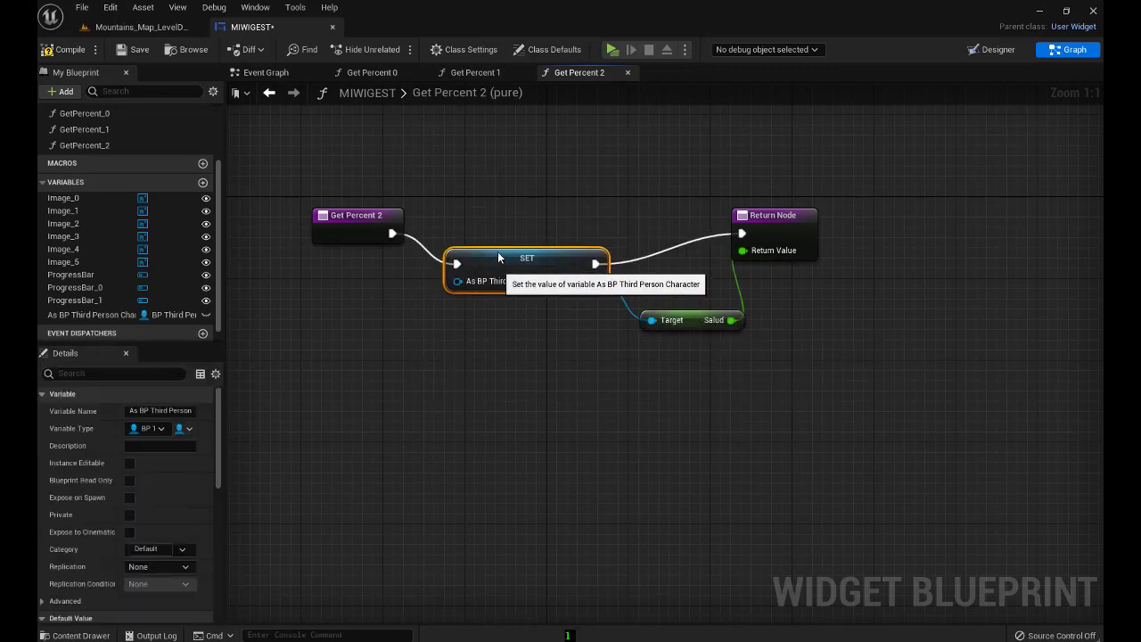
{"action": "mouse_move", "coordinate": [554, 369]}
{"action": "right_mouse_down"}
{"action": "mouse_move", "coordinate": [679, 377]}
{"action": "mouse_move", "coordinate": [655, 386]}
{"action": "right_mouse_up"}
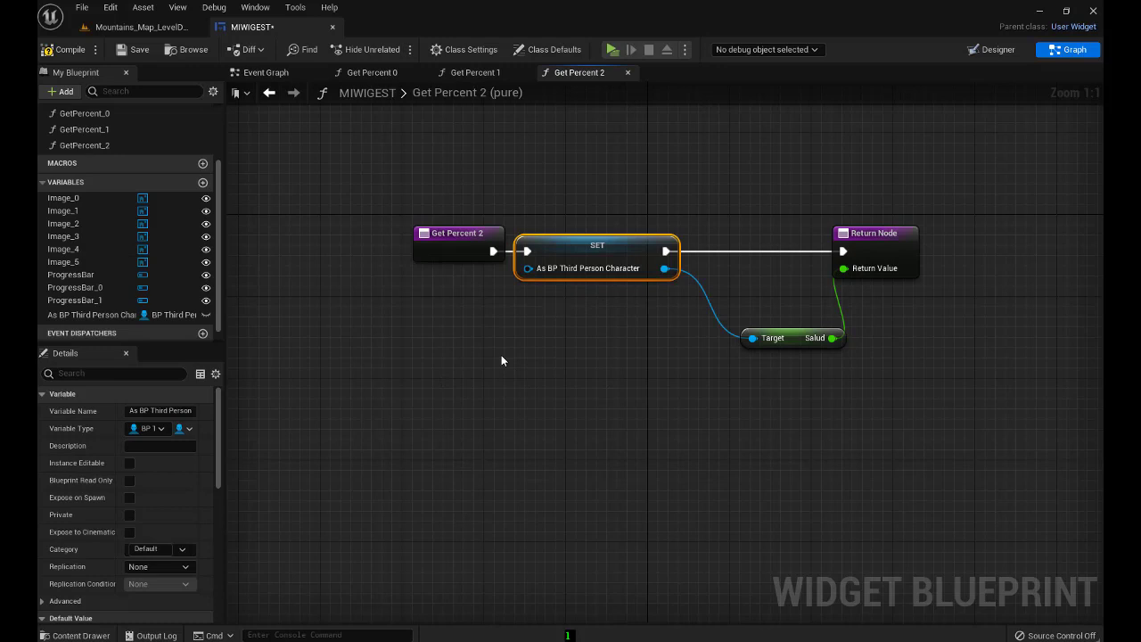
Undo the rewiring and delete the leftover SET node to restore the cast-to-Salud version
{"action": "key", "text": "ctrl+z"}
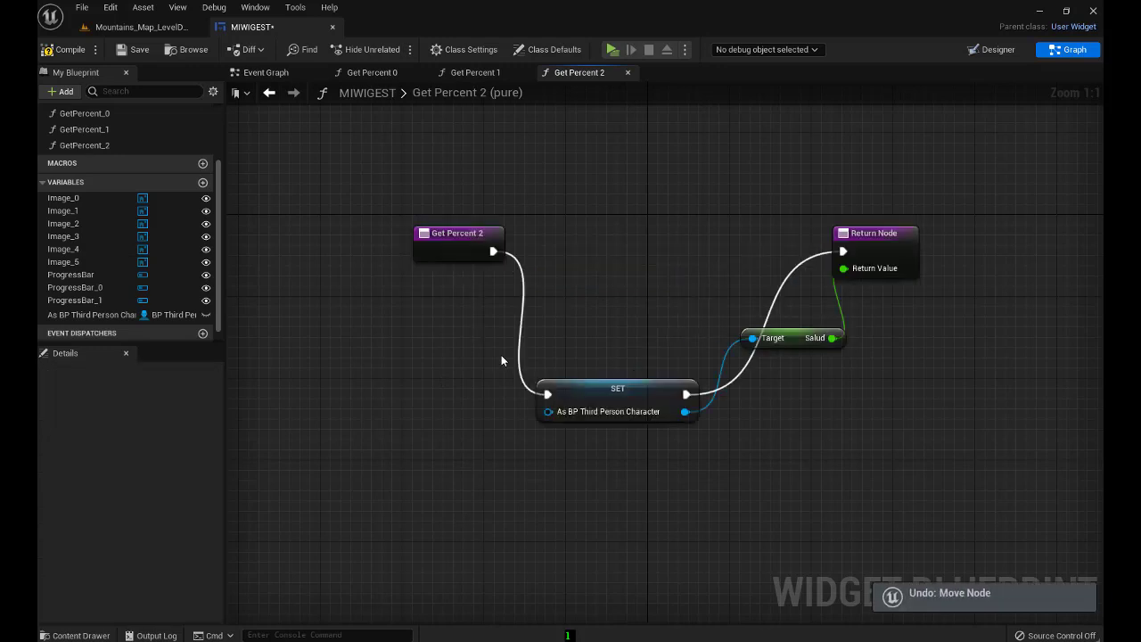
{"action": "key", "text": "ctrl+z"}
{"action": "key", "text": "ctrl+z"}
{"action": "key", "text": "ctrl+z"}
{"action": "key", "text": "ctrl+z"}
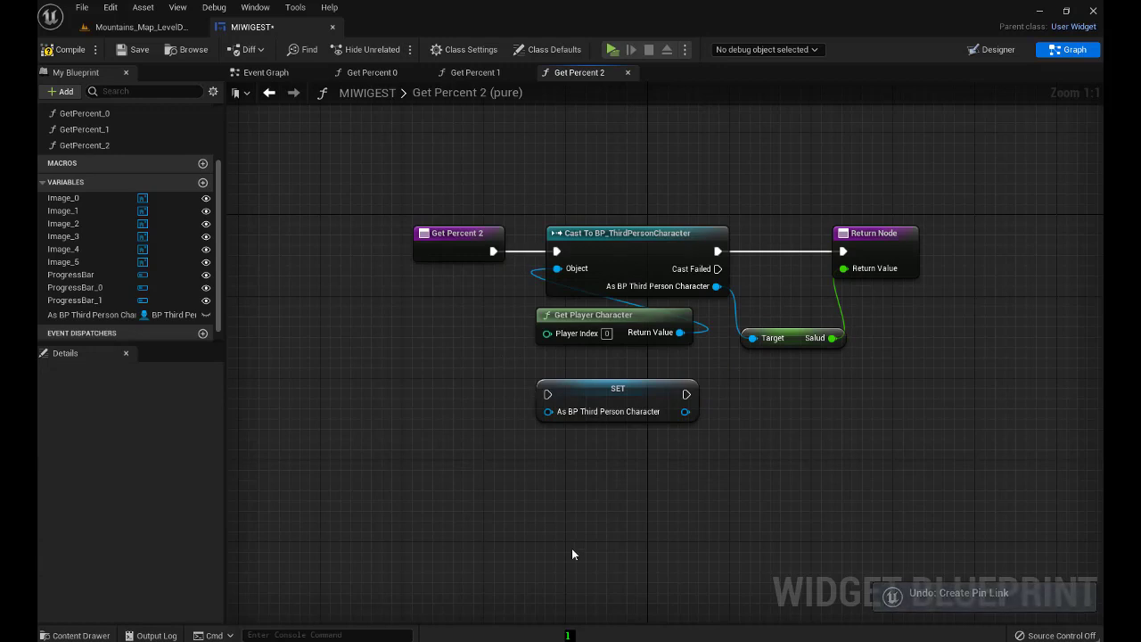
{"action": "left_click", "coordinate": [641, 397]}
{"action": "key", "text": "Delete"}
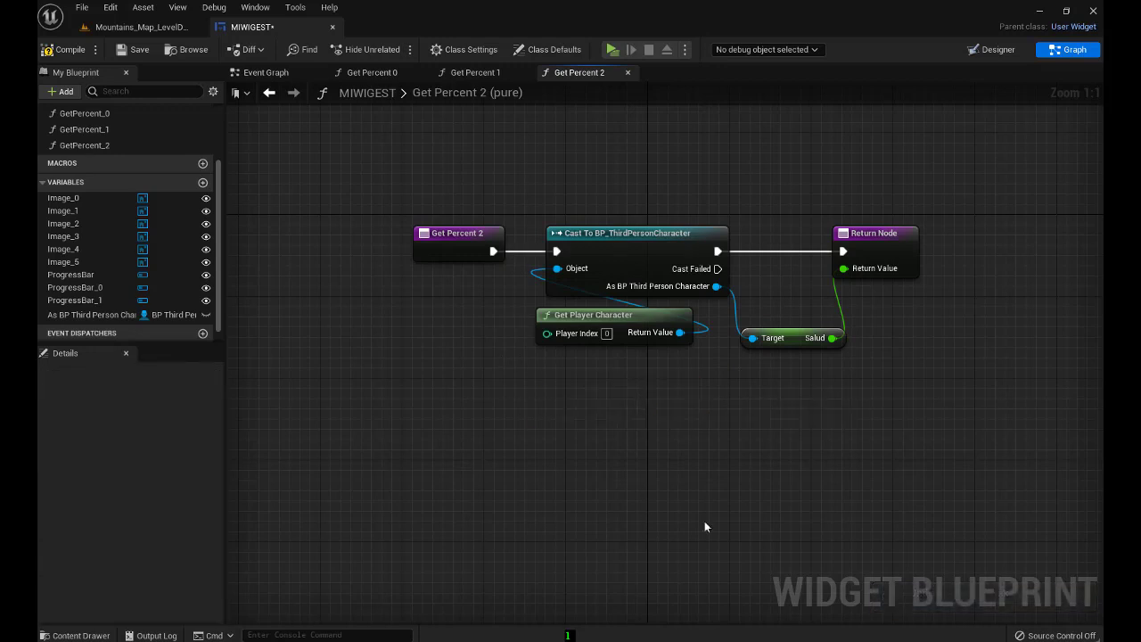
{"action": "scroll", "coordinate": [727, 499], "scroll_direction": "down", "scroll_amount": 2}
{"action": "right_click_drag", "start_coordinate": [728, 495], "coordinate": [554, 475]}
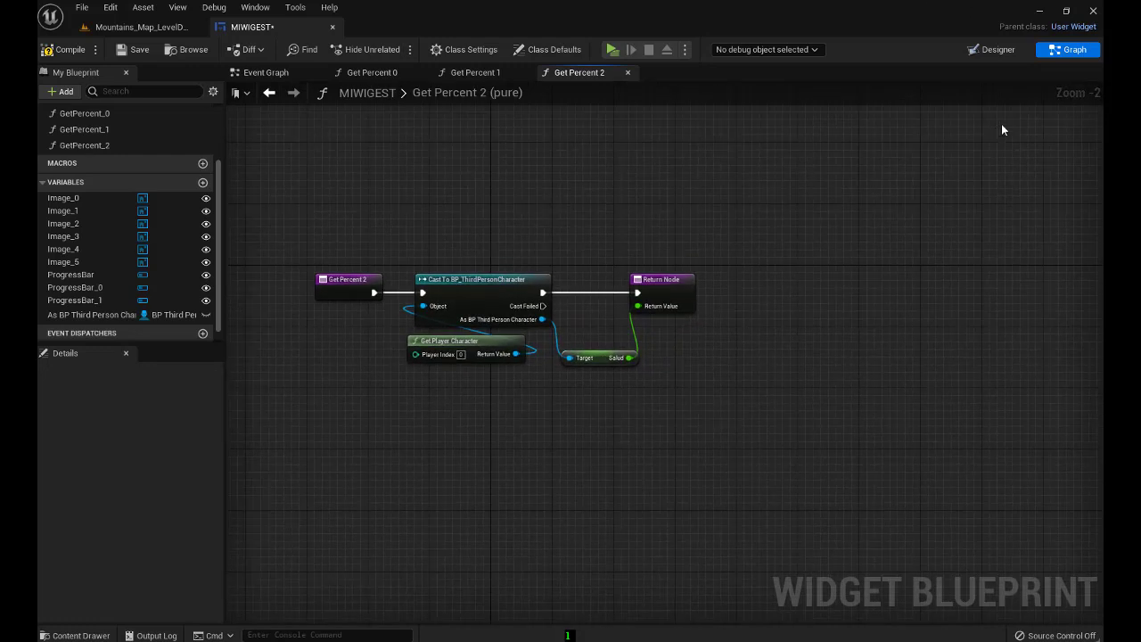
In the Designer, anchor the water bottle icon to the bottom centre
{"action": "left_click", "coordinate": [985, 50]}
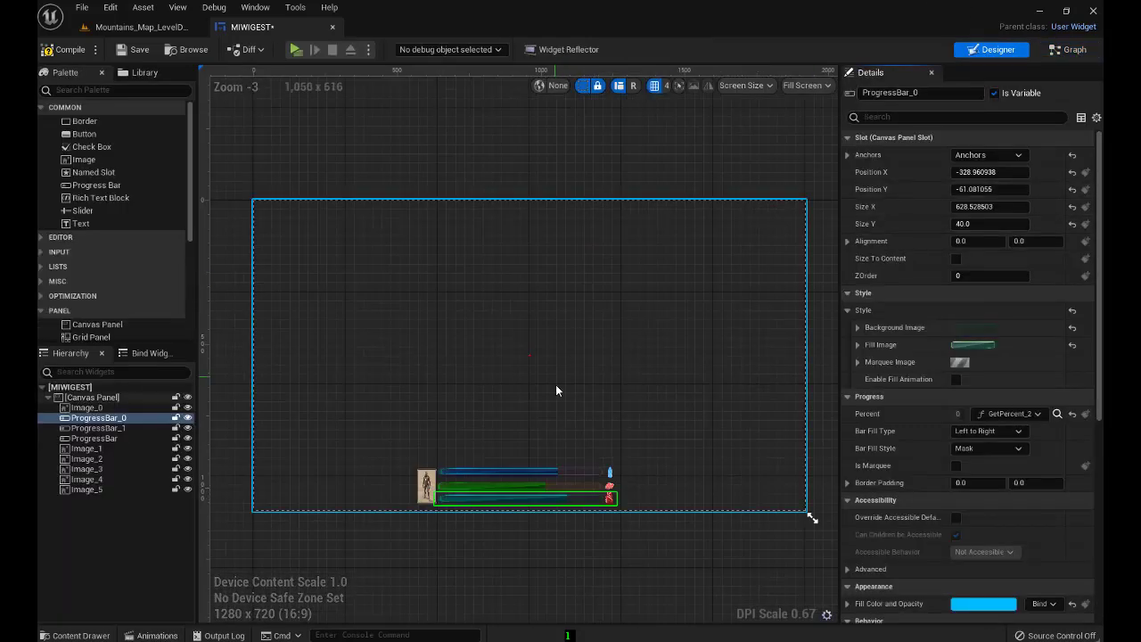
{"action": "scroll", "coordinate": [556, 388], "scroll_direction": "up", "scroll_amount": 2}
{"action": "right_click_drag", "start_coordinate": [556, 392], "coordinate": [530, 294]}
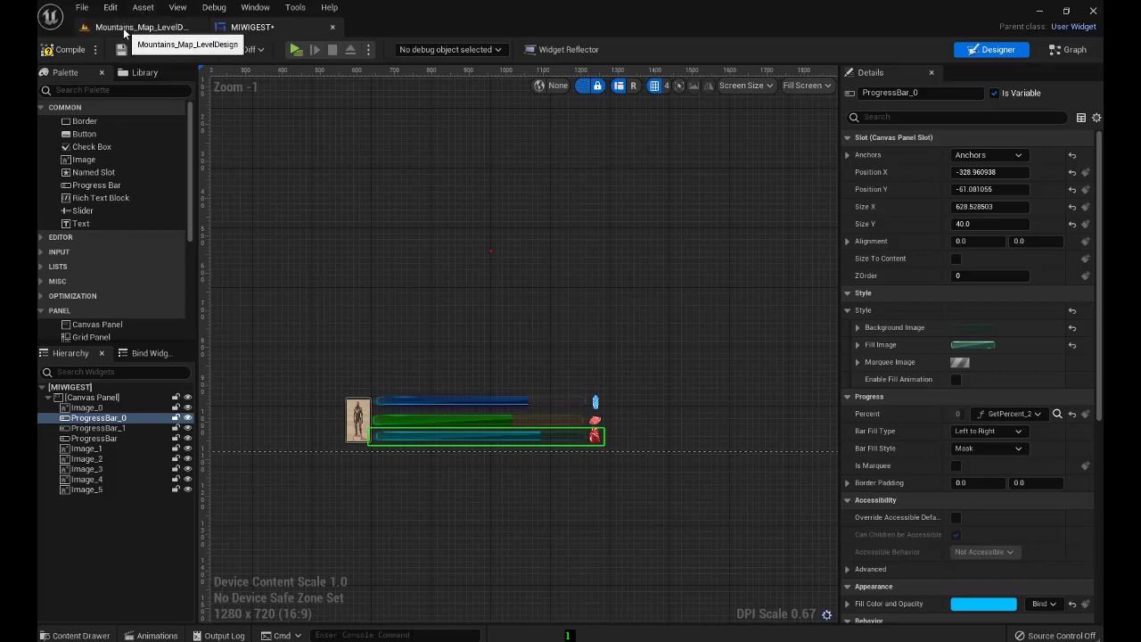
{"action": "scroll", "coordinate": [551, 471], "scroll_direction": "up", "scroll_amount": 1}
{"action": "scroll", "coordinate": [547, 476], "scroll_direction": "up", "scroll_amount": 1}
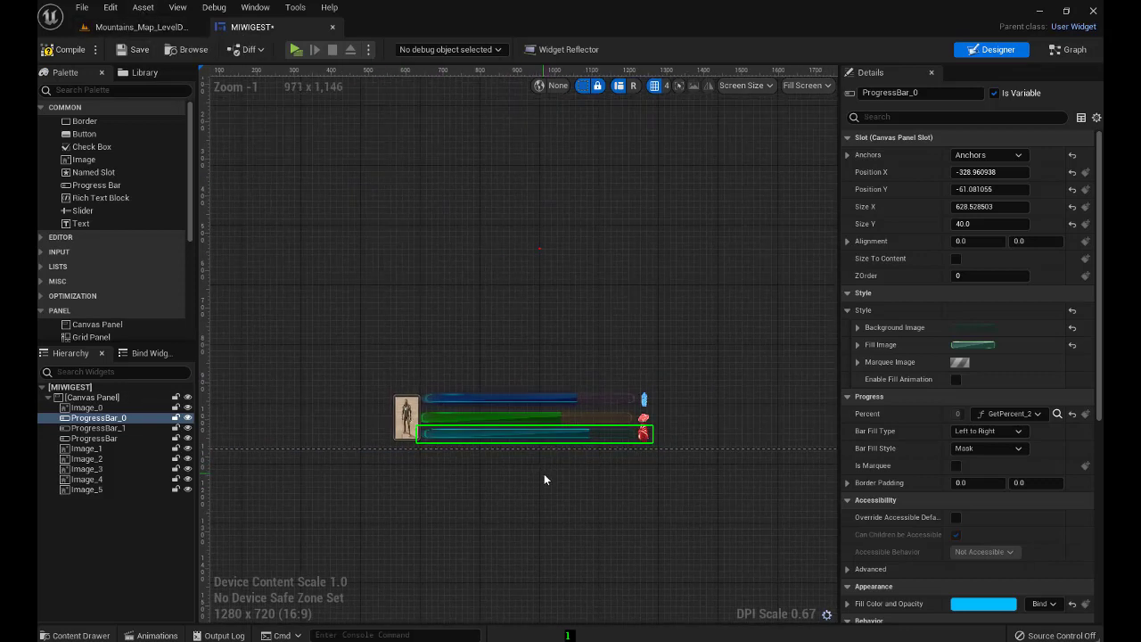
{"action": "scroll", "coordinate": [546, 477], "scroll_direction": "up", "scroll_amount": 2}
{"action": "right_click_drag", "start_coordinate": [532, 463], "coordinate": [528, 517]}
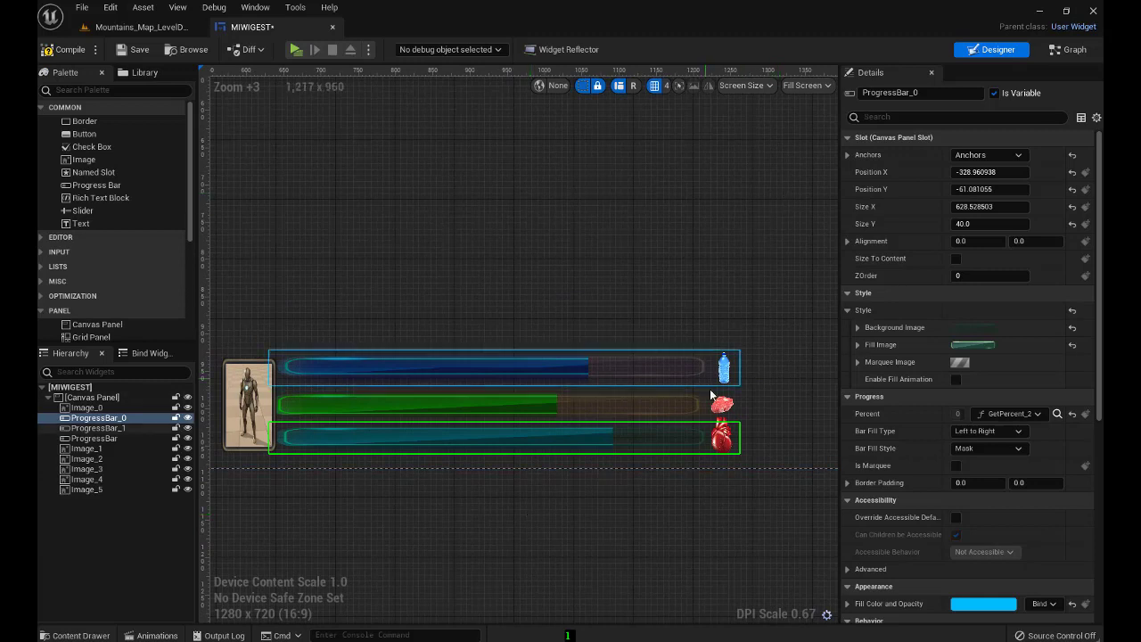
{"action": "left_click", "coordinate": [723, 364]}
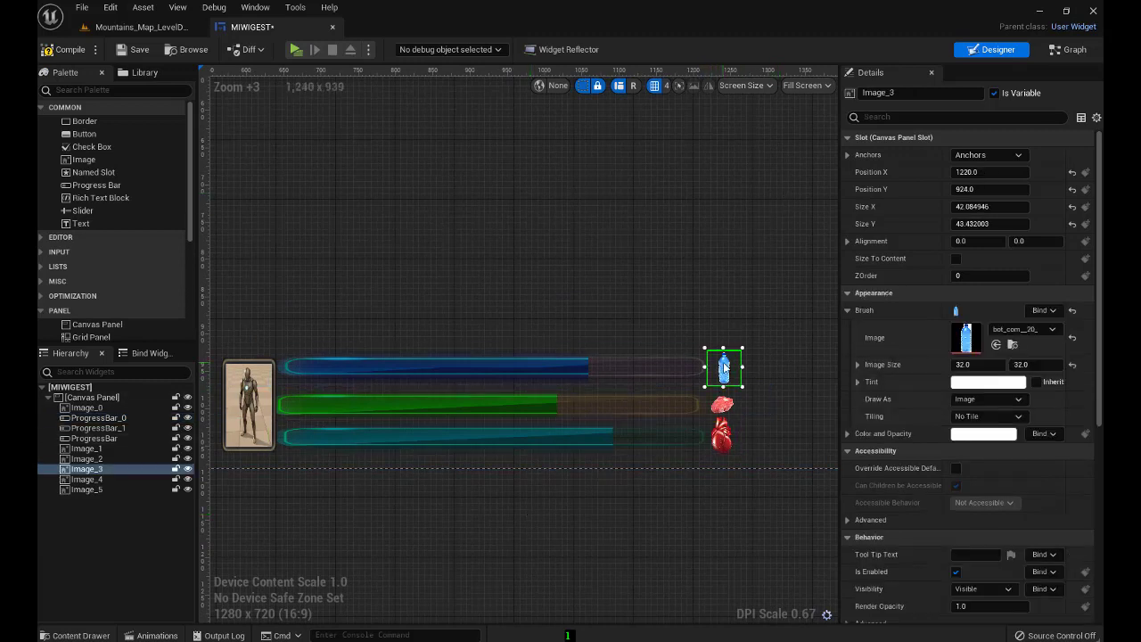
{"action": "left_click", "coordinate": [986, 156]}
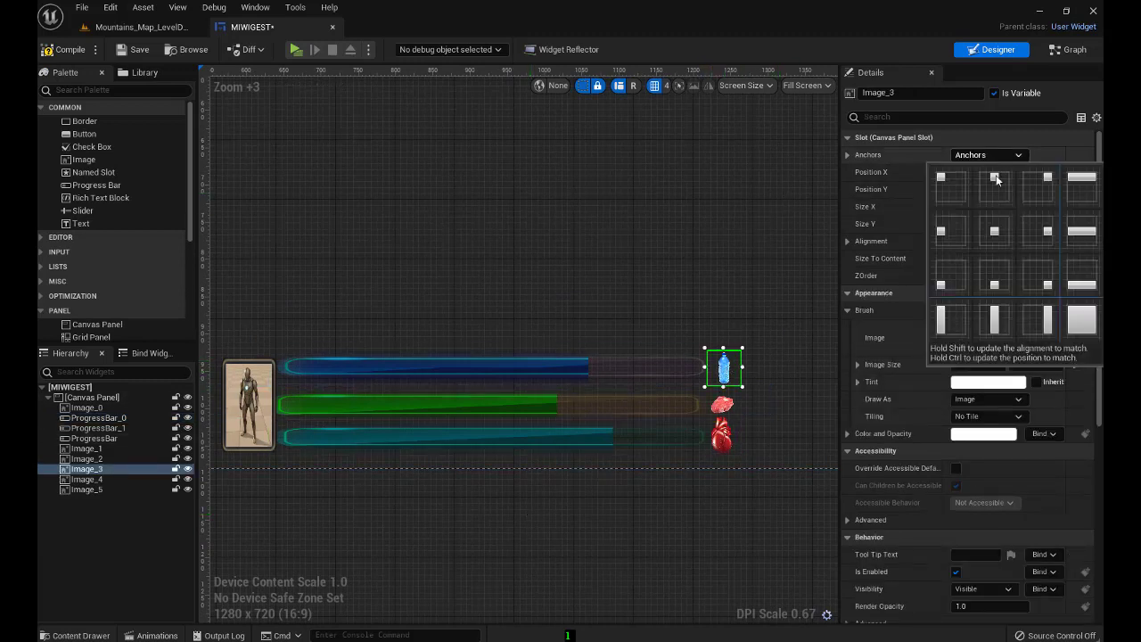
{"action": "left_click", "coordinate": [995, 288]}
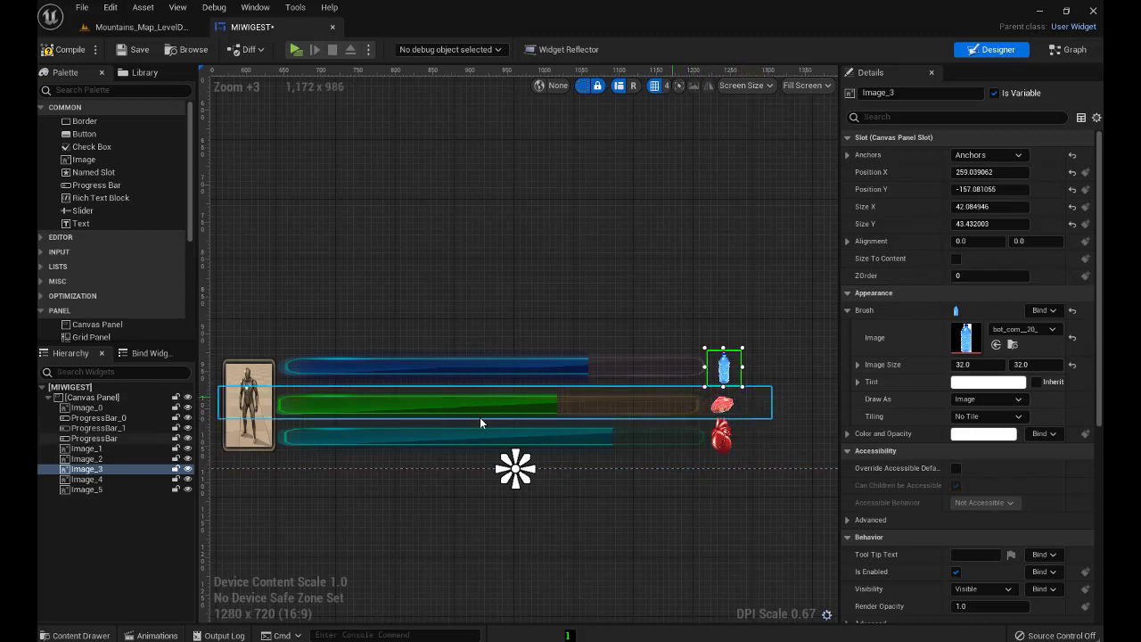
Anchor the character portrait and its frame image to the bottom centre
{"action": "left_click", "coordinate": [113, 490]}
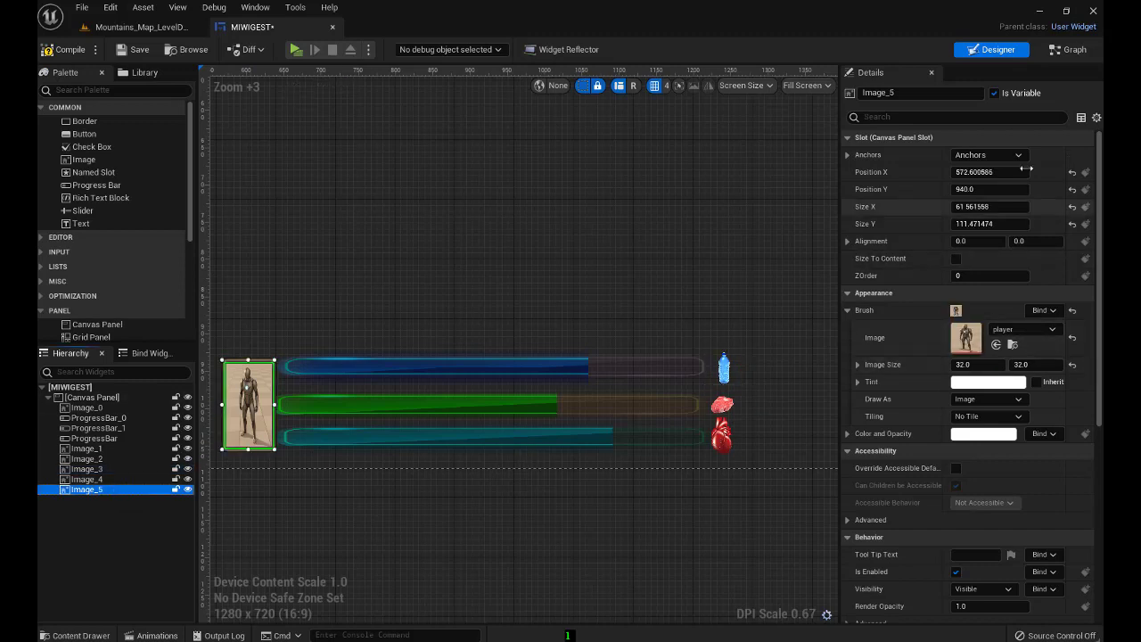
{"action": "left_click", "coordinate": [992, 155]}
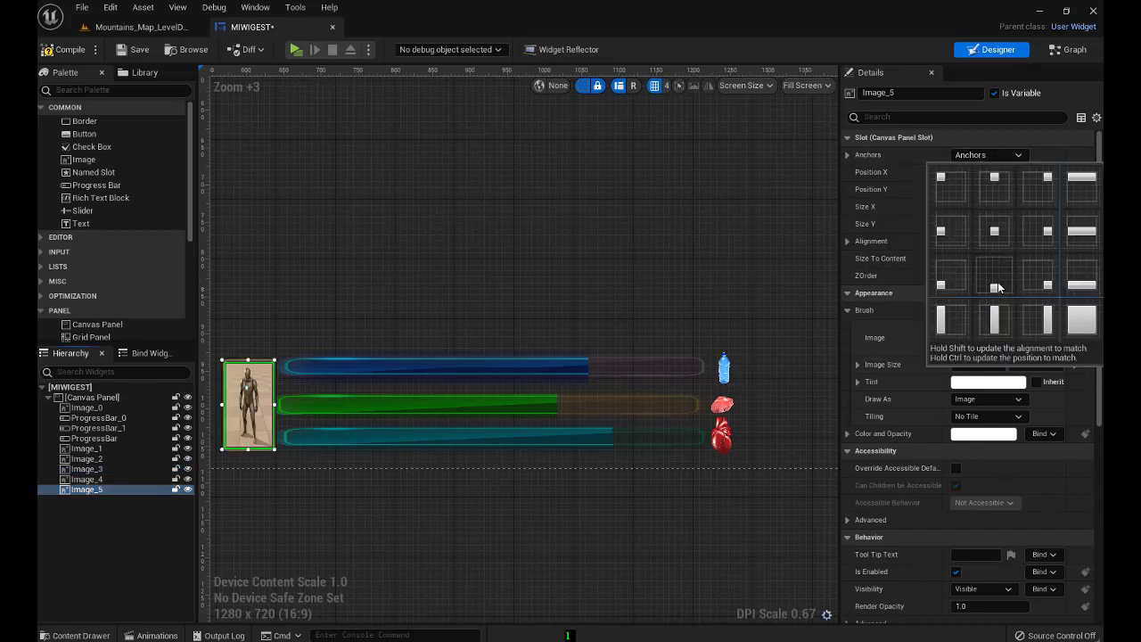
{"action": "left_click", "coordinate": [998, 285]}
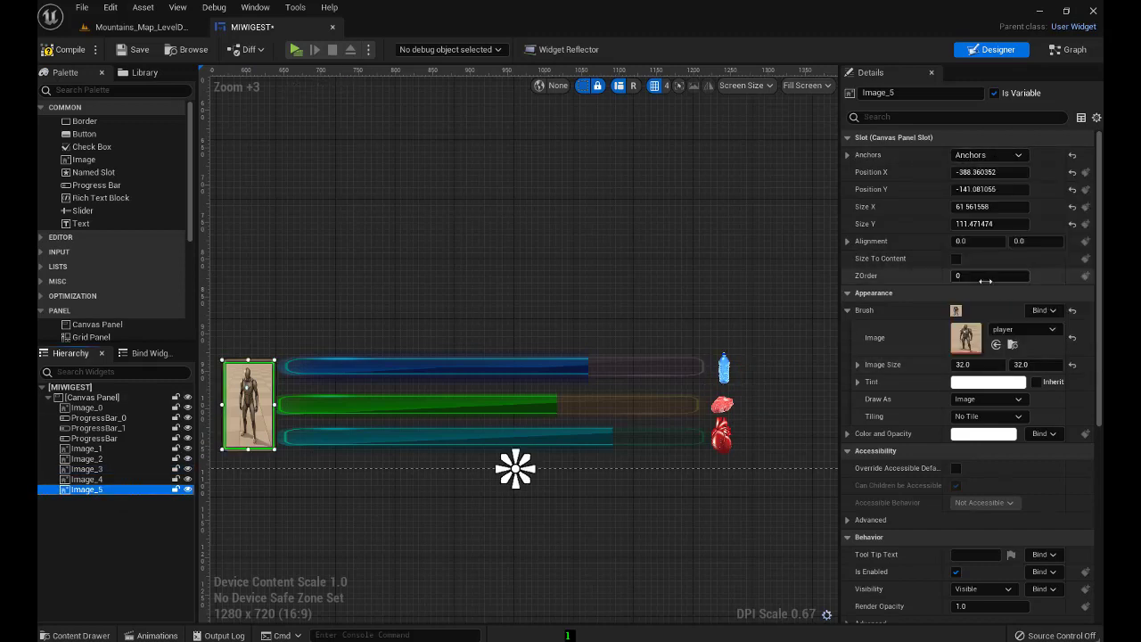
{"action": "left_click", "coordinate": [100, 480]}
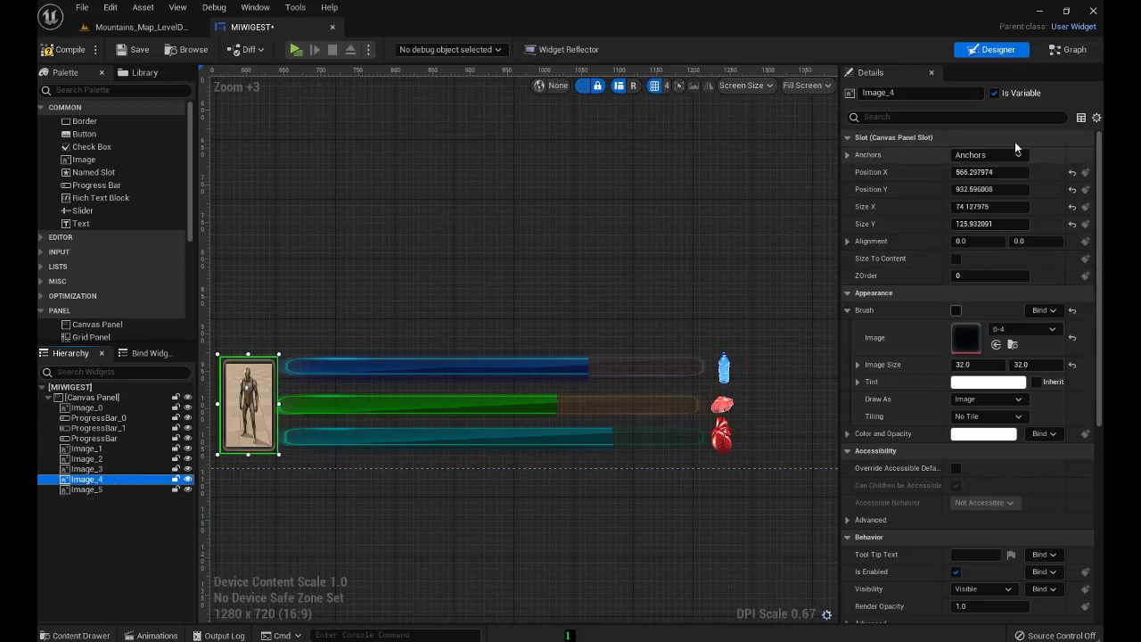
{"action": "left_click", "coordinate": [995, 156]}
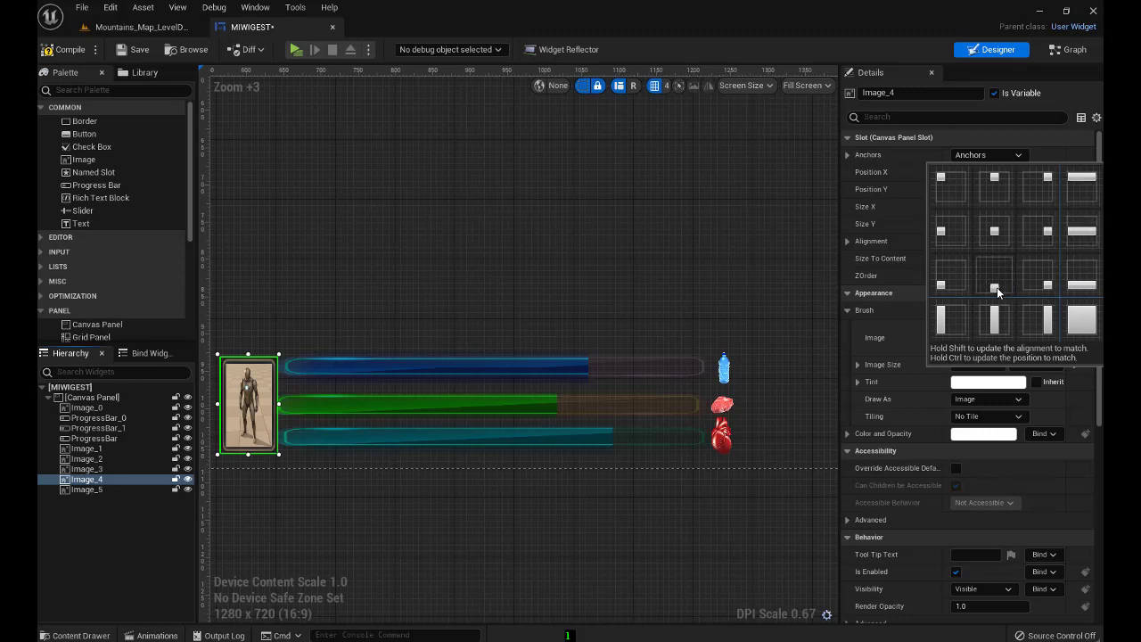
{"action": "left_click", "coordinate": [996, 287]}
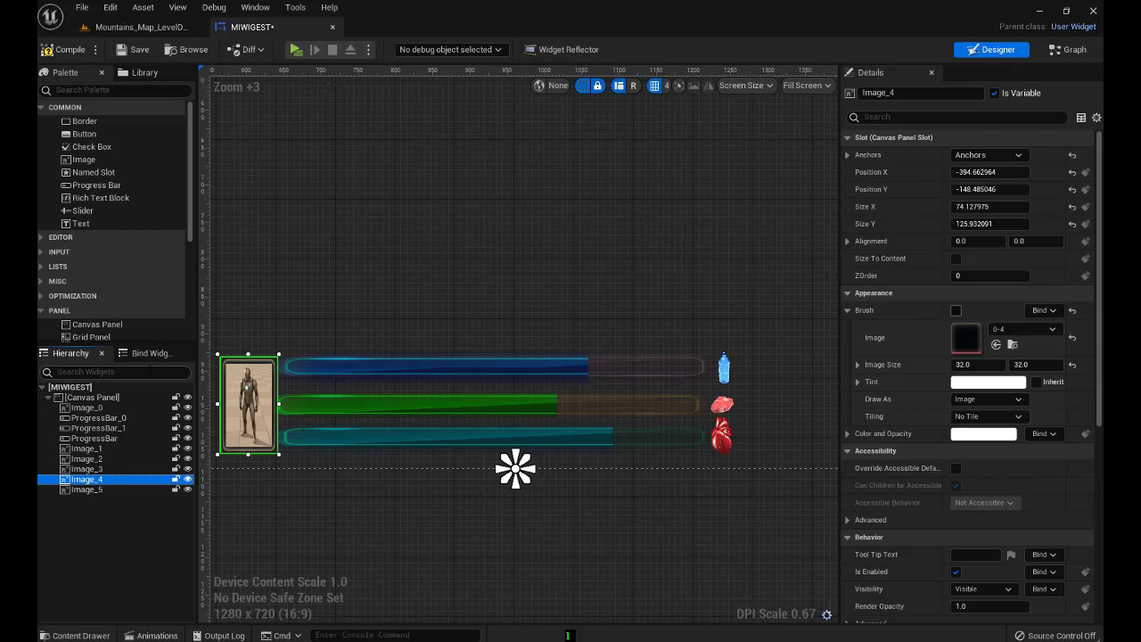
Anchor the bottle, meat and heart icons to the bottom-centre preset
{"action": "left_click", "coordinate": [111, 468]}
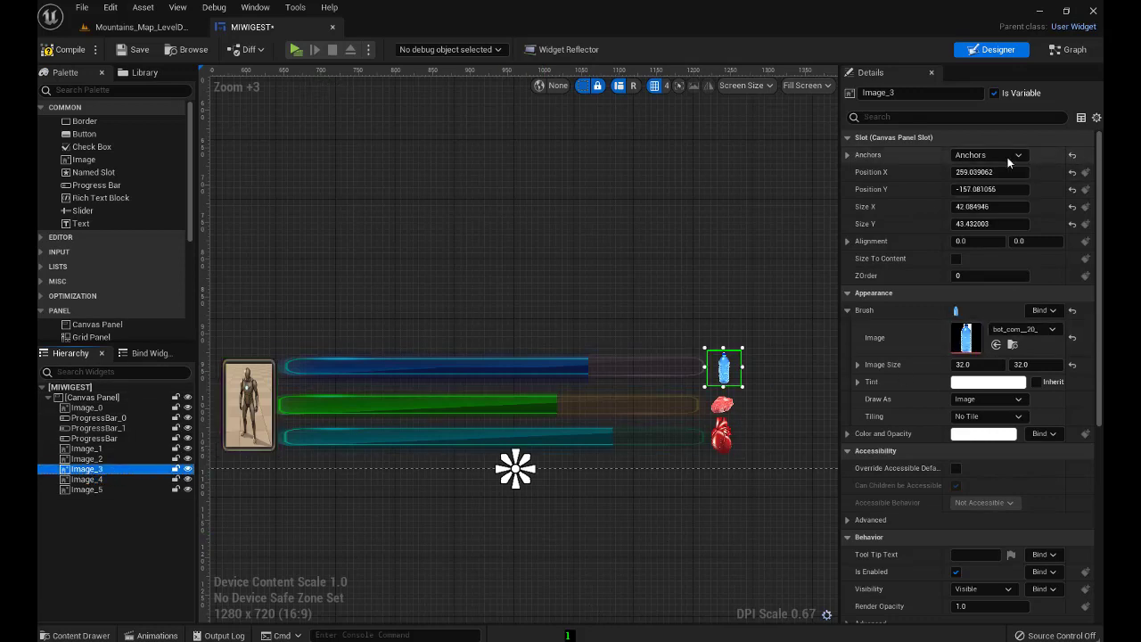
{"action": "left_click", "coordinate": [999, 155]}
{"action": "left_click", "coordinate": [996, 290]}
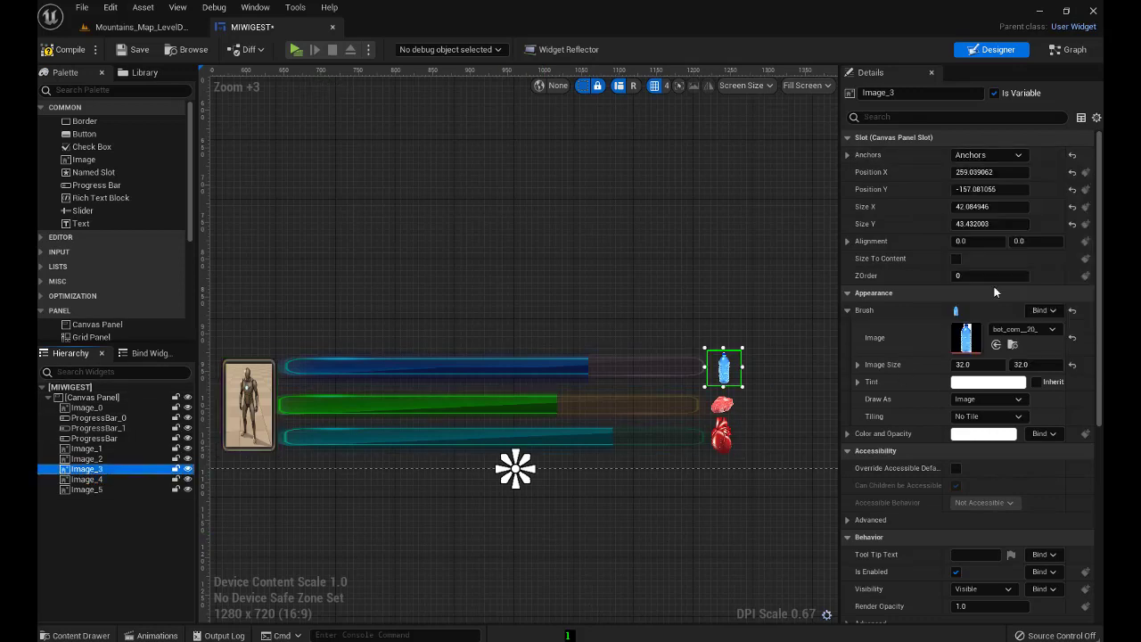
{"action": "left_click", "coordinate": [115, 458]}
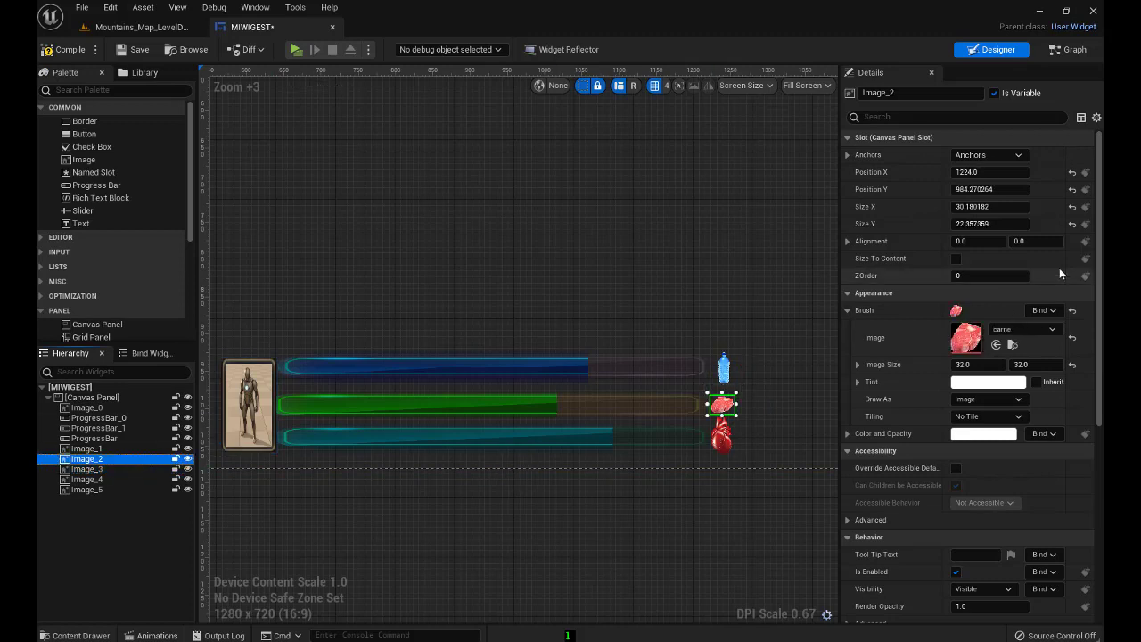
{"action": "left_click", "coordinate": [991, 156]}
{"action": "left_click", "coordinate": [995, 279]}
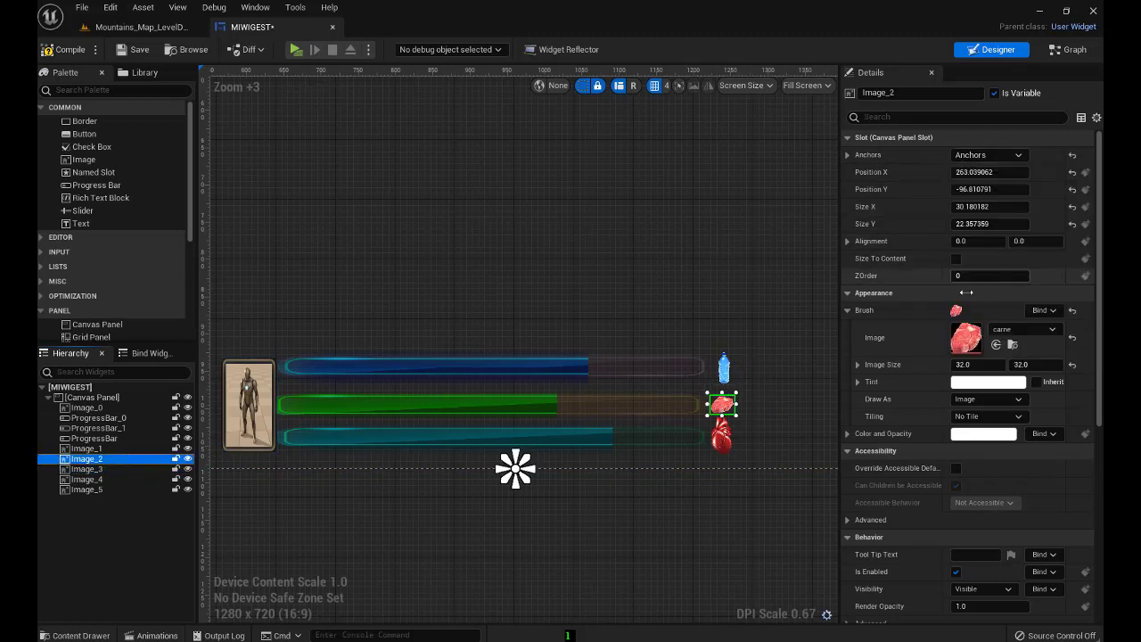
{"action": "left_click", "coordinate": [116, 448]}
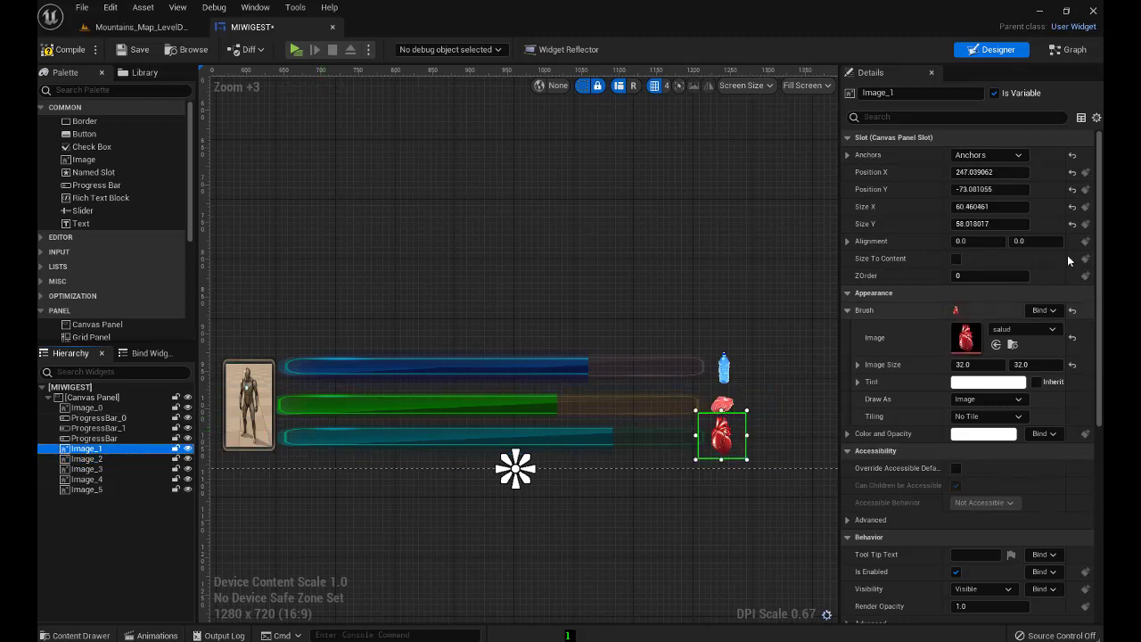
{"action": "left_click", "coordinate": [1016, 155]}
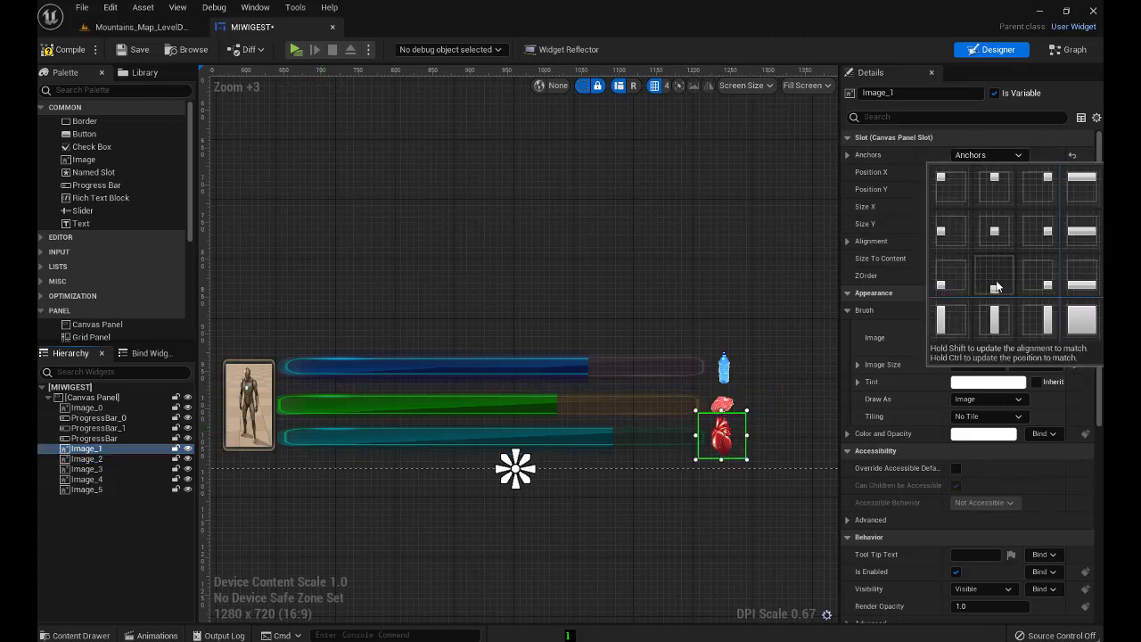
{"action": "left_click", "coordinate": [995, 285]}
Set bottom-centre anchors on the green, blue and bottom stat bars and the Image_0 crosshair
{"action": "left_click", "coordinate": [129, 439]}
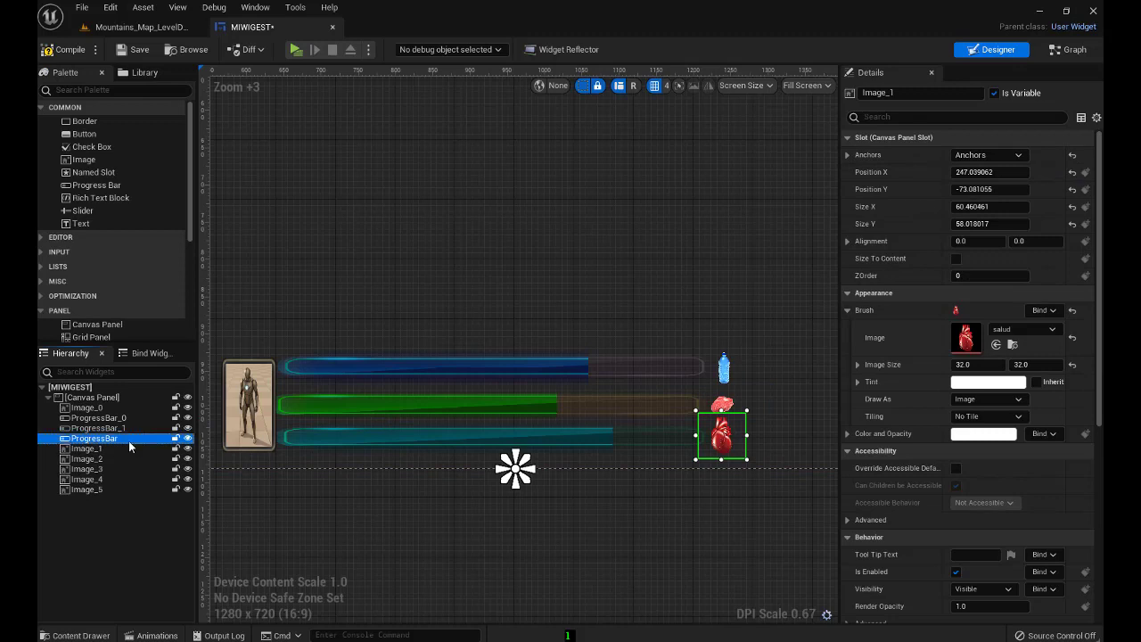
{"action": "left_click", "coordinate": [991, 153]}
{"action": "left_click", "coordinate": [996, 284]}
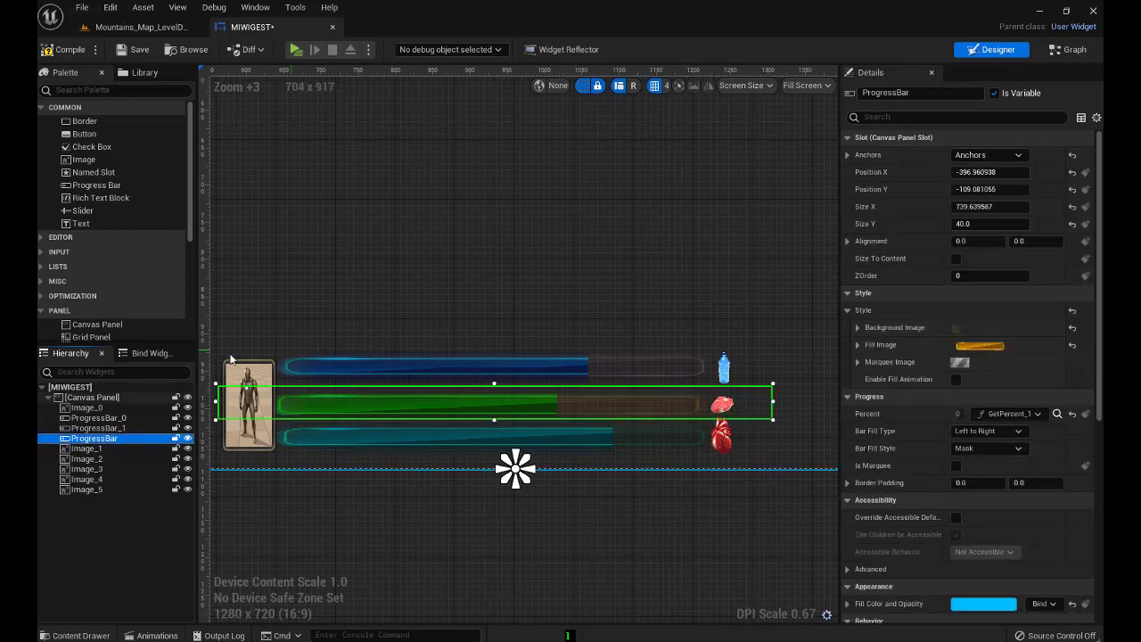
{"action": "left_click", "coordinate": [98, 428]}
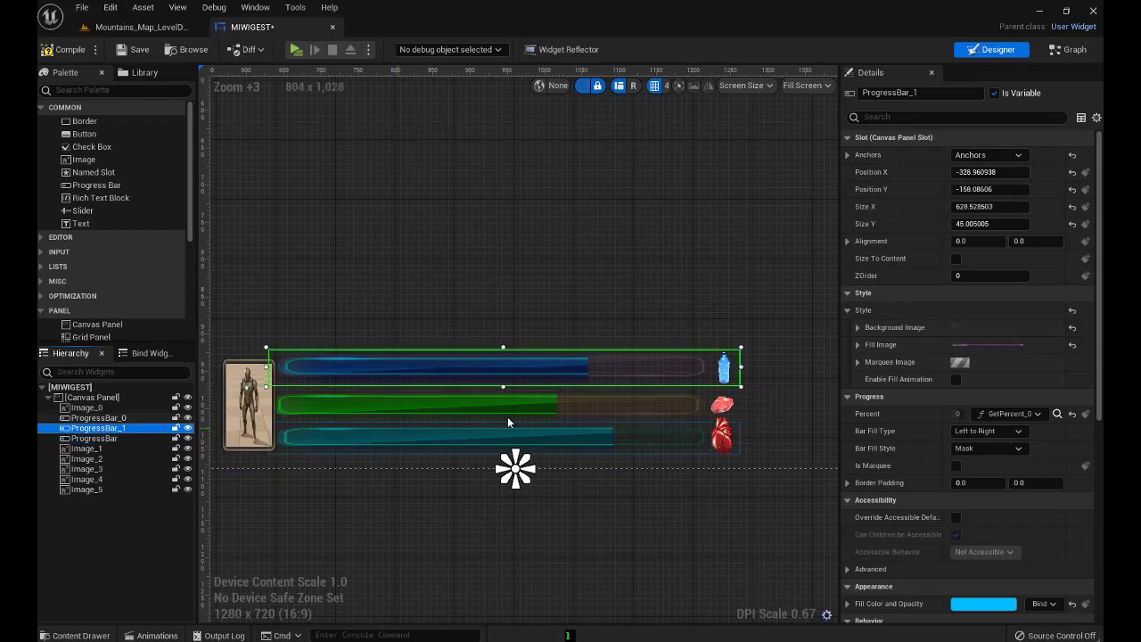
{"action": "left_click", "coordinate": [988, 155]}
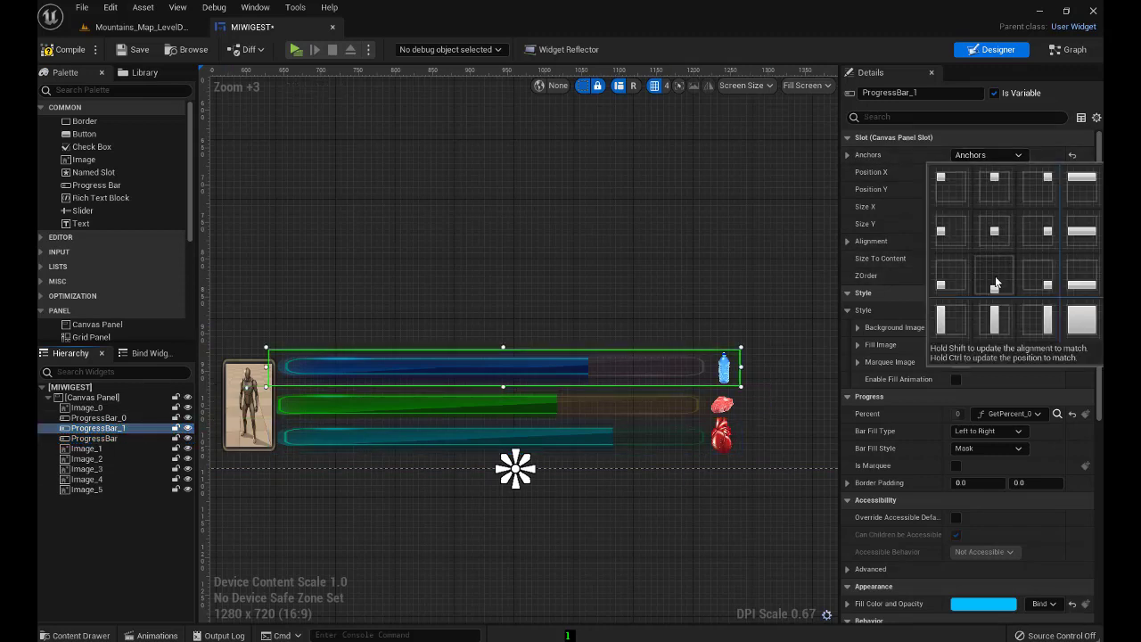
{"action": "left_click", "coordinate": [995, 281]}
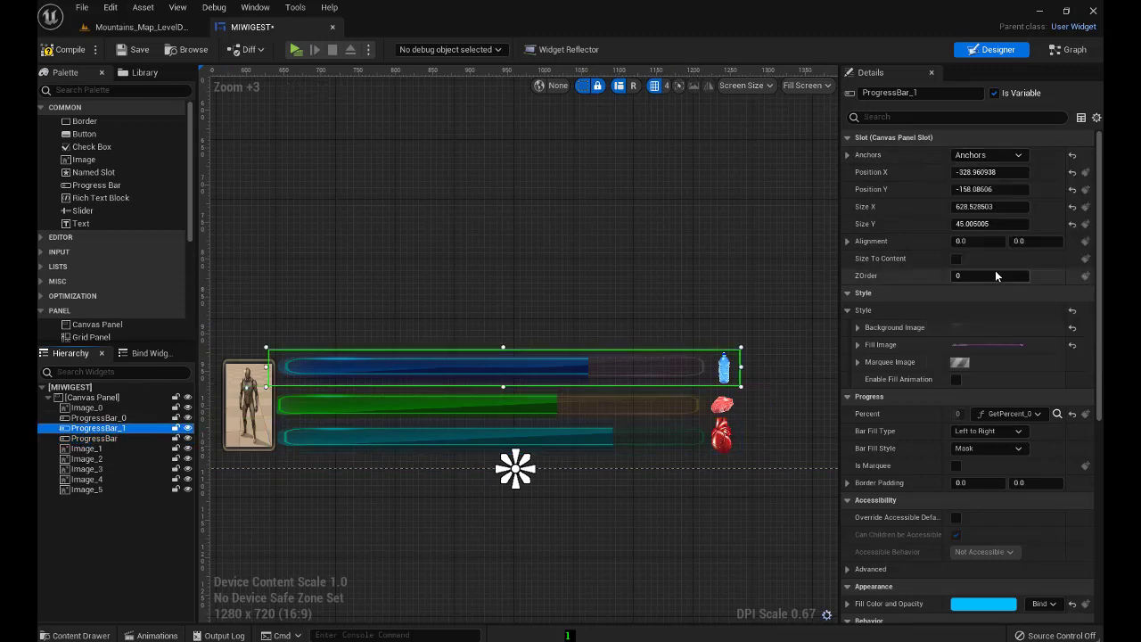
{"action": "left_click", "coordinate": [113, 421]}
{"action": "left_click", "coordinate": [988, 155]}
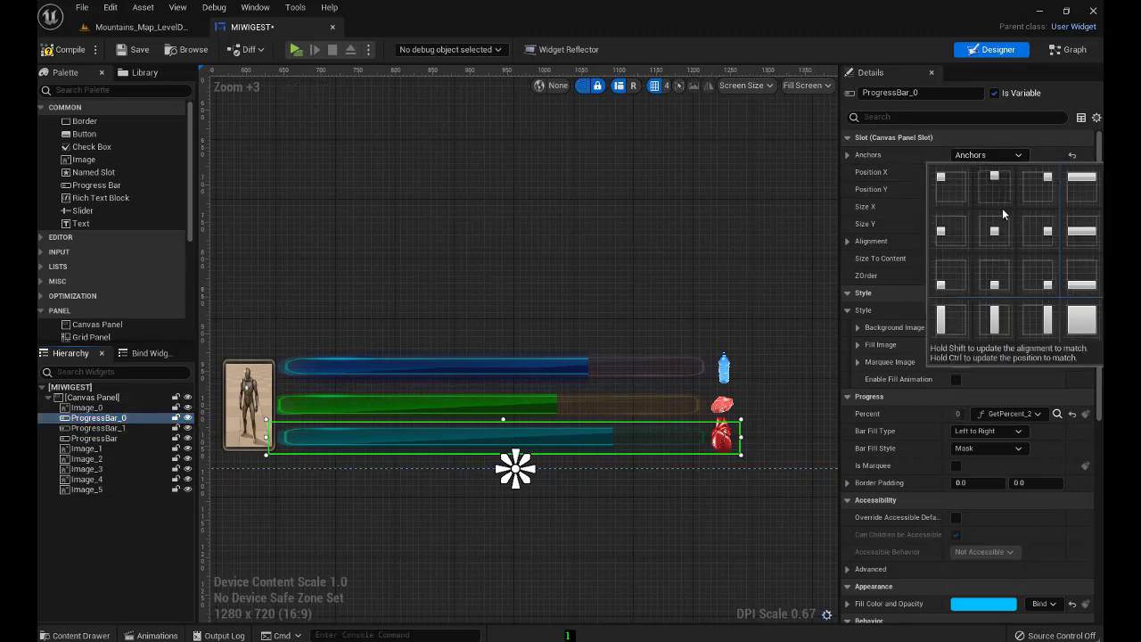
{"action": "left_click", "coordinate": [995, 275]}
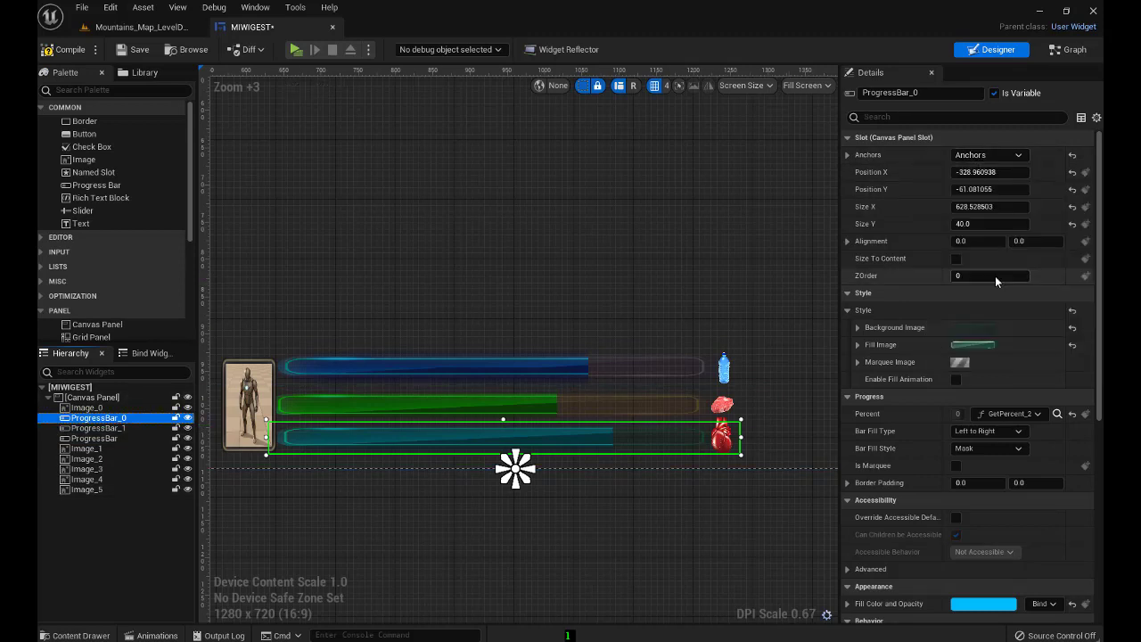
{"action": "left_click", "coordinate": [107, 409]}
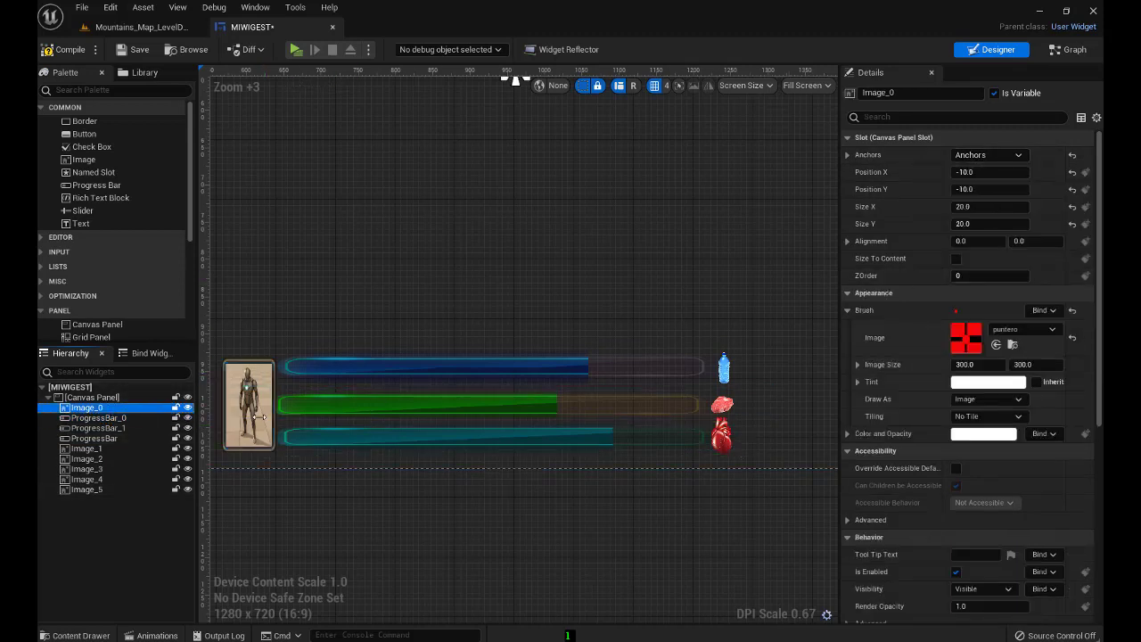
{"action": "left_click", "coordinate": [982, 154]}
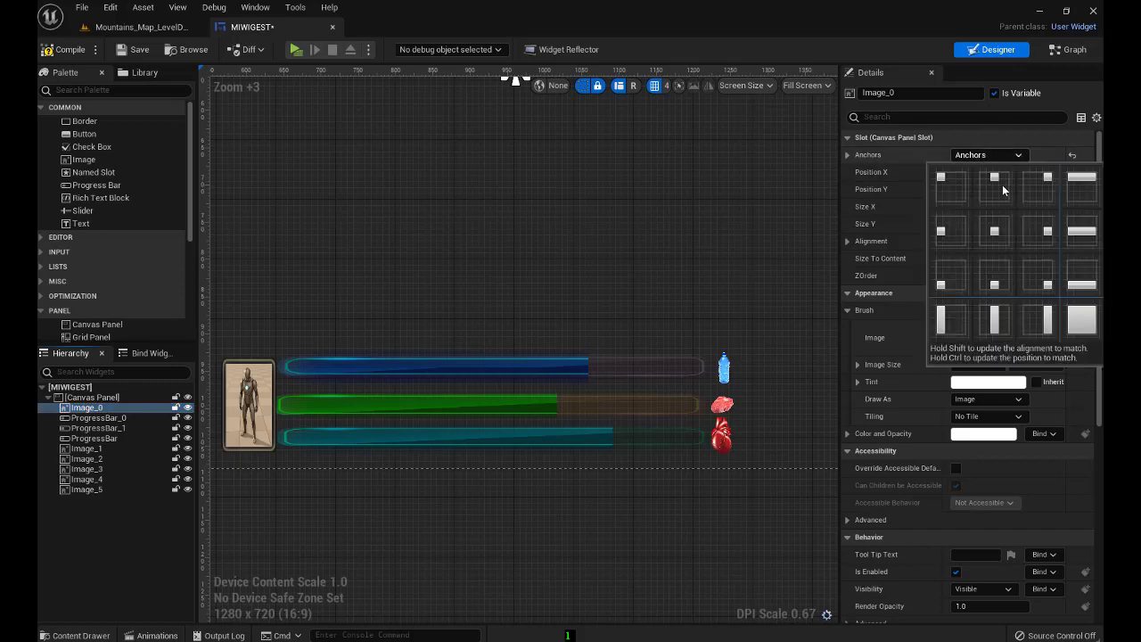
{"action": "left_click", "coordinate": [996, 277]}
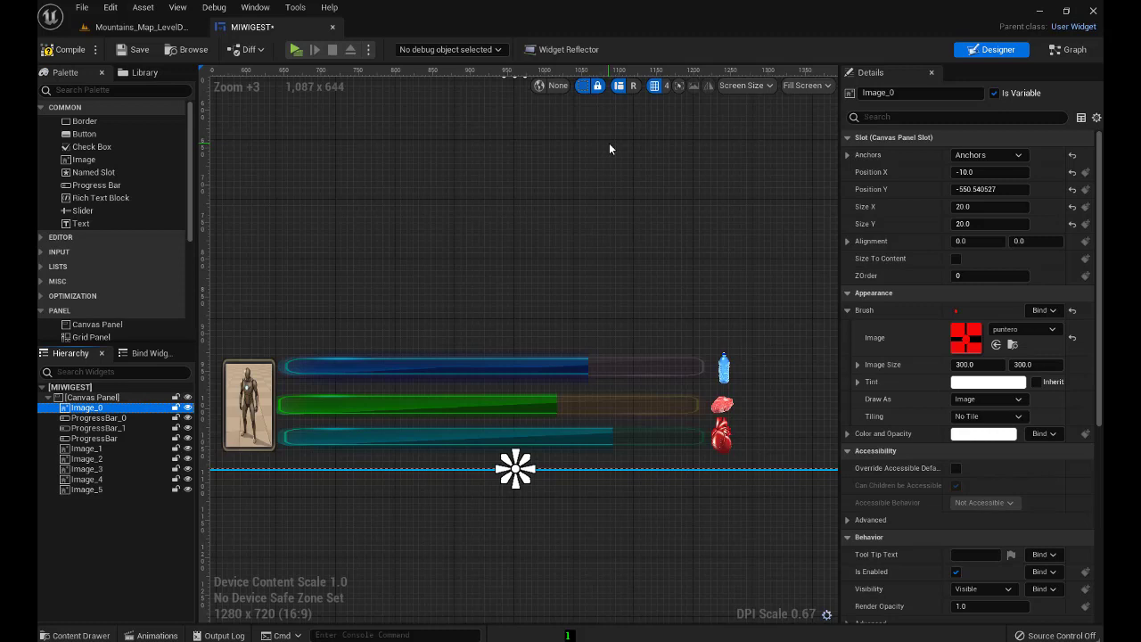
Compile and save the MIWIGEST HUD widget
{"action": "scroll", "coordinate": [653, 117], "scroll_direction": "down", "scroll_amount": 2}
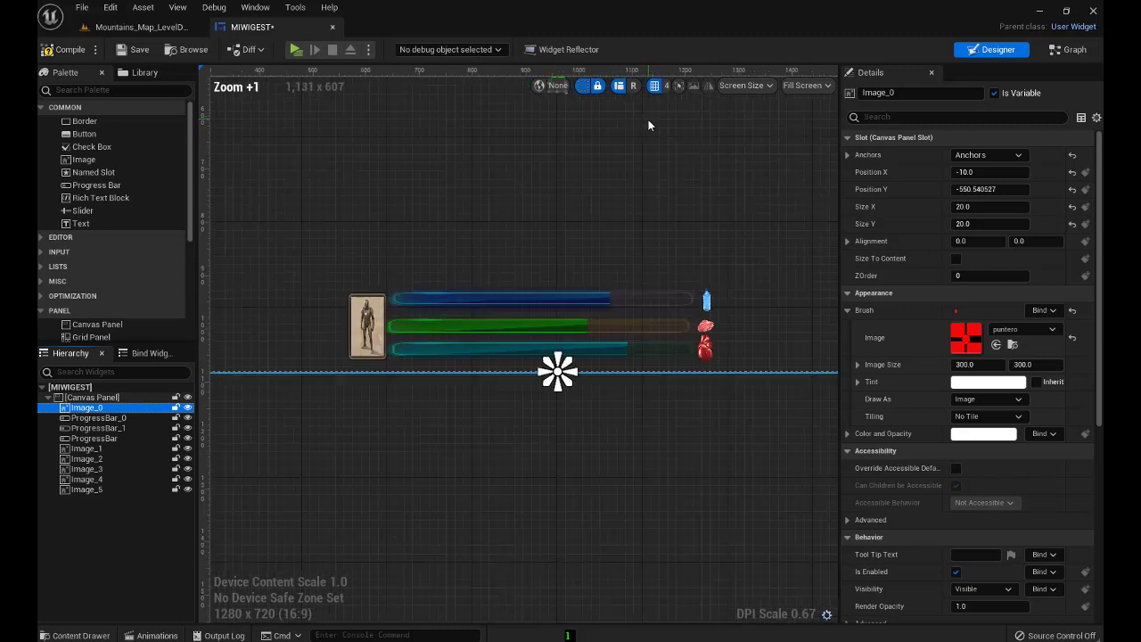
{"action": "right_click_drag", "start_coordinate": [590, 162], "coordinate": [624, 213]}
{"action": "scroll", "coordinate": [623, 218], "scroll_direction": "down", "scroll_amount": 1}
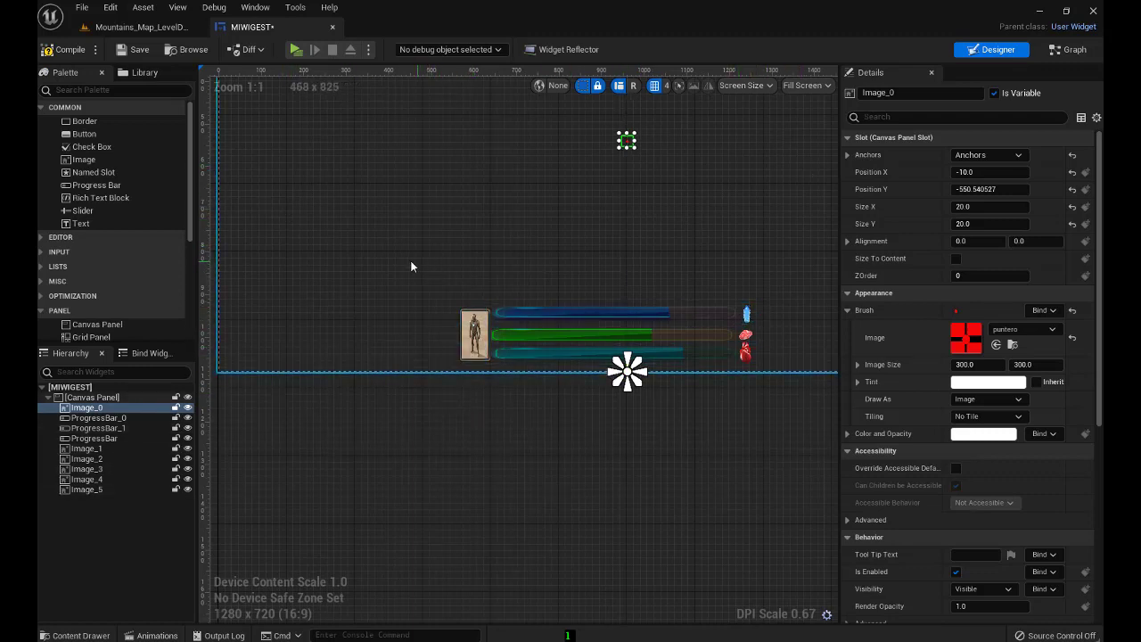
{"action": "left_click", "coordinate": [64, 49]}
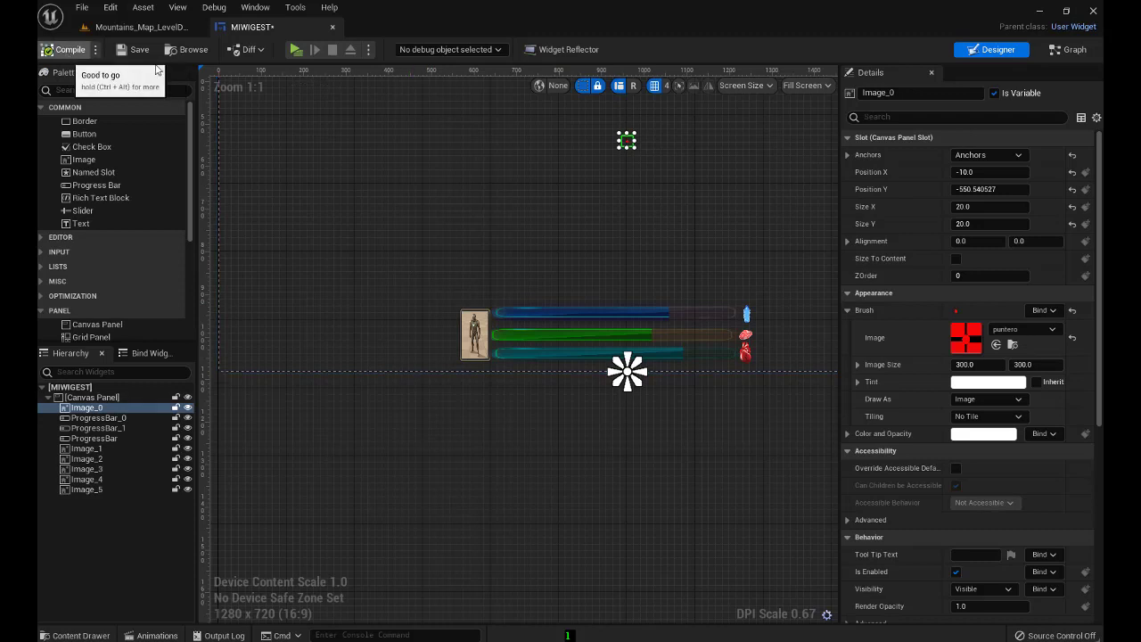
{"action": "left_click", "coordinate": [132, 49]}
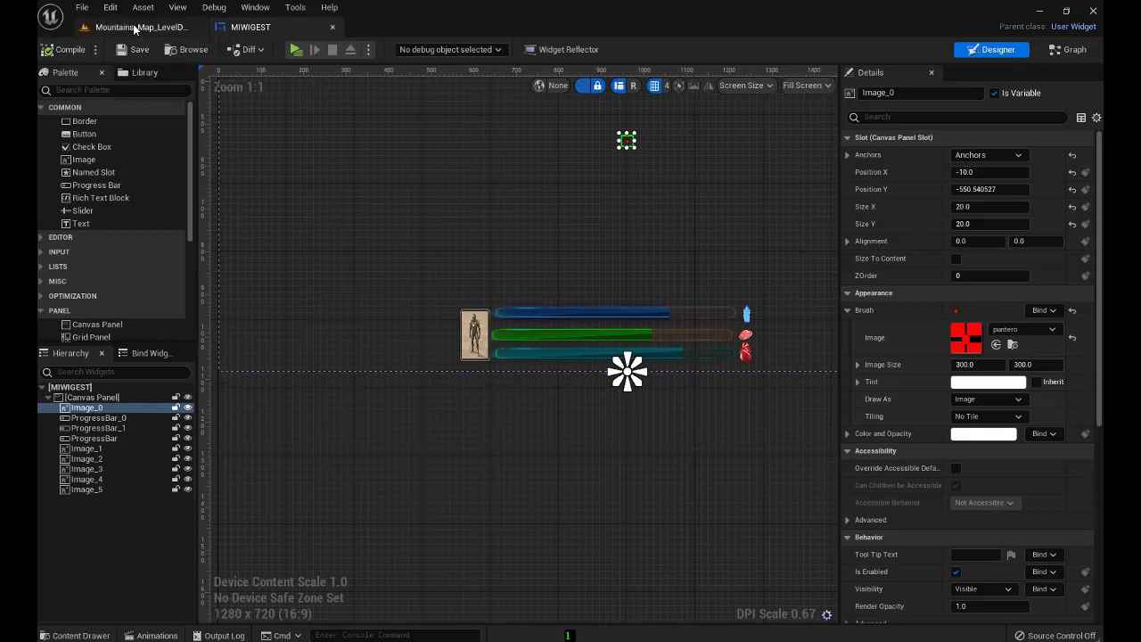
Play-test Mountains_Map, walking forward to check the HUD, then stop with Esc
{"action": "left_click", "coordinate": [123, 28]}
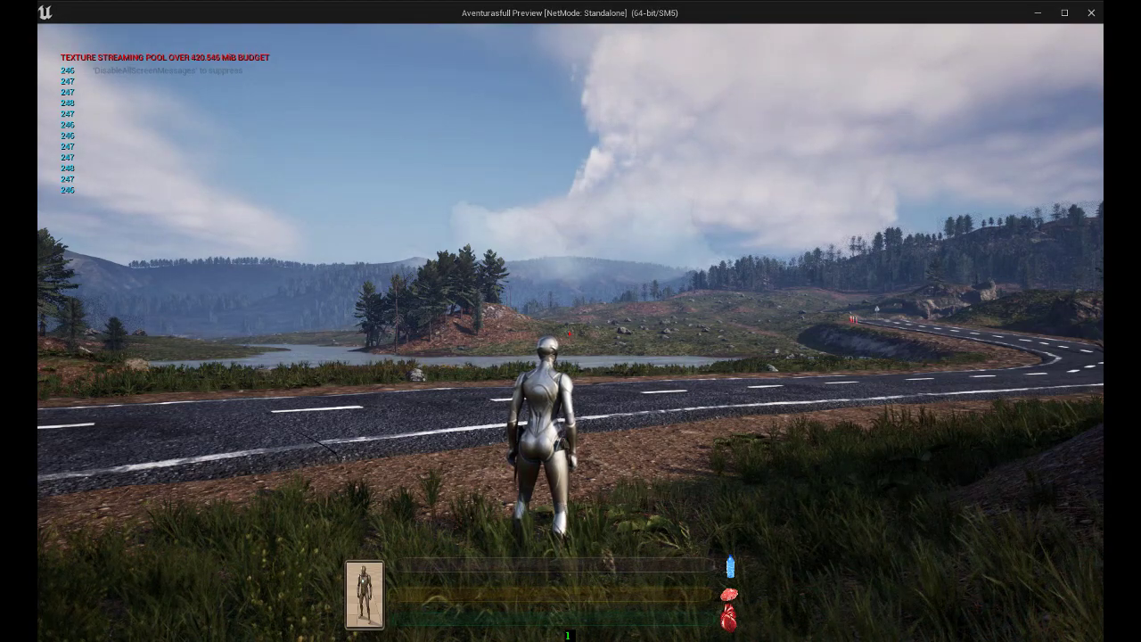
{"action": "key", "text": "w"}
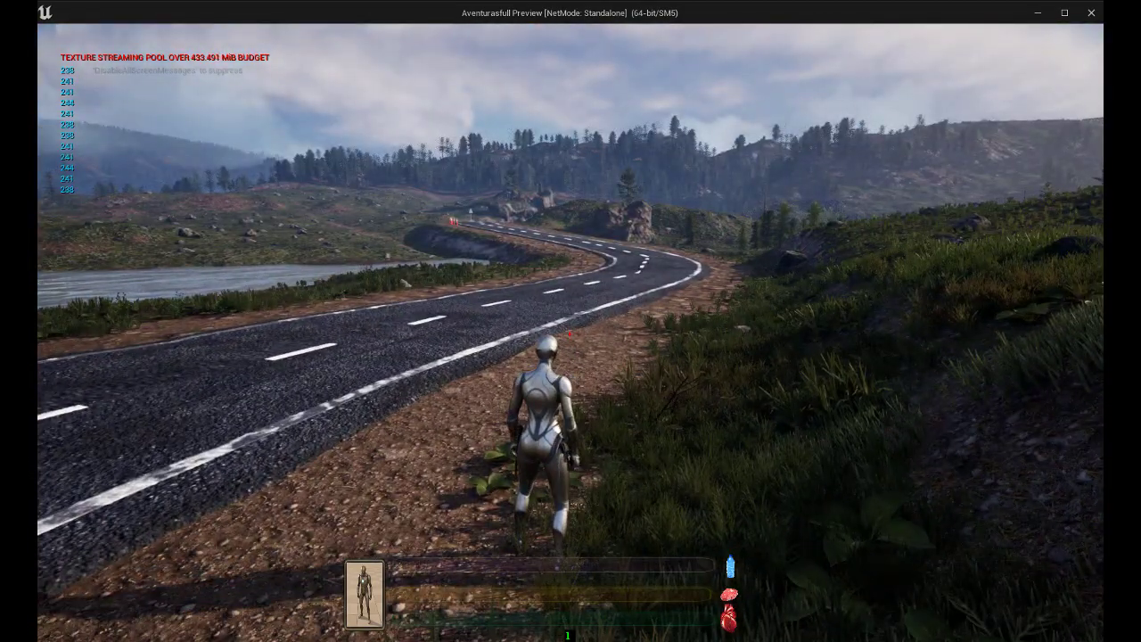
{"action": "mouse_move", "coordinate": [571, 320]}
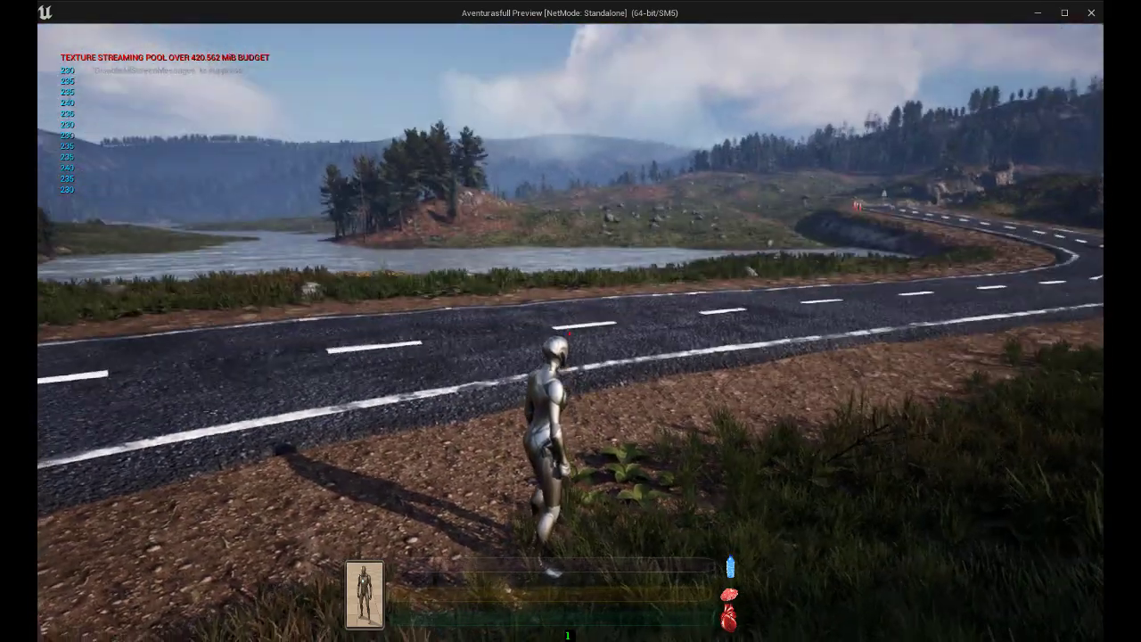
{"action": "key", "text": "Escape"}
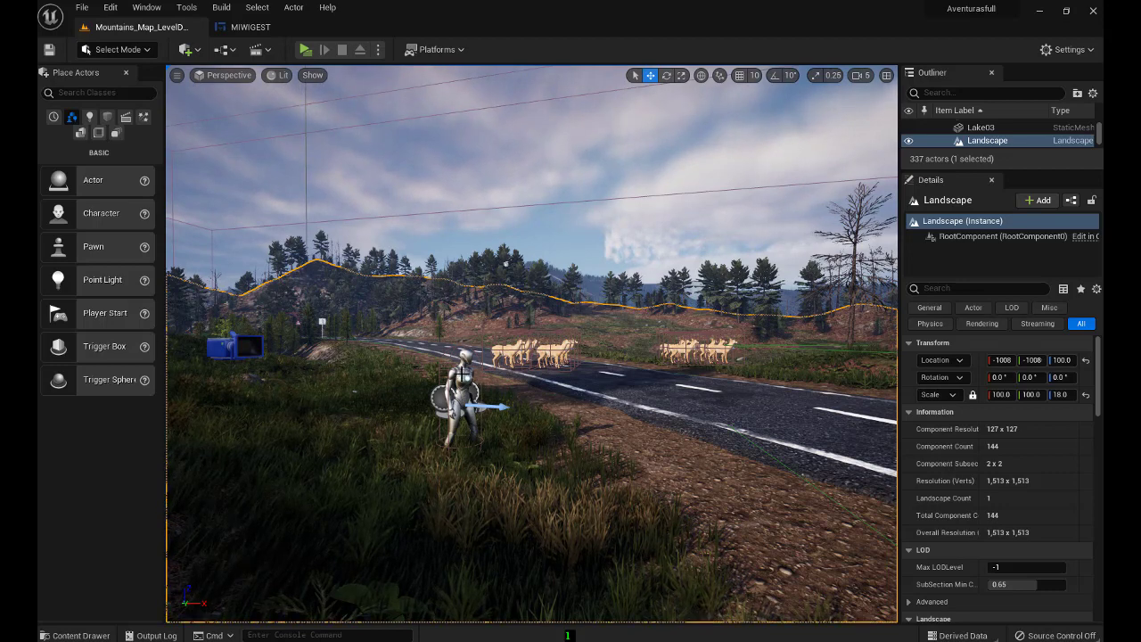
Open BP_ThirdPersonCharacter for editing from the character in the level
{"action": "left_click", "coordinate": [464, 371]}
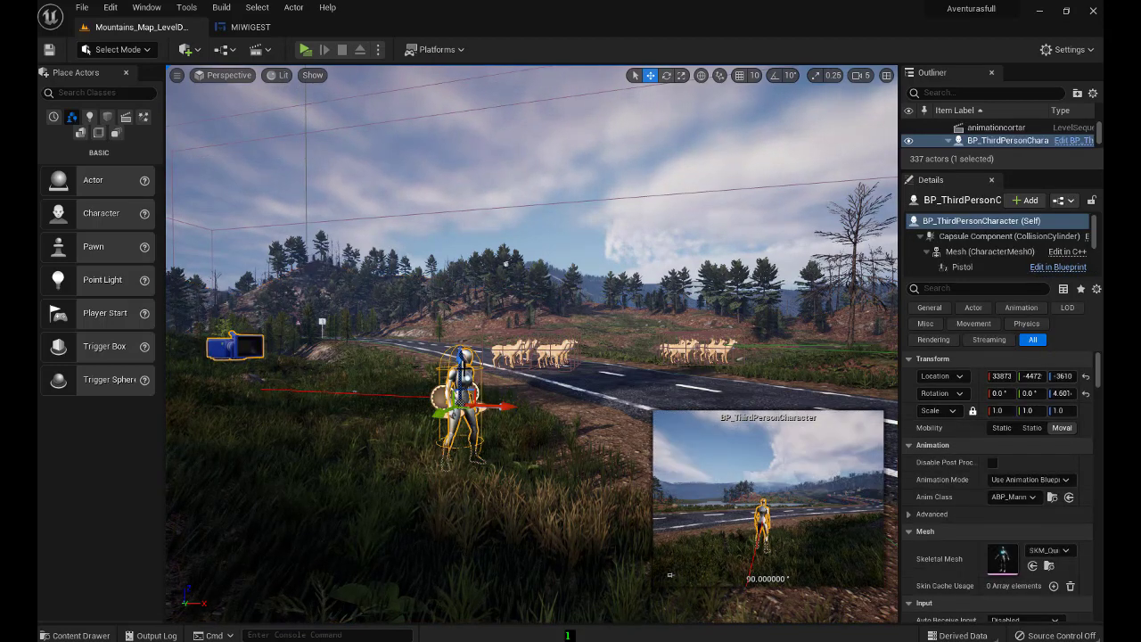
{"action": "right_click", "coordinate": [464, 370]}
{"action": "mouse_move", "coordinate": [493, 109]}
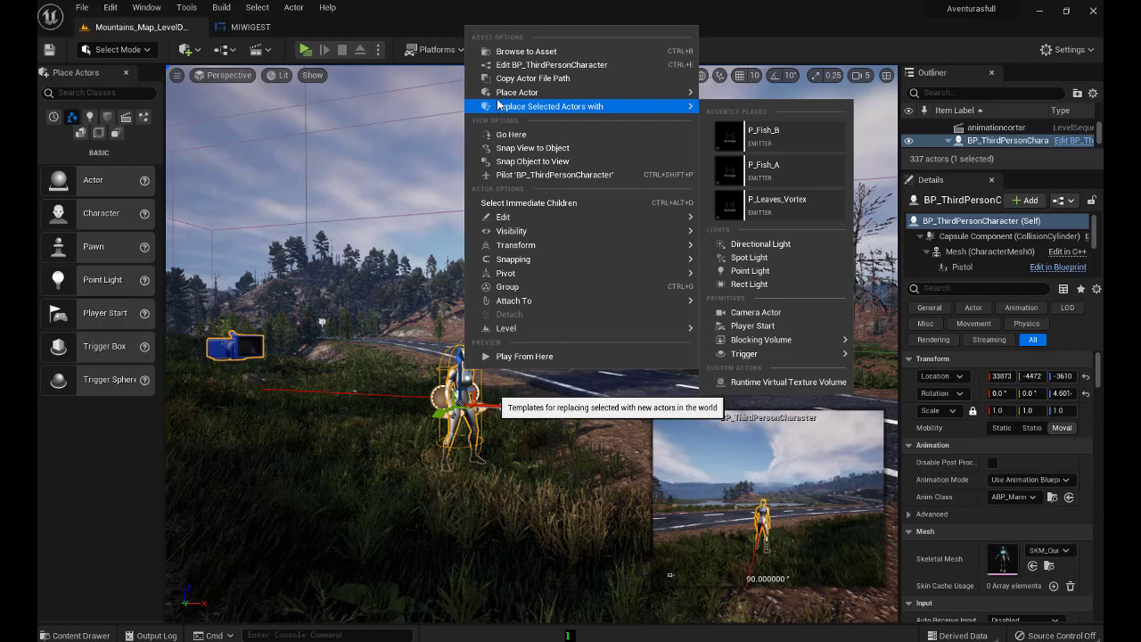
{"action": "left_click", "coordinate": [515, 64]}
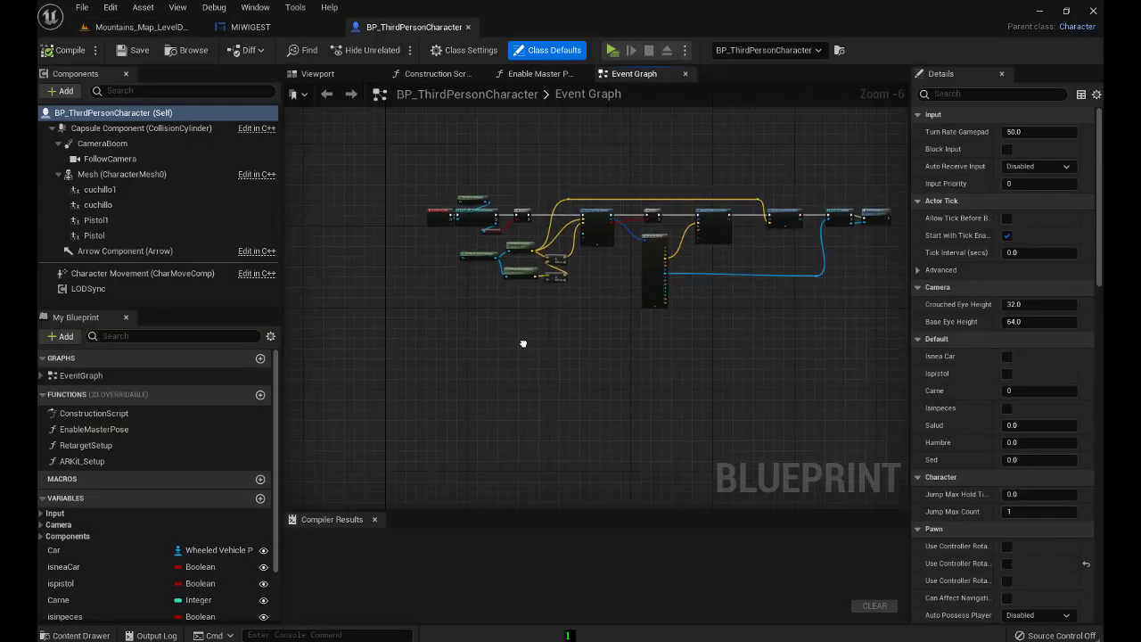
{"action": "right_click_drag", "start_coordinate": [520, 339], "coordinate": [573, 255]}
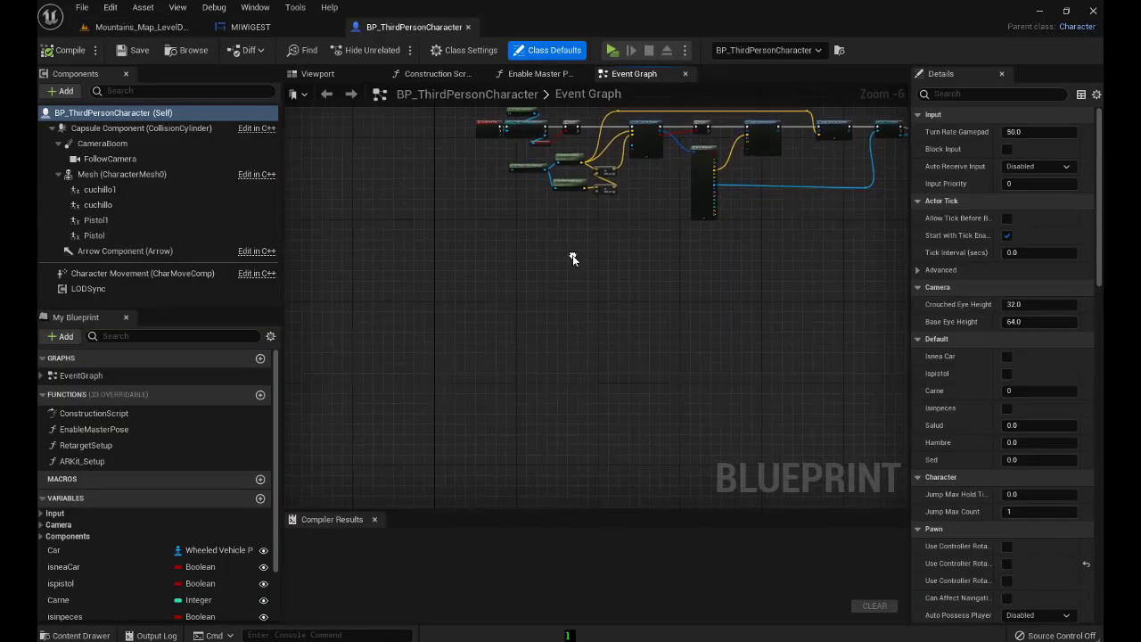
{"action": "scroll", "coordinate": [113, 540], "scroll_direction": "down", "scroll_amount": 2}
{"action": "scroll", "coordinate": [113, 540], "scroll_direction": "down", "scroll_amount": 1}
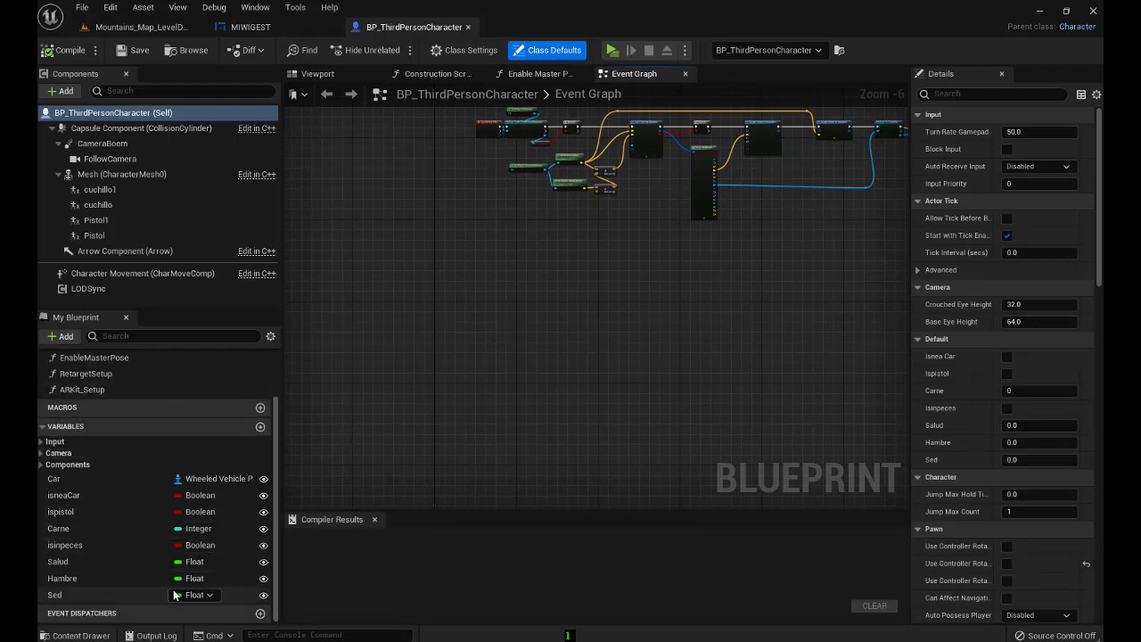
Set the Salud, Hambre and Sed default values to 100
{"action": "left_click", "coordinate": [105, 563]}
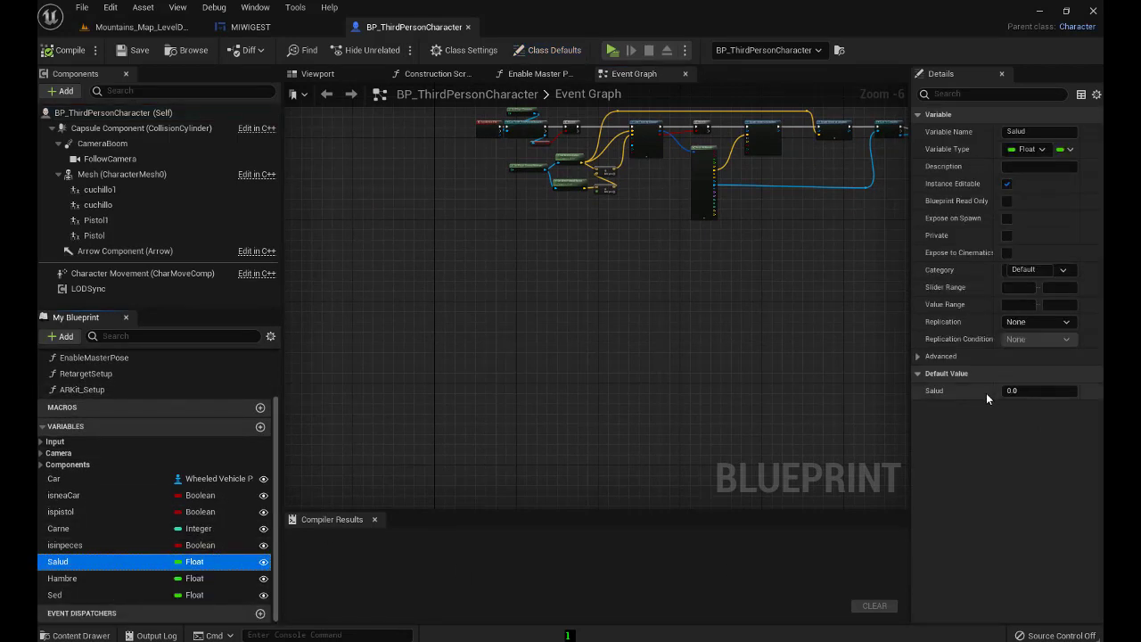
{"action": "left_click", "coordinate": [1017, 390]}
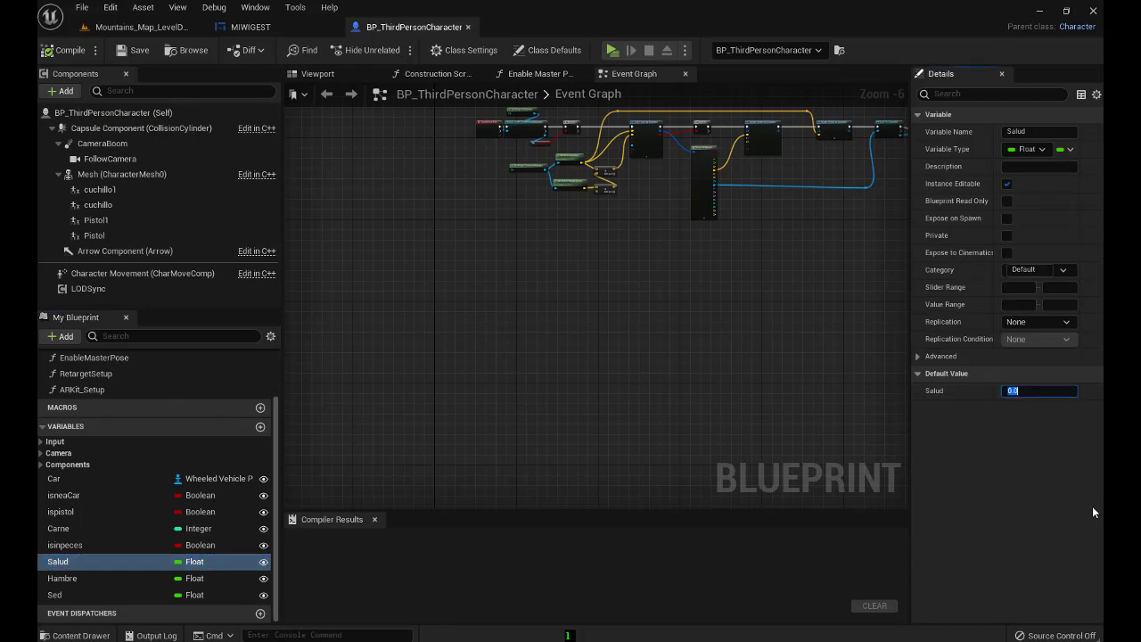
{"action": "type", "text": "100"}
{"action": "left_click", "coordinate": [104, 578]}
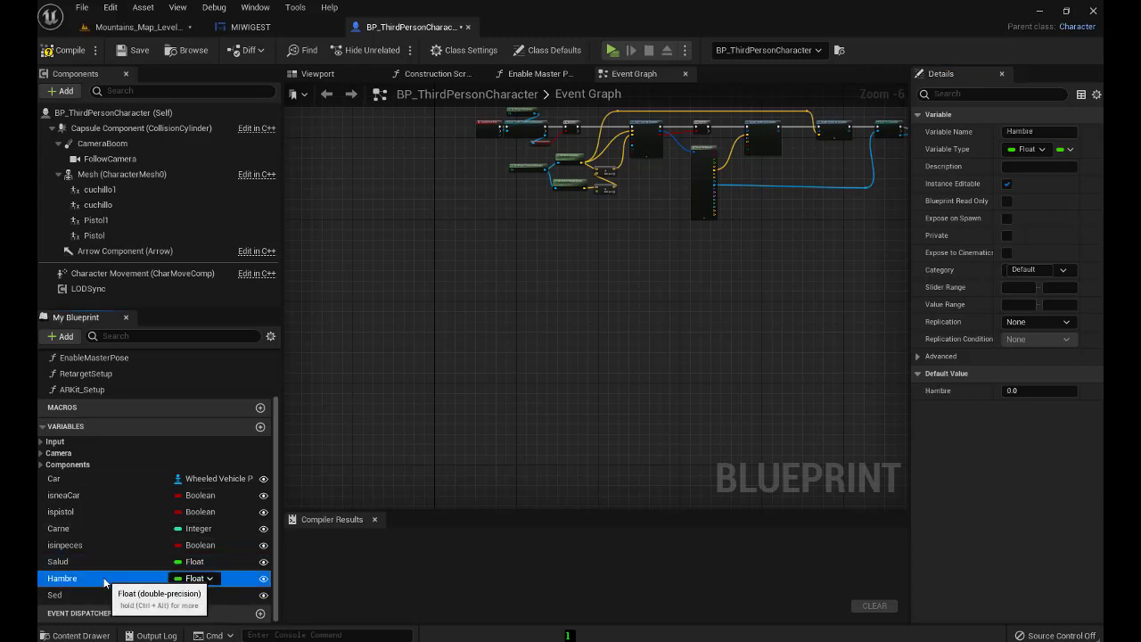
{"action": "left_click", "coordinate": [1021, 391]}
{"action": "left_click", "coordinate": [1021, 390]}
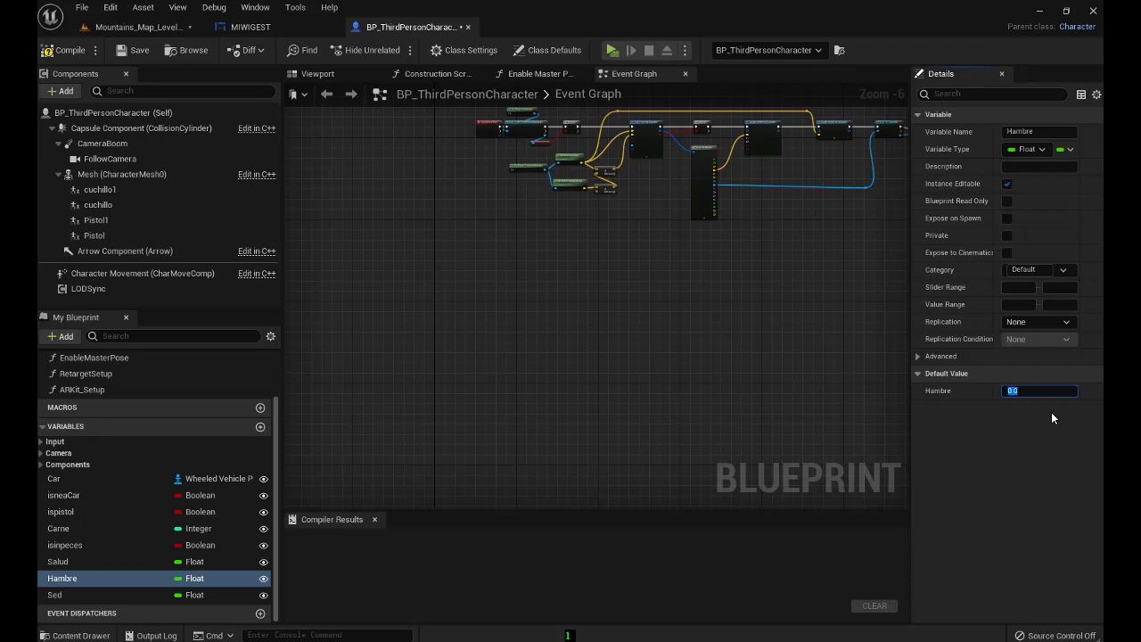
{"action": "type", "text": "10"}
{"action": "key", "text": "Return"}
{"action": "left_click", "coordinate": [75, 595]}
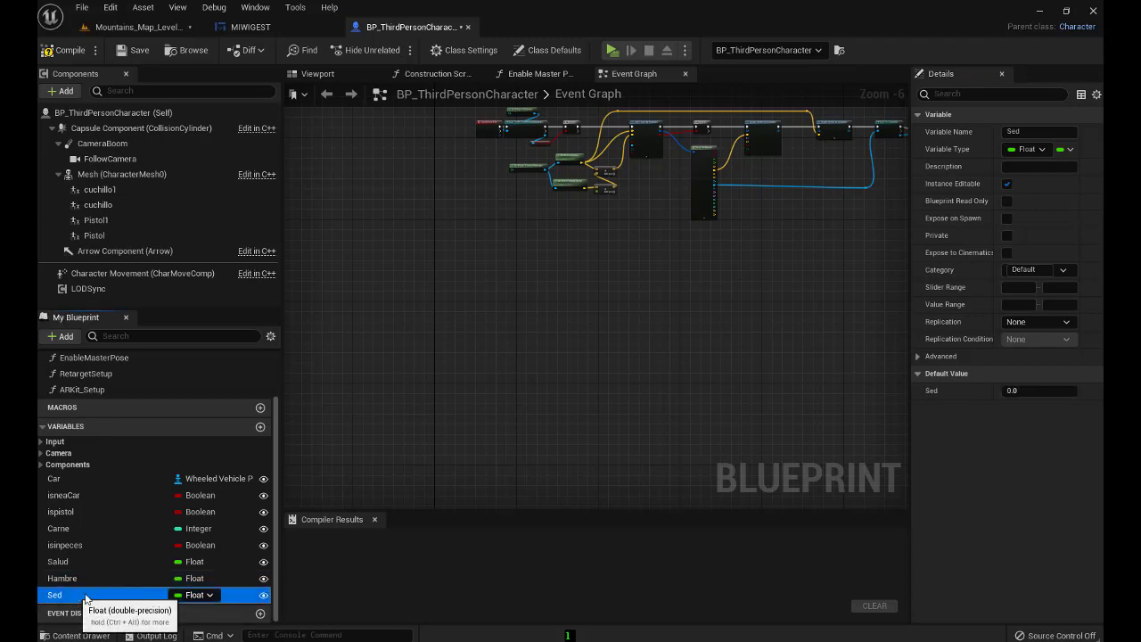
{"action": "left_click", "coordinate": [1022, 390]}
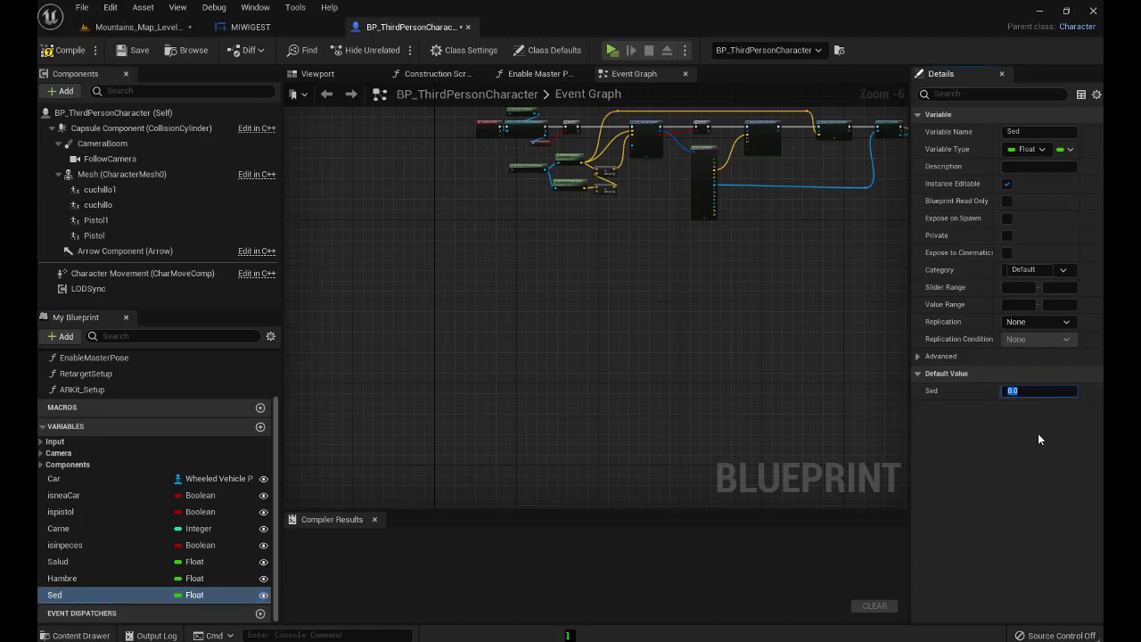
{"action": "type", "text": "10"}
{"action": "key", "text": "Return"}
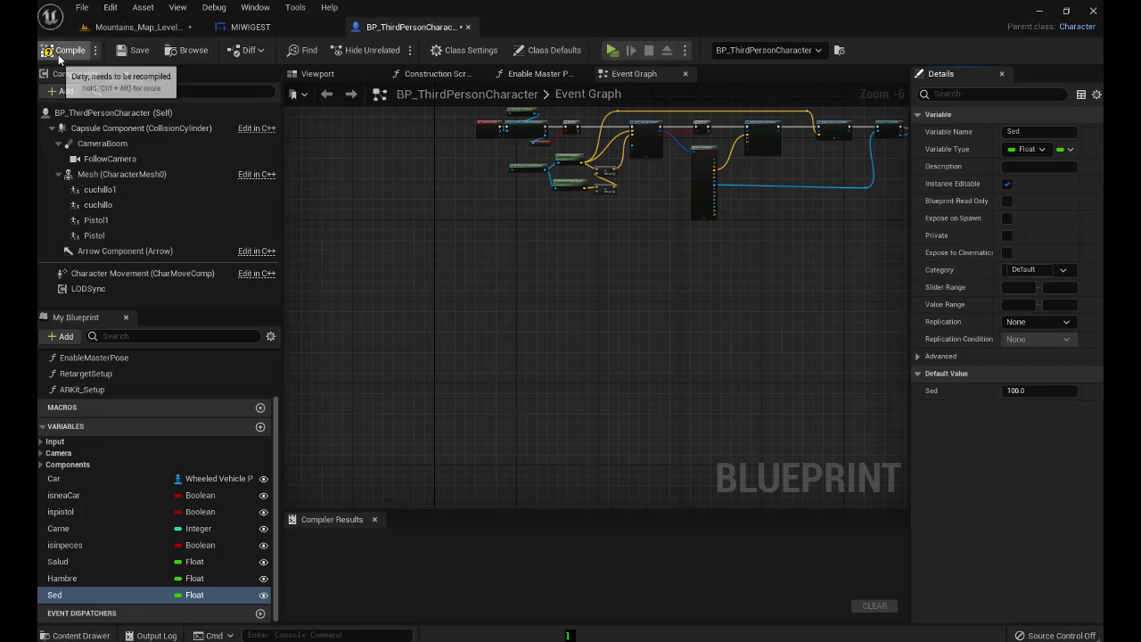
Compile and save BP_ThirdPersonCharacter, returning to the level editor
{"action": "left_click", "coordinate": [64, 51]}
{"action": "left_click", "coordinate": [150, 52]}
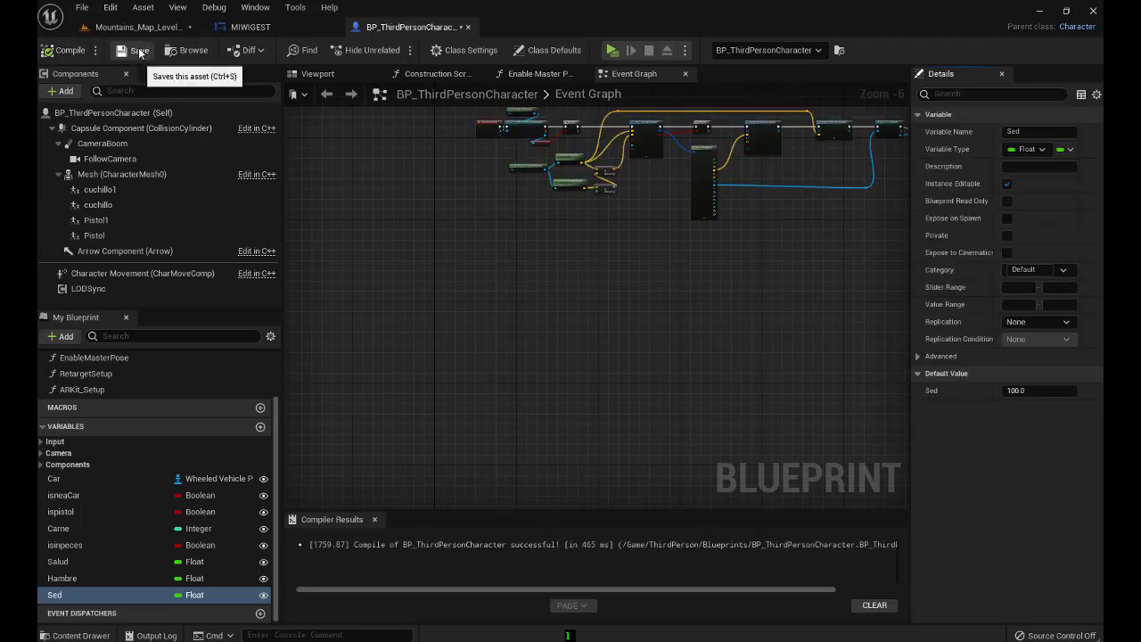
{"action": "left_click", "coordinate": [129, 30]}
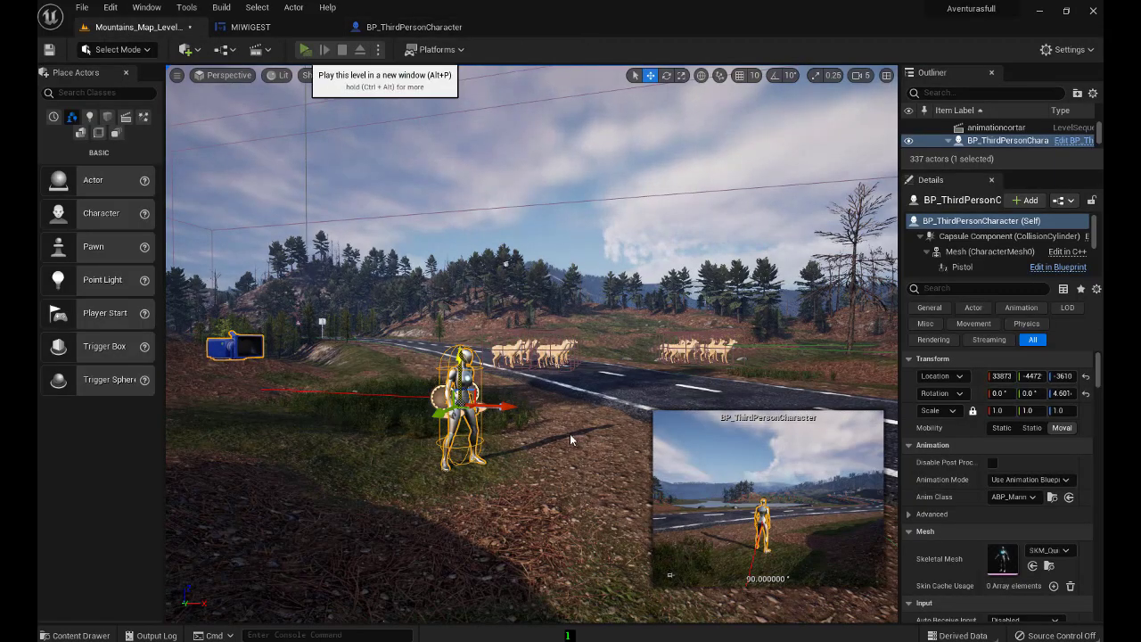
Play-test the level in a new window, running forward to confirm all three stat bars start full
{"action": "key", "text": "alt+p"}
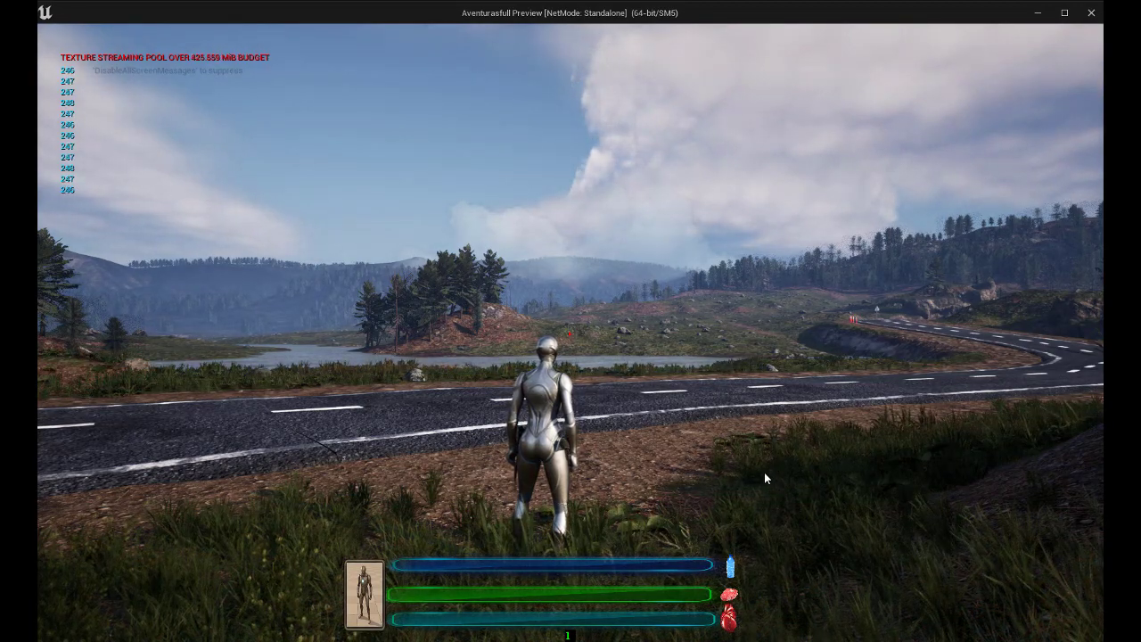
{"action": "left_click", "coordinate": [768, 499]}
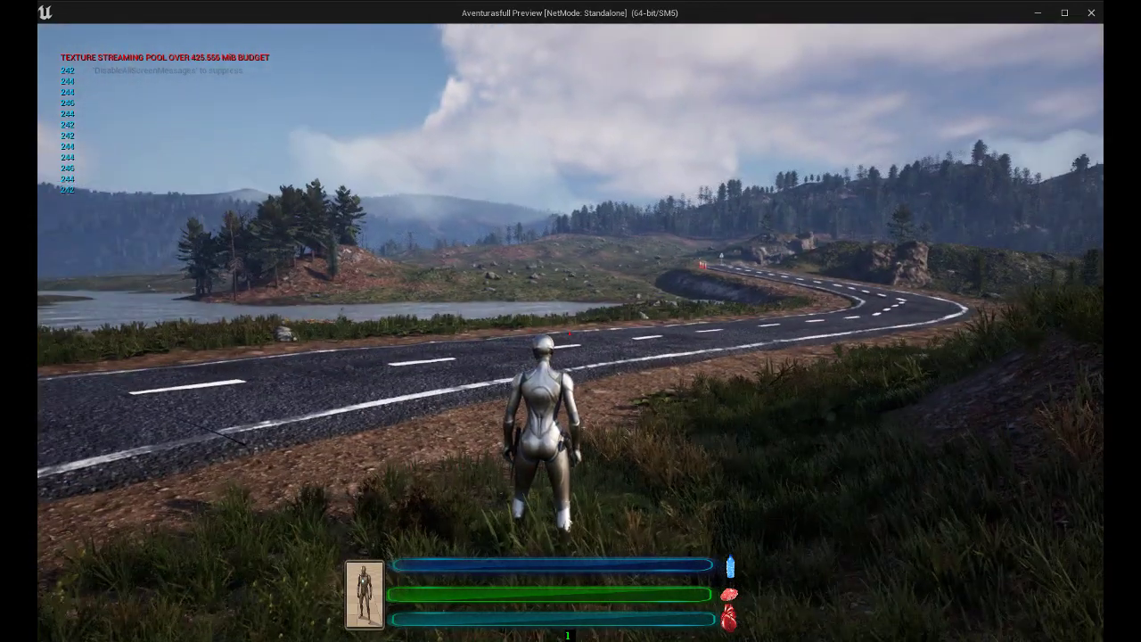
{"action": "key", "text": "w"}
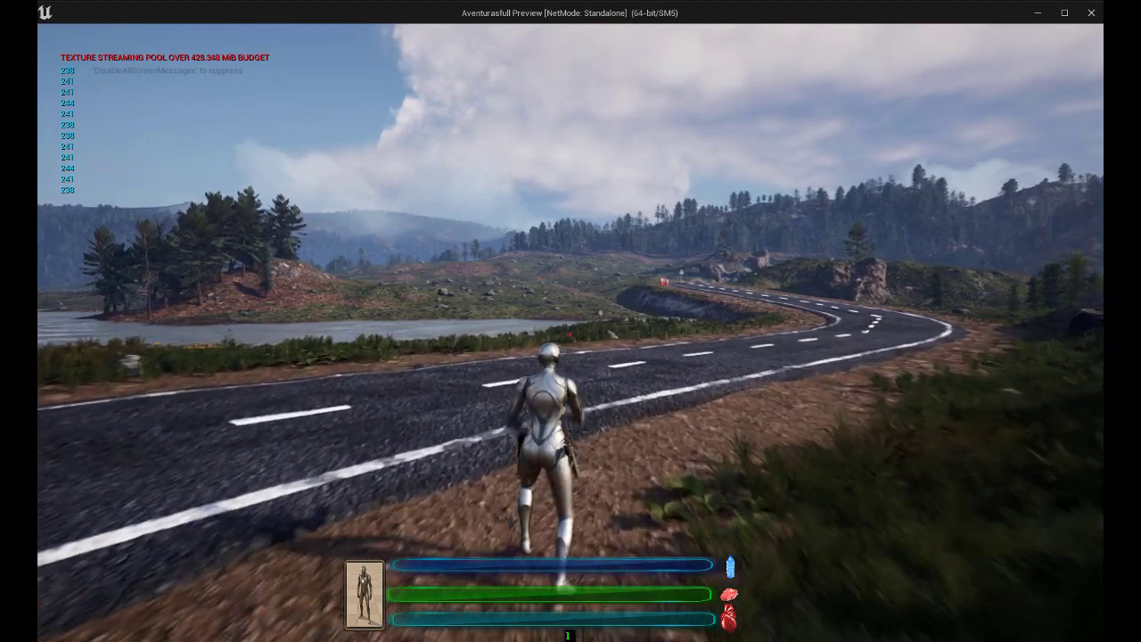
{"action": "key", "text": "w"}
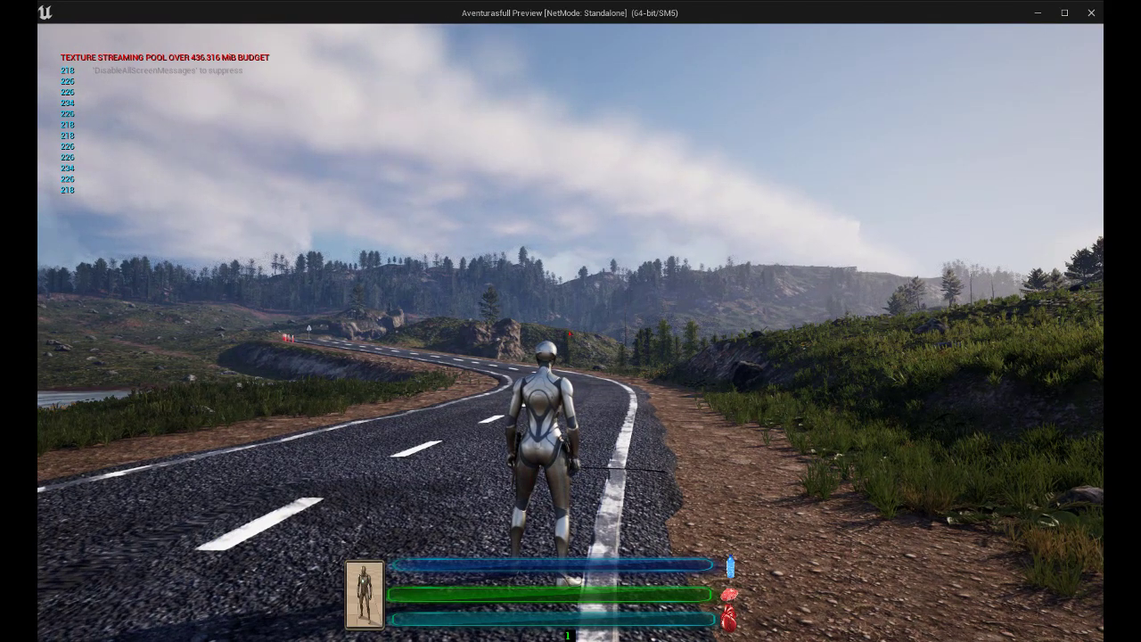
{"action": "key", "text": "Escape"}
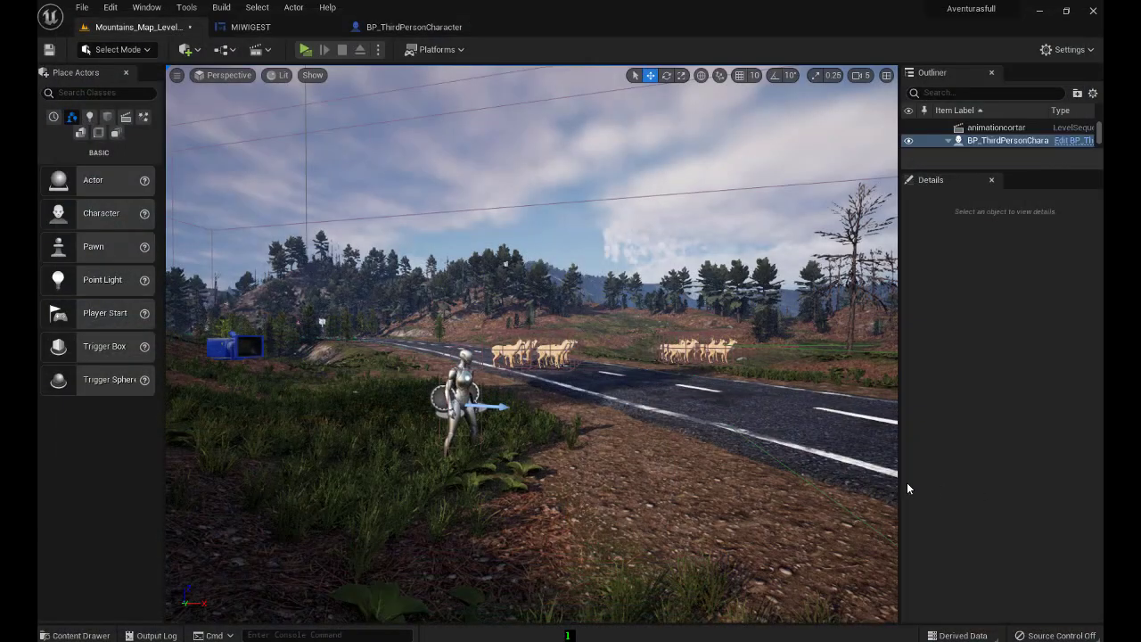
Back in the MIWIGEST designer, thin the bottom stat bar to about 26 tall
{"action": "left_click", "coordinate": [245, 26]}
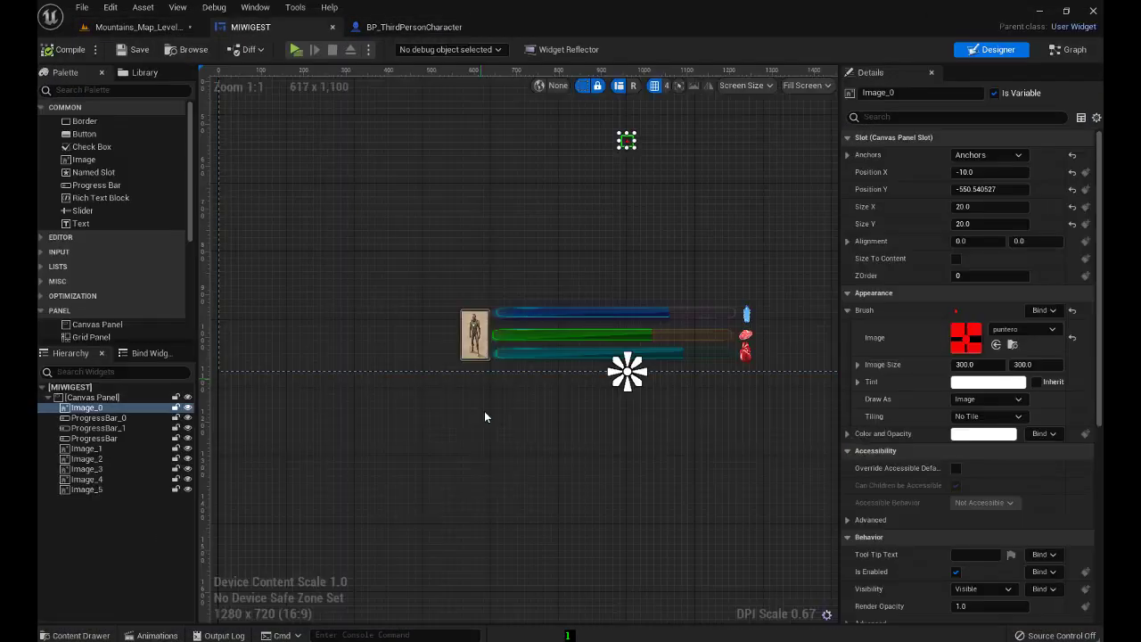
{"action": "scroll", "coordinate": [526, 420], "scroll_direction": "up", "scroll_amount": 1}
{"action": "scroll", "coordinate": [524, 417], "scroll_direction": "up", "scroll_amount": 1}
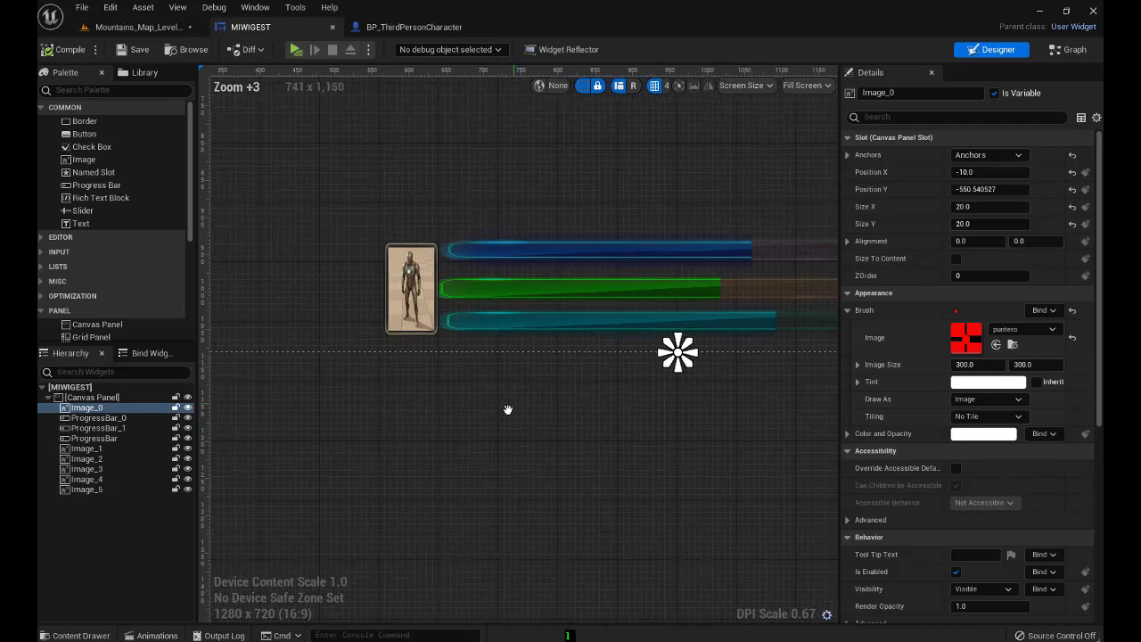
{"action": "scroll", "coordinate": [513, 412], "scroll_direction": "up", "scroll_amount": 1}
{"action": "left_click", "coordinate": [489, 337]}
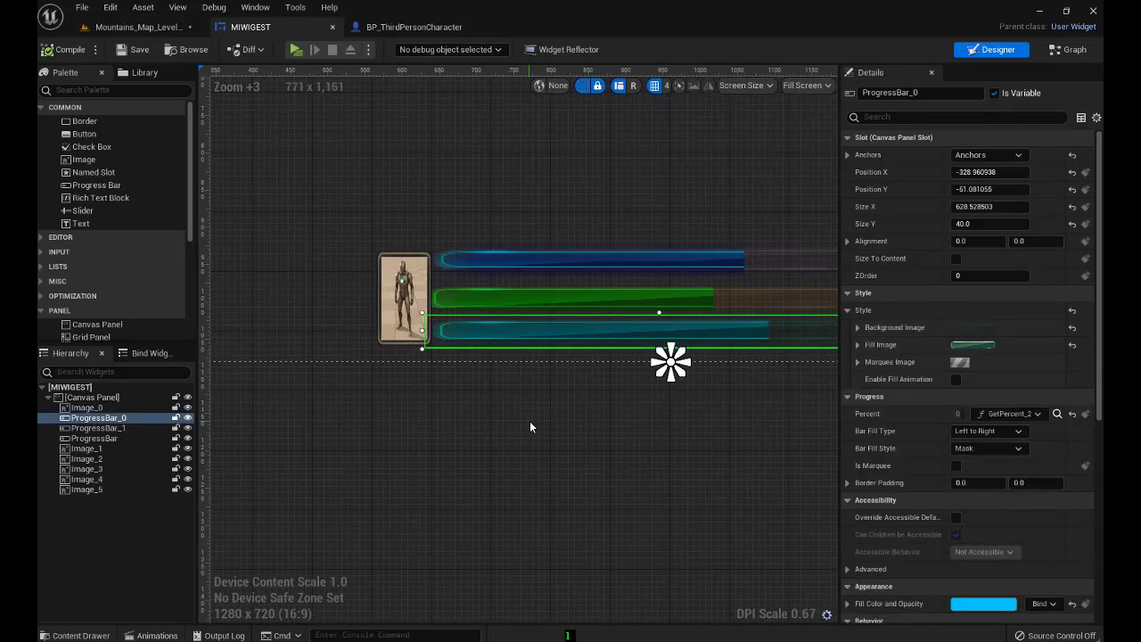
{"action": "scroll", "coordinate": [529, 420], "scroll_direction": "down", "scroll_amount": 1}
{"action": "right_click_drag", "start_coordinate": [578, 437], "coordinate": [493, 454]}
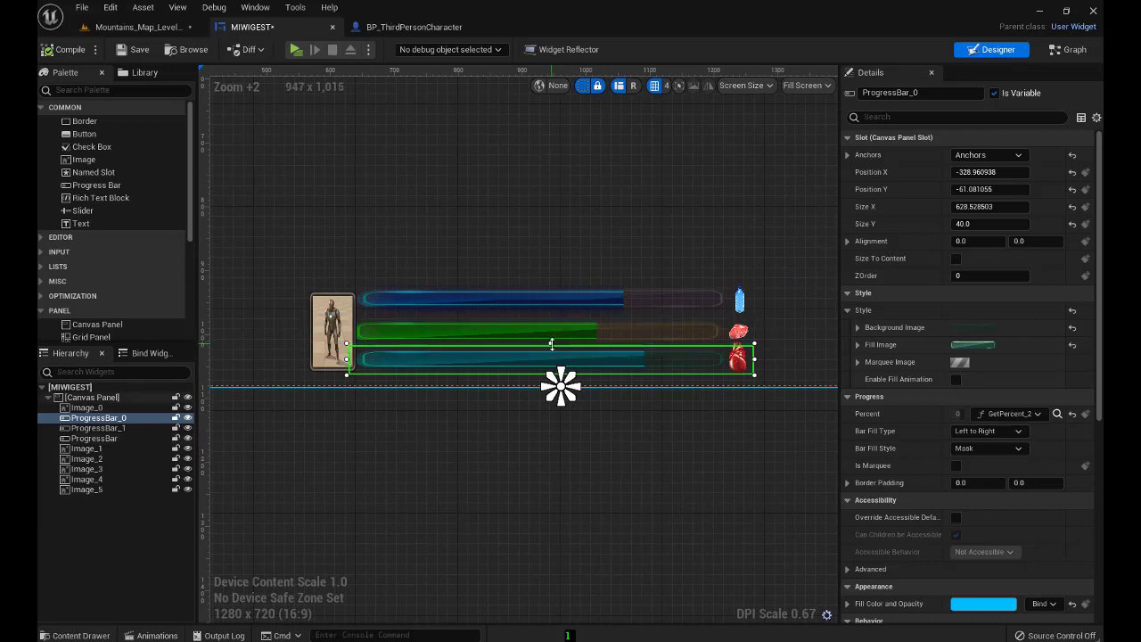
{"action": "left_click_drag", "start_coordinate": [551, 344], "coordinate": [547, 355]}
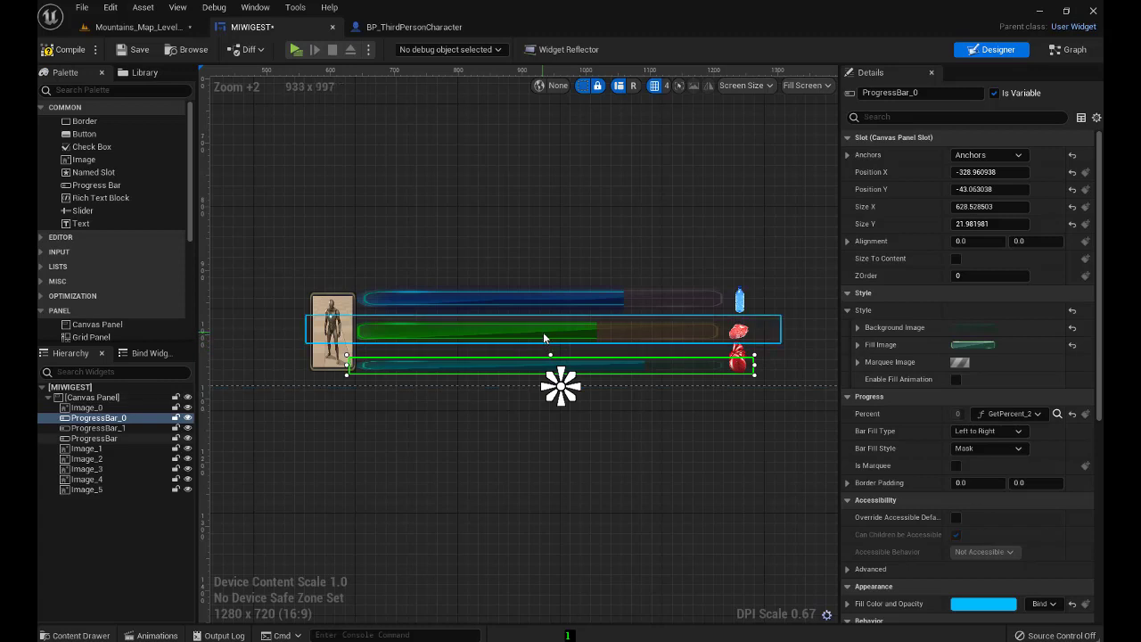
Thin the middle green bar to about 27 tall and nudge it slightly upward
{"action": "left_click", "coordinate": [547, 333]}
{"action": "left_click_drag", "start_coordinate": [544, 315], "coordinate": [512, 354]}
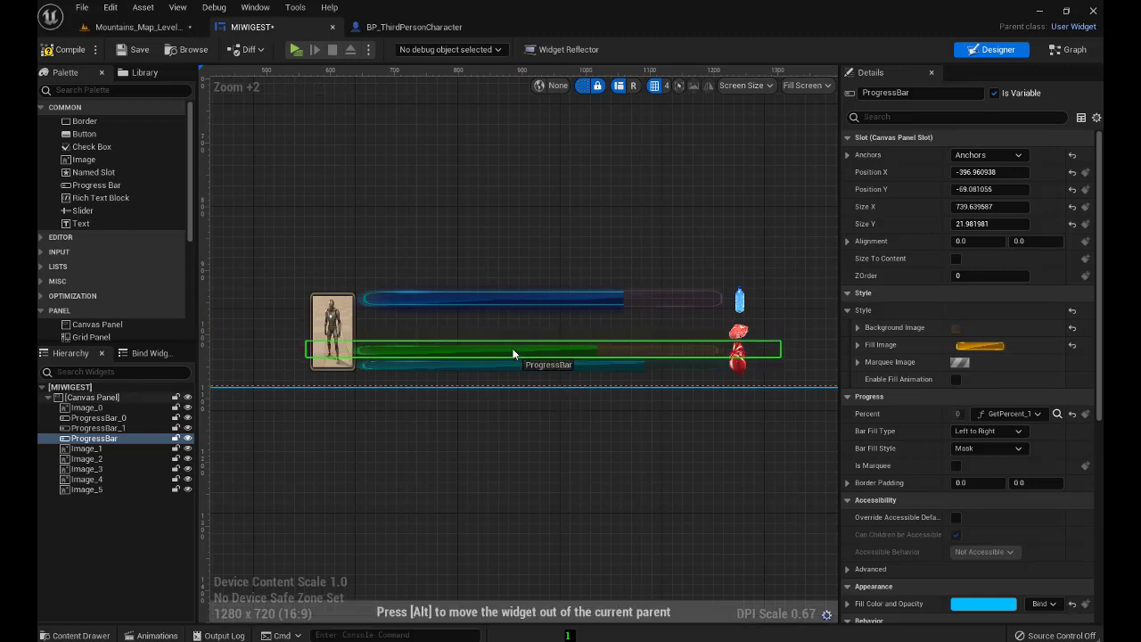
{"action": "left_click_drag", "start_coordinate": [512, 354], "coordinate": [513, 352]}
Slim the blue bar and lower it just above the green bar, trimming the green bar to 16.98 tall
{"action": "left_click", "coordinate": [501, 302]}
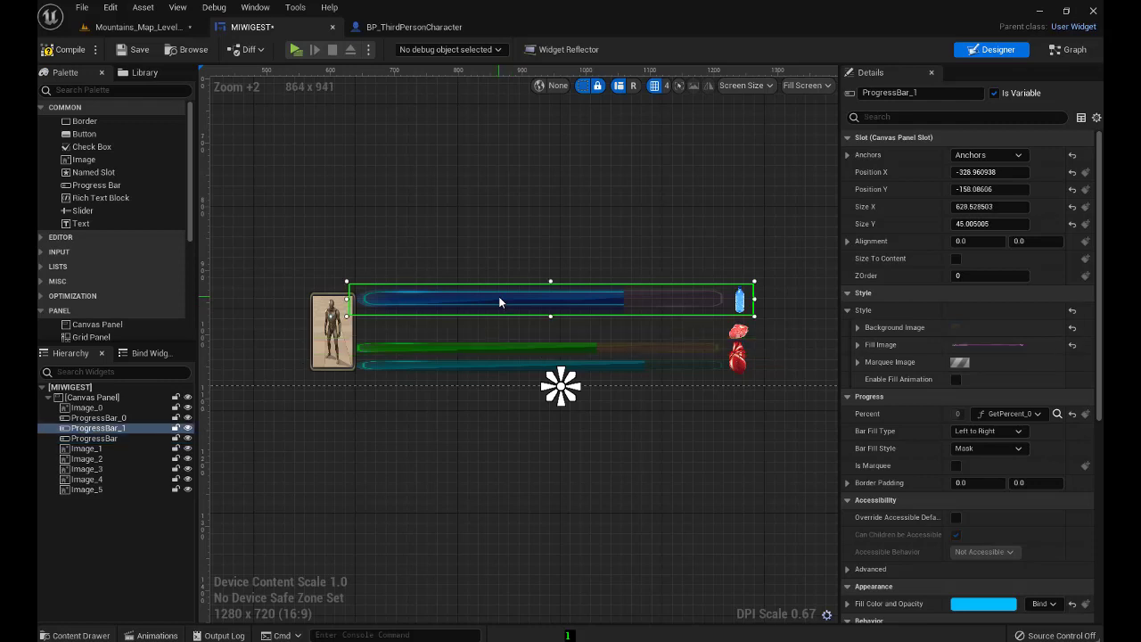
{"action": "left_click_drag", "start_coordinate": [550, 282], "coordinate": [525, 337]}
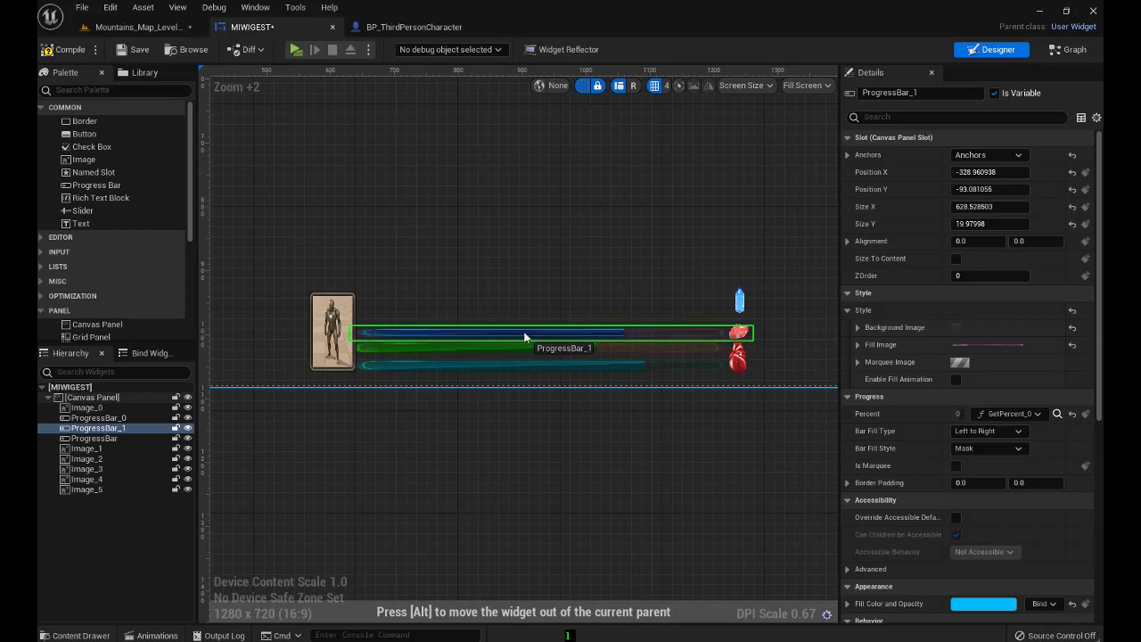
{"action": "left_click", "coordinate": [504, 348]}
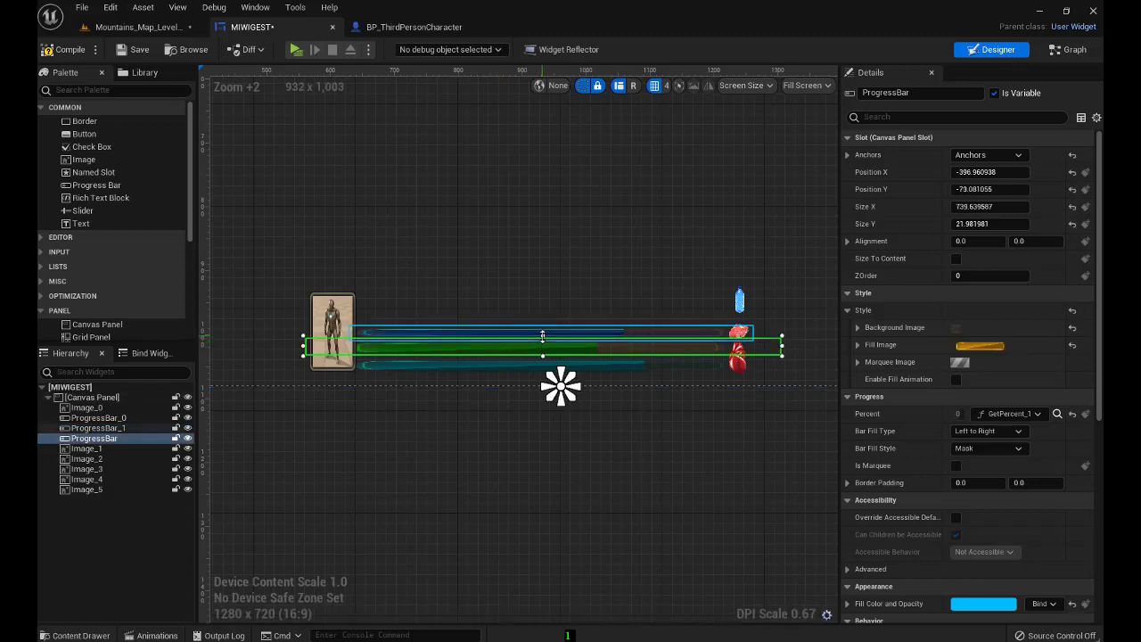
{"action": "left_click_drag", "start_coordinate": [542, 335], "coordinate": [540, 340]}
{"action": "left_click", "coordinate": [559, 310]}
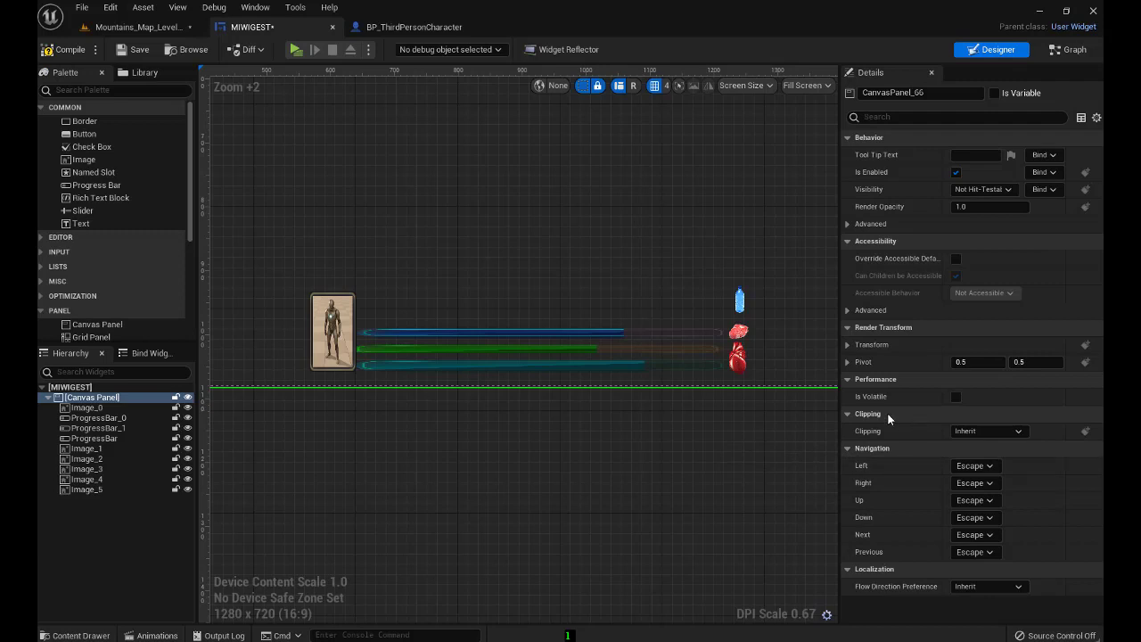
Inspect the canvas panel's render transform values, then collapse them again
{"action": "left_click", "coordinate": [848, 345]}
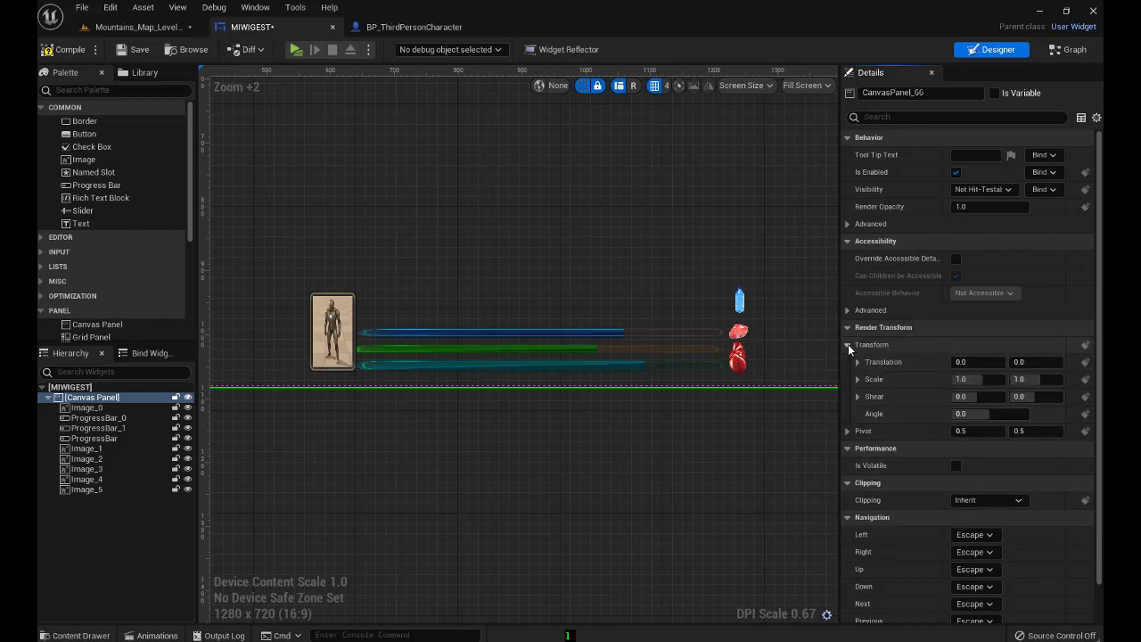
{"action": "scroll", "coordinate": [878, 414], "scroll_direction": "down", "scroll_amount": 2}
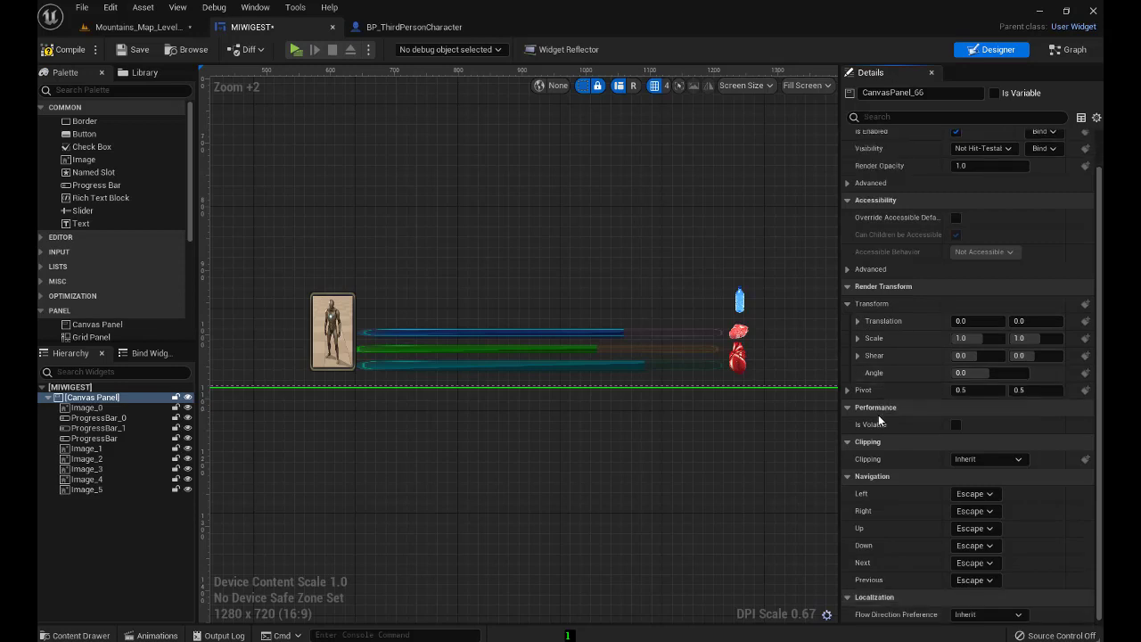
{"action": "scroll", "coordinate": [878, 414], "scroll_direction": "up", "scroll_amount": 2}
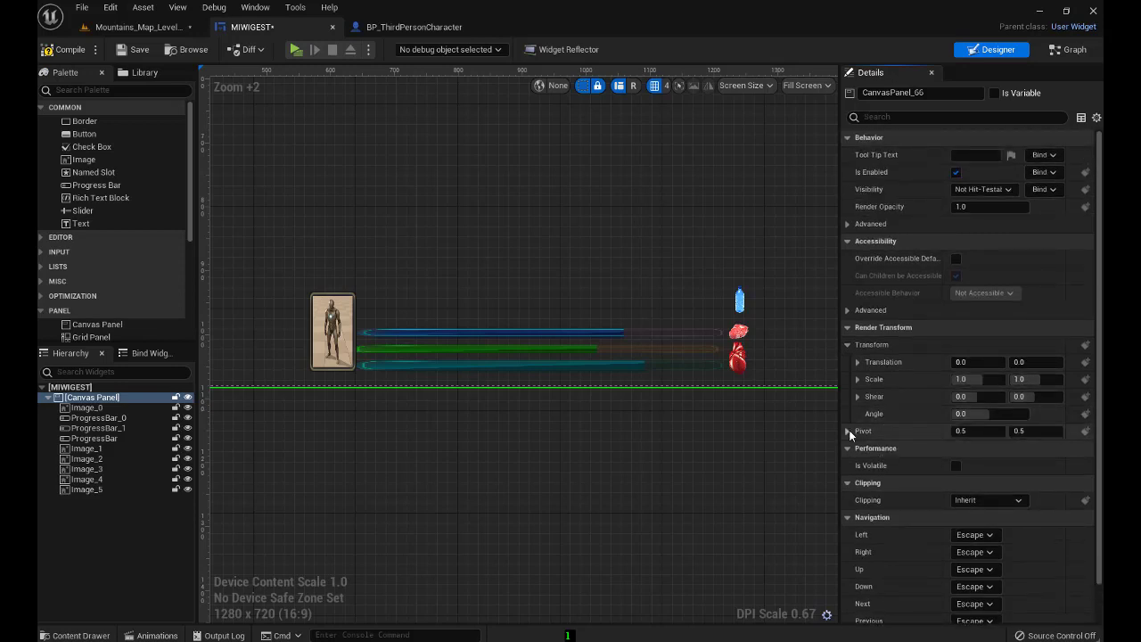
{"action": "left_click", "coordinate": [847, 344]}
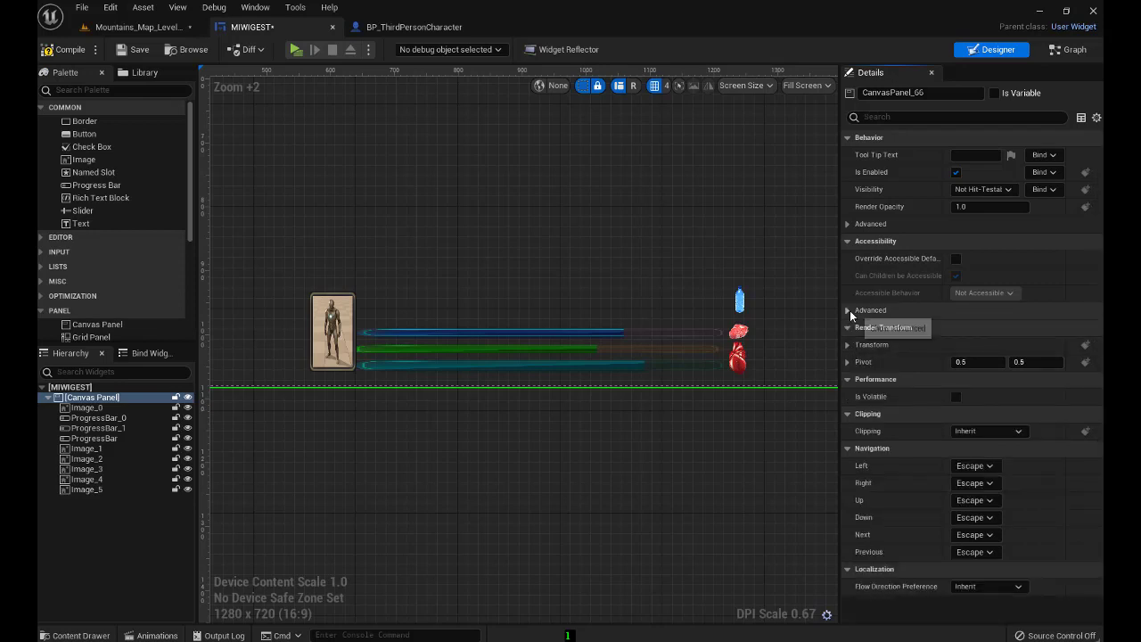
Thin the bottom teal ProgressBar_0 to about 19 tall at Y -40.06
{"action": "left_click", "coordinate": [546, 364]}
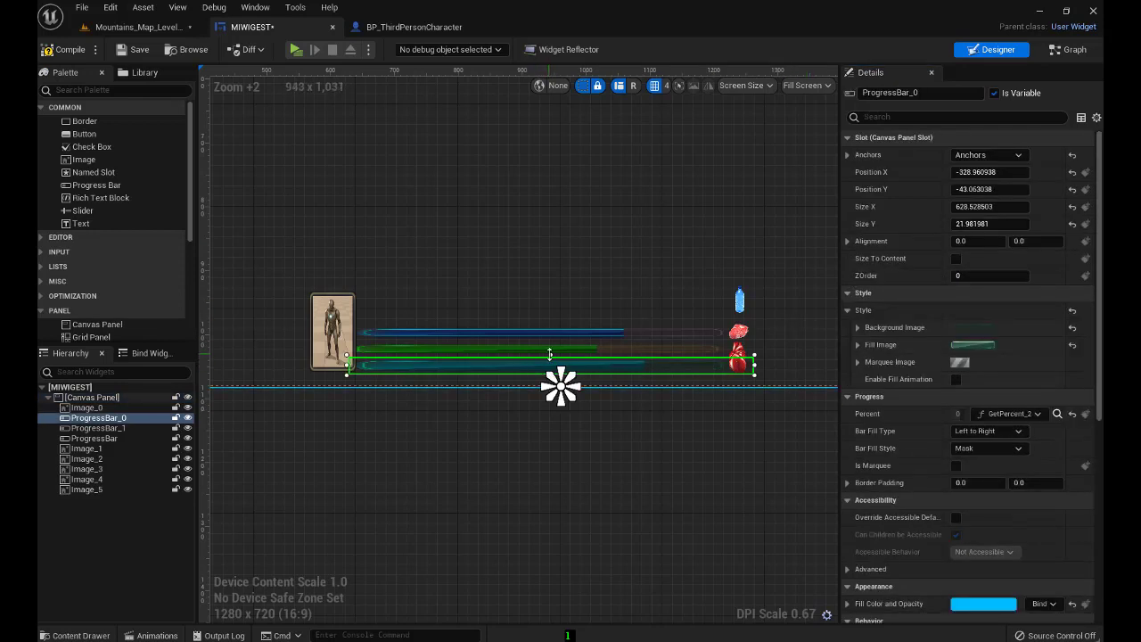
{"action": "left_click_drag", "start_coordinate": [549, 354], "coordinate": [549, 357]}
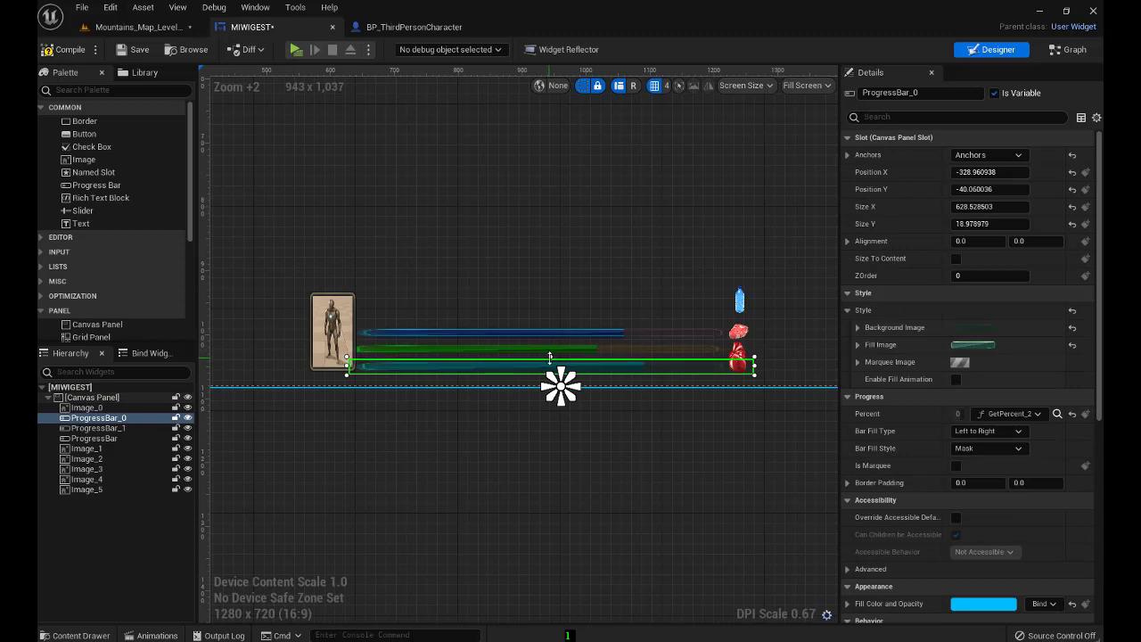
{"action": "left_click", "coordinate": [521, 295]}
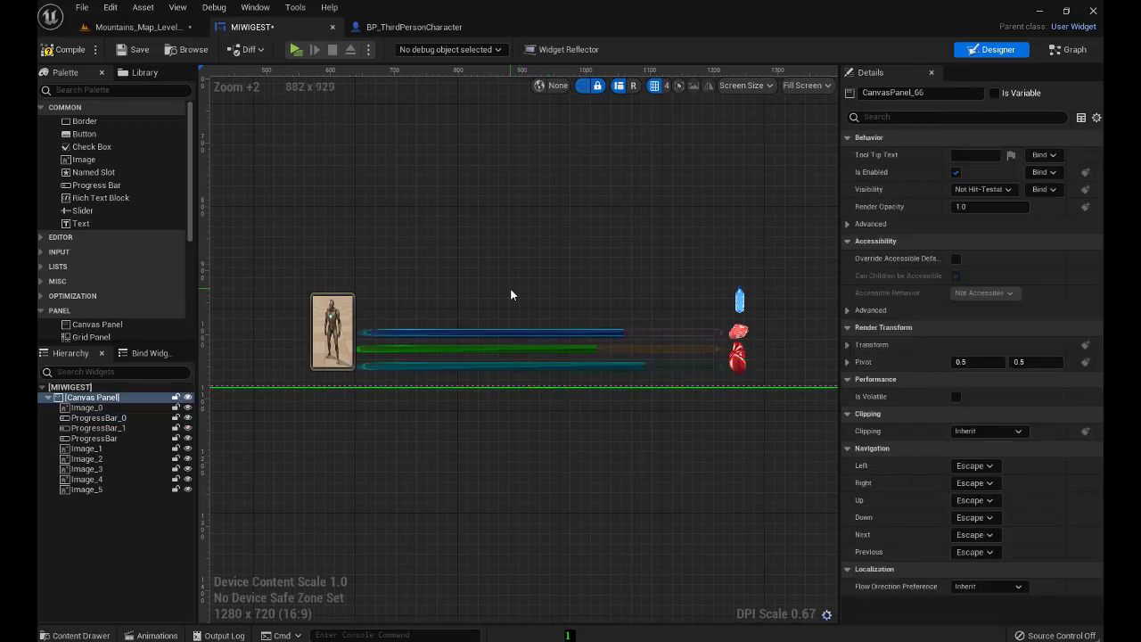
Shrink the heart icon and line up the heart and meat icons beside their bars
{"action": "left_click", "coordinate": [736, 360]}
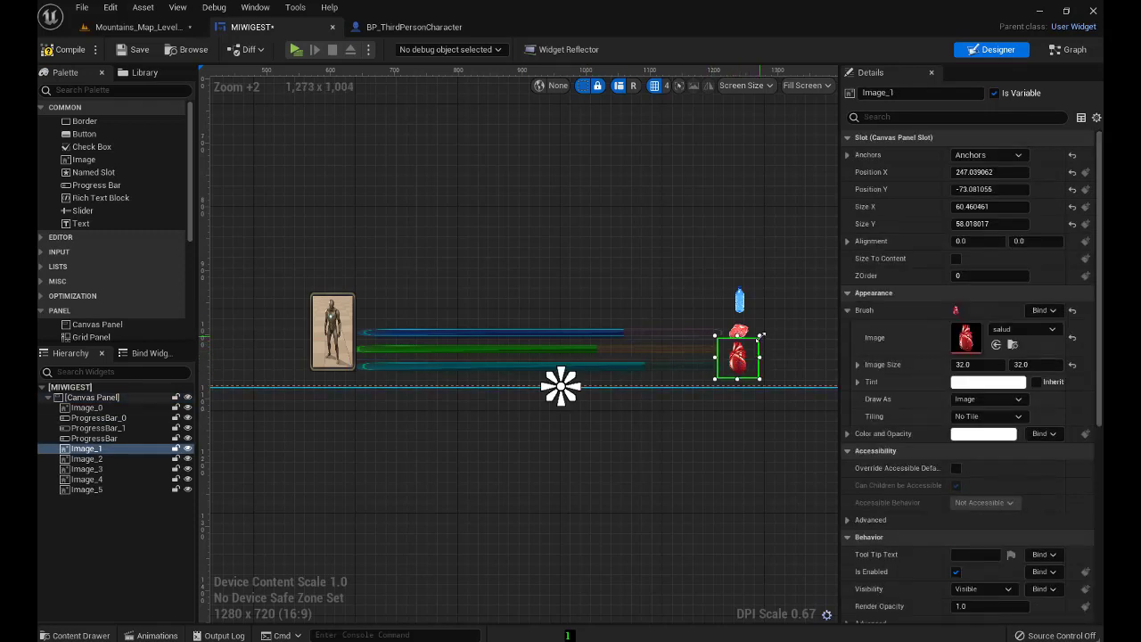
{"action": "left_click_drag", "start_coordinate": [758, 336], "coordinate": [751, 350]}
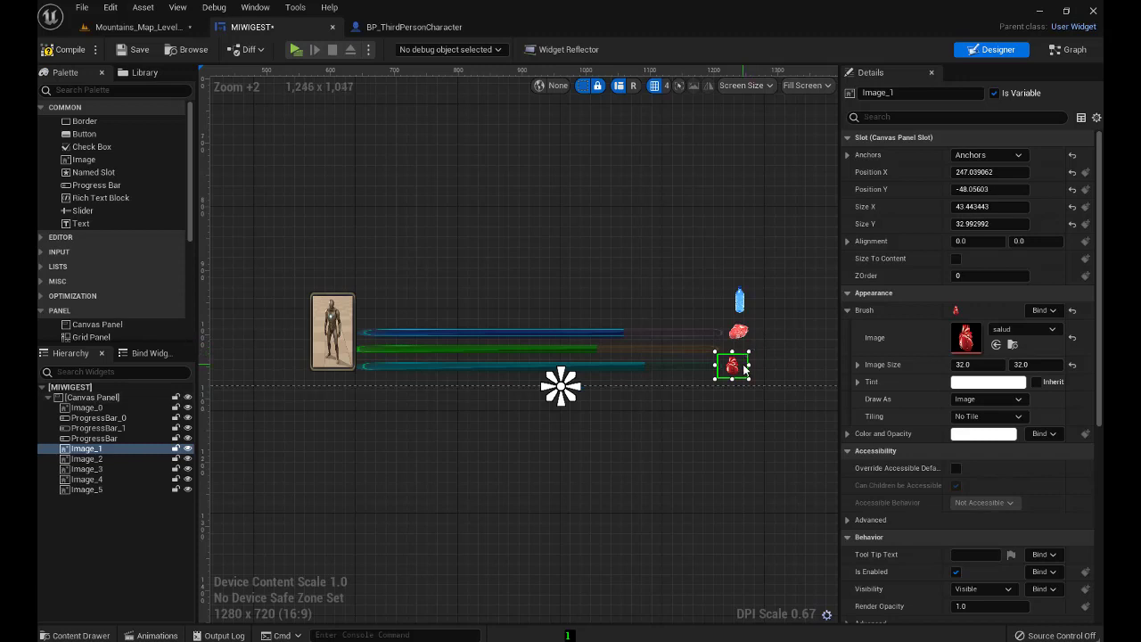
{"action": "left_click_drag", "start_coordinate": [748, 367], "coordinate": [748, 373]}
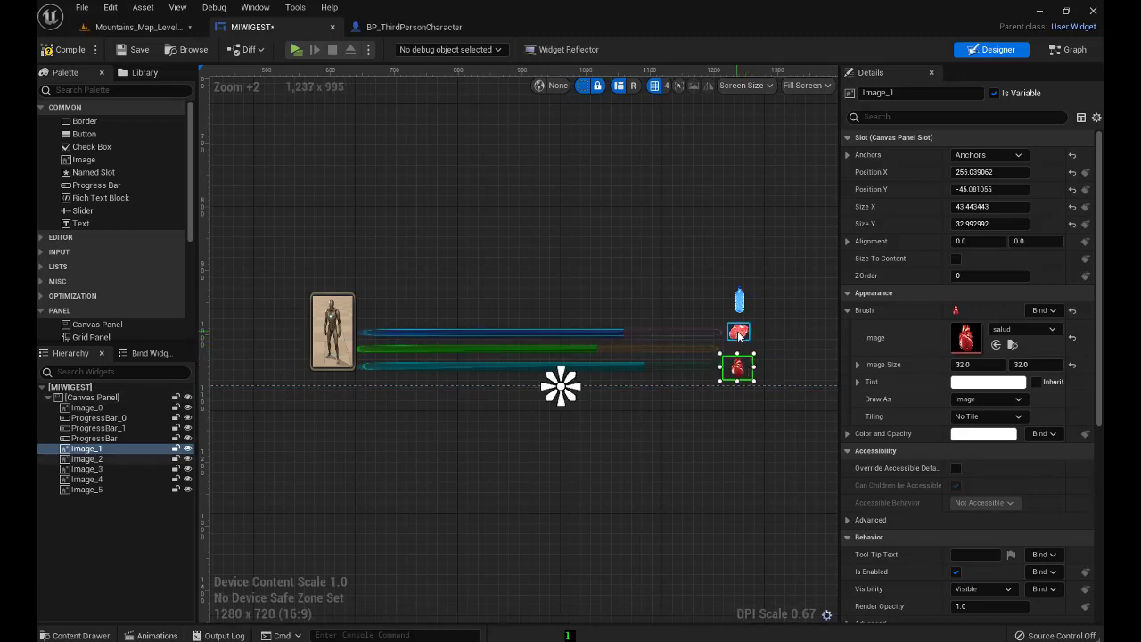
{"action": "left_click", "coordinate": [749, 331]}
{"action": "left_click_drag", "start_coordinate": [743, 332], "coordinate": [744, 352]}
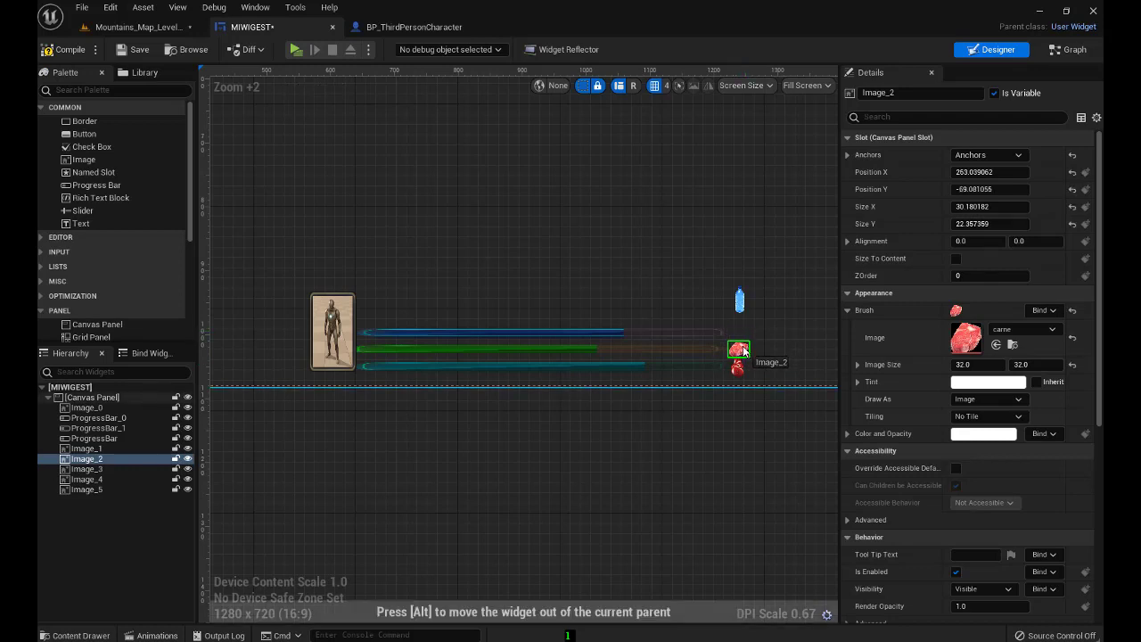
Shrink the bottle icon to 259.04, -105.08, save MIWIGEST and return to Mountains_Map
{"action": "left_click", "coordinate": [744, 299]}
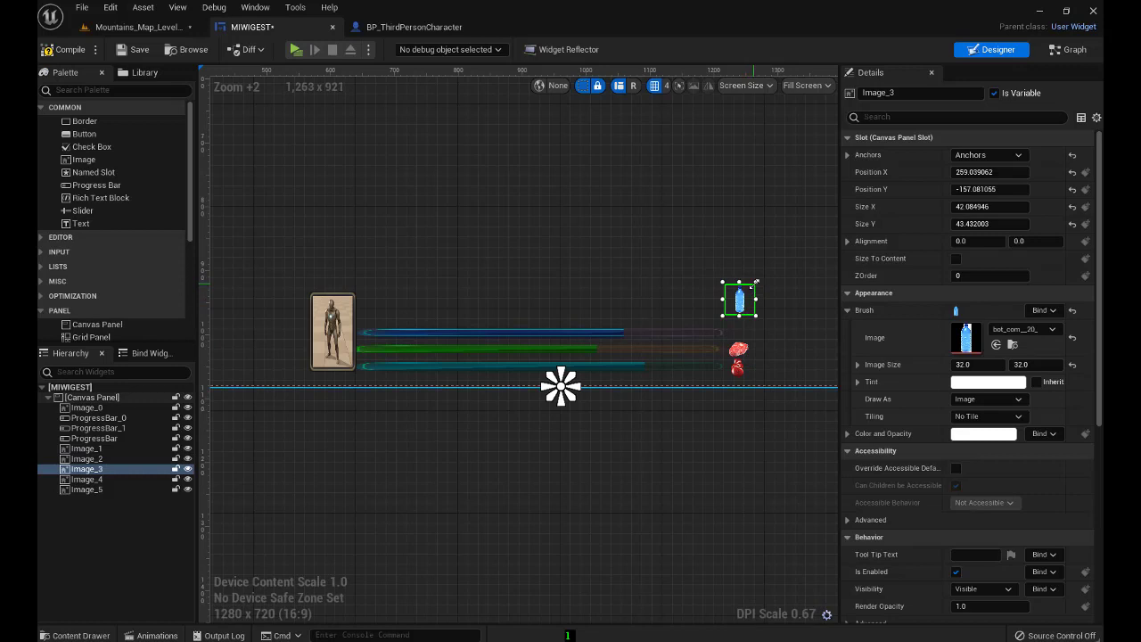
{"action": "left_click_drag", "start_coordinate": [755, 282], "coordinate": [747, 331]}
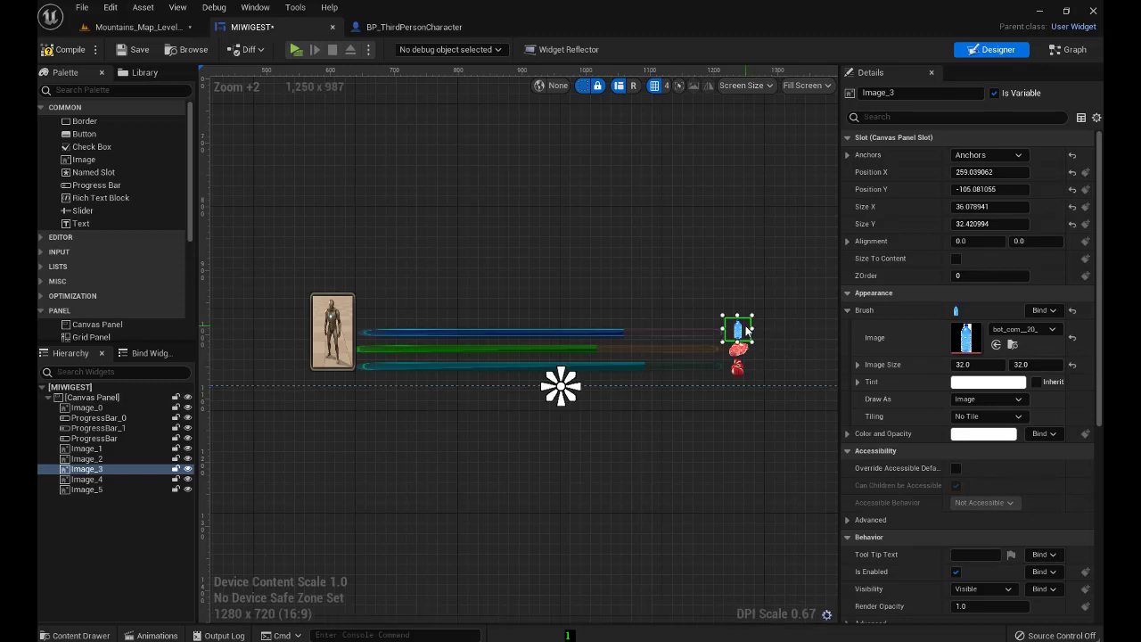
{"action": "left_click", "coordinate": [664, 255]}
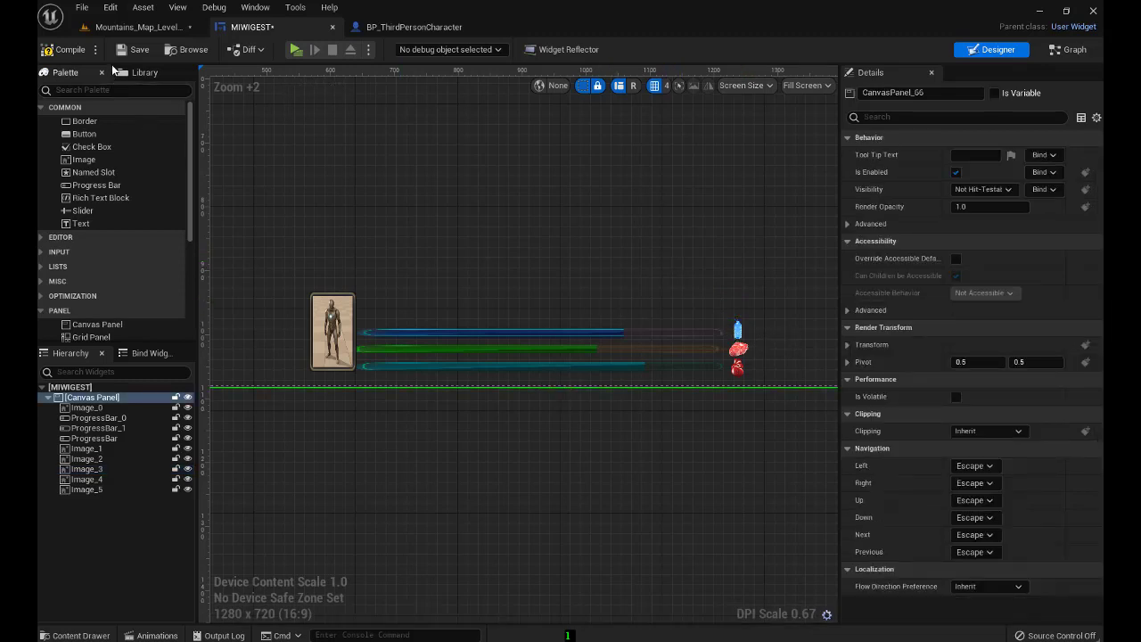
{"action": "left_click", "coordinate": [140, 51]}
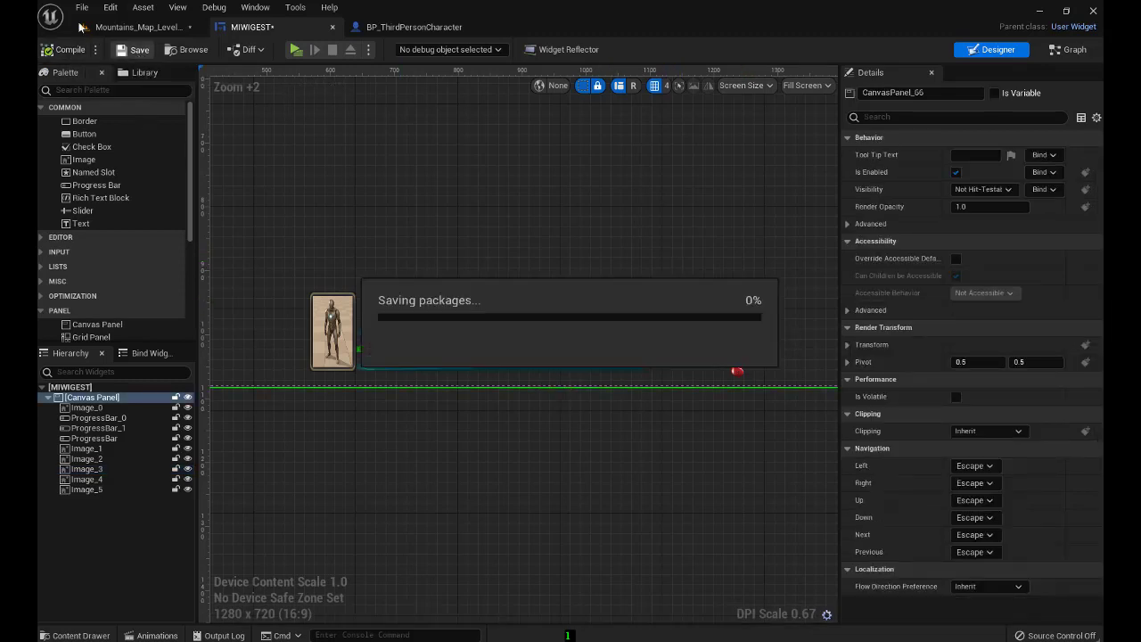
{"action": "left_click", "coordinate": [116, 29]}
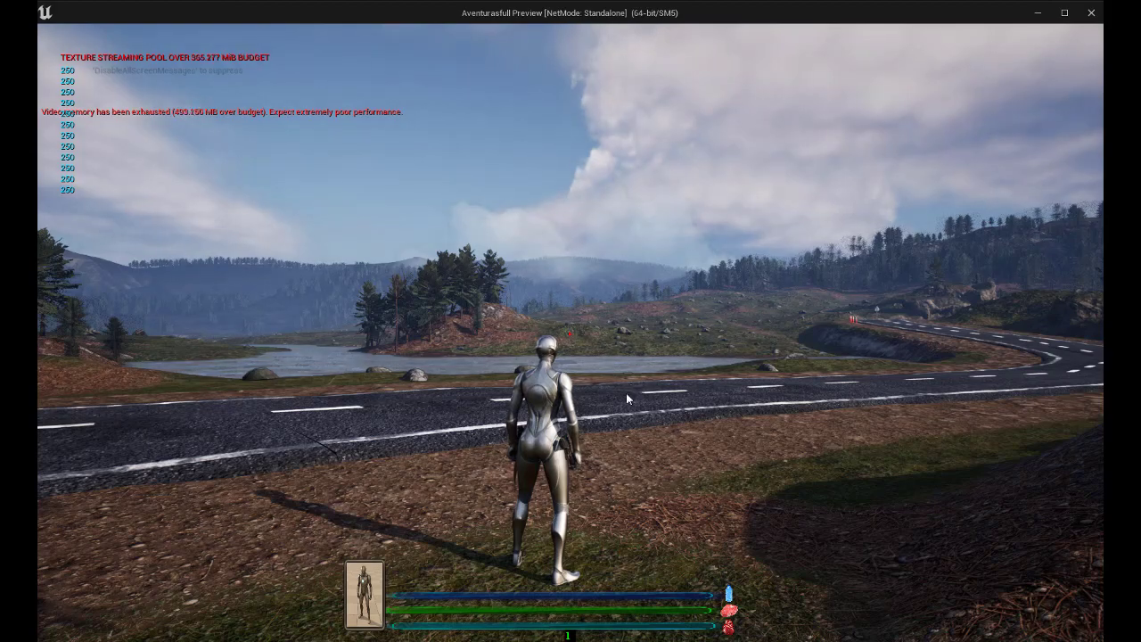
{"action": "left_click", "coordinate": [666, 433]}
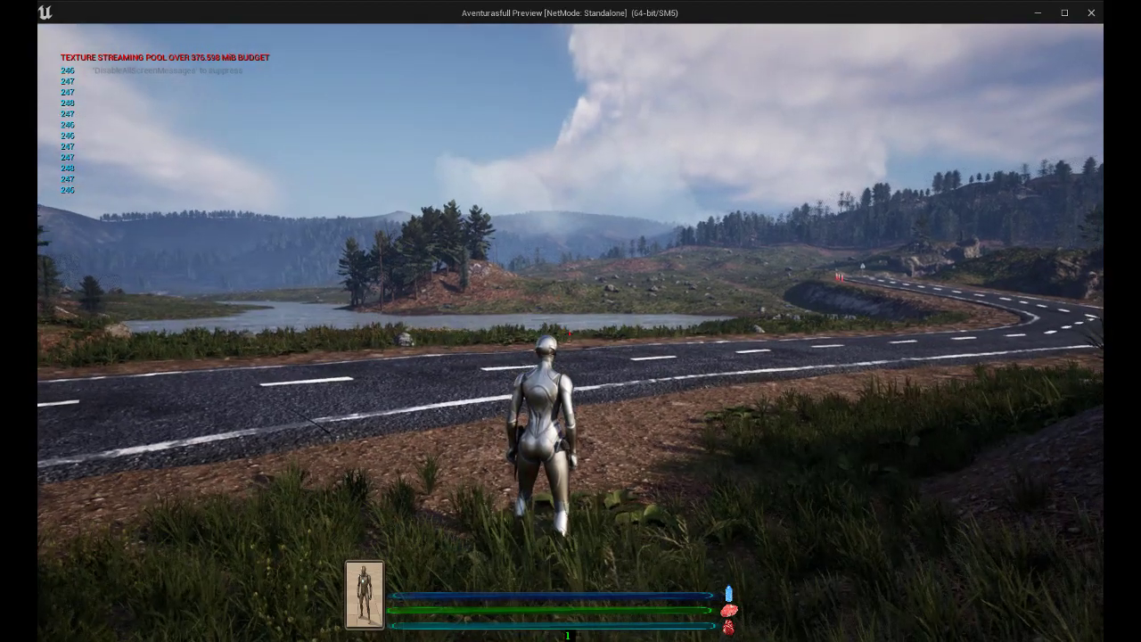
{"action": "key", "text": "w"}
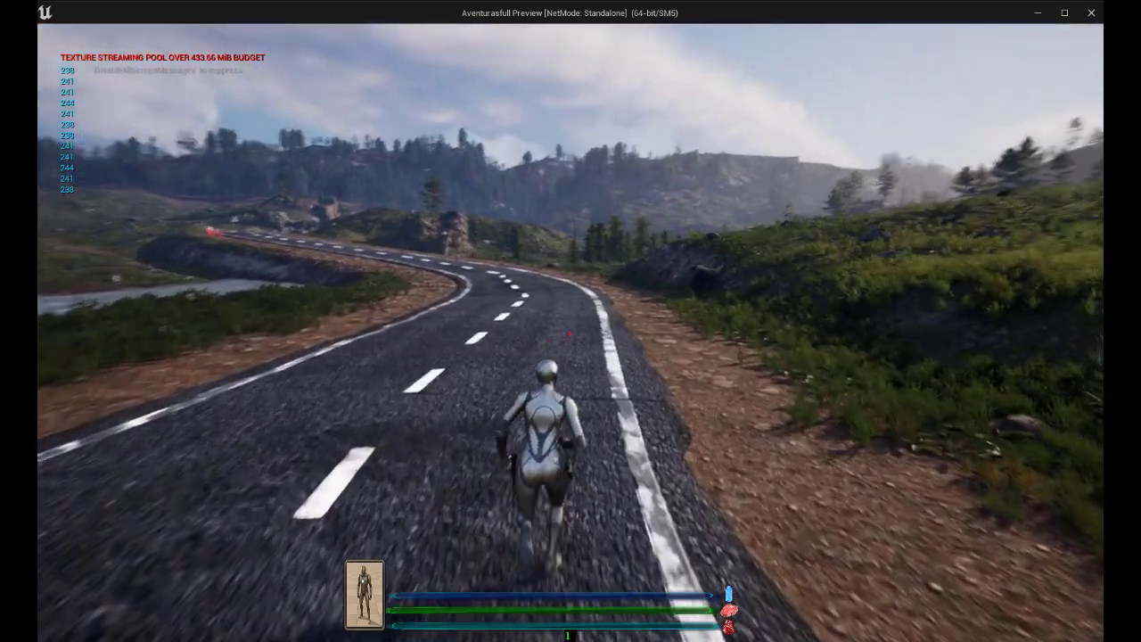
{"action": "key", "text": "s"}
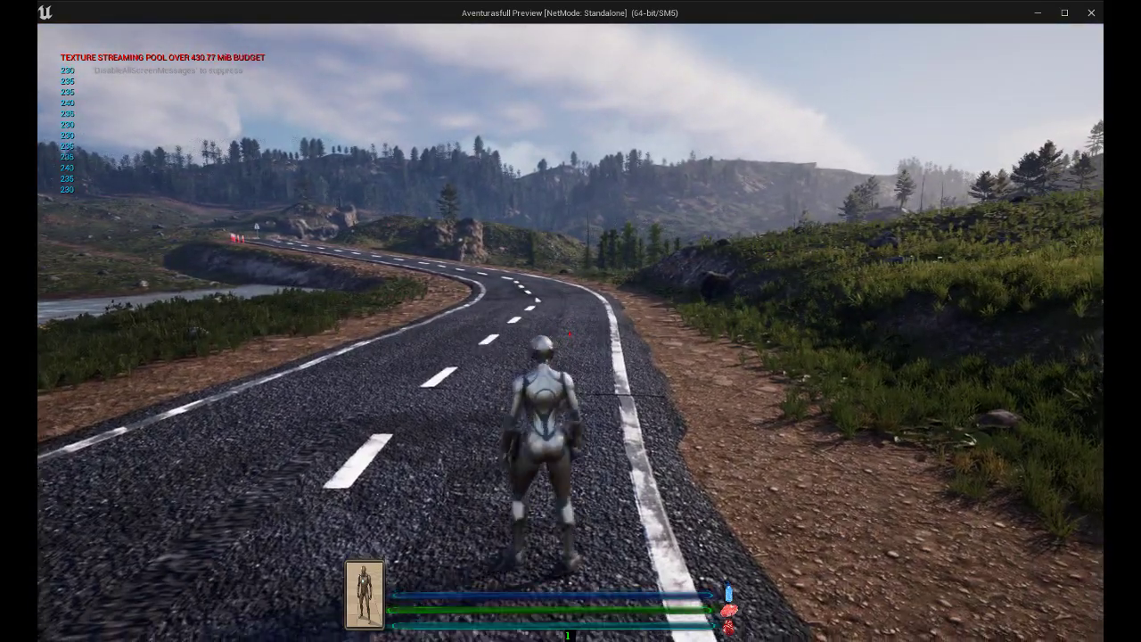
{"action": "key", "text": "s"}
{"action": "key", "text": "w"}
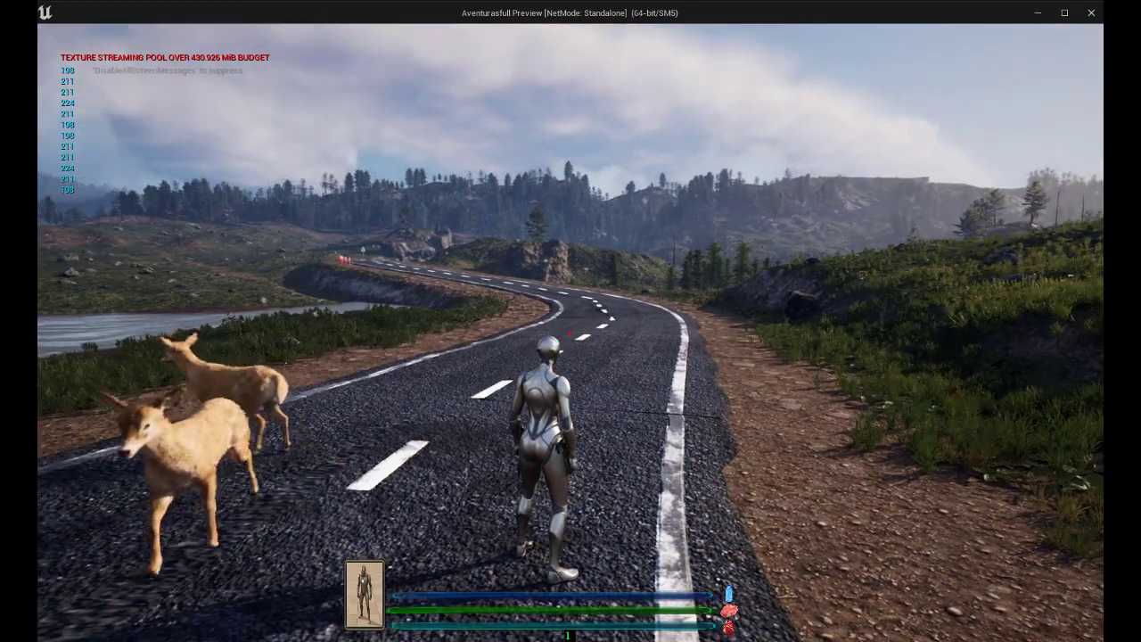
{"action": "key", "text": "w"}
{"action": "key", "text": "w"}
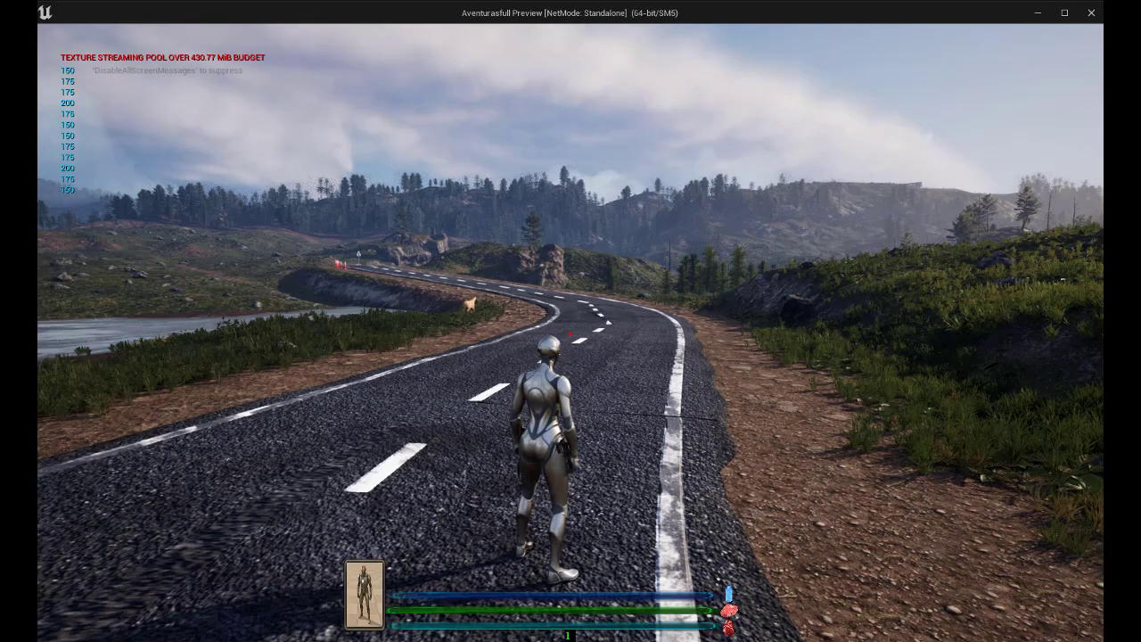
{"action": "mouse_move", "coordinate": [571, 321]}
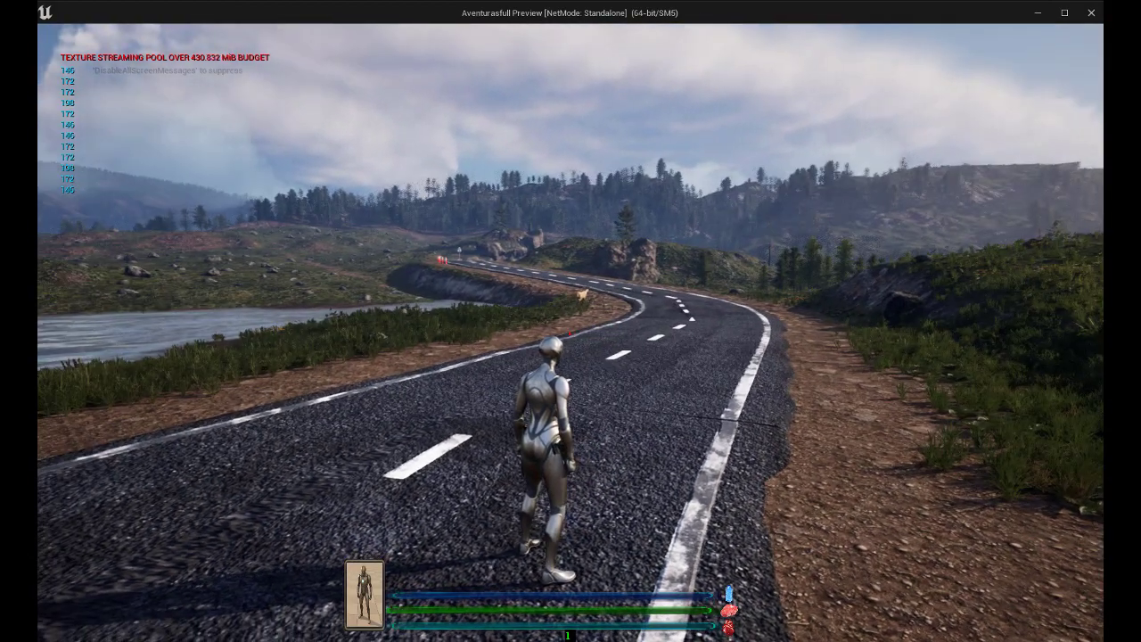
{"action": "key", "text": "Escape"}
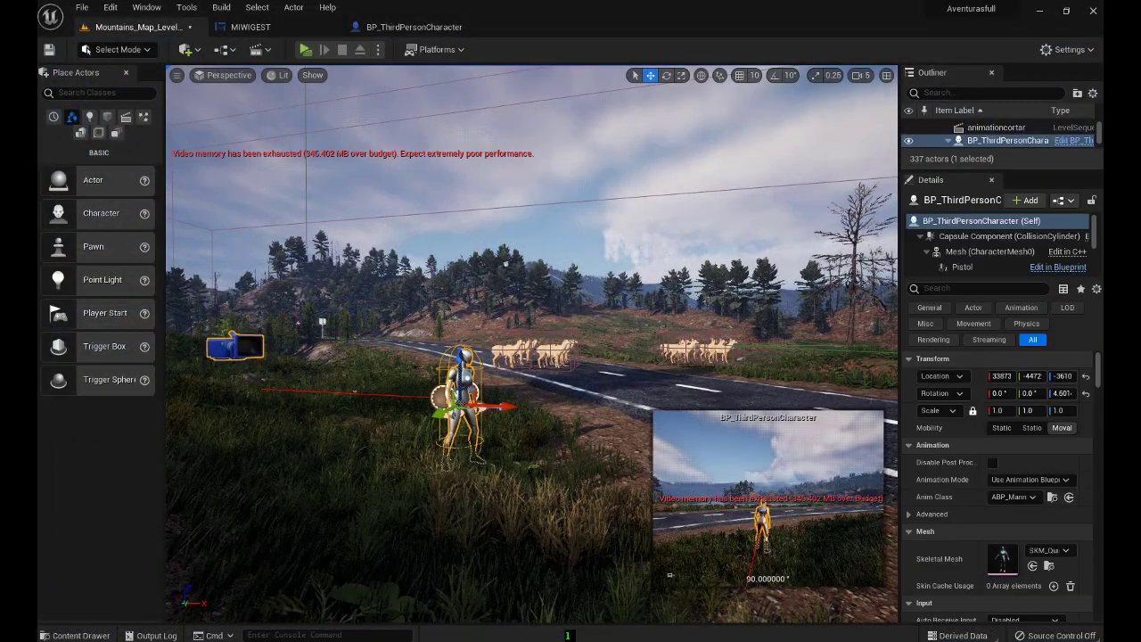